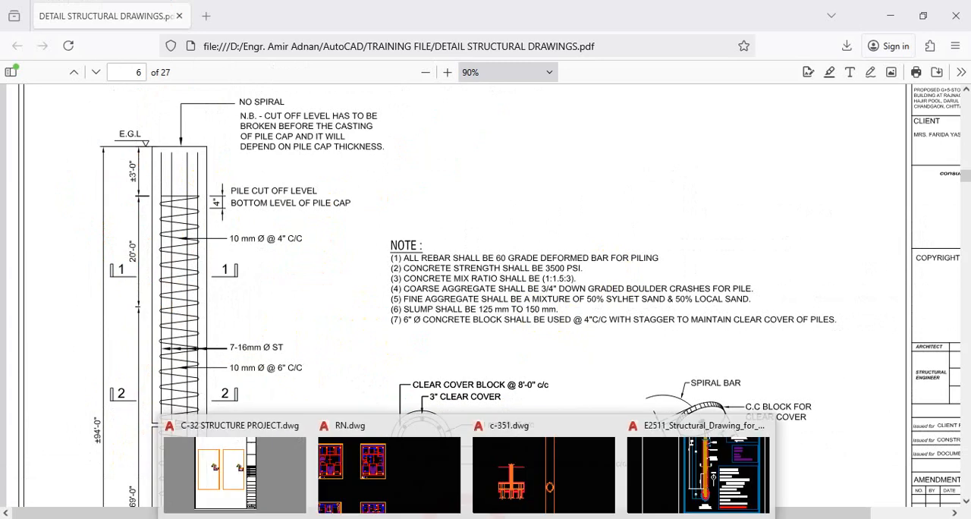
Step: Switch to the E2511 structural drawing in AutoCAD and examine the Pile Details sheet, including the X-X cross-section and its reinforcement notes
{"action": "left_click", "coordinate": [717, 464]}
{"action": "scroll", "coordinate": [534, 212], "scroll_direction": "down", "scroll_amount": 4}
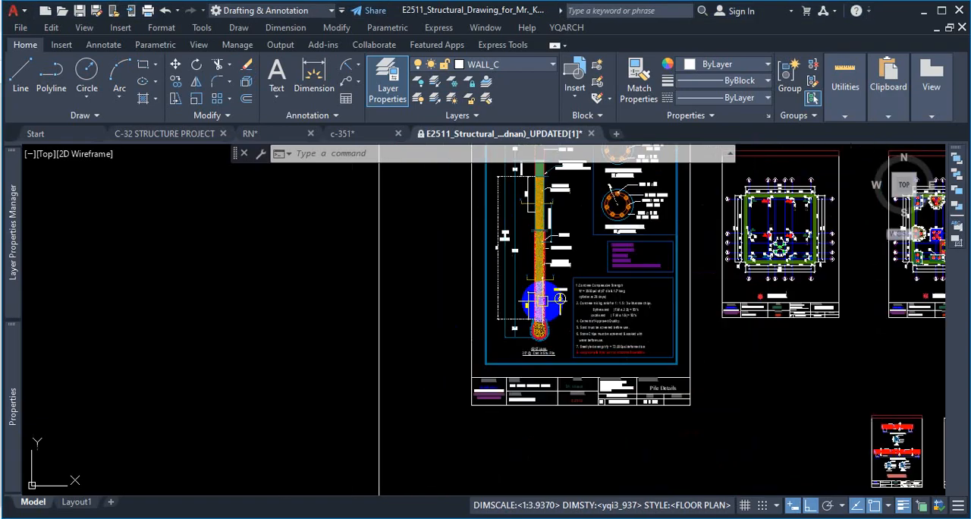
{"action": "scroll", "coordinate": [564, 275], "scroll_direction": "up", "scroll_amount": 8}
{"action": "scroll", "coordinate": [548, 385], "scroll_direction": "down", "scroll_amount": 4}
{"action": "scroll", "coordinate": [528, 396], "scroll_direction": "down", "scroll_amount": 4}
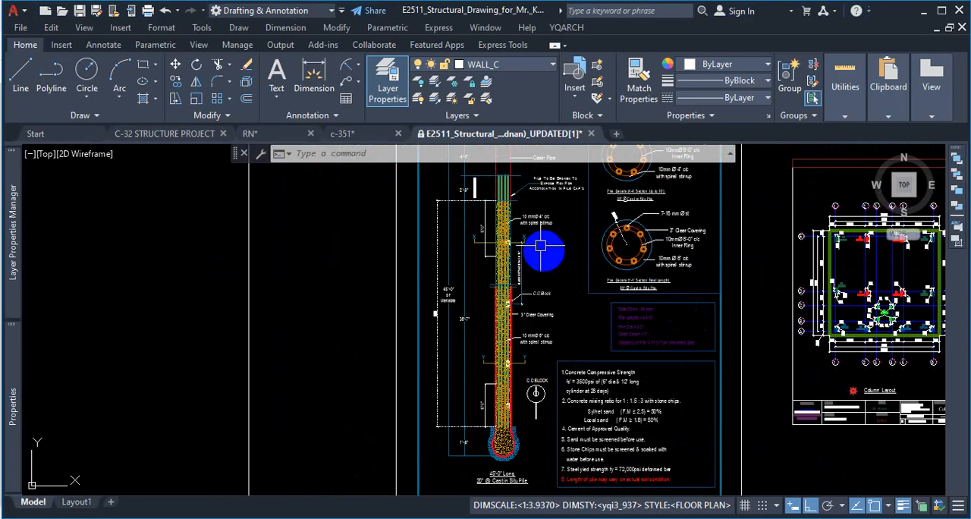
{"action": "scroll", "coordinate": [507, 240], "scroll_direction": "up", "scroll_amount": 7}
{"action": "scroll", "coordinate": [503, 240], "scroll_direction": "down", "scroll_amount": 4}
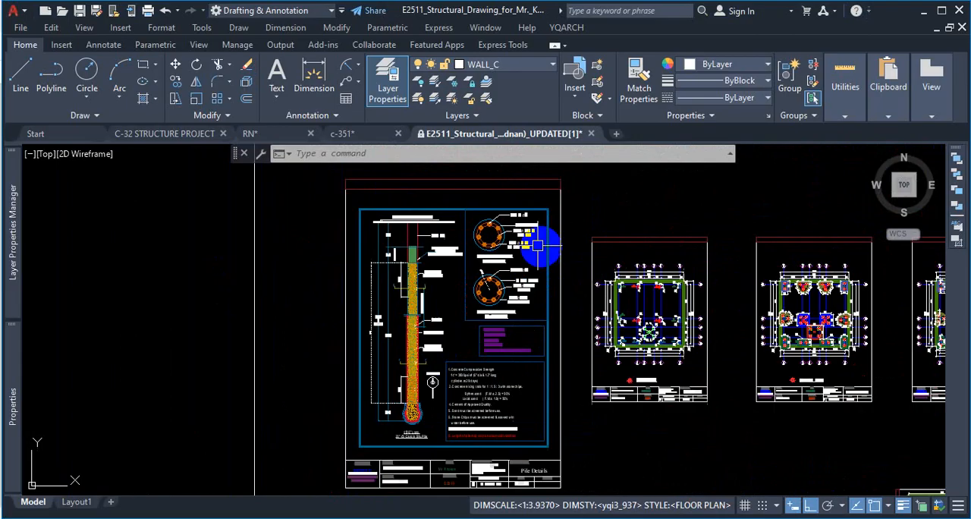
{"action": "scroll", "coordinate": [427, 271], "scroll_direction": "up", "scroll_amount": 7}
{"action": "scroll", "coordinate": [466, 220], "scroll_direction": "down", "scroll_amount": 1}
{"action": "scroll", "coordinate": [494, 248], "scroll_direction": "up", "scroll_amount": 1}
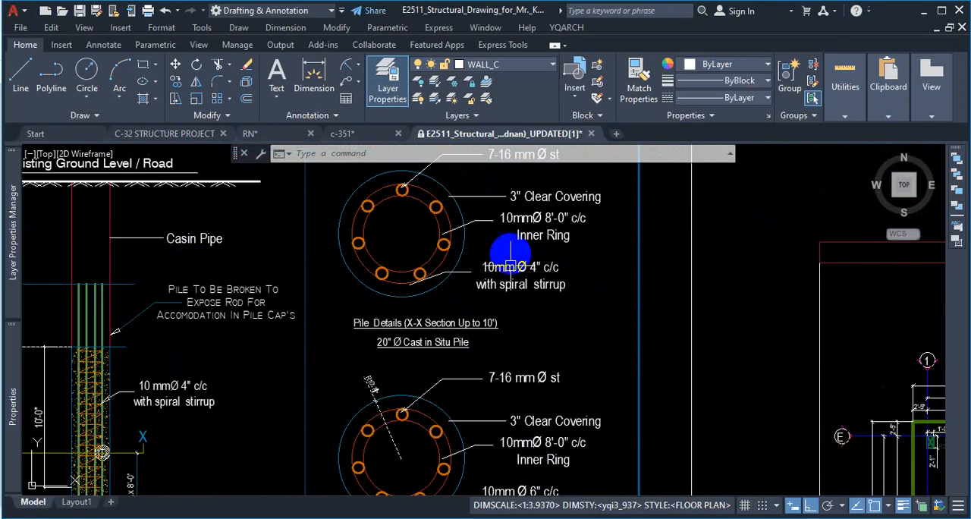
{"action": "scroll", "coordinate": [509, 217], "scroll_direction": "down", "scroll_amount": 1}
{"action": "scroll", "coordinate": [522, 225], "scroll_direction": "up", "scroll_amount": 1}
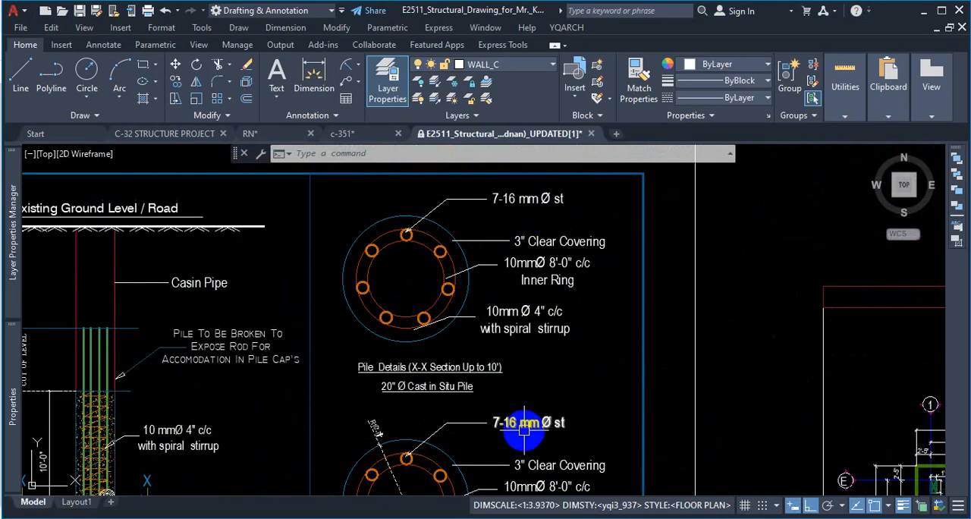
{"action": "scroll", "coordinate": [516, 281], "scroll_direction": "up", "scroll_amount": 2}
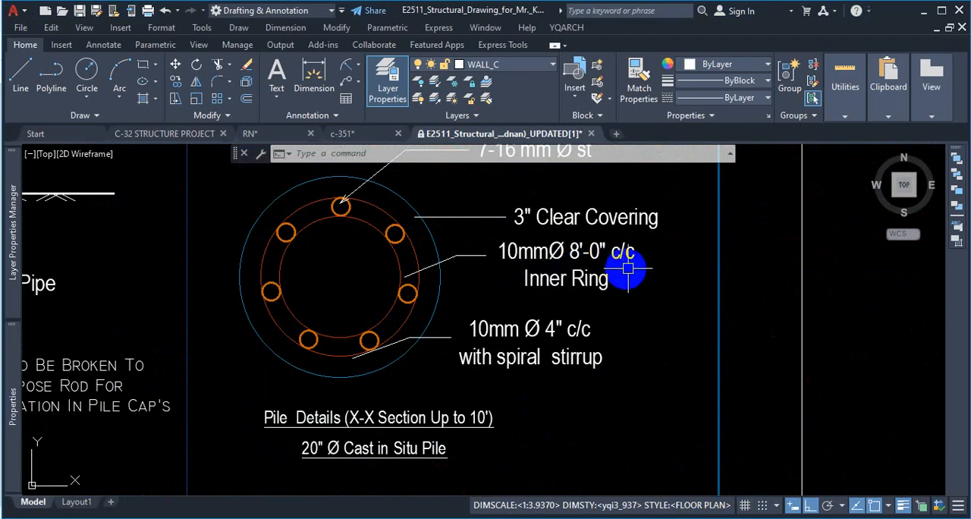
{"action": "key", "text": "ctrl+1"}
{"action": "left_click", "coordinate": [555, 295]}
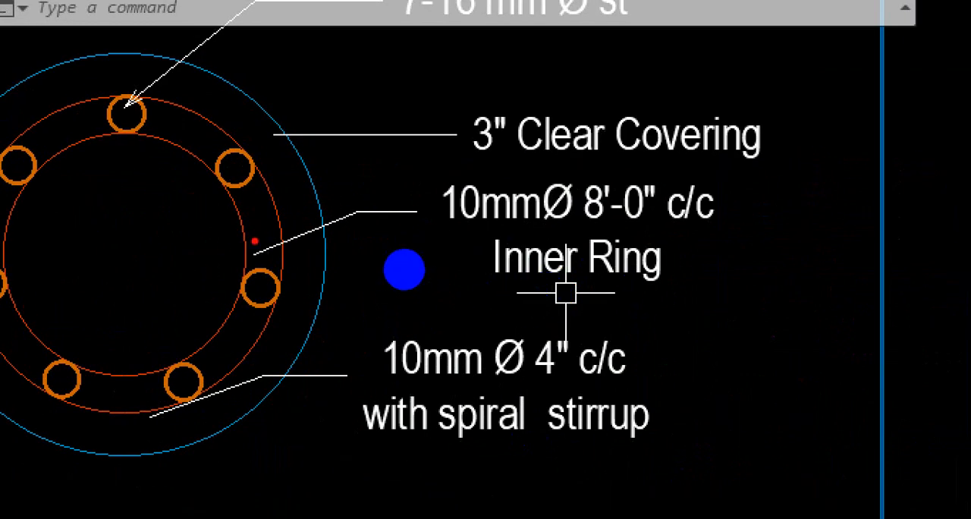
{"action": "mouse_move", "coordinate": [202, 173]}
{"action": "left_mouse_down"}
{"action": "mouse_move", "coordinate": [232, 225]}
{"action": "mouse_move", "coordinate": [200, 342]}
{"action": "mouse_move", "coordinate": [104, 353]}
{"action": "left_mouse_up"}
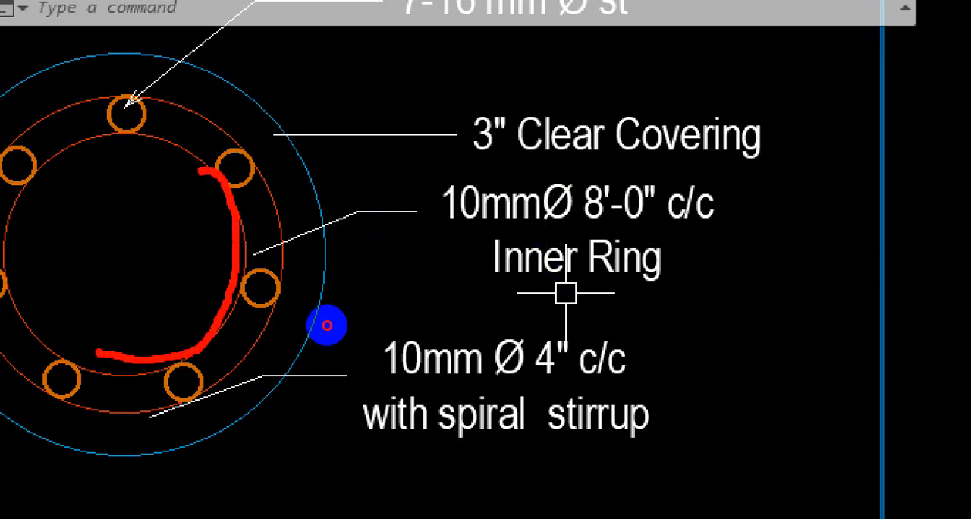
{"action": "key", "text": "Escape"}
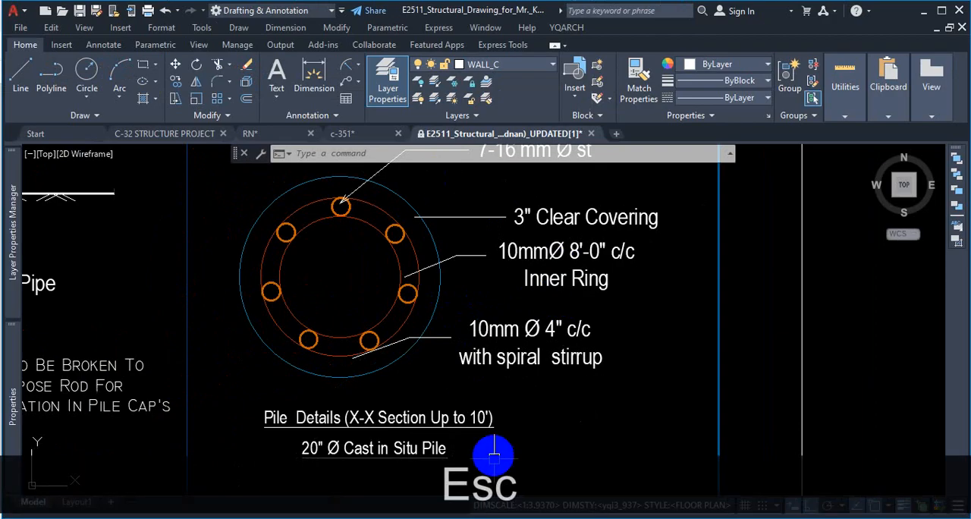
Step: Switch to DETAIL STRUCTURAL DRAWINGS.pdf in Firefox, check the stiffener bar notes on the pile sections, and return to AutoCAD
{"action": "left_click", "coordinate": [575, 518]}
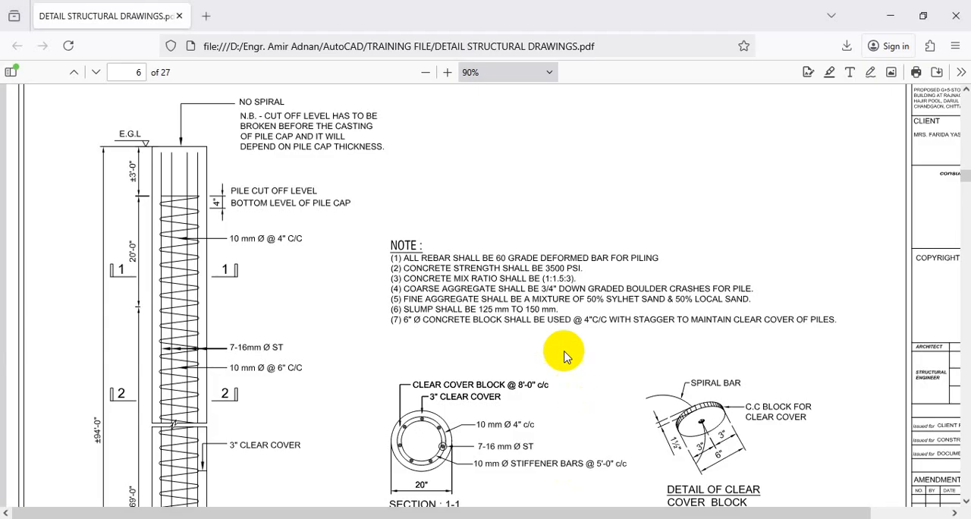
{"action": "scroll", "coordinate": [555, 335], "scroll_direction": "up", "scroll_amount": 5}
{"action": "scroll", "coordinate": [564, 329], "scroll_direction": "down", "scroll_amount": 5}
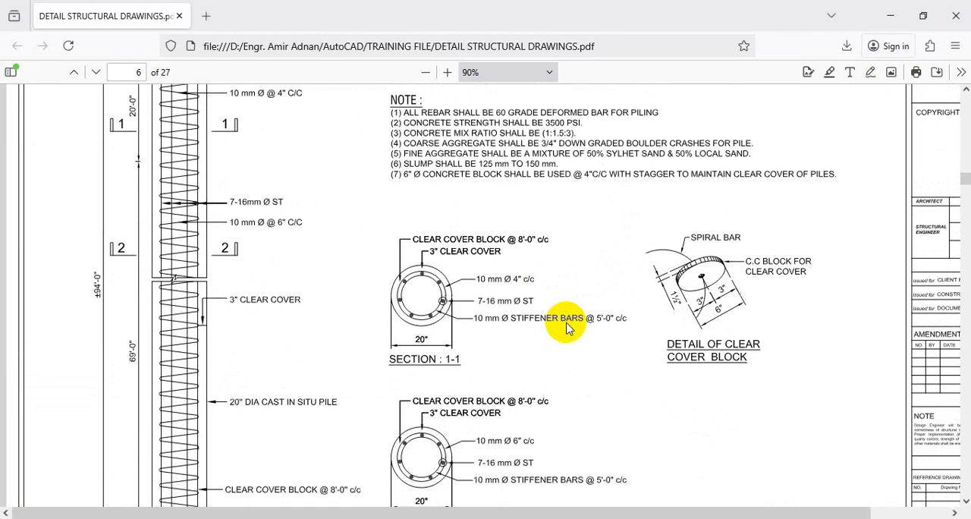
{"action": "left_click", "coordinate": [888, 17]}
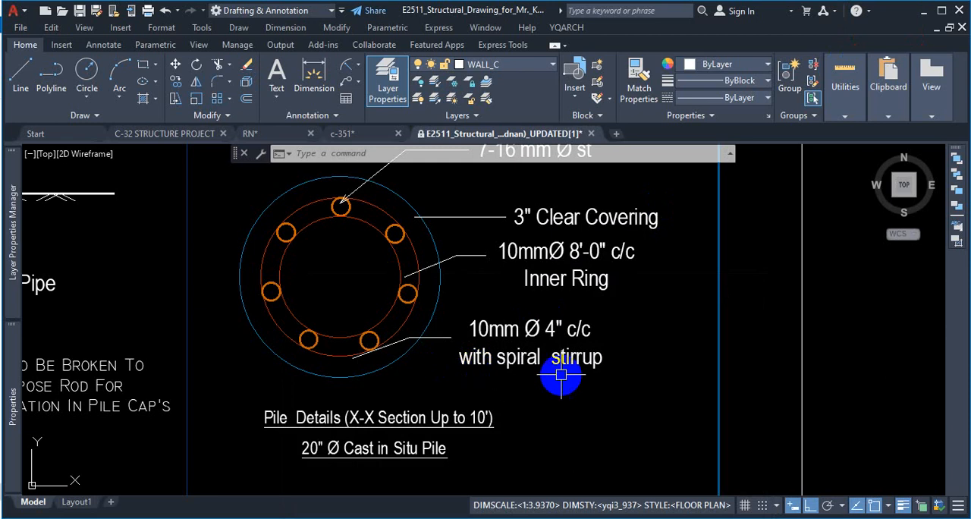
Step: Compare the spiral stirrup notes of the X-X and Y-Y pile cross-sections
{"action": "scroll", "coordinate": [566, 360], "scroll_direction": "up", "scroll_amount": 3}
{"action": "scroll", "coordinate": [568, 353], "scroll_direction": "down", "scroll_amount": 6}
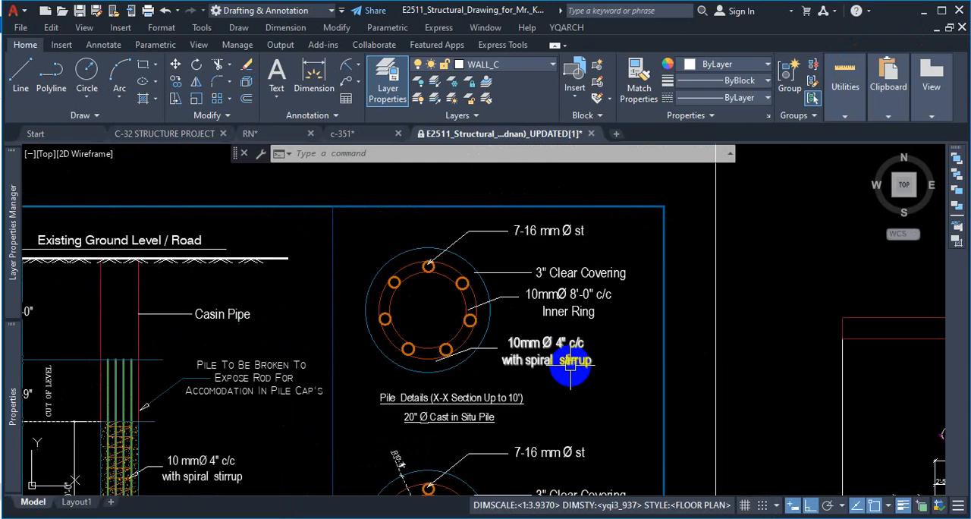
{"action": "scroll", "coordinate": [566, 429], "scroll_direction": "up", "scroll_amount": 5}
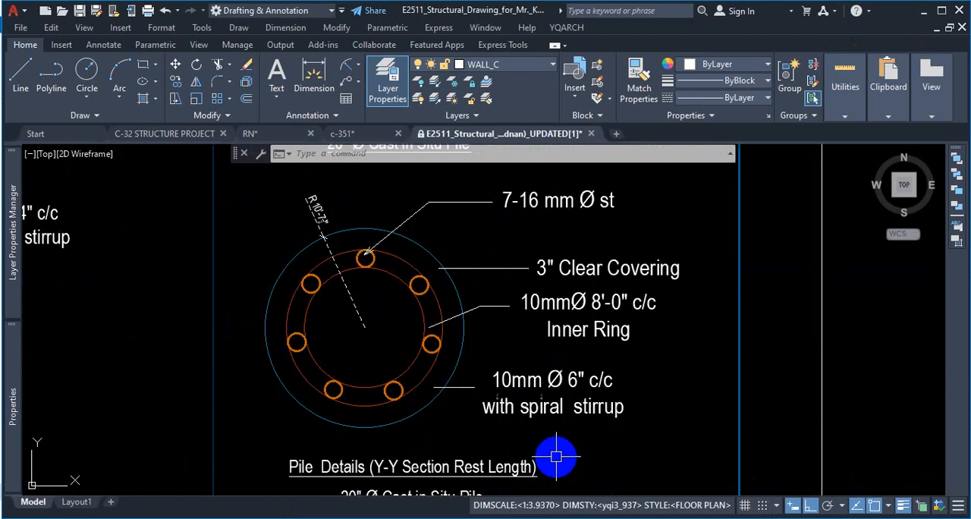
{"action": "scroll", "coordinate": [667, 364], "scroll_direction": "down", "scroll_amount": 7}
{"action": "scroll", "coordinate": [497, 364], "scroll_direction": "up", "scroll_amount": 3}
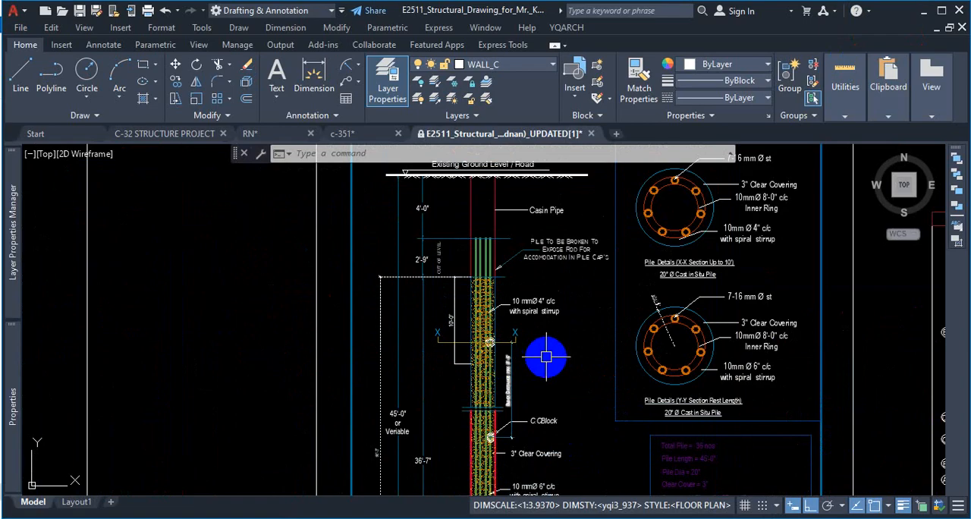
Step: Examine the pile elevation's C.C. block, block distance, clear covering and upper spiral stirrup zone
{"action": "scroll", "coordinate": [554, 326], "scroll_direction": "down", "scroll_amount": 2}
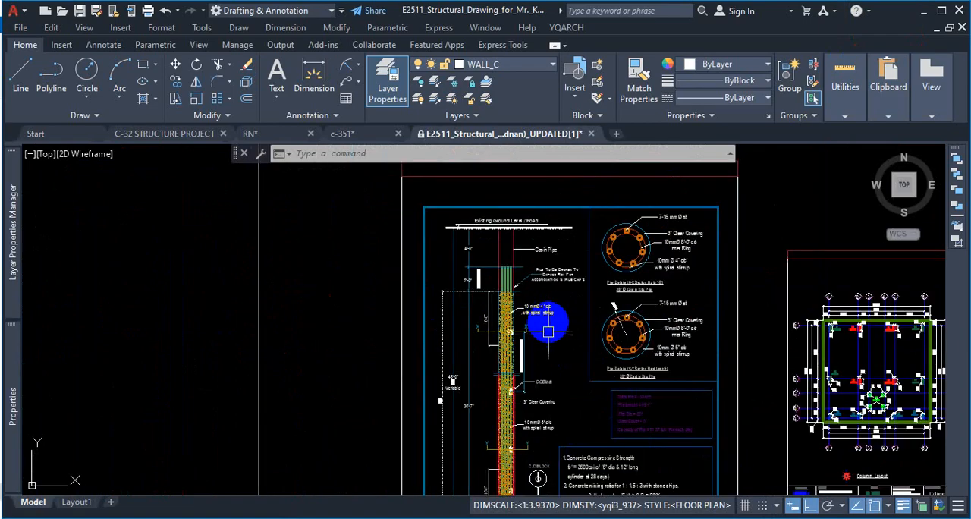
{"action": "scroll", "coordinate": [559, 346], "scroll_direction": "up", "scroll_amount": 2}
{"action": "scroll", "coordinate": [546, 330], "scroll_direction": "down", "scroll_amount": 2}
{"action": "scroll", "coordinate": [546, 331], "scroll_direction": "down", "scroll_amount": 2}
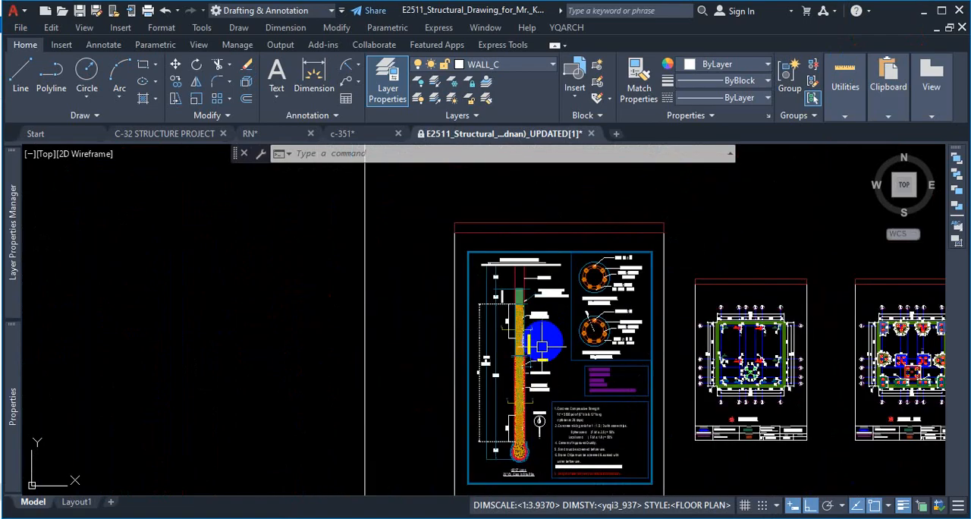
{"action": "scroll", "coordinate": [527, 379], "scroll_direction": "up", "scroll_amount": 4}
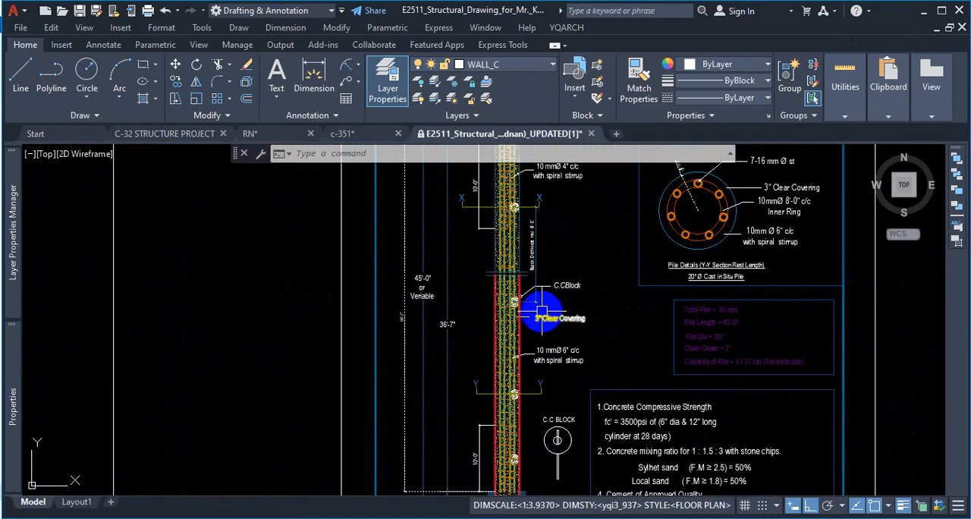
{"action": "scroll", "coordinate": [550, 274], "scroll_direction": "up", "scroll_amount": 4}
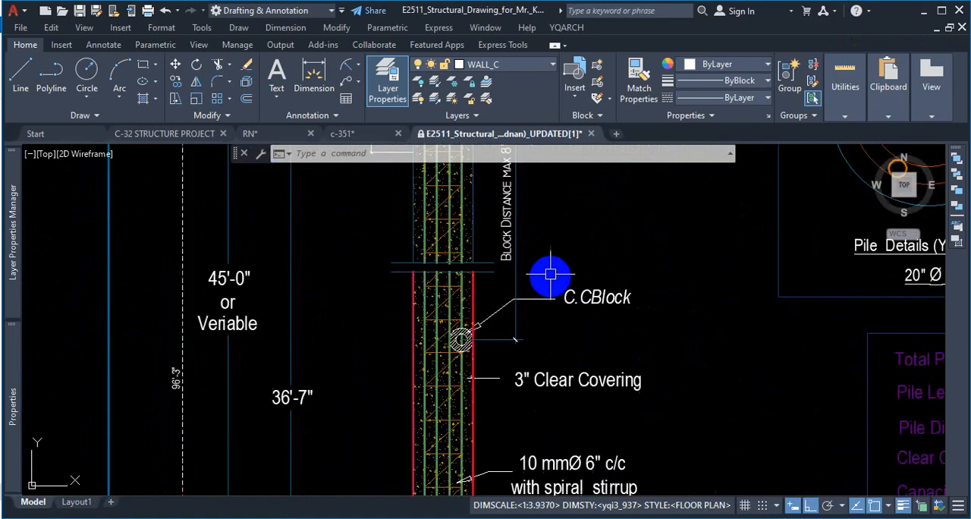
{"action": "scroll", "coordinate": [548, 341], "scroll_direction": "down", "scroll_amount": 4}
{"action": "scroll", "coordinate": [550, 345], "scroll_direction": "up", "scroll_amount": 4}
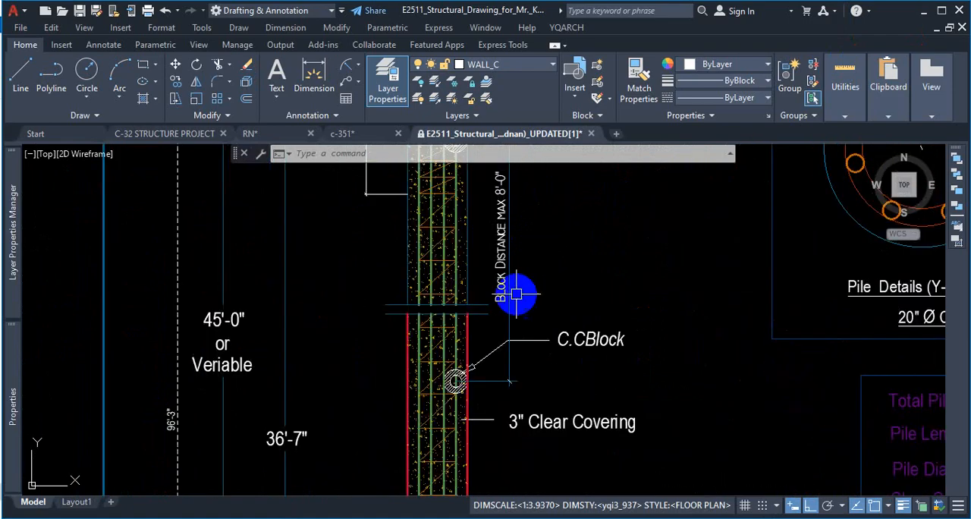
{"action": "scroll", "coordinate": [523, 334], "scroll_direction": "down", "scroll_amount": 4}
{"action": "scroll", "coordinate": [432, 154], "scroll_direction": "up", "scroll_amount": 5}
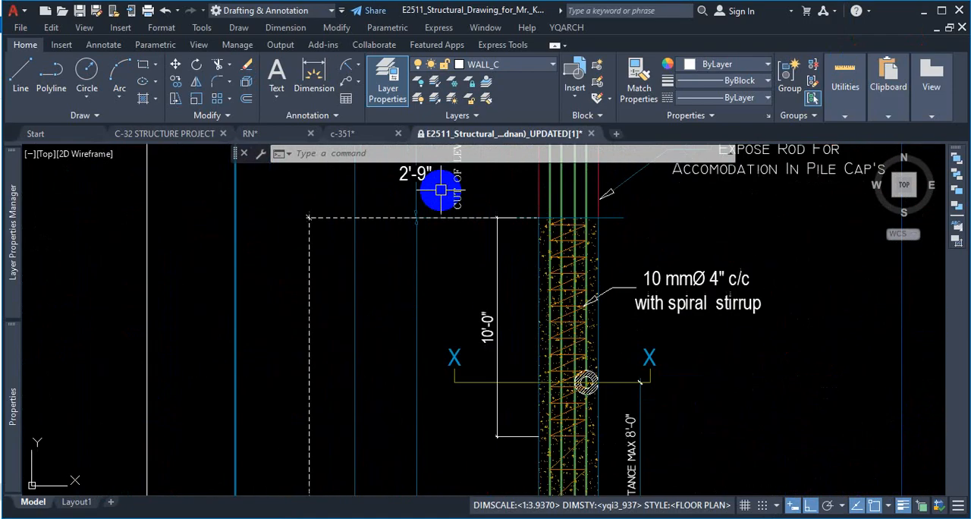
{"action": "scroll", "coordinate": [470, 178], "scroll_direction": "down", "scroll_amount": 2}
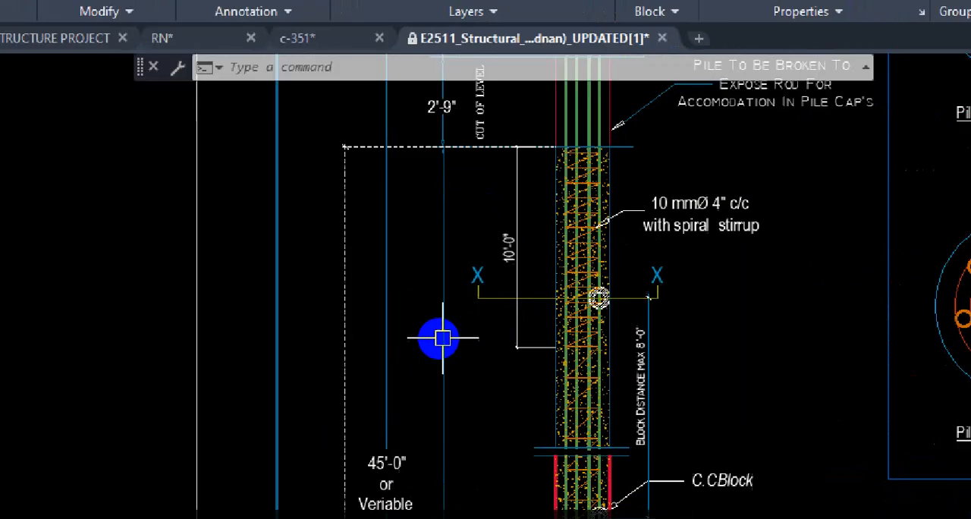
{"action": "left_click", "coordinate": [440, 338]}
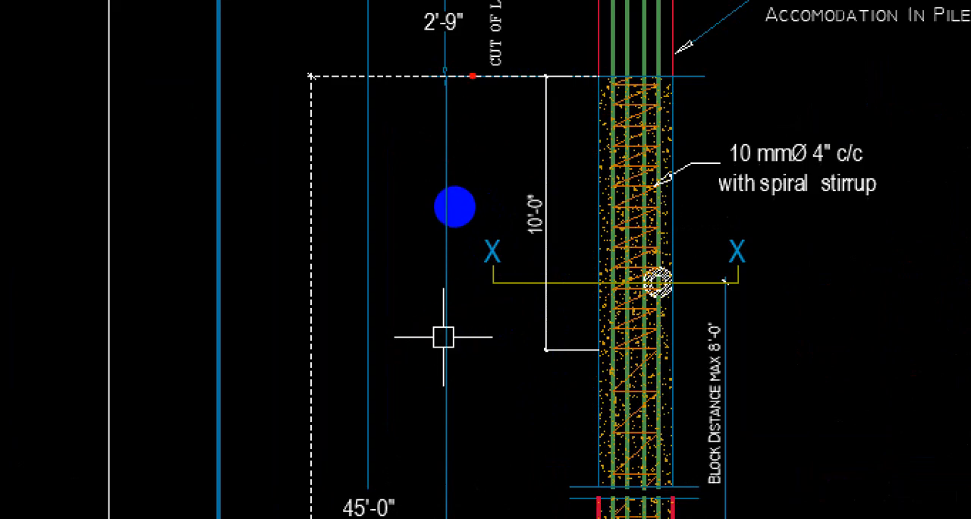
{"action": "mouse_move", "coordinate": [454, 206]}
{"action": "left_mouse_down"}
{"action": "mouse_move", "coordinate": [421, 210]}
{"action": "mouse_move", "coordinate": [440, 295]}
{"action": "left_mouse_up"}
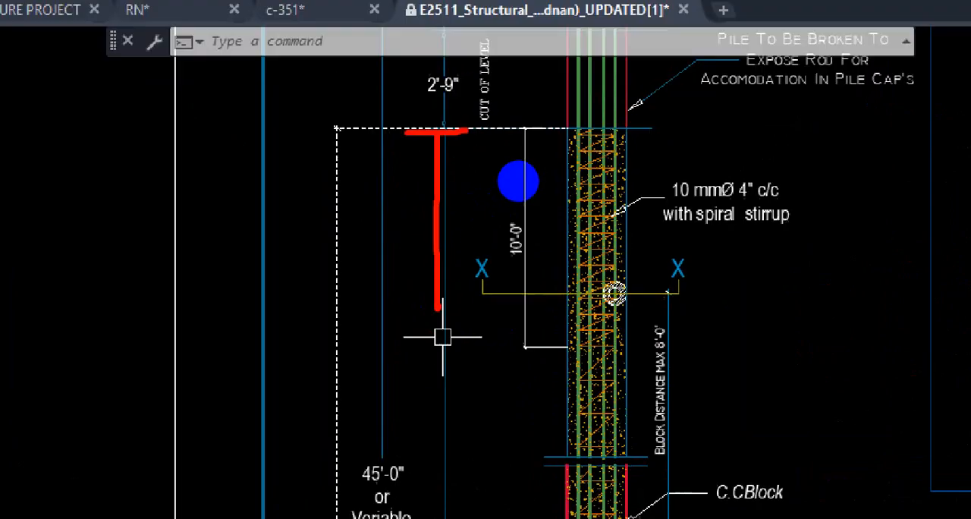
{"action": "key", "text": "Escape"}
Step: Examine the lower pile elevation around the Y-Y section line, the bottom stirrup zone and the pile's overall length
{"action": "scroll", "coordinate": [472, 385], "scroll_direction": "down", "scroll_amount": 5}
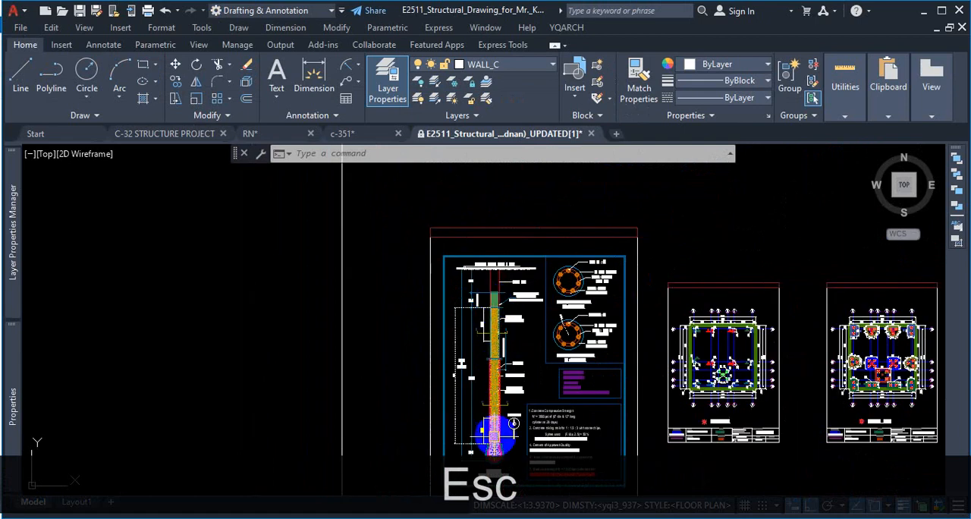
{"action": "scroll", "coordinate": [490, 449], "scroll_direction": "up", "scroll_amount": 5}
{"action": "scroll", "coordinate": [501, 307], "scroll_direction": "up", "scroll_amount": 2}
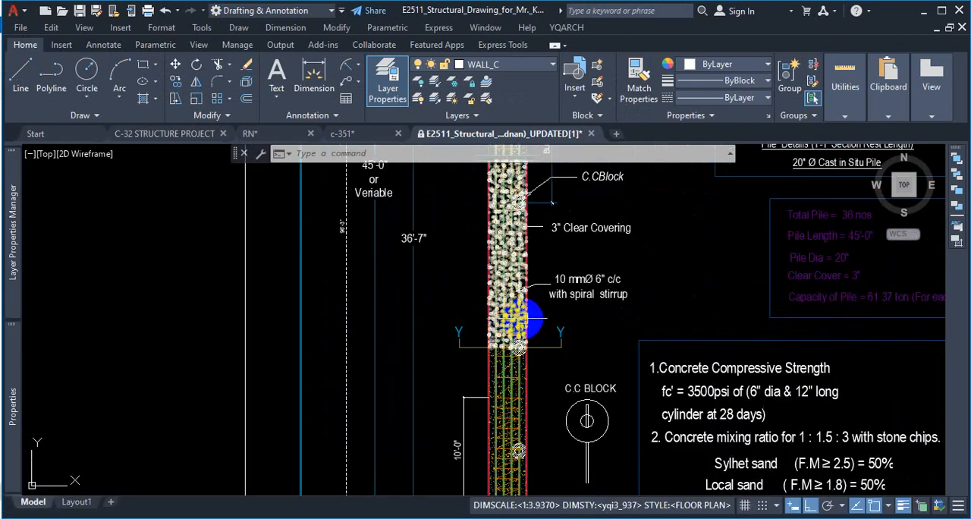
{"action": "scroll", "coordinate": [486, 322], "scroll_direction": "down", "scroll_amount": 3}
{"action": "scroll", "coordinate": [493, 425], "scroll_direction": "up", "scroll_amount": 5}
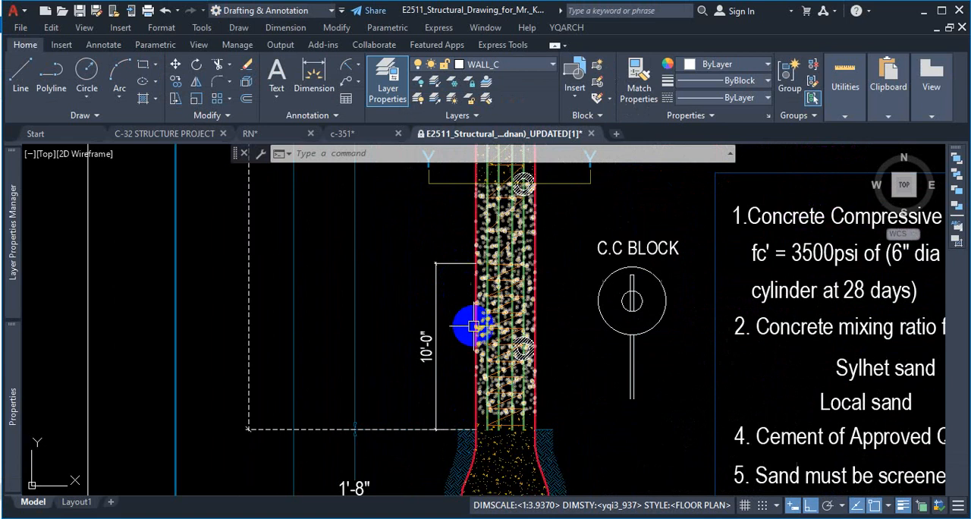
{"action": "scroll", "coordinate": [433, 407], "scroll_direction": "down", "scroll_amount": 4}
{"action": "scroll", "coordinate": [422, 282], "scroll_direction": "down", "scroll_amount": 3}
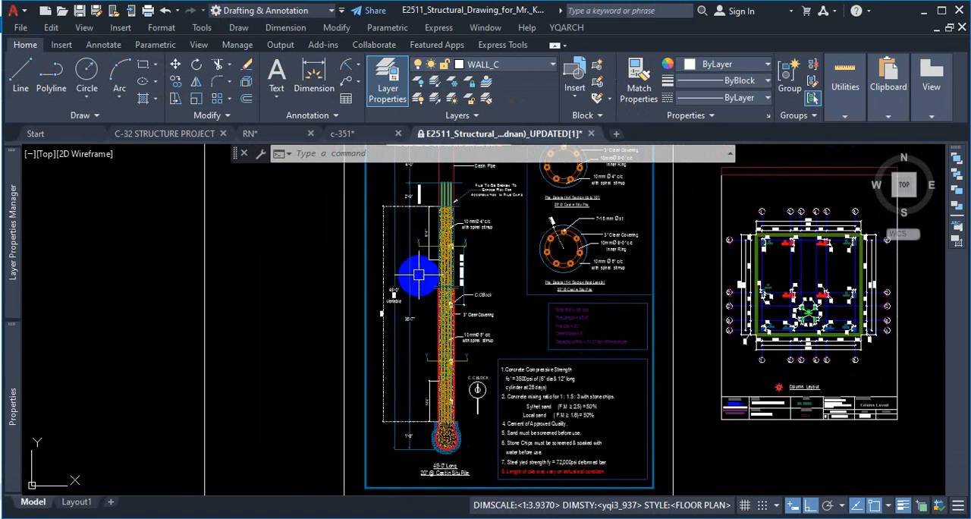
{"action": "scroll", "coordinate": [444, 257], "scroll_direction": "up", "scroll_amount": 3}
{"action": "scroll", "coordinate": [433, 341], "scroll_direction": "down", "scroll_amount": 3}
{"action": "scroll", "coordinate": [423, 224], "scroll_direction": "up", "scroll_amount": 3}
{"action": "scroll", "coordinate": [422, 266], "scroll_direction": "down", "scroll_amount": 3}
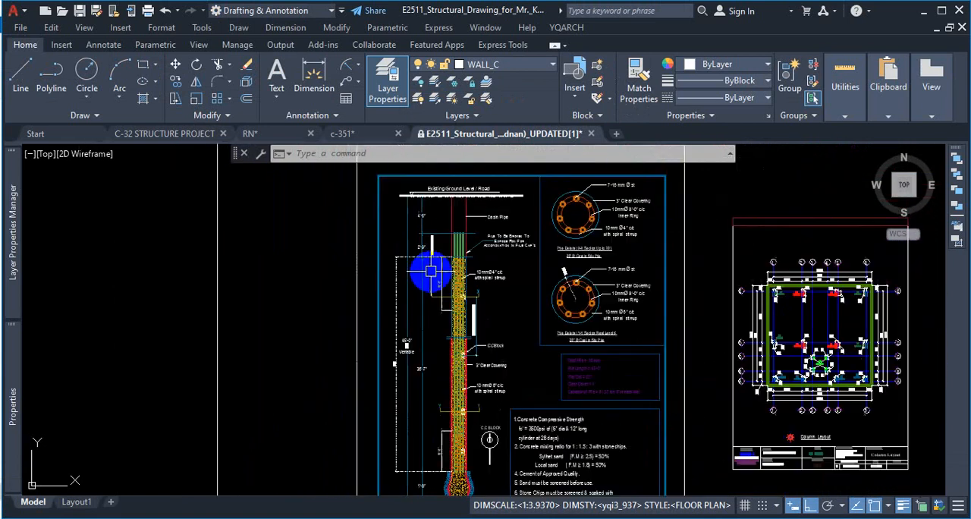
Step: Delete the dashed vertical dimension running alongside the pile elevation
{"action": "scroll", "coordinate": [398, 311], "scroll_direction": "up", "scroll_amount": 3}
{"action": "left_click", "coordinate": [391, 280]}
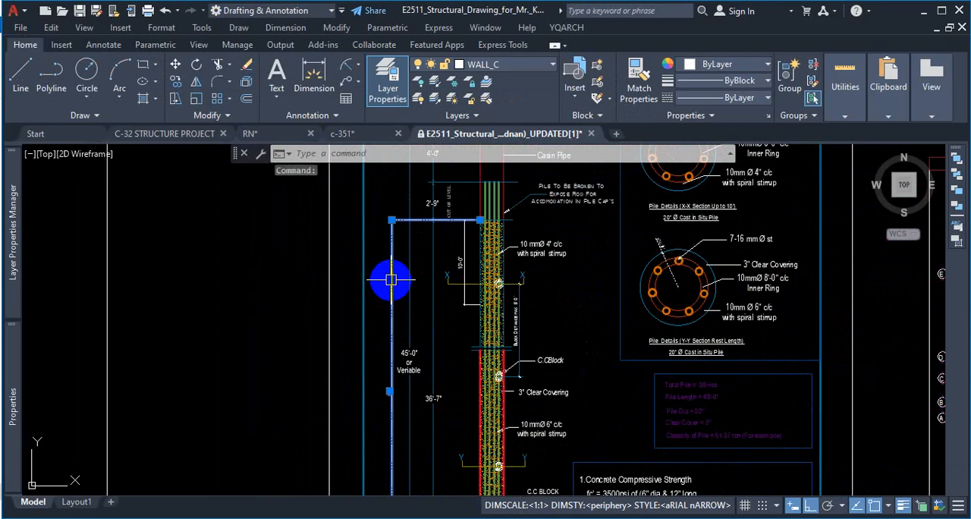
{"action": "key", "text": "Delete"}
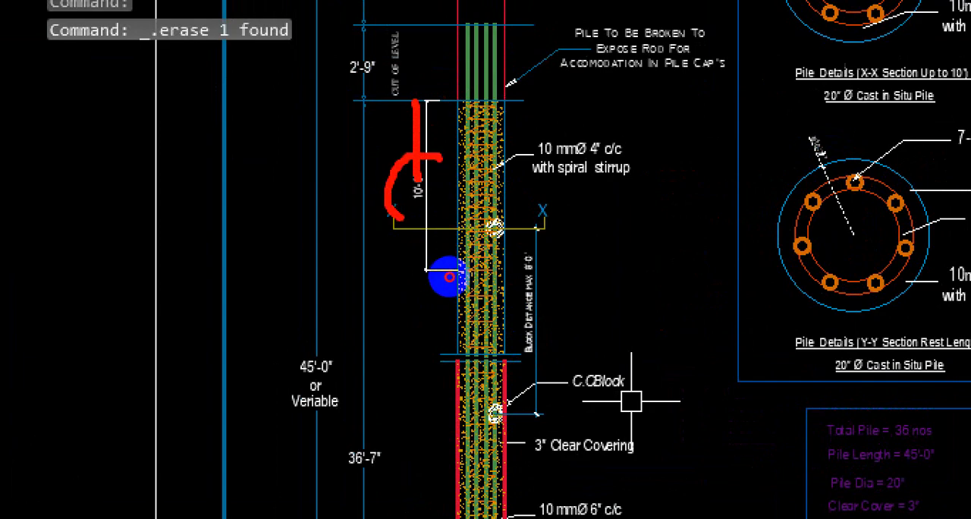
{"action": "key", "text": "Escape"}
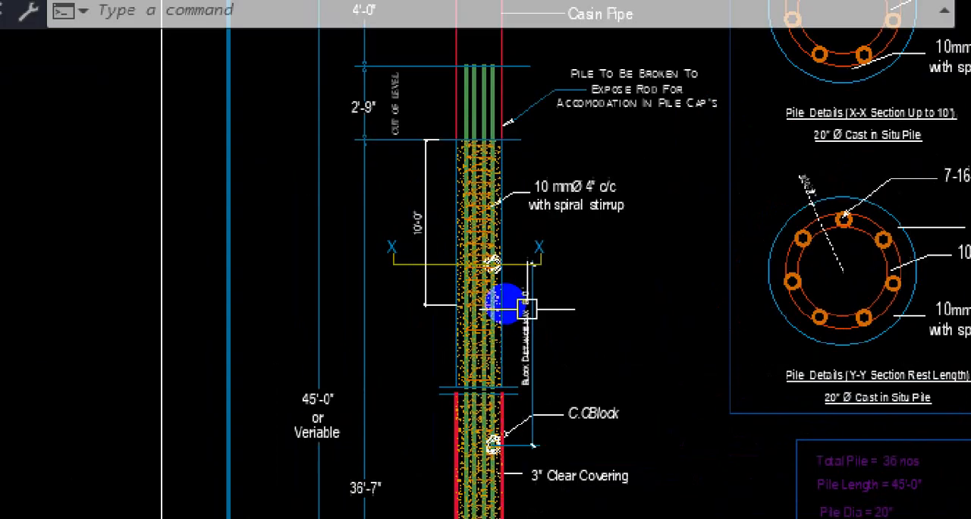
{"action": "key", "text": "ctrl+2"}
{"action": "mouse_move", "coordinate": [428, 199]}
{"action": "left_mouse_down"}
{"action": "mouse_move", "coordinate": [398, 254]}
{"action": "mouse_move", "coordinate": [427, 198]}
{"action": "left_mouse_up"}
{"action": "left_click_drag", "start_coordinate": [392, 269], "coordinate": [536, 259]}
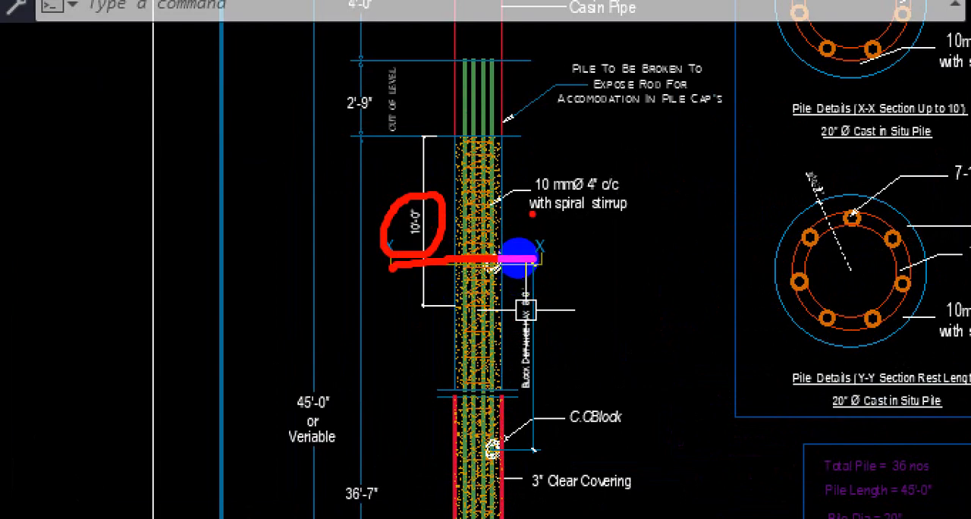
{"action": "left_click_drag", "start_coordinate": [428, 132], "coordinate": [432, 229]}
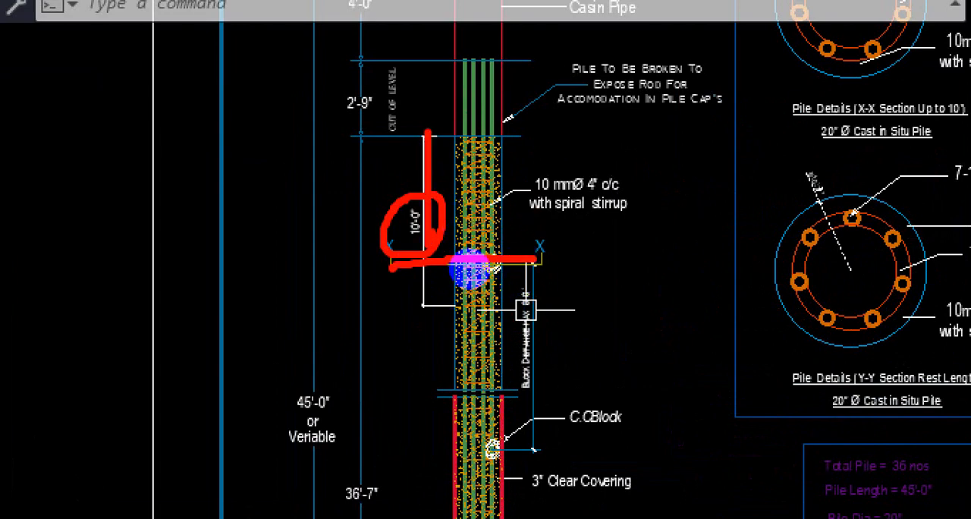
{"action": "key", "text": "Escape"}
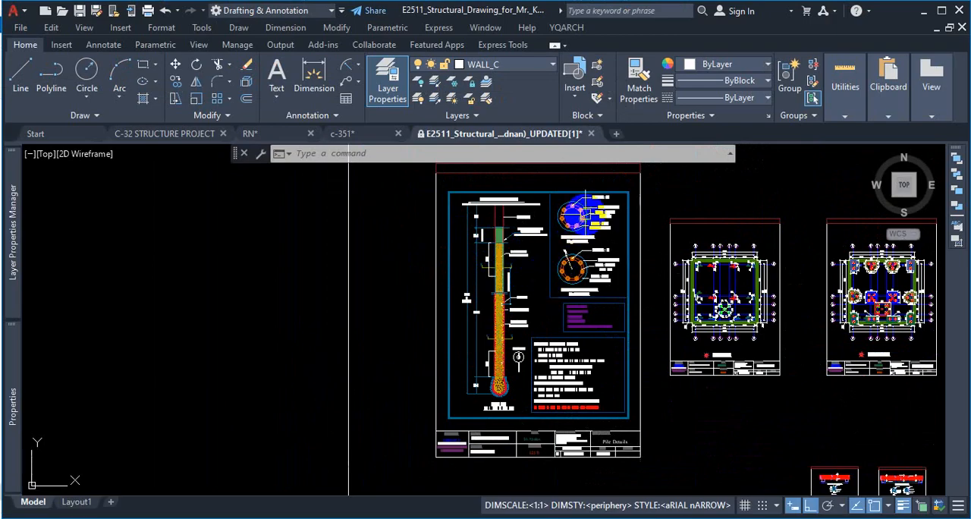
Step: Examine the X-X and Y-Y pile cross-sections alongside the pile elevation
{"action": "scroll", "coordinate": [593, 220], "scroll_direction": "up", "scroll_amount": 2}
{"action": "key", "text": "ctrl+1"}
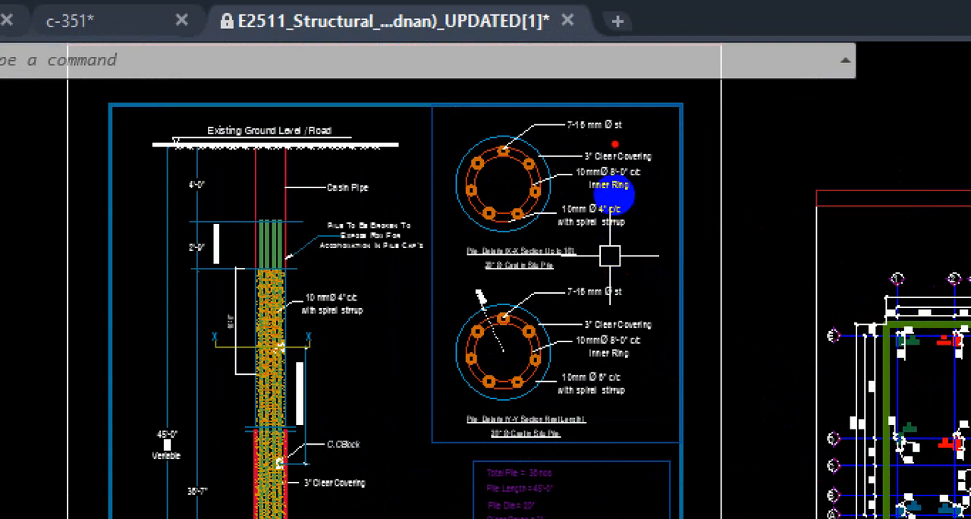
{"action": "left_click_drag", "start_coordinate": [613, 143], "coordinate": [611, 372]}
{"action": "left_click_drag", "start_coordinate": [516, 298], "coordinate": [555, 356]}
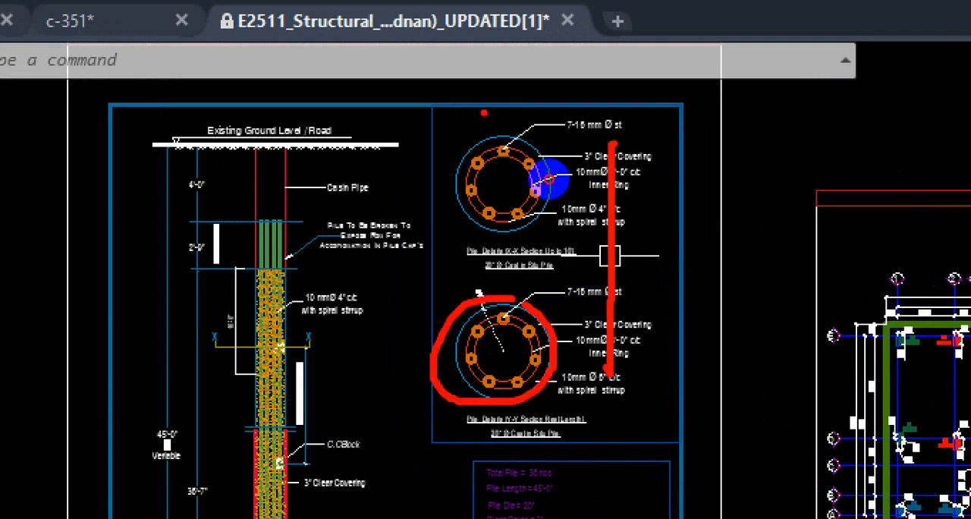
{"action": "left_click_drag", "start_coordinate": [483, 112], "coordinate": [517, 144]}
{"action": "key", "text": "Escape"}
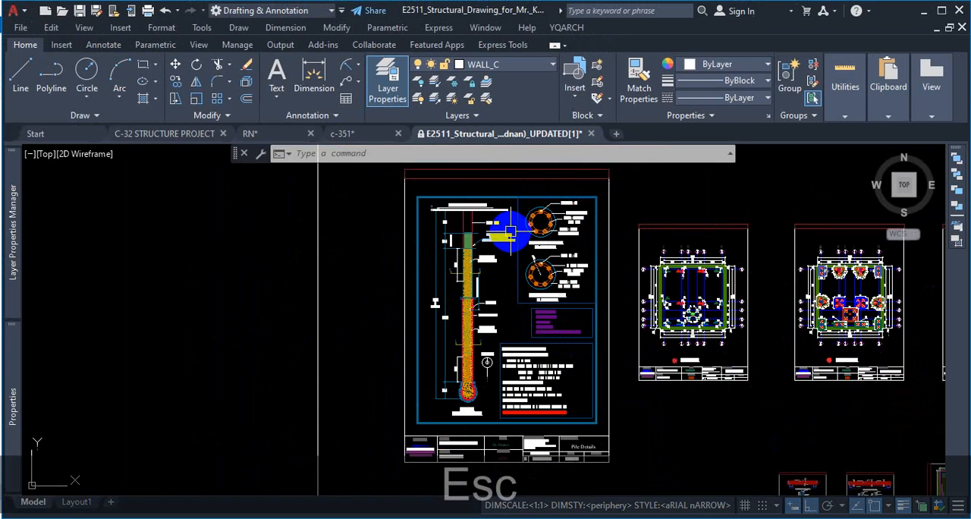
{"action": "scroll", "coordinate": [507, 281], "scroll_direction": "up", "scroll_amount": 2}
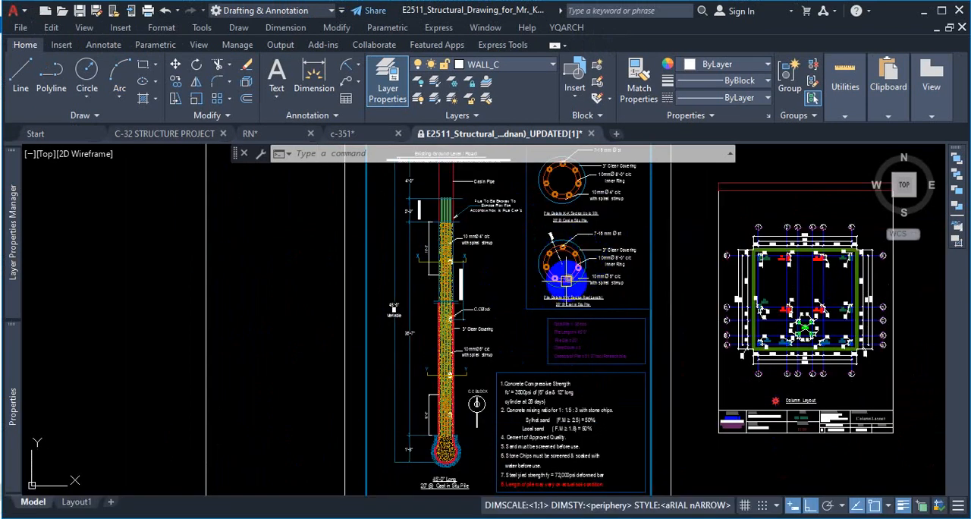
{"action": "mouse_move", "coordinate": [565, 279]}
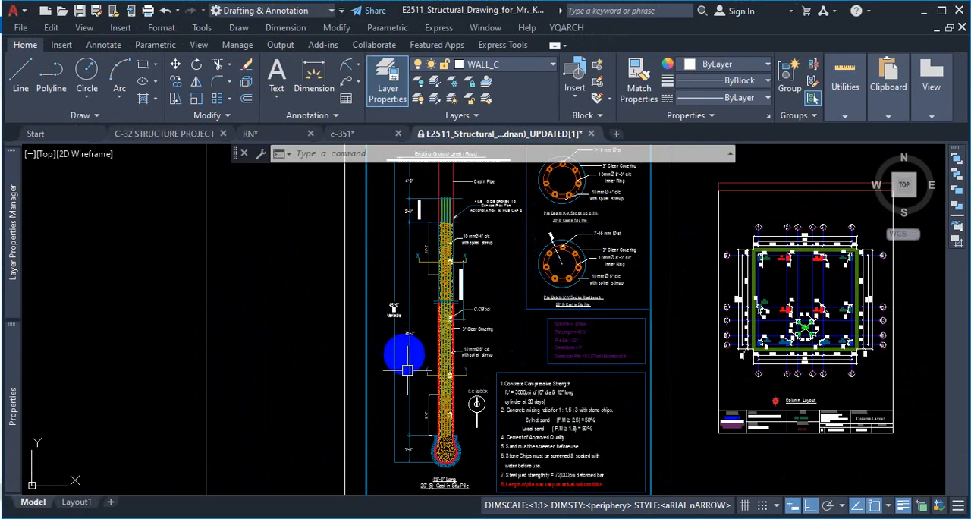
{"action": "scroll", "coordinate": [439, 322], "scroll_direction": "down", "scroll_amount": 2}
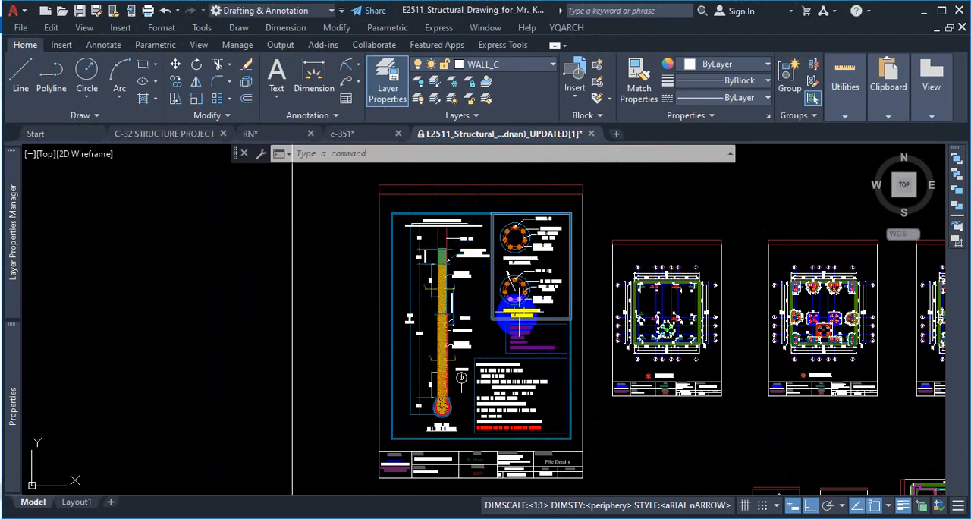
Step: Inspect the radius dimension on the Y-Y pile section and the cast in situ pile title of the X-X section
{"action": "scroll", "coordinate": [513, 228], "scroll_direction": "up", "scroll_amount": 5}
{"action": "scroll", "coordinate": [484, 237], "scroll_direction": "up", "scroll_amount": 3}
{"action": "scroll", "coordinate": [484, 237], "scroll_direction": "up", "scroll_amount": 3}
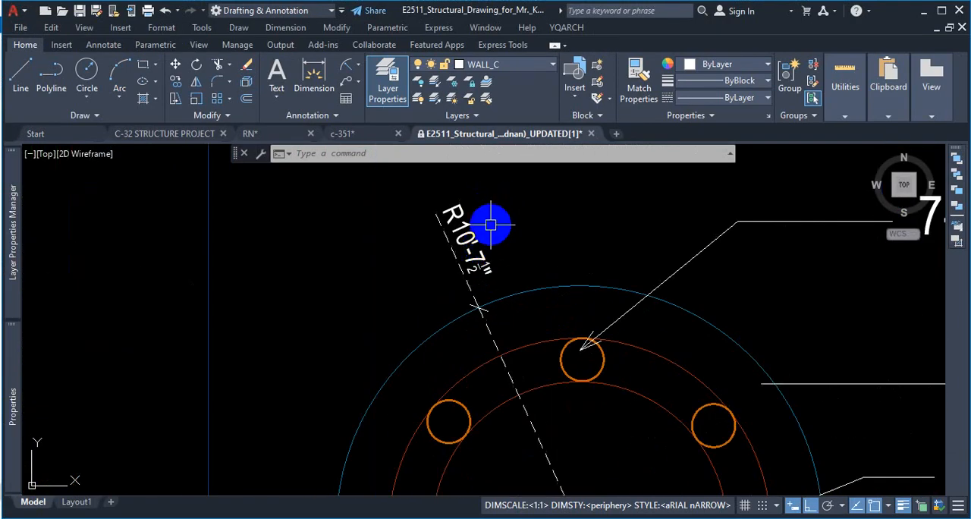
{"action": "scroll", "coordinate": [554, 266], "scroll_direction": "down", "scroll_amount": 6}
{"action": "scroll", "coordinate": [531, 206], "scroll_direction": "up", "scroll_amount": 5}
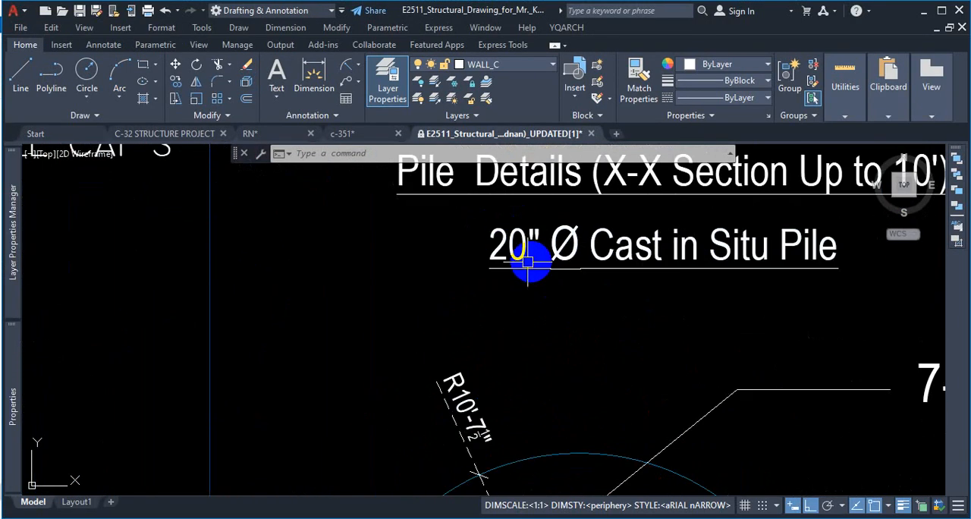
{"action": "scroll", "coordinate": [521, 266], "scroll_direction": "down", "scroll_amount": 5}
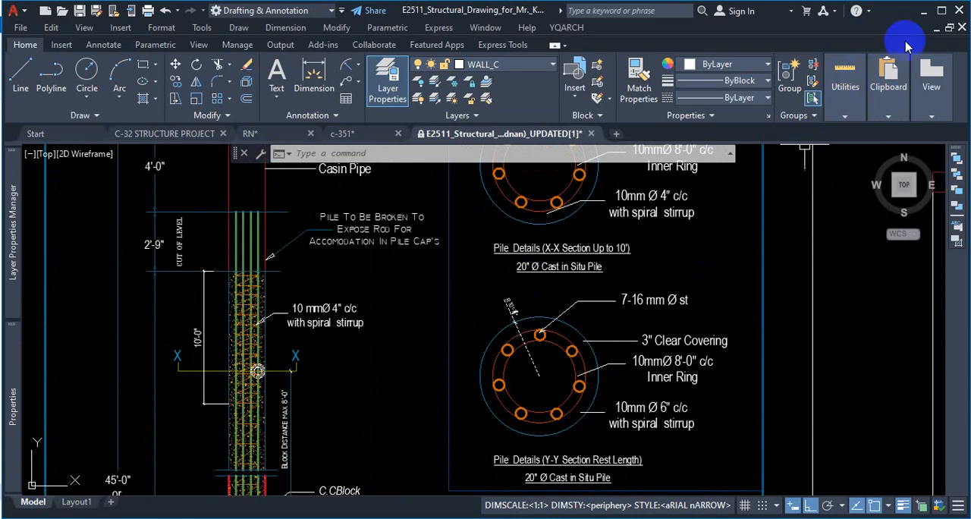
Step: Switch to the c-351 drawing and inspect the circular pile cross-section between the two vertical lines
{"action": "left_click", "coordinate": [358, 133]}
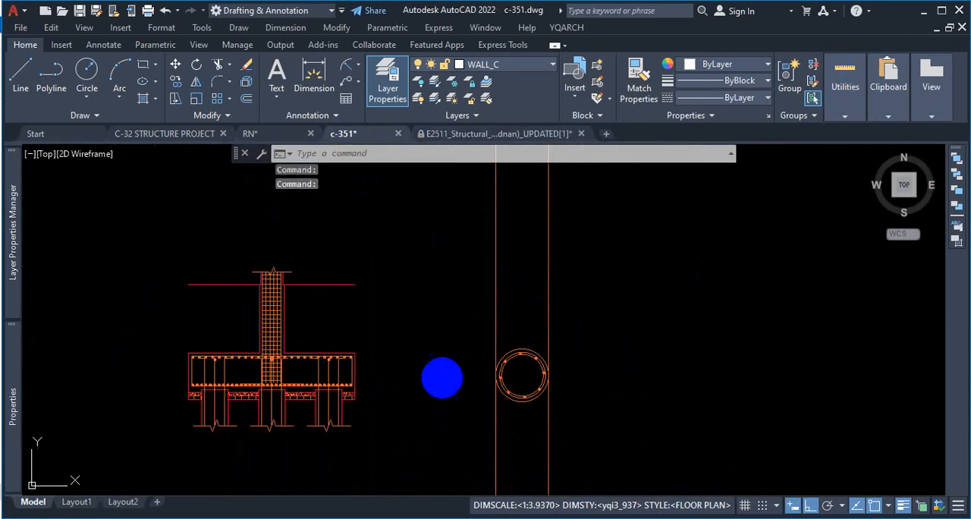
{"action": "scroll", "coordinate": [532, 357], "scroll_direction": "up", "scroll_amount": 5}
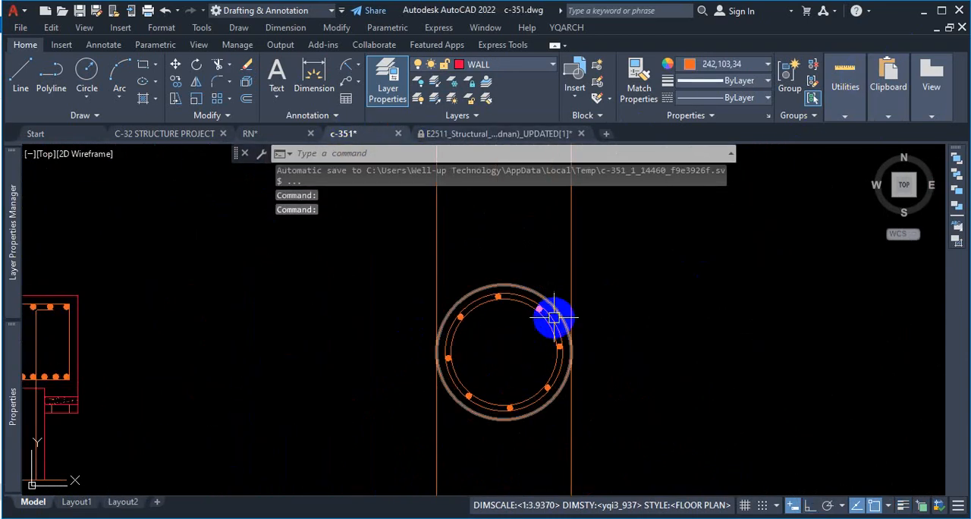
{"action": "scroll", "coordinate": [529, 349], "scroll_direction": "down", "scroll_amount": 3}
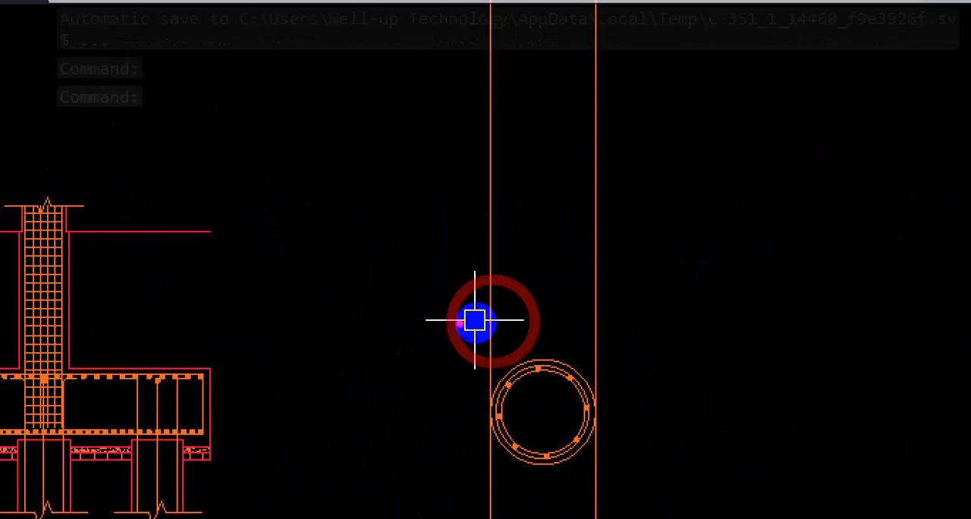
{"action": "key", "text": "Escape"}
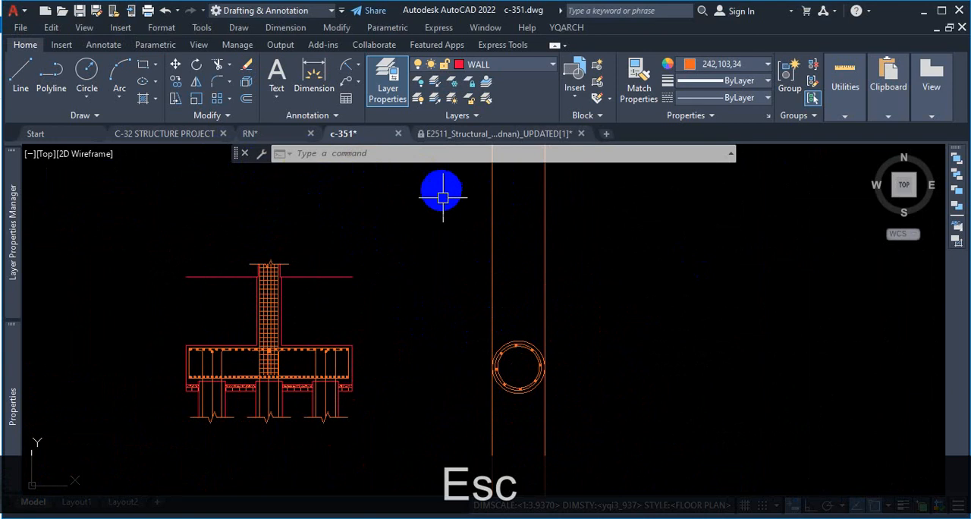
Step: Switch to the 10-storied building PDF and read the P1 pile section, its notes and the pile's long section
{"action": "key", "text": "alt+Tab"}
{"action": "scroll", "coordinate": [416, 365], "scroll_direction": "up", "scroll_amount": 11}
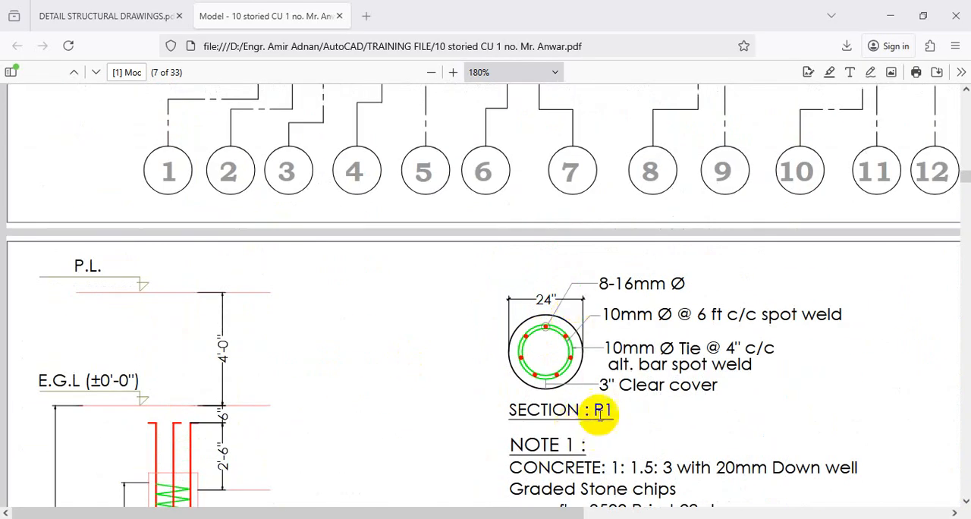
{"action": "scroll", "coordinate": [602, 411], "scroll_direction": "down", "scroll_amount": 5}
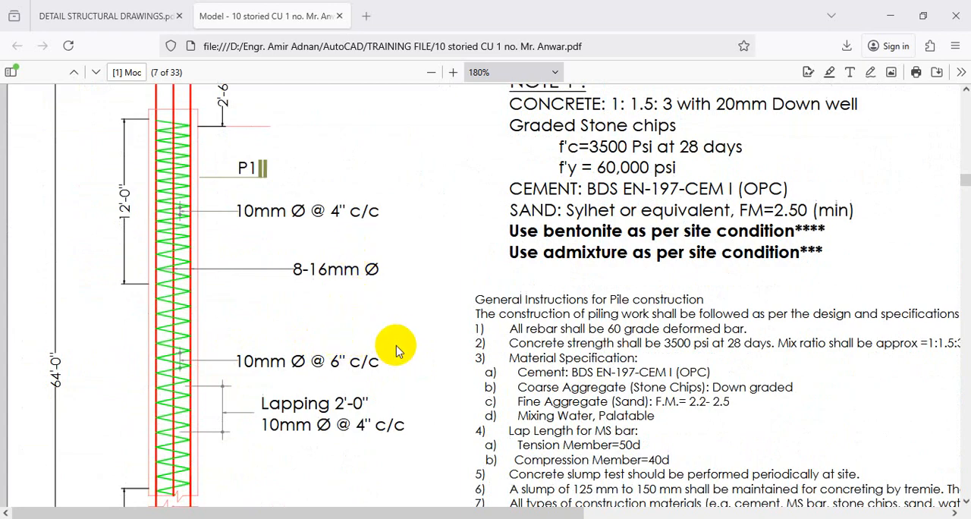
{"action": "scroll", "coordinate": [399, 348], "scroll_direction": "down", "scroll_amount": 1}
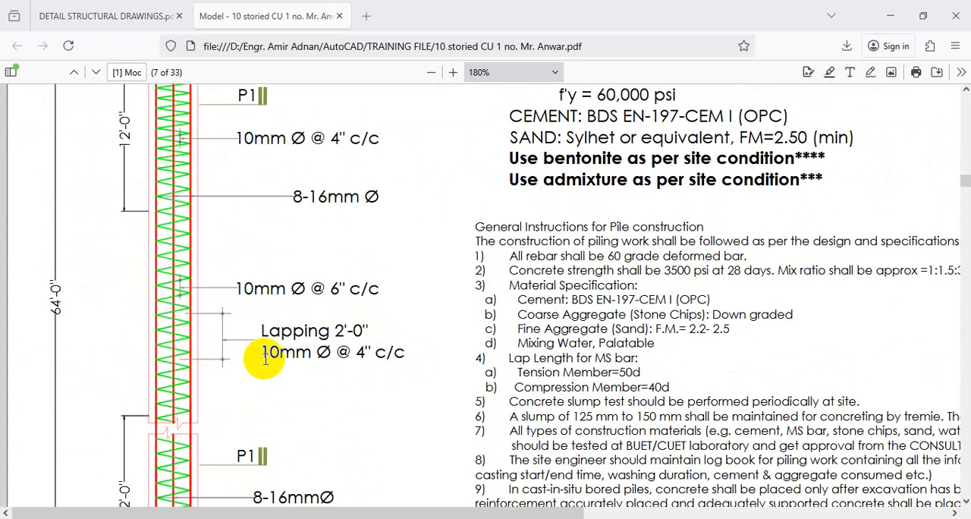
{"action": "scroll", "coordinate": [478, 312], "scroll_direction": "up", "scroll_amount": 1}
{"action": "scroll", "coordinate": [627, 150], "scroll_direction": "up", "scroll_amount": 4}
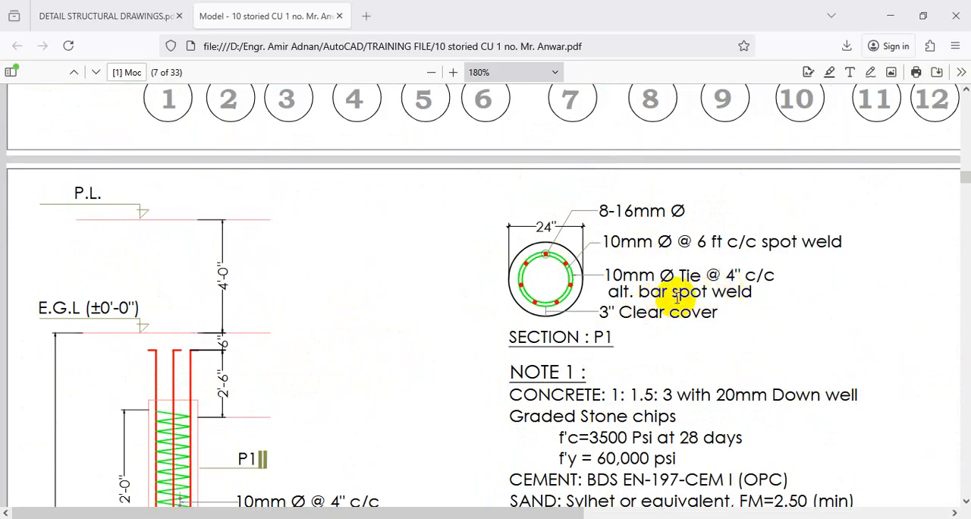
{"action": "scroll", "coordinate": [648, 263], "scroll_direction": "down", "scroll_amount": 13}
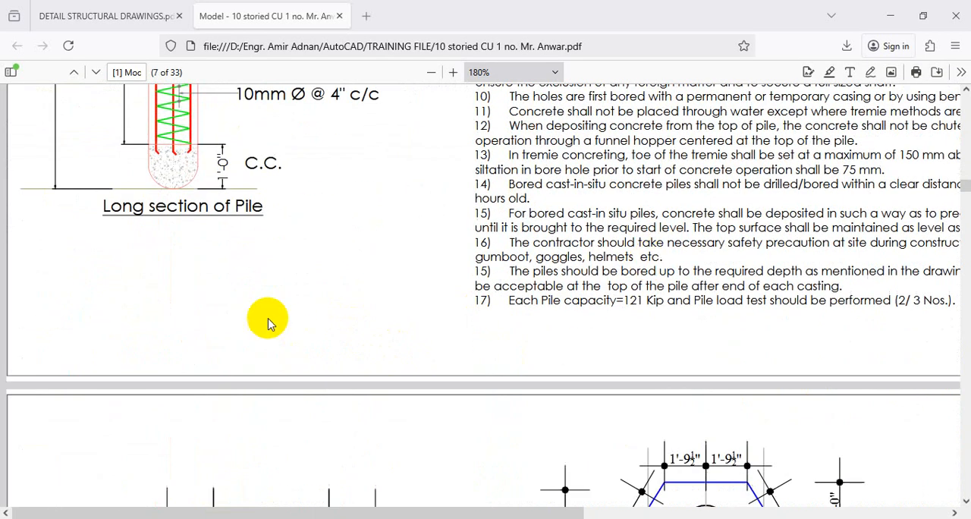
{"action": "scroll", "coordinate": [269, 321], "scroll_direction": "up", "scroll_amount": 5}
{"action": "scroll", "coordinate": [198, 296], "scroll_direction": "up", "scroll_amount": 4}
Step: Compare the 4" c/c and 6" c/c spiral tie spacing zones on the long section of the pile in the PDF
{"action": "key", "text": "ctrl+1"}
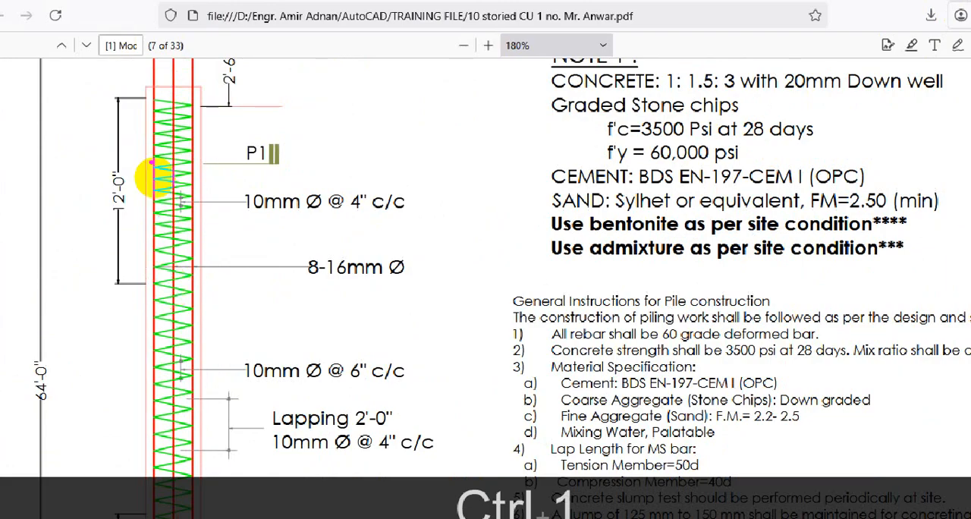
{"action": "mouse_move", "coordinate": [136, 103]}
{"action": "left_mouse_down"}
{"action": "mouse_move", "coordinate": [130, 191]}
{"action": "mouse_move", "coordinate": [143, 280]}
{"action": "left_mouse_up"}
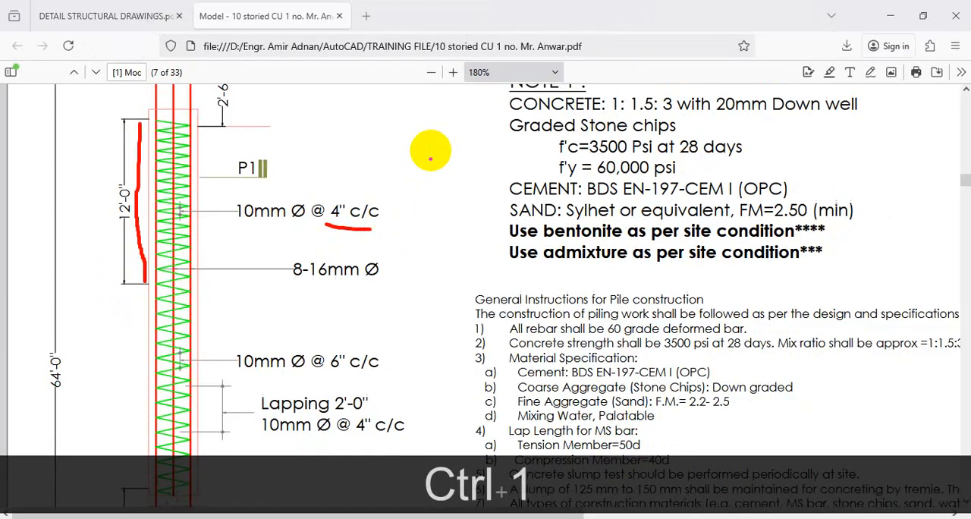
{"action": "mouse_move", "coordinate": [254, 377]}
{"action": "left_mouse_down"}
{"action": "mouse_move", "coordinate": [385, 377]}
{"action": "mouse_move", "coordinate": [362, 337]}
{"action": "mouse_move", "coordinate": [226, 346]}
{"action": "mouse_move", "coordinate": [255, 331]}
{"action": "left_mouse_up"}
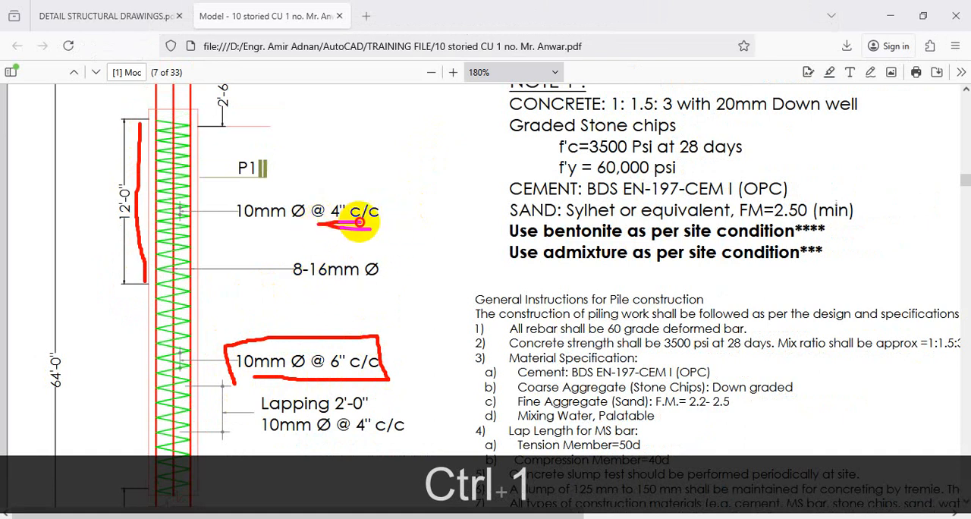
{"action": "mouse_move", "coordinate": [391, 194]}
{"action": "left_mouse_down"}
{"action": "mouse_move", "coordinate": [195, 235]}
{"action": "mouse_move", "coordinate": [203, 244]}
{"action": "left_mouse_up"}
{"action": "mouse_move", "coordinate": [535, 171]}
{"action": "left_mouse_down"}
{"action": "mouse_move", "coordinate": [550, 250]}
{"action": "mouse_move", "coordinate": [518, 180]}
{"action": "mouse_move", "coordinate": [536, 162]}
{"action": "left_mouse_up"}
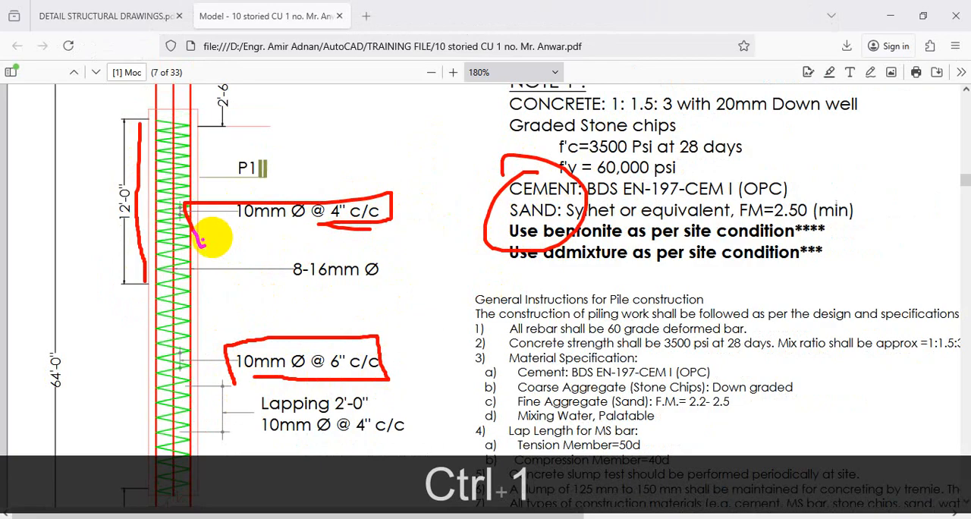
{"action": "left_click_drag", "start_coordinate": [102, 260], "coordinate": [277, 260]}
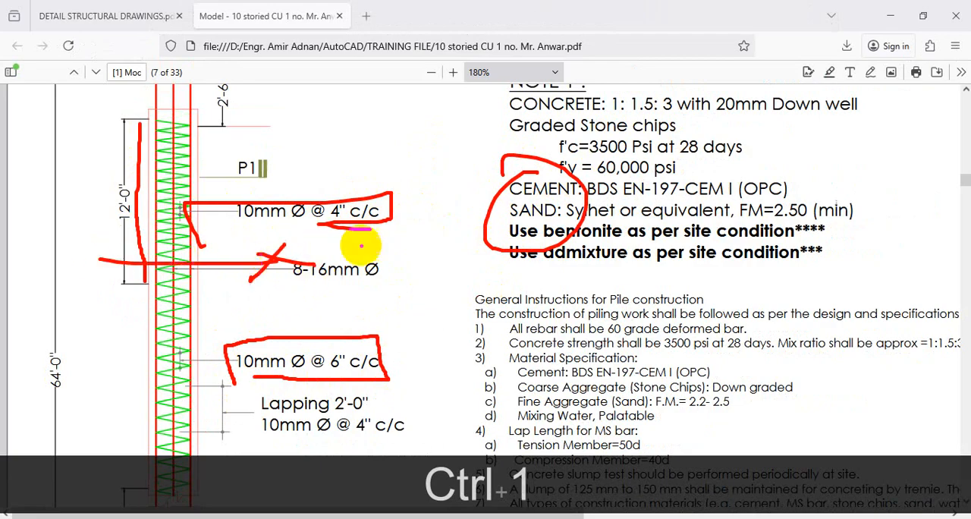
{"action": "key", "text": "Escape"}
Step: Check the pile sections in the DETAIL STRUCTURAL DRAWINGS PDF against the X-X and Y-Y sections of the E2511 drawing in AutoCAD
{"action": "left_click", "coordinate": [137, 19]}
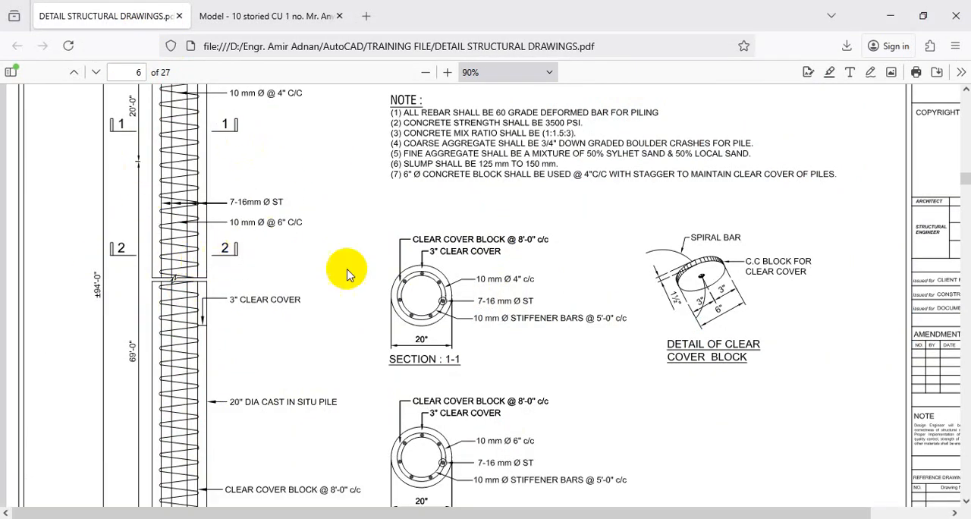
{"action": "left_click", "coordinate": [658, 472]}
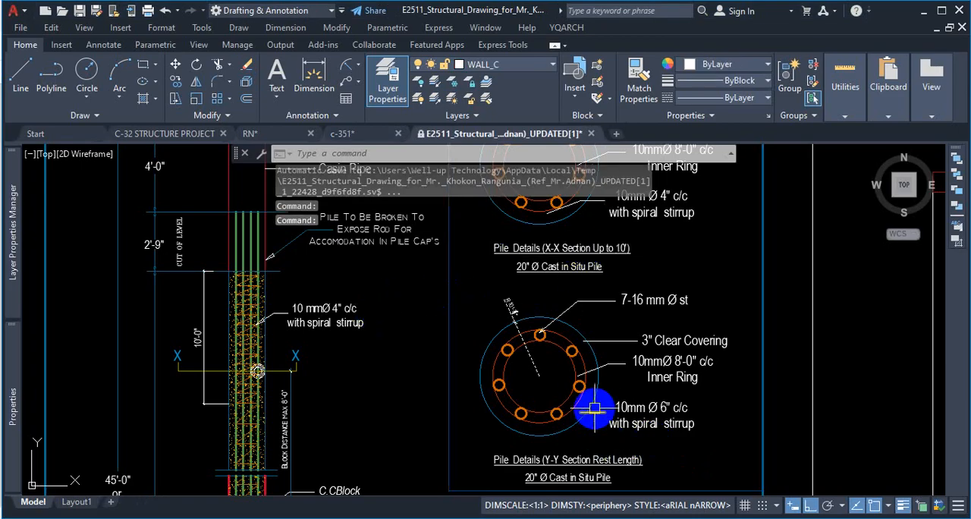
{"action": "right_click", "coordinate": [595, 408]}
{"action": "key", "text": "Escape"}
{"action": "scroll", "coordinate": [590, 399], "scroll_direction": "down", "scroll_amount": 5}
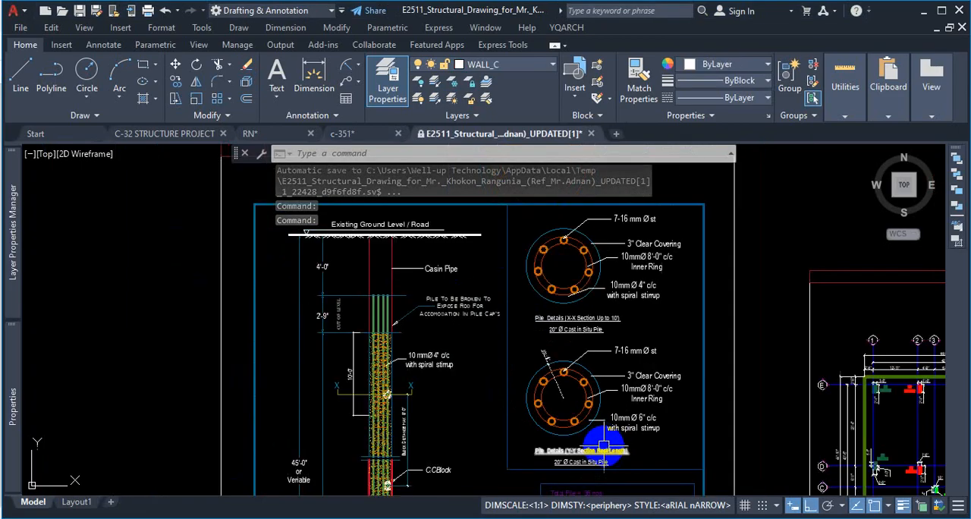
{"action": "scroll", "coordinate": [545, 290], "scroll_direction": "up", "scroll_amount": 4}
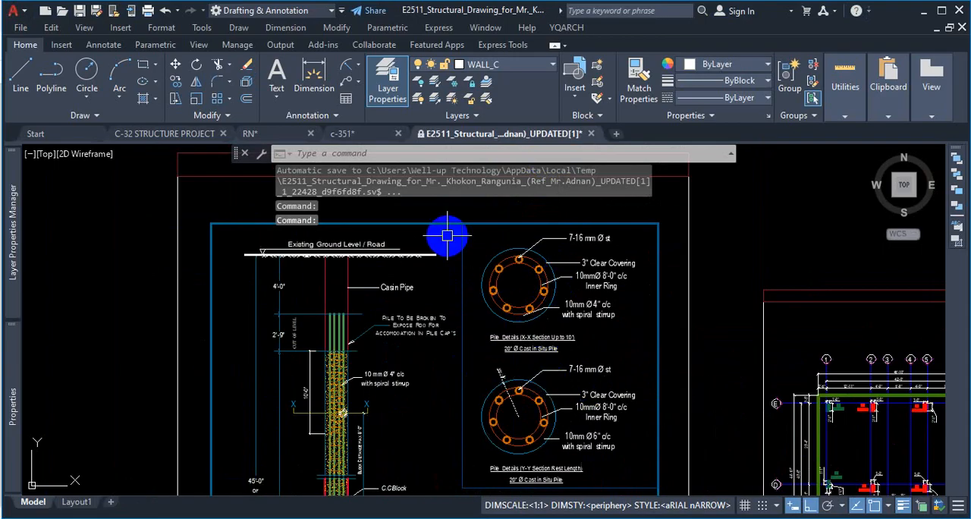
Step: Examine the pile elevation's X-X section line, C.C. block and upper and lower 10'-0" stirrup zones
{"action": "scroll", "coordinate": [524, 267], "scroll_direction": "down", "scroll_amount": 2}
{"action": "scroll", "coordinate": [390, 379], "scroll_direction": "up", "scroll_amount": 5}
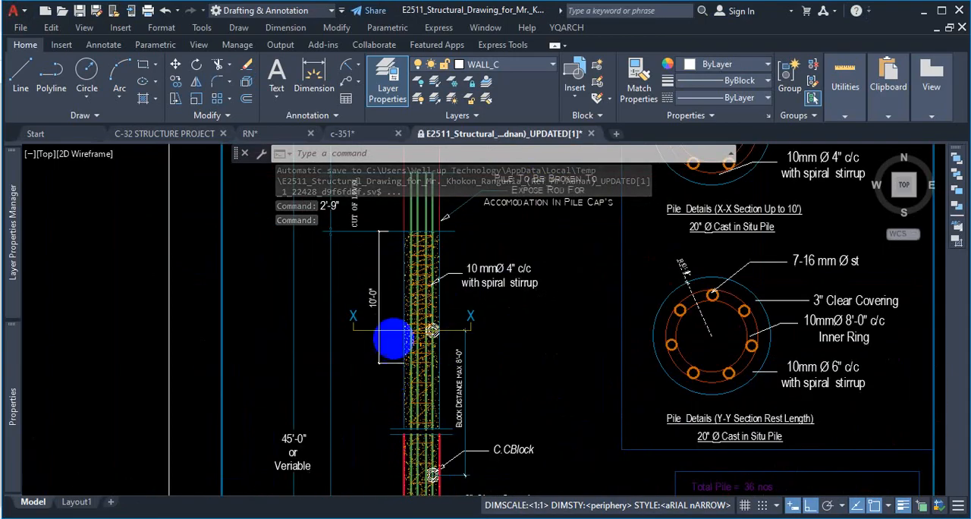
{"action": "scroll", "coordinate": [402, 335], "scroll_direction": "up", "scroll_amount": 5}
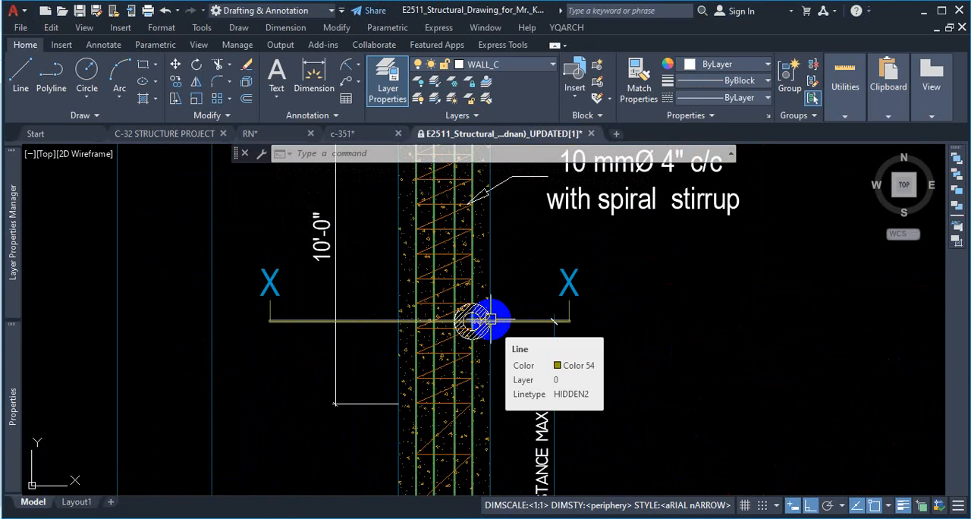
{"action": "scroll", "coordinate": [461, 285], "scroll_direction": "down", "scroll_amount": 6}
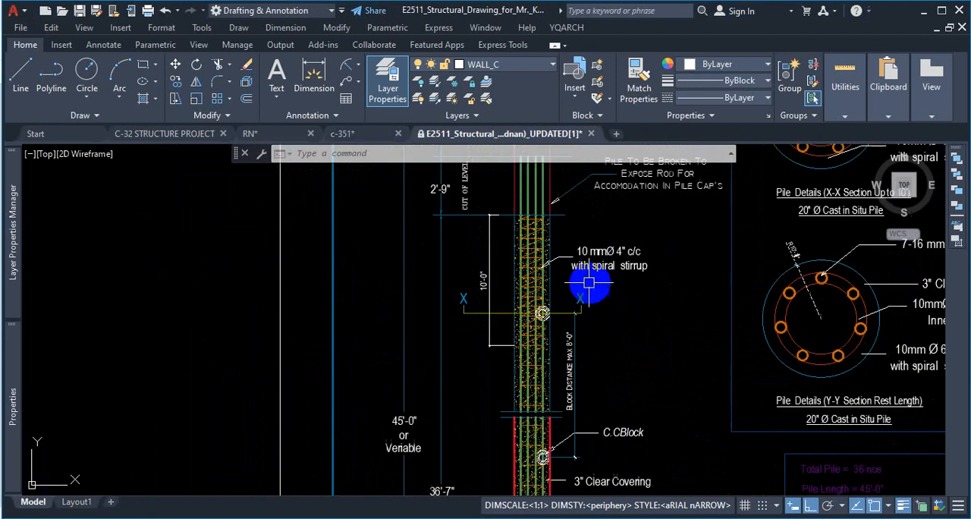
{"action": "scroll", "coordinate": [568, 372], "scroll_direction": "up", "scroll_amount": 4}
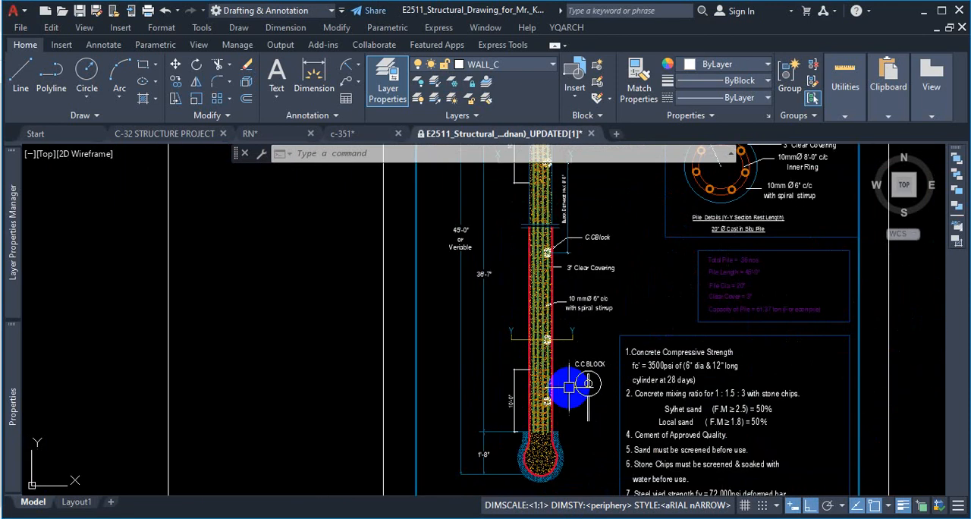
{"action": "scroll", "coordinate": [568, 374], "scroll_direction": "up", "scroll_amount": 2}
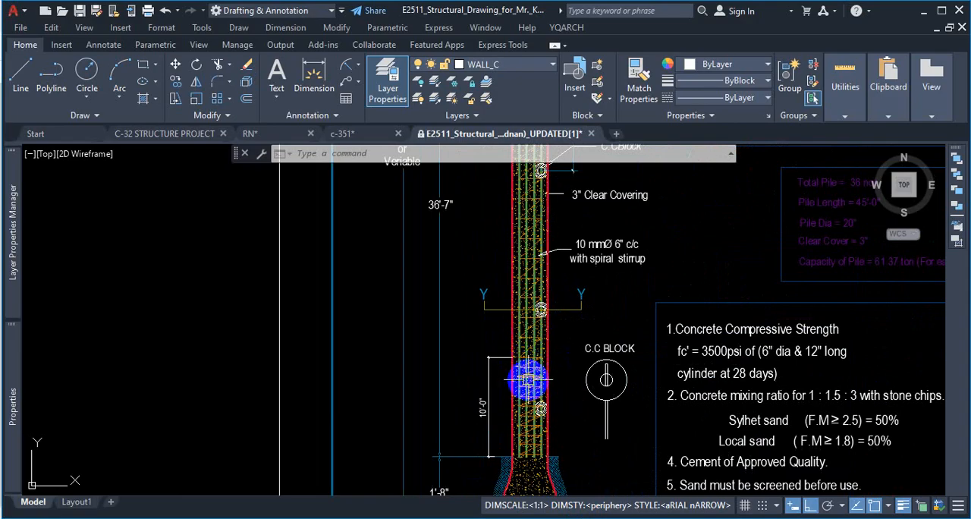
{"action": "scroll", "coordinate": [531, 345], "scroll_direction": "down", "scroll_amount": 5}
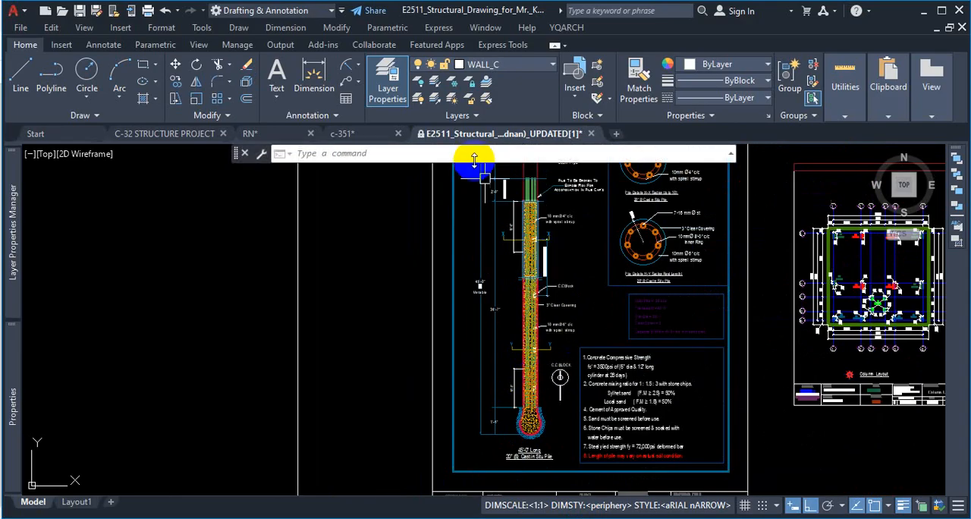
Step: Switch to the c-351 drawing and look over the pile's two long vertical edge lines around the circular section
{"action": "left_click", "coordinate": [361, 144]}
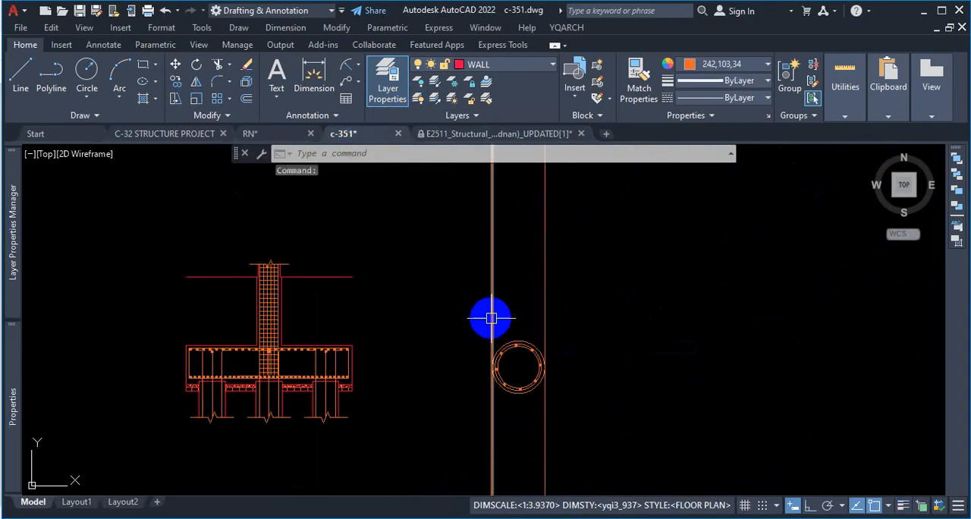
{"action": "scroll", "coordinate": [493, 321], "scroll_direction": "down", "scroll_amount": 8}
{"action": "scroll", "coordinate": [473, 202], "scroll_direction": "up", "scroll_amount": 6}
{"action": "scroll", "coordinate": [471, 243], "scroll_direction": "down", "scroll_amount": 5}
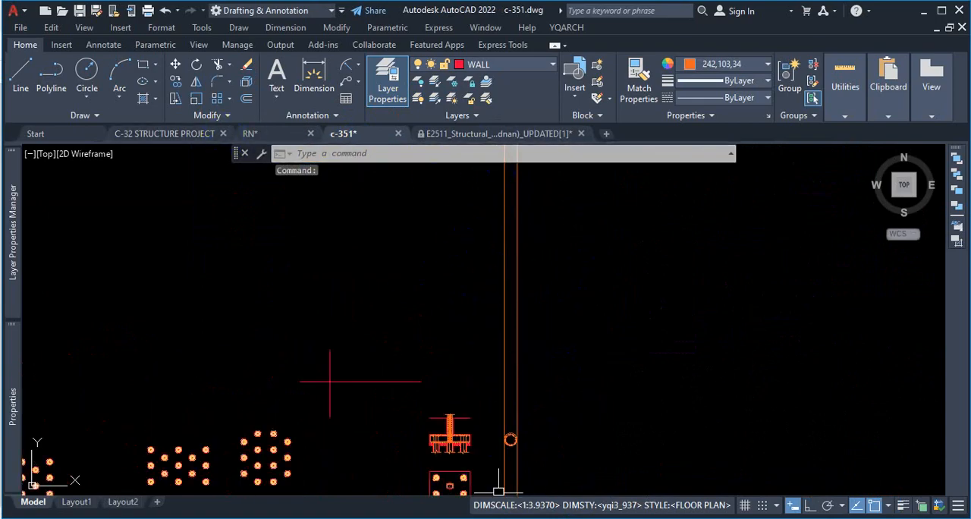
Step: Switch to the DETAIL STRUCTURAL DRAWINGS PDF and examine the break line and upper part of the pile's long section
{"action": "key", "text": "alt+Tab"}
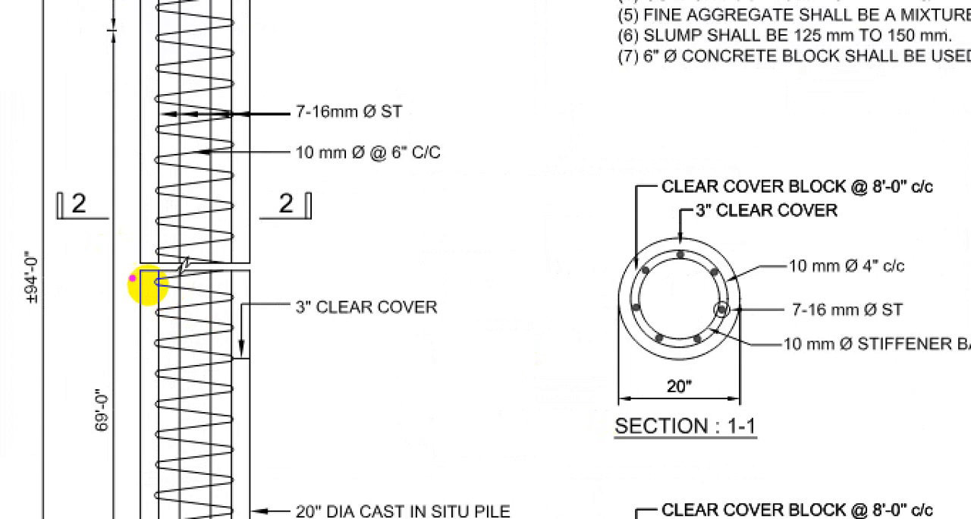
{"action": "mouse_move", "coordinate": [130, 271]}
{"action": "left_mouse_down"}
{"action": "mouse_move", "coordinate": [196, 271]}
{"action": "mouse_move", "coordinate": [148, 281]}
{"action": "left_mouse_up"}
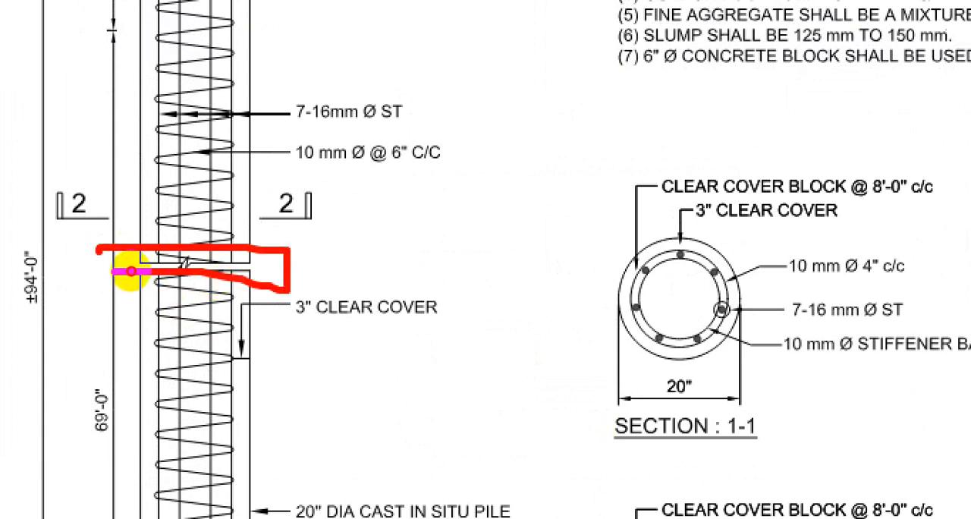
{"action": "key", "text": "Escape"}
{"action": "scroll", "coordinate": [124, 273], "scroll_direction": "up", "scroll_amount": 4}
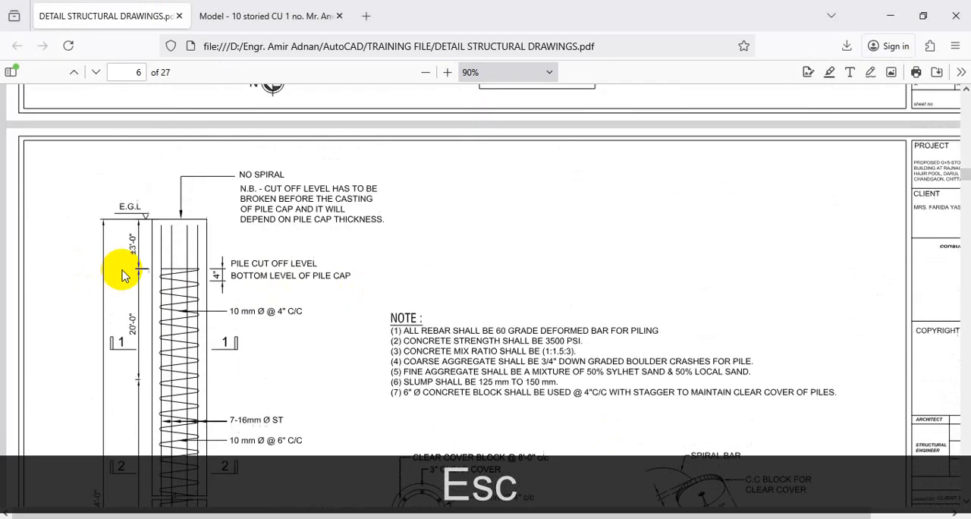
{"action": "scroll", "coordinate": [129, 288], "scroll_direction": "down", "scroll_amount": 4}
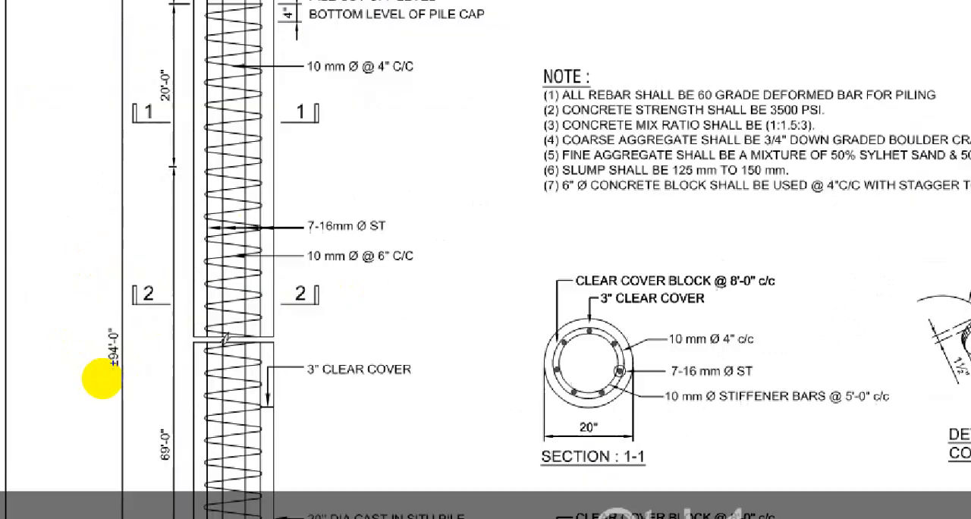
Step: Mark the ±94'-0" total pile length and the break line with temporary freehand notes, then clear the markings
{"action": "mouse_move", "coordinate": [104, 342]}
{"action": "left_mouse_down"}
{"action": "mouse_move", "coordinate": [92, 378]}
{"action": "mouse_move", "coordinate": [88, 324]}
{"action": "left_mouse_up"}
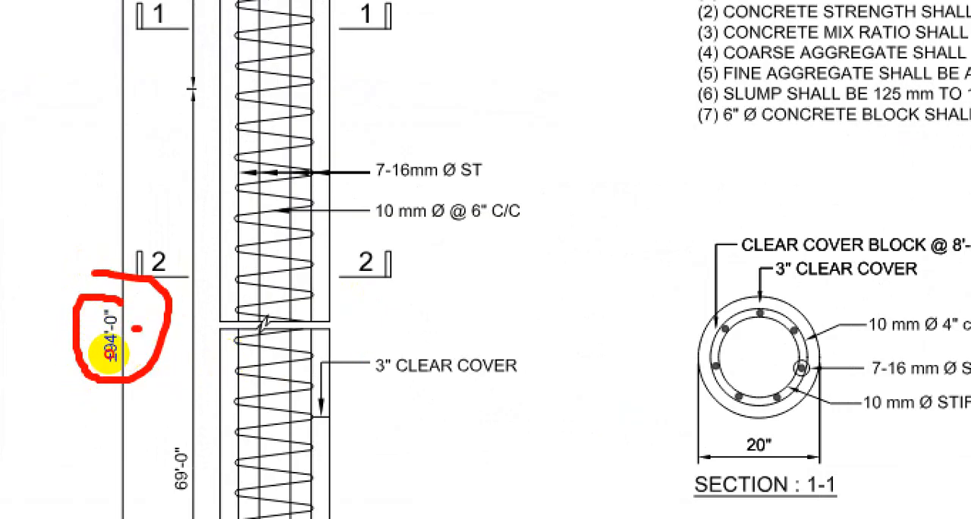
{"action": "left_click_drag", "start_coordinate": [135, 327], "coordinate": [217, 328]}
{"action": "mouse_move", "coordinate": [542, 259]}
{"action": "left_mouse_down"}
{"action": "mouse_move", "coordinate": [478, 318]}
{"action": "mouse_move", "coordinate": [436, 328]}
{"action": "left_mouse_up"}
{"action": "mouse_move", "coordinate": [604, 255]}
{"action": "left_mouse_down"}
{"action": "mouse_move", "coordinate": [578, 288]}
{"action": "mouse_move", "coordinate": [619, 258]}
{"action": "left_mouse_up"}
{"action": "left_click_drag", "start_coordinate": [666, 194], "coordinate": [640, 229]}
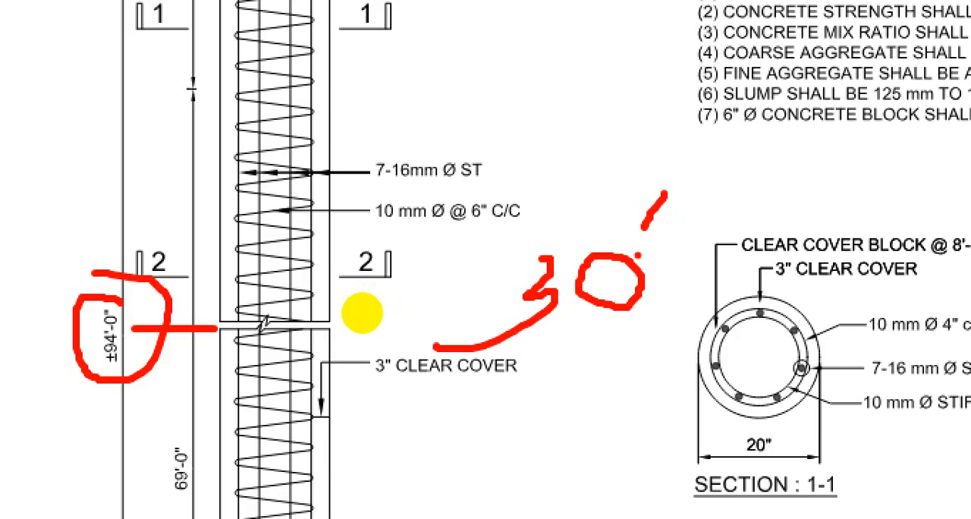
{"action": "left_click_drag", "start_coordinate": [570, 95], "coordinate": [543, 188]}
{"action": "left_click_drag", "start_coordinate": [653, 73], "coordinate": [677, 152]}
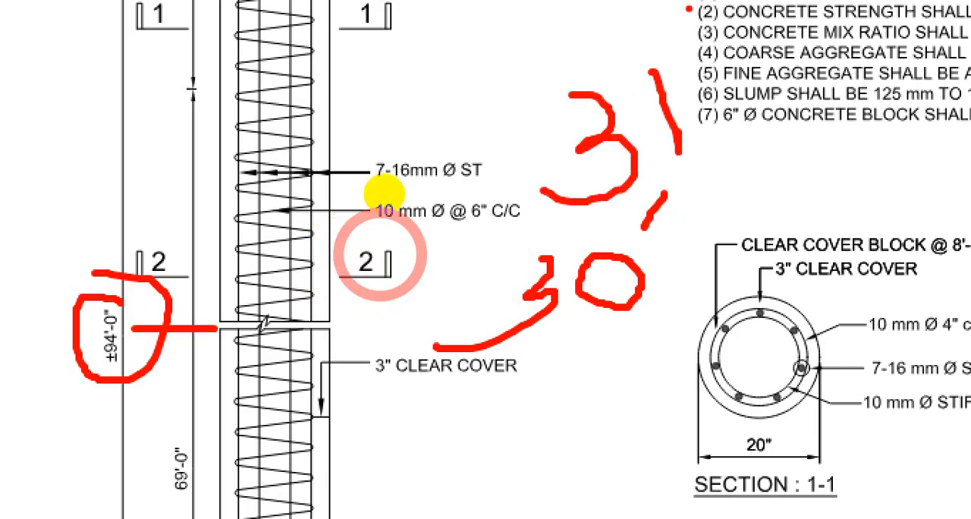
{"action": "left_click_drag", "start_coordinate": [689, 6], "coordinate": [685, 36]}
{"action": "left_click", "coordinate": [683, 47]}
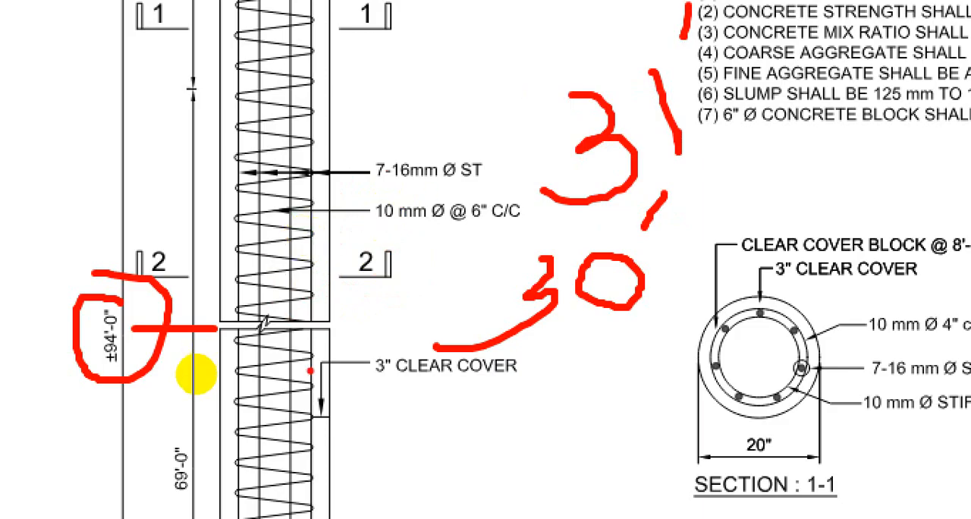
{"action": "mouse_move", "coordinate": [346, 307]}
{"action": "left_mouse_down"}
{"action": "mouse_move", "coordinate": [331, 302]}
{"action": "mouse_move", "coordinate": [239, 370]}
{"action": "mouse_move", "coordinate": [345, 305]}
{"action": "left_mouse_up"}
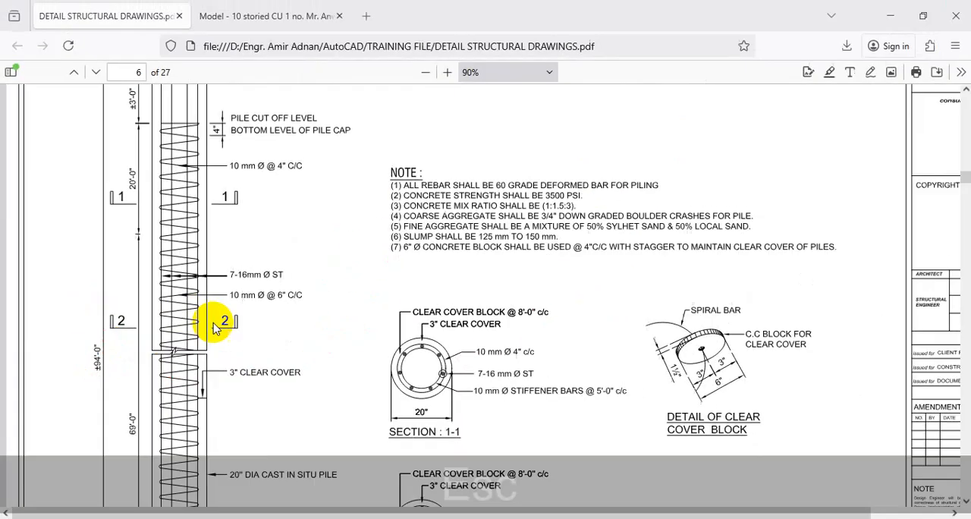
{"action": "key", "text": "Escape"}
Step: Examine the 2'-0" rounded base of the typical long section of pile, marking its height with temporary strokes
{"action": "scroll", "coordinate": [242, 357], "scroll_direction": "down", "scroll_amount": 3}
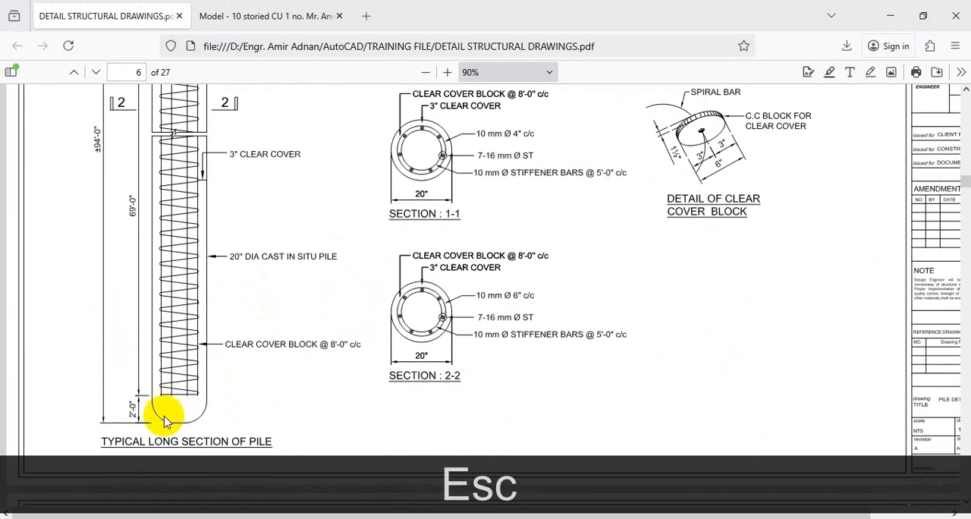
{"action": "key", "text": "ctrl+1"}
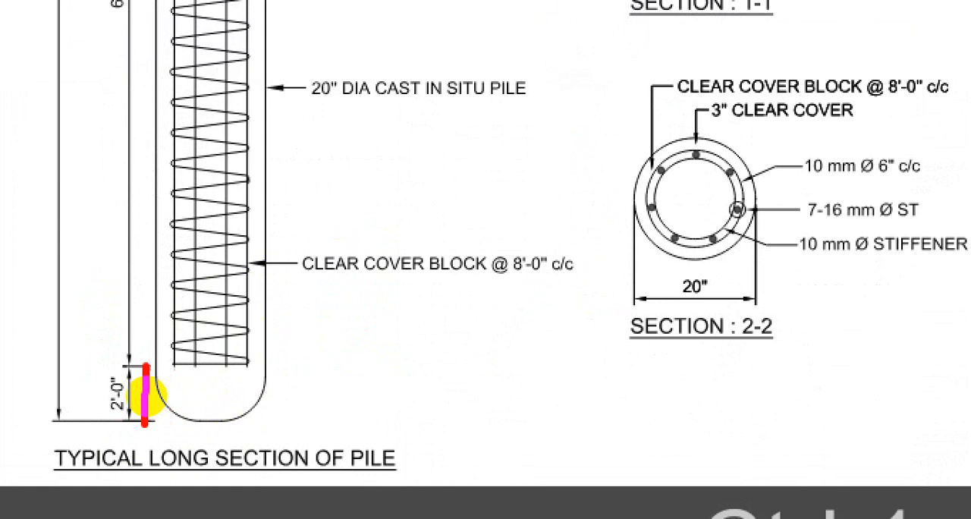
{"action": "mouse_move", "coordinate": [146, 370]}
{"action": "left_mouse_down"}
{"action": "mouse_move", "coordinate": [253, 370]}
{"action": "mouse_move", "coordinate": [242, 396]}
{"action": "left_mouse_up"}
{"action": "left_click", "coordinate": [194, 398]}
{"action": "key", "text": "Escape"}
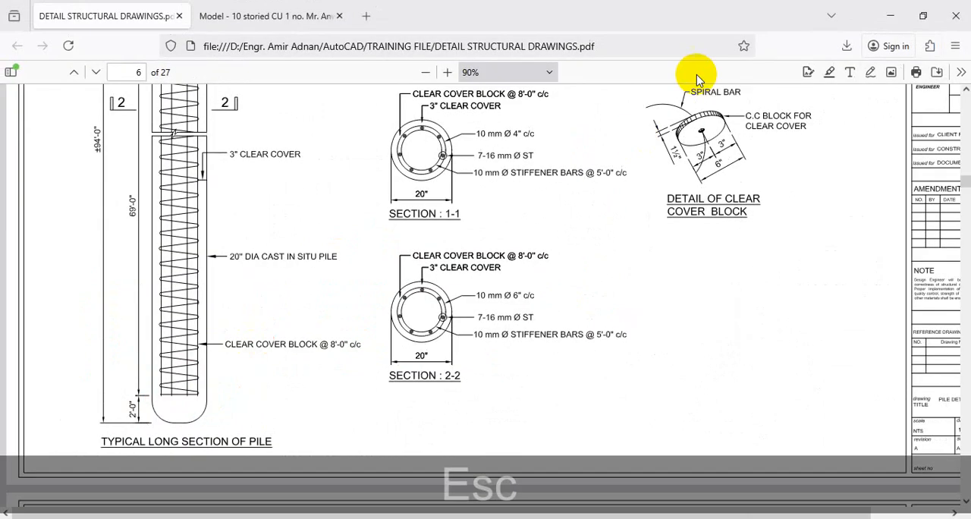
Step: In AutoCAD's c-351 drawing, enable the Nearest object snap and draw a horizontal line between the pile's vertical edges above the circular section
{"action": "left_click", "coordinate": [891, 15]}
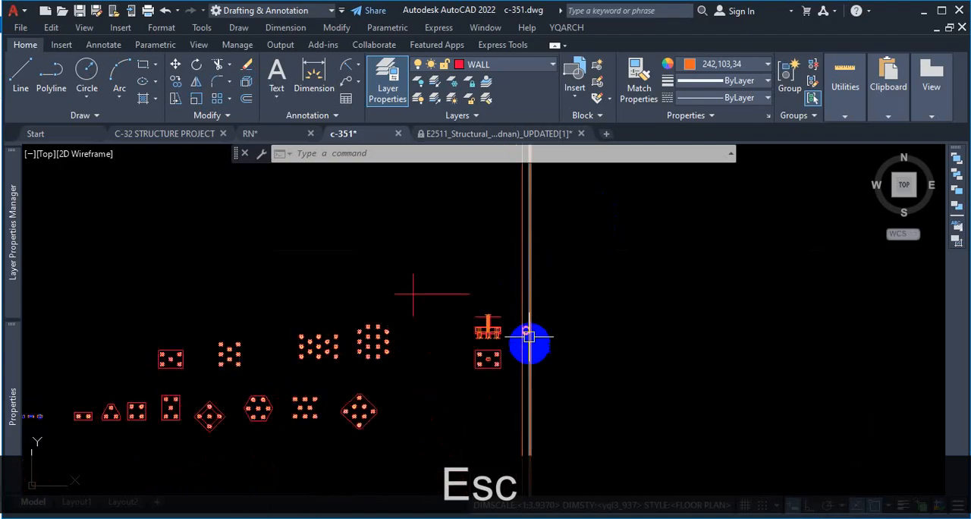
{"action": "scroll", "coordinate": [529, 336], "scroll_direction": "up", "scroll_amount": 5}
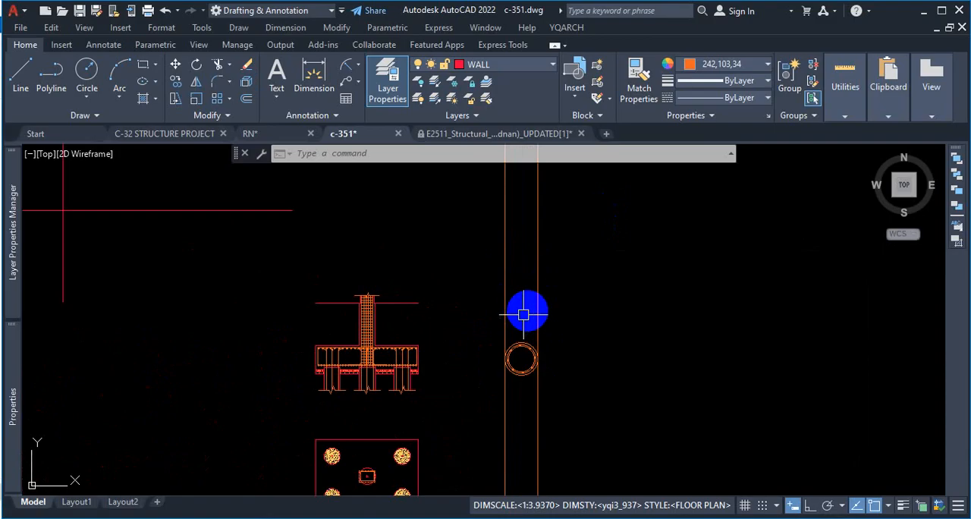
{"action": "scroll", "coordinate": [523, 314], "scroll_direction": "up", "scroll_amount": 3}
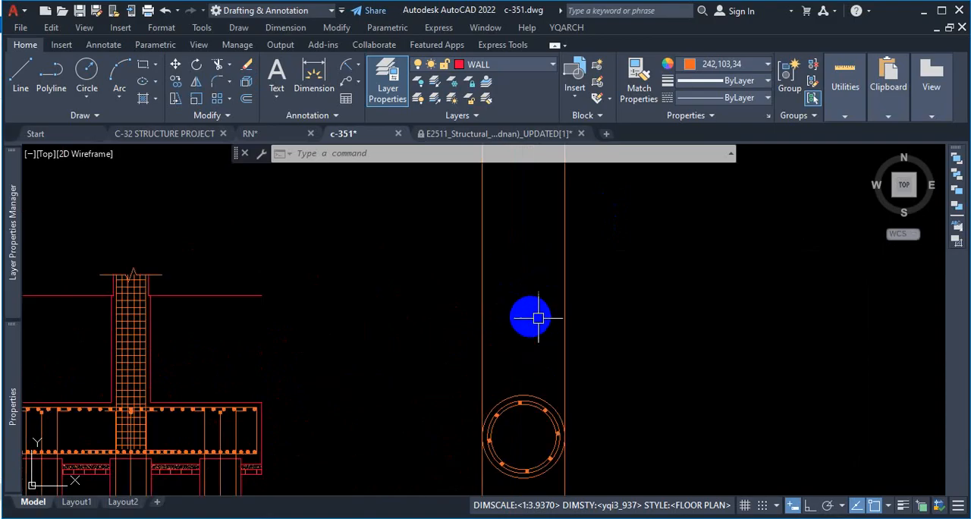
{"action": "left_click", "coordinate": [25, 73]}
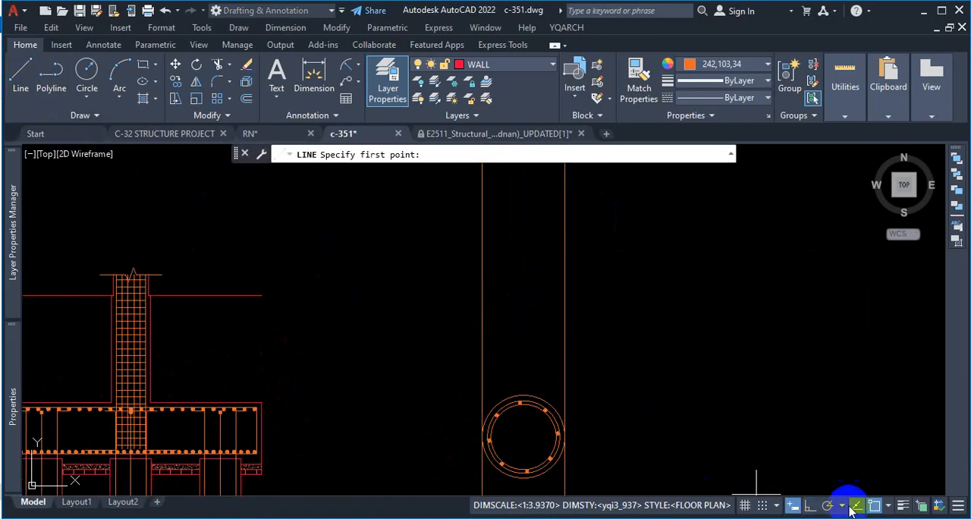
{"action": "left_click", "coordinate": [889, 506]}
{"action": "left_click", "coordinate": [860, 430]}
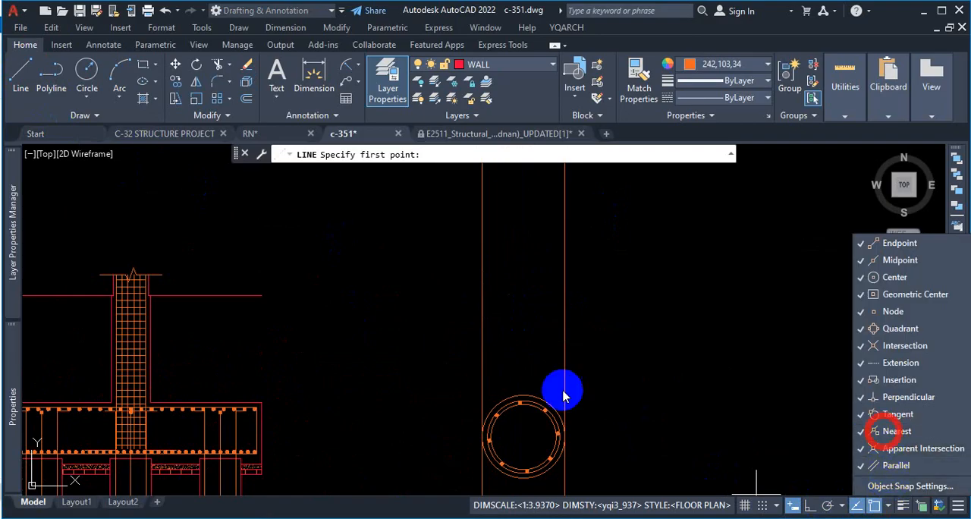
{"action": "left_click", "coordinate": [499, 323]}
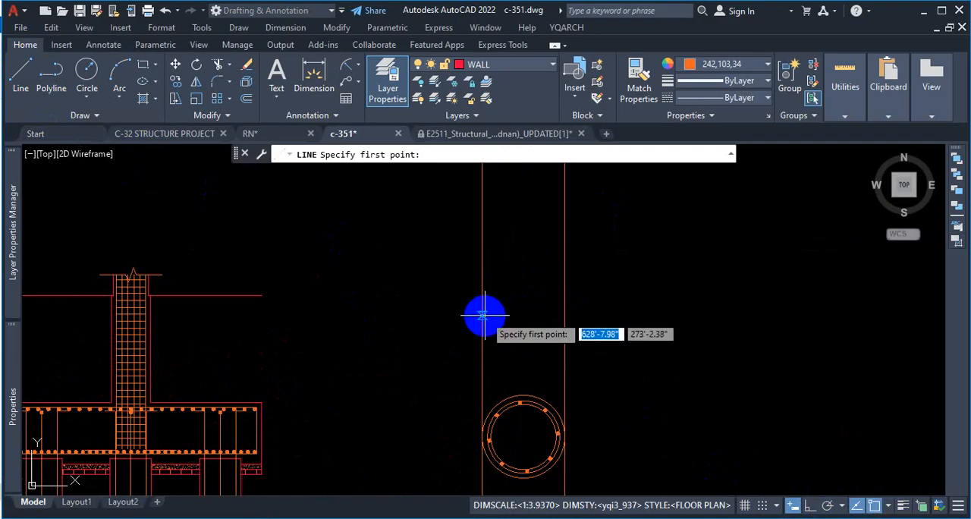
{"action": "left_click", "coordinate": [482, 319]}
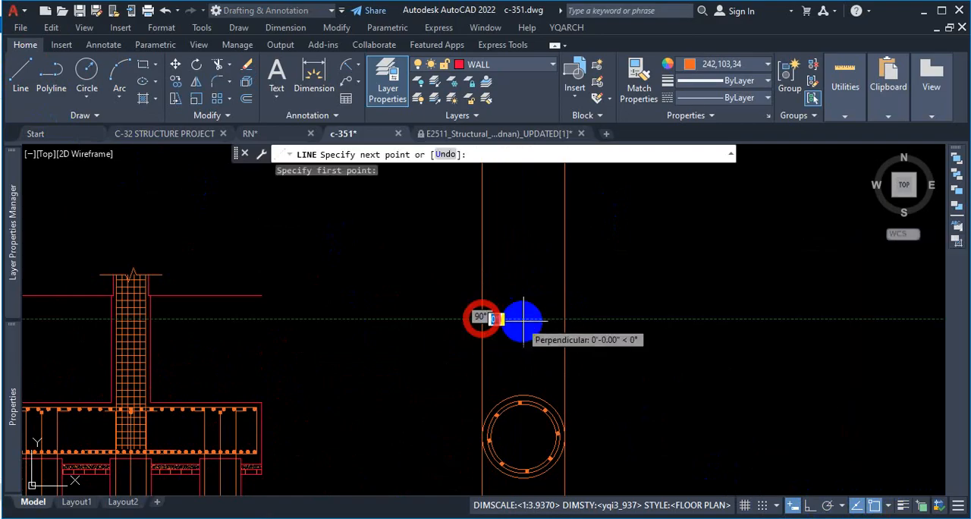
{"action": "left_click", "coordinate": [562, 319]}
{"action": "key", "text": "Escape"}
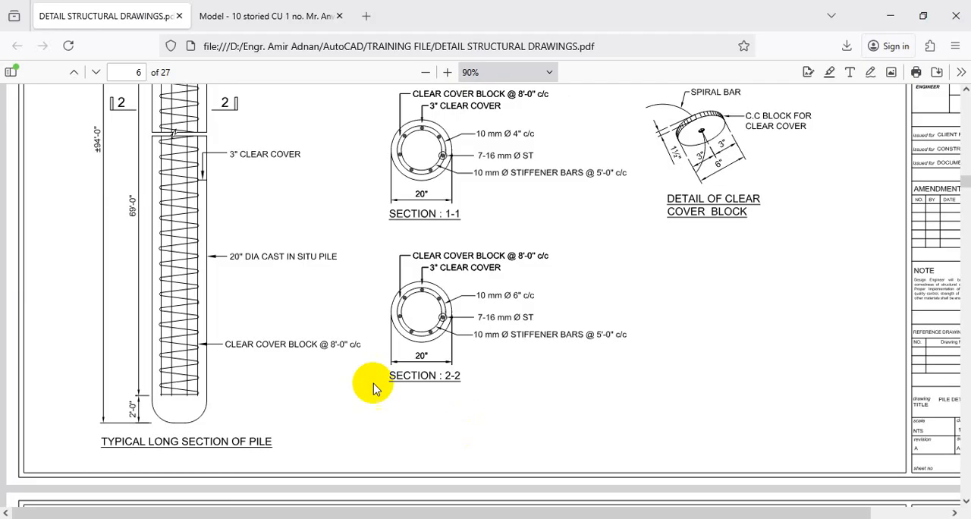
Step: Return to the PDF and outline the rounded pile base below the reinforcement and its 2'-0" depth with temporary markings
{"action": "key", "text": "ctrl+1"}
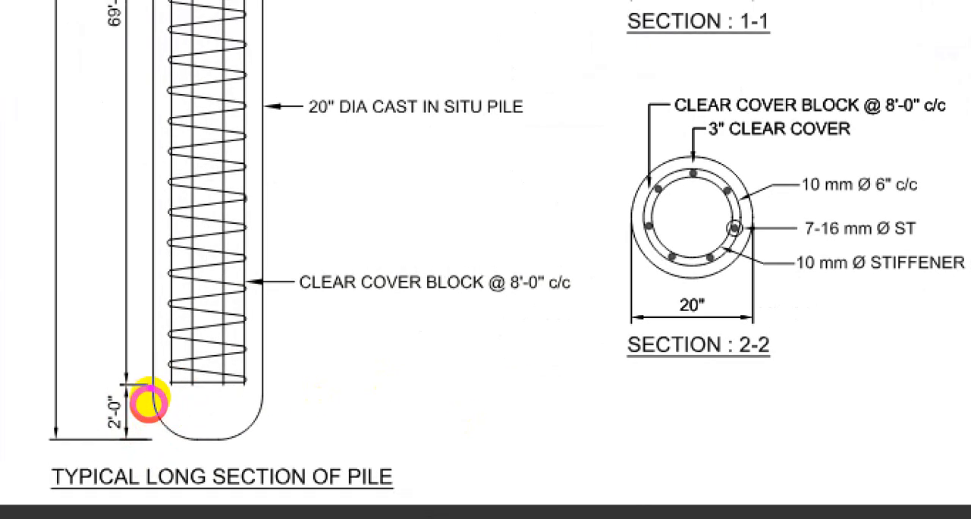
{"action": "mouse_move", "coordinate": [149, 381]}
{"action": "left_mouse_down"}
{"action": "mouse_move", "coordinate": [215, 380]}
{"action": "mouse_move", "coordinate": [123, 380]}
{"action": "mouse_move", "coordinate": [291, 385]}
{"action": "left_mouse_up"}
{"action": "left_click", "coordinate": [208, 384]}
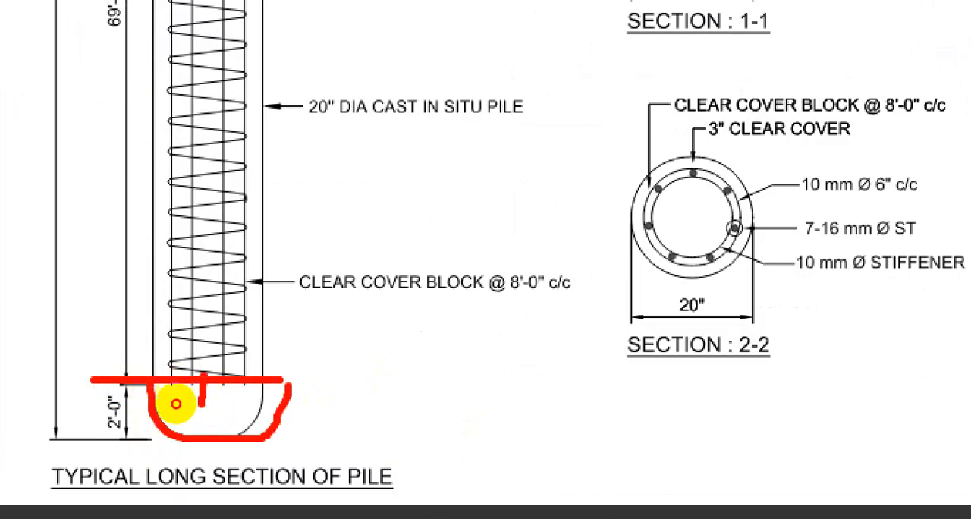
{"action": "left_click_drag", "start_coordinate": [203, 402], "coordinate": [203, 437]}
{"action": "left_click", "coordinate": [323, 451]}
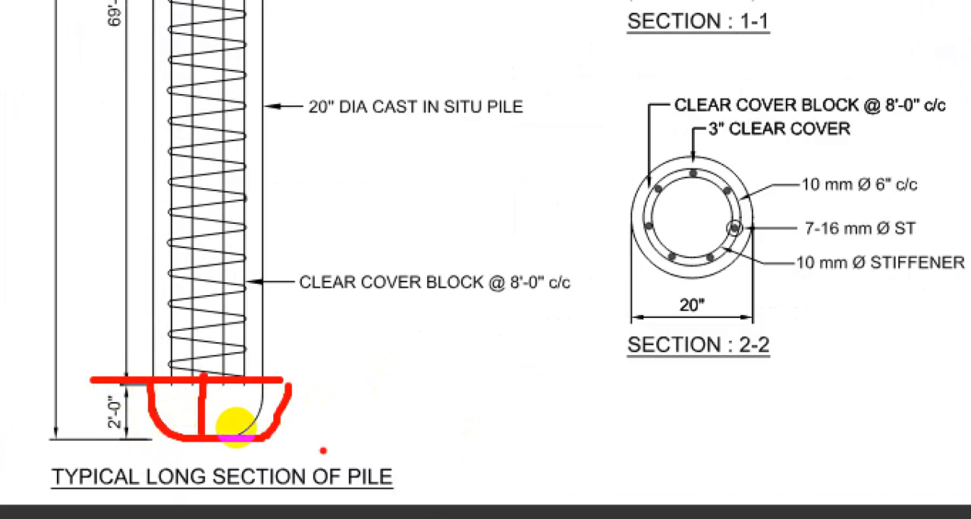
{"action": "key", "text": "Escape"}
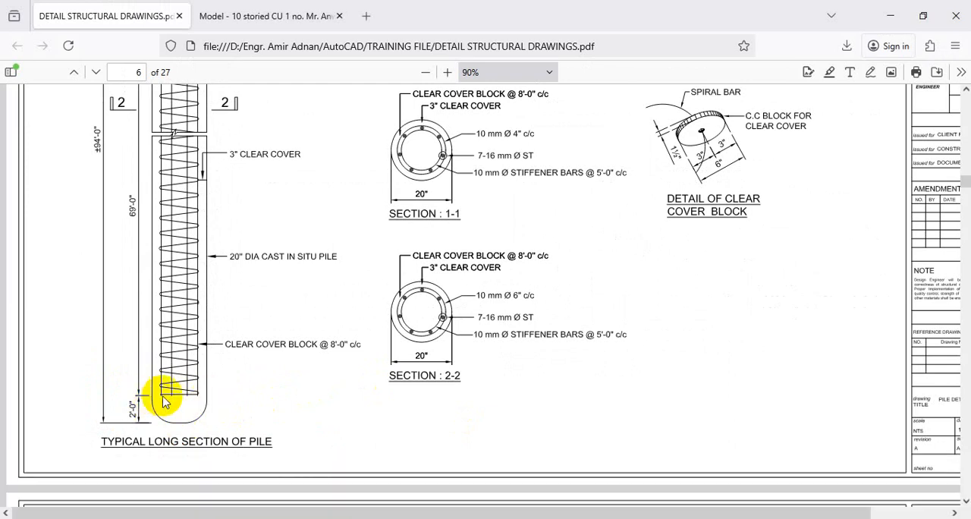
Step: Circle the 69'-0" pile zone and the break line in the PDF and jot a temporary 23' note beside them
{"action": "scroll", "coordinate": [165, 402], "scroll_direction": "up", "scroll_amount": 4}
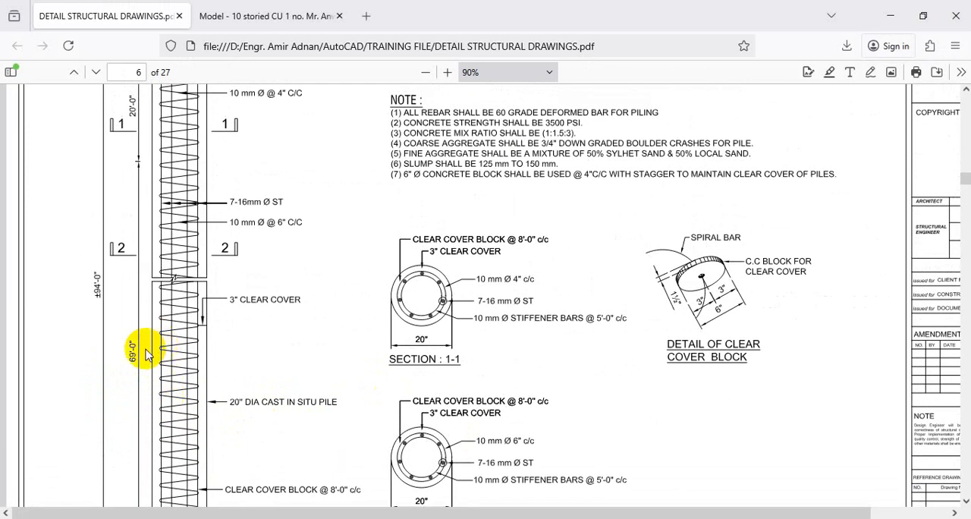
{"action": "key", "text": "ctrl+1"}
{"action": "left_click", "coordinate": [131, 396]}
{"action": "mouse_move", "coordinate": [127, 269]}
{"action": "left_mouse_down"}
{"action": "mouse_move", "coordinate": [114, 370]}
{"action": "mouse_move", "coordinate": [149, 351]}
{"action": "left_mouse_up"}
{"action": "mouse_move", "coordinate": [394, 288]}
{"action": "left_mouse_down"}
{"action": "mouse_move", "coordinate": [459, 334]}
{"action": "mouse_move", "coordinate": [378, 354]}
{"action": "left_mouse_up"}
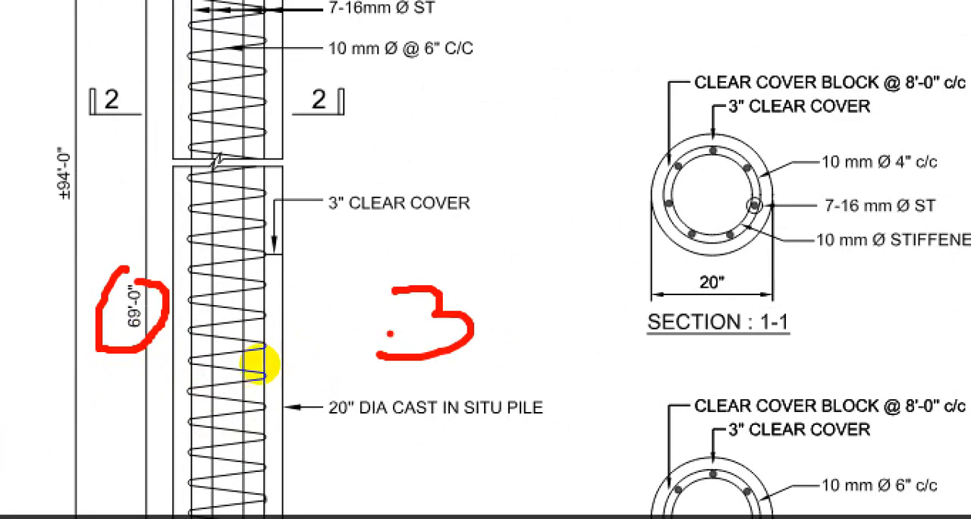
{"action": "mouse_move", "coordinate": [352, 307]}
{"action": "left_mouse_down"}
{"action": "mouse_move", "coordinate": [372, 349]}
{"action": "mouse_move", "coordinate": [421, 391]}
{"action": "left_mouse_up"}
{"action": "left_click_drag", "start_coordinate": [453, 221], "coordinate": [446, 281]}
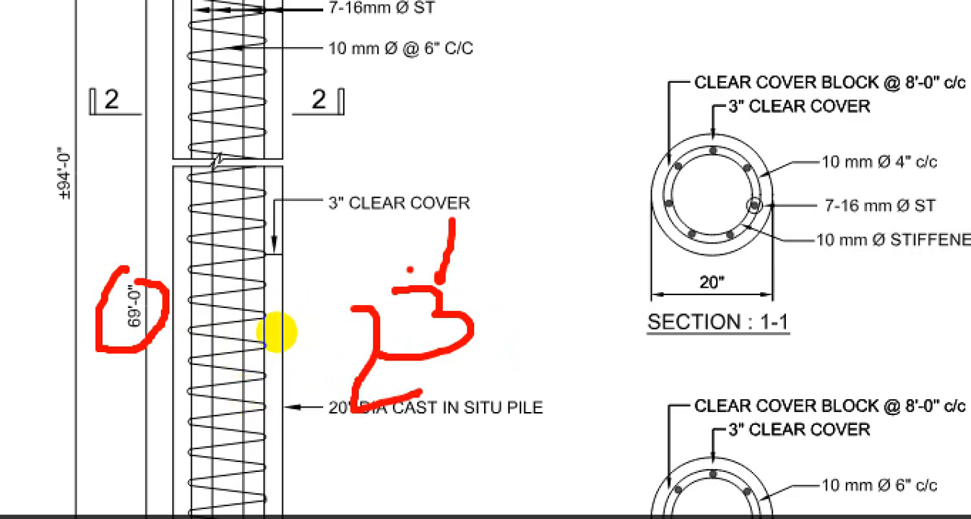
{"action": "key", "text": "ctrl+1"}
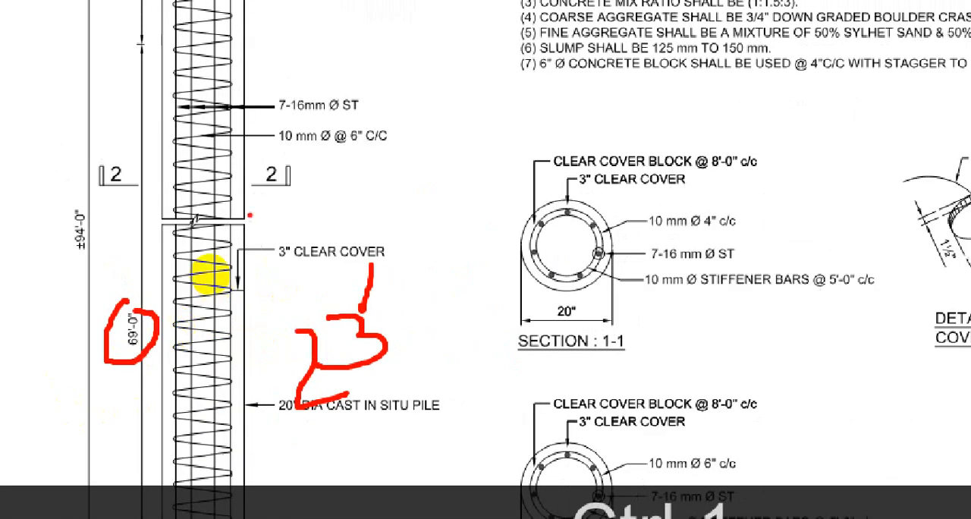
{"action": "mouse_move", "coordinate": [241, 202]}
{"action": "left_mouse_down"}
{"action": "mouse_move", "coordinate": [198, 198]}
{"action": "mouse_move", "coordinate": [155, 241]}
{"action": "mouse_move", "coordinate": [227, 250]}
{"action": "mouse_move", "coordinate": [262, 217]}
{"action": "left_mouse_up"}
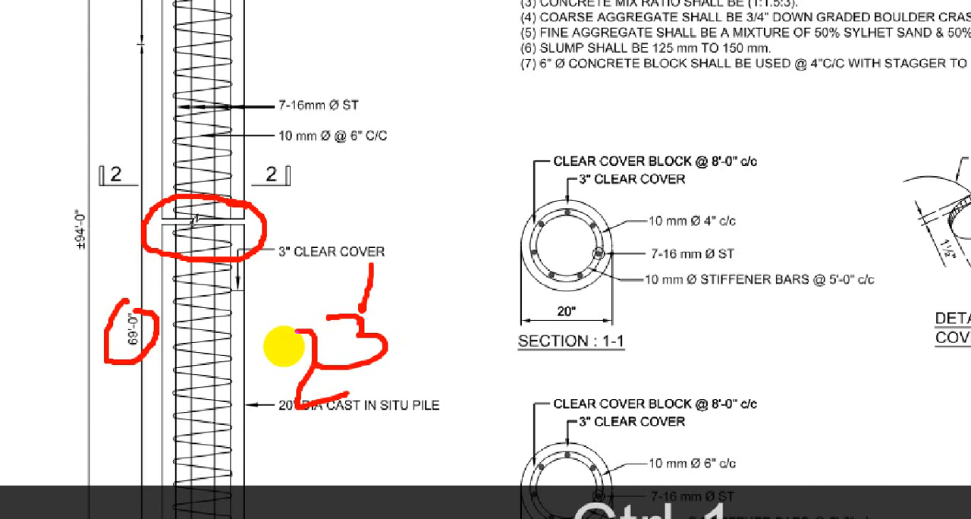
{"action": "mouse_move", "coordinate": [149, 334]}
{"action": "left_mouse_down"}
{"action": "mouse_move", "coordinate": [149, 227]}
{"action": "mouse_move", "coordinate": [144, 258]}
{"action": "left_mouse_up"}
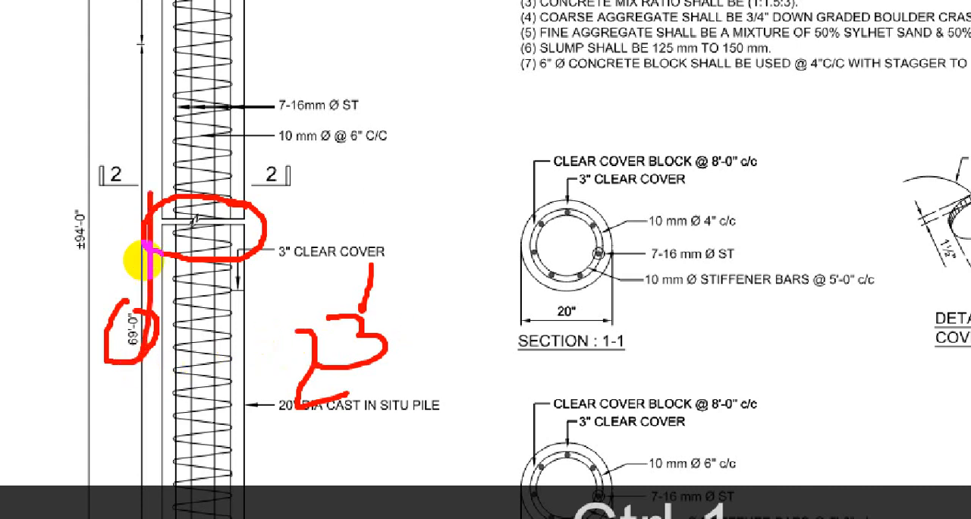
{"action": "key", "text": "Escape"}
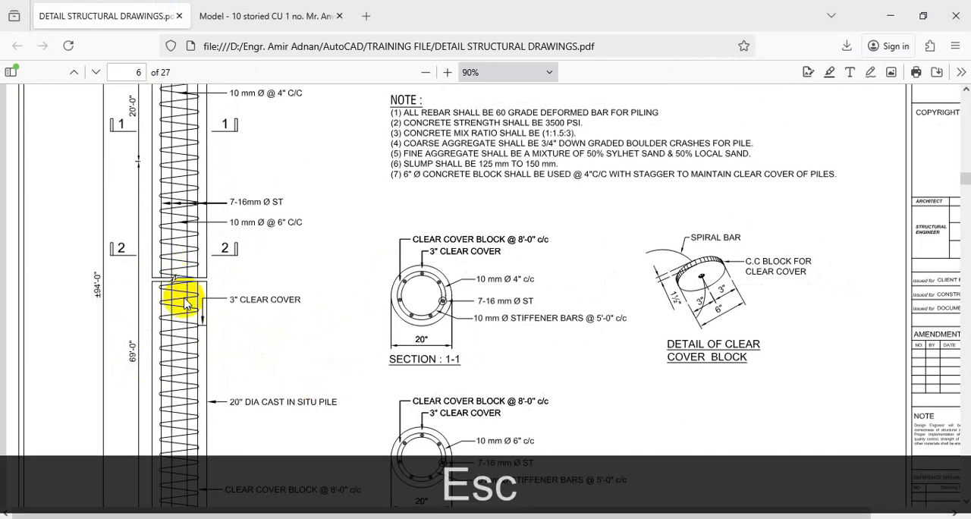
Step: Switch to AutoCAD's c-351 drawing and offset the horizontal line between the pile edges upward by 15'
{"action": "left_click", "coordinate": [890, 15]}
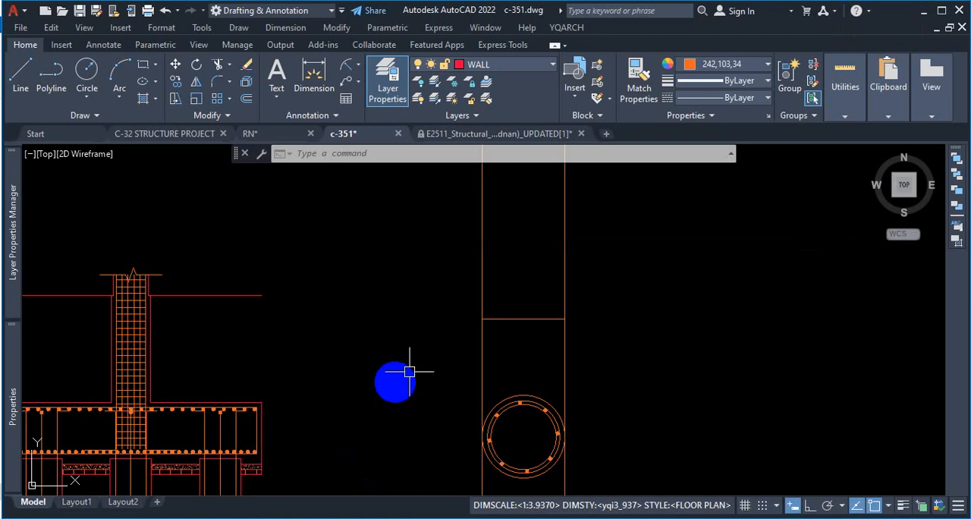
{"action": "scroll", "coordinate": [506, 311], "scroll_direction": "up", "scroll_amount": 5}
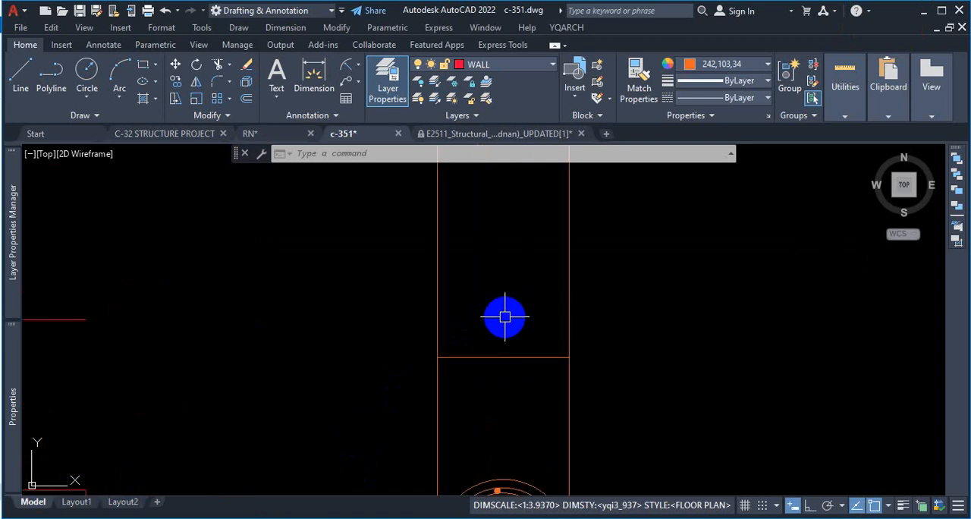
{"action": "type", "text": "o"}
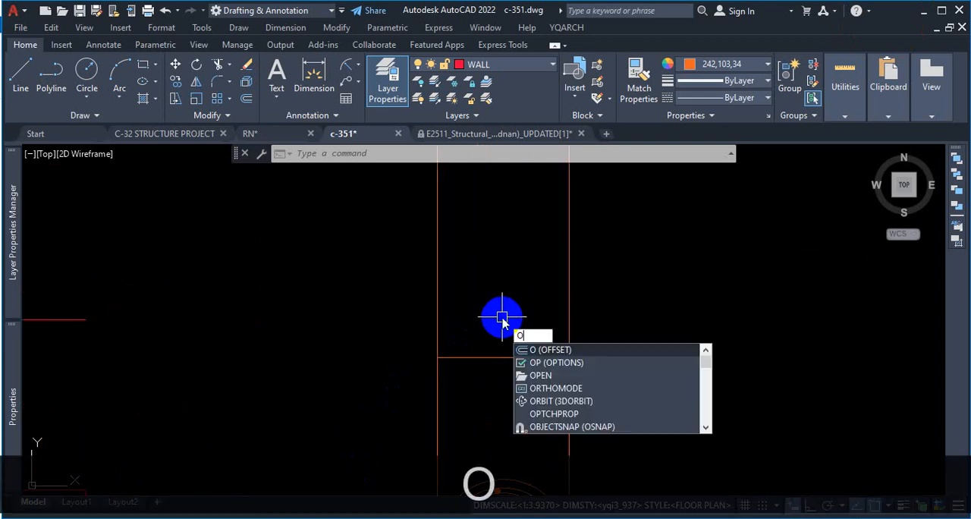
{"action": "key", "text": "Return"}
{"action": "type", "text": "15'"}
{"action": "key", "text": "Return"}
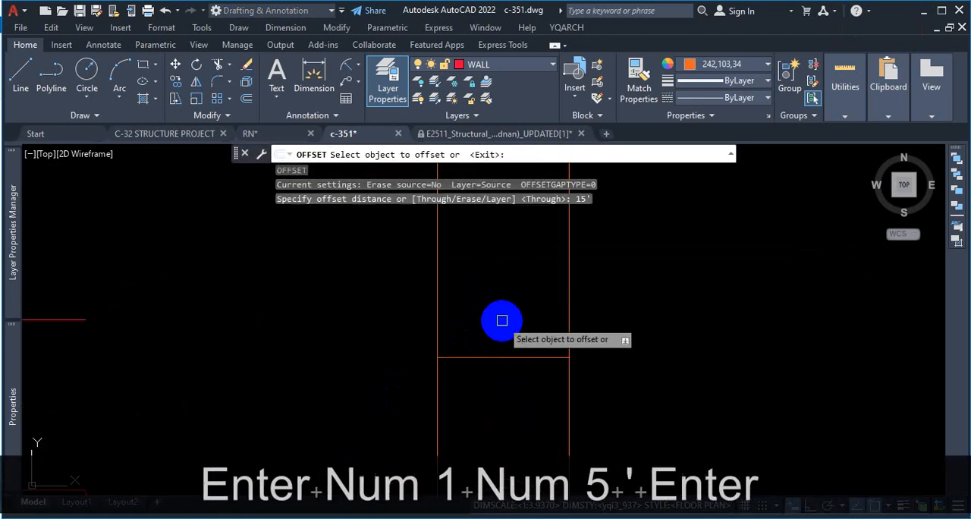
{"action": "left_click", "coordinate": [505, 355]}
{"action": "scroll", "coordinate": [508, 345], "scroll_direction": "down", "scroll_amount": 1}
{"action": "scroll", "coordinate": [508, 343], "scroll_direction": "down", "scroll_amount": 2}
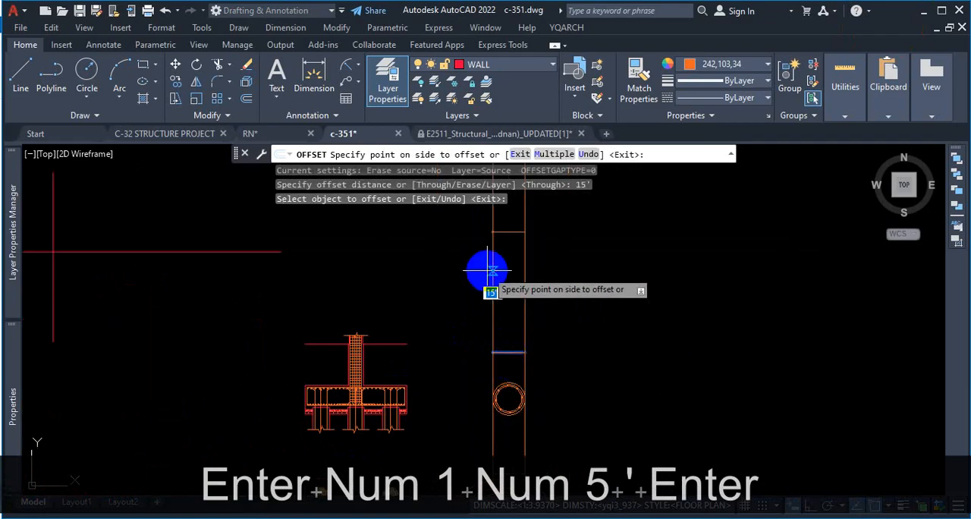
{"action": "scroll", "coordinate": [495, 334], "scroll_direction": "down", "scroll_amount": 1}
{"action": "scroll", "coordinate": [499, 290], "scroll_direction": "up", "scroll_amount": 2}
{"action": "left_click", "coordinate": [500, 291]}
{"action": "scroll", "coordinate": [509, 266], "scroll_direction": "down", "scroll_amount": 1}
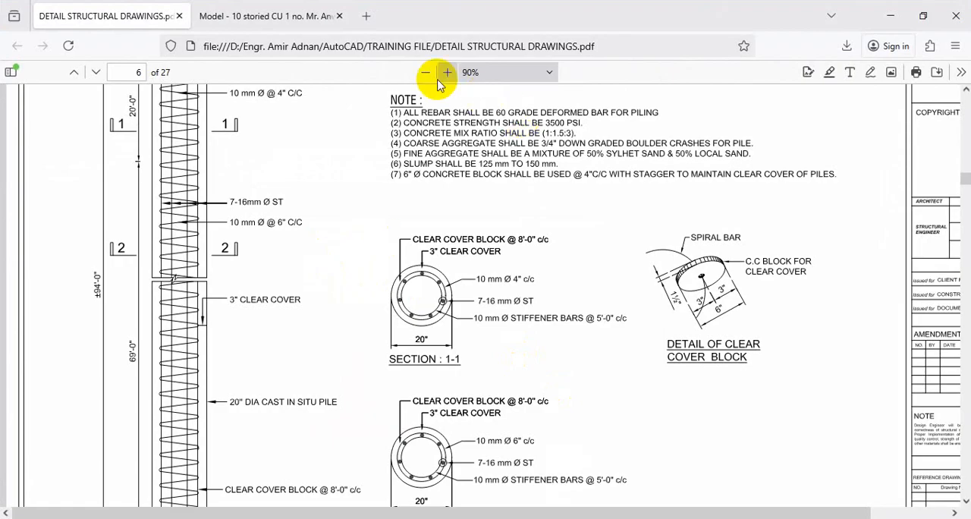
Step: Return to the PDF's typical long section of pile, mark both ends of the 69'-0" zone and circle its break line
{"action": "left_click", "coordinate": [426, 72]}
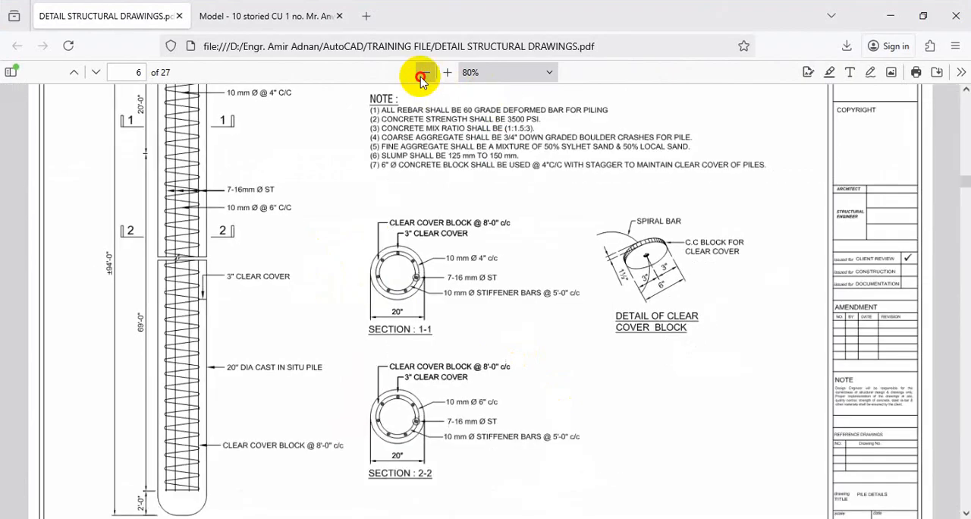
{"action": "left_click", "coordinate": [426, 72]}
{"action": "left_click", "coordinate": [426, 72]}
{"action": "key", "text": "ctrl+1"}
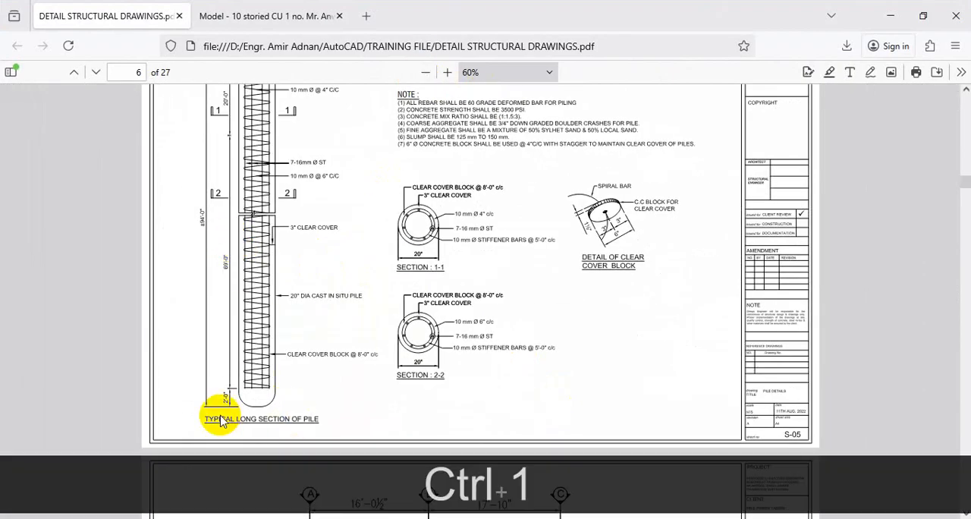
{"action": "left_click_drag", "start_coordinate": [233, 392], "coordinate": [256, 386]}
{"action": "key", "text": "ctrl+1"}
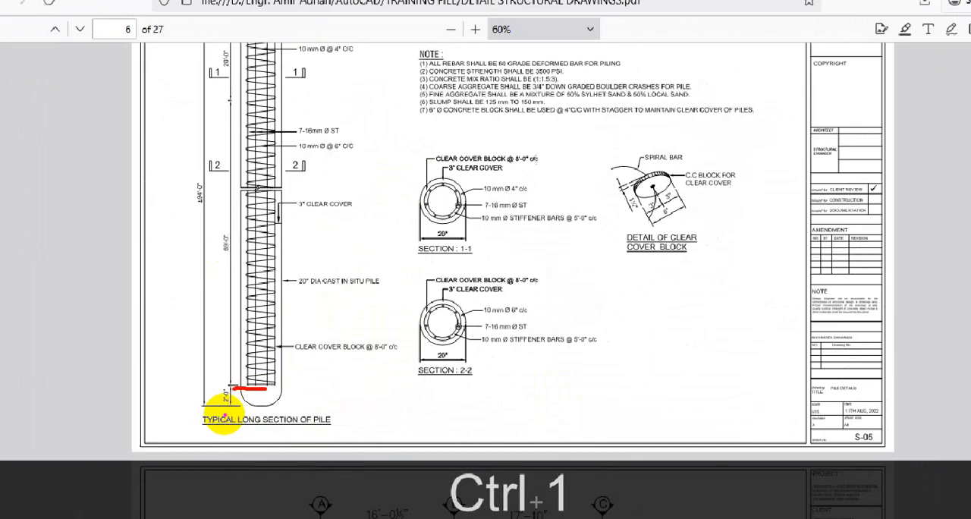
{"action": "left_click_drag", "start_coordinate": [225, 101], "coordinate": [309, 101]}
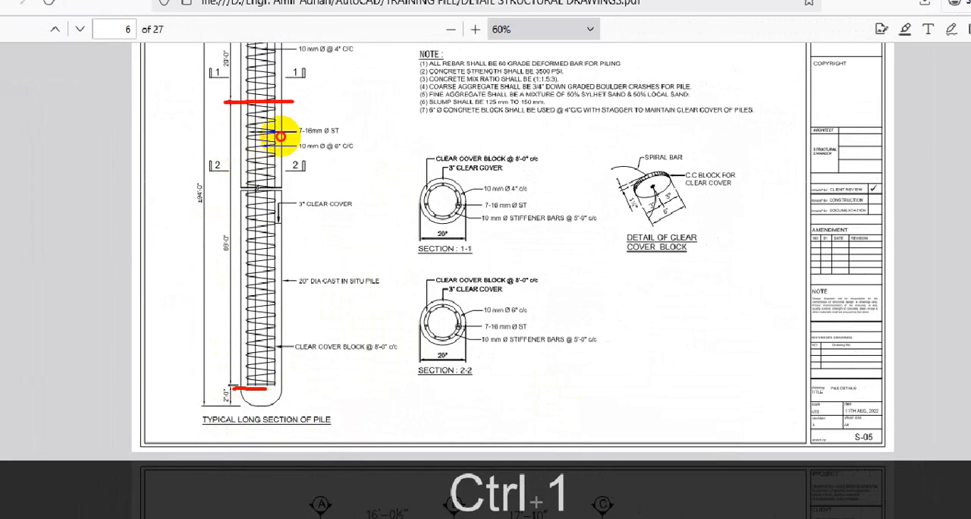
{"action": "mouse_move", "coordinate": [312, 152]}
{"action": "left_mouse_down"}
{"action": "mouse_move", "coordinate": [205, 200]}
{"action": "mouse_move", "coordinate": [314, 144]}
{"action": "left_mouse_up"}
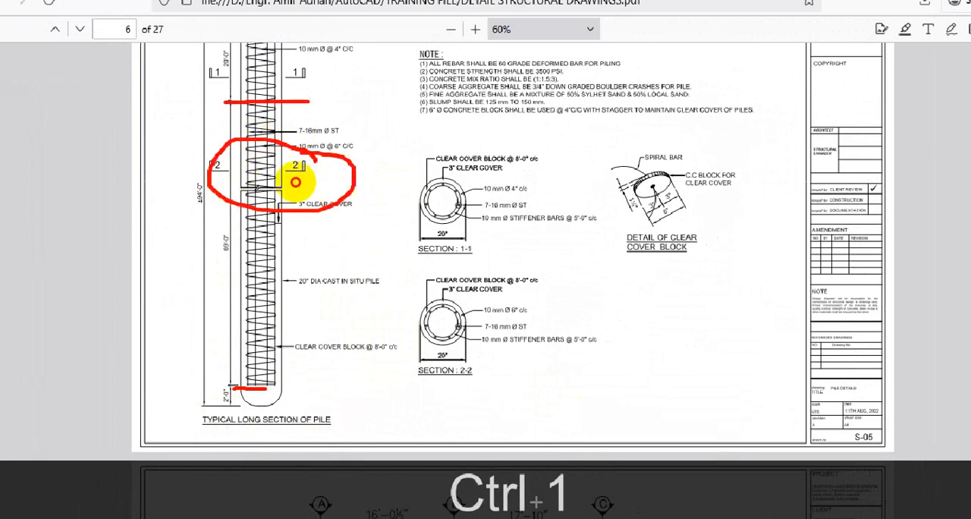
Step: Trace the length between the two marked pile levels with temporary strokes and jot a length note in feet beside it
{"action": "mouse_move", "coordinate": [309, 101]}
{"action": "left_mouse_down"}
{"action": "mouse_move", "coordinate": [332, 359]}
{"action": "mouse_move", "coordinate": [341, 394]}
{"action": "mouse_move", "coordinate": [355, 389]}
{"action": "left_mouse_up"}
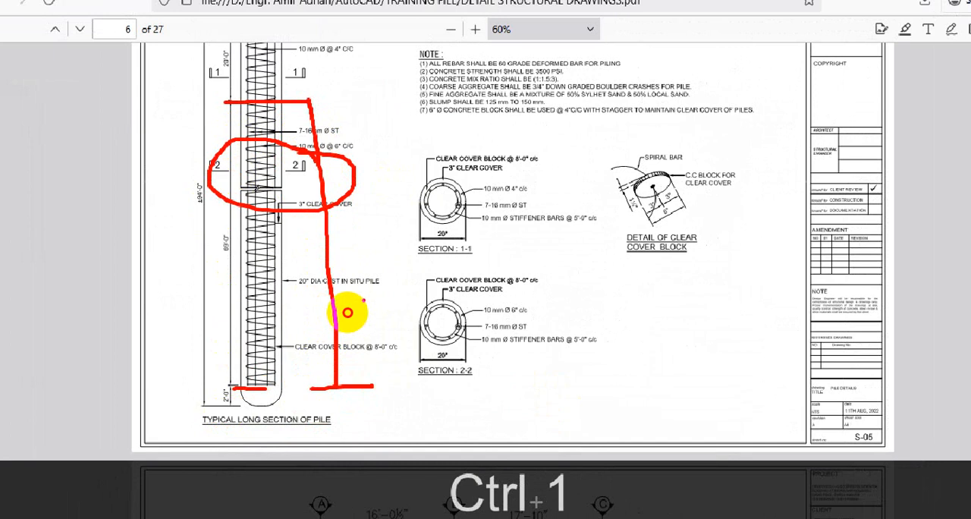
{"action": "left_click_drag", "start_coordinate": [365, 300], "coordinate": [360, 340]}
{"action": "left_click_drag", "start_coordinate": [408, 263], "coordinate": [404, 277]}
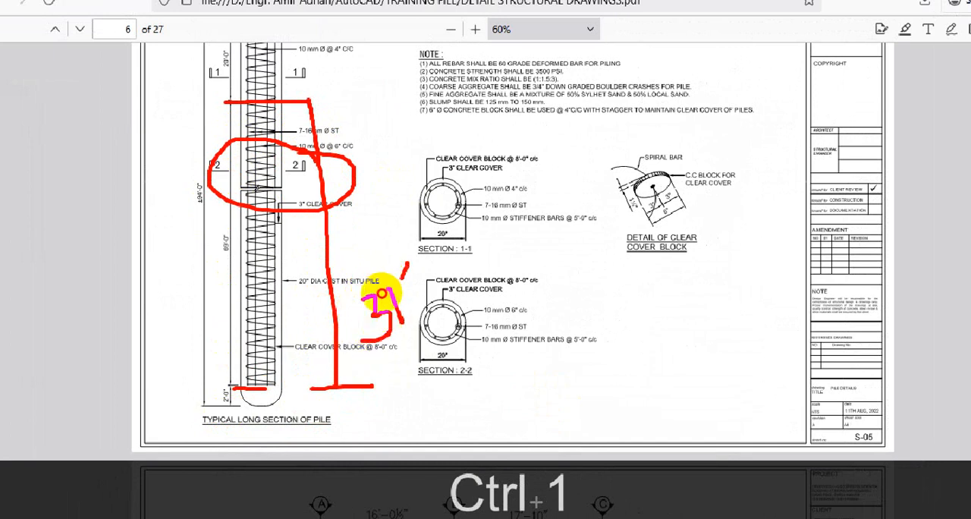
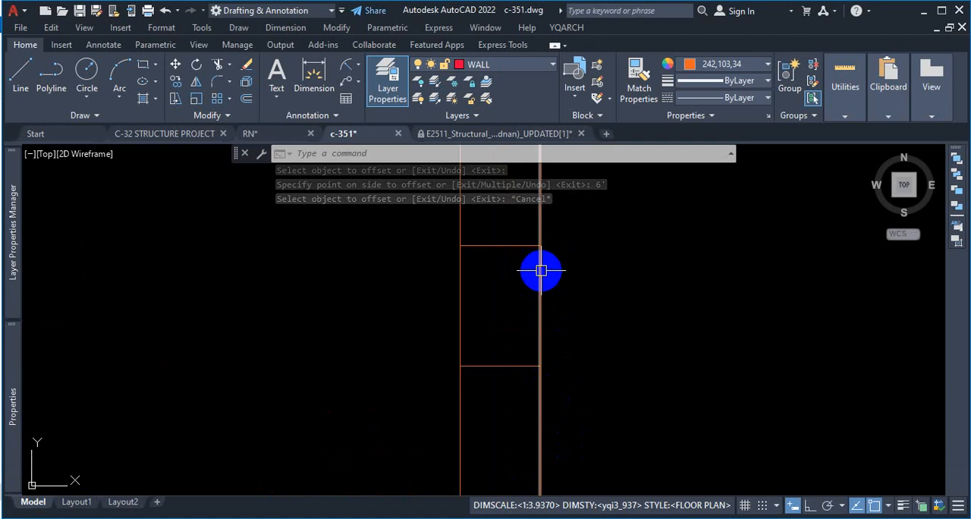
{"action": "scroll", "coordinate": [545, 264], "scroll_direction": "down", "scroll_amount": 4}
{"action": "scroll", "coordinate": [543, 267], "scroll_direction": "up", "scroll_amount": 2}
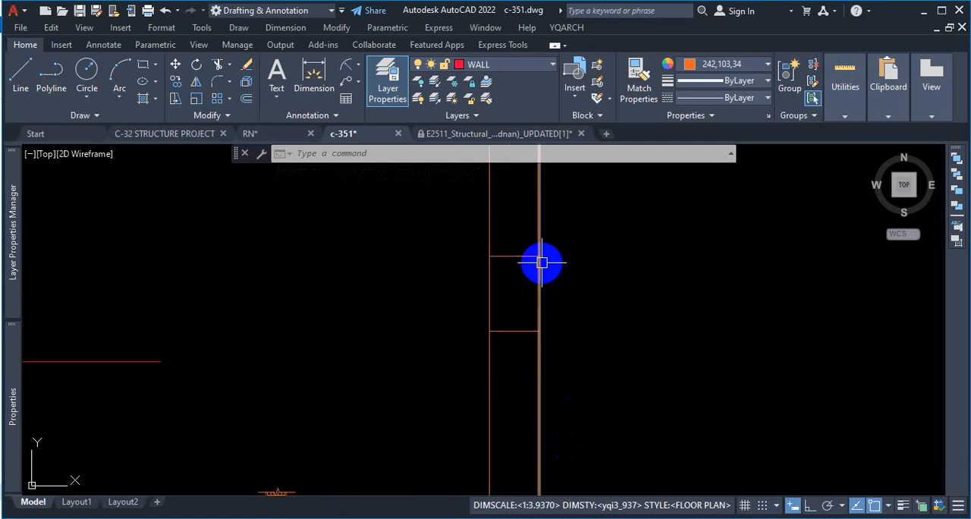
{"action": "left_click", "coordinate": [534, 260]}
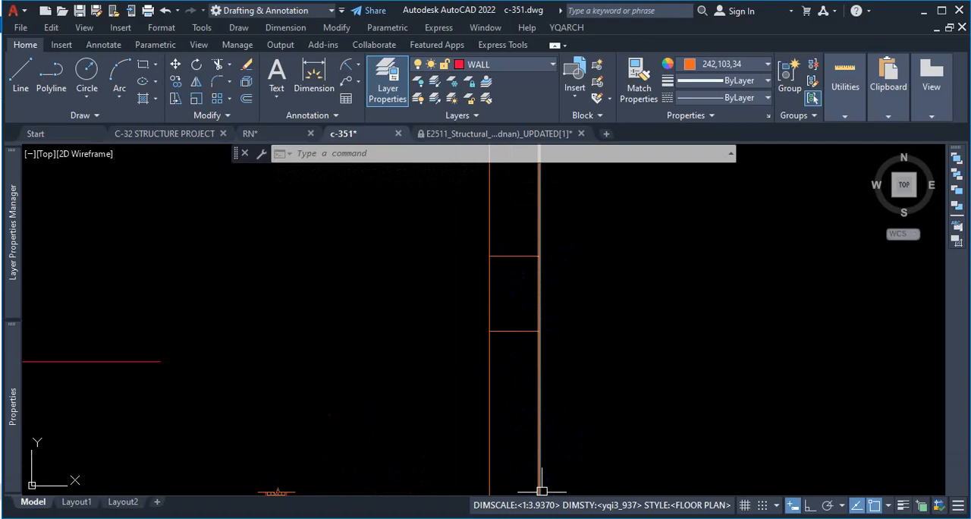
{"action": "mouse_move", "coordinate": [572, 518]}
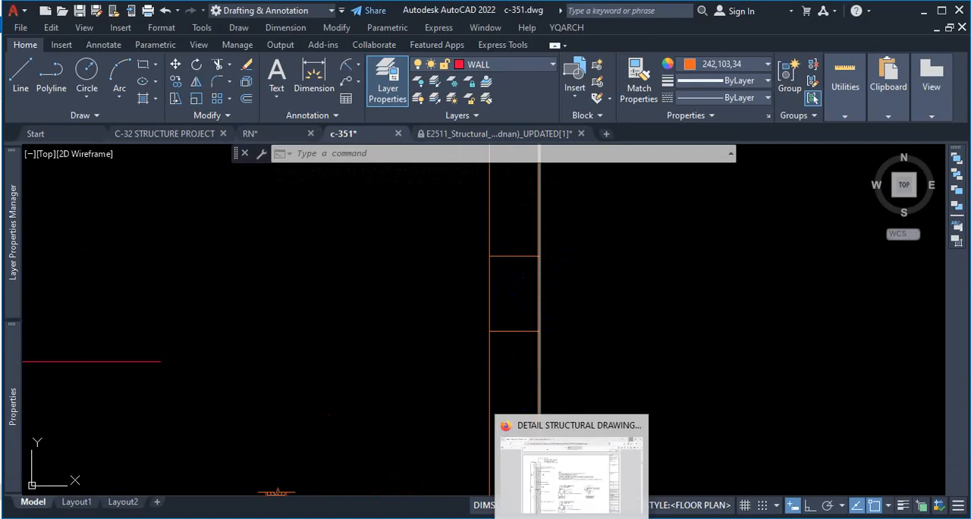
{"action": "key", "text": "Escape"}
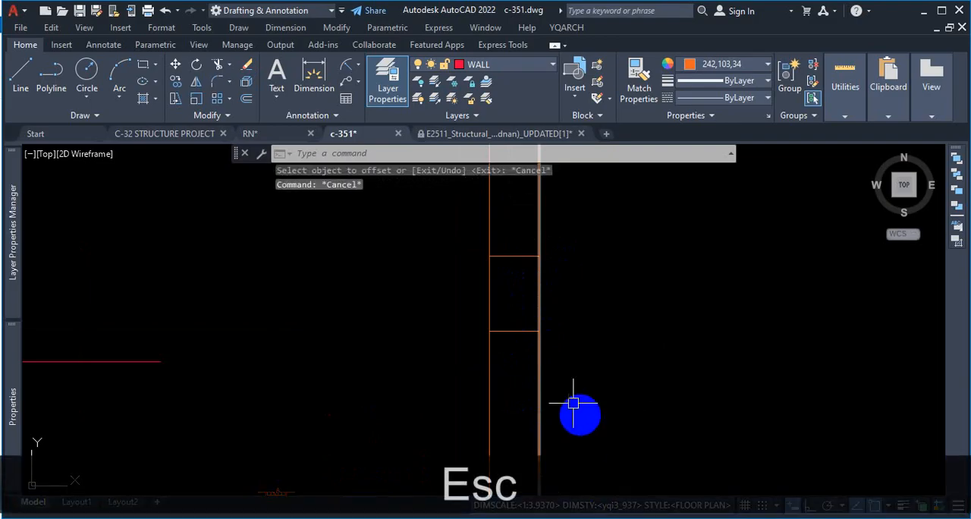
{"action": "scroll", "coordinate": [553, 393], "scroll_direction": "down", "scroll_amount": 2}
{"action": "scroll", "coordinate": [527, 427], "scroll_direction": "up", "scroll_amount": 2}
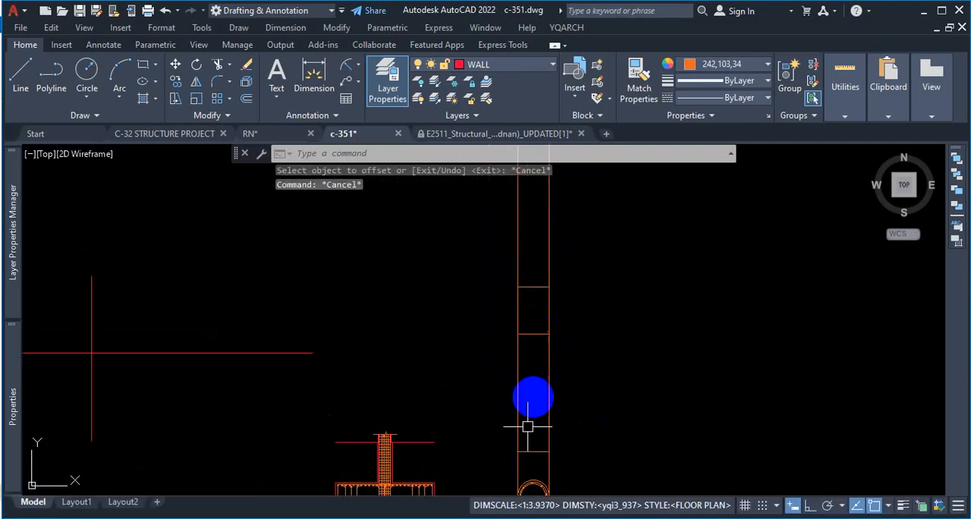
Step: Switch to the pile details PDF, outline the zone above the pile cut-off level, circle its ±3'-0" dimension, clear the strokes and return to AutoCAD
{"action": "left_click", "coordinate": [524, 517]}
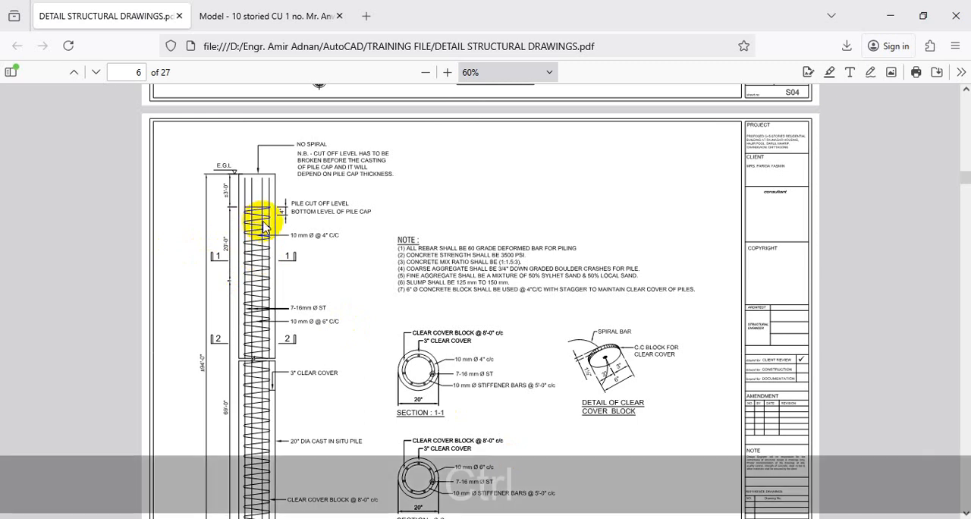
{"action": "key", "text": "ctrl+1"}
{"action": "left_click", "coordinate": [226, 206]}
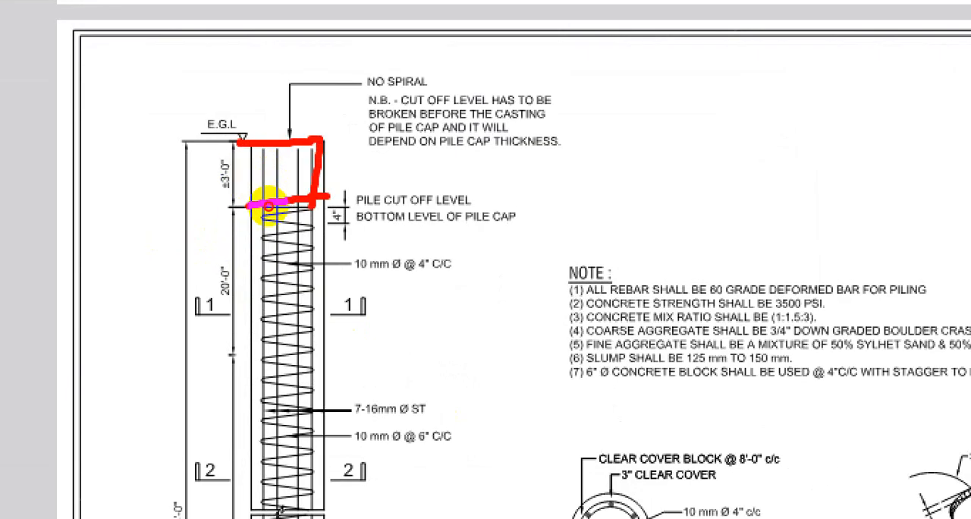
{"action": "left_click_drag", "start_coordinate": [202, 189], "coordinate": [223, 169]}
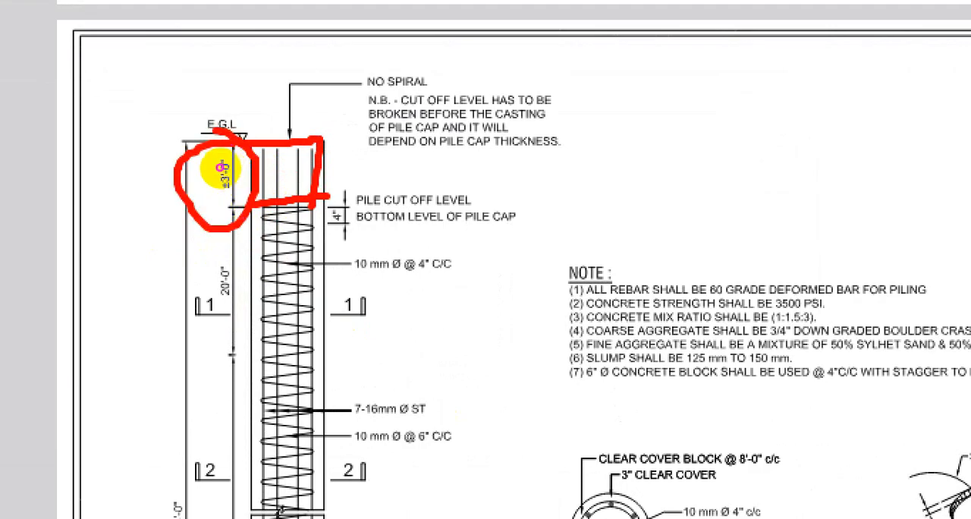
{"action": "key", "text": "Escape"}
{"action": "left_click", "coordinate": [902, 21]}
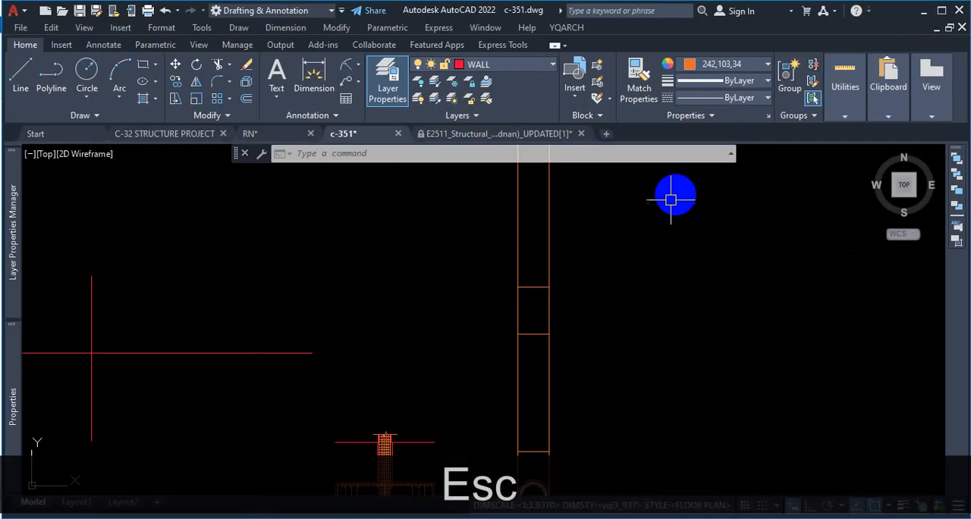
Step: Try offsetting the upper horizontal line between the pile edges upward by 1'
{"action": "type", "text": "o"}
{"action": "key", "text": "Return"}
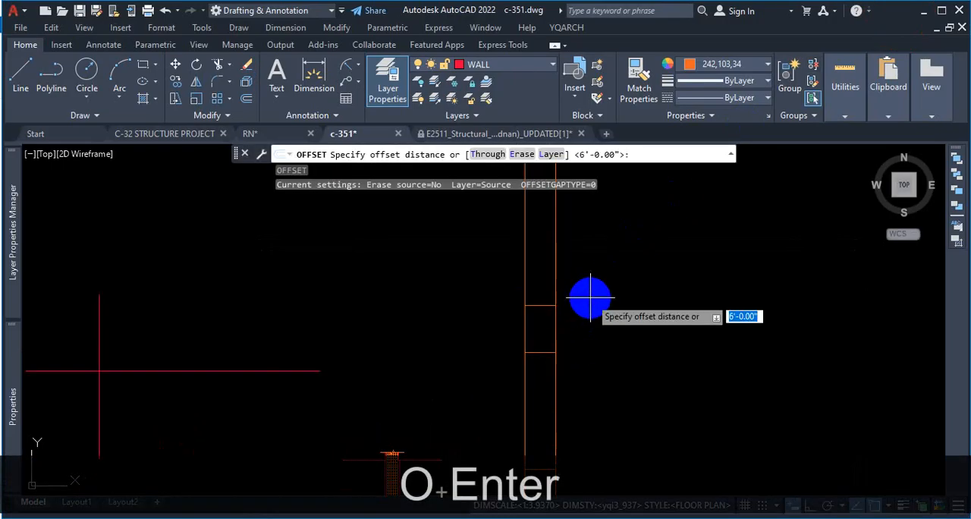
{"action": "type", "text": "1'"}
{"action": "key", "text": "Return"}
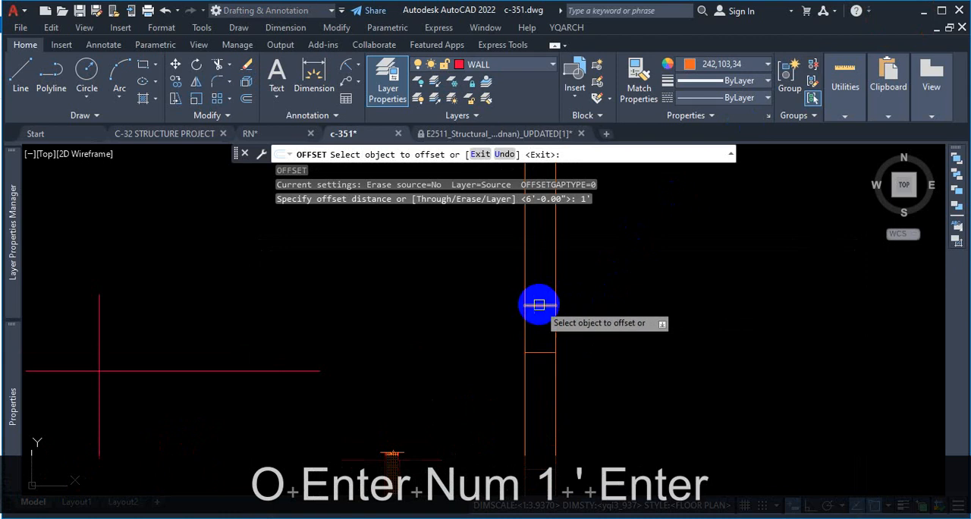
{"action": "left_click", "coordinate": [542, 305]}
{"action": "scroll", "coordinate": [561, 280], "scroll_direction": "up", "scroll_amount": 3}
{"action": "scroll", "coordinate": [545, 274], "scroll_direction": "up", "scroll_amount": 4}
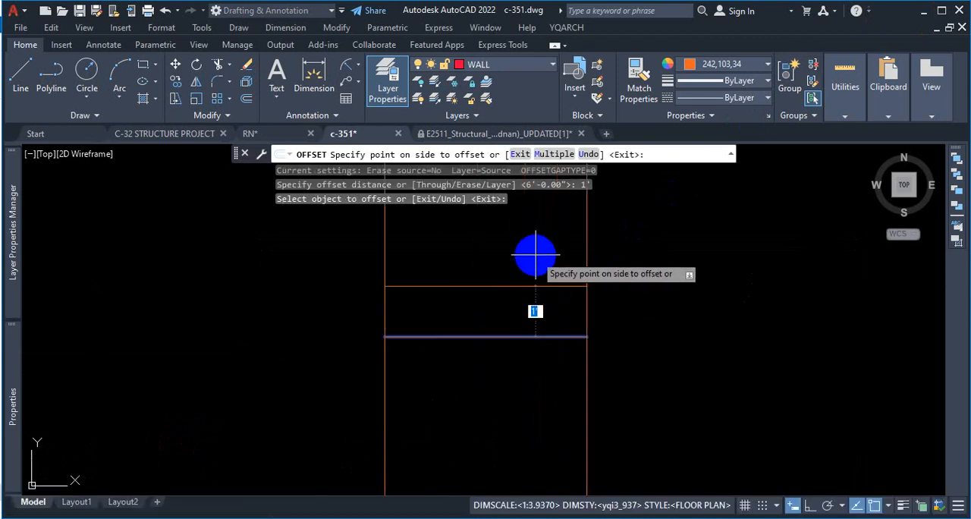
{"action": "left_click", "coordinate": [536, 255]}
{"action": "scroll", "coordinate": [547, 247], "scroll_direction": "down", "scroll_amount": 5}
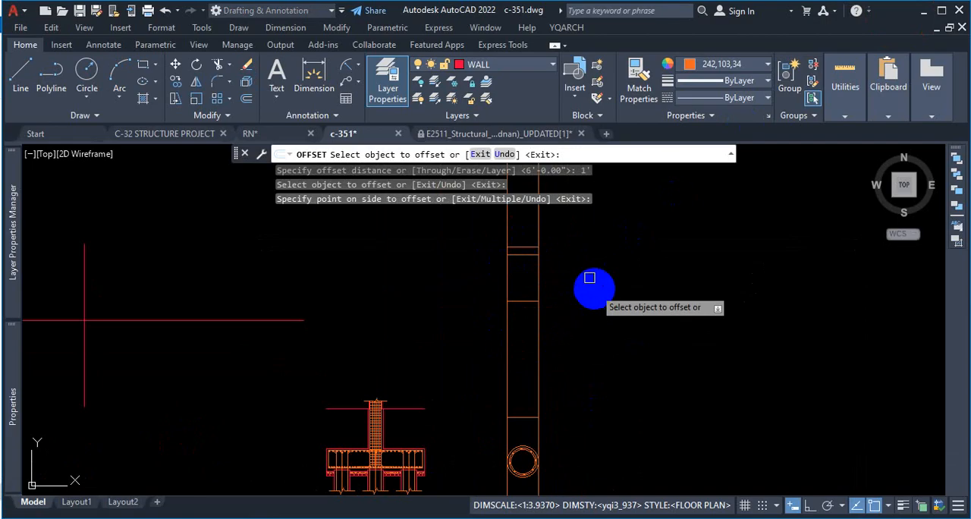
{"action": "scroll", "coordinate": [523, 236], "scroll_direction": "up", "scroll_amount": 3}
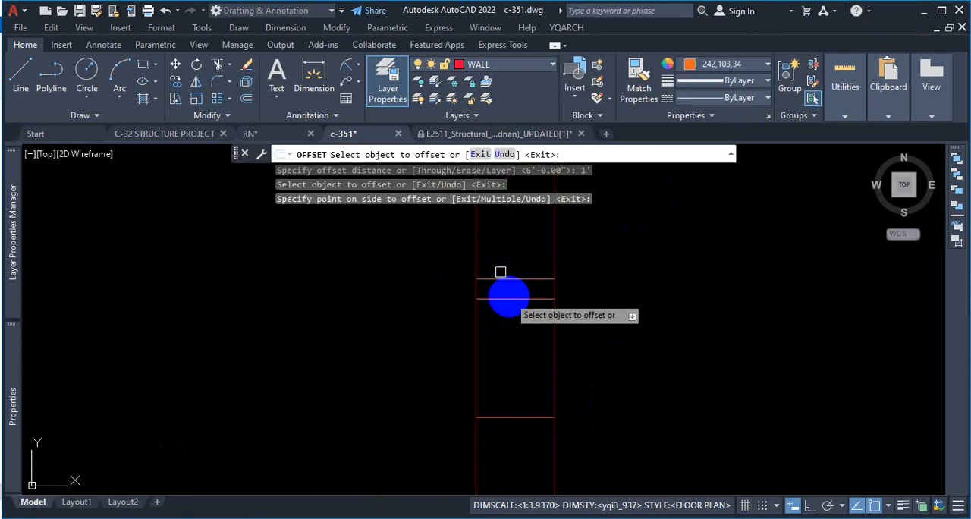
{"action": "scroll", "coordinate": [511, 296], "scroll_direction": "up", "scroll_amount": 2}
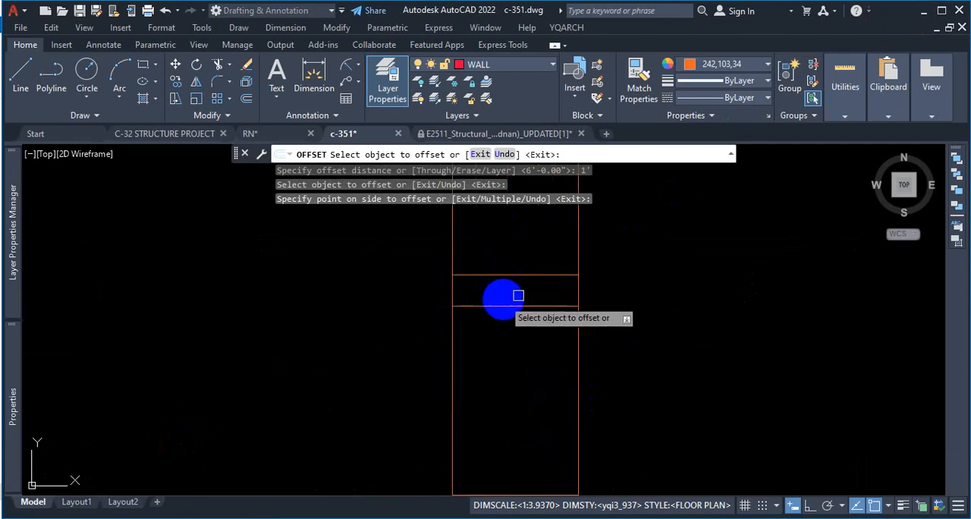
Step: Erase the horizontal line offset 1' above the upper pile line
{"action": "key", "text": "Escape"}
{"action": "left_click", "coordinate": [535, 267]}
{"action": "left_click", "coordinate": [526, 284]}
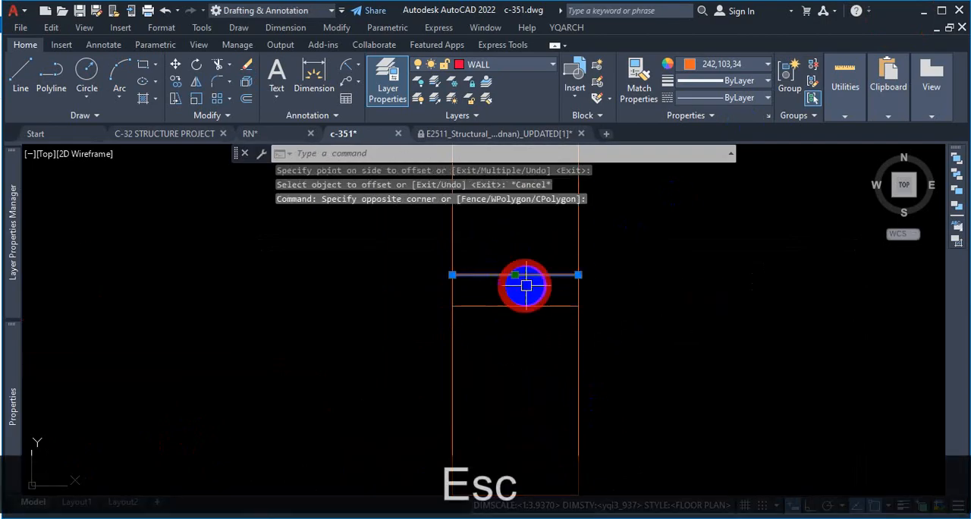
{"action": "key", "text": "Delete"}
{"action": "type", "text": "o"}
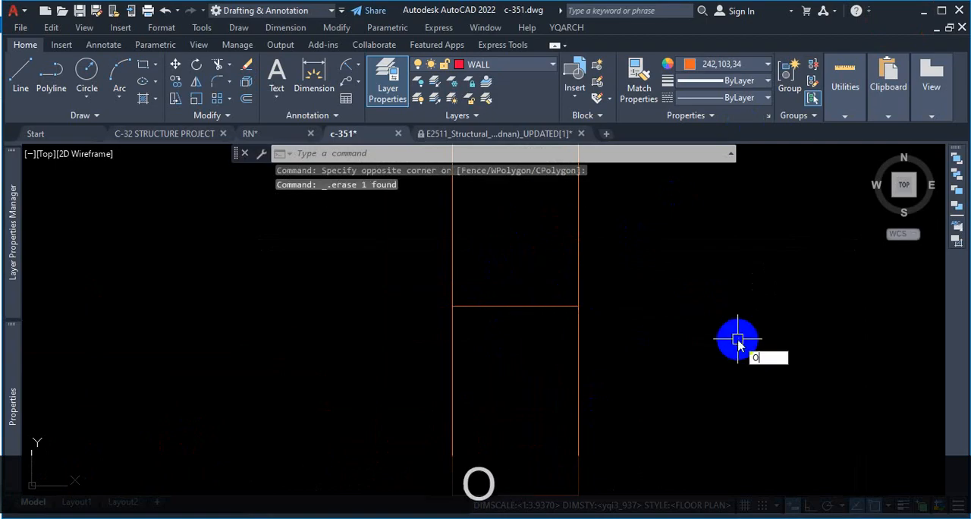
{"action": "key", "text": "Return"}
{"action": "type", "text": "2"}
{"action": "key", "text": "Return"}
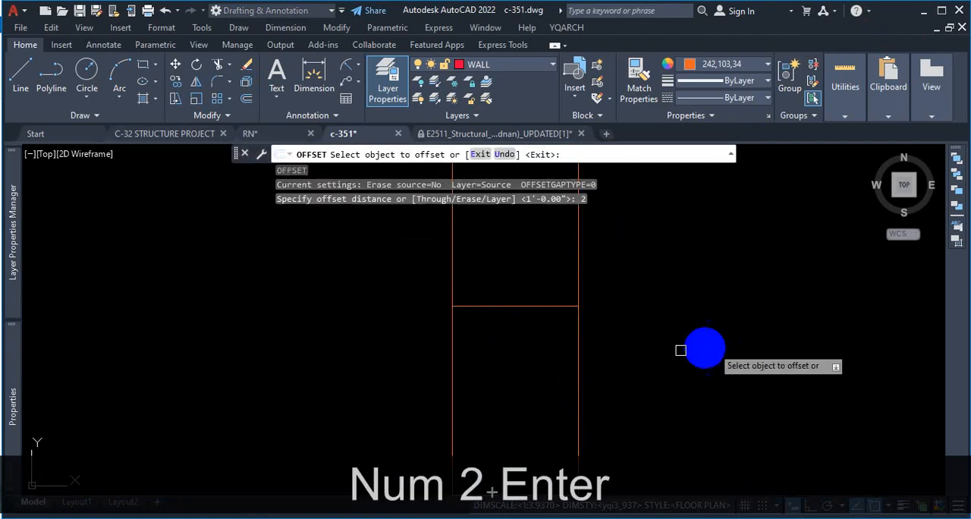
{"action": "left_click", "coordinate": [541, 308]}
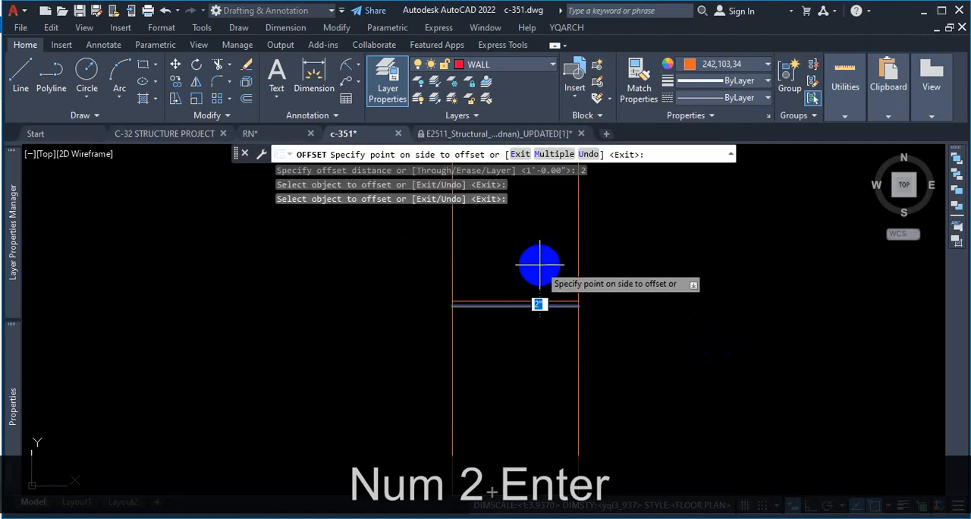
{"action": "key", "text": "Escape"}
Step: Offset the upper horizontal line between the pile edges upward by 2'
{"action": "type", "text": "o"}
{"action": "key", "text": "Return"}
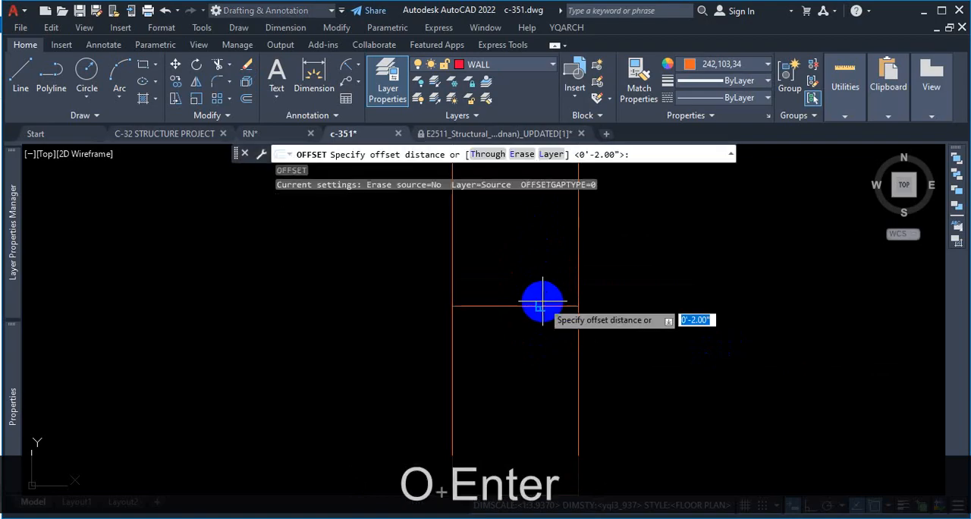
{"action": "type", "text": "2'"}
{"action": "key", "text": "Return"}
{"action": "left_click", "coordinate": [540, 307]}
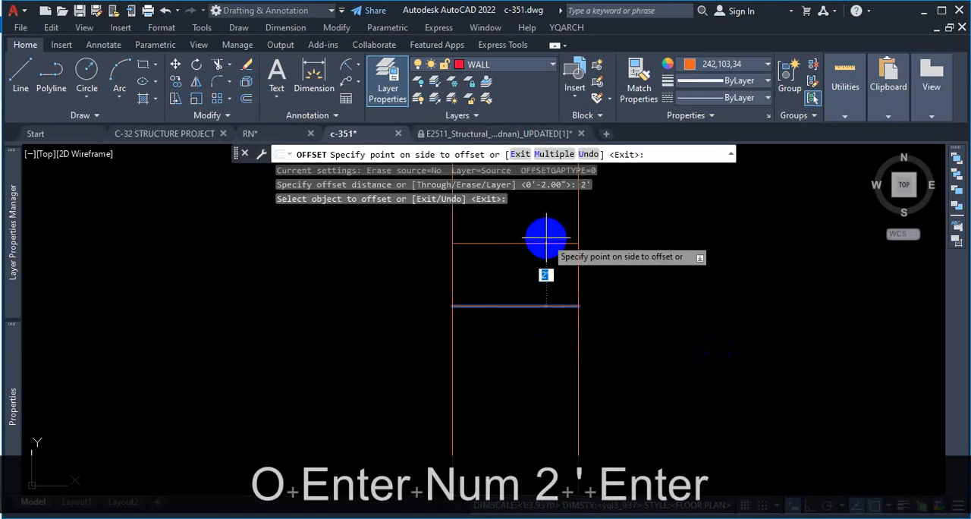
{"action": "left_click", "coordinate": [550, 229]}
{"action": "scroll", "coordinate": [648, 251], "scroll_direction": "down", "scroll_amount": 5}
{"action": "key", "text": "Escape"}
{"action": "scroll", "coordinate": [628, 308], "scroll_direction": "down", "scroll_amount": 2}
{"action": "scroll", "coordinate": [617, 296], "scroll_direction": "up", "scroll_amount": 6}
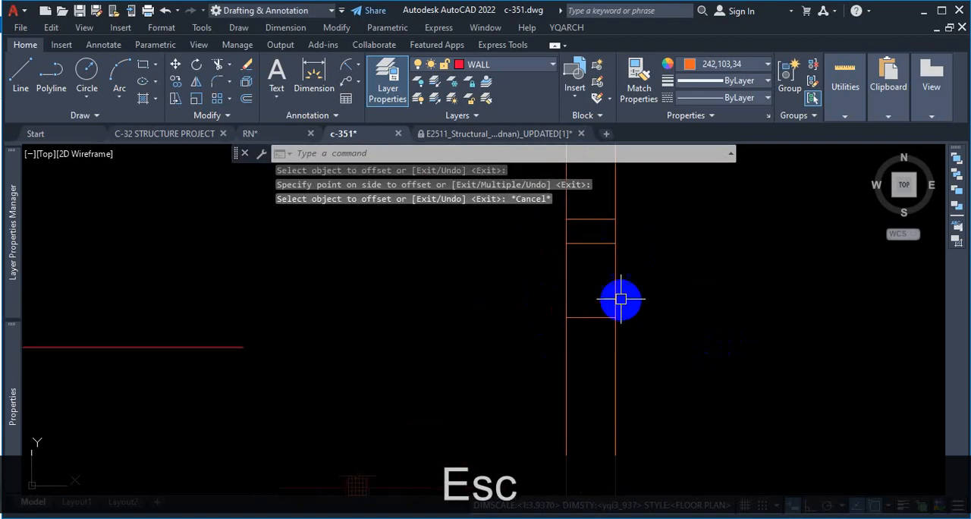
{"action": "scroll", "coordinate": [604, 208], "scroll_direction": "down", "scroll_amount": 4}
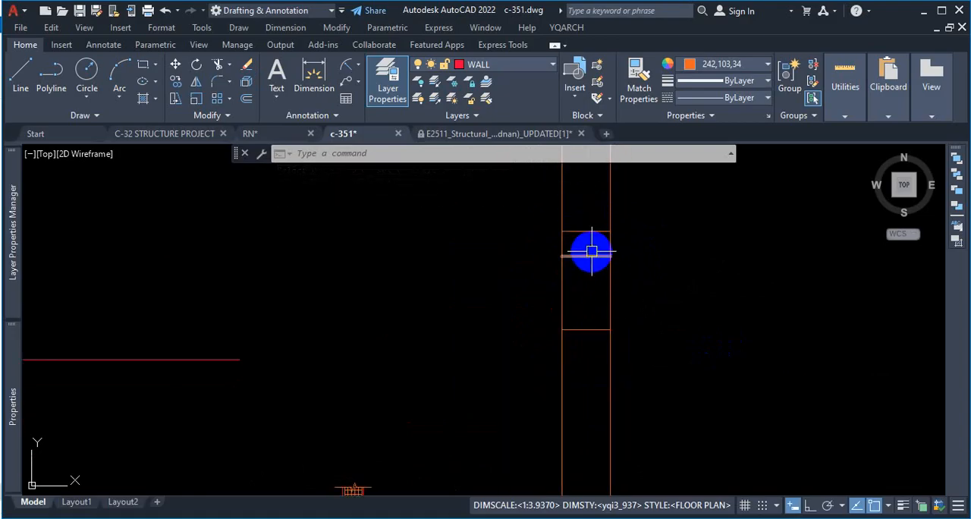
{"action": "scroll", "coordinate": [611, 334], "scroll_direction": "down", "scroll_amount": 3}
{"action": "scroll", "coordinate": [623, 317], "scroll_direction": "up", "scroll_amount": 1}
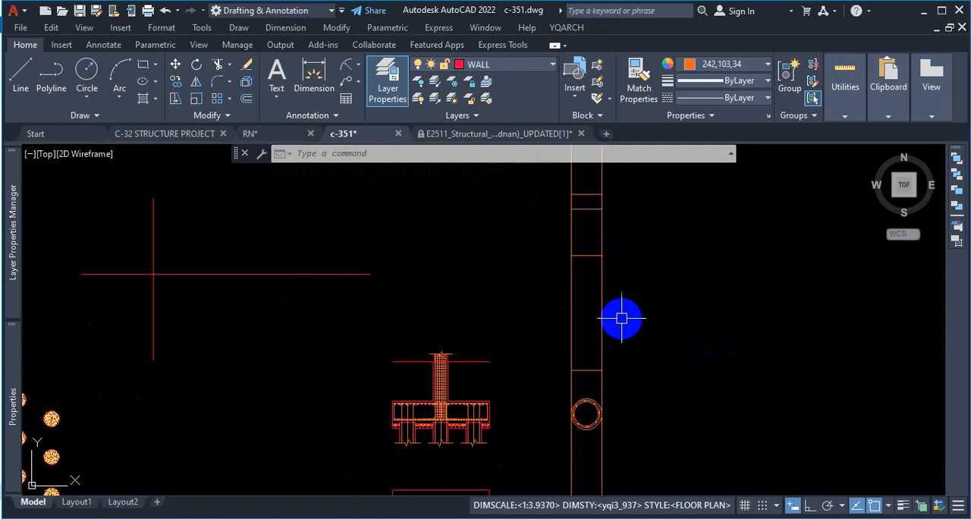
{"action": "scroll", "coordinate": [603, 188], "scroll_direction": "up", "scroll_amount": 3}
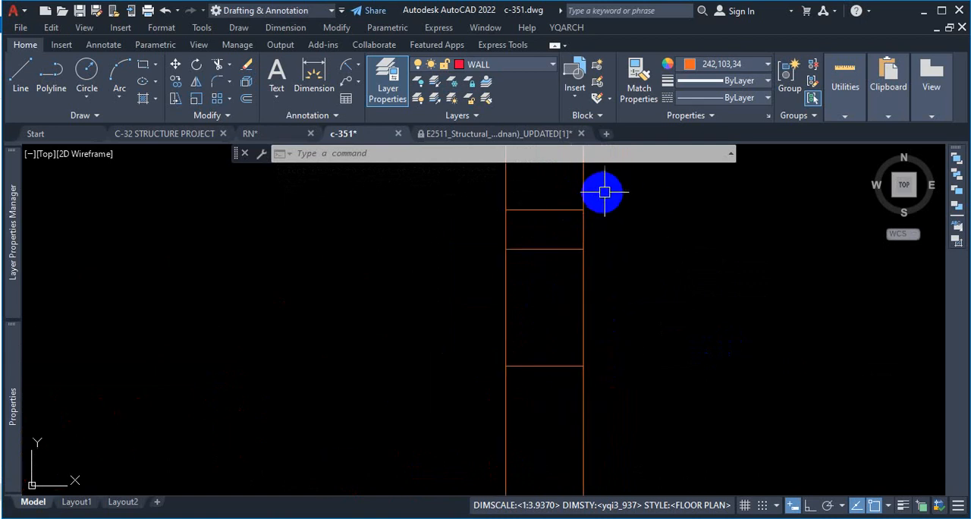
{"action": "scroll", "coordinate": [622, 201], "scroll_direction": "up", "scroll_amount": 2}
Step: Switch back to the browser and examine the pile's long section in the structural PDF and in the 10 storied building PDF at 140% zoom
{"action": "left_click", "coordinate": [593, 518]}
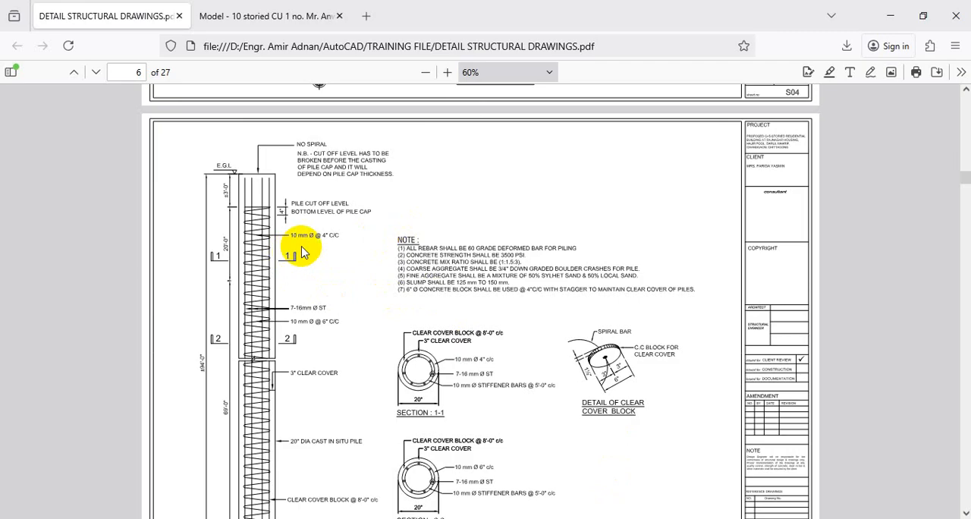
{"action": "scroll", "coordinate": [332, 229], "scroll_direction": "down", "scroll_amount": 2}
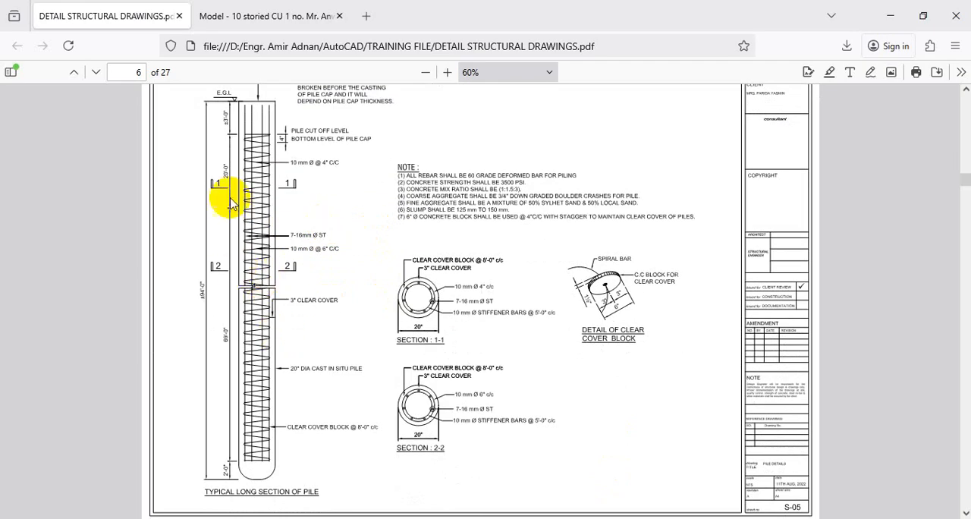
{"action": "left_click", "coordinate": [278, 15]}
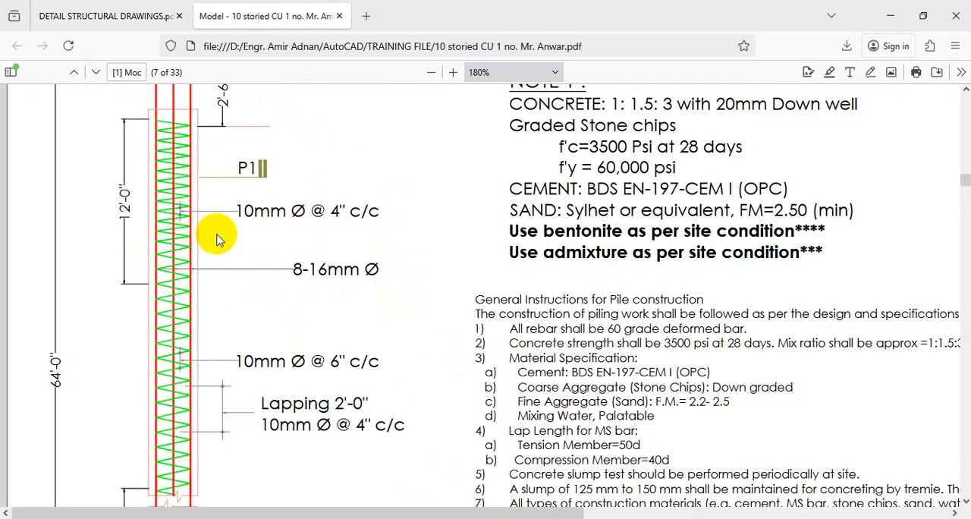
{"action": "scroll", "coordinate": [216, 239], "scroll_direction": "down", "scroll_amount": 6}
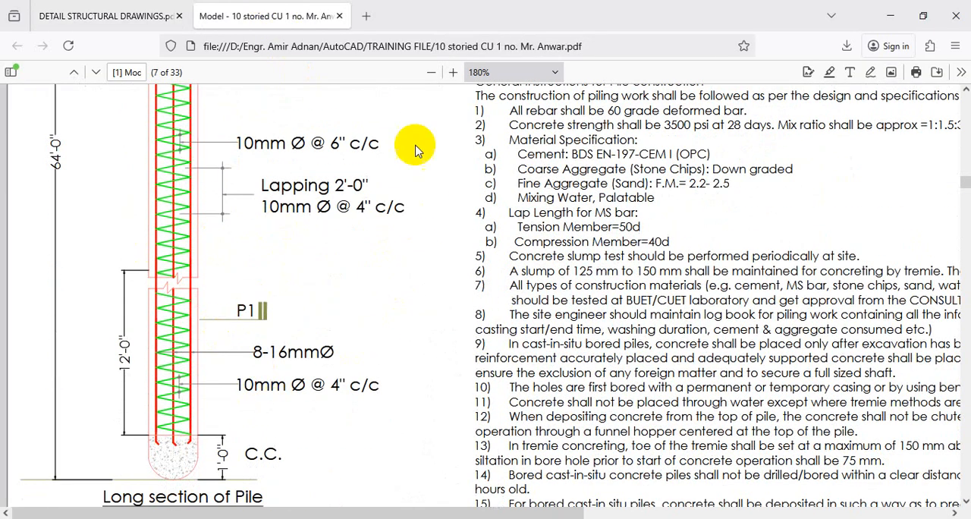
{"action": "left_click", "coordinate": [432, 73]}
{"action": "left_click", "coordinate": [432, 74]}
{"action": "scroll", "coordinate": [77, 296], "scroll_direction": "up", "scroll_amount": 3}
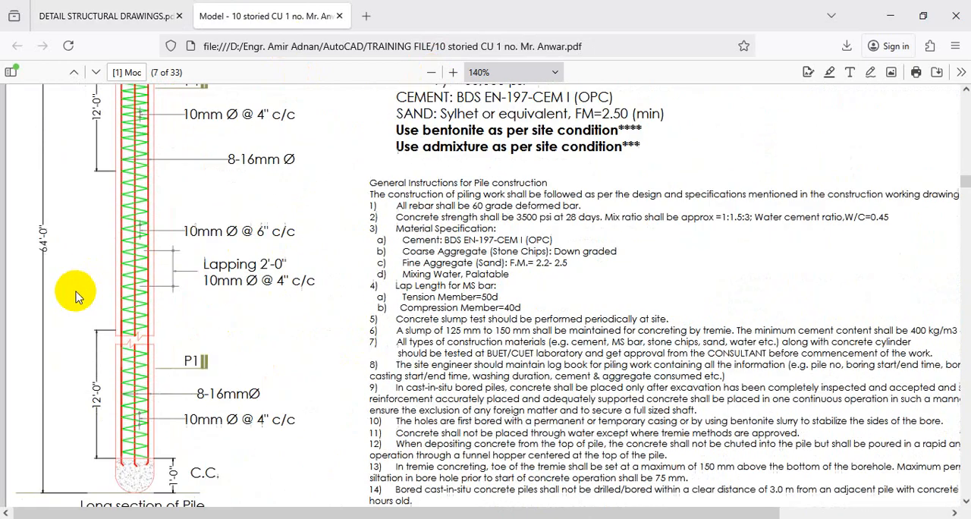
{"action": "scroll", "coordinate": [76, 295], "scroll_direction": "up", "scroll_amount": 3}
Step: Trace the 12'-0" spiral zone on the long section, underline its 10mm Ø @ 4" c/c label with temporary strokes, then clear the marks
{"action": "key", "text": "ctrl"}
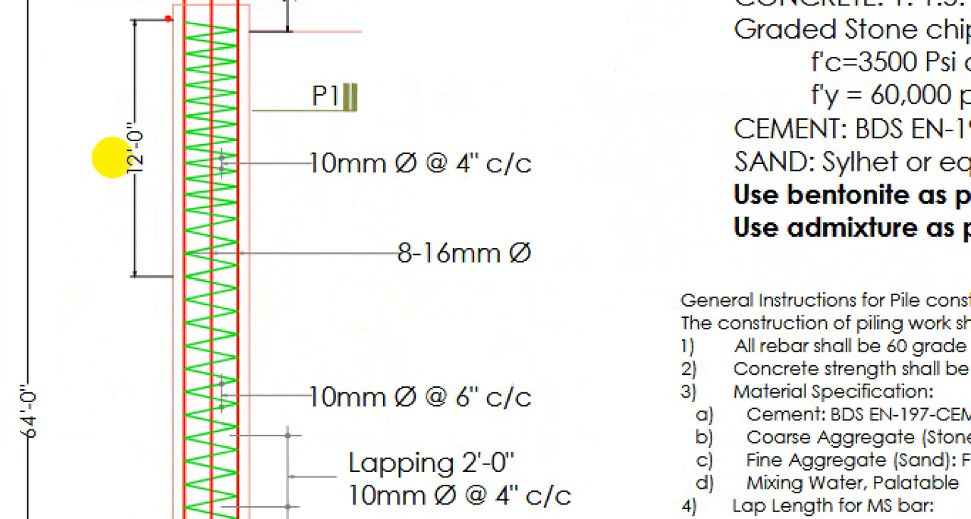
{"action": "left_click_drag", "start_coordinate": [112, 173], "coordinate": [120, 287]}
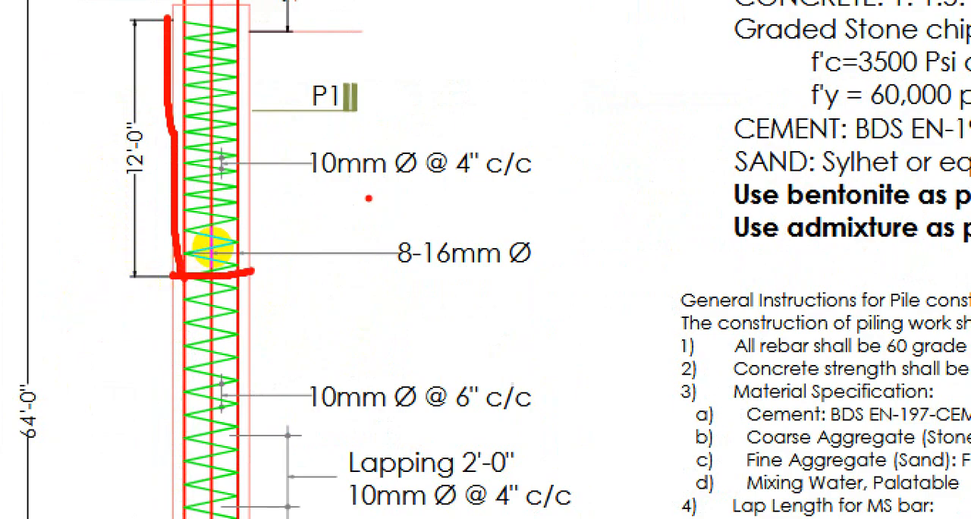
{"action": "left_click_drag", "start_coordinate": [386, 192], "coordinate": [601, 156]}
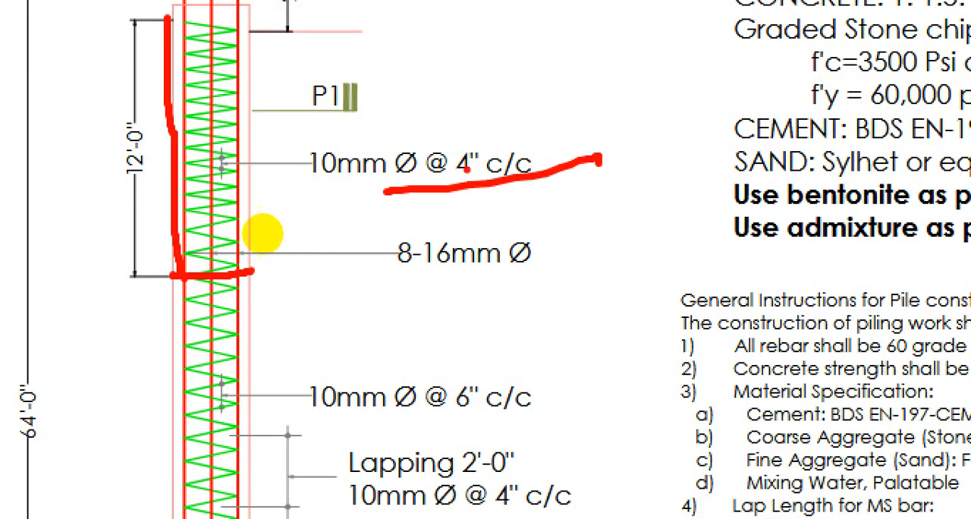
{"action": "left_click_drag", "start_coordinate": [231, 139], "coordinate": [168, 136]}
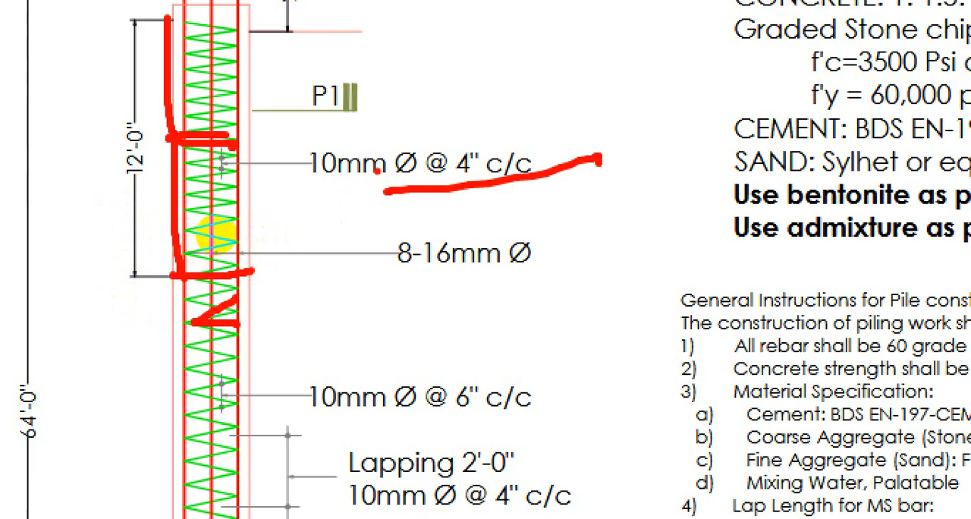
{"action": "key", "text": "Escape"}
{"action": "scroll", "coordinate": [199, 319], "scroll_direction": "down", "scroll_amount": 3}
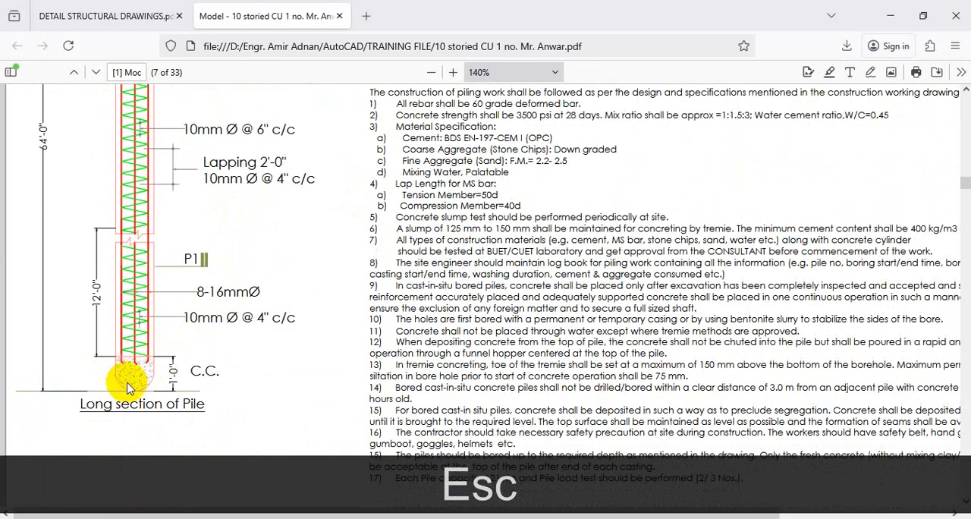
Step: Switch back to AutoCAD and trim both pile edges below the bottom horizontal line, using that line as the cutting edge
{"action": "left_click", "coordinate": [890, 25]}
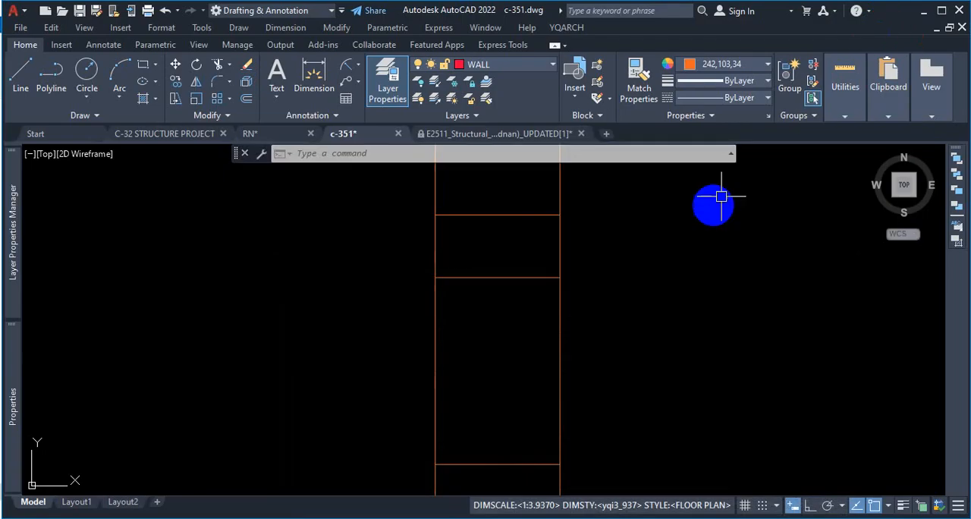
{"action": "scroll", "coordinate": [683, 212], "scroll_direction": "down", "scroll_amount": 2}
{"action": "scroll", "coordinate": [495, 400], "scroll_direction": "down", "scroll_amount": 2}
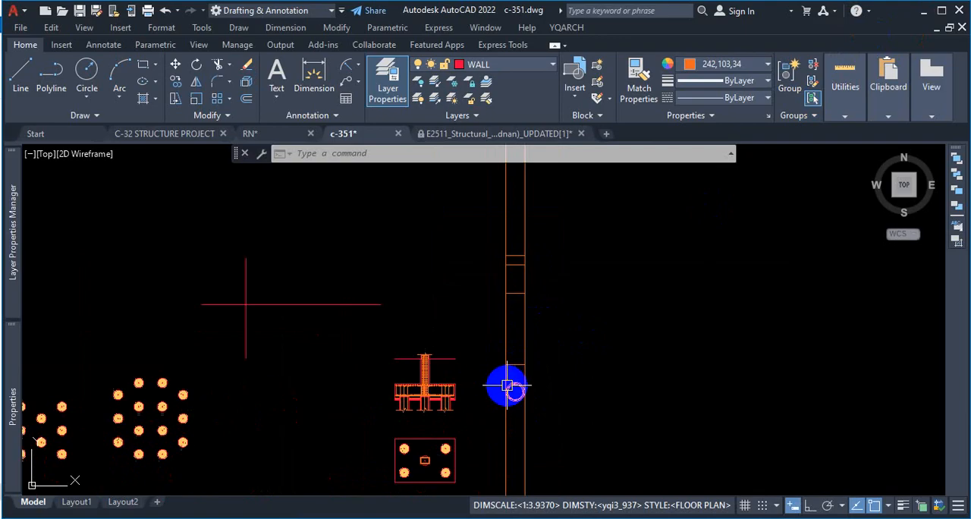
{"action": "scroll", "coordinate": [507, 386], "scroll_direction": "up", "scroll_amount": 5}
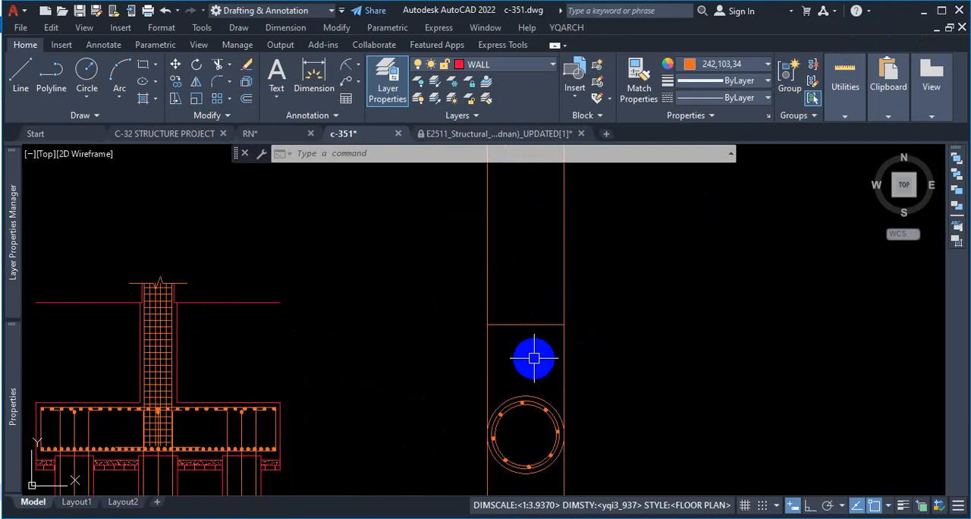
{"action": "type", "text": "tr"}
{"action": "key", "text": "Return"}
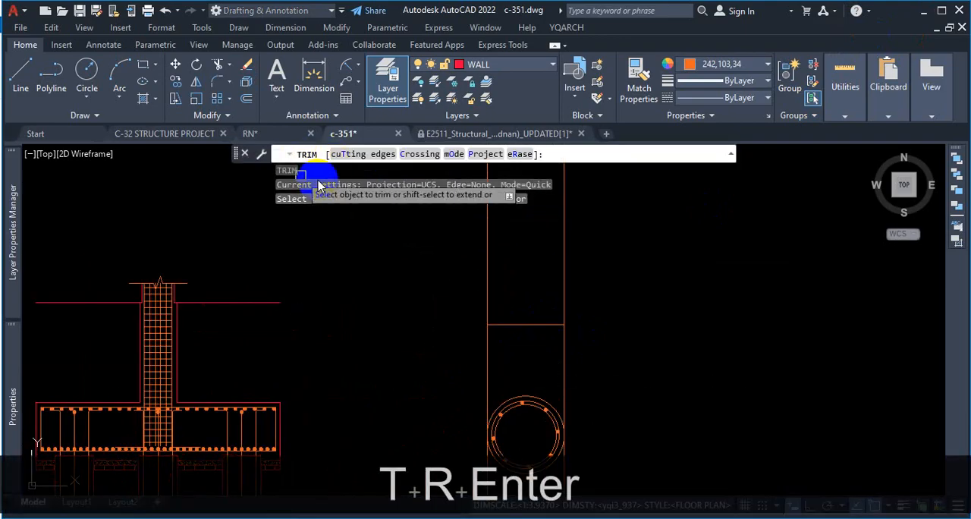
{"action": "left_click", "coordinate": [368, 156]}
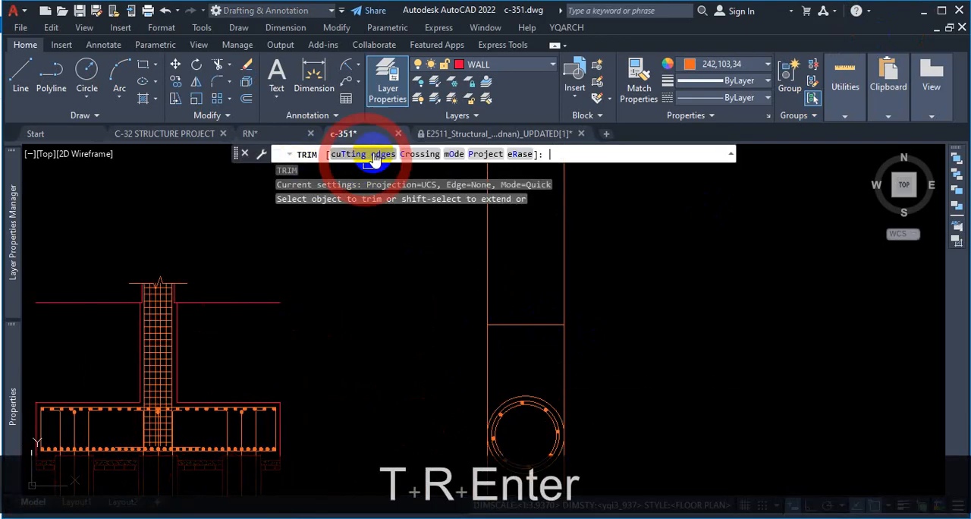
{"action": "left_click", "coordinate": [526, 324]}
{"action": "key", "text": "Return"}
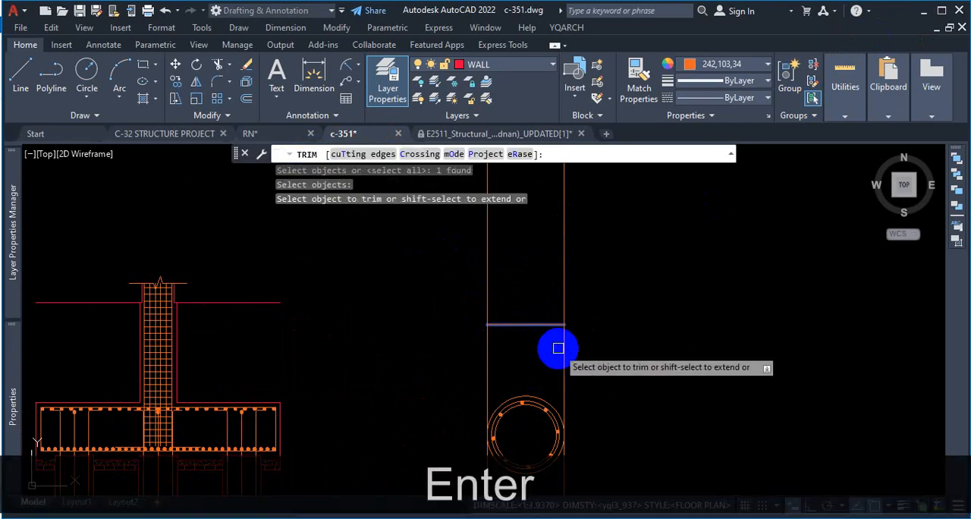
{"action": "left_click", "coordinate": [560, 346]}
{"action": "left_click", "coordinate": [489, 347]}
Step: Try to trim the pile's right edge above the top horizontal line and undo the trim
{"action": "scroll", "coordinate": [581, 357], "scroll_direction": "down", "scroll_amount": 5}
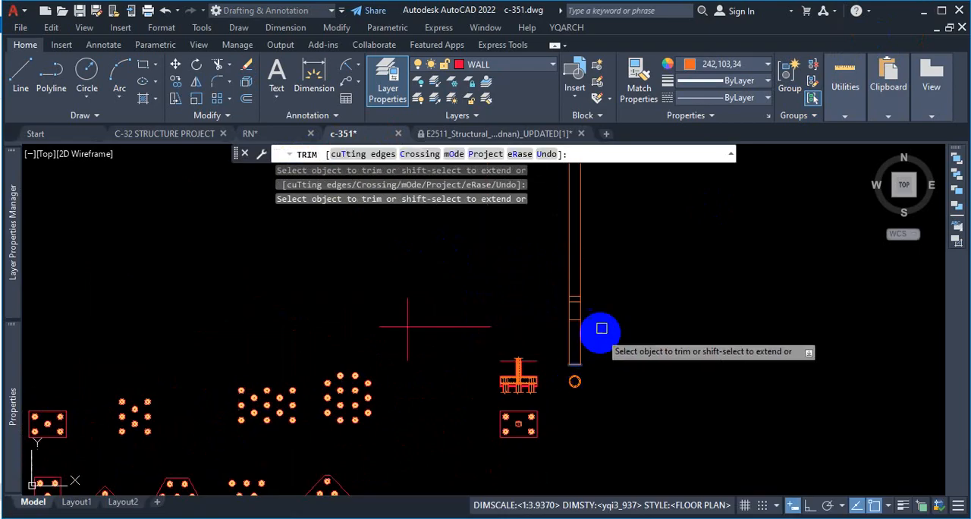
{"action": "scroll", "coordinate": [572, 272], "scroll_direction": "up", "scroll_amount": 2}
{"action": "left_click", "coordinate": [582, 278]}
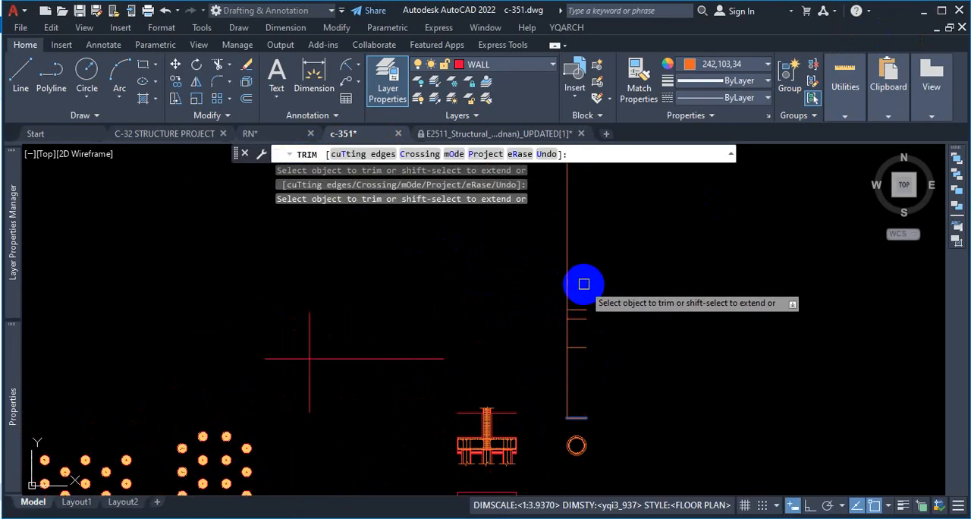
{"action": "key", "text": "ctrl+z"}
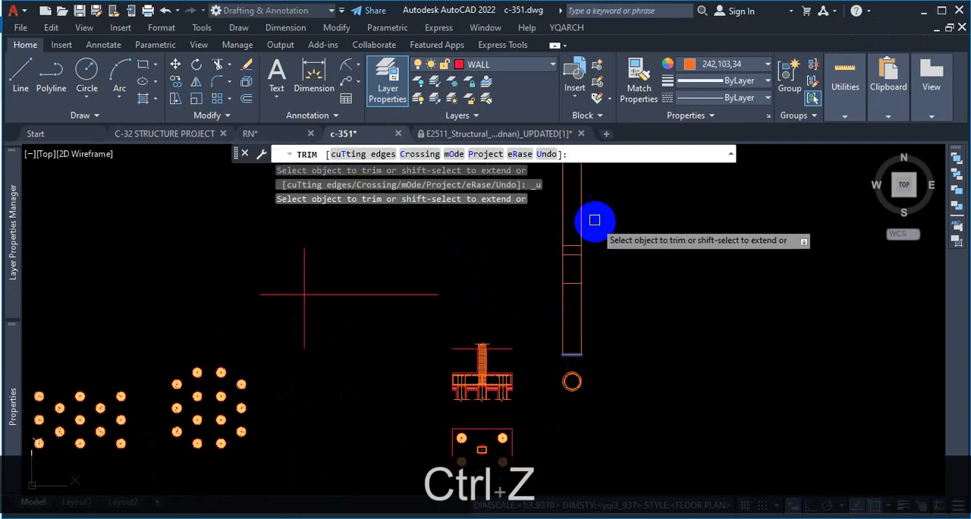
{"action": "key", "text": "Escape"}
Step: Trim both pile edges above the top horizontal line with a fence across them
{"action": "type", "text": "tr"}
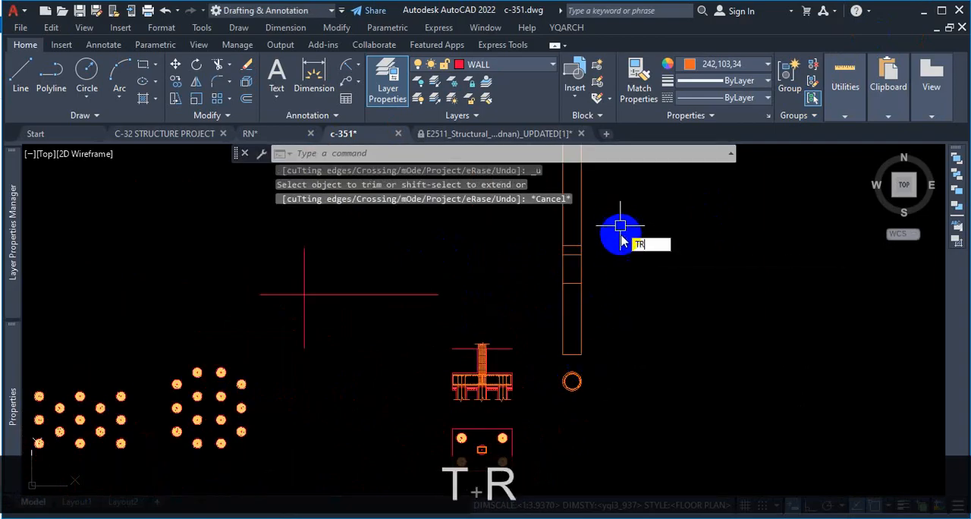
{"action": "key", "text": "Return"}
{"action": "left_click", "coordinate": [597, 217]}
{"action": "left_click", "coordinate": [506, 228]}
{"action": "key", "text": "Escape"}
Step: Mark the zone between the second and third horizontal lines of the pile with a temporary stroke and clear it
{"action": "scroll", "coordinate": [609, 244], "scroll_direction": "up", "scroll_amount": 2}
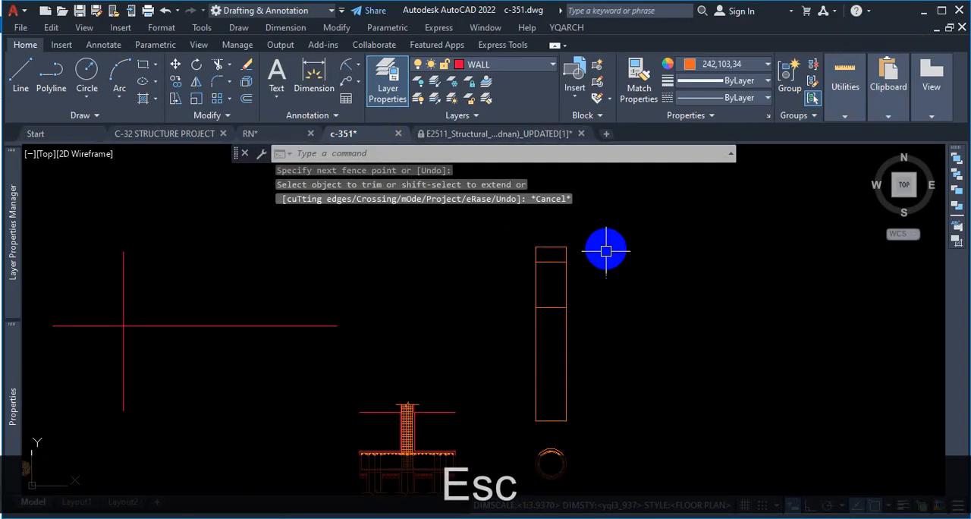
{"action": "scroll", "coordinate": [607, 266], "scroll_direction": "up", "scroll_amount": 2}
{"action": "scroll", "coordinate": [593, 247], "scroll_direction": "down", "scroll_amount": 2}
{"action": "scroll", "coordinate": [618, 242], "scroll_direction": "up", "scroll_amount": 2}
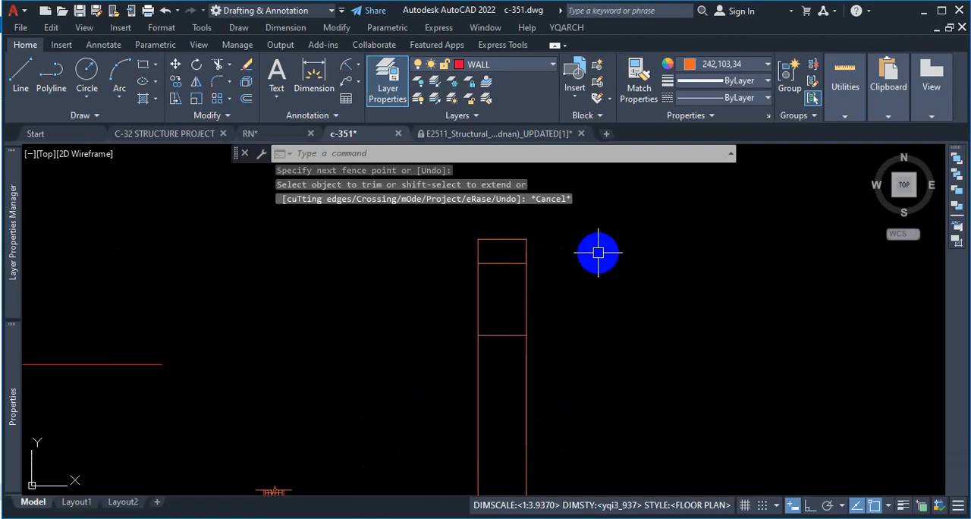
{"action": "scroll", "coordinate": [592, 253], "scroll_direction": "down", "scroll_amount": 2}
{"action": "scroll", "coordinate": [595, 253], "scroll_direction": "up", "scroll_amount": 2}
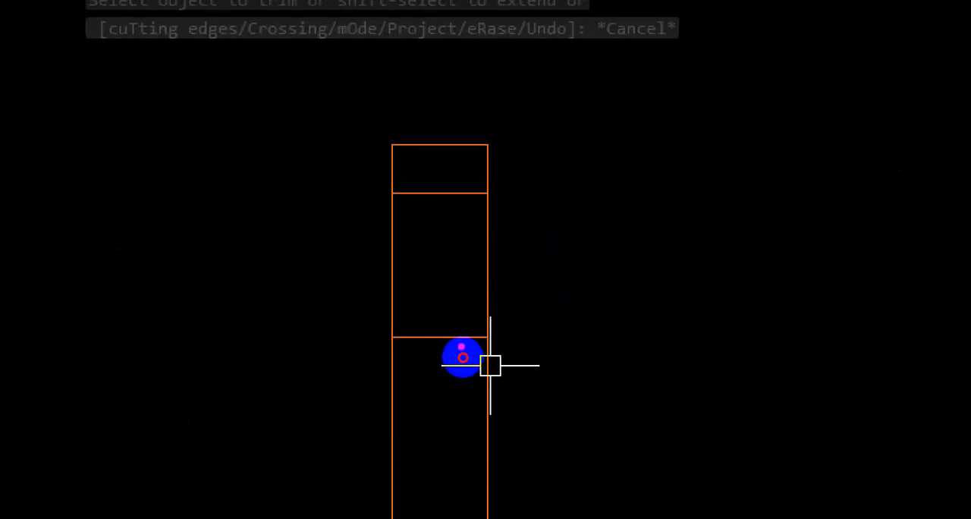
{"action": "left_click_drag", "start_coordinate": [463, 357], "coordinate": [458, 292]}
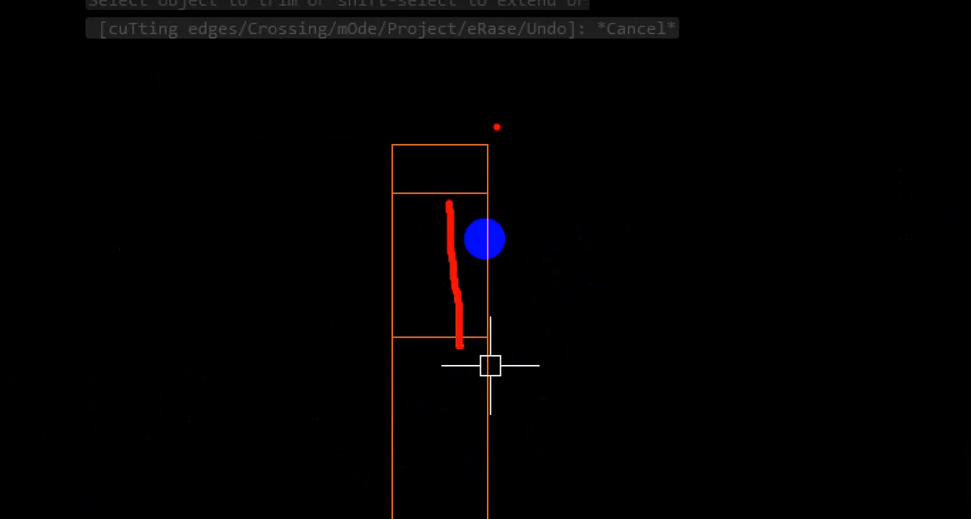
{"action": "key", "text": "Escape"}
Step: Examine the trimmed pile outline from its top zones down to the bottom end above the circular cross-section
{"action": "scroll", "coordinate": [537, 307], "scroll_direction": "up", "scroll_amount": 2}
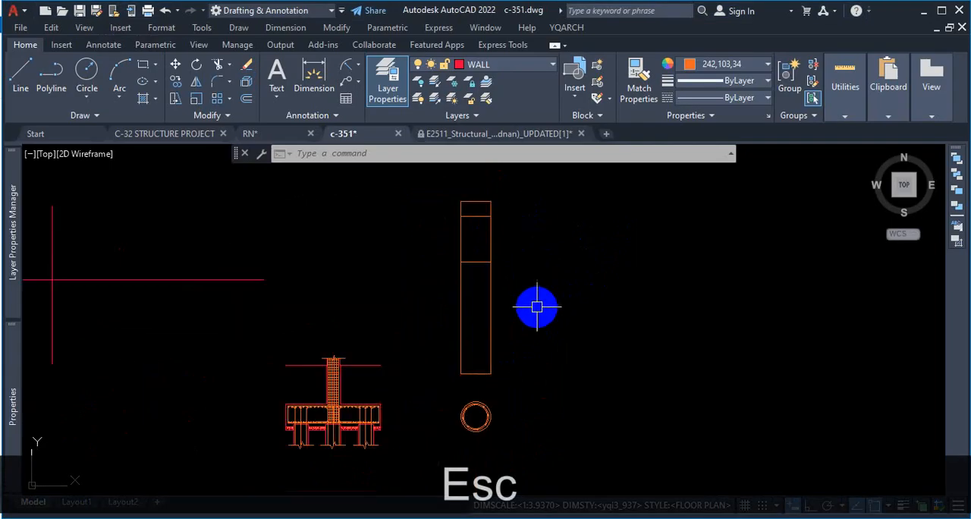
{"action": "scroll", "coordinate": [535, 296], "scroll_direction": "down", "scroll_amount": 2}
{"action": "scroll", "coordinate": [516, 270], "scroll_direction": "up", "scroll_amount": 2}
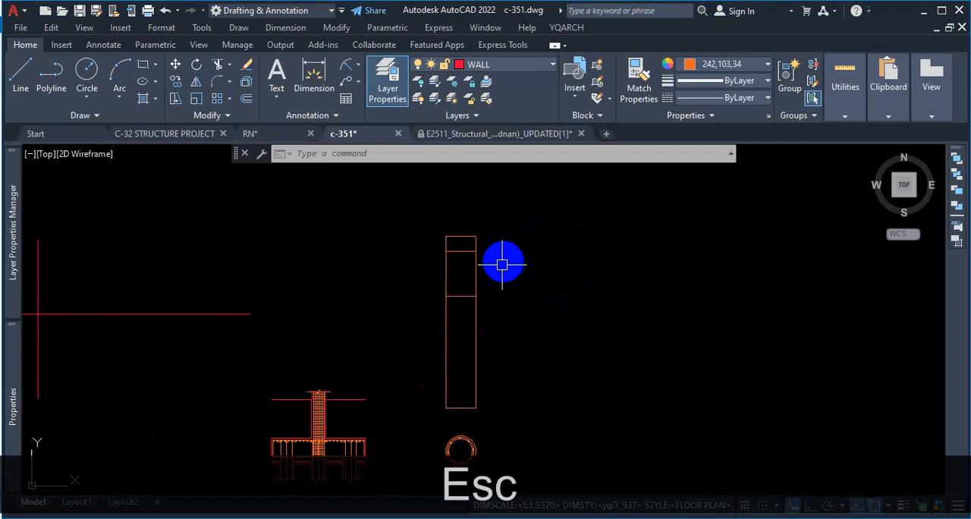
{"action": "scroll", "coordinate": [481, 428], "scroll_direction": "up", "scroll_amount": 2}
{"action": "scroll", "coordinate": [481, 428], "scroll_direction": "down", "scroll_amount": 4}
{"action": "scroll", "coordinate": [461, 359], "scroll_direction": "up", "scroll_amount": 2}
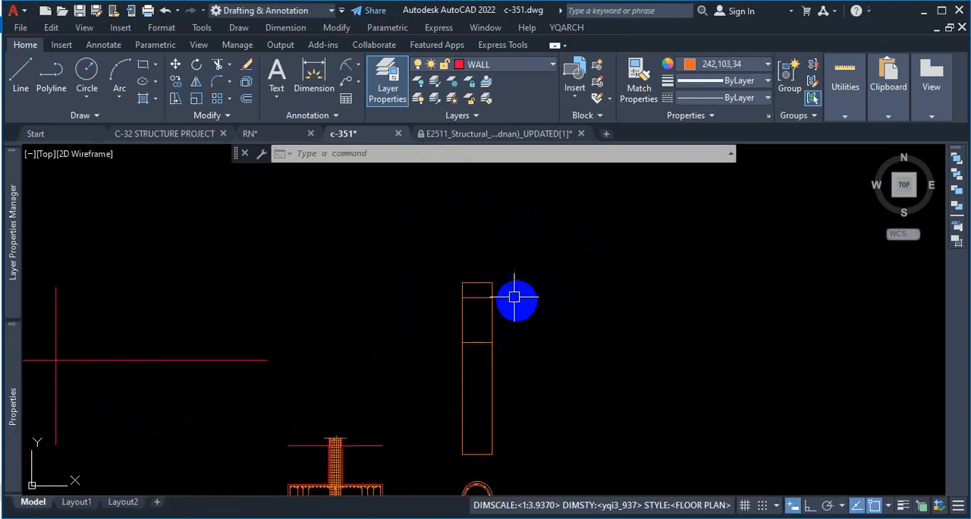
{"action": "scroll", "coordinate": [494, 296], "scroll_direction": "up", "scroll_amount": 2}
{"action": "scroll", "coordinate": [477, 252], "scroll_direction": "down", "scroll_amount": 2}
{"action": "scroll", "coordinate": [451, 339], "scroll_direction": "up", "scroll_amount": 2}
{"action": "scroll", "coordinate": [455, 434], "scroll_direction": "up", "scroll_amount": 2}
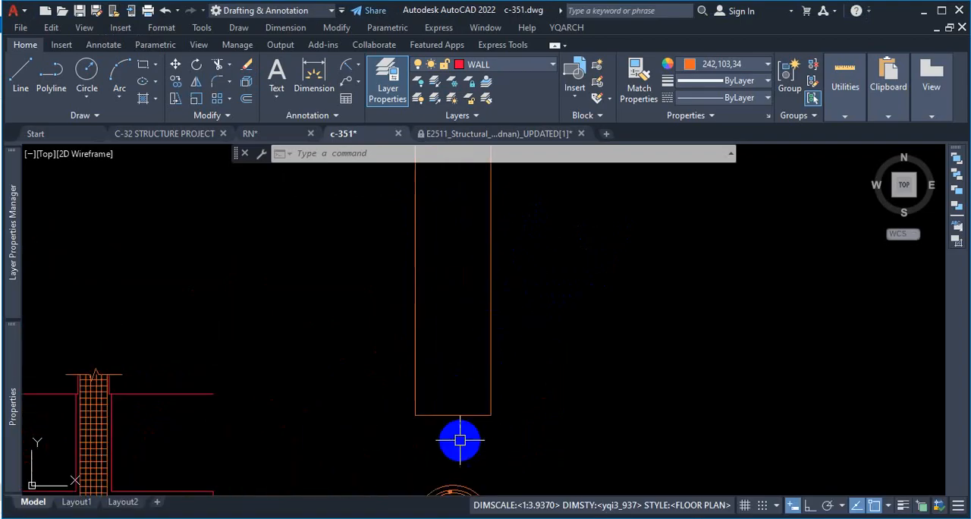
{"action": "scroll", "coordinate": [490, 405], "scroll_direction": "down", "scroll_amount": 5}
{"action": "scroll", "coordinate": [483, 417], "scroll_direction": "up", "scroll_amount": 5}
{"action": "key", "text": "ctrl+1"}
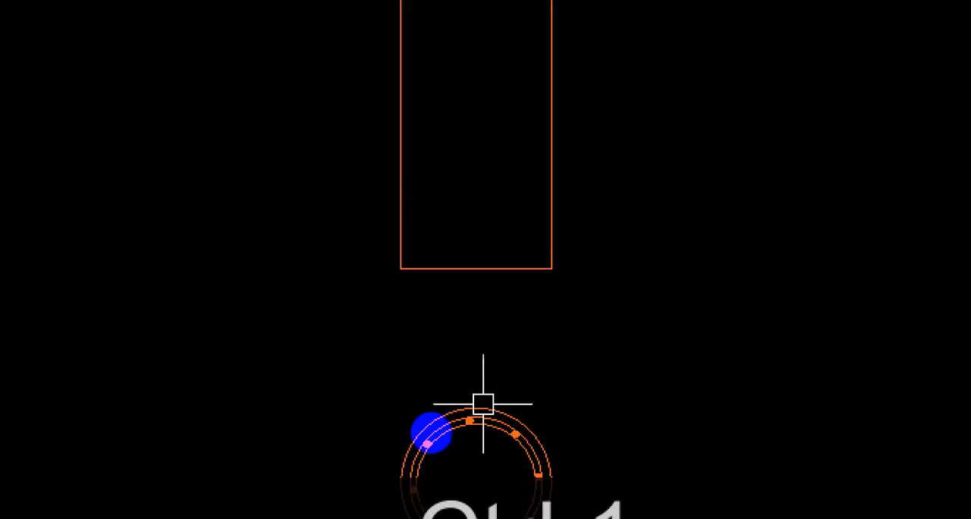
{"action": "key", "text": "Escape"}
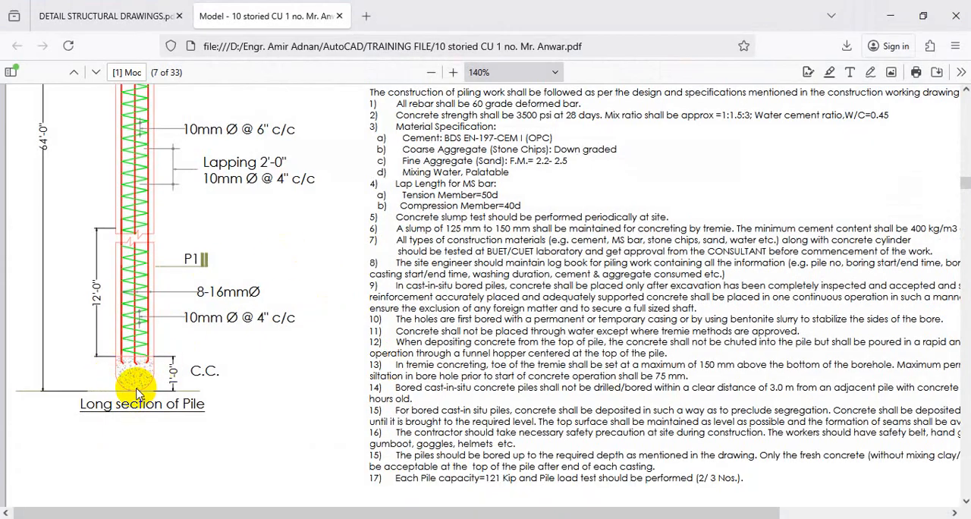
Step: Check the rounded pile bottom in the structural PDF, return to c-351 and fillet the two side edges into a semicircular end
{"action": "left_click", "coordinate": [57, 16]}
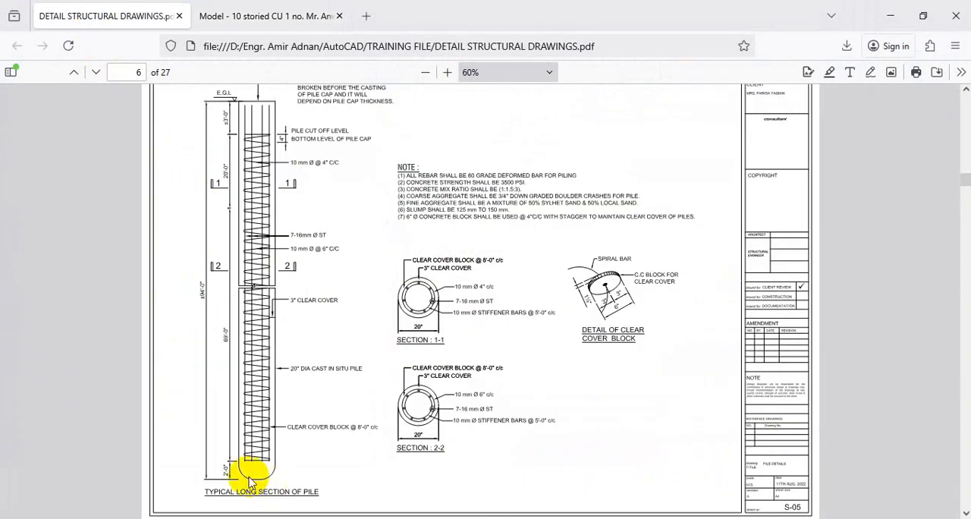
{"action": "left_click", "coordinate": [891, 15]}
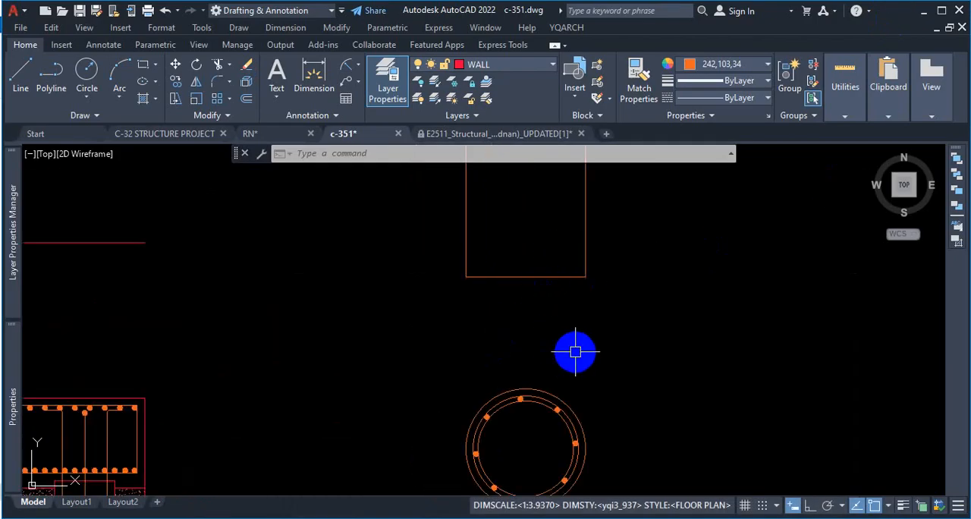
{"action": "type", "text": "F"}
{"action": "key", "text": "Return"}
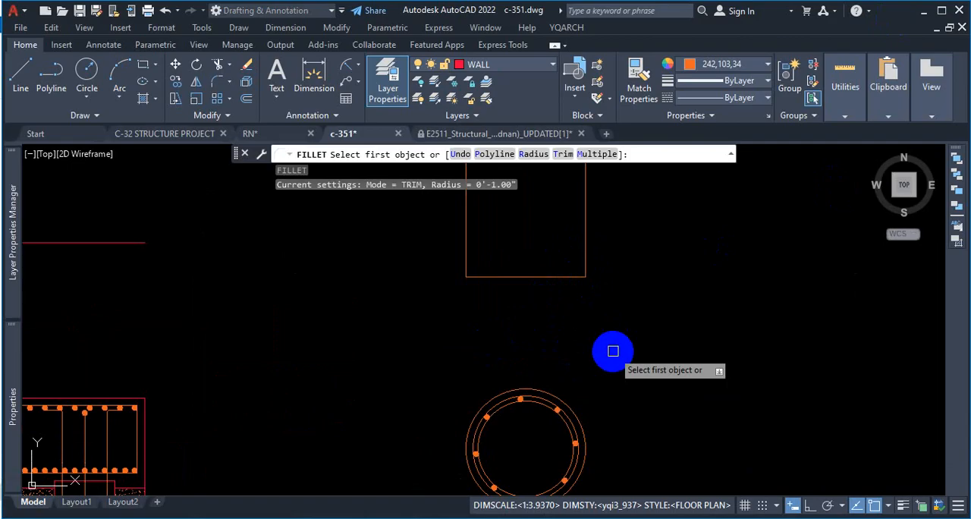
{"action": "left_click", "coordinate": [590, 227]}
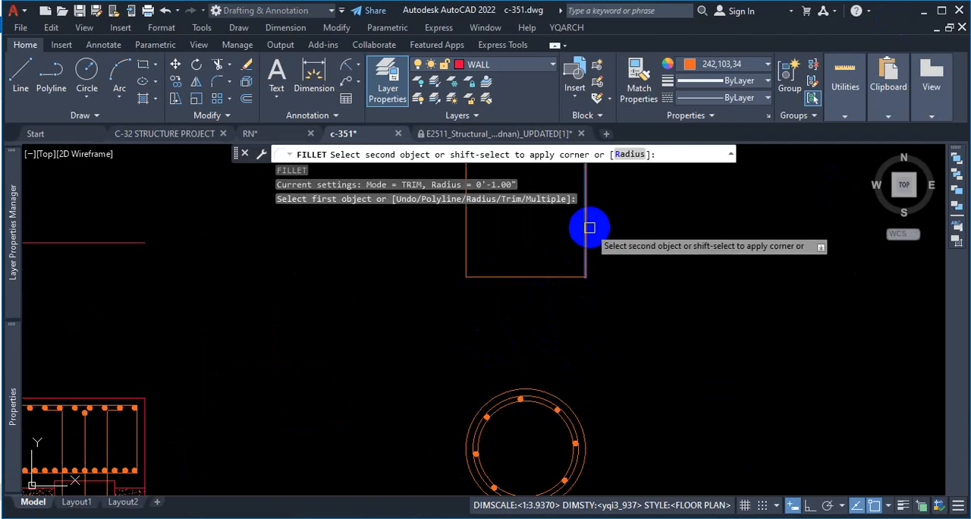
{"action": "left_click", "coordinate": [463, 242]}
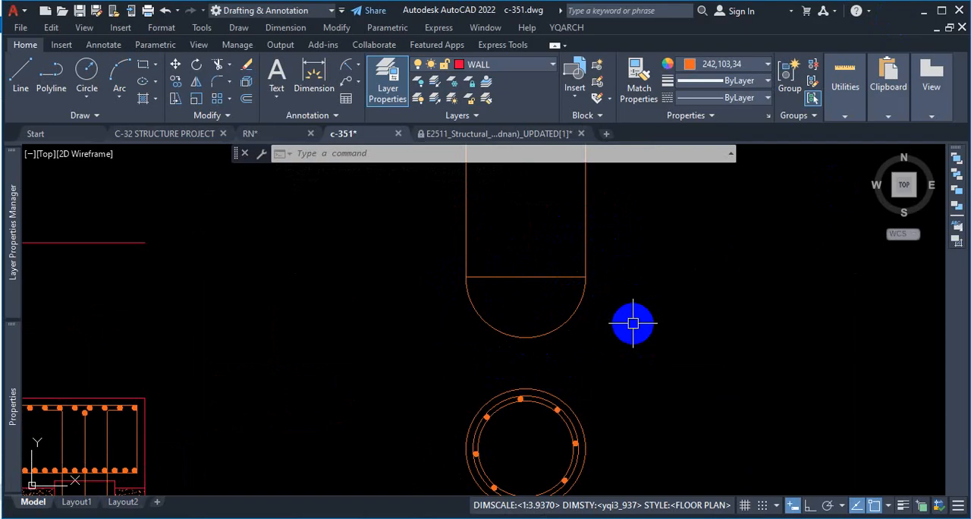
{"action": "scroll", "coordinate": [633, 323], "scroll_direction": "down", "scroll_amount": 5}
{"action": "scroll", "coordinate": [639, 343], "scroll_direction": "up", "scroll_amount": 5}
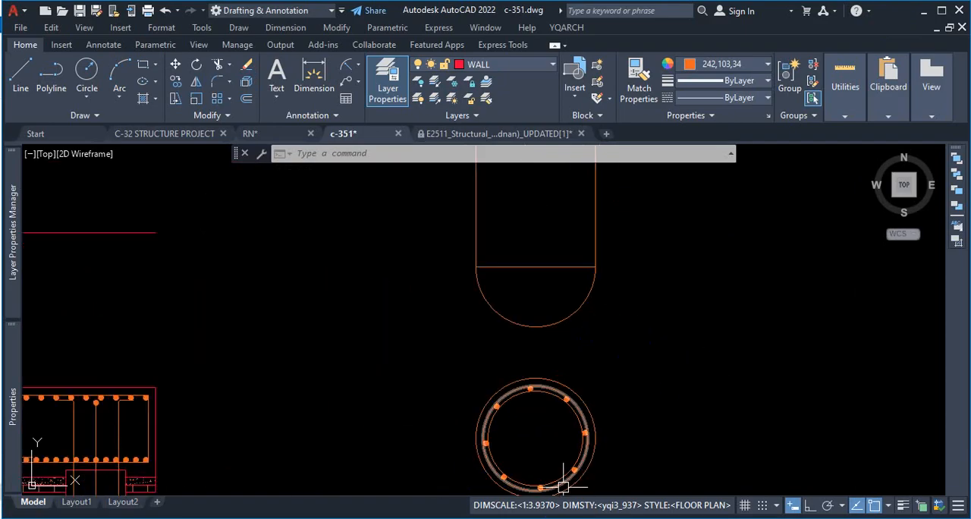
Step: Switch to the browser and examine the pile spiral at 280% zoom in the 10 storied PDF and 150% in the structural PDF
{"action": "key", "text": "alt+Tab"}
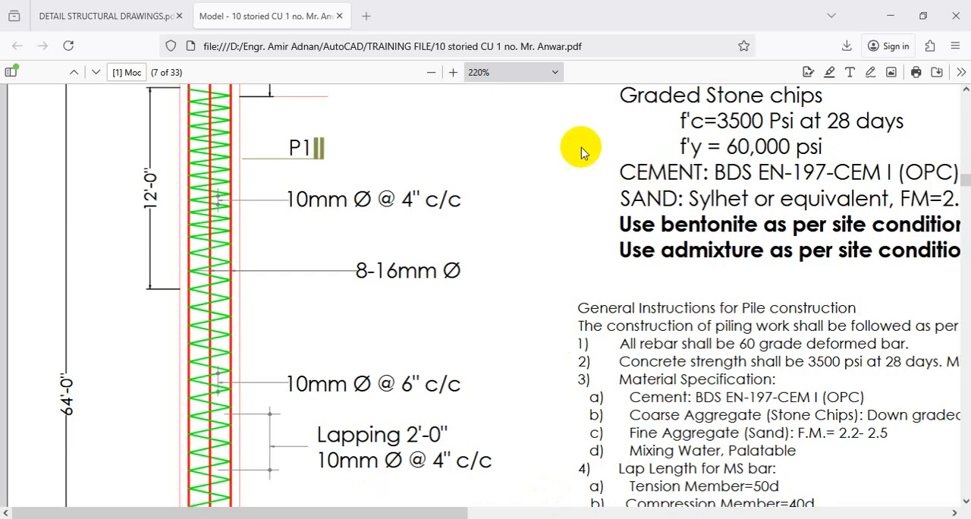
{"action": "left_click", "coordinate": [453, 72]}
{"action": "left_click", "coordinate": [453, 72]}
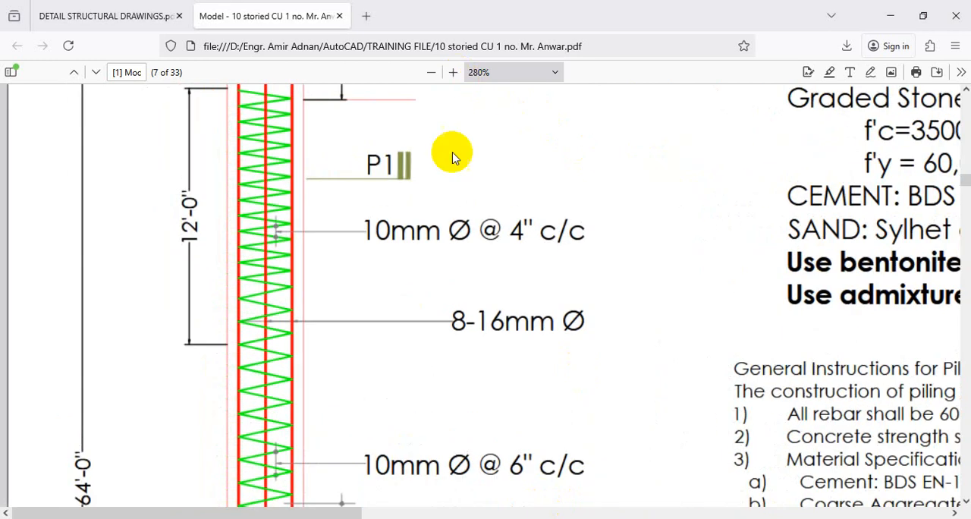
{"action": "left_click", "coordinate": [130, 17]}
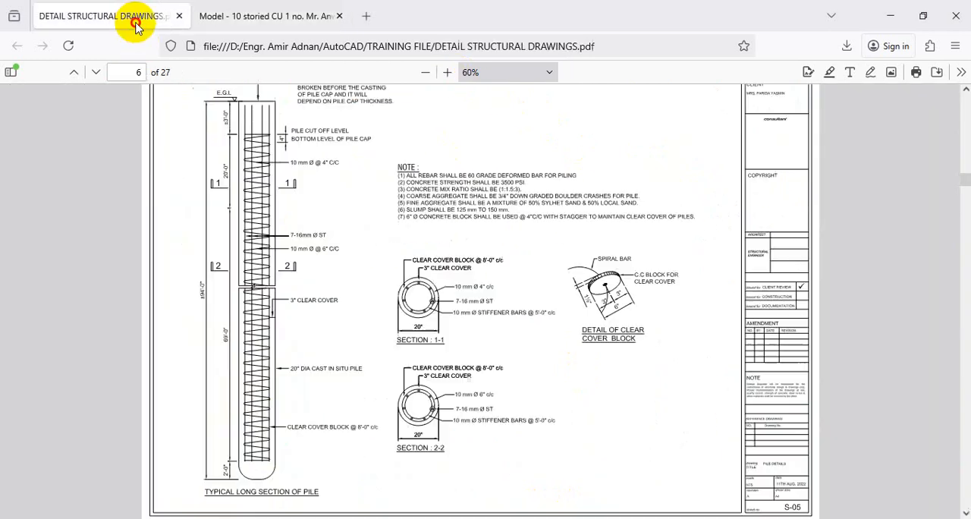
{"action": "left_click", "coordinate": [449, 73]}
{"action": "left_click", "coordinate": [449, 72]}
{"action": "left_click", "coordinate": [449, 73]}
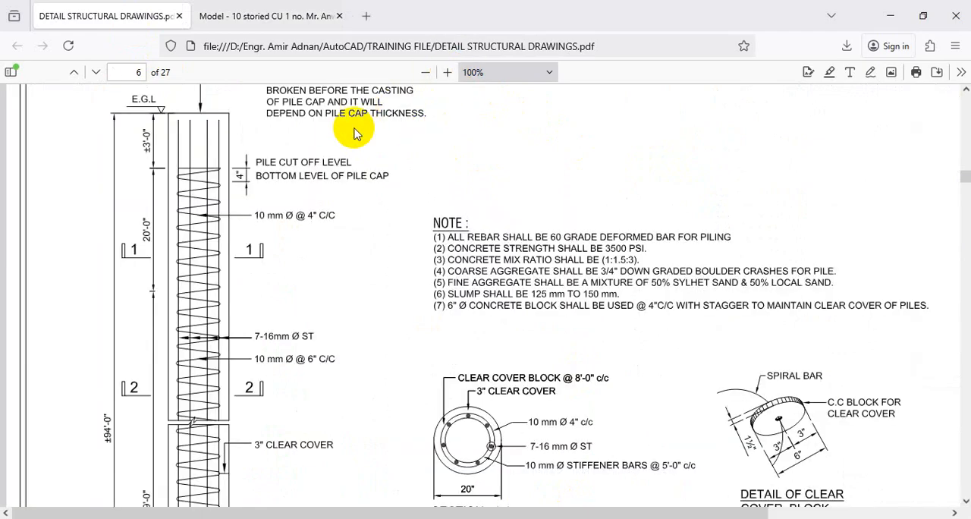
{"action": "scroll", "coordinate": [293, 253], "scroll_direction": "down", "scroll_amount": 2}
{"action": "left_click", "coordinate": [448, 72]}
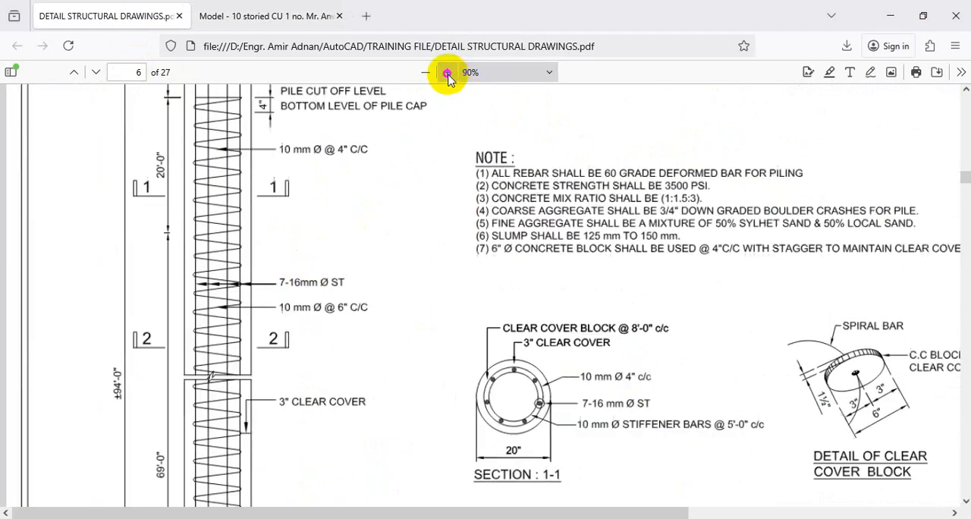
{"action": "left_click", "coordinate": [448, 73]}
{"action": "left_click", "coordinate": [448, 73]}
{"action": "left_click", "coordinate": [449, 73]}
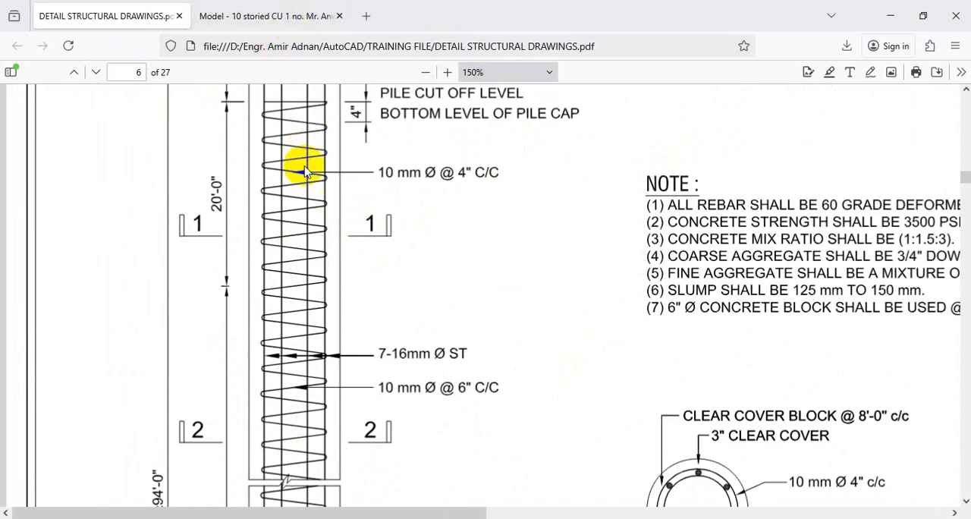
Step: Trace the rounded spiral turns beside the 10 mm Ø @ 4" C/C label with a temporary stroke and clear it
{"action": "key", "text": "ctrl+1"}
{"action": "left_click", "coordinate": [265, 181]}
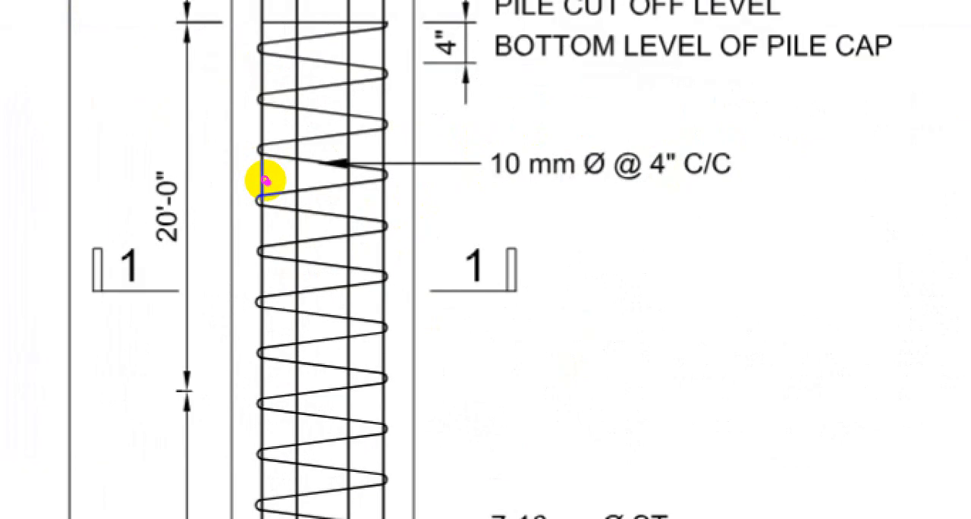
{"action": "mouse_move", "coordinate": [275, 198]}
{"action": "left_mouse_down"}
{"action": "mouse_move", "coordinate": [308, 173]}
{"action": "mouse_move", "coordinate": [278, 140]}
{"action": "left_mouse_up"}
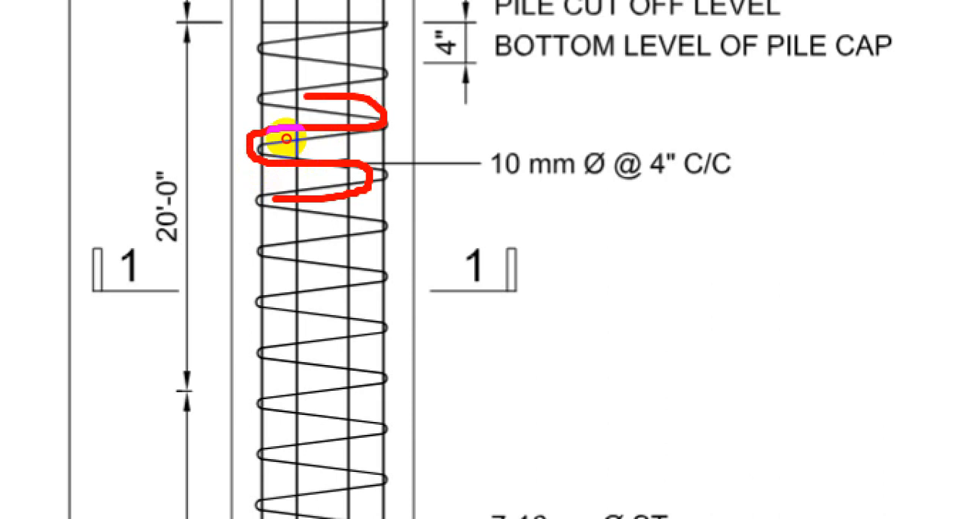
{"action": "key", "text": "Escape"}
Step: Examine the zigzag spiral in the 12'-0" zone of the 10 storied building PDF at 430% zoom
{"action": "left_click", "coordinate": [317, 21]}
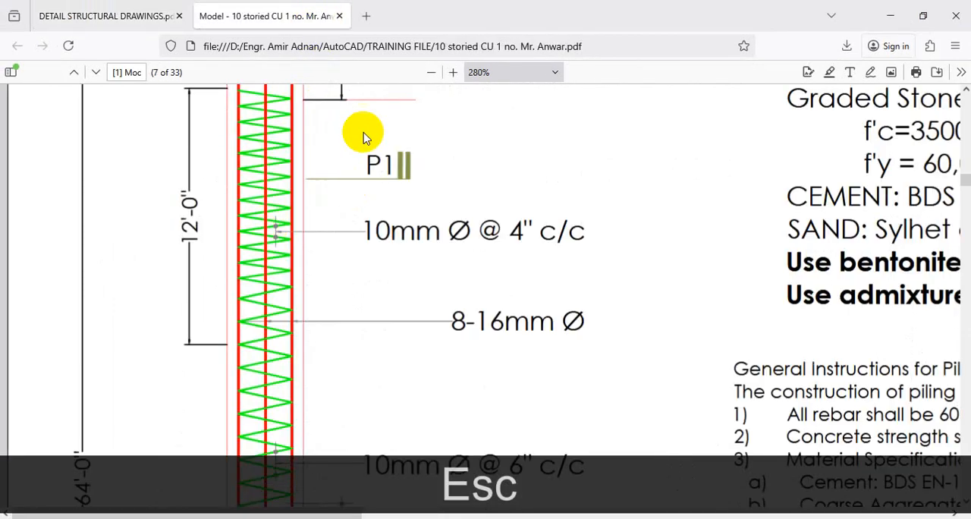
{"action": "left_click", "coordinate": [453, 72]}
{"action": "left_click", "coordinate": [453, 72]}
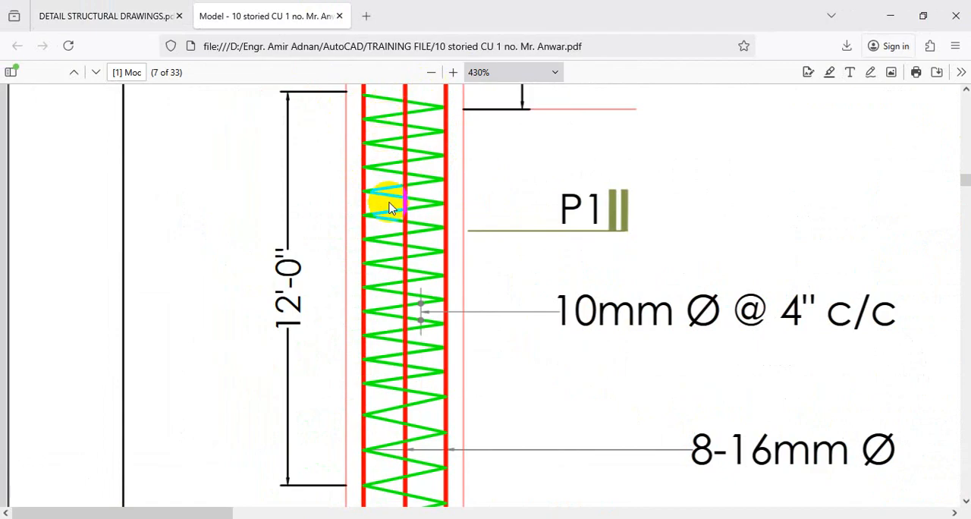
Step: Compare the rounded spiral in the structural drawings PDF with the zigzag spiral in the 10 storied building PDF
{"action": "left_click", "coordinate": [99, 16]}
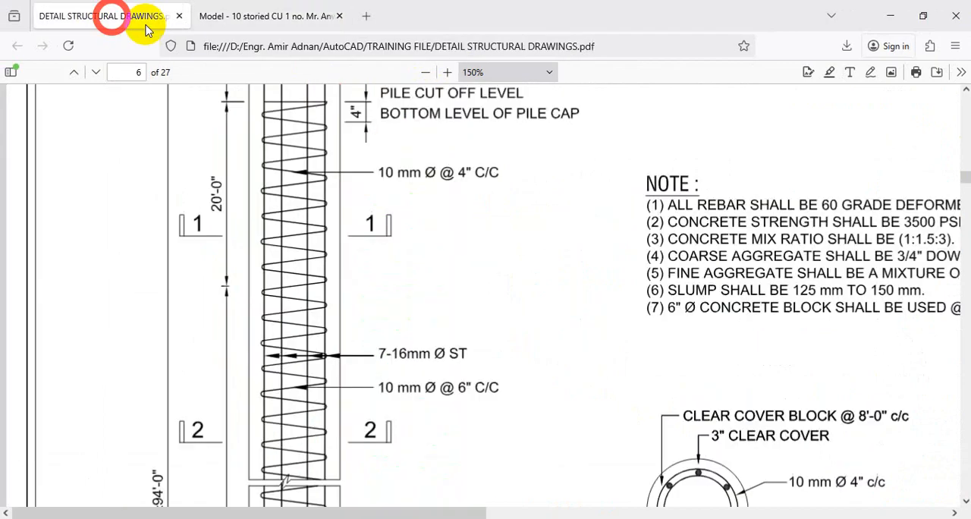
{"action": "left_click", "coordinate": [250, 16]}
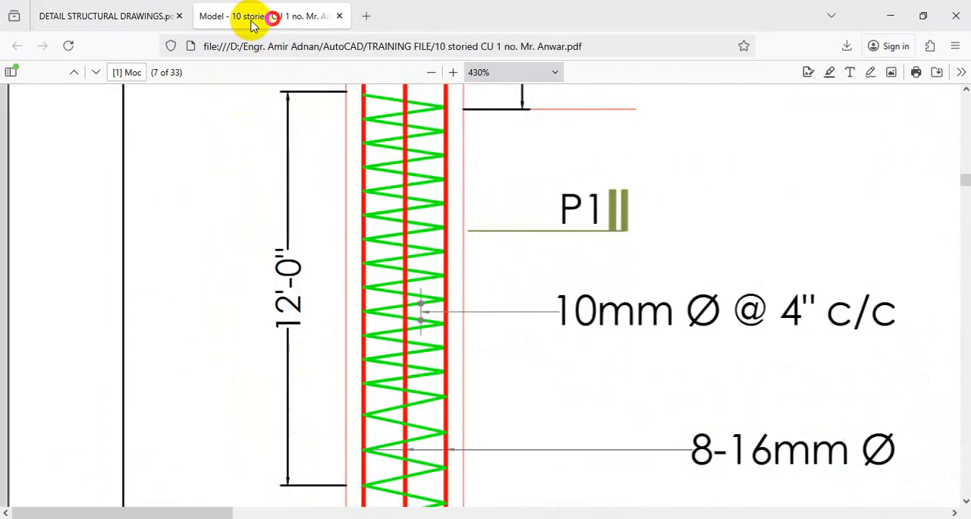
{"action": "left_click", "coordinate": [165, 16]}
{"action": "left_click", "coordinate": [262, 16]}
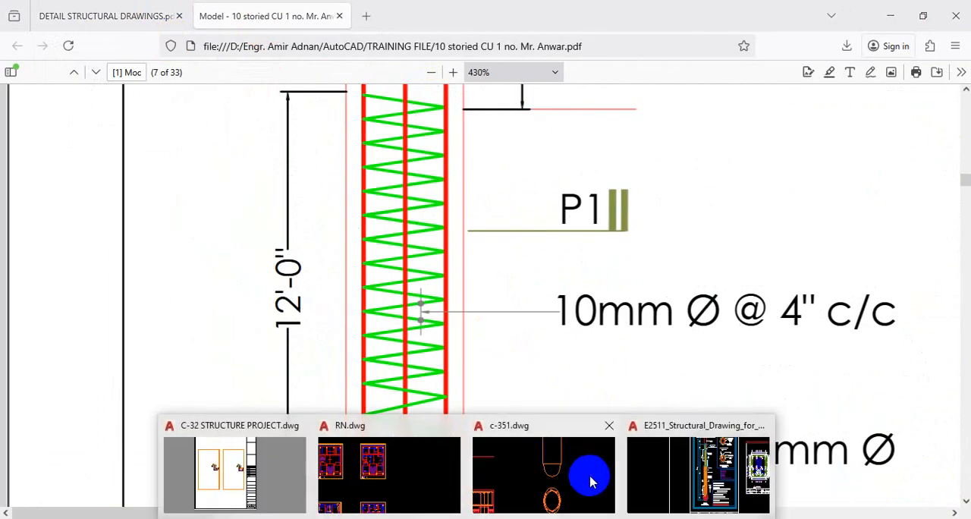
Step: Switch to the E2511 structural drawing in AutoCAD and examine the pile's spiral above the break lines
{"action": "left_click", "coordinate": [679, 462]}
{"action": "scroll", "coordinate": [569, 315], "scroll_direction": "up", "scroll_amount": 5}
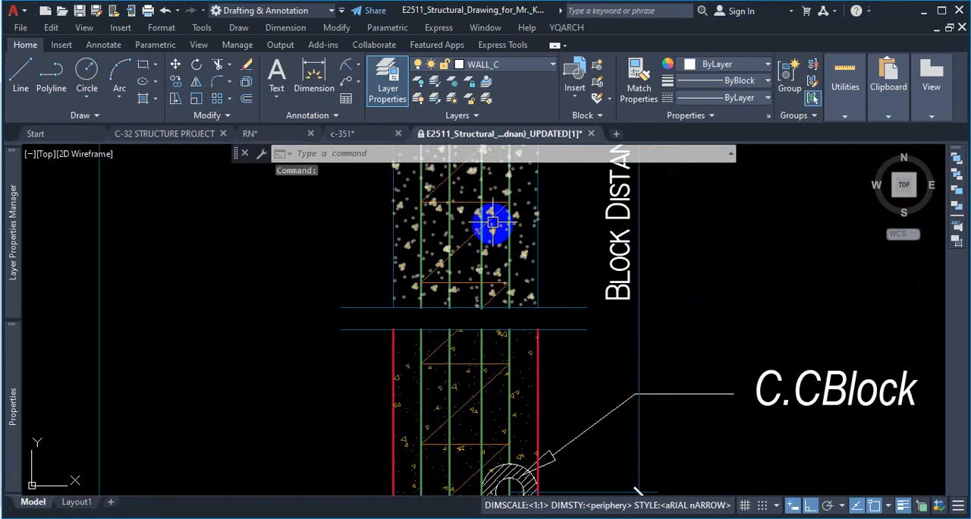
{"action": "scroll", "coordinate": [506, 264], "scroll_direction": "down", "scroll_amount": 2}
{"action": "scroll", "coordinate": [528, 199], "scroll_direction": "up", "scroll_amount": 3}
{"action": "scroll", "coordinate": [531, 216], "scroll_direction": "down", "scroll_amount": 3}
{"action": "scroll", "coordinate": [554, 304], "scroll_direction": "up", "scroll_amount": 2}
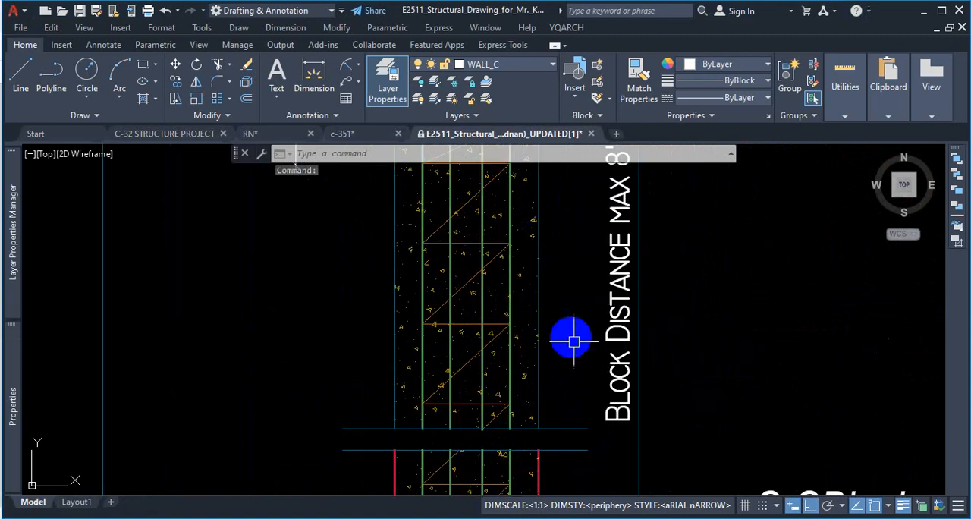
Step: Trace one horizontal and one diagonal spiral segment with temporary strokes over the magnified pile and clear them
{"action": "key", "text": "ctrl+1"}
{"action": "left_click_drag", "start_coordinate": [356, 271], "coordinate": [555, 271]}
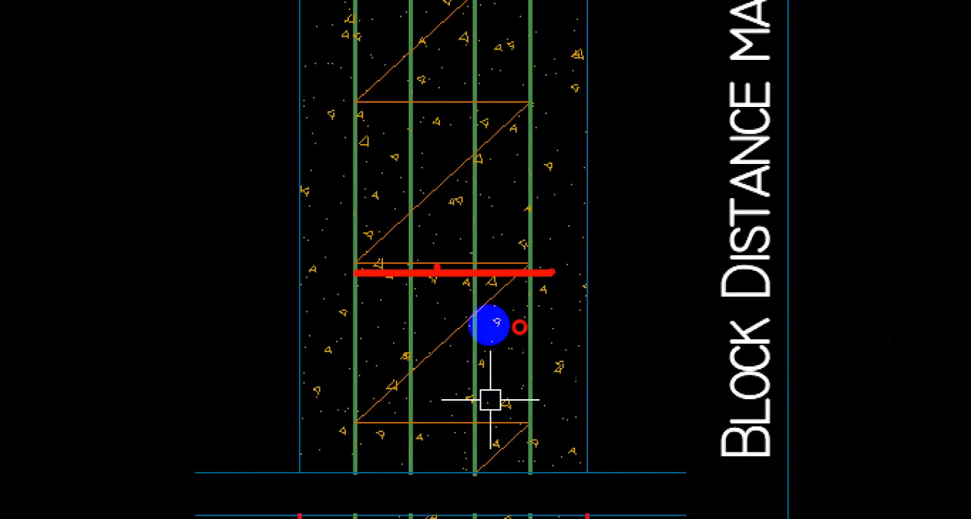
{"action": "left_click_drag", "start_coordinate": [355, 264], "coordinate": [543, 115]}
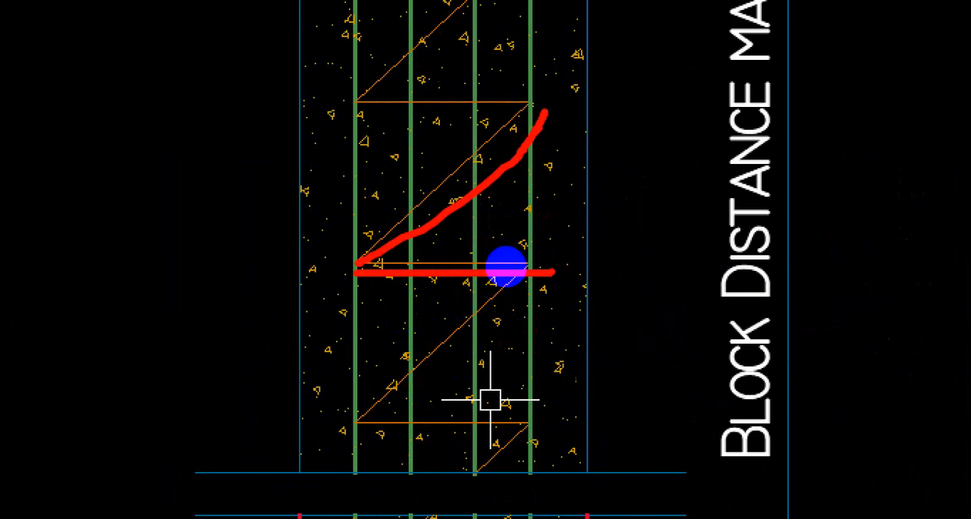
{"action": "key", "text": "Escape"}
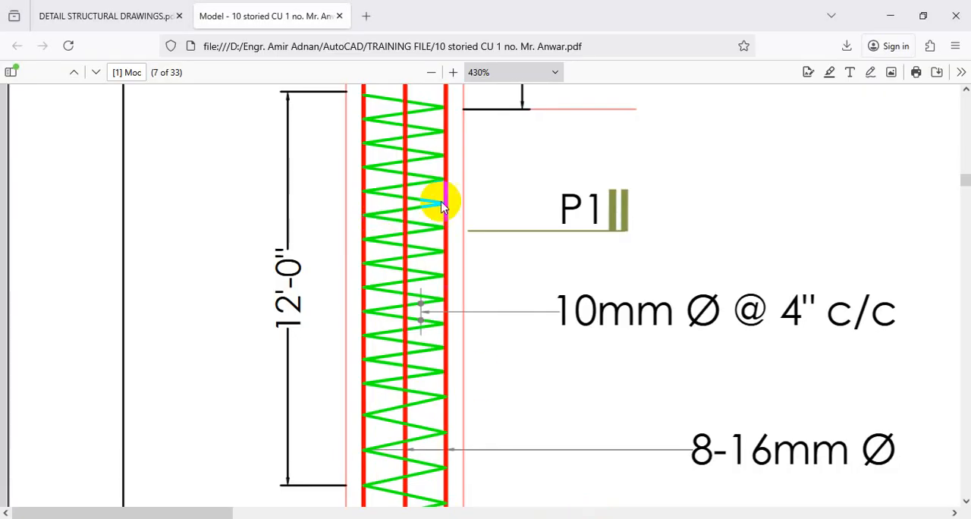
Step: Review the rounded spiral in the structural drawings PDF once more and return to the c-351 drawing in AutoCAD
{"action": "left_click", "coordinate": [103, 15]}
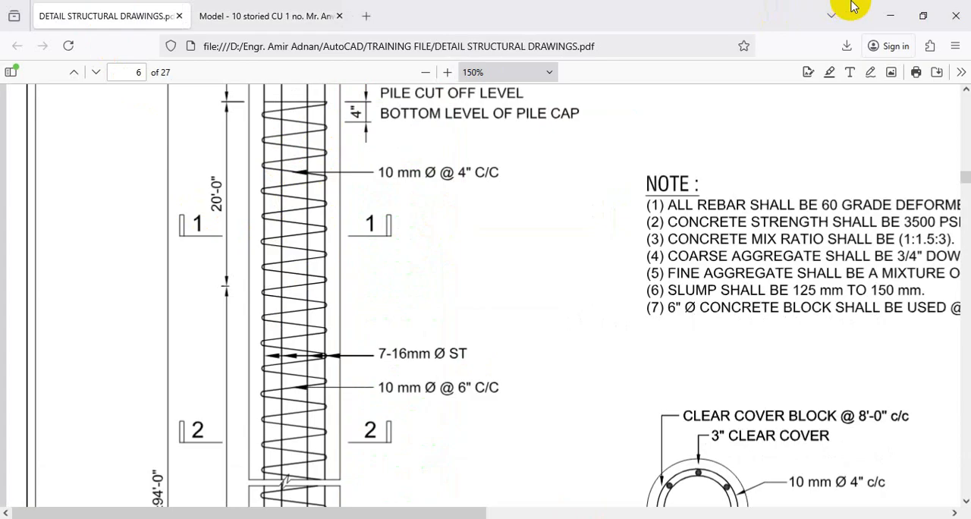
{"action": "left_click", "coordinate": [890, 16]}
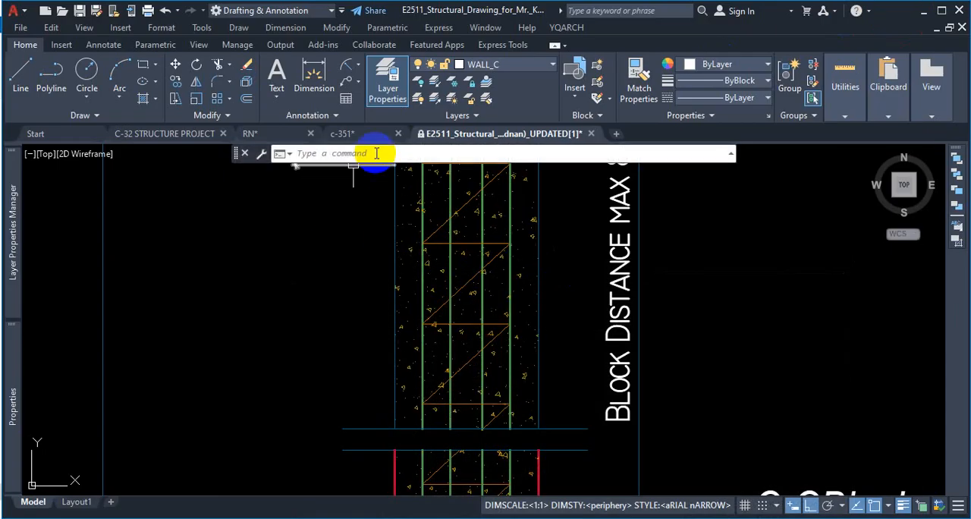
{"action": "left_click", "coordinate": [203, 134]}
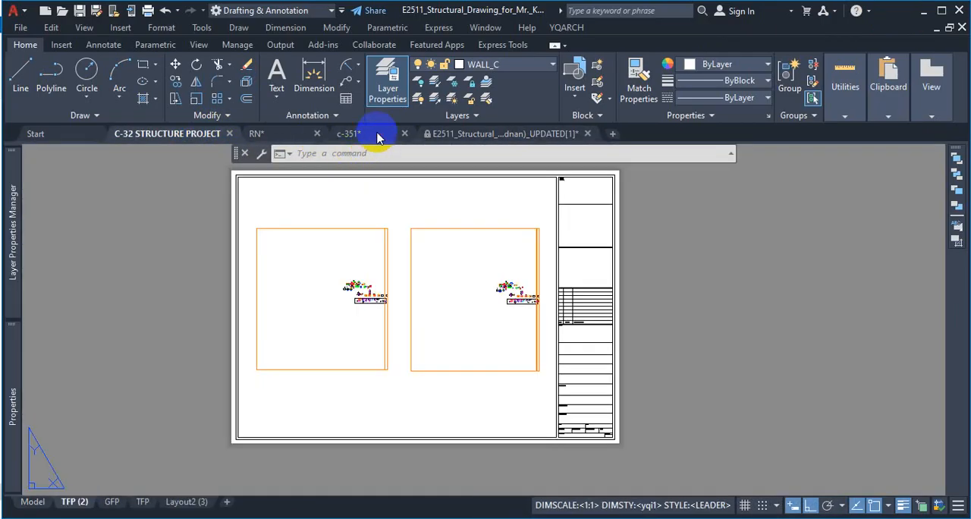
{"action": "left_click", "coordinate": [348, 134]}
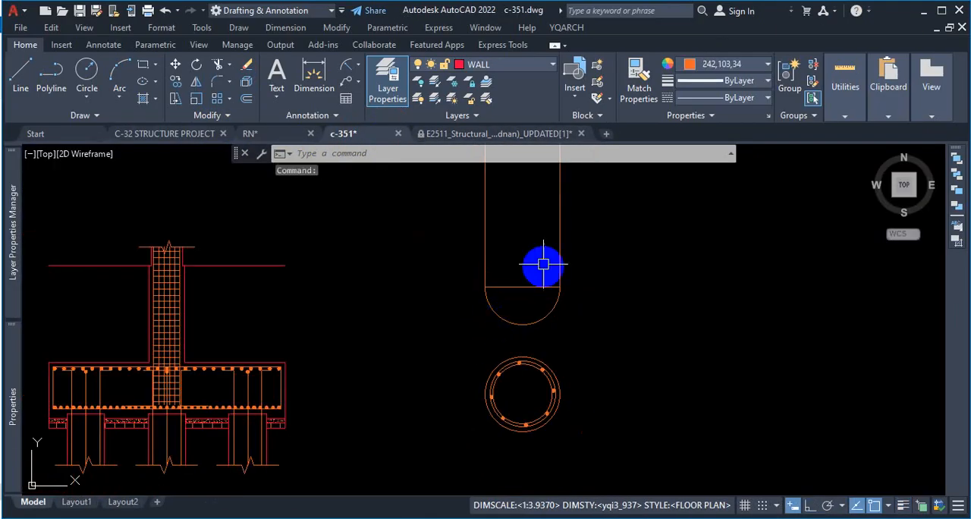
Step: Switch to the structural drawings PDF and examine where the spiral ends above the rounded pile bottom in the typical long section
{"action": "key", "text": "alt+Tab"}
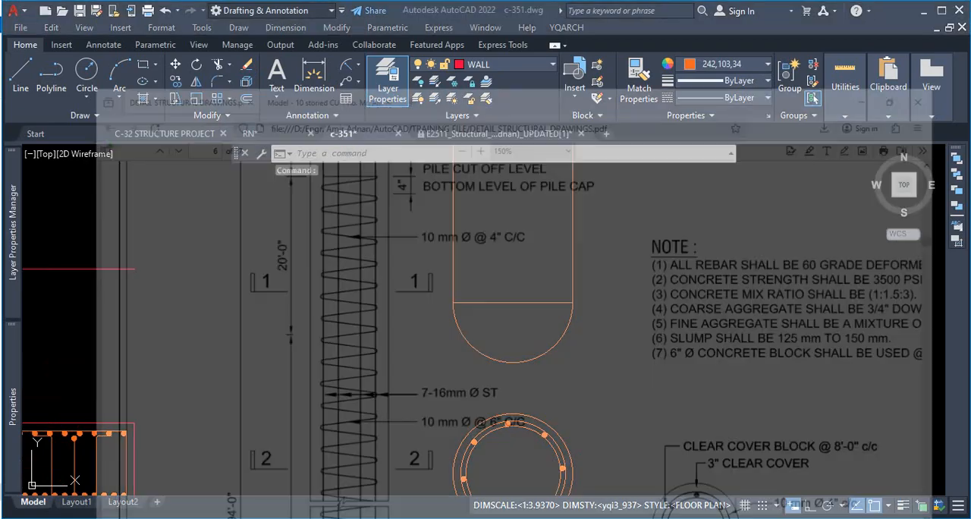
{"action": "scroll", "coordinate": [382, 315], "scroll_direction": "down", "scroll_amount": 3}
{"action": "scroll", "coordinate": [382, 315], "scroll_direction": "down", "scroll_amount": 4}
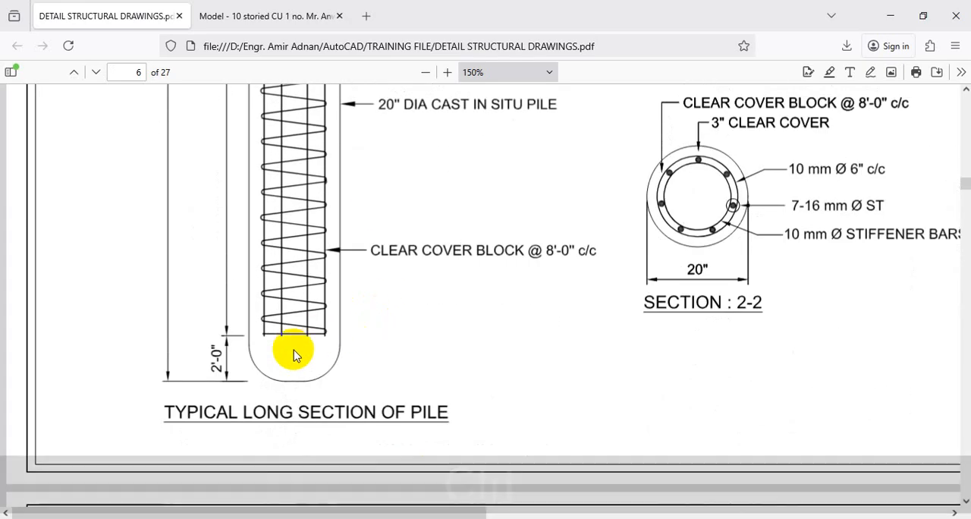
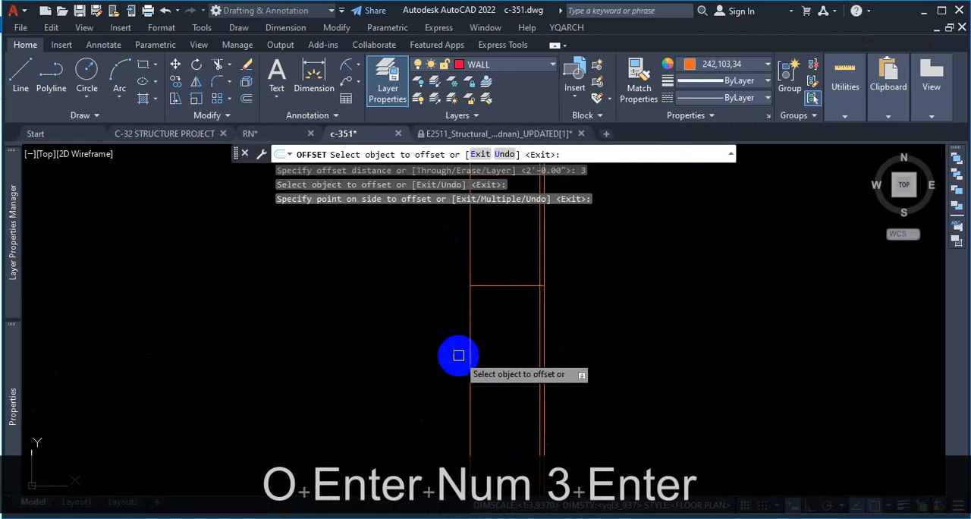
Step: Offset the pile's left side line 3" inward to mark the clear cover
{"action": "left_click", "coordinate": [470, 339]}
{"action": "left_click", "coordinate": [552, 341]}
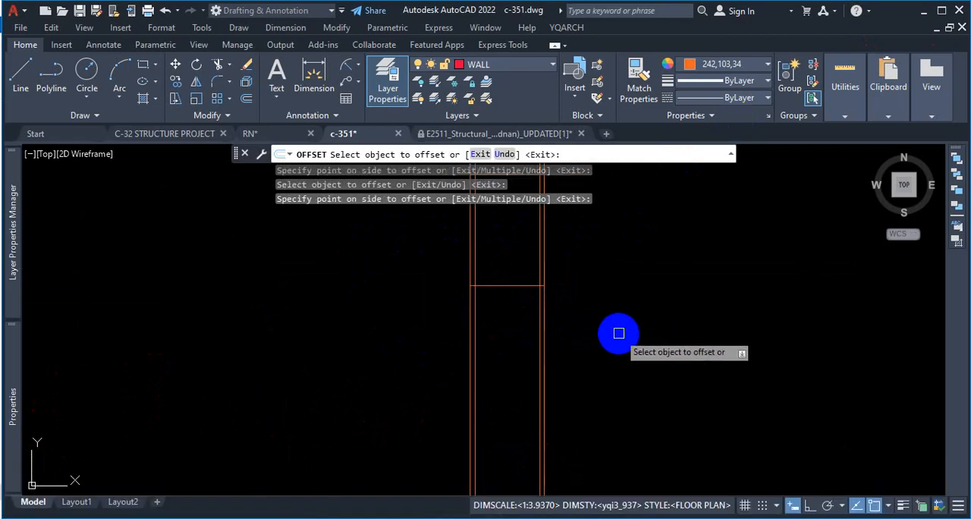
{"action": "key", "text": "Escape"}
Step: Examine the pile's long section in c-351 from the rounded bottom up to the top zones
{"action": "scroll", "coordinate": [524, 322], "scroll_direction": "down", "scroll_amount": 3}
{"action": "scroll", "coordinate": [532, 392], "scroll_direction": "up", "scroll_amount": 4}
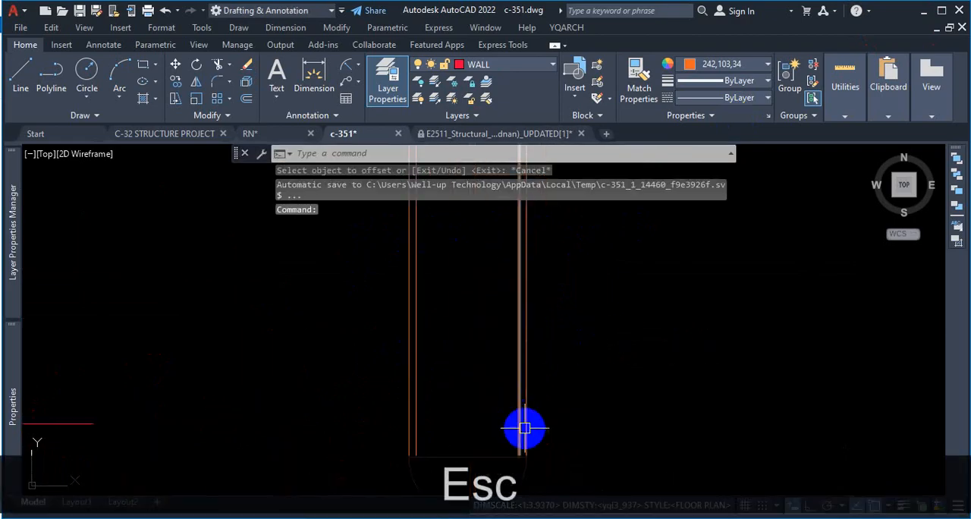
{"action": "scroll", "coordinate": [505, 437], "scroll_direction": "up", "scroll_amount": 2}
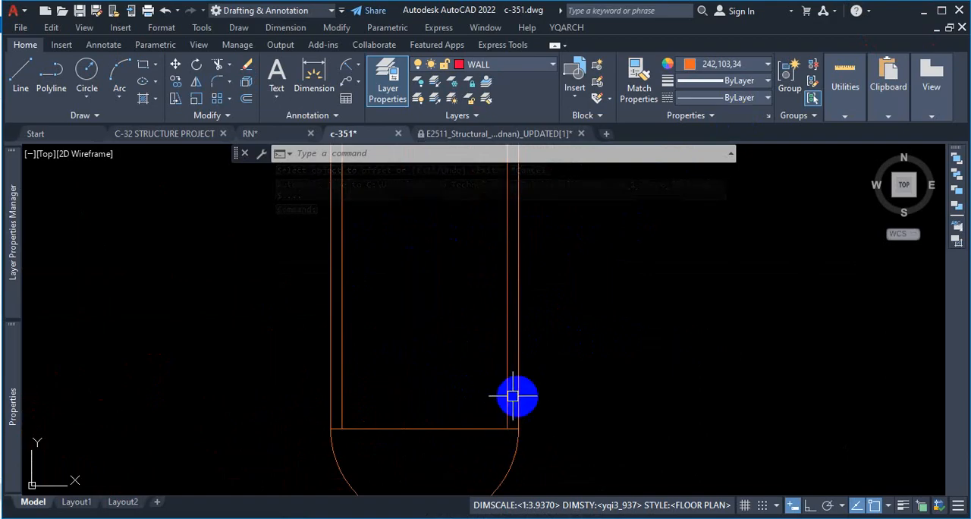
{"action": "scroll", "coordinate": [524, 396], "scroll_direction": "down", "scroll_amount": 4}
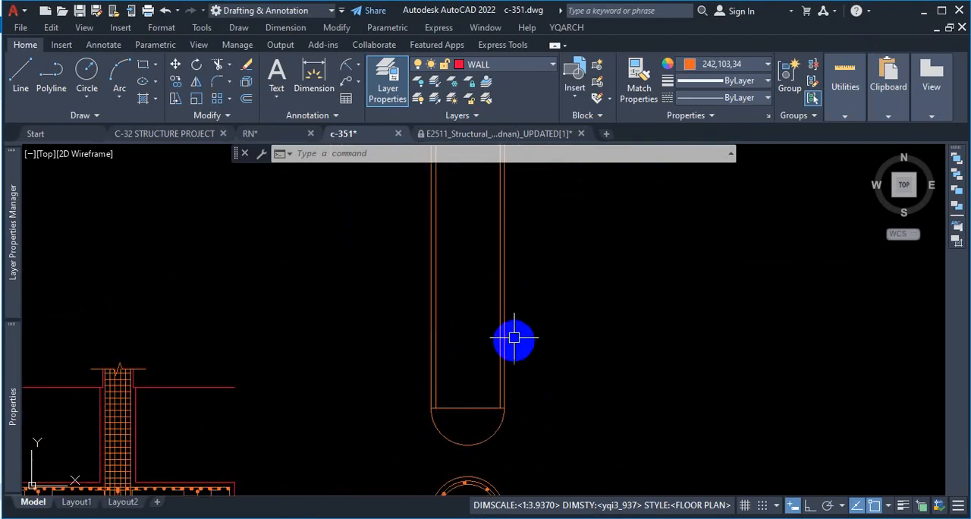
{"action": "scroll", "coordinate": [485, 405], "scroll_direction": "down", "scroll_amount": 2}
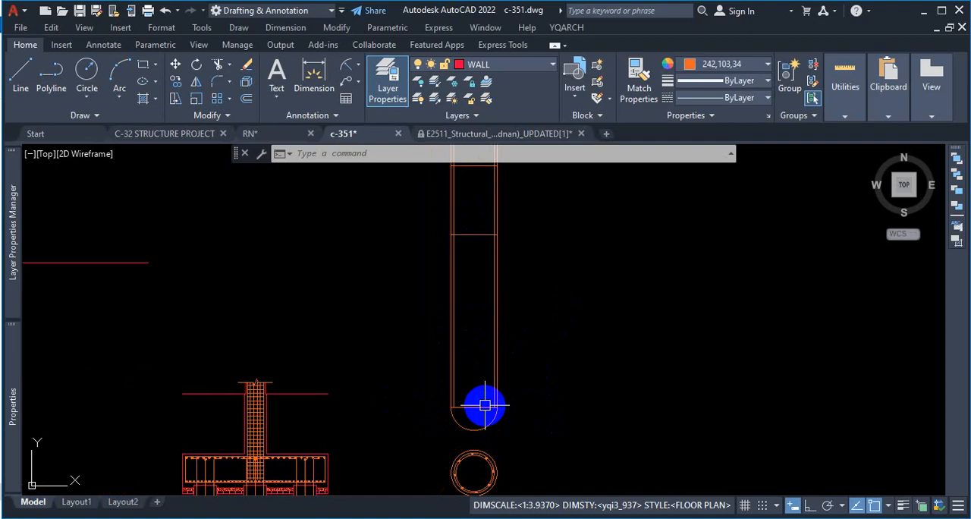
{"action": "scroll", "coordinate": [485, 410], "scroll_direction": "down", "scroll_amount": 4}
{"action": "scroll", "coordinate": [473, 313], "scroll_direction": "up", "scroll_amount": 2}
{"action": "scroll", "coordinate": [487, 309], "scroll_direction": "down", "scroll_amount": 4}
{"action": "scroll", "coordinate": [510, 398], "scroll_direction": "up", "scroll_amount": 2}
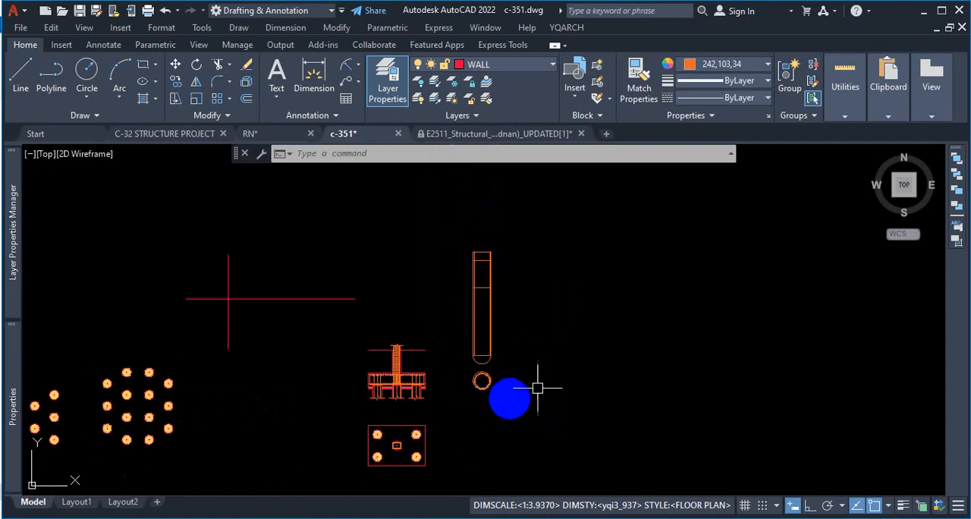
{"action": "scroll", "coordinate": [481, 383], "scroll_direction": "up", "scroll_amount": 2}
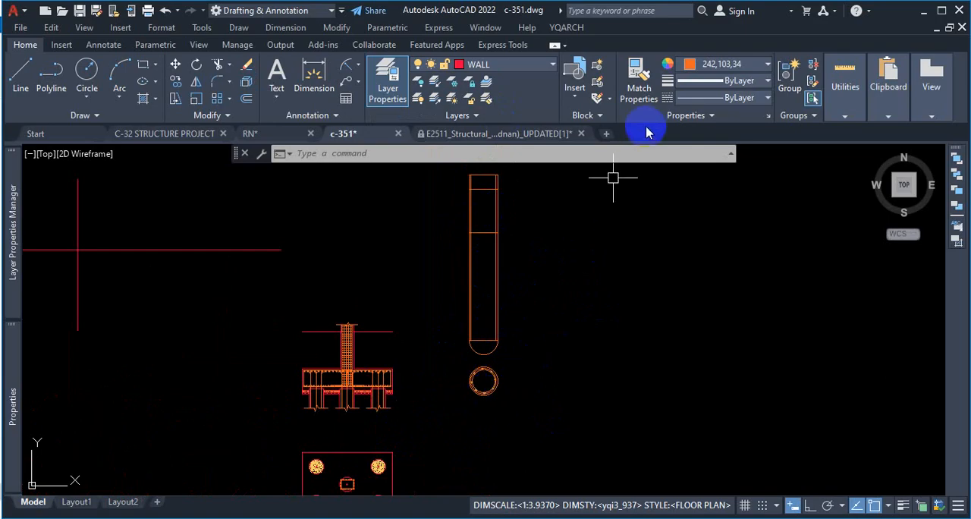
{"action": "scroll", "coordinate": [489, 387], "scroll_direction": "up", "scroll_amount": 2}
{"action": "scroll", "coordinate": [530, 396], "scroll_direction": "down", "scroll_amount": 4}
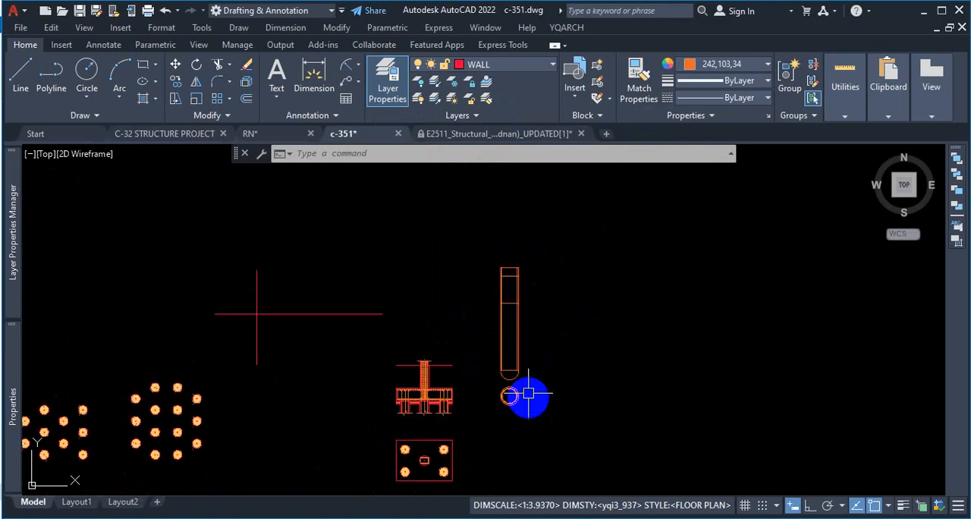
{"action": "scroll", "coordinate": [512, 290], "scroll_direction": "up", "scroll_amount": 2}
{"action": "scroll", "coordinate": [516, 334], "scroll_direction": "up", "scroll_amount": 3}
{"action": "scroll", "coordinate": [531, 353], "scroll_direction": "down", "scroll_amount": 2}
{"action": "scroll", "coordinate": [534, 228], "scroll_direction": "up", "scroll_amount": 2}
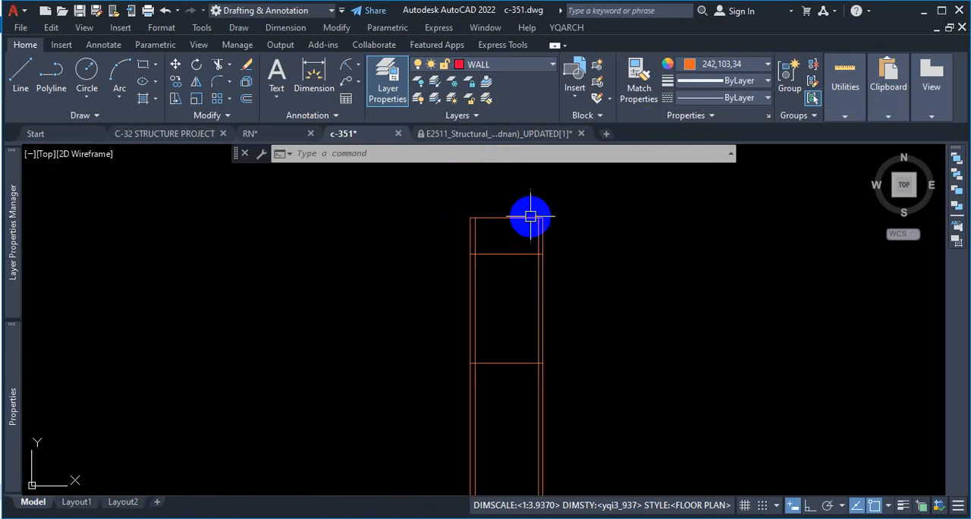
{"action": "scroll", "coordinate": [554, 245], "scroll_direction": "up", "scroll_amount": 2}
{"action": "scroll", "coordinate": [555, 250], "scroll_direction": "down", "scroll_amount": 3}
{"action": "scroll", "coordinate": [559, 281], "scroll_direction": "up", "scroll_amount": 3}
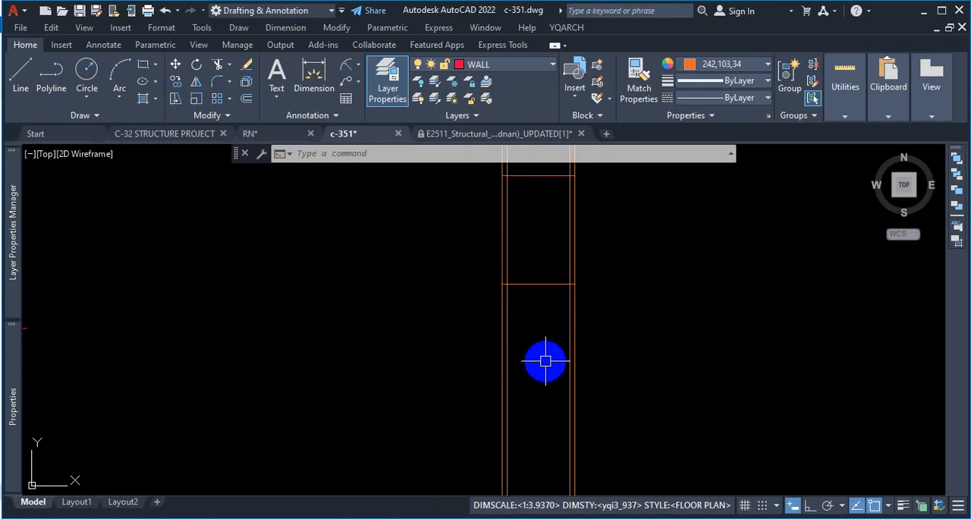
Step: Delete the horizontal line across the pile where the rounded bottom begins
{"action": "scroll", "coordinate": [553, 283], "scroll_direction": "down", "scroll_amount": 2}
{"action": "scroll", "coordinate": [536, 402], "scroll_direction": "up", "scroll_amount": 4}
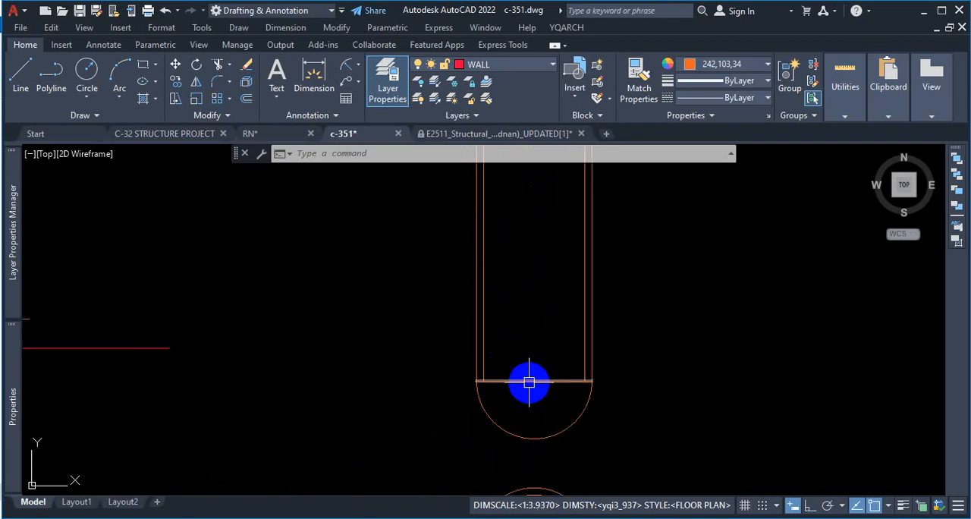
{"action": "scroll", "coordinate": [481, 392], "scroll_direction": "up", "scroll_amount": 1}
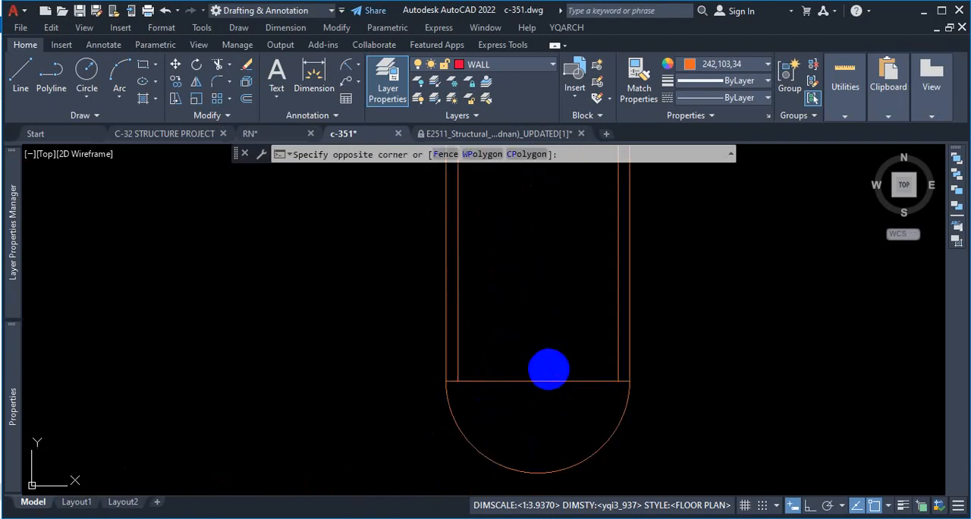
{"action": "left_click", "coordinate": [524, 402]}
{"action": "key", "text": "Delete"}
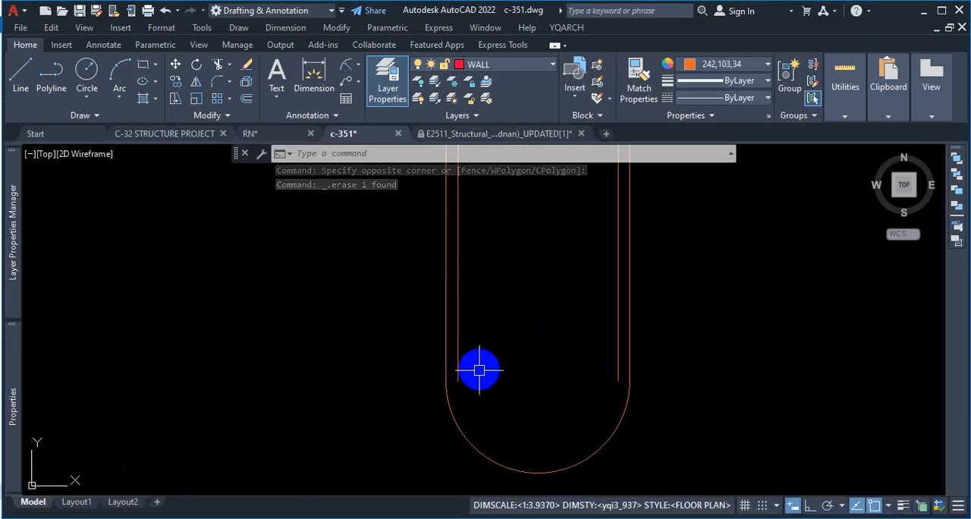
Step: Draw a short horizontal line ending on the right inner line just above its lower end, entering 2 as the first-point distance
{"action": "left_click", "coordinate": [20, 76]}
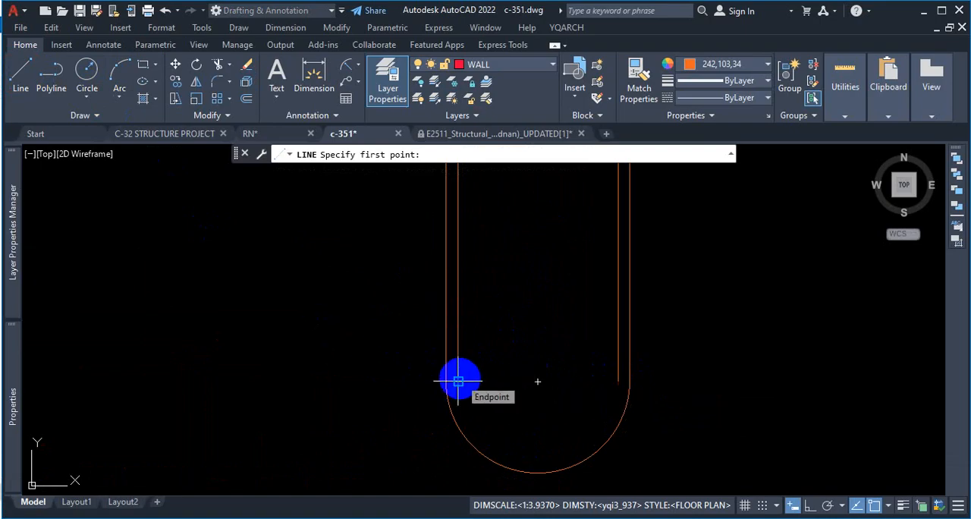
{"action": "scroll", "coordinate": [458, 381], "scroll_direction": "up", "scroll_amount": 2}
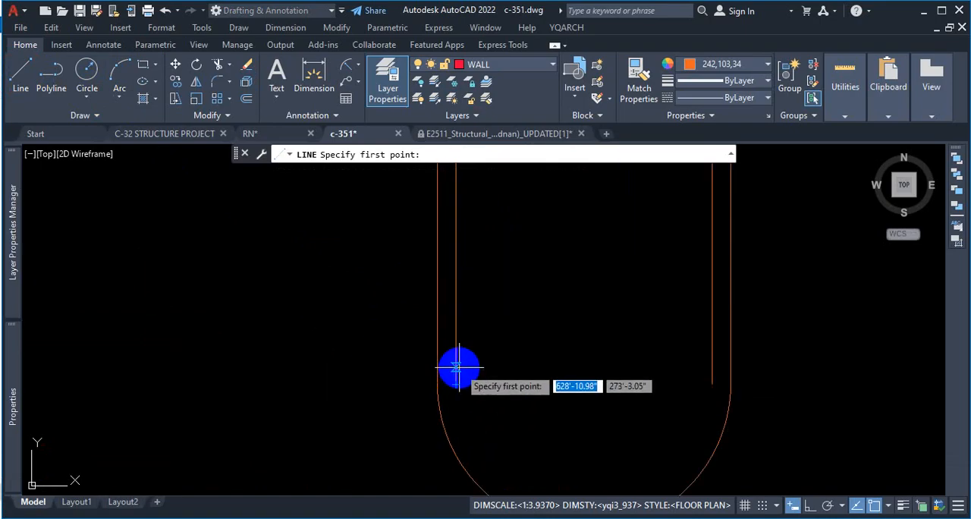
{"action": "type", "text": "2"}
{"action": "key", "text": "Return"}
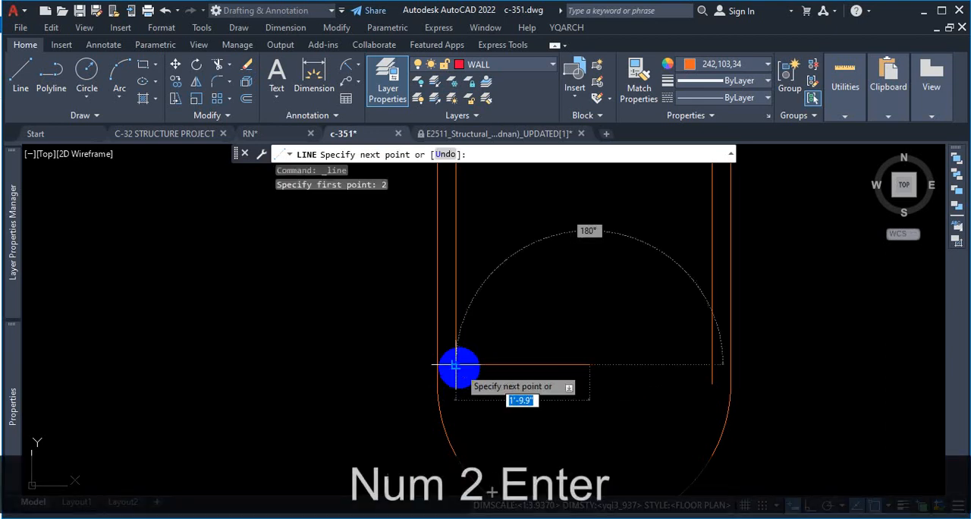
{"action": "left_click", "coordinate": [713, 364]}
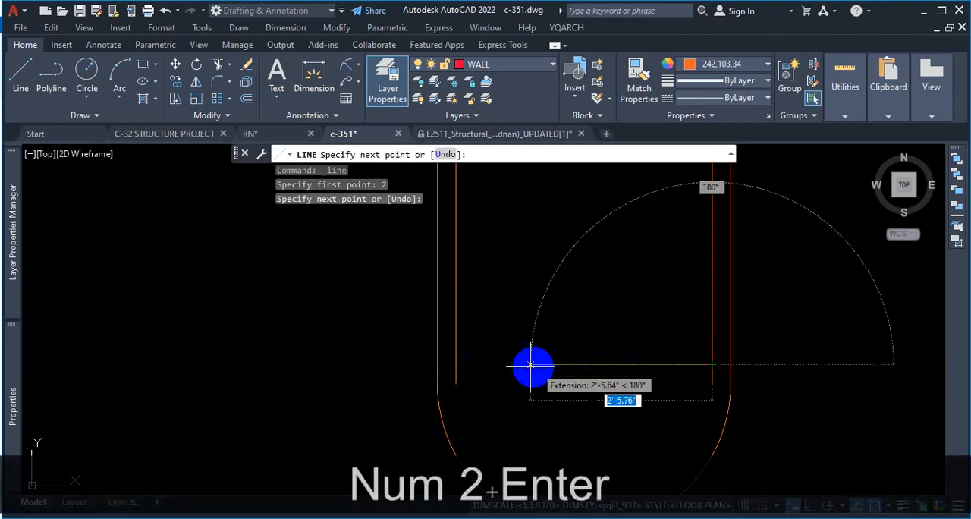
{"action": "key", "text": "Escape"}
Step: Stretch the short horizontal line's left end to meet the left inner line
{"action": "left_click", "coordinate": [633, 367]}
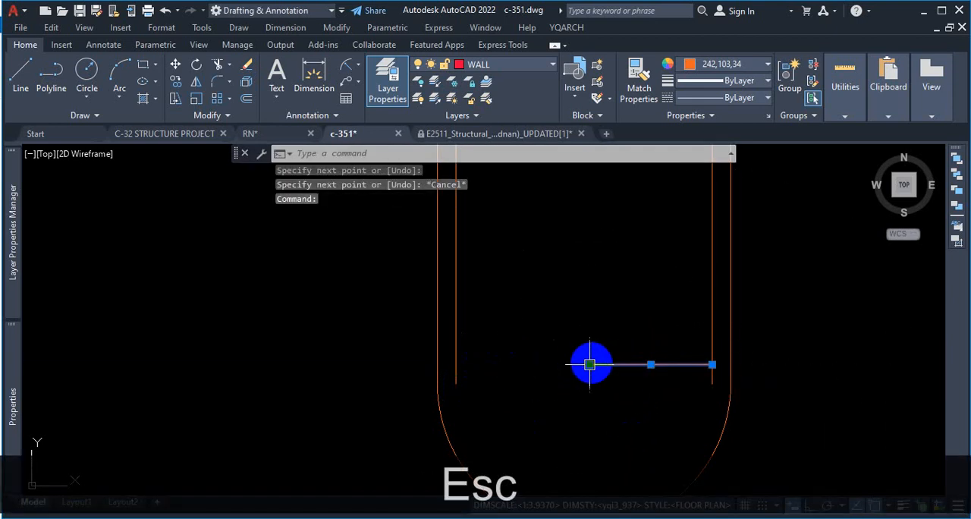
{"action": "left_click", "coordinate": [590, 364]}
{"action": "left_click", "coordinate": [455, 363]}
{"action": "key", "text": "Escape"}
{"action": "scroll", "coordinate": [580, 342], "scroll_direction": "down", "scroll_amount": 2}
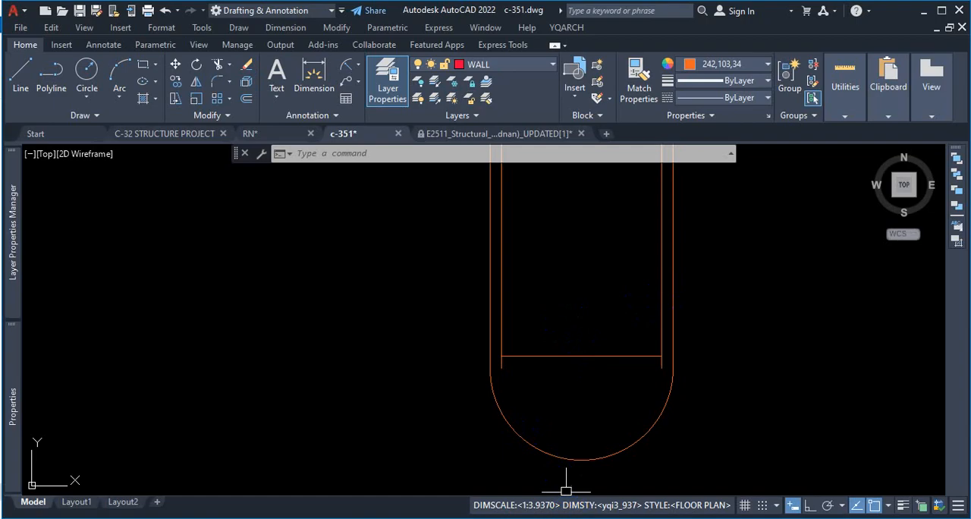
Step: Switch to the 10-storied building PDF in the browser and examine the pile's spiral spacing zones from the rounded bottom to the top
{"action": "left_click", "coordinate": [563, 518]}
{"action": "scroll", "coordinate": [713, 273], "scroll_direction": "up", "scroll_amount": 5}
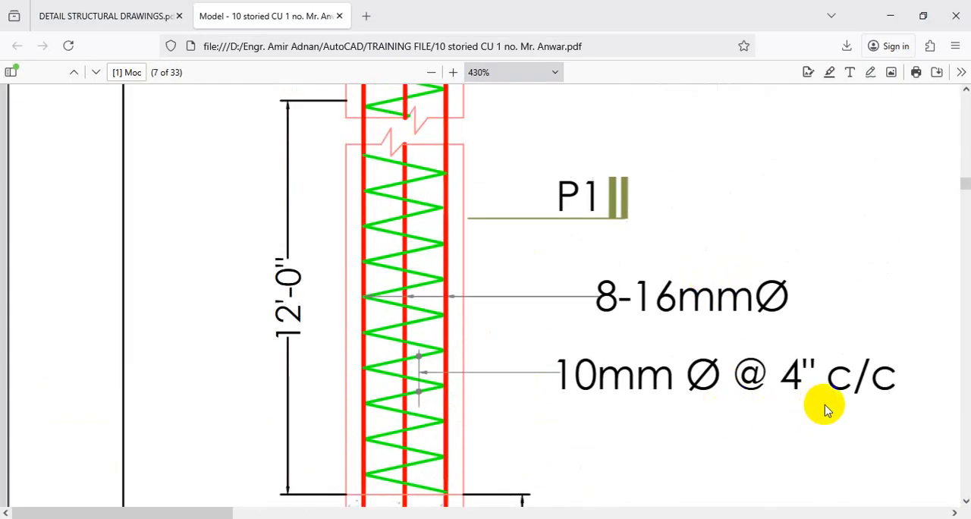
{"action": "scroll", "coordinate": [705, 390], "scroll_direction": "up", "scroll_amount": 6}
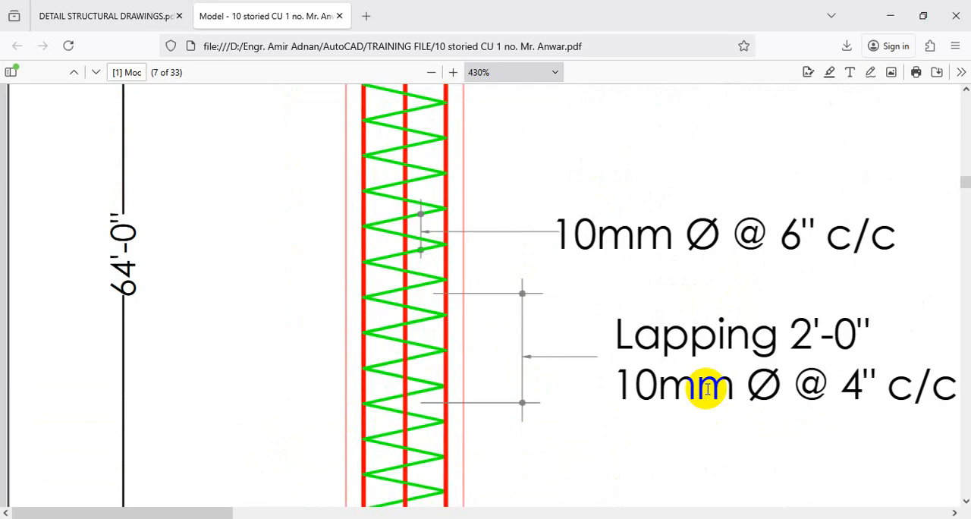
{"action": "scroll", "coordinate": [706, 390], "scroll_direction": "down", "scroll_amount": 5}
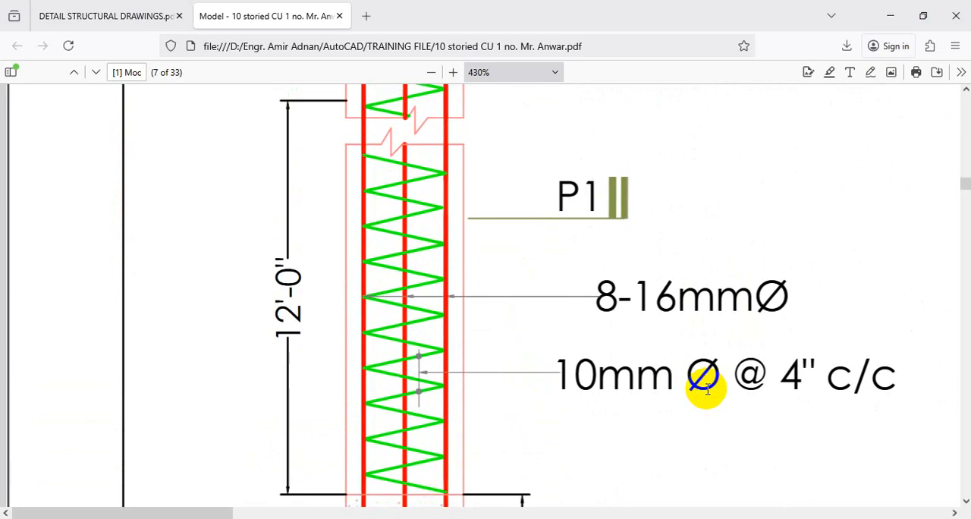
{"action": "scroll", "coordinate": [706, 390], "scroll_direction": "up", "scroll_amount": 2}
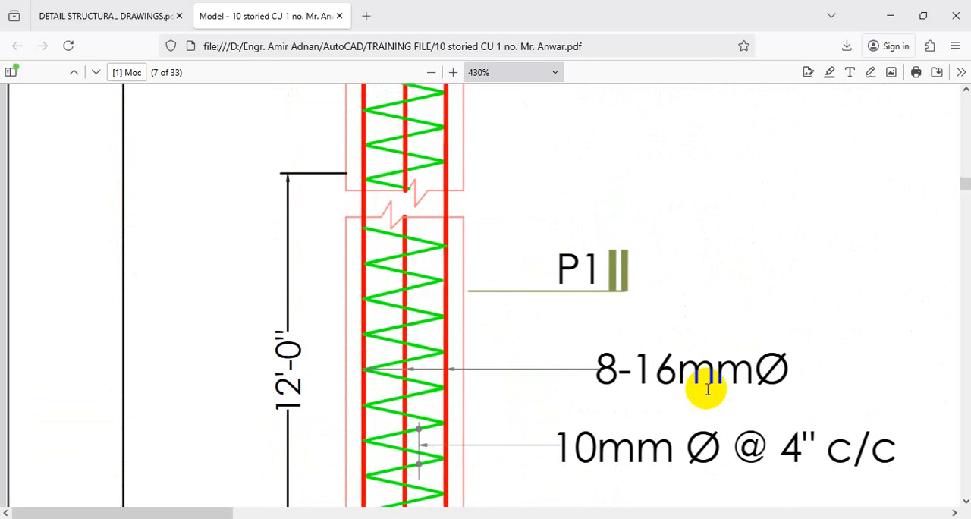
{"action": "left_click", "coordinate": [430, 72]}
{"action": "left_click", "coordinate": [430, 72]}
{"action": "left_click", "coordinate": [429, 72]}
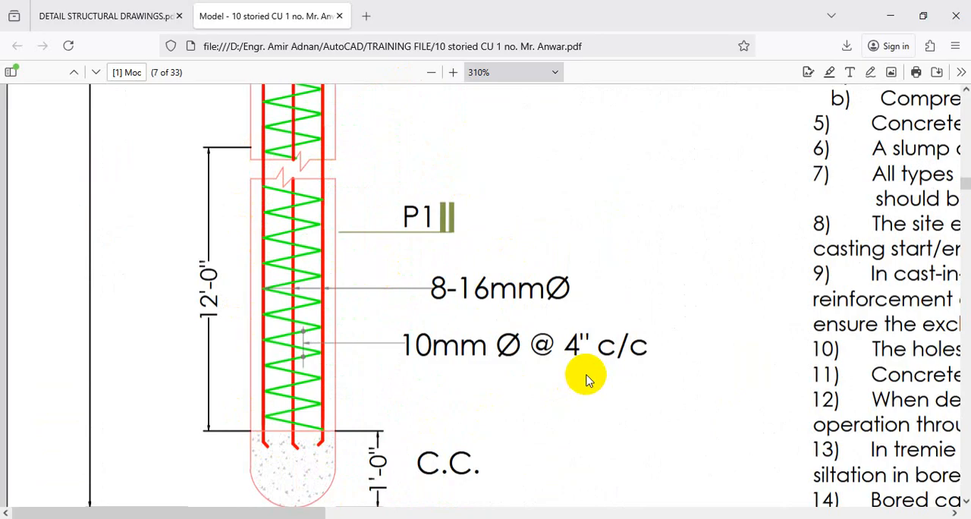
{"action": "scroll", "coordinate": [358, 325], "scroll_direction": "up", "scroll_amount": 6}
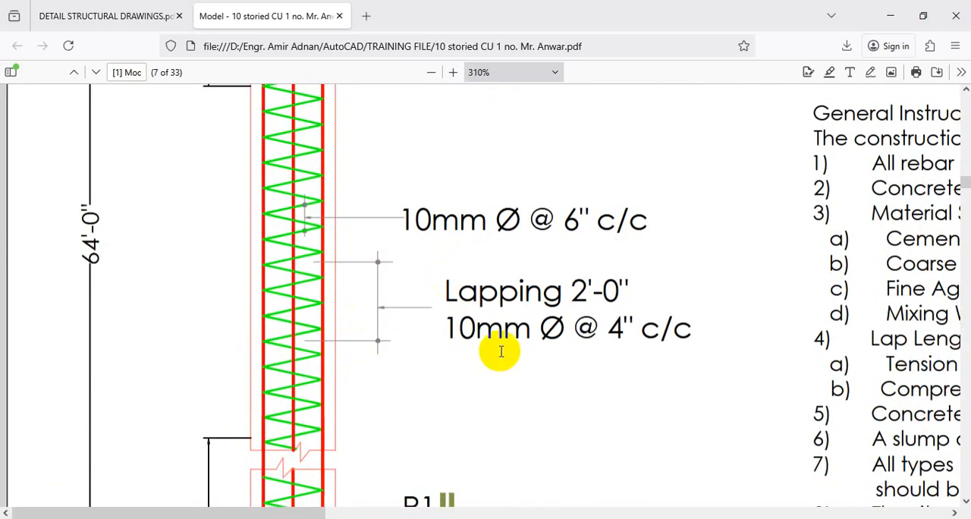
{"action": "scroll", "coordinate": [386, 289], "scroll_direction": "up", "scroll_amount": 10}
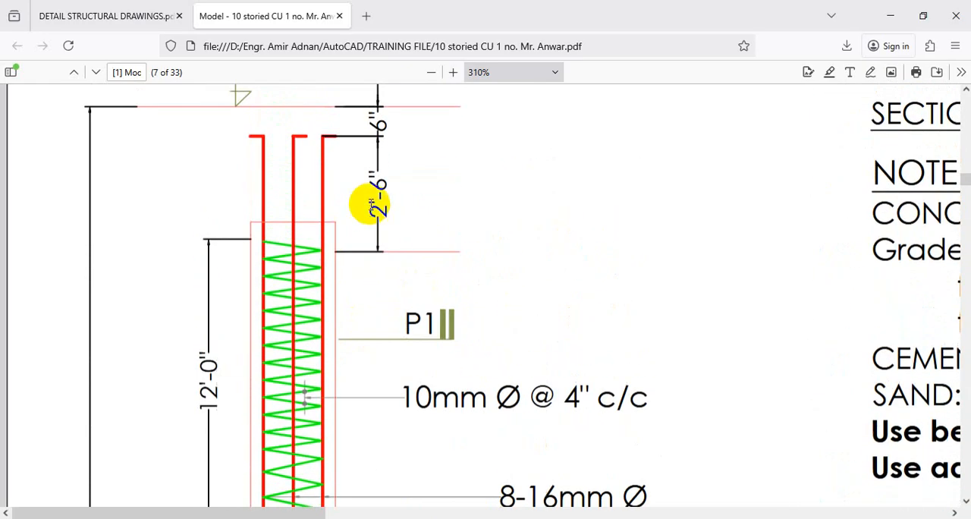
{"action": "scroll", "coordinate": [524, 303], "scroll_direction": "down", "scroll_amount": 2}
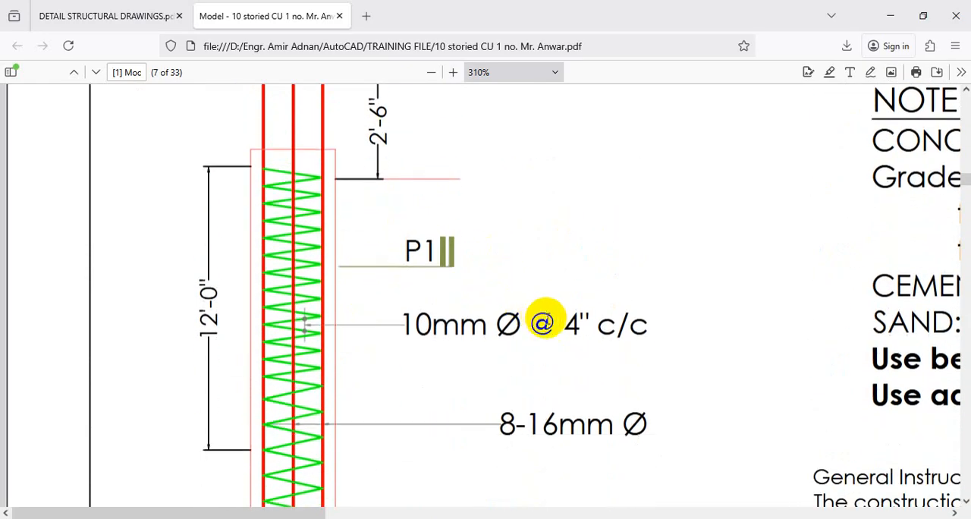
Step: Switch to DETAIL STRUCTURAL DRAWINGS.pdf and examine the spiral spacing along the typical long section up to the pile cut-off level
{"action": "left_click", "coordinate": [136, 29]}
{"action": "scroll", "coordinate": [481, 334], "scroll_direction": "up", "scroll_amount": 1}
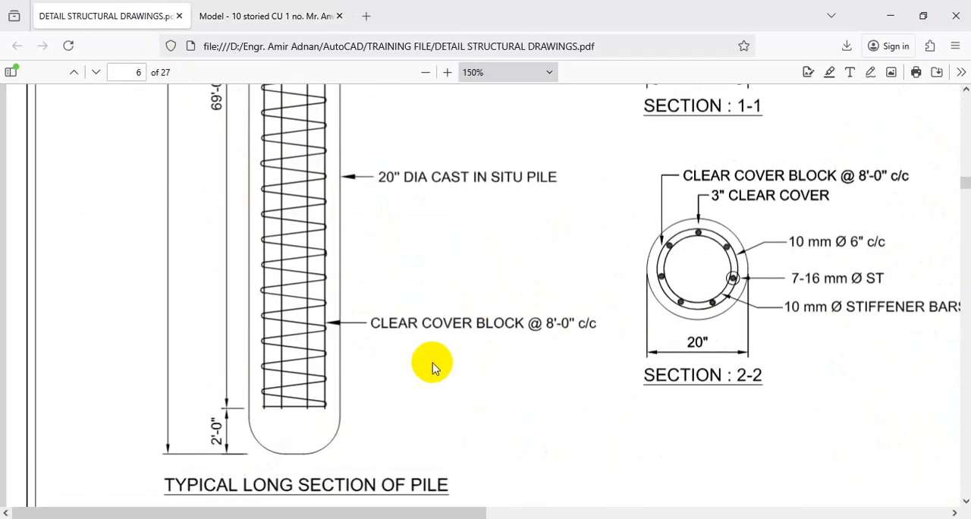
{"action": "scroll", "coordinate": [433, 367], "scroll_direction": "up", "scroll_amount": 5}
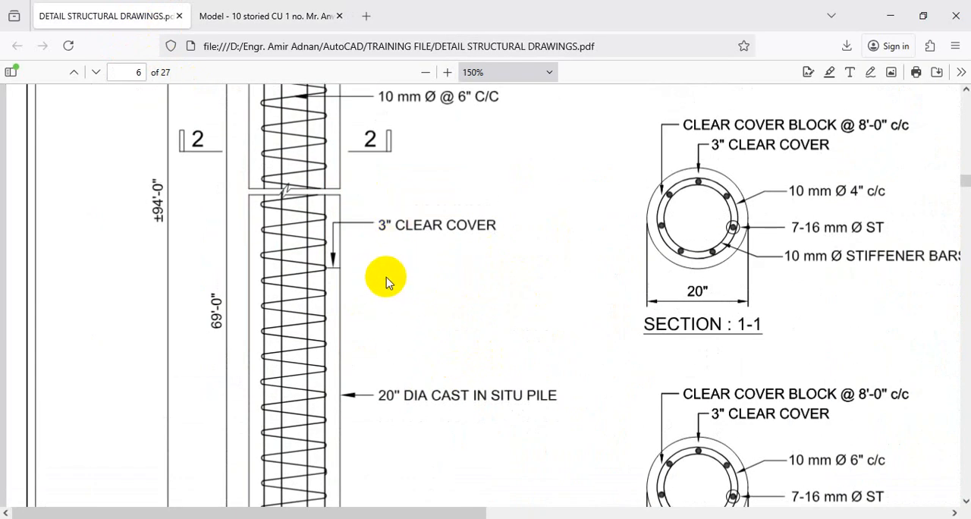
{"action": "scroll", "coordinate": [387, 274], "scroll_direction": "up", "scroll_amount": 4}
{"action": "scroll", "coordinate": [485, 261], "scroll_direction": "up", "scroll_amount": 4}
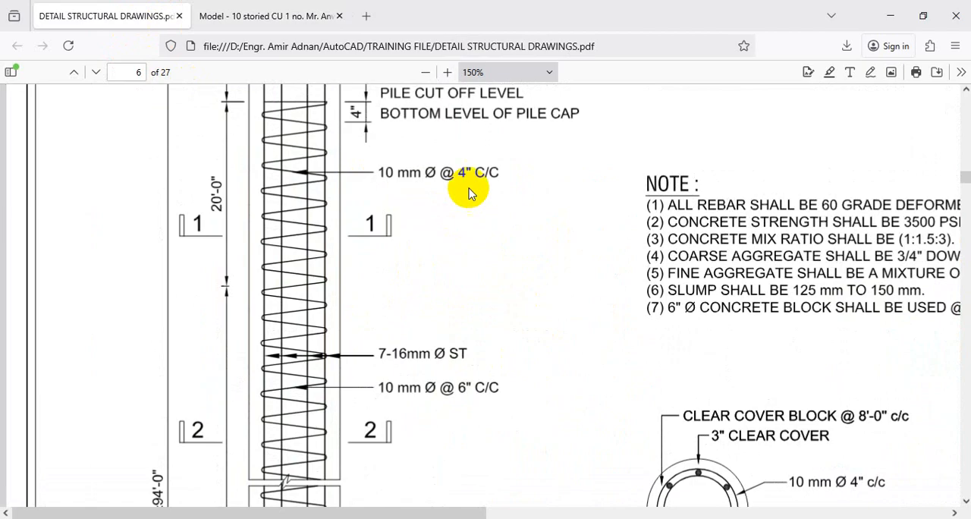
Step: Return to the 10-storied building PDF and compare the spiral spacing of the pile's upper, middle and lower zones
{"action": "left_click", "coordinate": [245, 17]}
{"action": "scroll", "coordinate": [440, 265], "scroll_direction": "down", "scroll_amount": 5}
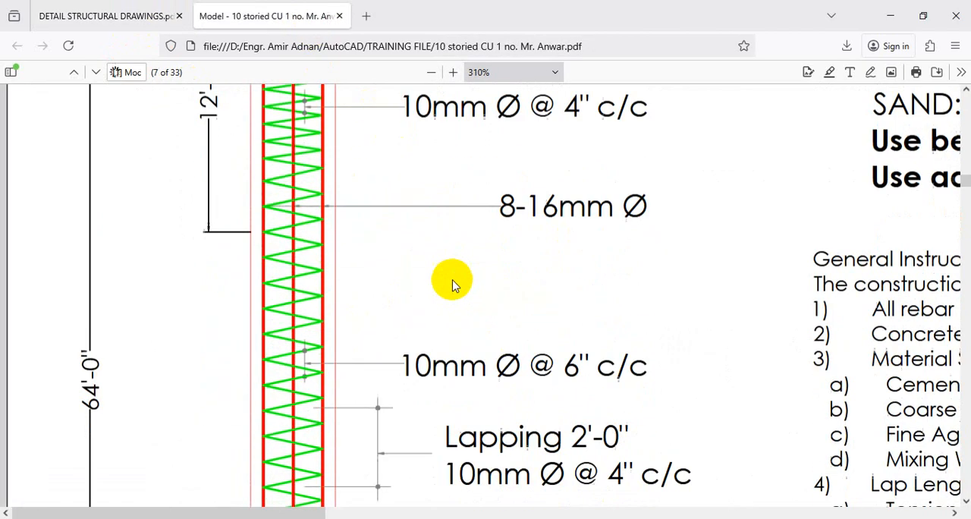
{"action": "scroll", "coordinate": [339, 350], "scroll_direction": "down", "scroll_amount": 10}
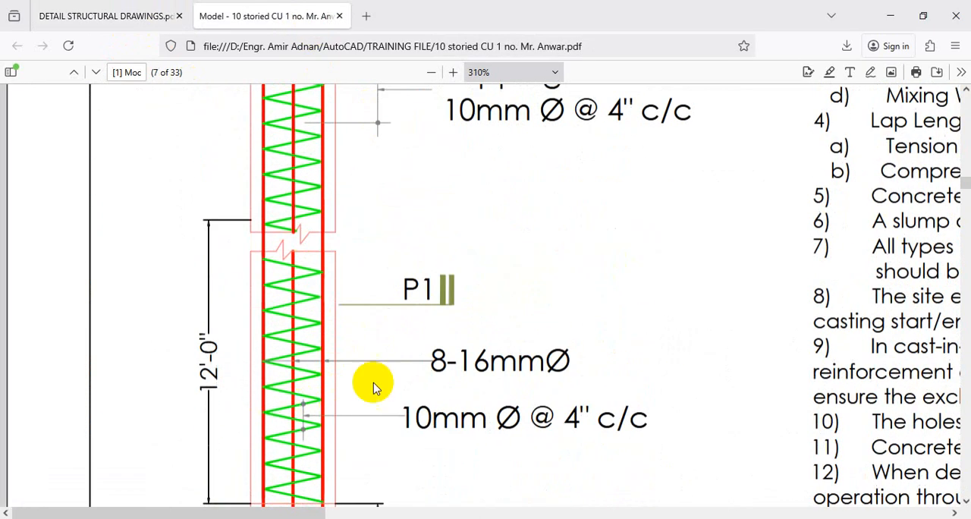
{"action": "scroll", "coordinate": [323, 343], "scroll_direction": "down", "scroll_amount": 4}
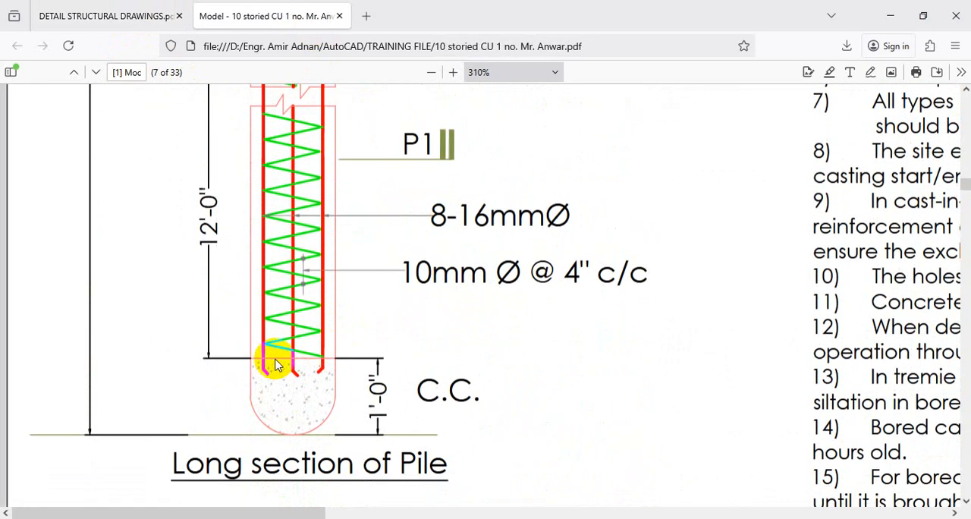
{"action": "scroll", "coordinate": [263, 357], "scroll_direction": "up", "scroll_amount": 11}
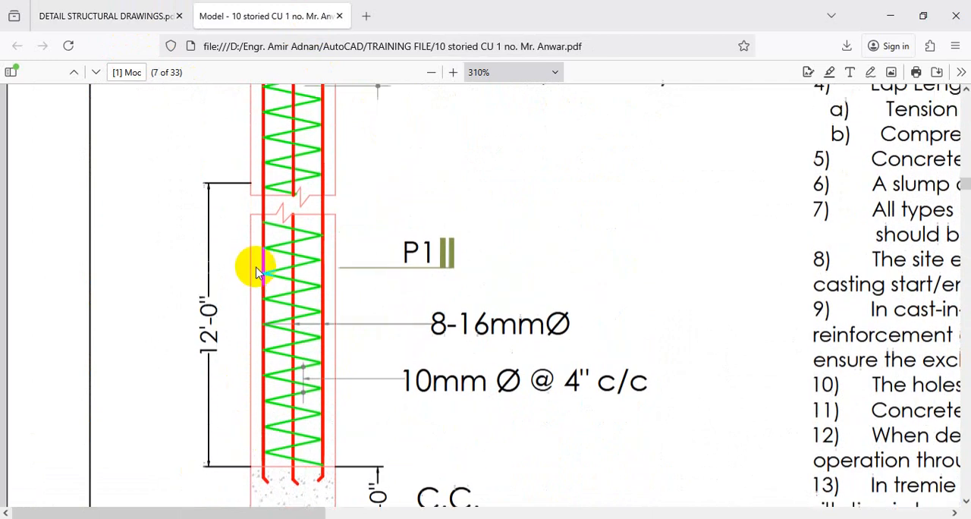
{"action": "scroll", "coordinate": [277, 279], "scroll_direction": "up", "scroll_amount": 6}
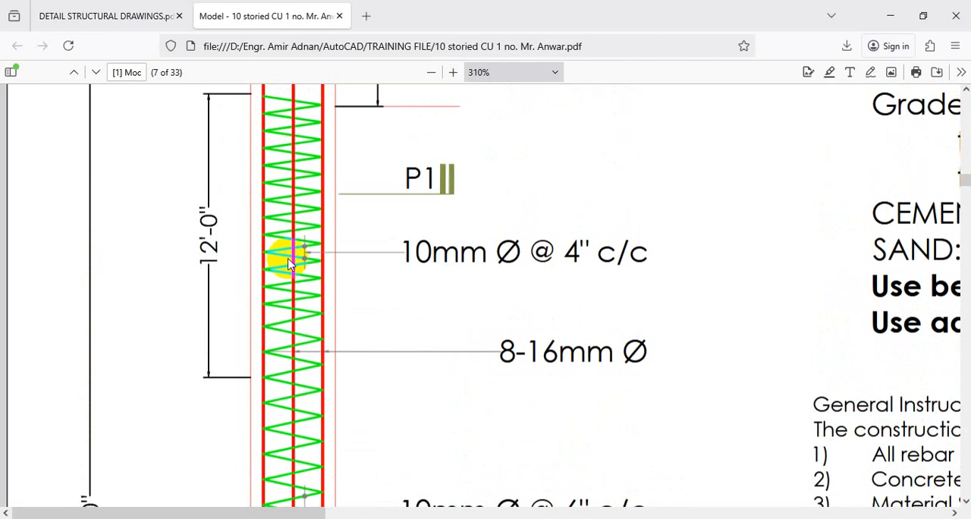
Step: Finish checking the 4" and 6" spiral zones in the PDF, return to c-351 in AutoCAD and start an offset
{"action": "scroll", "coordinate": [295, 303], "scroll_direction": "down", "scroll_amount": 5}
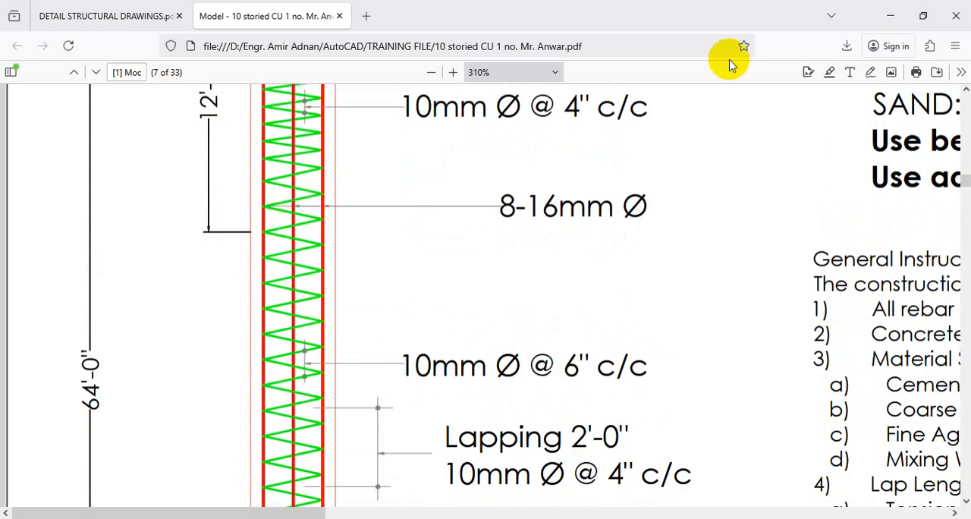
{"action": "left_click", "coordinate": [891, 15]}
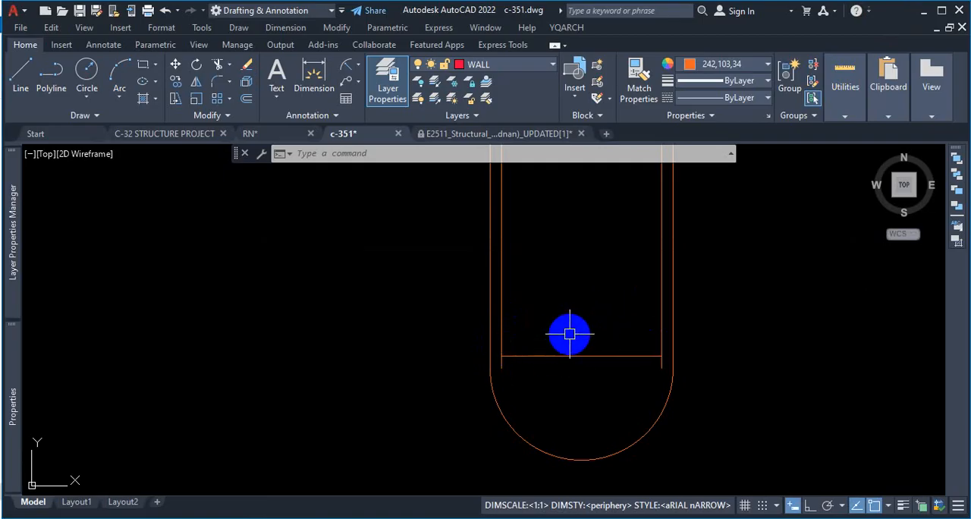
{"action": "type", "text": "o"}
{"action": "key", "text": "Return"}
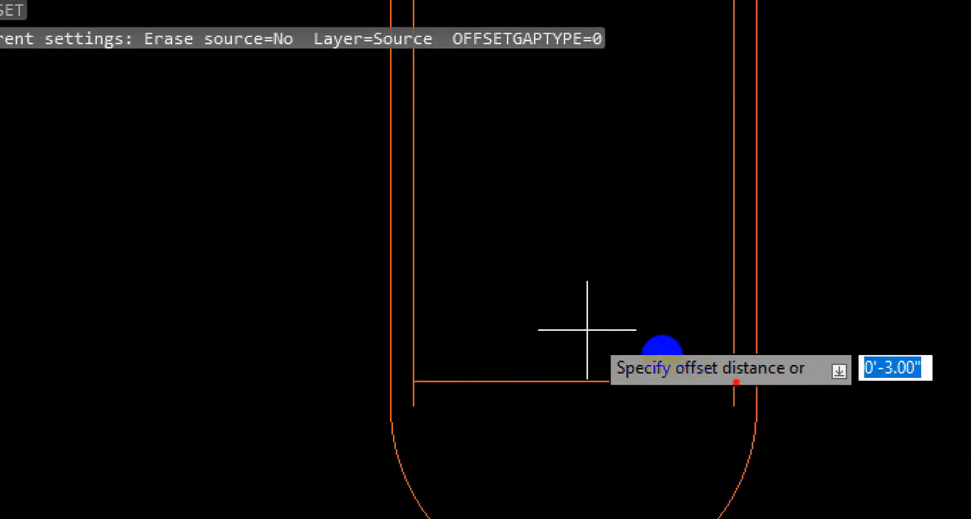
{"action": "mouse_move", "coordinate": [735, 382]}
{"action": "left_mouse_down"}
{"action": "mouse_move", "coordinate": [519, 326]}
{"action": "mouse_move", "coordinate": [559, 301]}
{"action": "mouse_move", "coordinate": [641, 292]}
{"action": "left_mouse_up"}
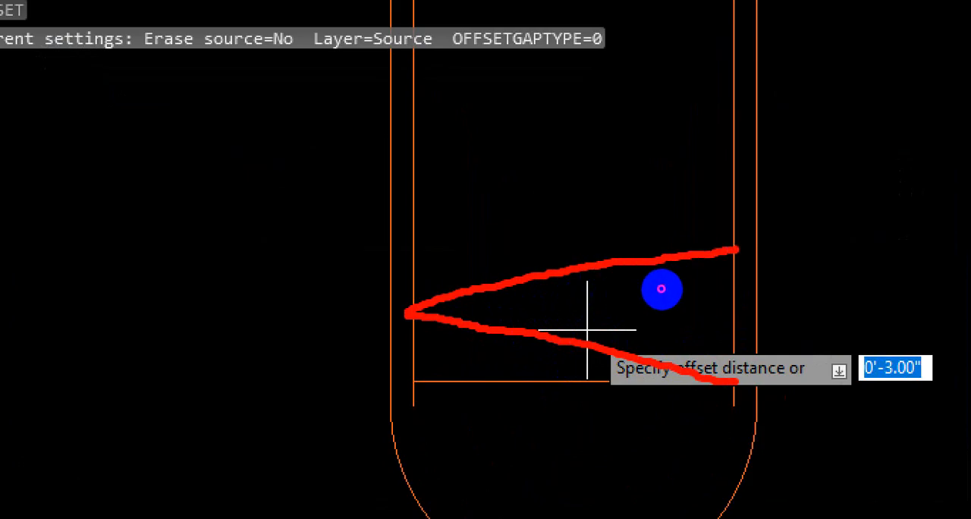
{"action": "left_click_drag", "start_coordinate": [765, 383], "coordinate": [802, 383]}
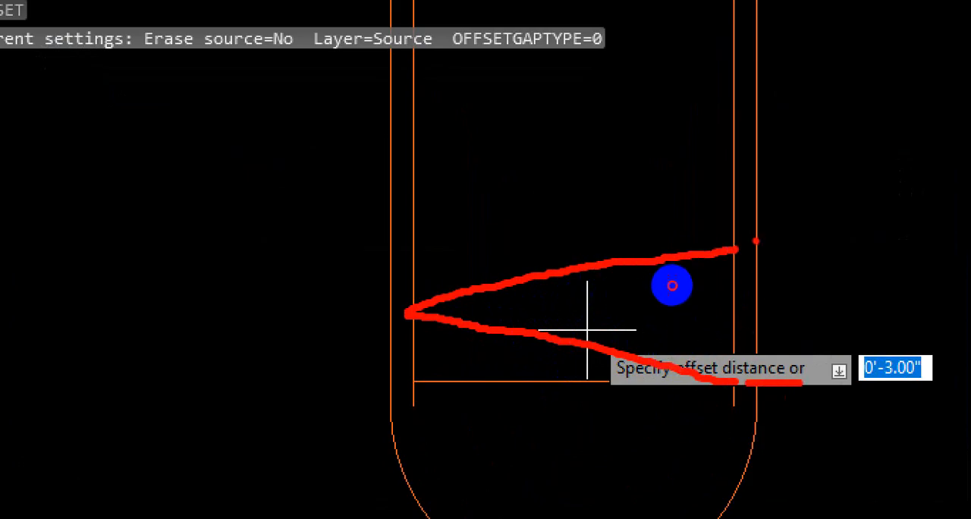
{"action": "mouse_move", "coordinate": [756, 240]}
{"action": "left_mouse_down"}
{"action": "mouse_move", "coordinate": [787, 291]}
{"action": "mouse_move", "coordinate": [796, 383]}
{"action": "left_mouse_up"}
{"action": "left_click_drag", "start_coordinate": [839, 305], "coordinate": [836, 307]}
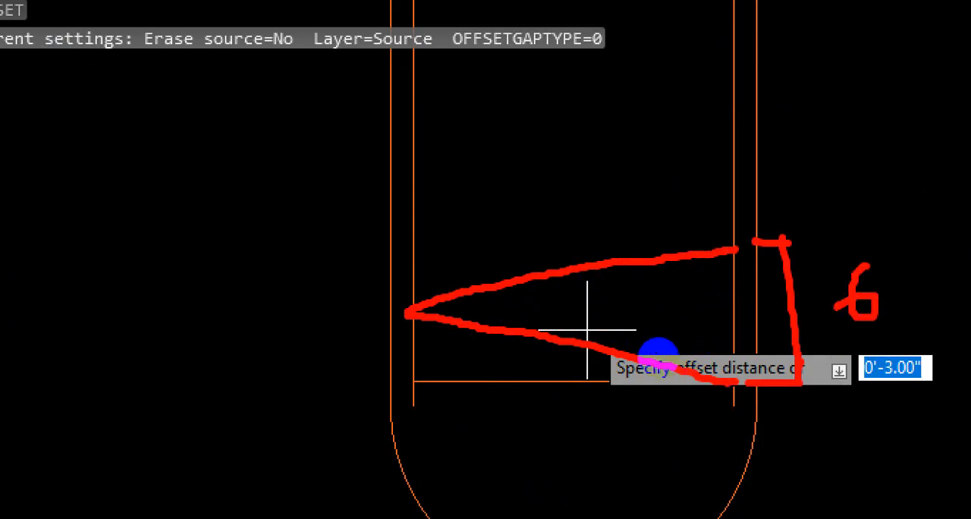
{"action": "left_click_drag", "start_coordinate": [719, 379], "coordinate": [780, 377]}
{"action": "mouse_move", "coordinate": [464, 310]}
{"action": "left_mouse_down"}
{"action": "mouse_move", "coordinate": [388, 306]}
{"action": "mouse_move", "coordinate": [398, 393]}
{"action": "left_mouse_up"}
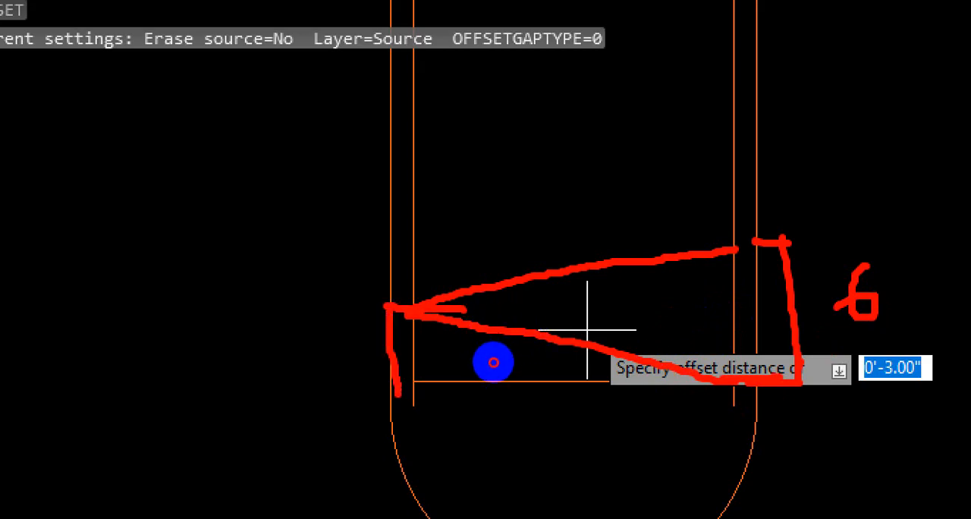
{"action": "left_click_drag", "start_coordinate": [322, 329], "coordinate": [335, 317]}
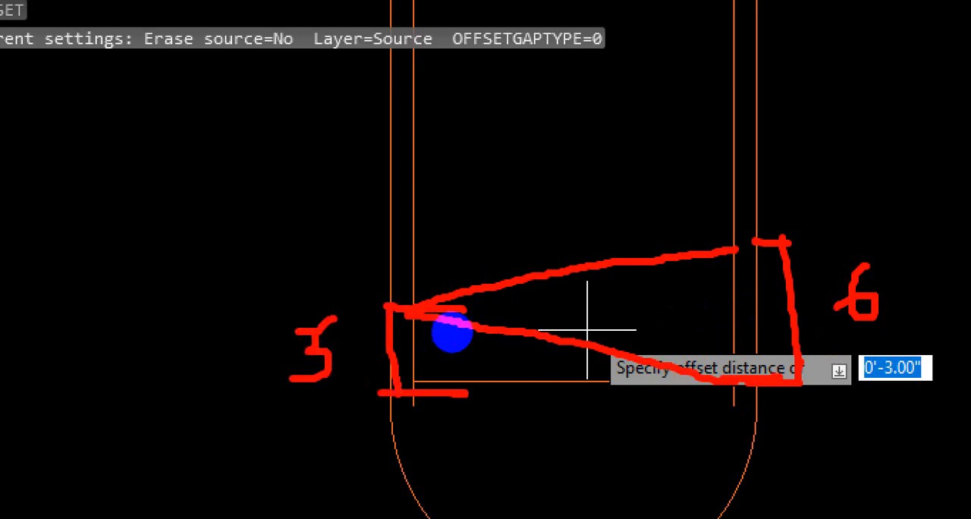
{"action": "mouse_move", "coordinate": [686, 356]}
{"action": "left_mouse_down"}
{"action": "mouse_move", "coordinate": [473, 324]}
{"action": "mouse_move", "coordinate": [617, 275]}
{"action": "mouse_move", "coordinate": [693, 304]}
{"action": "left_mouse_up"}
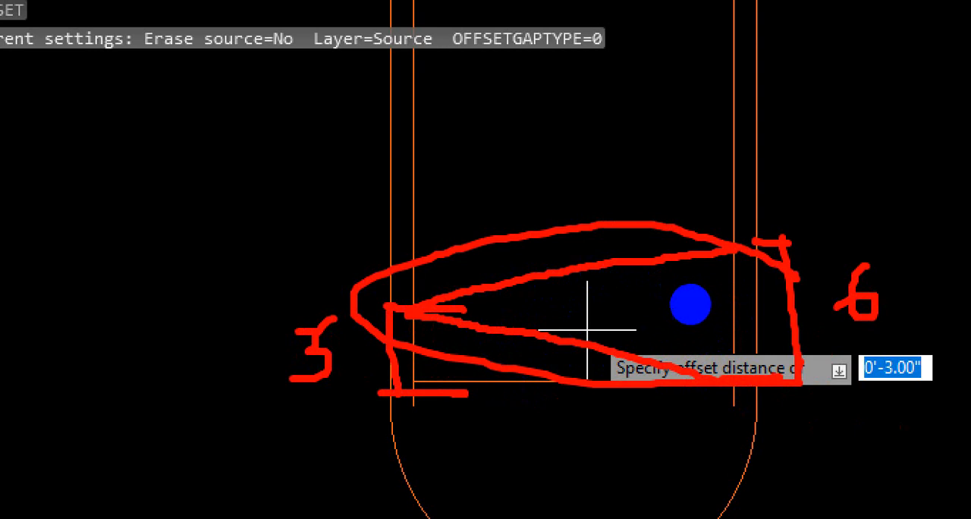
{"action": "left_click_drag", "start_coordinate": [509, 290], "coordinate": [370, 284]}
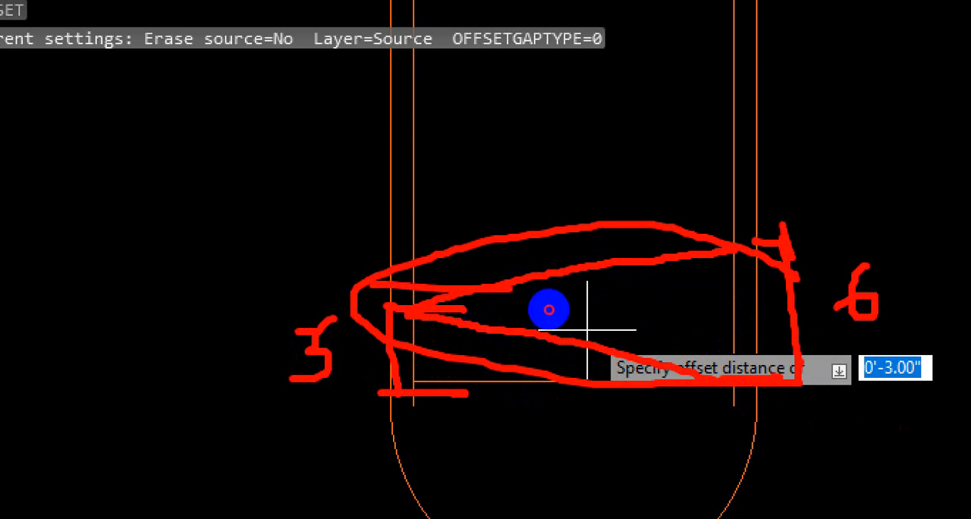
{"action": "key", "text": "Escape"}
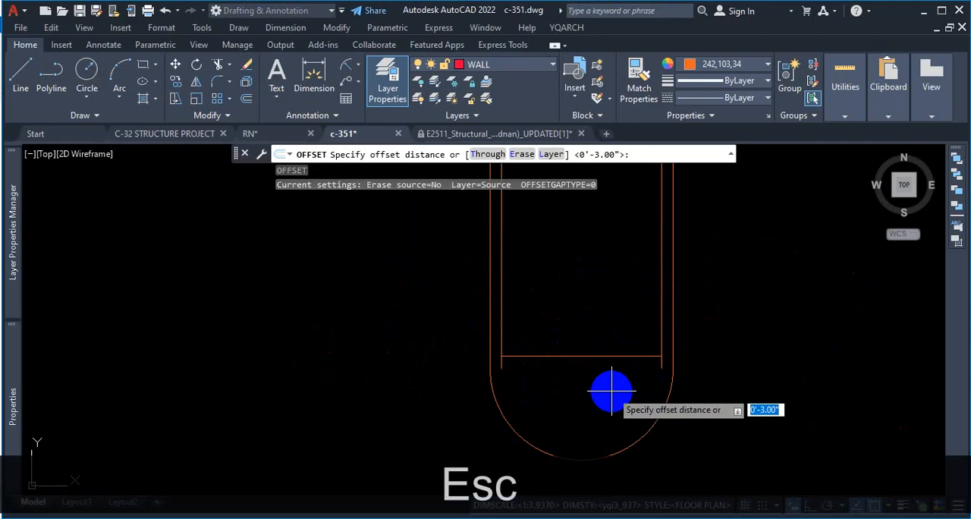
Step: Offset the short horizontal line above the rounded bottom upward three times in succession at 3" spacing
{"action": "key", "text": "Return"}
{"action": "left_click", "coordinate": [608, 354]}
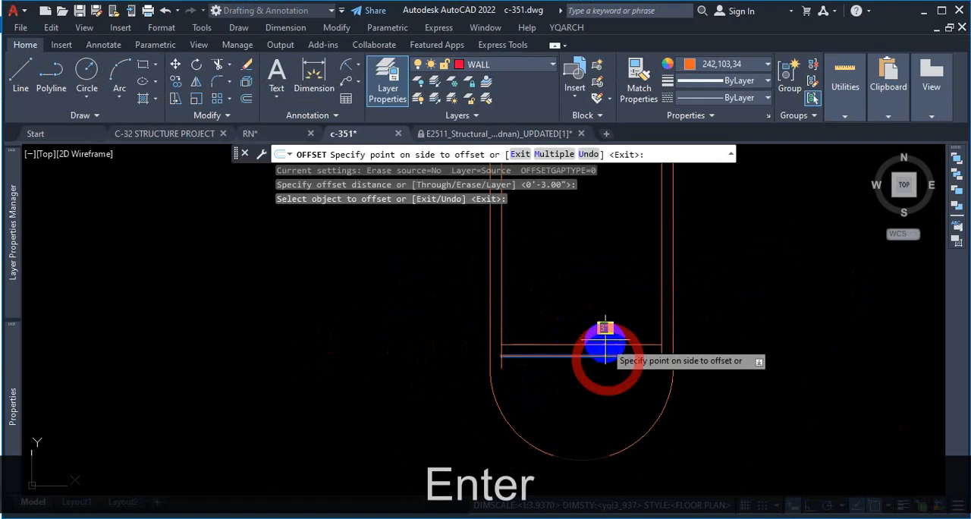
{"action": "left_click", "coordinate": [609, 344]}
{"action": "scroll", "coordinate": [609, 344], "scroll_direction": "up", "scroll_amount": 4}
{"action": "left_click", "coordinate": [607, 334]}
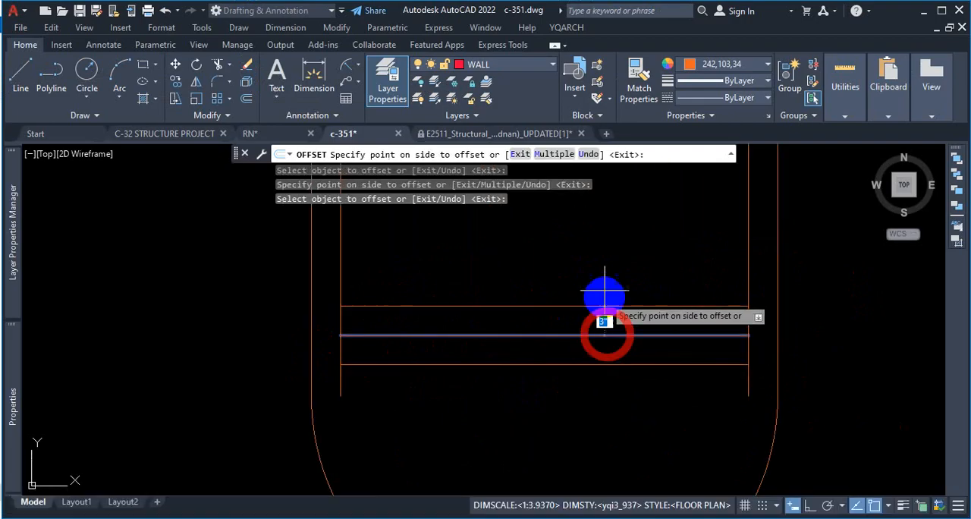
{"action": "left_click", "coordinate": [609, 277]}
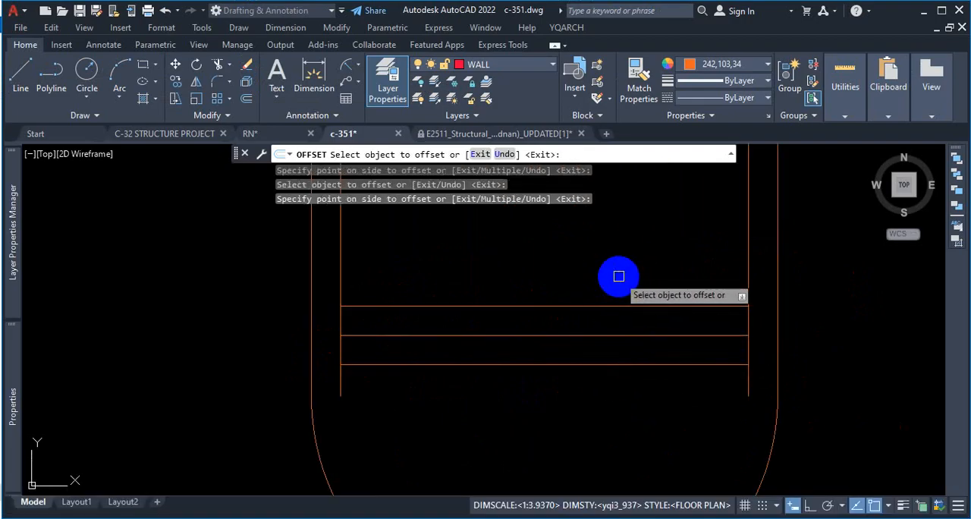
{"action": "left_click", "coordinate": [628, 306]}
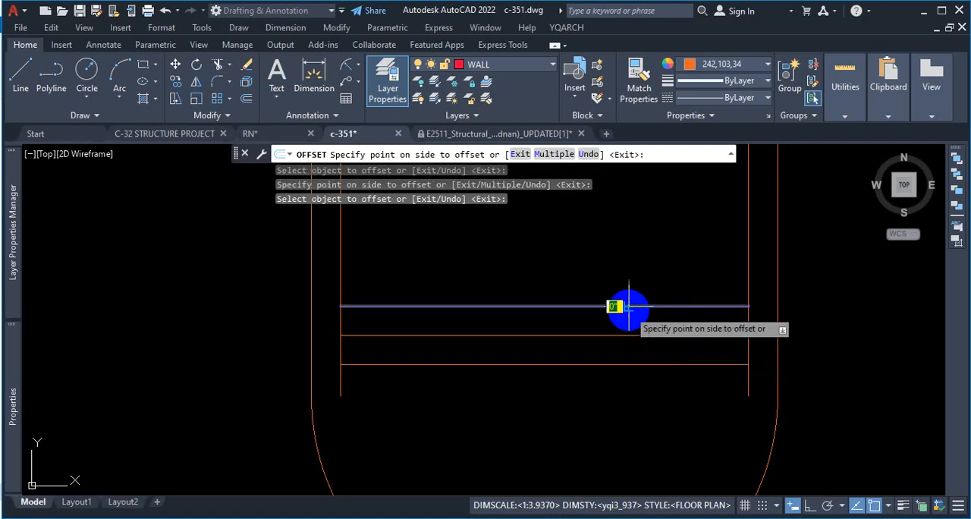
{"action": "left_click", "coordinate": [635, 265]}
{"action": "key", "text": "Escape"}
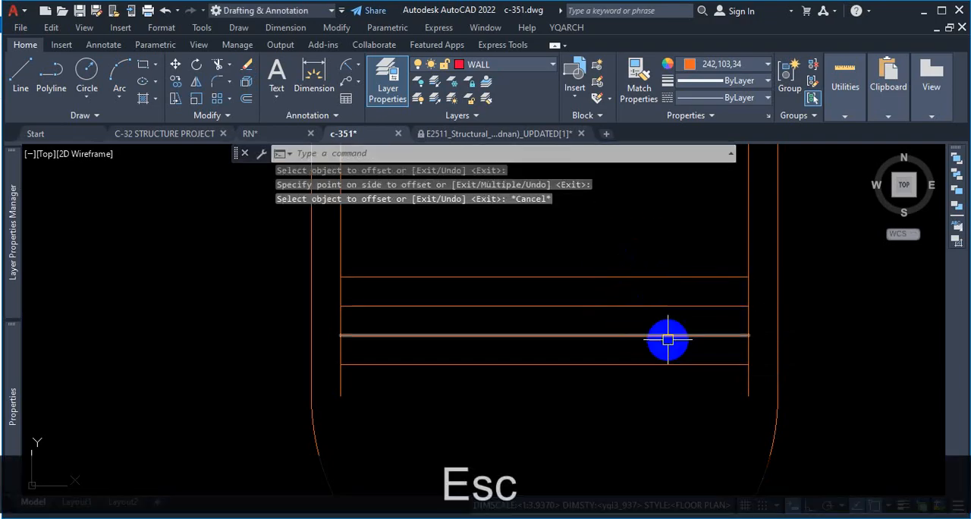
{"action": "scroll", "coordinate": [578, 322], "scroll_direction": "down", "scroll_amount": 2}
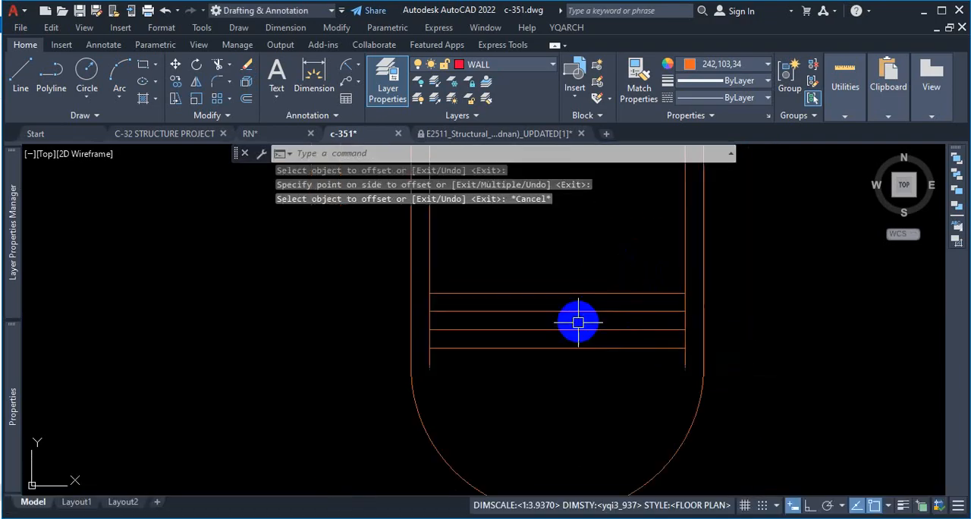
{"action": "scroll", "coordinate": [578, 323], "scroll_direction": "down", "scroll_amount": 2}
{"action": "scroll", "coordinate": [672, 353], "scroll_direction": "up", "scroll_amount": 2}
{"action": "key", "text": "ctrl+1"}
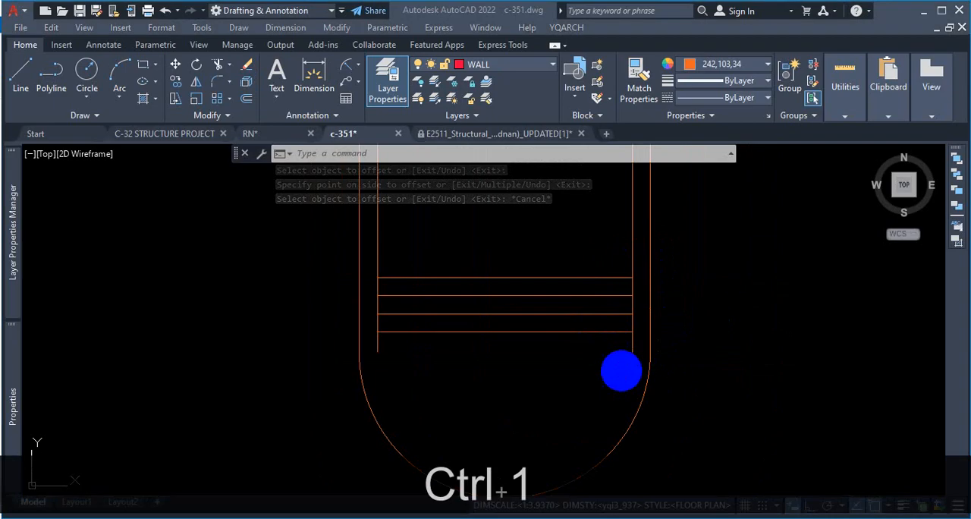
{"action": "left_click", "coordinate": [618, 361]}
{"action": "mouse_move", "coordinate": [643, 299]}
{"action": "left_mouse_down"}
{"action": "mouse_move", "coordinate": [183, 252]}
{"action": "mouse_move", "coordinate": [582, 234]}
{"action": "left_mouse_up"}
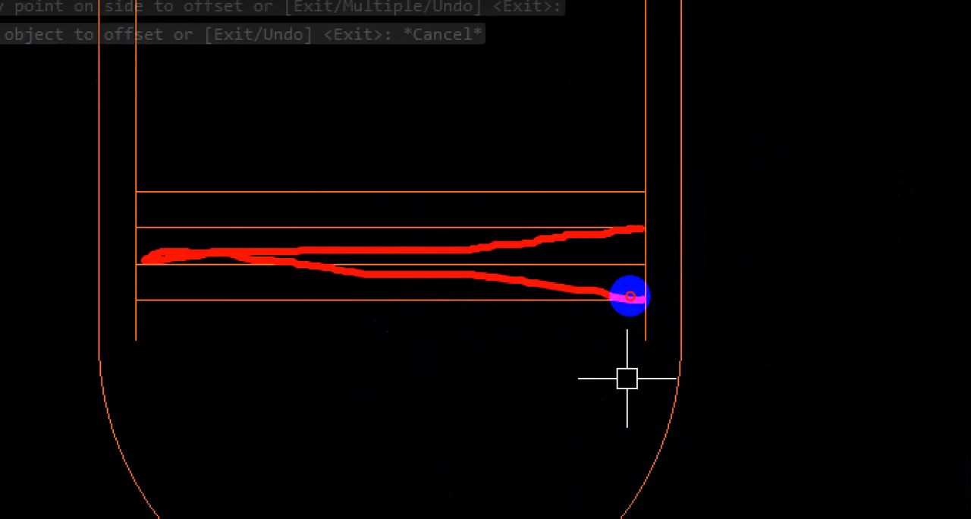
{"action": "left_click", "coordinate": [630, 296]}
{"action": "key", "text": "Escape"}
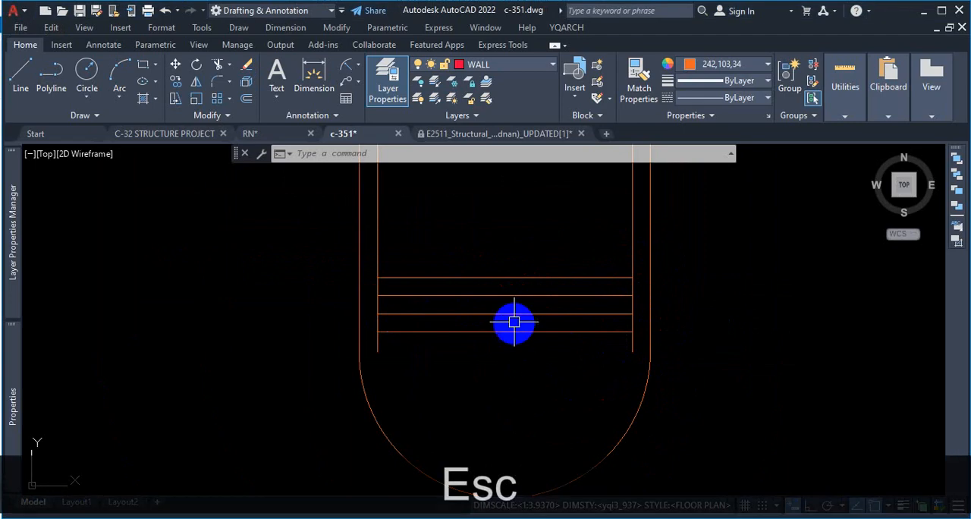
Step: Examine the long section's zone lines up to the top and compare them with the pile top in the 10-storied building PDF
{"action": "scroll", "coordinate": [515, 322], "scroll_direction": "up", "scroll_amount": 2}
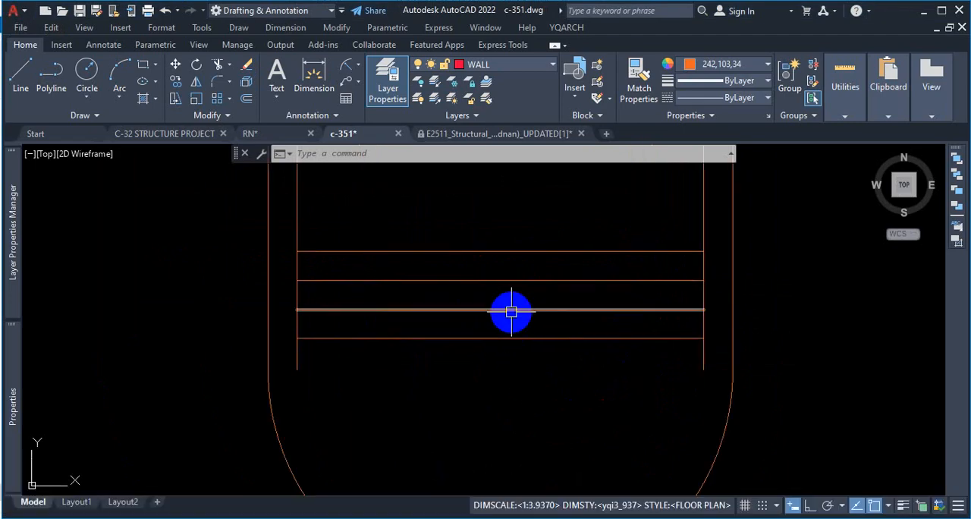
{"action": "scroll", "coordinate": [520, 364], "scroll_direction": "down", "scroll_amount": 5}
{"action": "scroll", "coordinate": [534, 251], "scroll_direction": "up", "scroll_amount": 6}
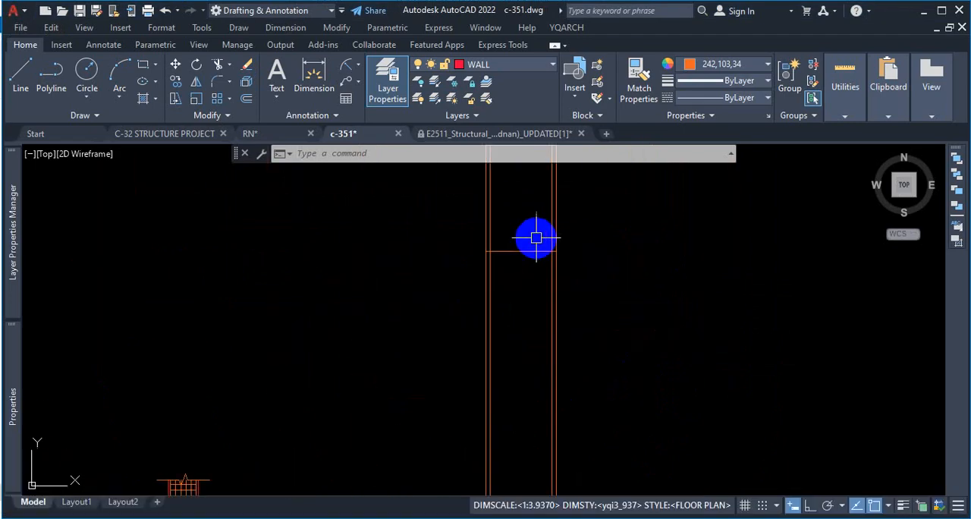
{"action": "scroll", "coordinate": [528, 265], "scroll_direction": "down", "scroll_amount": 6}
{"action": "scroll", "coordinate": [522, 251], "scroll_direction": "up", "scroll_amount": 6}
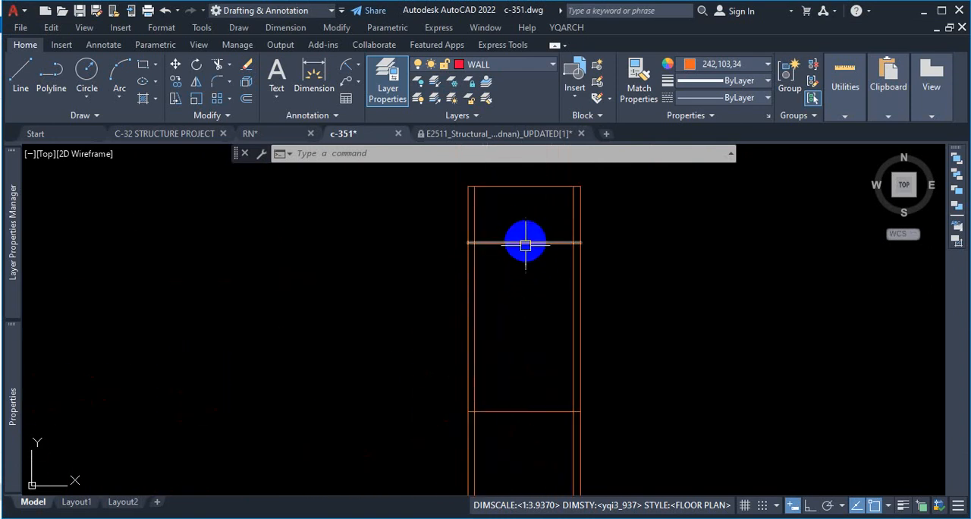
{"action": "scroll", "coordinate": [523, 286], "scroll_direction": "down", "scroll_amount": 2}
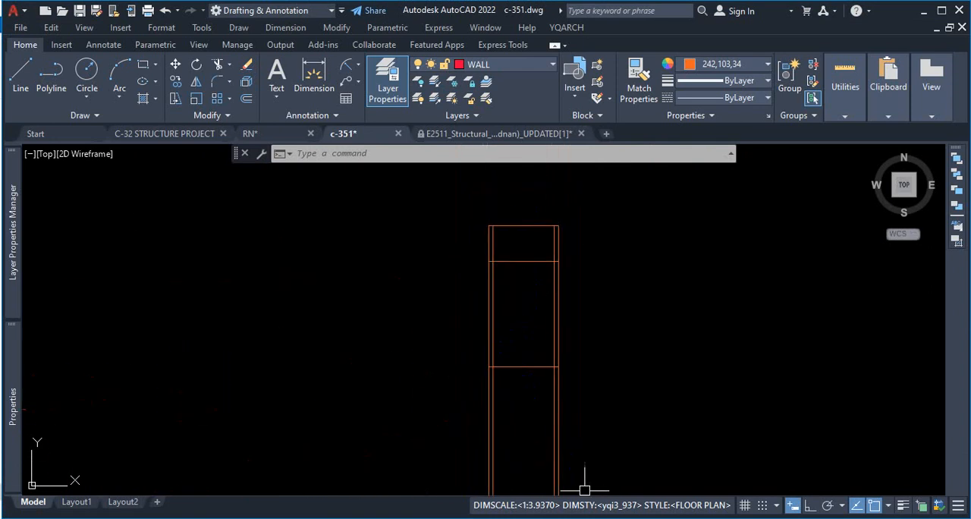
{"action": "scroll", "coordinate": [532, 239], "scroll_direction": "up", "scroll_amount": 4}
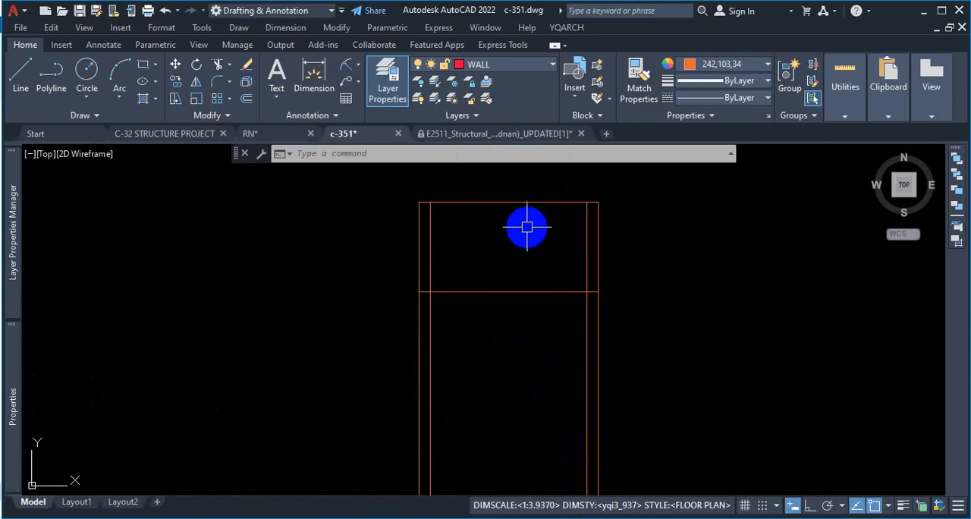
{"action": "left_click", "coordinate": [535, 517]}
{"action": "scroll", "coordinate": [367, 282], "scroll_direction": "up", "scroll_amount": 4}
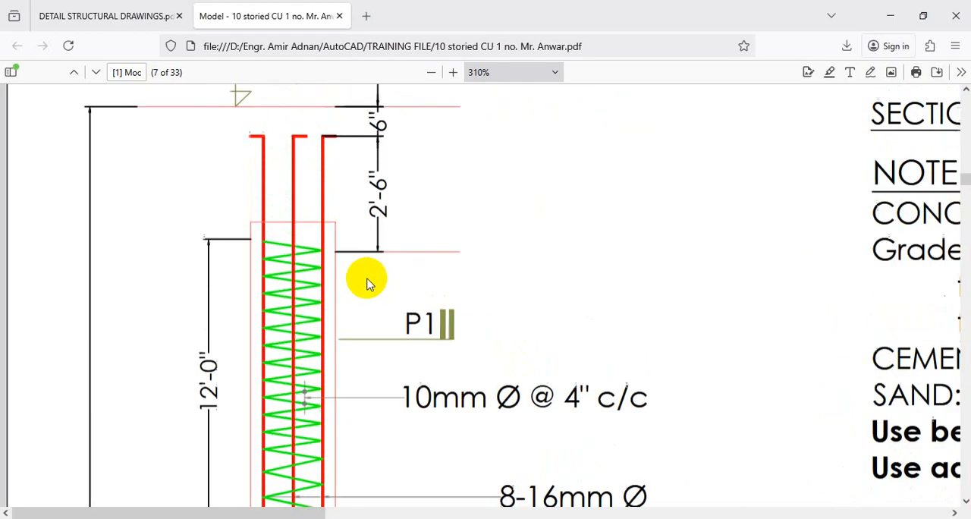
{"action": "scroll", "coordinate": [372, 282], "scroll_direction": "up", "scroll_amount": 4}
{"action": "scroll", "coordinate": [380, 281], "scroll_direction": "down", "scroll_amount": 3}
Step: Switch to DETAIL STRUCTURAL DRAWINGS.pdf and examine the spiral from the pile cut-off level down past the break line
{"action": "left_click", "coordinate": [102, 16]}
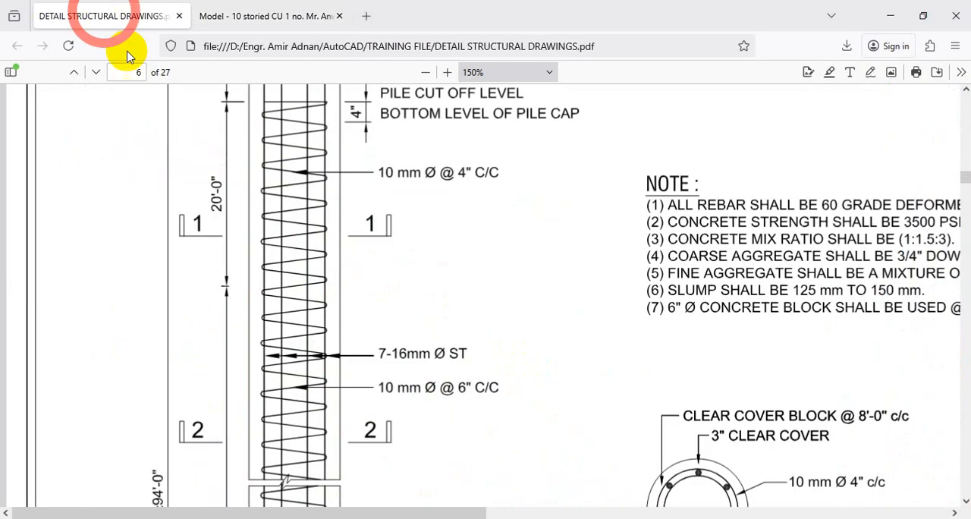
{"action": "scroll", "coordinate": [341, 282], "scroll_direction": "up", "scroll_amount": 6}
{"action": "scroll", "coordinate": [347, 277], "scroll_direction": "down", "scroll_amount": 3}
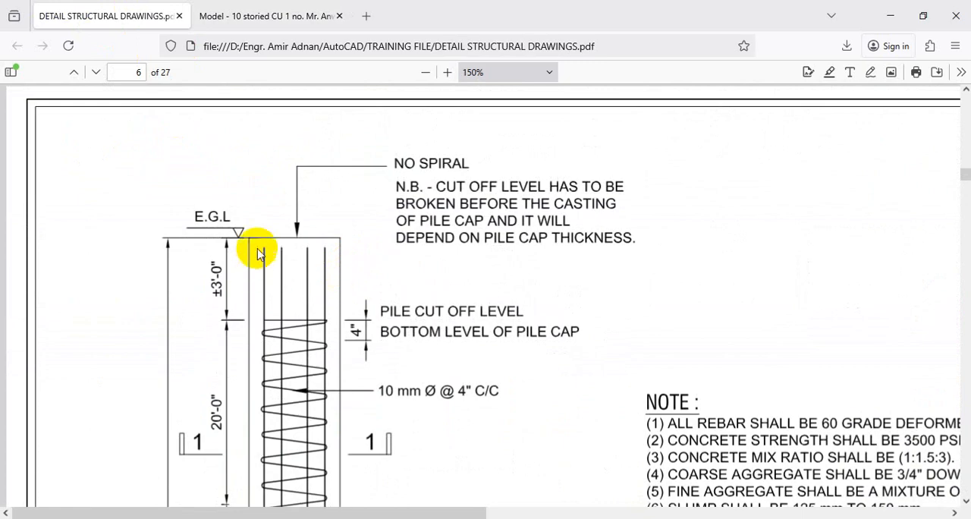
{"action": "scroll", "coordinate": [271, 334], "scroll_direction": "down", "scroll_amount": 3}
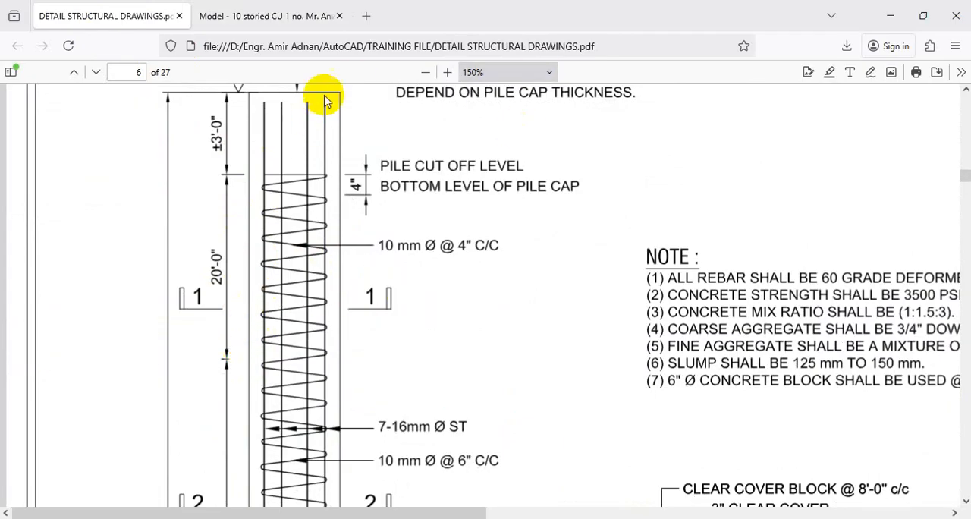
{"action": "scroll", "coordinate": [318, 195], "scroll_direction": "down", "scroll_amount": 5}
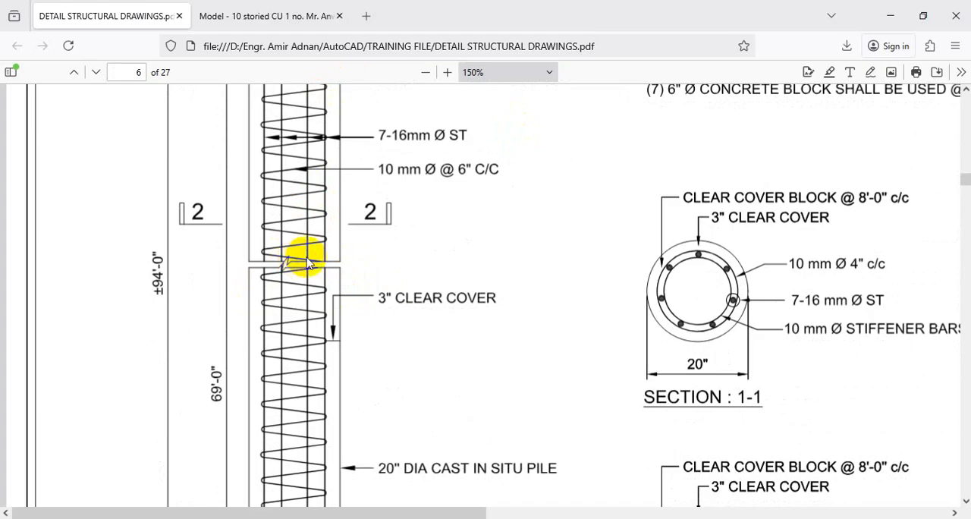
{"action": "scroll", "coordinate": [320, 356], "scroll_direction": "down", "scroll_amount": 6}
{"action": "scroll", "coordinate": [481, 315], "scroll_direction": "up", "scroll_amount": 3}
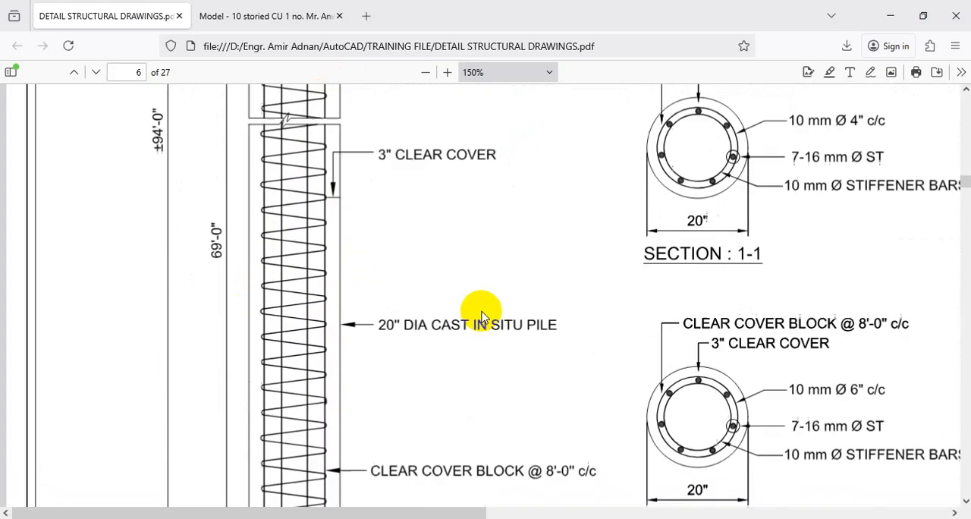
{"action": "scroll", "coordinate": [481, 315], "scroll_direction": "up", "scroll_amount": 5}
Step: Return to c-351 in AutoCAD and copy the pile's whole long section horizontally, with Ortho on, to the right of the original
{"action": "left_click", "coordinate": [889, 16]}
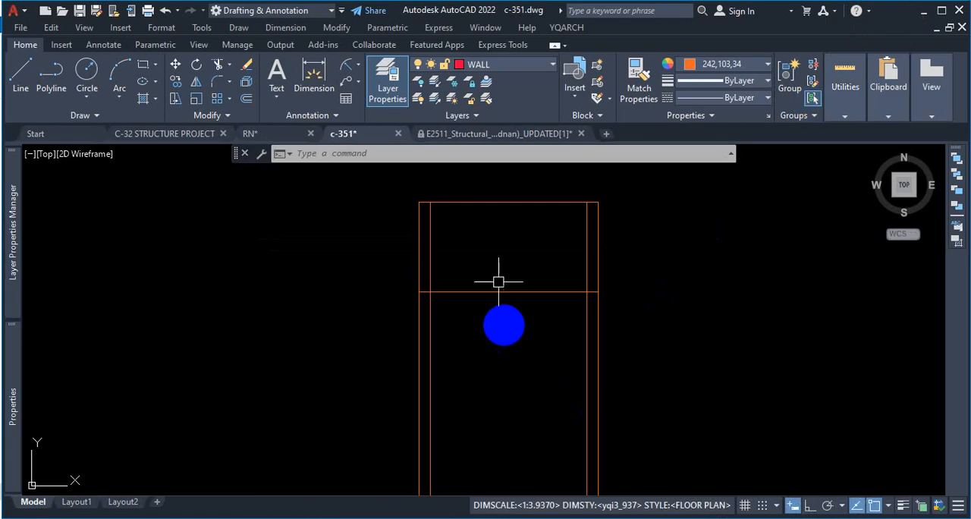
{"action": "scroll", "coordinate": [531, 330], "scroll_direction": "down", "scroll_amount": 8}
{"action": "scroll", "coordinate": [516, 380], "scroll_direction": "up", "scroll_amount": 12}
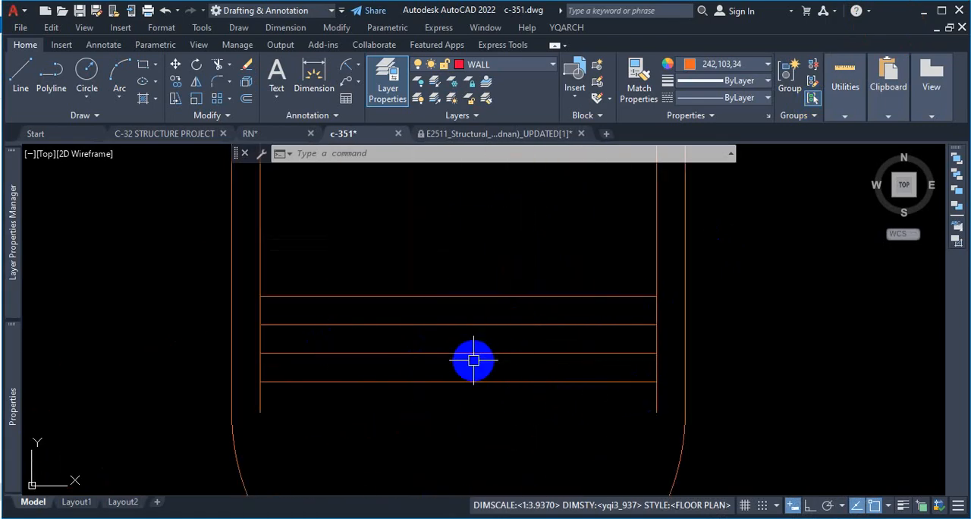
{"action": "scroll", "coordinate": [486, 379], "scroll_direction": "down", "scroll_amount": 4}
{"action": "left_click", "coordinate": [527, 216]}
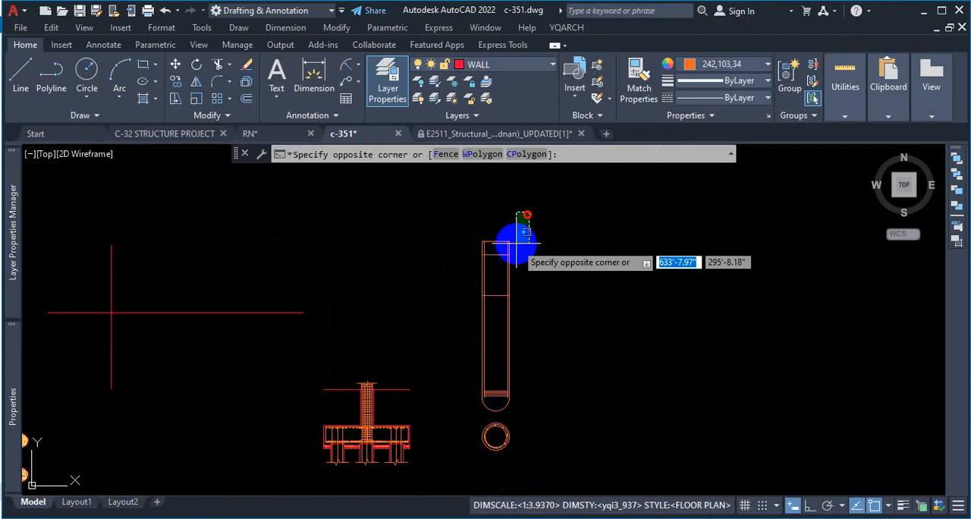
{"action": "left_click", "coordinate": [467, 418]}
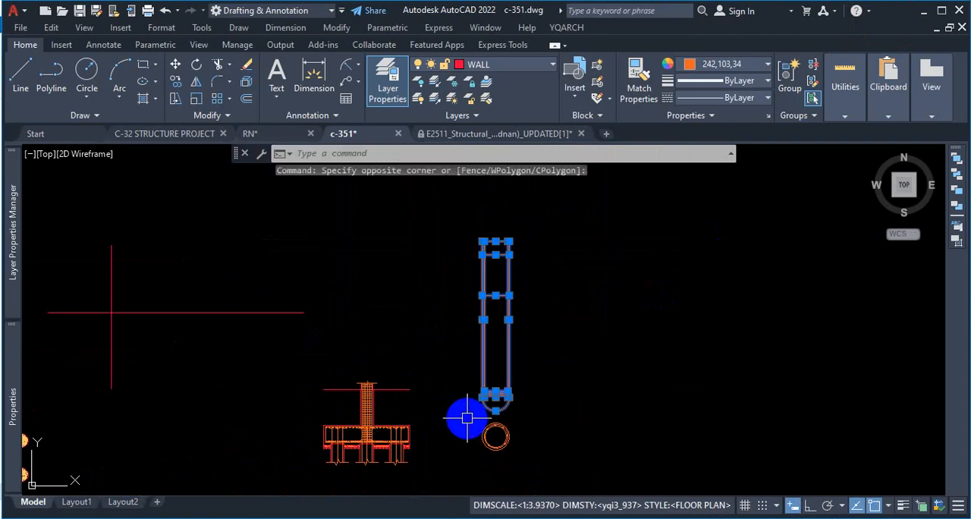
{"action": "type", "text": "co"}
{"action": "key", "text": "Return"}
{"action": "left_click", "coordinate": [458, 417]}
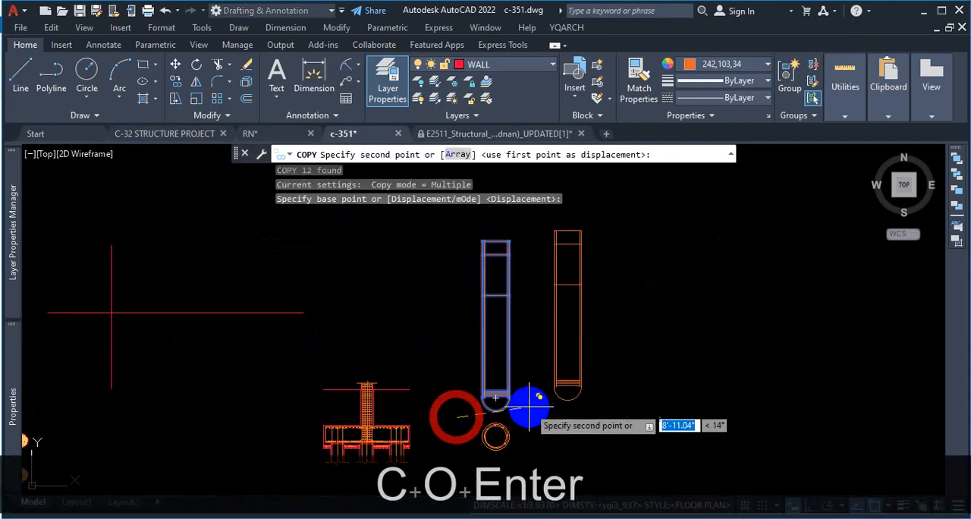
{"action": "left_click", "coordinate": [792, 505]}
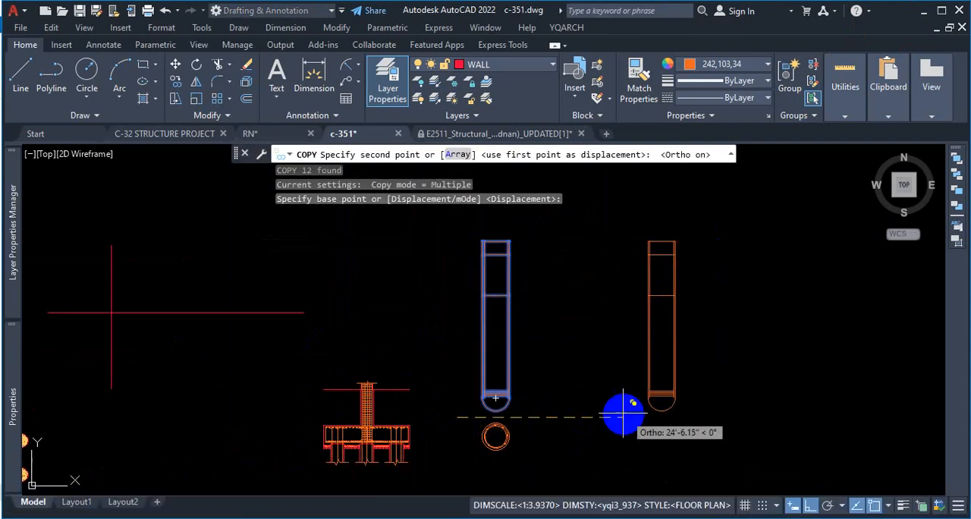
{"action": "scroll", "coordinate": [541, 405], "scroll_direction": "up", "scroll_amount": 2}
{"action": "left_click", "coordinate": [547, 409]}
{"action": "key", "text": "Escape"}
Step: Compare the spiral's start near the pile top in DETAIL STRUCTURAL DRAWINGS.pdf and the 10-storied building PDF, ending back in AutoCAD
{"action": "scroll", "coordinate": [466, 390], "scroll_direction": "up", "scroll_amount": 2}
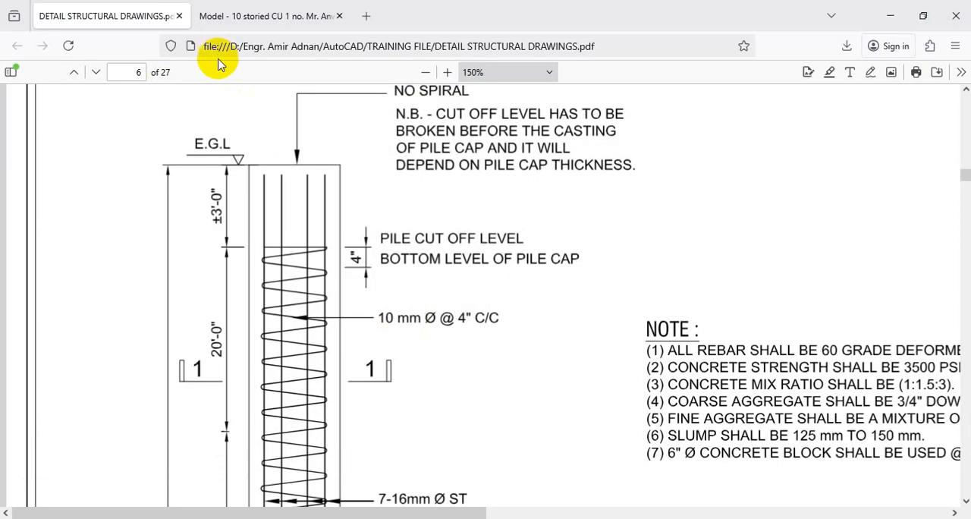
{"action": "left_click", "coordinate": [255, 16]}
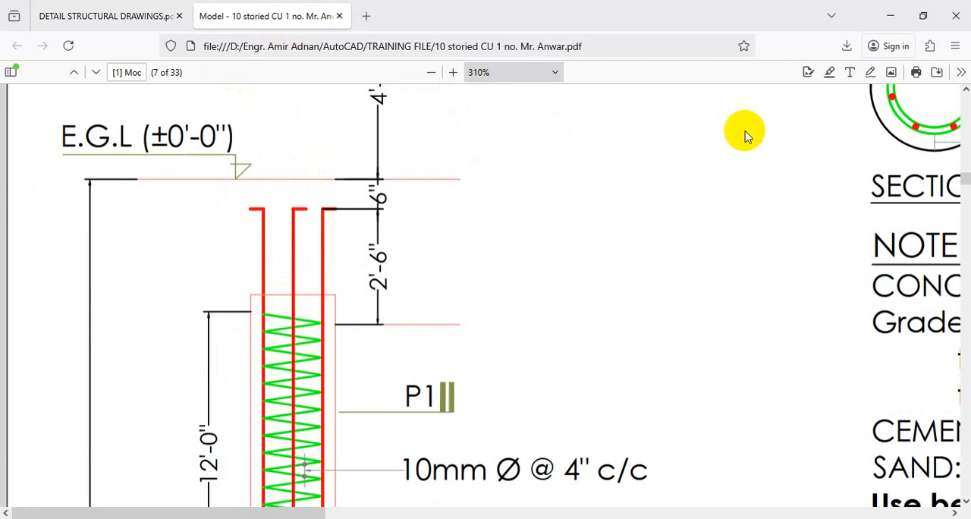
{"action": "left_click", "coordinate": [893, 16]}
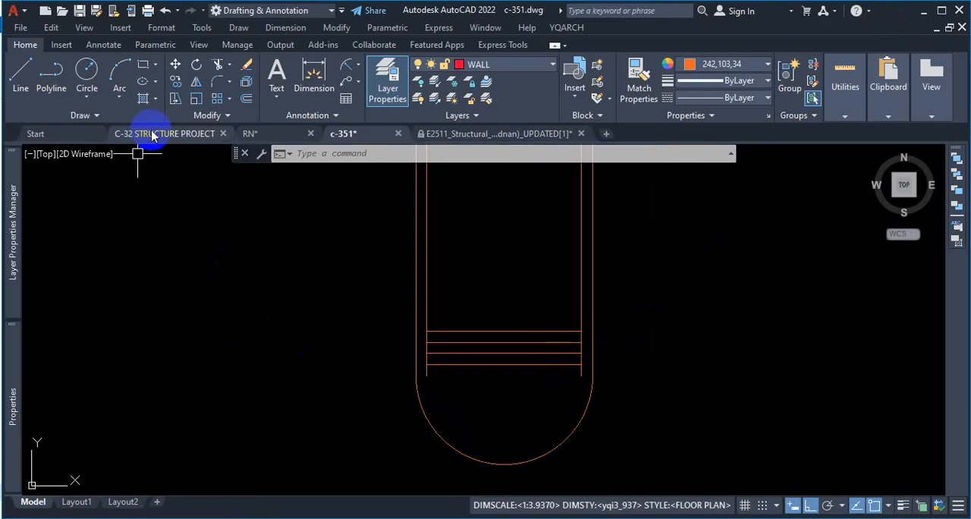
Step: Draw a two-line zigzag from the lowest horizontal's right end to the second's left end and up to the third's right end
{"action": "left_click", "coordinate": [20, 79]}
{"action": "scroll", "coordinate": [539, 379], "scroll_direction": "up", "scroll_amount": 4}
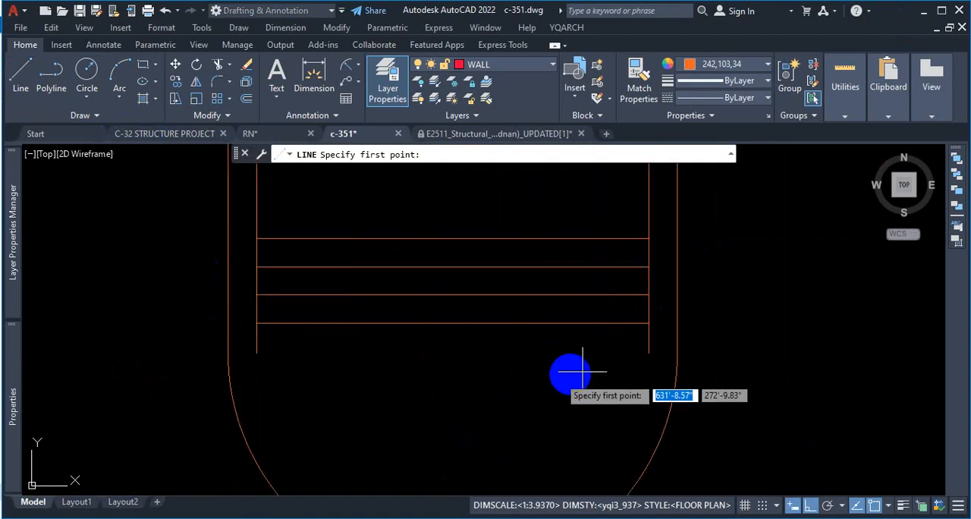
{"action": "left_click", "coordinate": [650, 323]}
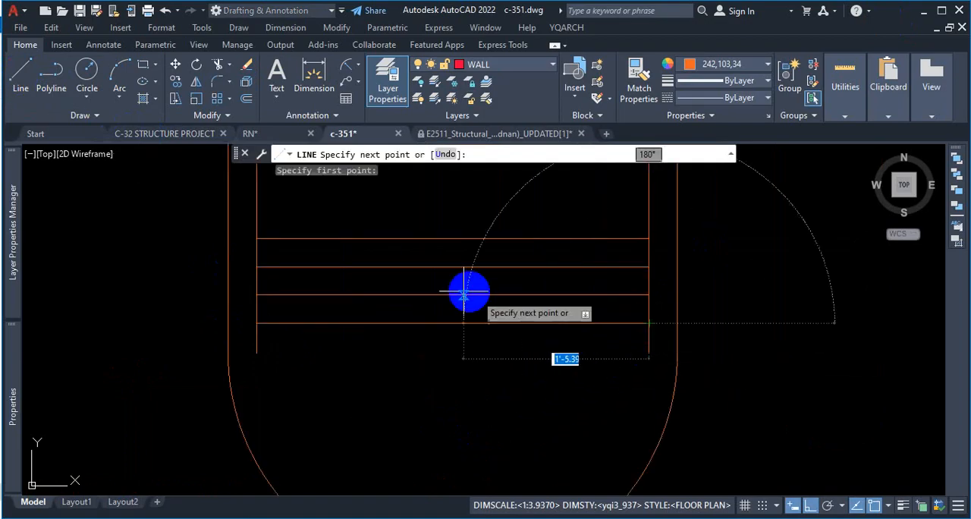
{"action": "left_click", "coordinate": [256, 295]}
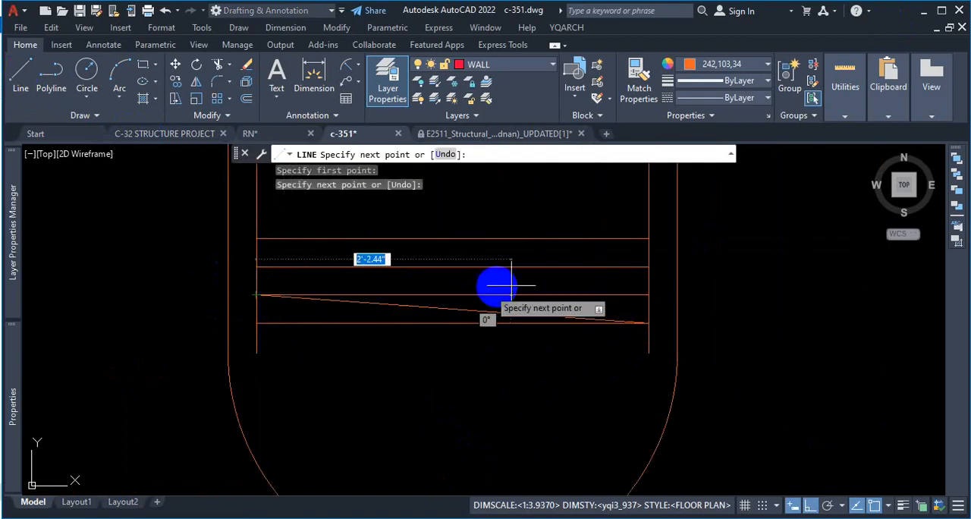
{"action": "left_click", "coordinate": [646, 267]}
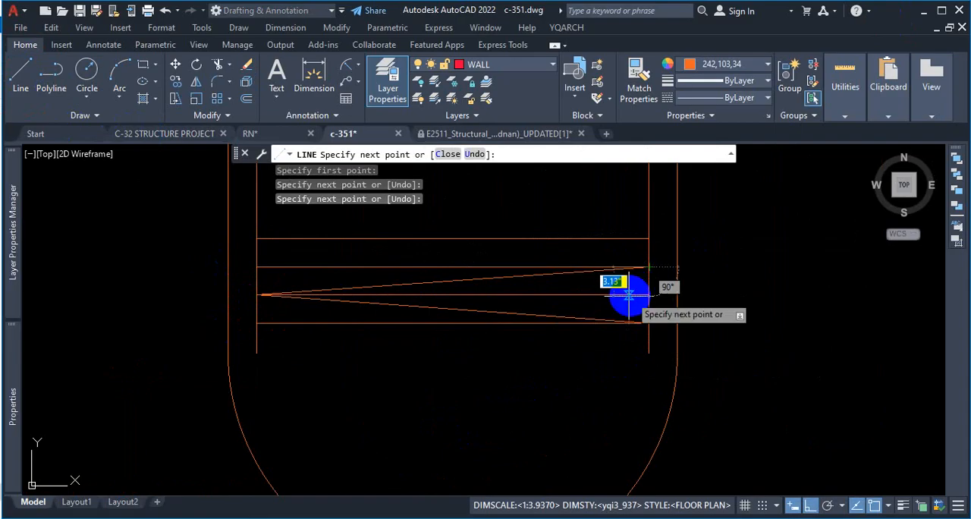
{"action": "key", "text": "Escape"}
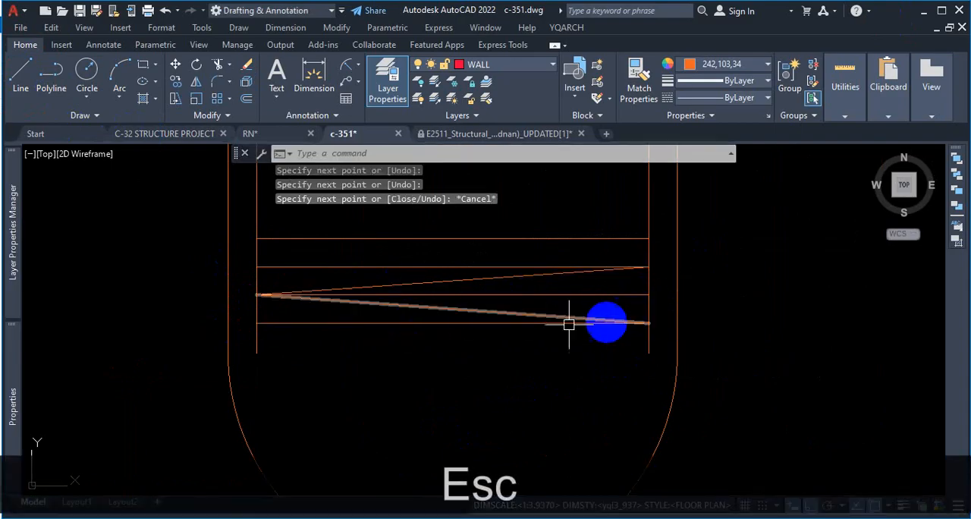
Step: Delete the three upper horizontal guide lines around the zigzag, leaving the lowest one
{"action": "left_click", "coordinate": [412, 267]}
{"action": "left_click", "coordinate": [421, 238]}
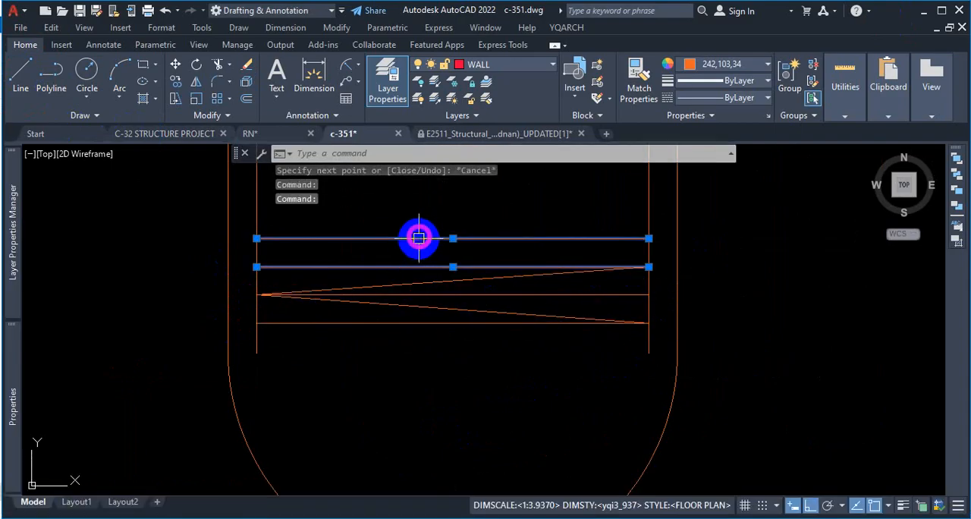
{"action": "left_click", "coordinate": [459, 294]}
{"action": "key", "text": "Delete"}
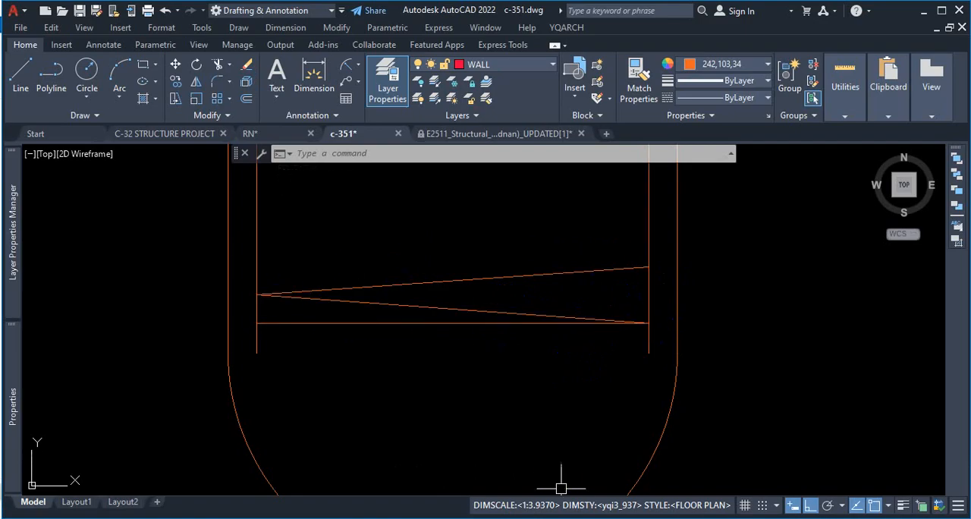
Step: Examine the zigzag spiral along the pile down to its bottom end in the 10-storied building PDF and return to c-351
{"action": "left_click", "coordinate": [585, 516]}
{"action": "scroll", "coordinate": [360, 272], "scroll_direction": "down", "scroll_amount": 1}
{"action": "scroll", "coordinate": [359, 272], "scroll_direction": "down", "scroll_amount": 10}
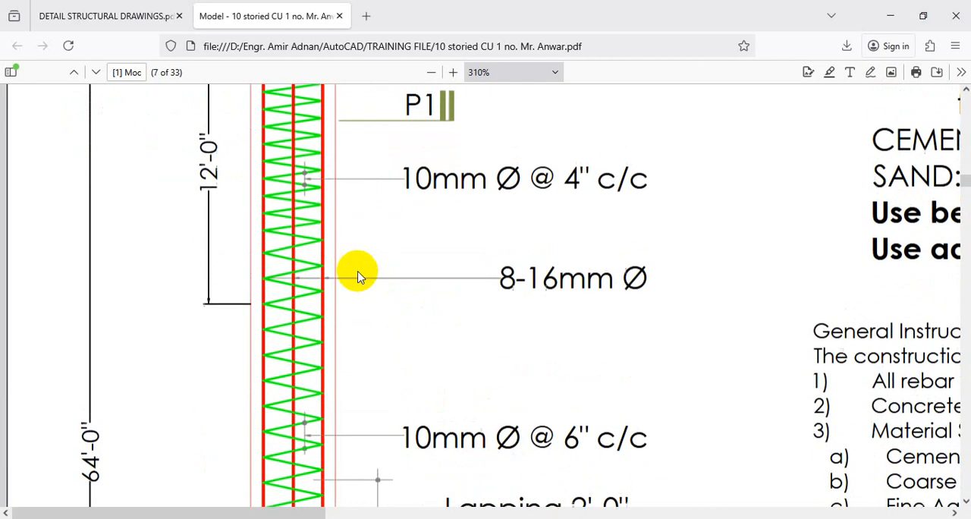
{"action": "scroll", "coordinate": [323, 319], "scroll_direction": "up", "scroll_amount": 1}
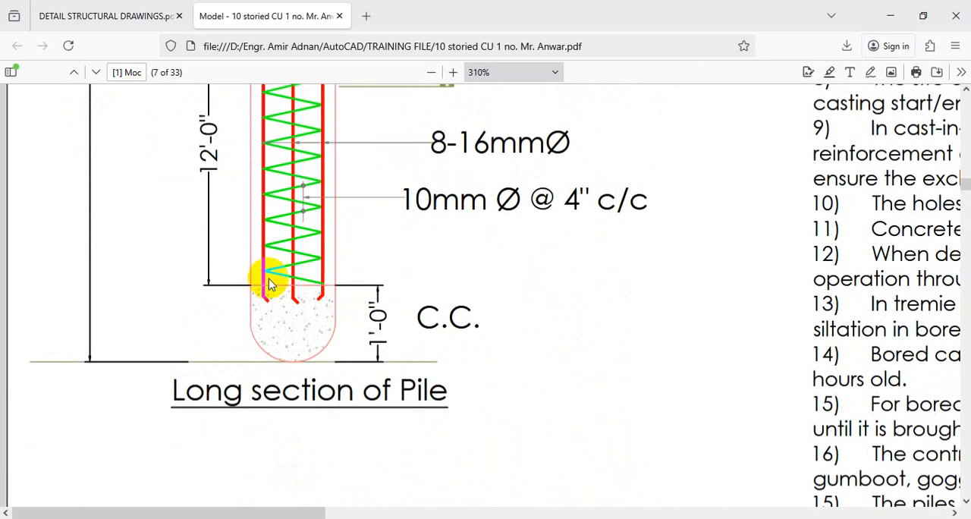
{"action": "left_click", "coordinate": [889, 15]}
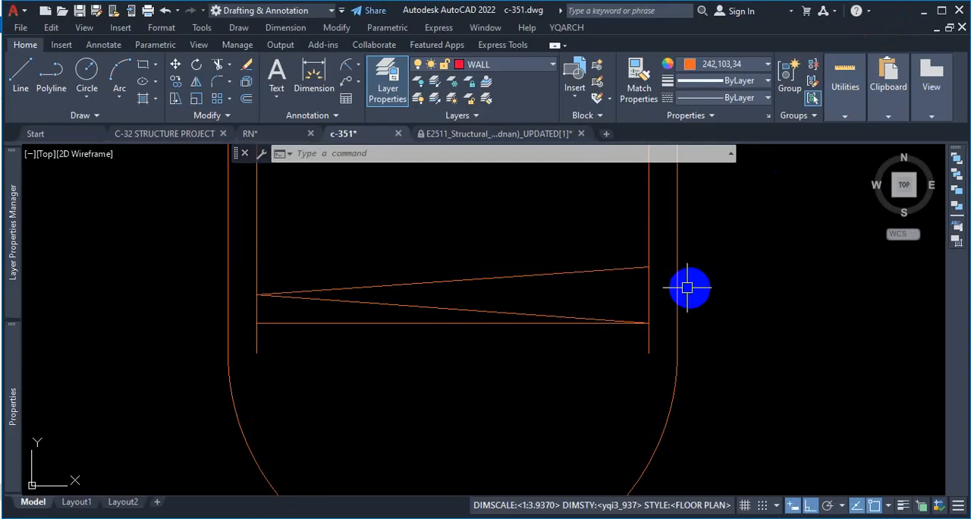
Step: Restore the three deleted horizontal guide lines and delete the two diagonal spiral lines
{"action": "scroll", "coordinate": [654, 277], "scroll_direction": "up", "scroll_amount": 2}
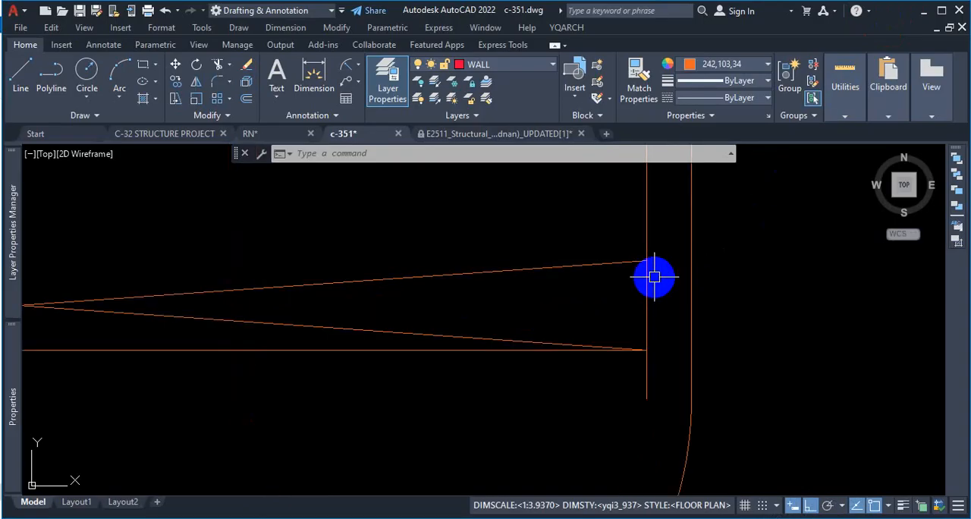
{"action": "scroll", "coordinate": [654, 277], "scroll_direction": "down", "scroll_amount": 2}
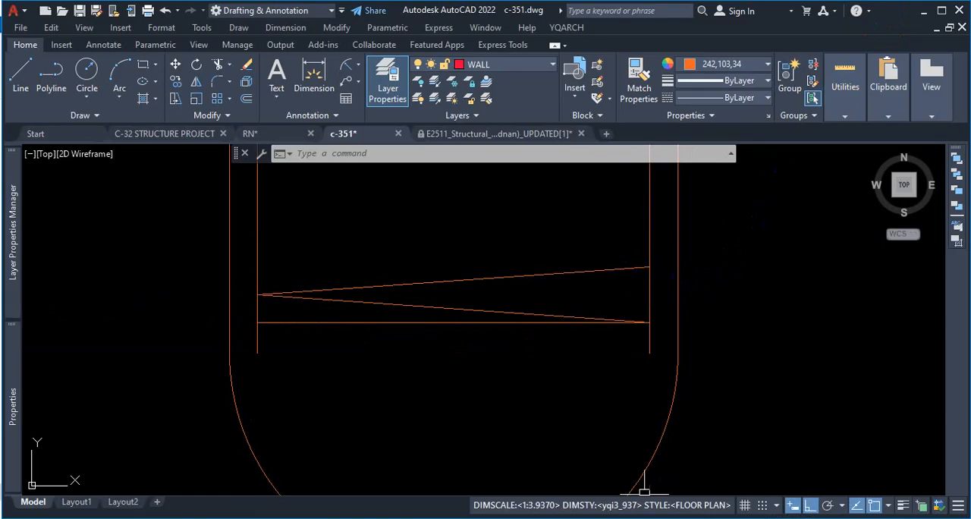
{"action": "key", "text": "Delete"}
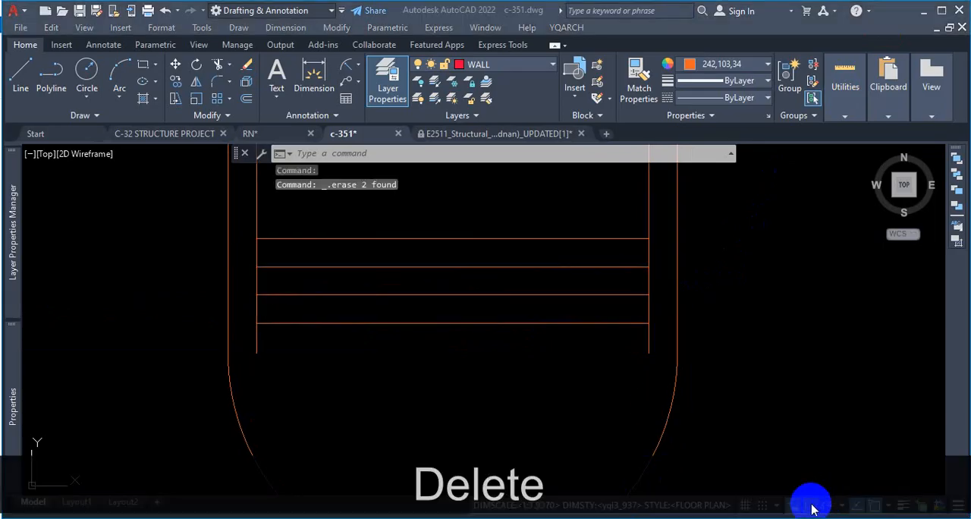
Step: Draw the first spiral turn as two diagonals joining the lowest guide's right end, the second's left end and the third's right end
{"action": "left_click", "coordinate": [32, 82]}
{"action": "scroll", "coordinate": [579, 292], "scroll_direction": "up", "scroll_amount": 2}
{"action": "left_click", "coordinate": [691, 339]}
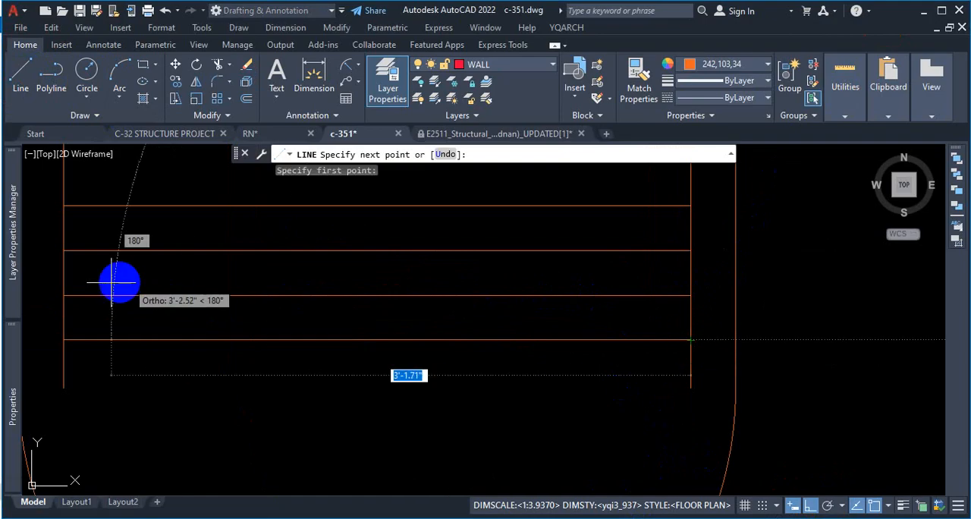
{"action": "left_click", "coordinate": [65, 295]}
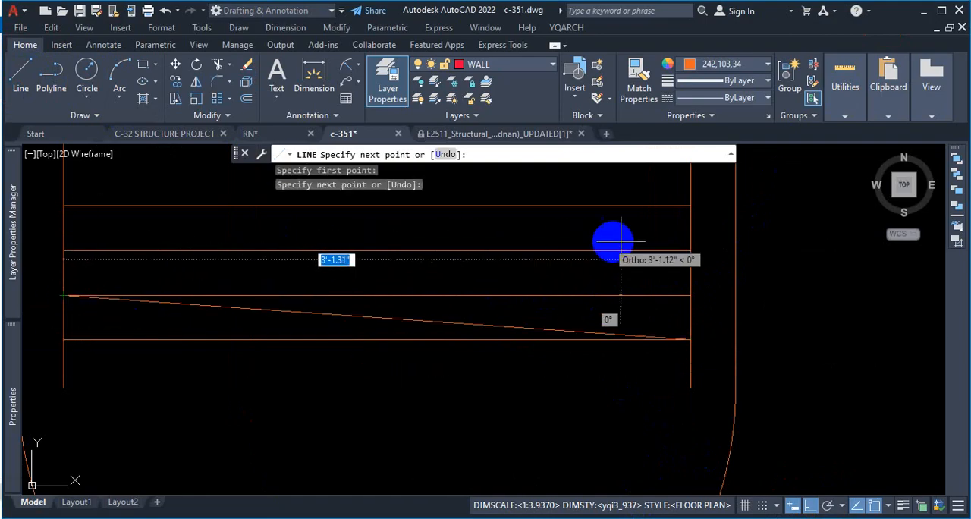
{"action": "left_click", "coordinate": [690, 250]}
{"action": "key", "text": "Escape"}
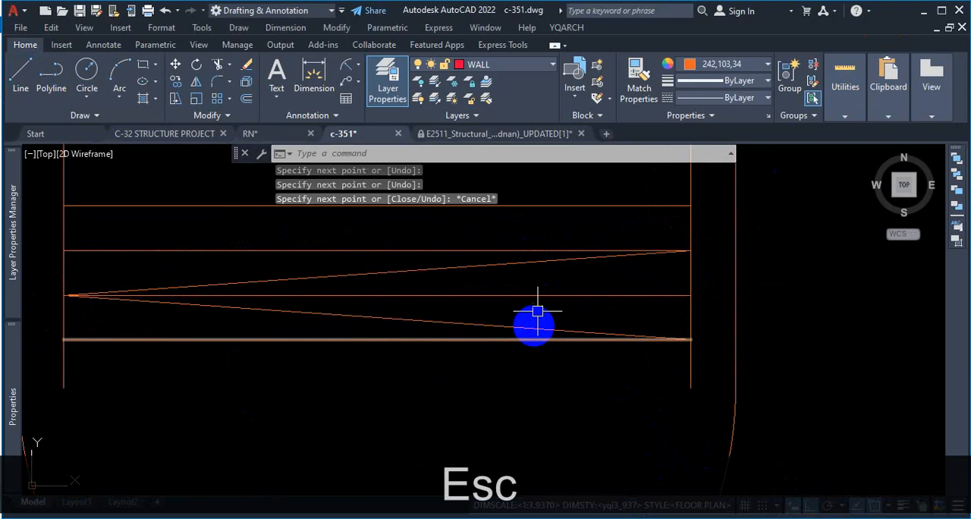
Step: Delete the three horizontal guide lines above the lowest one, keeping the two diagonal spiral lines
{"action": "left_click", "coordinate": [568, 295]}
{"action": "left_click", "coordinate": [462, 251]}
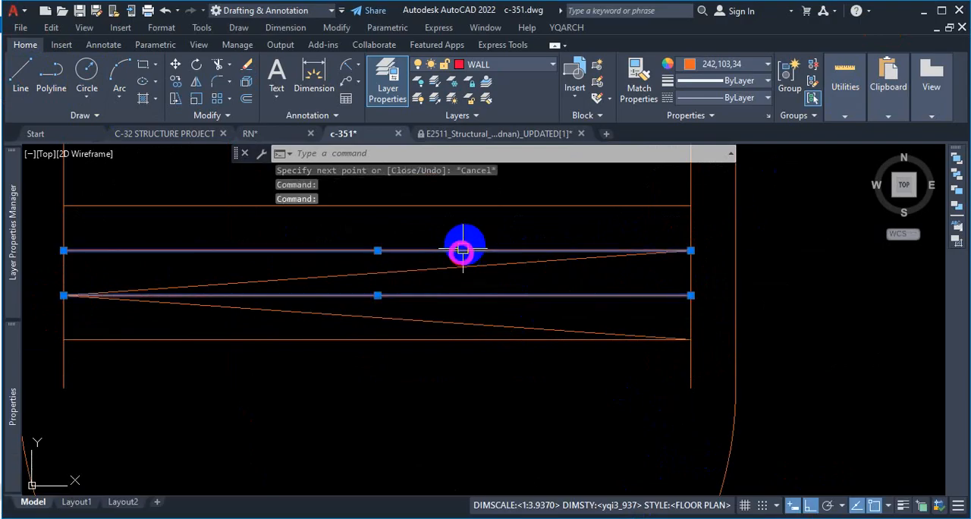
{"action": "left_click", "coordinate": [501, 206]}
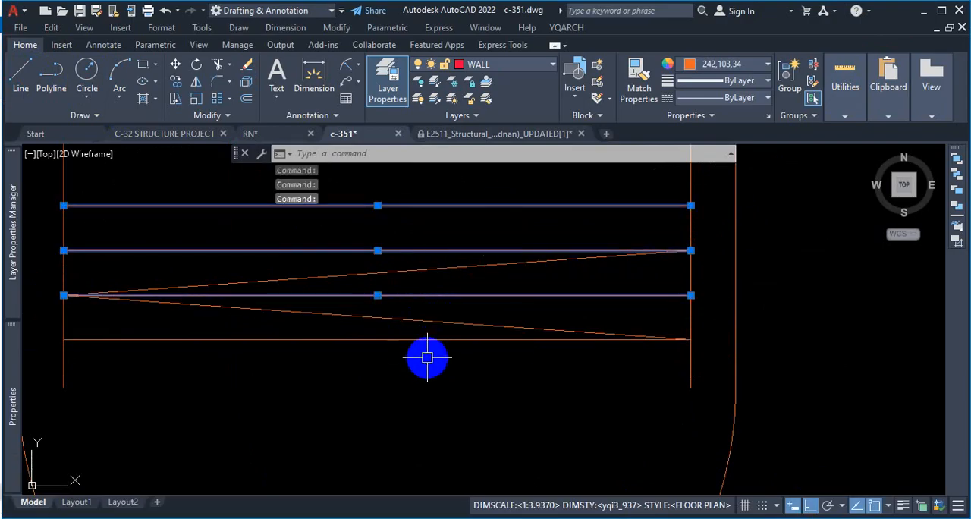
{"action": "key", "text": "Delete"}
{"action": "scroll", "coordinate": [675, 337], "scroll_direction": "down", "scroll_amount": 4}
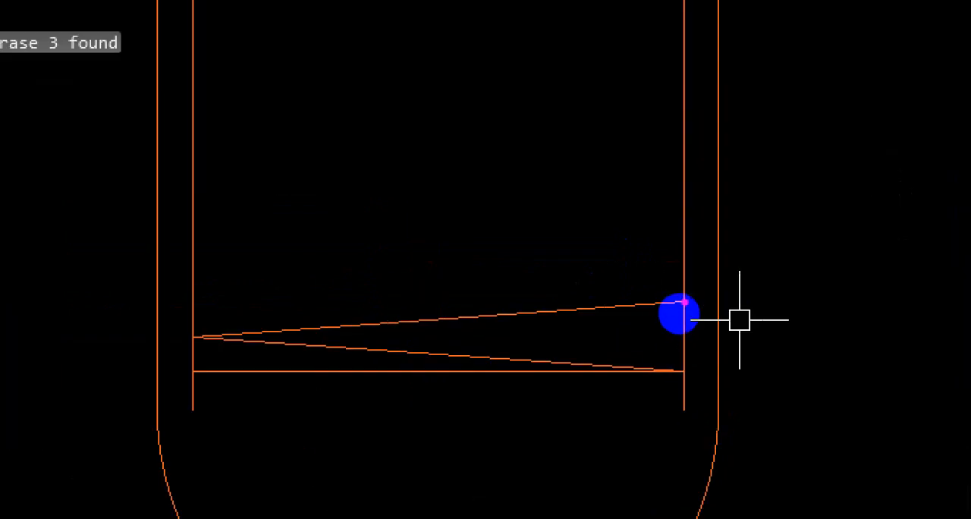
{"action": "mouse_move", "coordinate": [684, 302]}
{"action": "left_mouse_down"}
{"action": "mouse_move", "coordinate": [202, 232]}
{"action": "mouse_move", "coordinate": [691, 186]}
{"action": "mouse_move", "coordinate": [232, 107]}
{"action": "mouse_move", "coordinate": [698, 47]}
{"action": "left_mouse_up"}
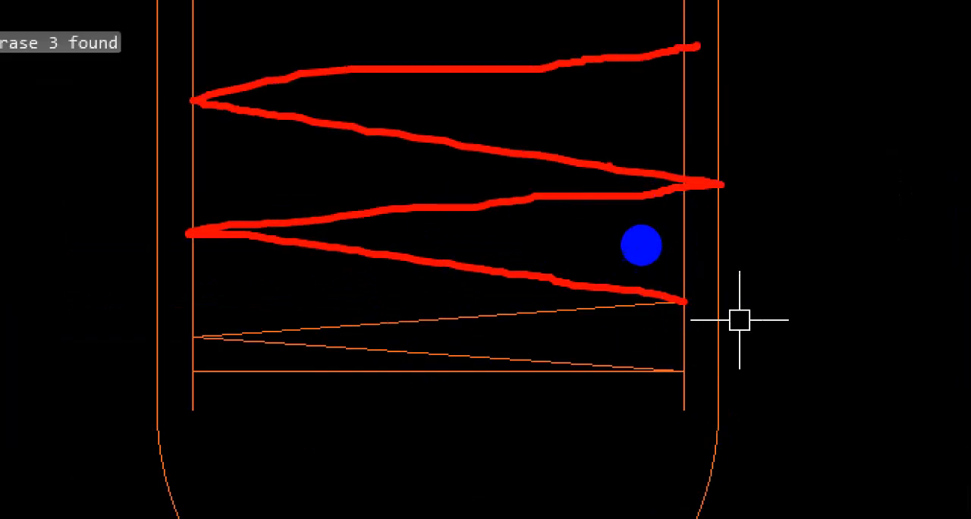
{"action": "key", "text": "Escape"}
Step: Create a rectangular array from the two diagonal spiral lines above the pile's rounded bottom
{"action": "scroll", "coordinate": [511, 330], "scroll_direction": "up", "scroll_amount": 2}
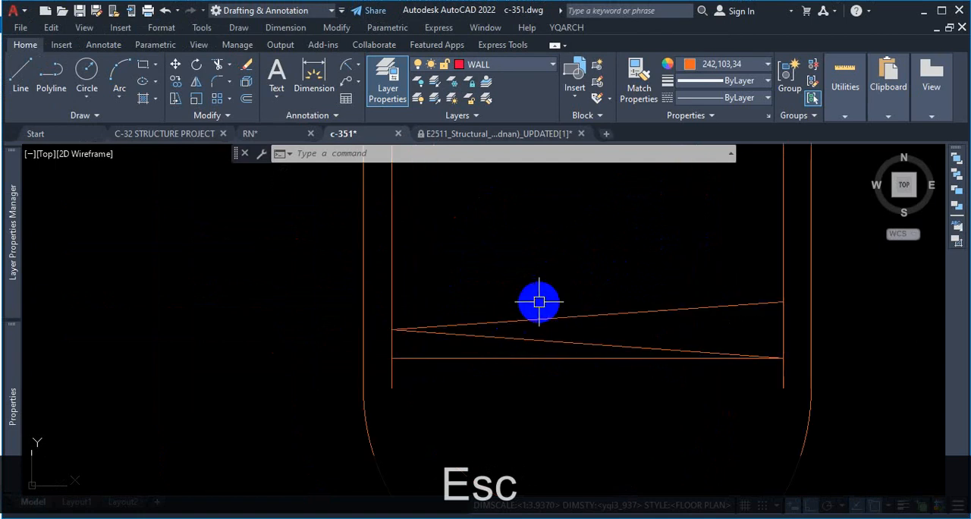
{"action": "scroll", "coordinate": [511, 347], "scroll_direction": "up", "scroll_amount": 2}
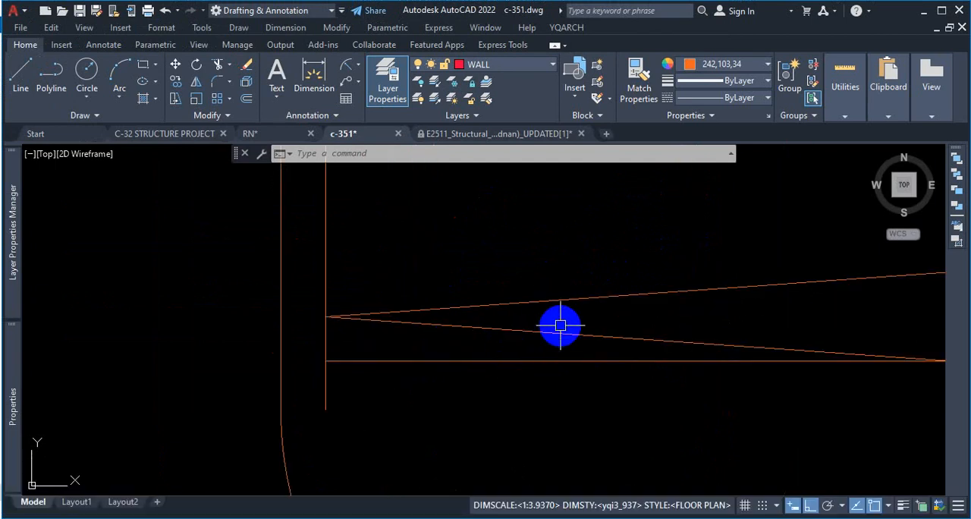
{"action": "scroll", "coordinate": [563, 327], "scroll_direction": "down", "scroll_amount": 3}
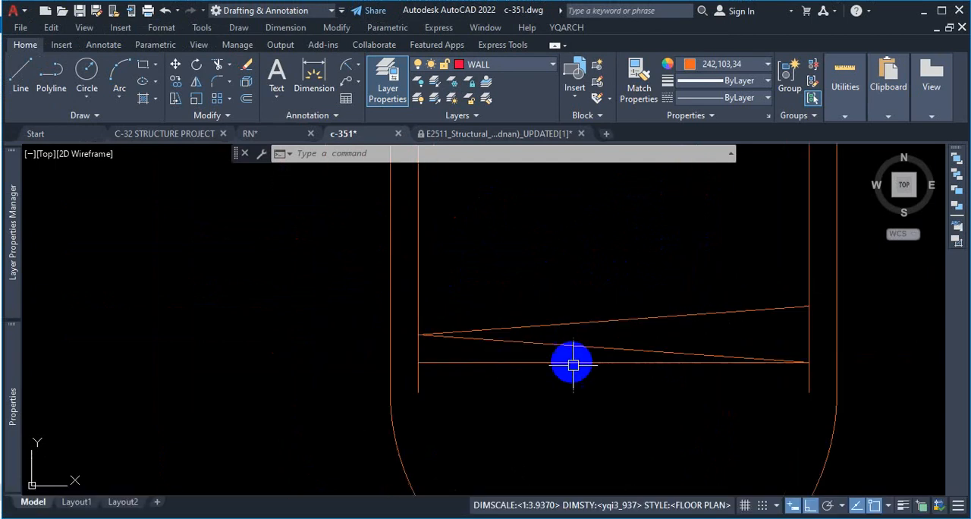
{"action": "scroll", "coordinate": [582, 358], "scroll_direction": "down", "scroll_amount": 3}
{"action": "scroll", "coordinate": [611, 210], "scroll_direction": "up", "scroll_amount": 5}
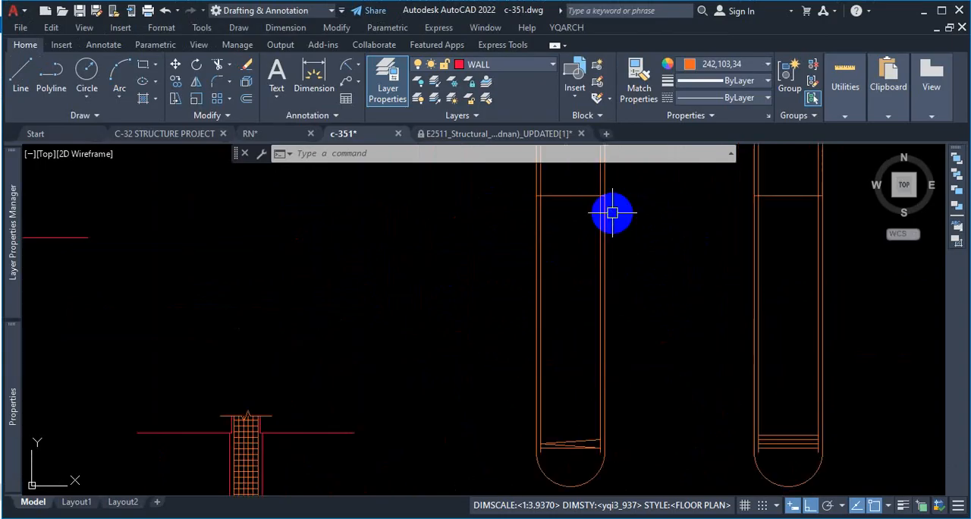
{"action": "scroll", "coordinate": [581, 286], "scroll_direction": "down", "scroll_amount": 3}
{"action": "scroll", "coordinate": [570, 283], "scroll_direction": "up", "scroll_amount": 5}
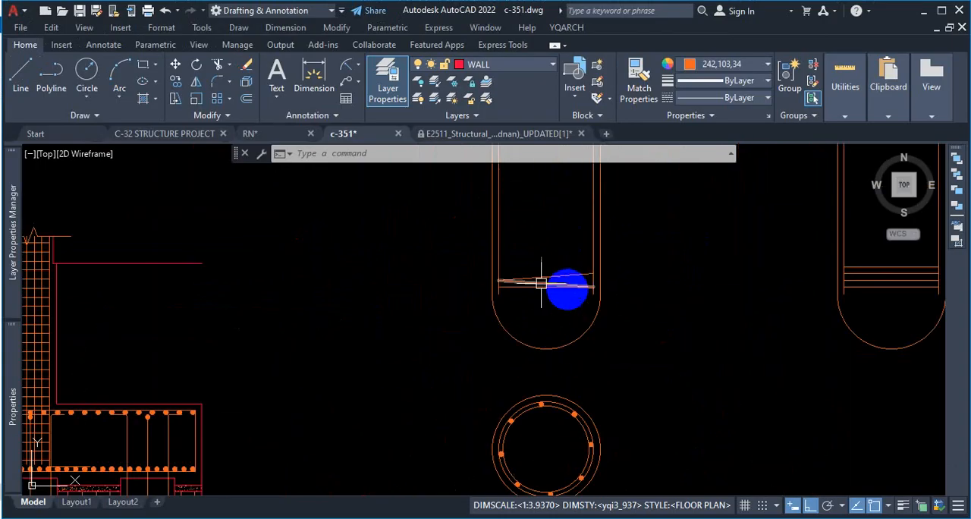
{"action": "type", "text": "AR"}
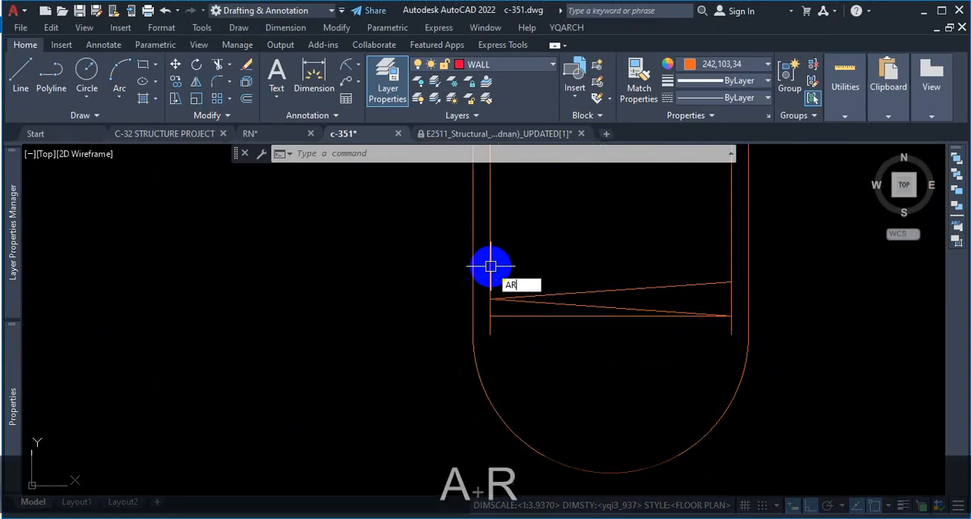
{"action": "key", "text": "Return"}
{"action": "scroll", "coordinate": [552, 311], "scroll_direction": "up", "scroll_amount": 4}
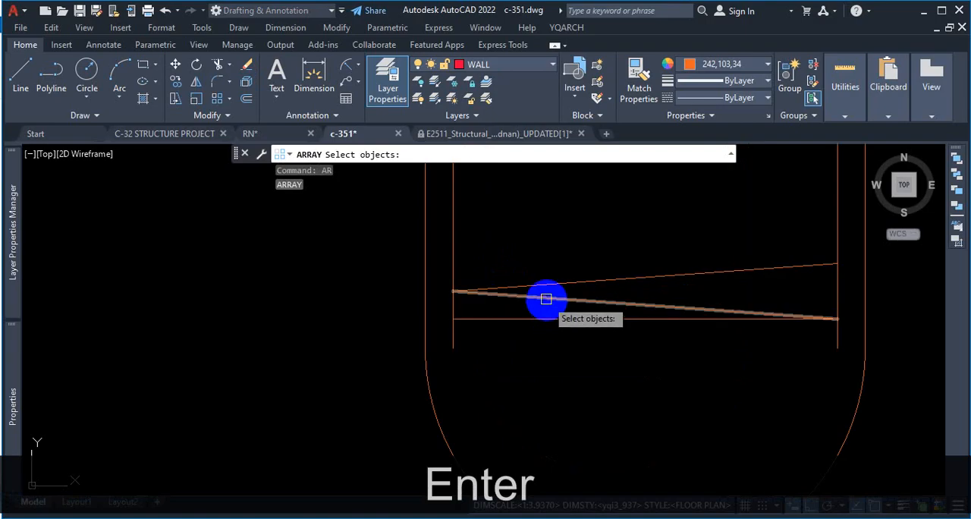
{"action": "left_click", "coordinate": [586, 237]}
{"action": "left_click", "coordinate": [531, 324]}
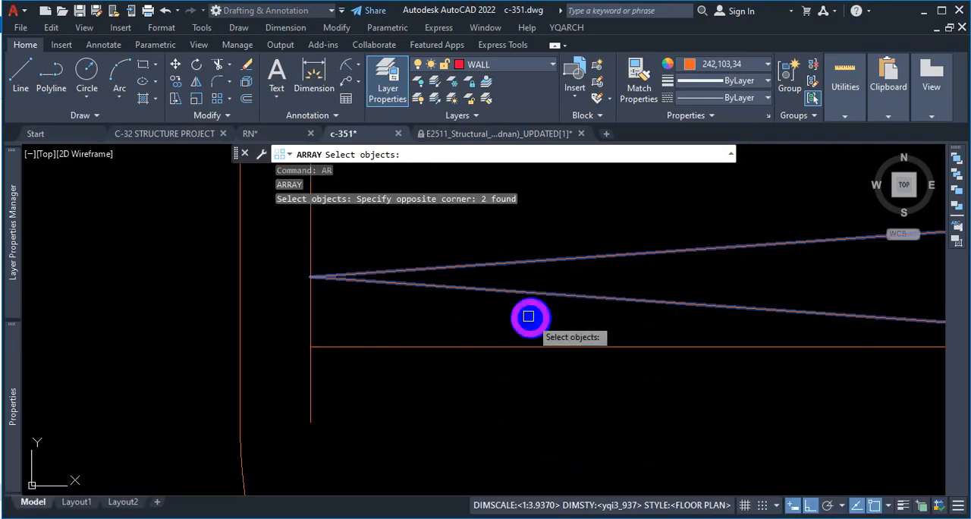
{"action": "scroll", "coordinate": [612, 315], "scroll_direction": "down", "scroll_amount": 4}
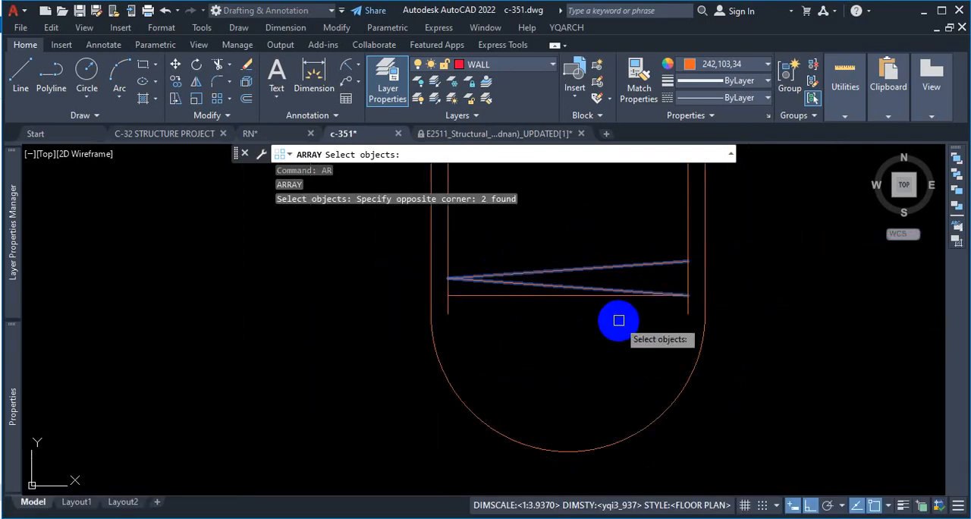
{"action": "key", "text": "Return"}
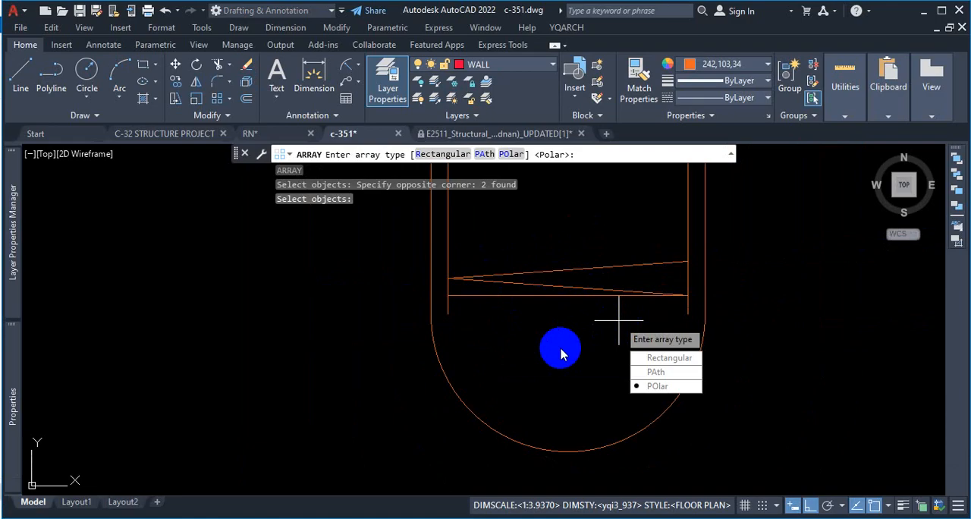
{"action": "left_click", "coordinate": [674, 361]}
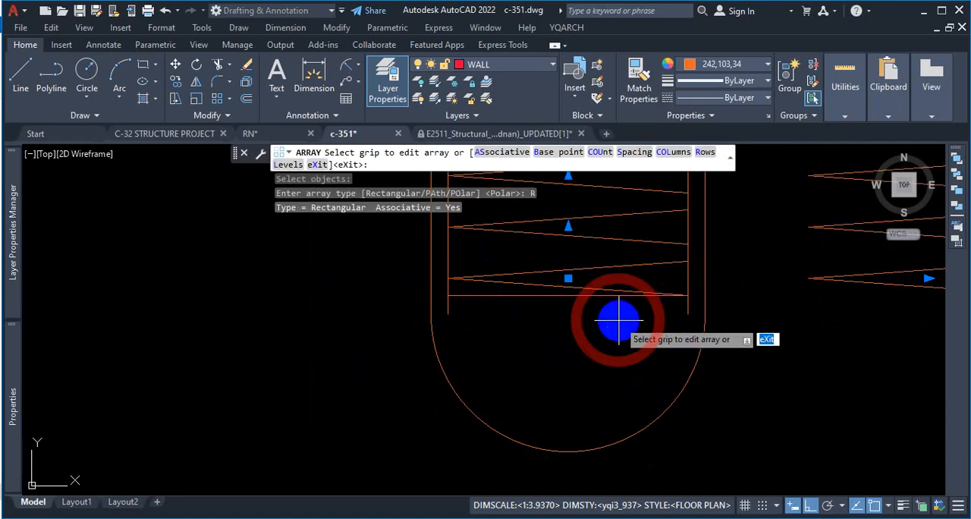
Step: Reduce the spiral array to 1 column so the turns repeat only inside this pile
{"action": "scroll", "coordinate": [466, 325], "scroll_direction": "down", "scroll_amount": 5}
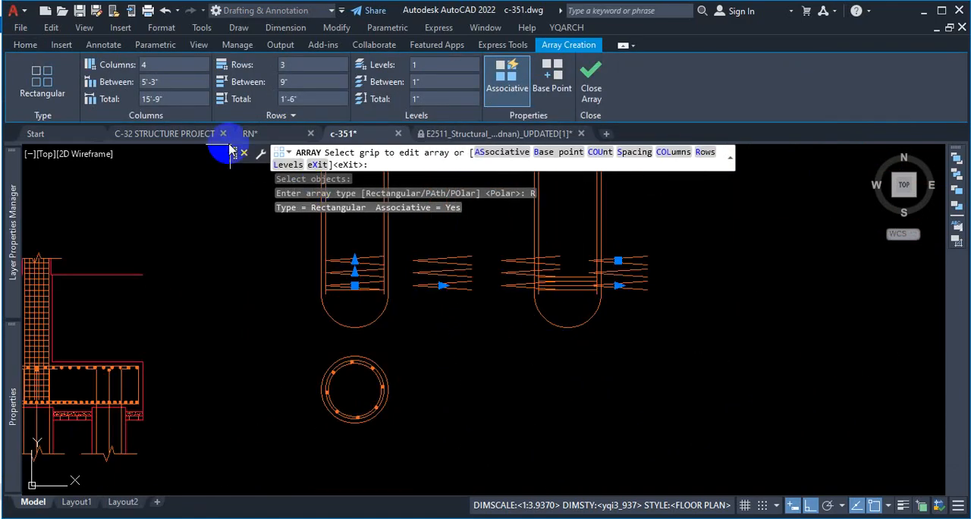
{"action": "left_click", "coordinate": [468, 321]}
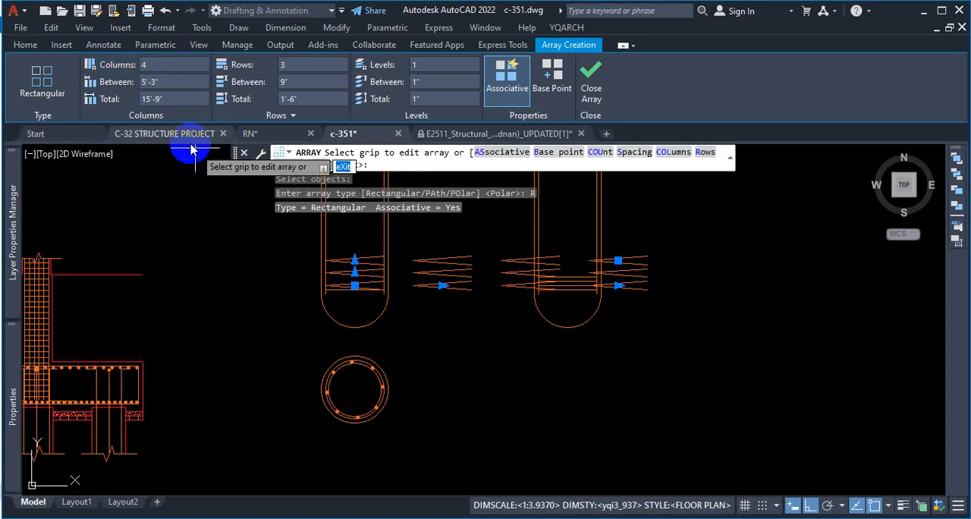
{"action": "left_click", "coordinate": [159, 67]}
{"action": "type", "text": "1"}
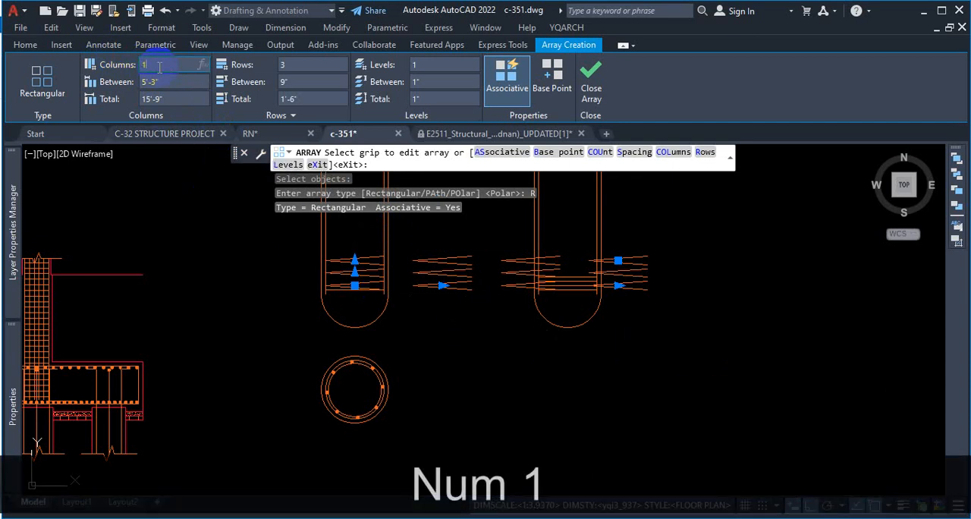
{"action": "key", "text": "Return"}
{"action": "left_click", "coordinate": [369, 258]}
{"action": "scroll", "coordinate": [370, 261], "scroll_direction": "up", "scroll_amount": 3}
{"action": "scroll", "coordinate": [370, 262], "scroll_direction": "up", "scroll_amount": 2}
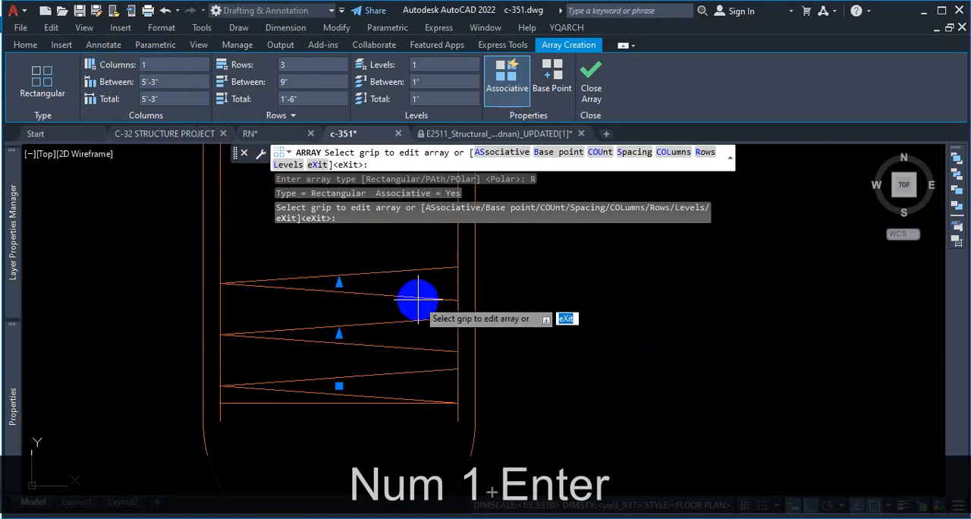
{"action": "scroll", "coordinate": [418, 299], "scroll_direction": "down", "scroll_amount": 2}
{"action": "scroll", "coordinate": [396, 262], "scroll_direction": "up", "scroll_amount": 2}
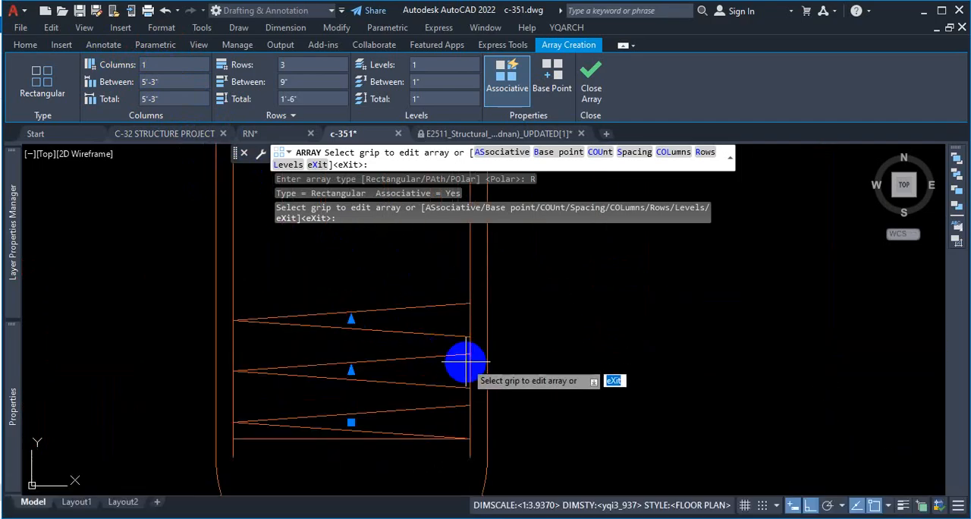
{"action": "scroll", "coordinate": [465, 363], "scroll_direction": "down", "scroll_amount": 2}
{"action": "scroll", "coordinate": [436, 397], "scroll_direction": "up", "scroll_amount": 2}
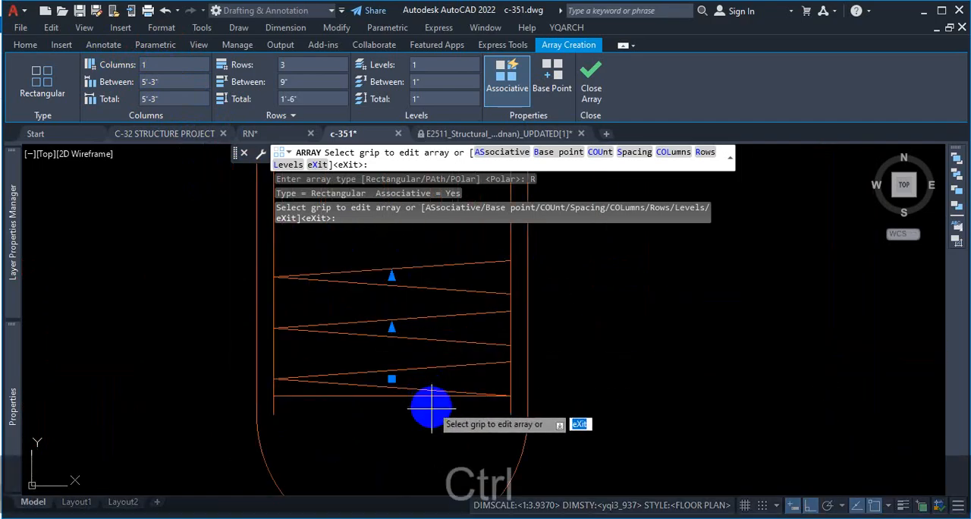
{"action": "key", "text": "ctrl+1"}
{"action": "left_click", "coordinate": [440, 421]}
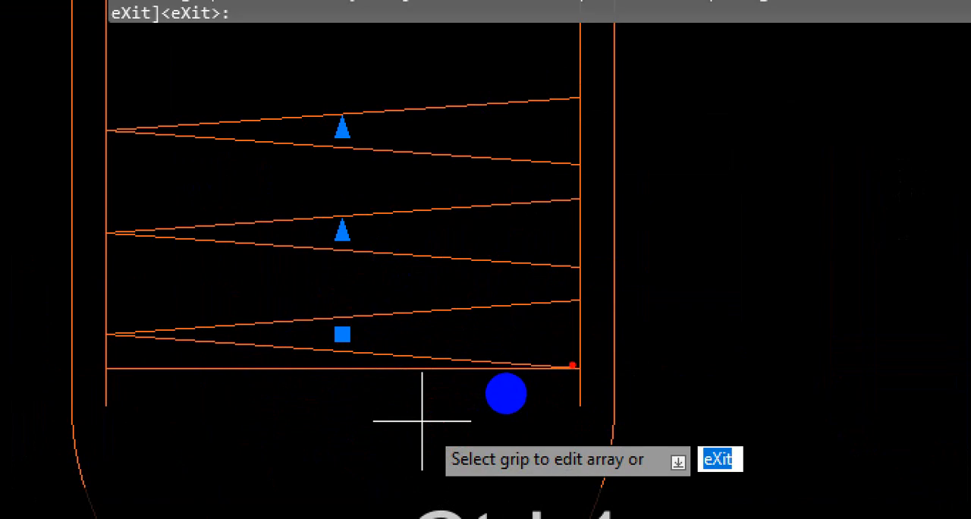
{"action": "mouse_move", "coordinate": [494, 396]}
{"action": "left_mouse_down"}
{"action": "mouse_move", "coordinate": [98, 331]}
{"action": "mouse_move", "coordinate": [571, 300]}
{"action": "left_mouse_up"}
{"action": "left_click_drag", "start_coordinate": [570, 381], "coordinate": [581, 376]}
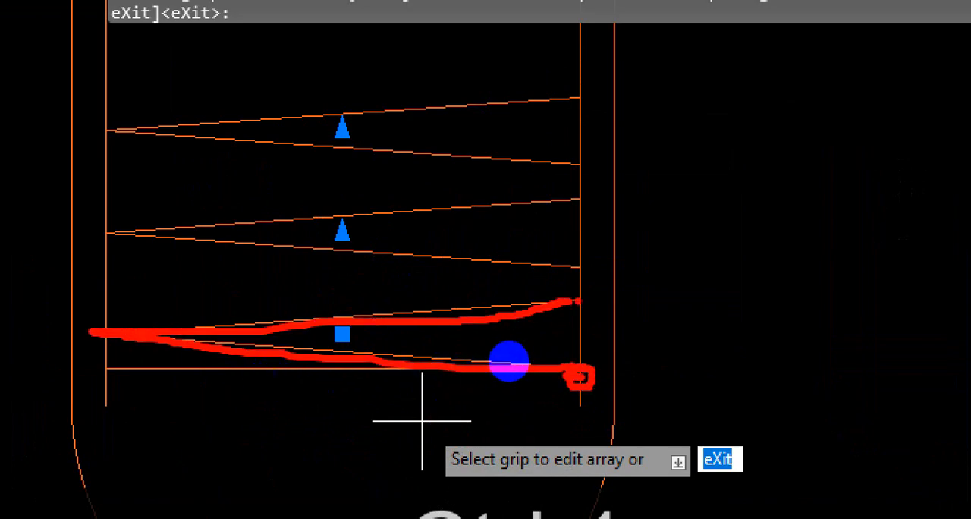
{"action": "mouse_move", "coordinate": [578, 300]}
{"action": "left_mouse_down"}
{"action": "mouse_move", "coordinate": [503, 274]}
{"action": "mouse_move", "coordinate": [148, 195]}
{"action": "left_mouse_up"}
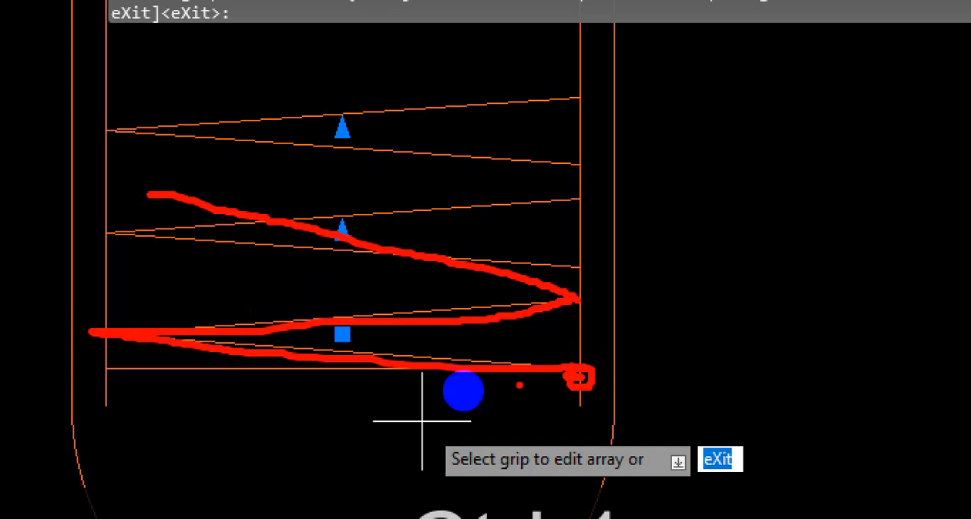
{"action": "left_click_drag", "start_coordinate": [579, 298], "coordinate": [580, 350]}
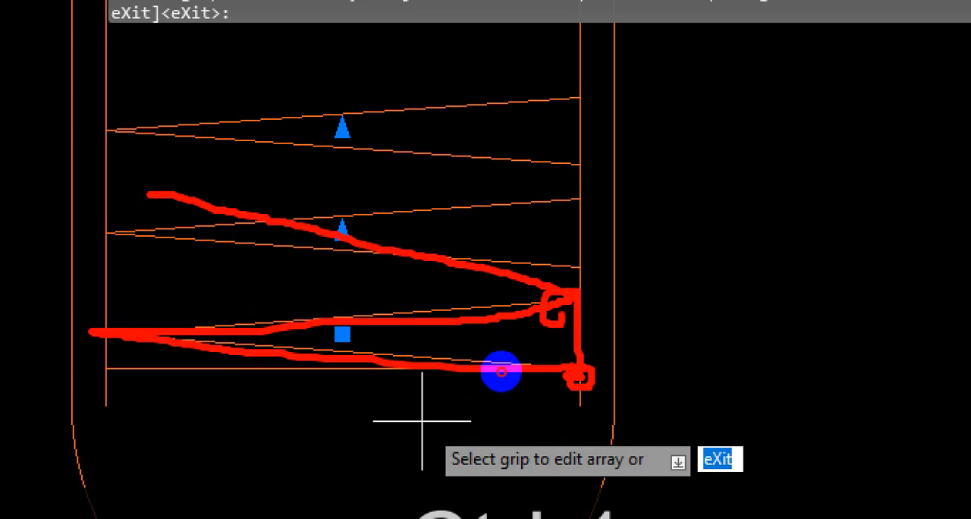
{"action": "key", "text": "Escape"}
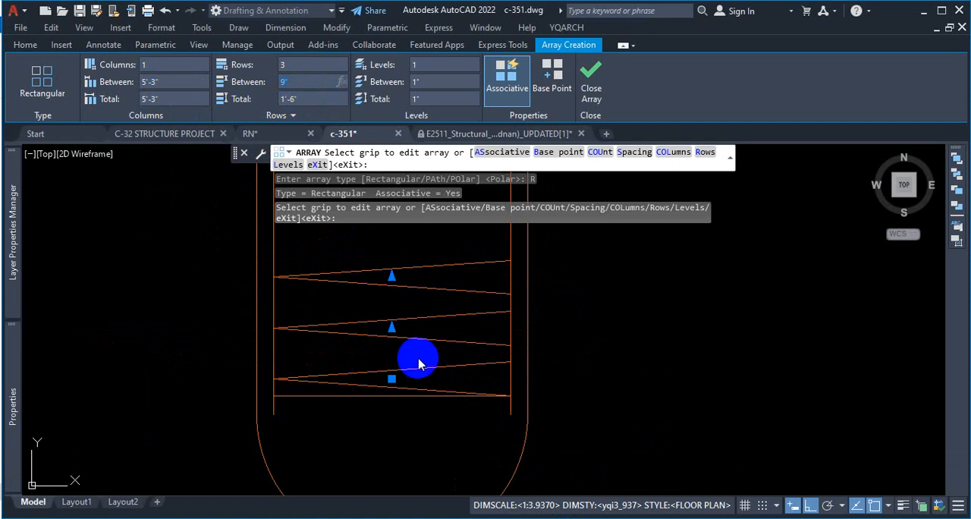
{"action": "key", "text": "ctrl+1"}
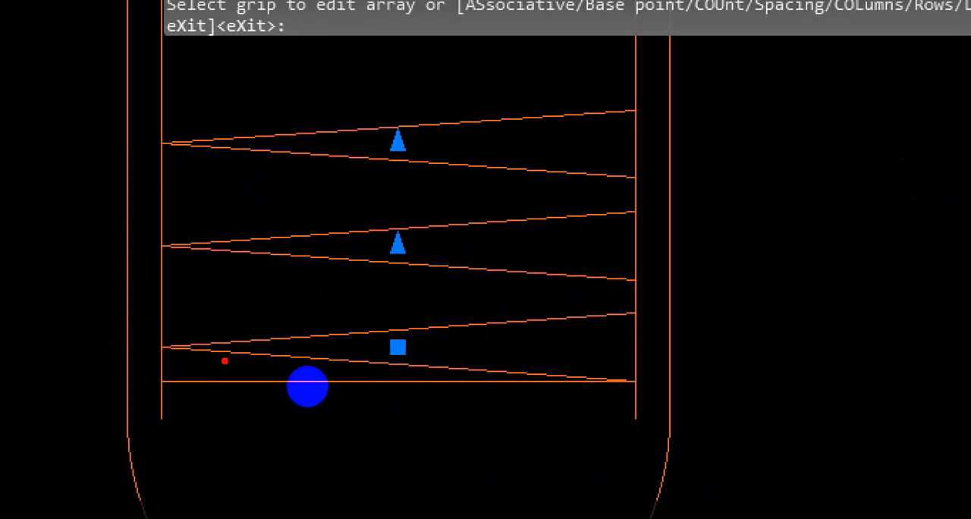
{"action": "left_click_drag", "start_coordinate": [297, 378], "coordinate": [452, 378]}
{"action": "left_click_drag", "start_coordinate": [293, 321], "coordinate": [460, 321]}
{"action": "left_click_drag", "start_coordinate": [275, 143], "coordinate": [561, 126]}
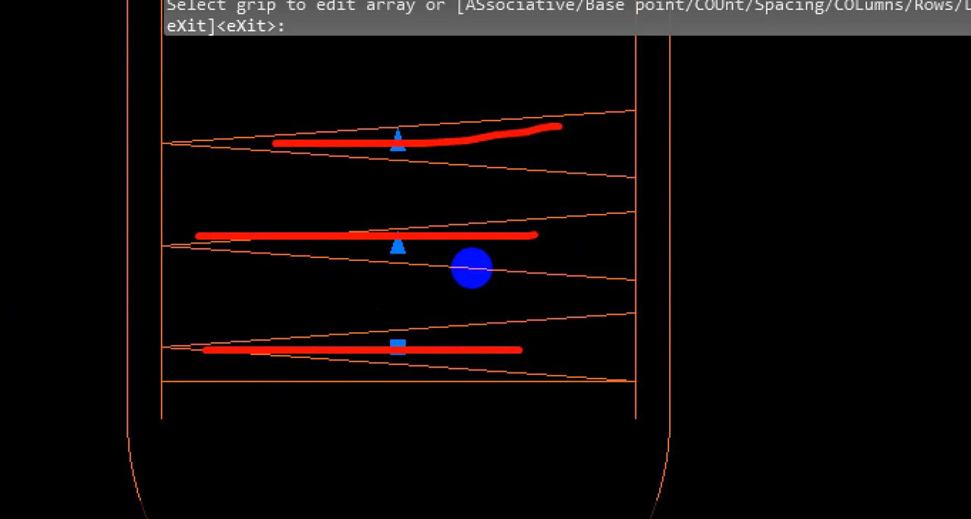
{"action": "mouse_move", "coordinate": [627, 384]}
{"action": "left_mouse_down"}
{"action": "mouse_move", "coordinate": [696, 383]}
{"action": "mouse_move", "coordinate": [666, 334]}
{"action": "left_mouse_up"}
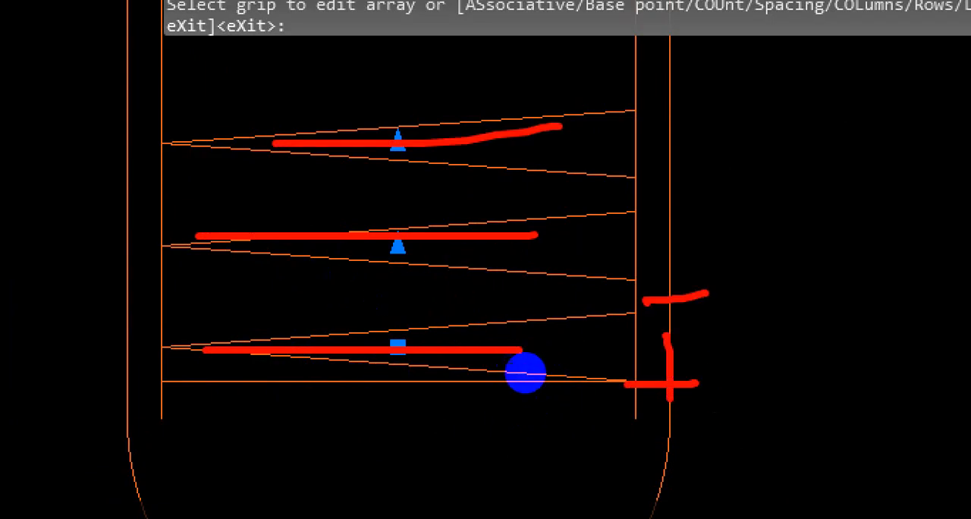
{"action": "key", "text": "Escape"}
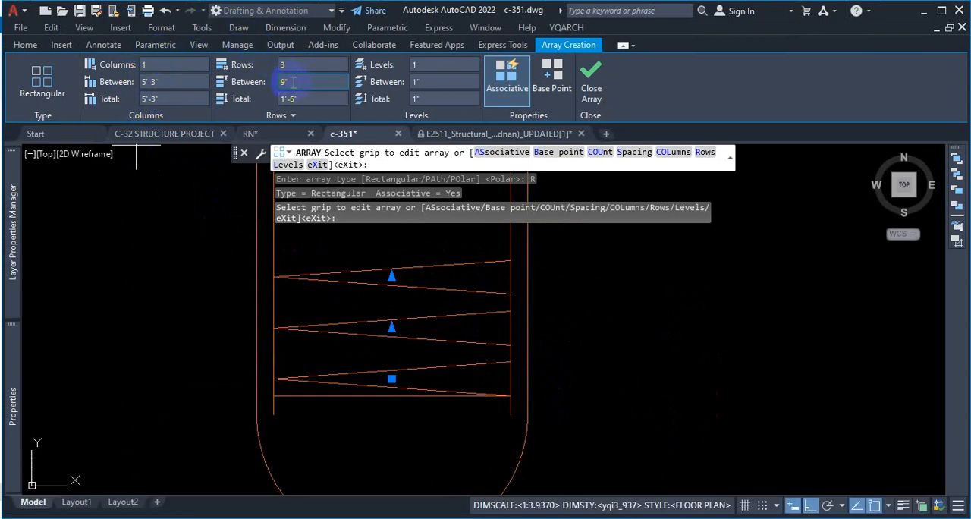
Step: Set the spacing between the spiral array's rows to 6" so consecutive turns join end to end
{"action": "type", "text": "6"}
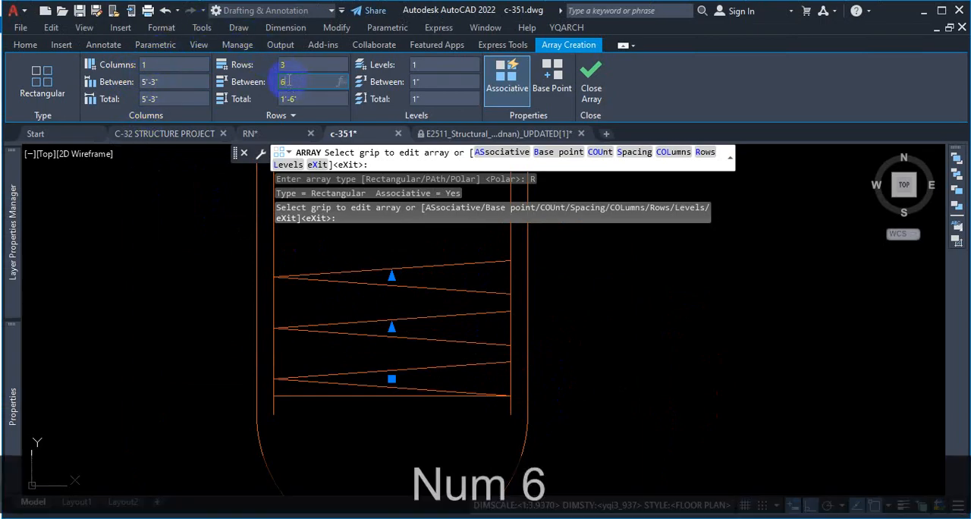
{"action": "key", "text": "Return"}
{"action": "scroll", "coordinate": [497, 367], "scroll_direction": "up", "scroll_amount": 5}
{"action": "scroll", "coordinate": [607, 363], "scroll_direction": "down", "scroll_amount": 1}
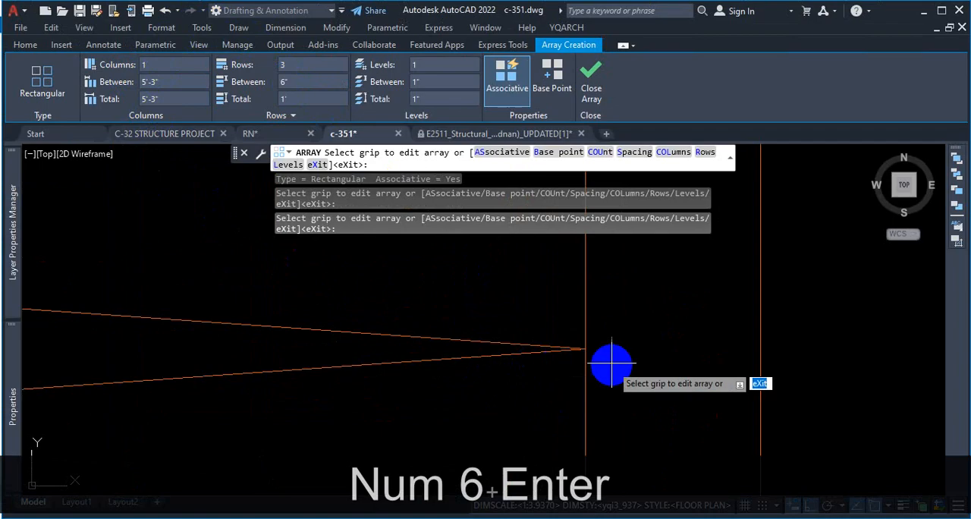
{"action": "scroll", "coordinate": [610, 354], "scroll_direction": "down", "scroll_amount": 3}
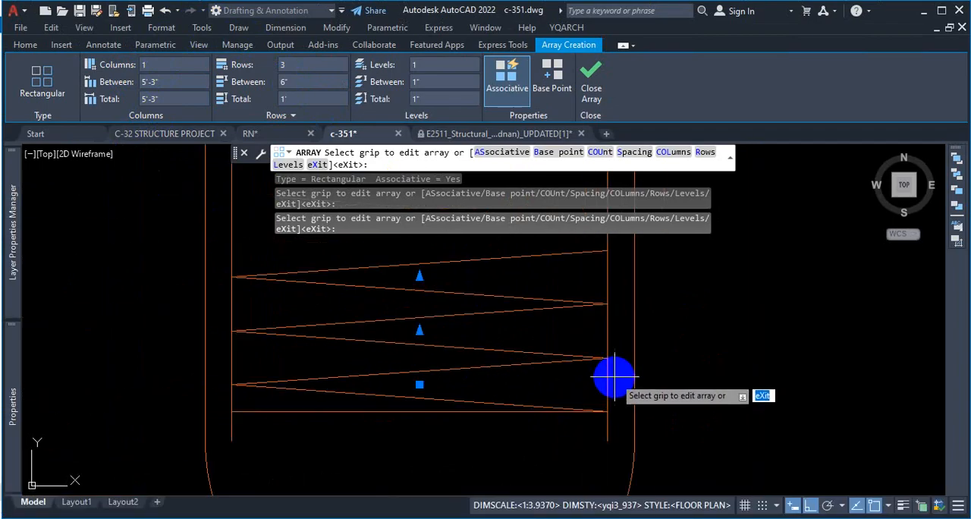
{"action": "scroll", "coordinate": [610, 374], "scroll_direction": "up", "scroll_amount": 2}
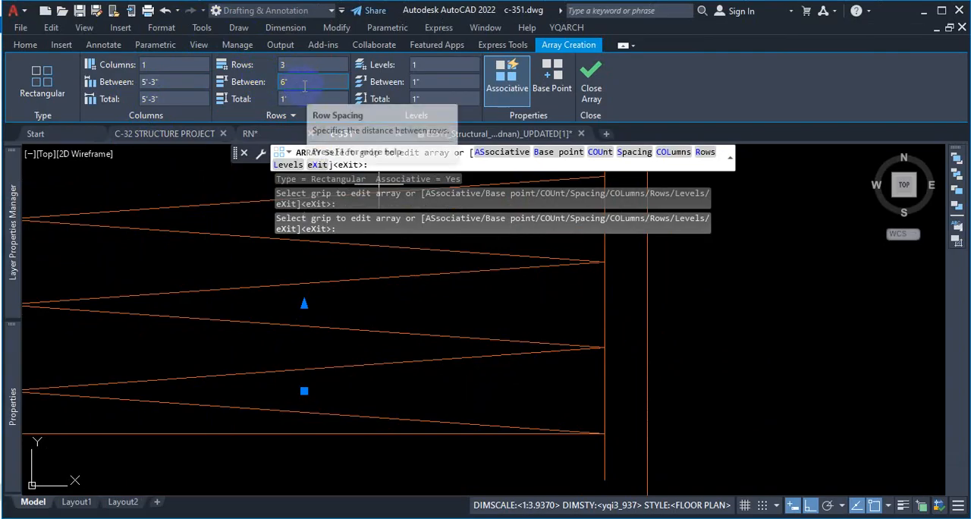
Step: Extend the spiral array upward to 29 rows, ending just below the horizontal line across the pile
{"action": "scroll", "coordinate": [536, 402], "scroll_direction": "down", "scroll_amount": 2}
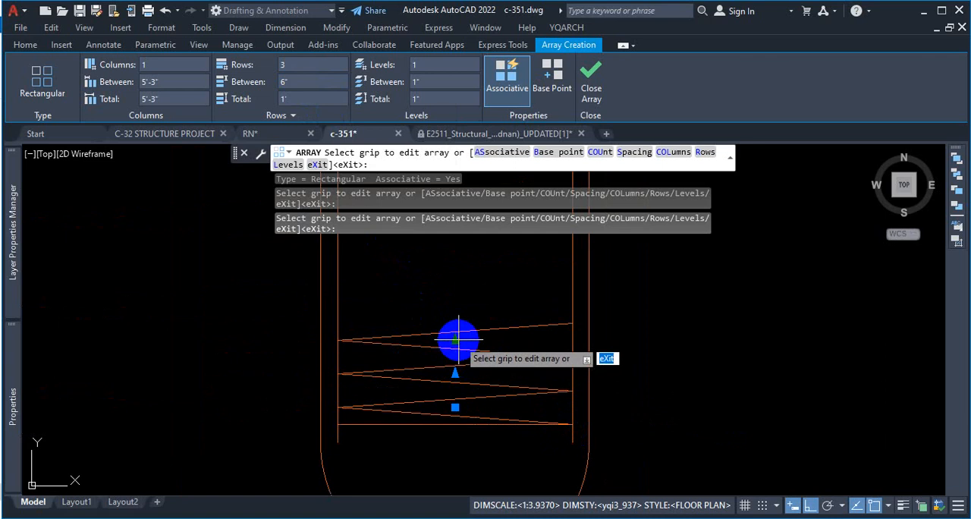
{"action": "left_click", "coordinate": [454, 339]}
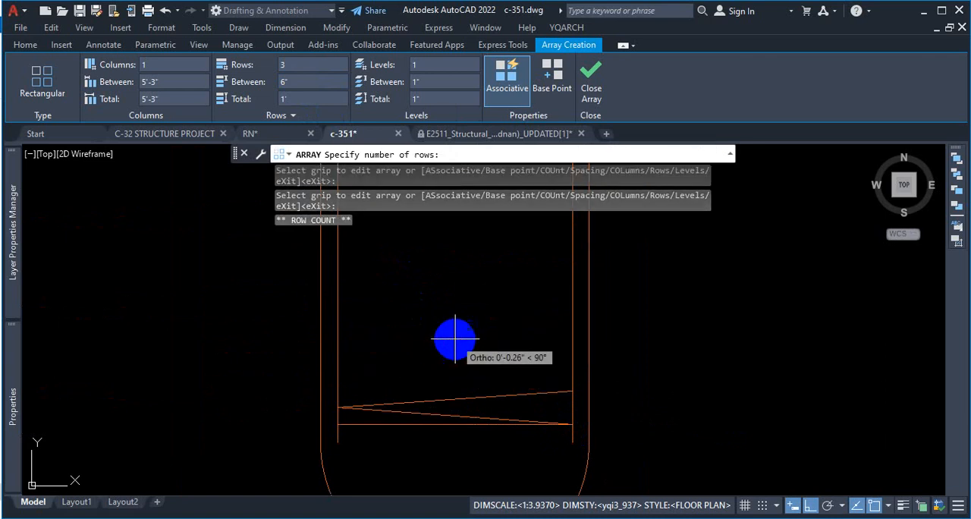
{"action": "scroll", "coordinate": [456, 342], "scroll_direction": "down", "scroll_amount": 5}
{"action": "scroll", "coordinate": [452, 287], "scroll_direction": "up", "scroll_amount": 5}
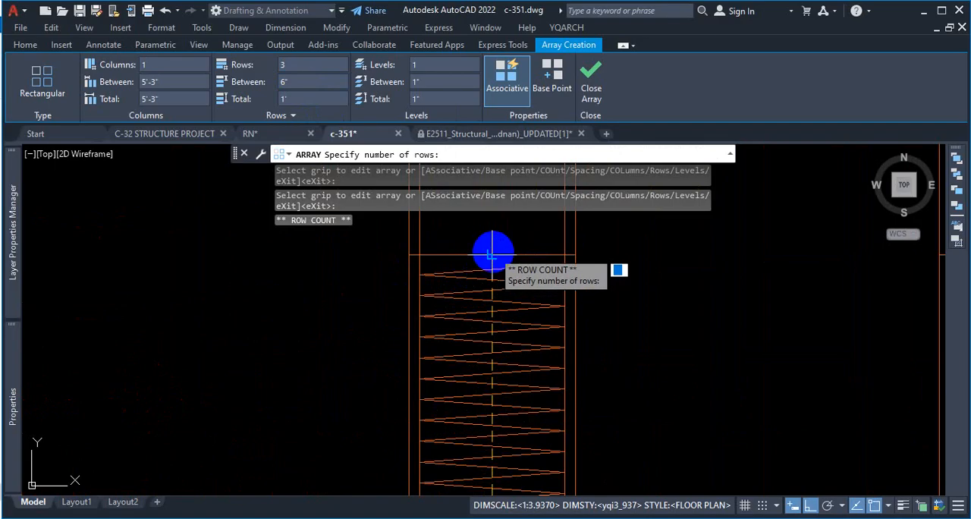
{"action": "scroll", "coordinate": [491, 242], "scroll_direction": "up", "scroll_amount": 3}
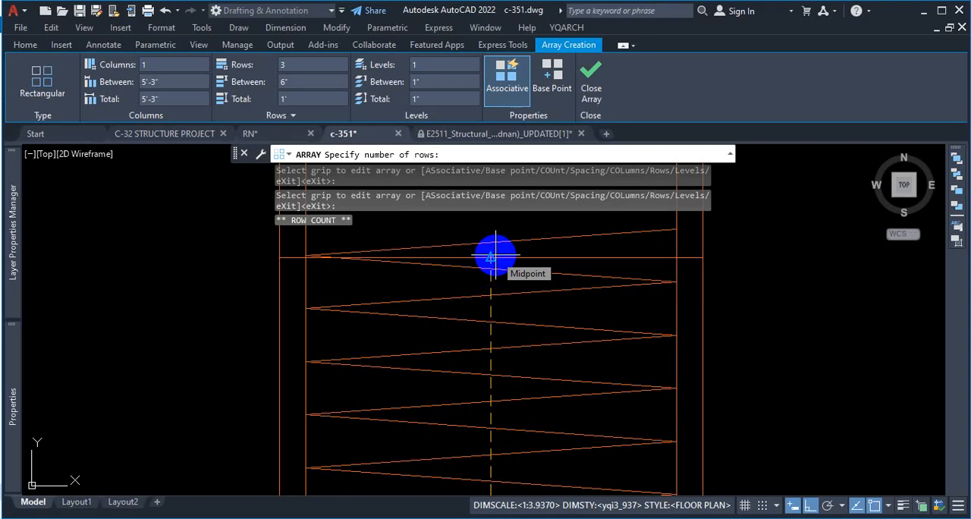
{"action": "left_click", "coordinate": [495, 271]}
{"action": "scroll", "coordinate": [532, 311], "scroll_direction": "down", "scroll_amount": 4}
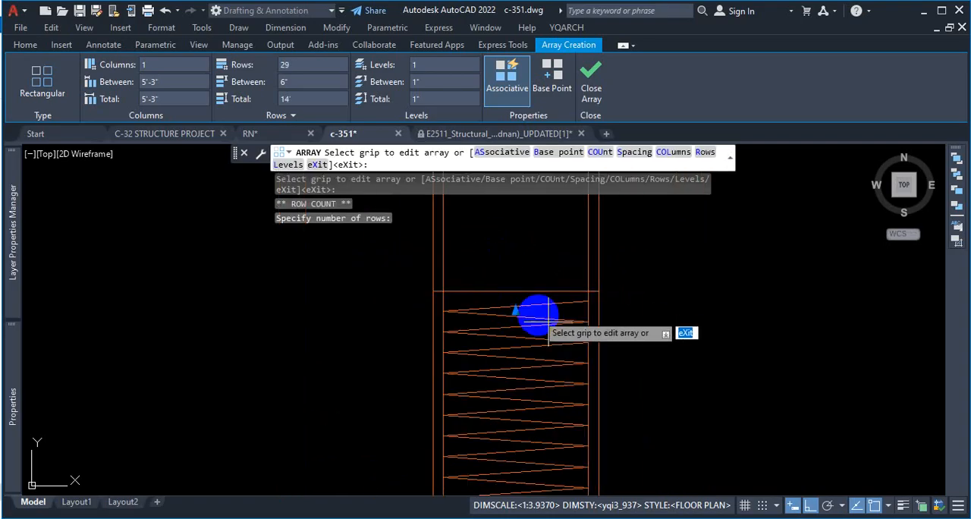
Step: Check the gap between the spiral array's top turn and the horizontal line across the pile, and finish the array
{"action": "scroll", "coordinate": [600, 256], "scroll_direction": "down", "scroll_amount": 4}
{"action": "scroll", "coordinate": [597, 326], "scroll_direction": "down", "scroll_amount": 4}
{"action": "scroll", "coordinate": [581, 286], "scroll_direction": "up", "scroll_amount": 4}
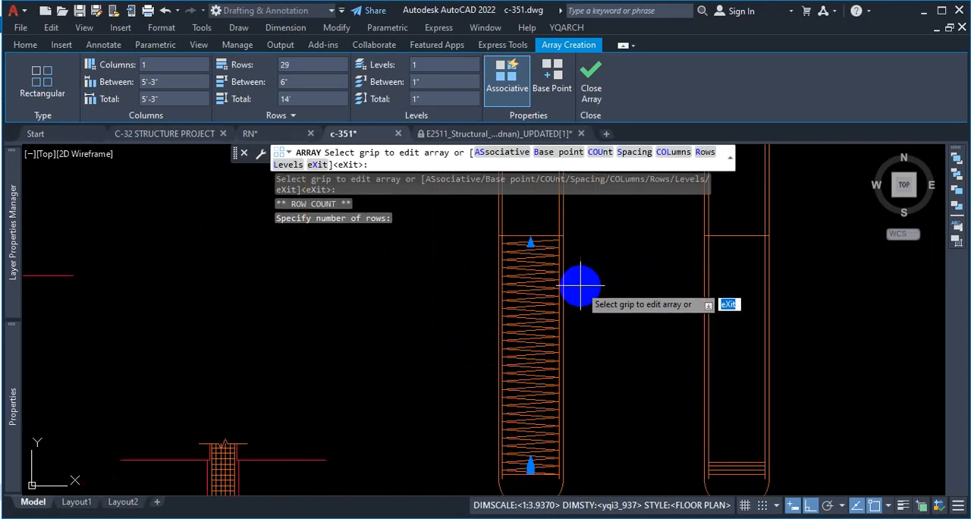
{"action": "scroll", "coordinate": [581, 286], "scroll_direction": "up", "scroll_amount": 3}
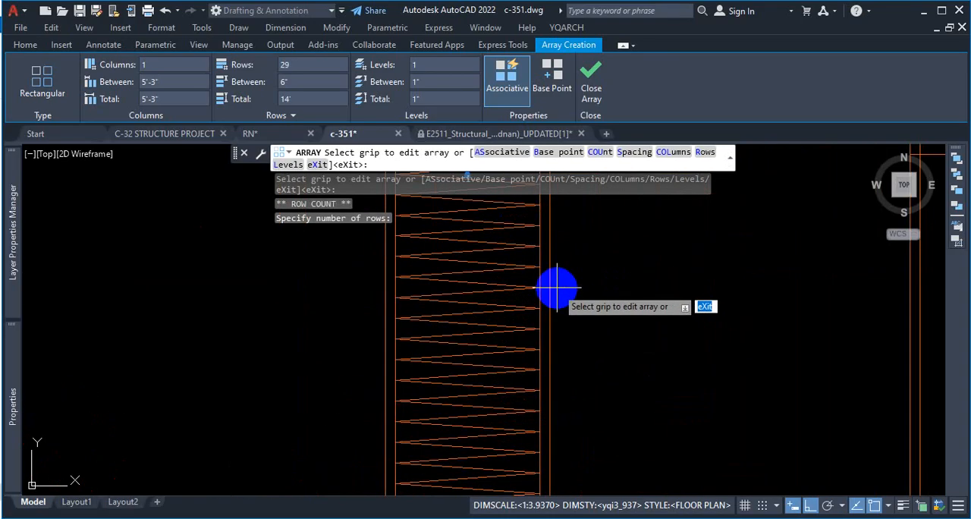
{"action": "scroll", "coordinate": [520, 318], "scroll_direction": "down", "scroll_amount": 3}
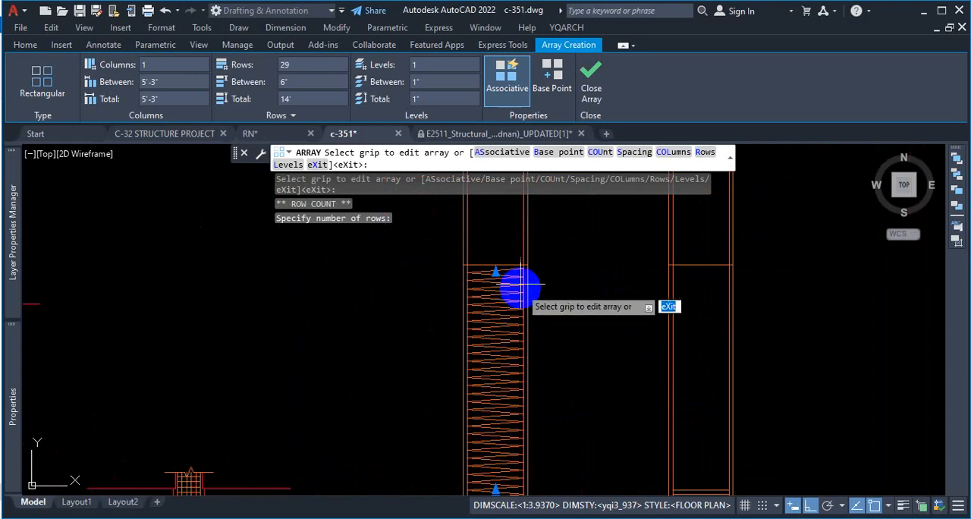
{"action": "scroll", "coordinate": [516, 276], "scroll_direction": "up", "scroll_amount": 2}
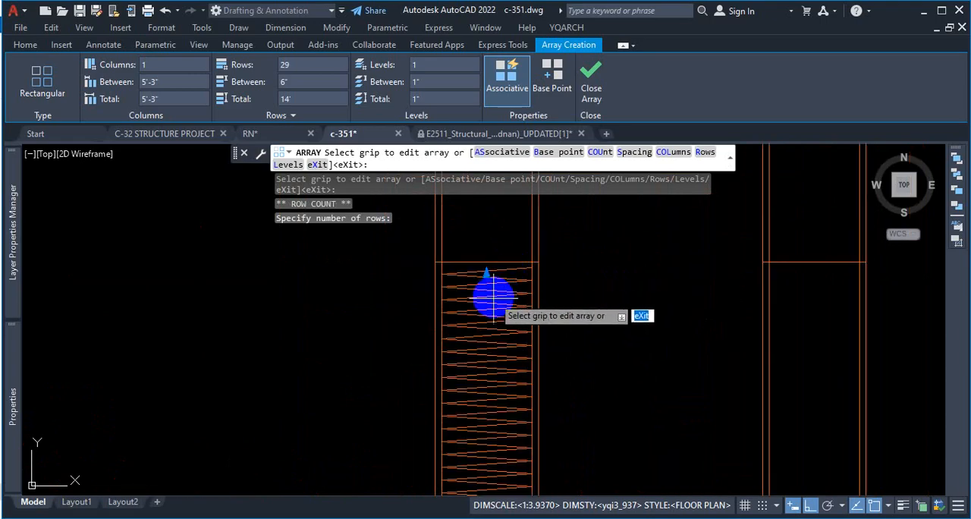
{"action": "scroll", "coordinate": [489, 281], "scroll_direction": "up", "scroll_amount": 1}
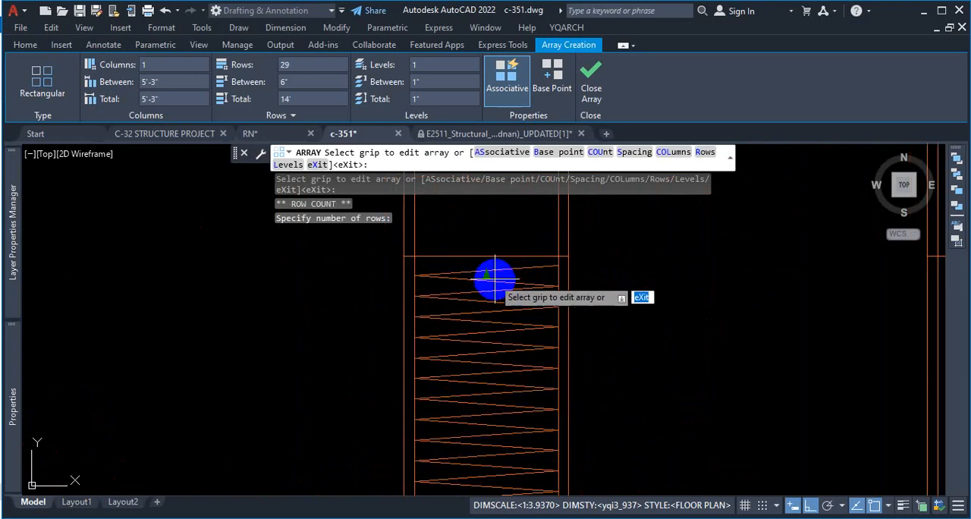
{"action": "scroll", "coordinate": [489, 290], "scroll_direction": "up", "scroll_amount": 3}
{"action": "key", "text": "ctrl+1"}
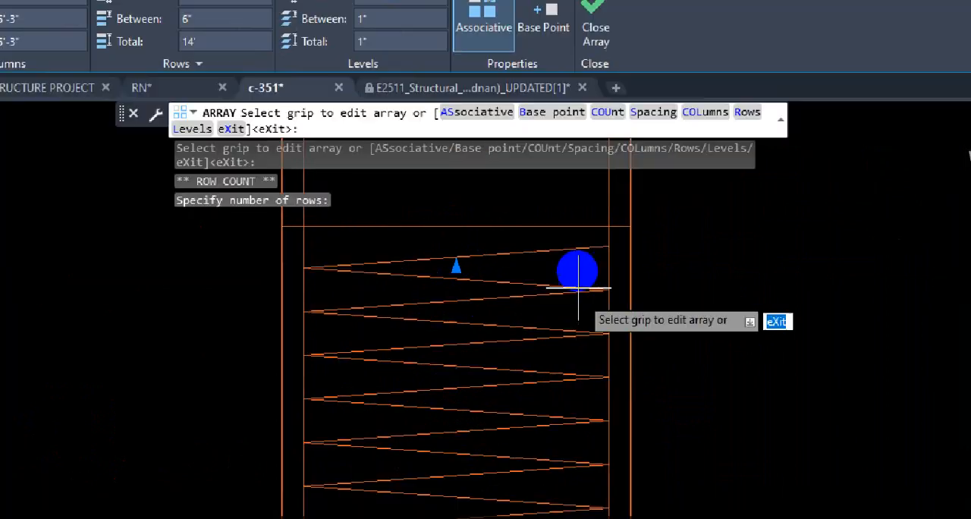
{"action": "left_click", "coordinate": [577, 268]}
{"action": "left_click_drag", "start_coordinate": [598, 237], "coordinate": [542, 237]}
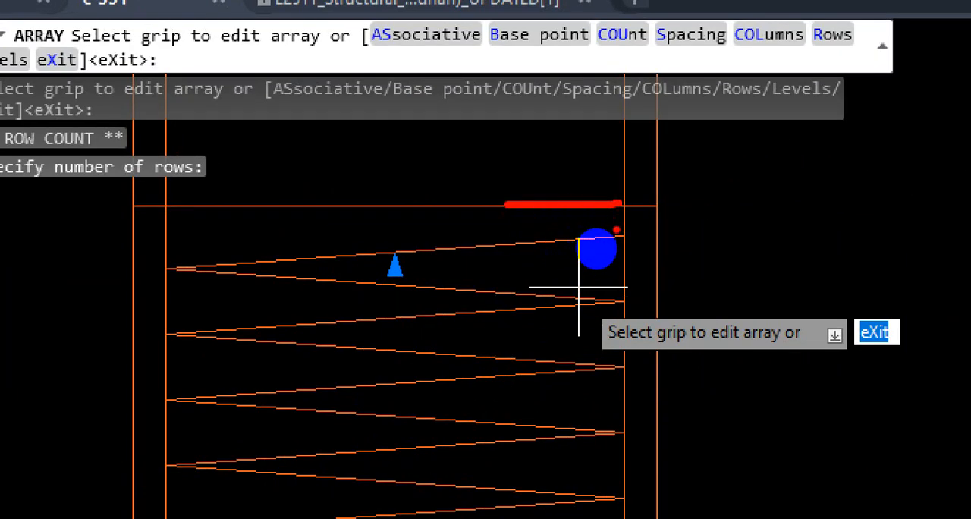
{"action": "mouse_move", "coordinate": [616, 229]}
{"action": "left_mouse_down"}
{"action": "mouse_move", "coordinate": [163, 180]}
{"action": "mouse_move", "coordinate": [531, 135]}
{"action": "mouse_move", "coordinate": [639, 132]}
{"action": "left_mouse_up"}
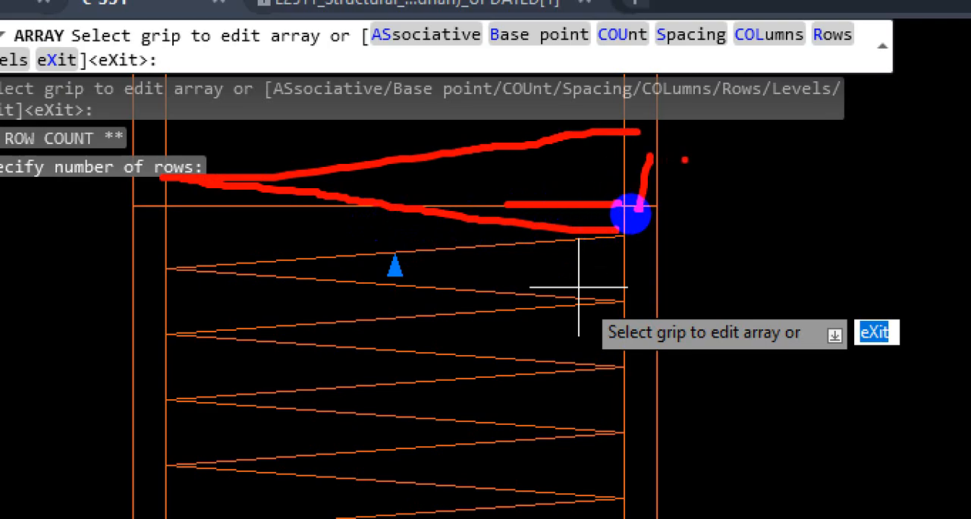
{"action": "left_click_drag", "start_coordinate": [770, 126], "coordinate": [791, 145]}
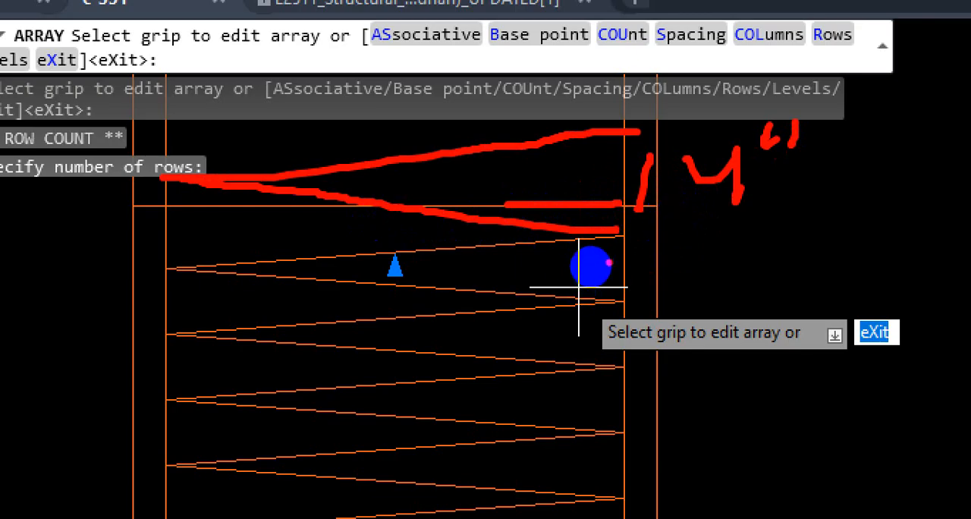
{"action": "left_click_drag", "start_coordinate": [609, 262], "coordinate": [692, 268]}
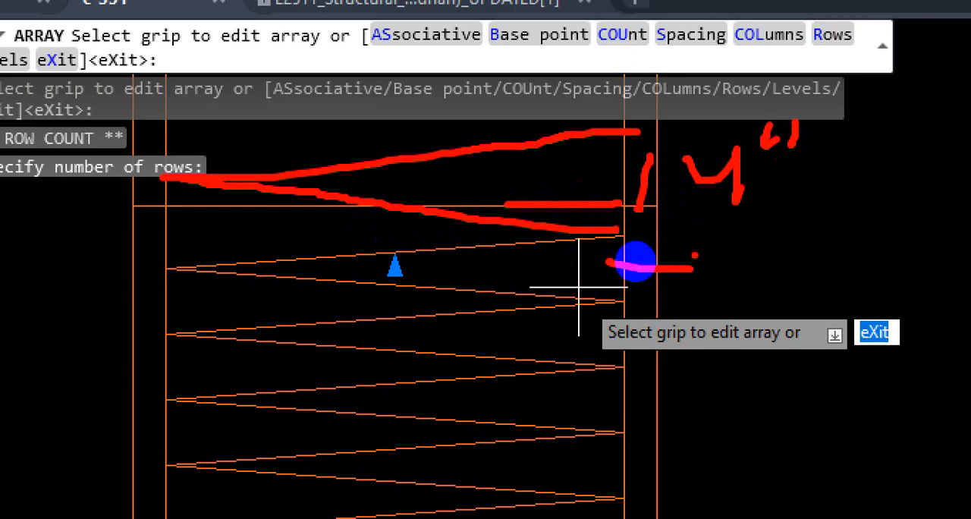
{"action": "mouse_move", "coordinate": [622, 153]}
{"action": "left_mouse_down"}
{"action": "mouse_move", "coordinate": [525, 206]}
{"action": "mouse_move", "coordinate": [629, 254]}
{"action": "left_mouse_up"}
{"action": "key", "text": "Escape"}
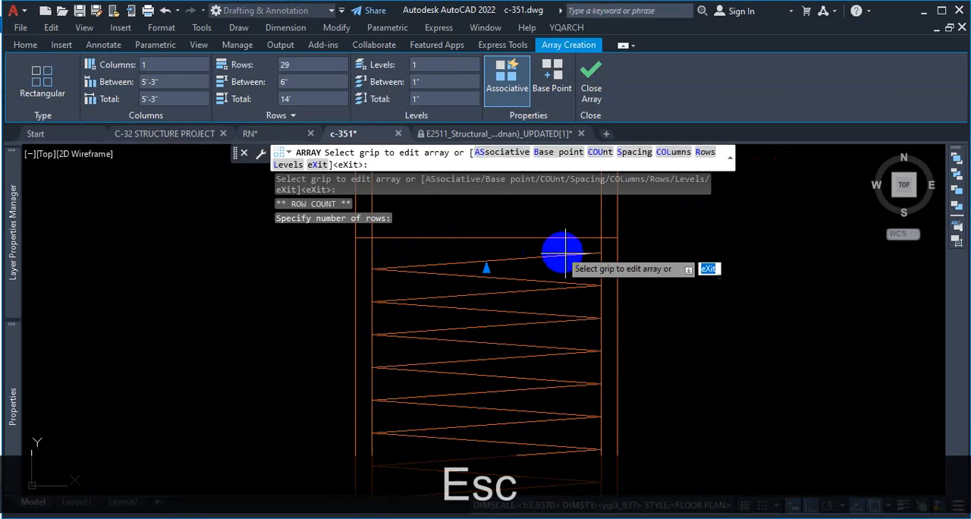
{"action": "key", "text": "Escape"}
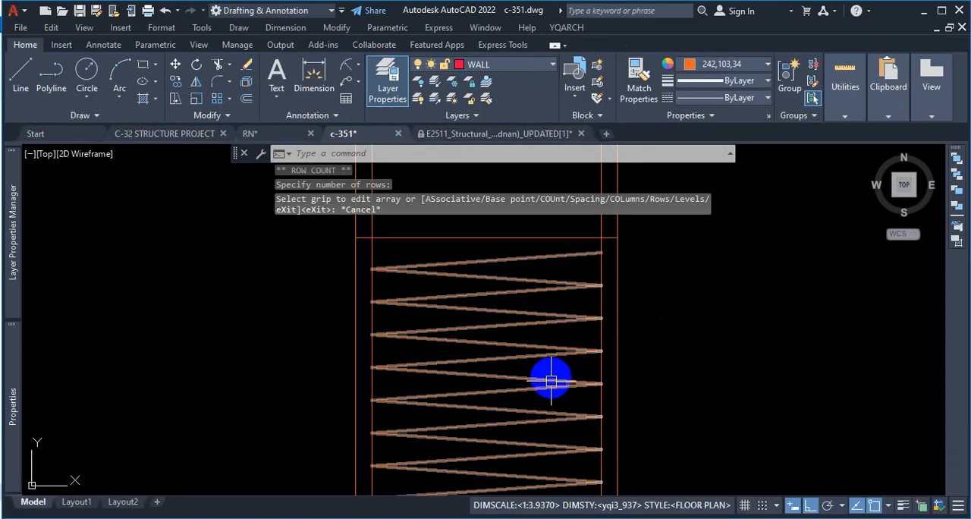
Step: Examine how the lowest spiral turns meet the horizontal line above the pile's rounded bottom
{"action": "scroll", "coordinate": [571, 389], "scroll_direction": "down", "scroll_amount": 5}
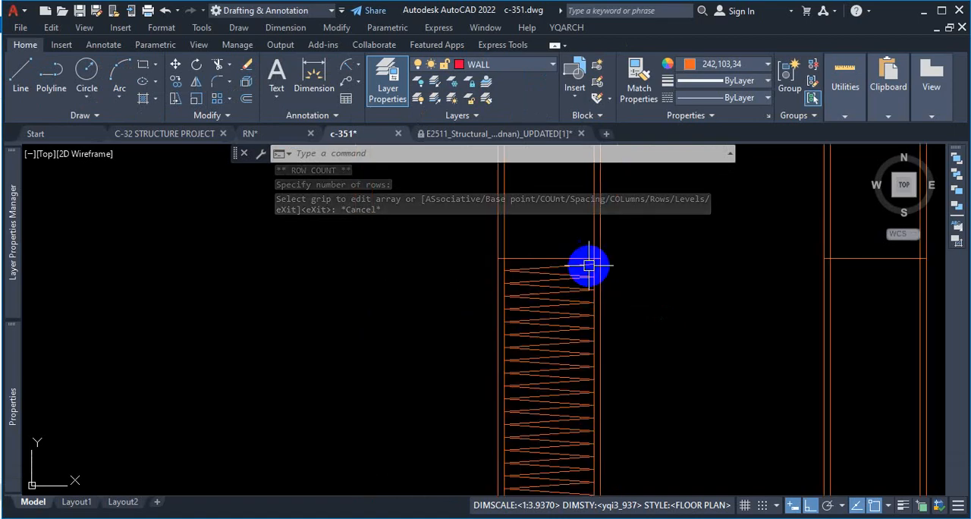
{"action": "scroll", "coordinate": [591, 329], "scroll_direction": "up", "scroll_amount": 4}
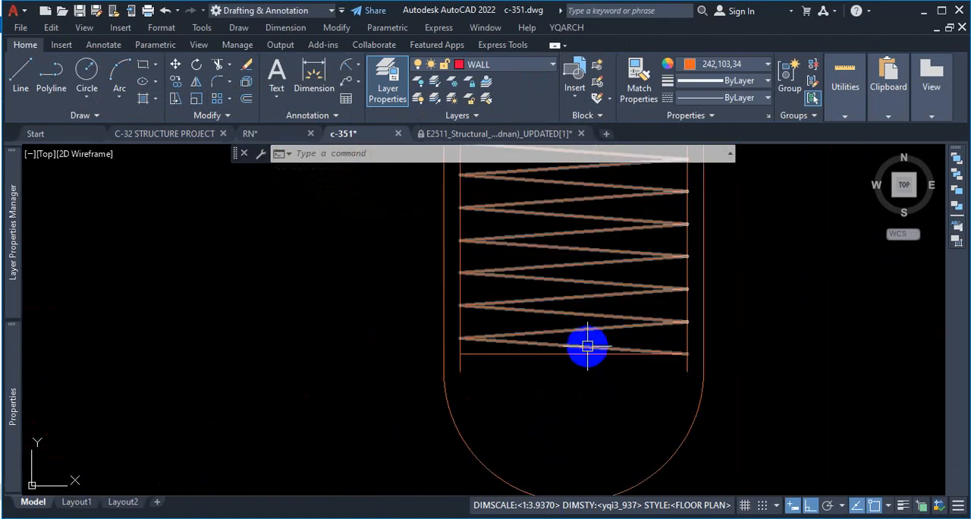
{"action": "scroll", "coordinate": [556, 358], "scroll_direction": "up", "scroll_amount": 2}
{"action": "key", "text": "ctrl+1"}
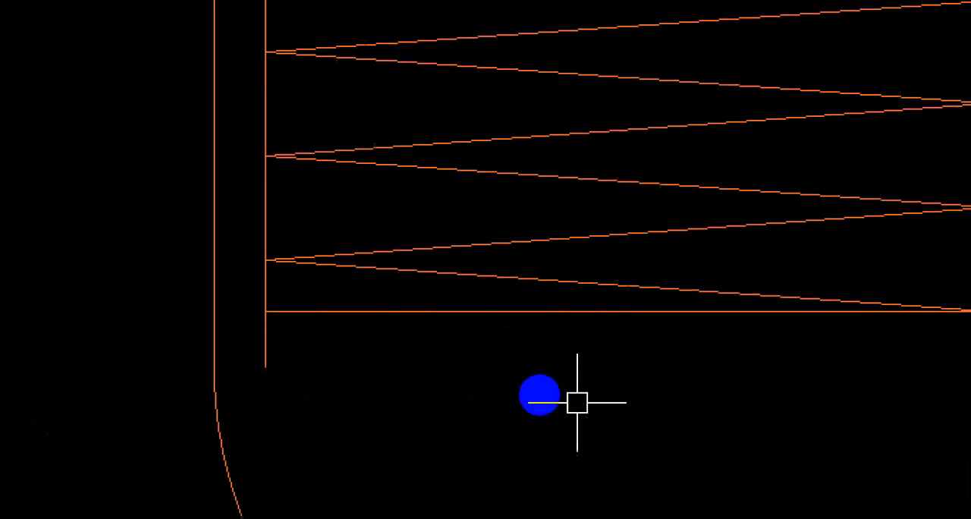
{"action": "left_click", "coordinate": [542, 397]}
{"action": "left_click_drag", "start_coordinate": [306, 317], "coordinate": [457, 335]}
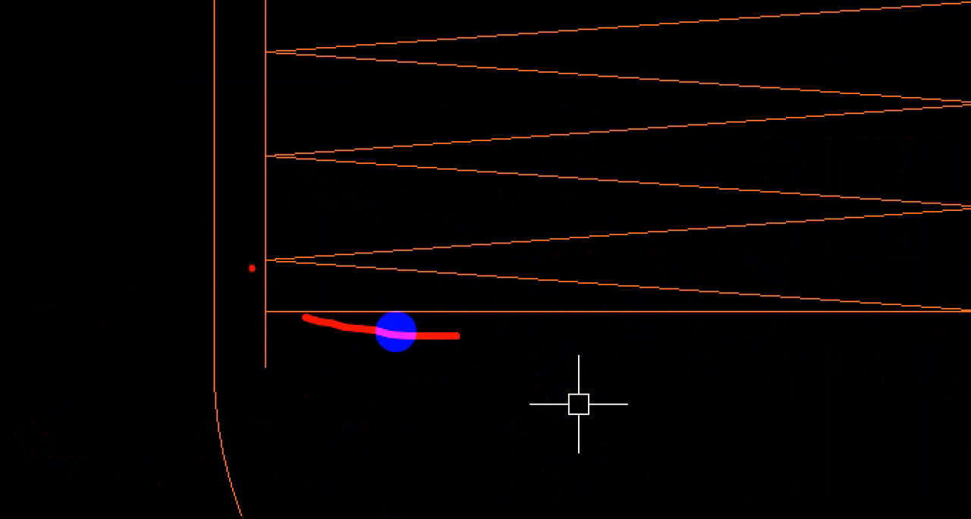
{"action": "key", "text": "ctrl+1"}
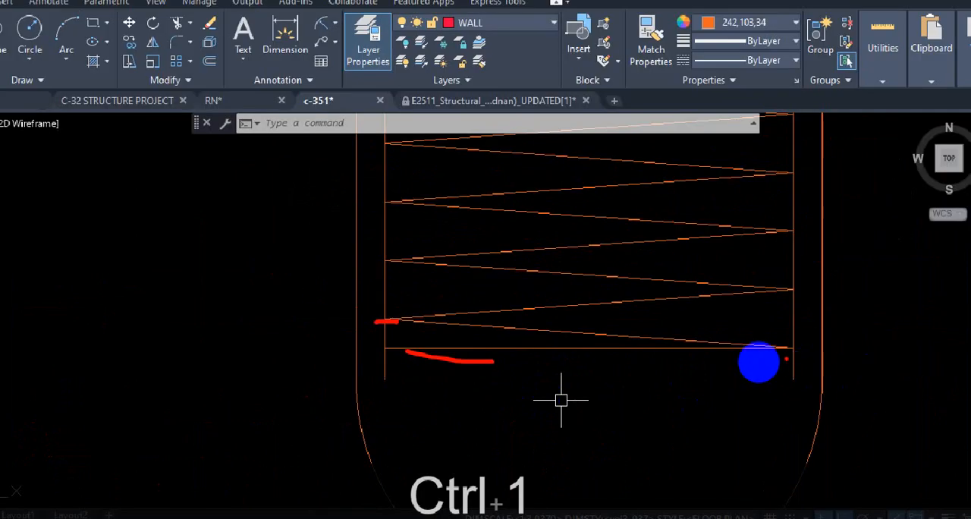
{"action": "left_click_drag", "start_coordinate": [789, 286], "coordinate": [803, 286]}
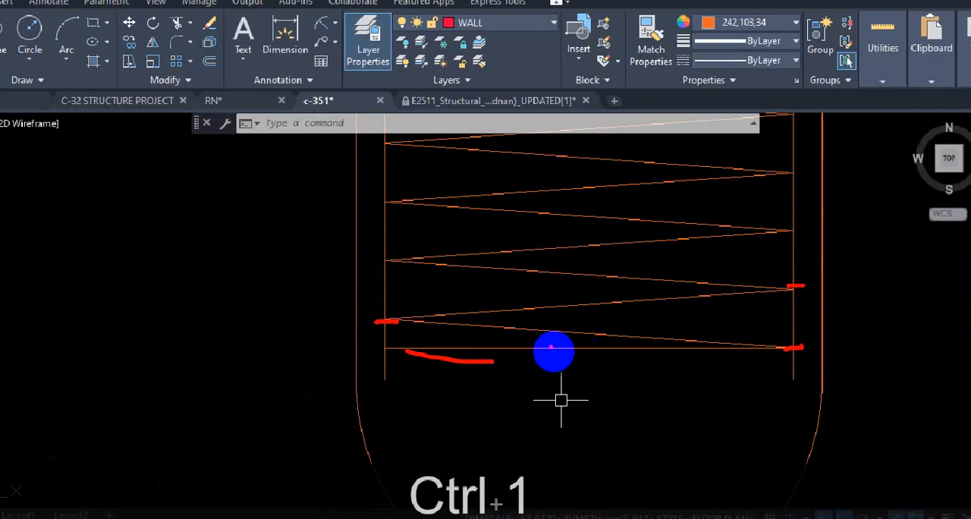
{"action": "left_click_drag", "start_coordinate": [405, 321], "coordinate": [819, 318]}
{"action": "left_click_drag", "start_coordinate": [802, 287], "coordinate": [361, 305]}
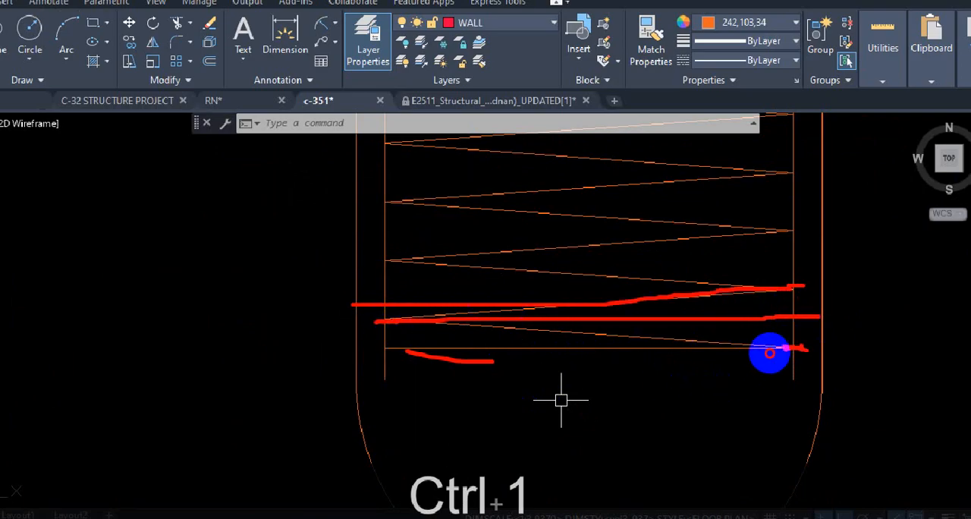
{"action": "mouse_move", "coordinate": [770, 353]}
{"action": "left_mouse_down"}
{"action": "mouse_move", "coordinate": [395, 327]}
{"action": "mouse_move", "coordinate": [707, 324]}
{"action": "mouse_move", "coordinate": [822, 282]}
{"action": "left_mouse_up"}
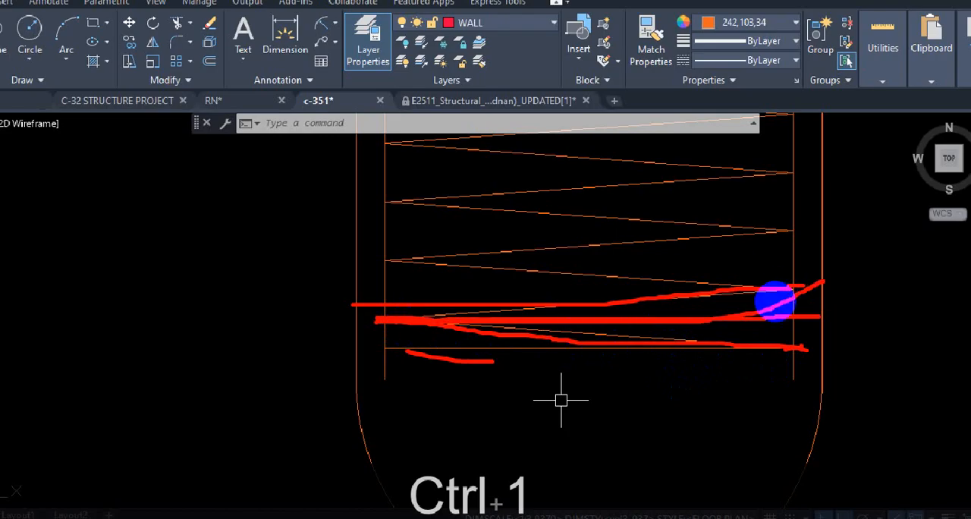
{"action": "key", "text": "Escape"}
Step: Review the array settings of the spiral at its upper end without changing them
{"action": "scroll", "coordinate": [592, 361], "scroll_direction": "down", "scroll_amount": 10}
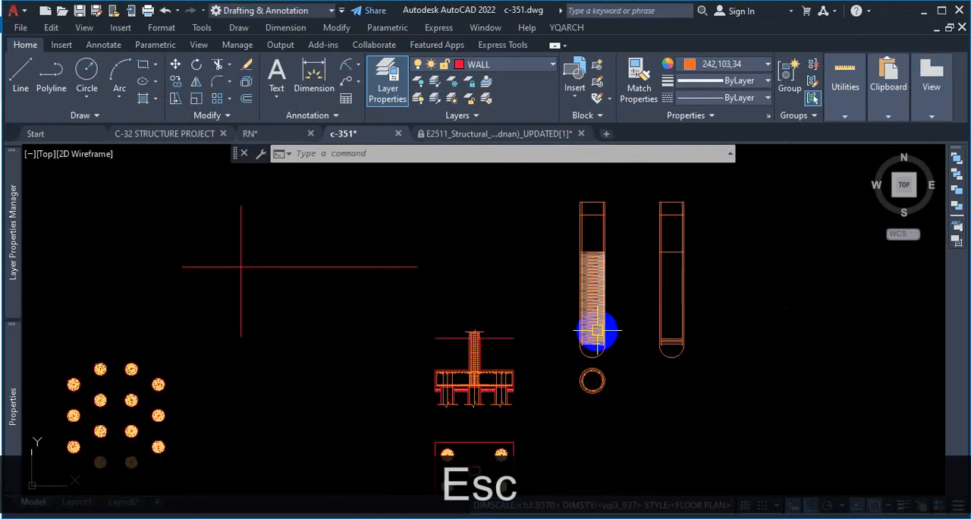
{"action": "scroll", "coordinate": [606, 230], "scroll_direction": "up", "scroll_amount": 2}
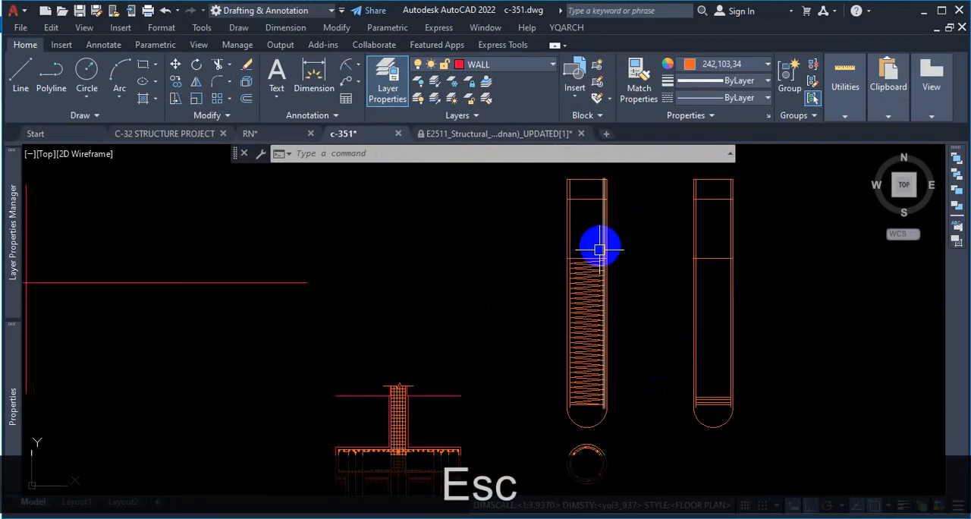
{"action": "scroll", "coordinate": [600, 249], "scroll_direction": "up", "scroll_amount": 5}
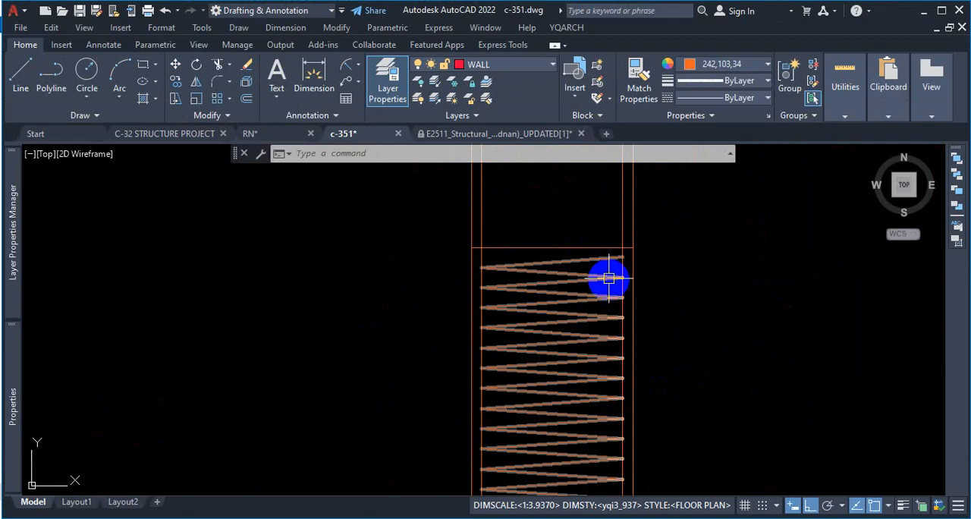
{"action": "scroll", "coordinate": [607, 277], "scroll_direction": "up", "scroll_amount": 2}
{"action": "left_click", "coordinate": [581, 278]}
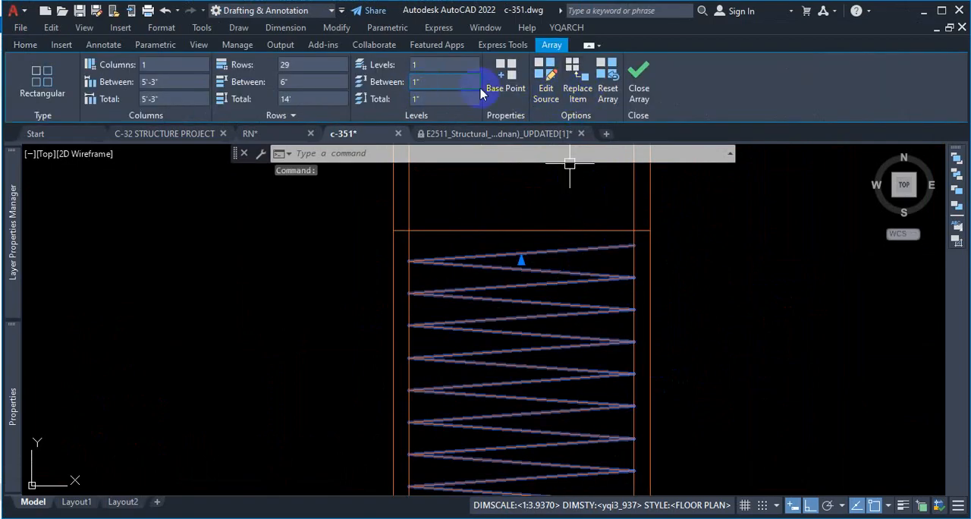
{"action": "left_click", "coordinate": [569, 212]}
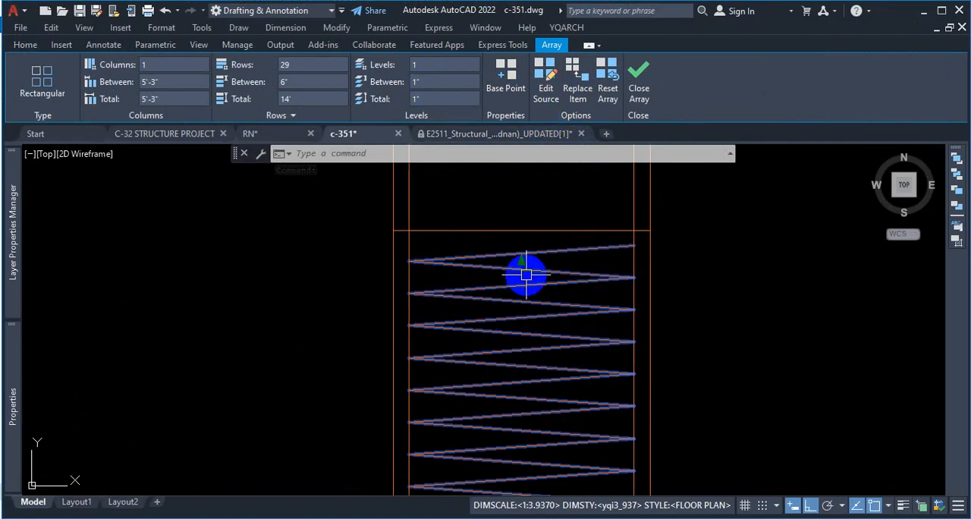
{"action": "key", "text": "Escape"}
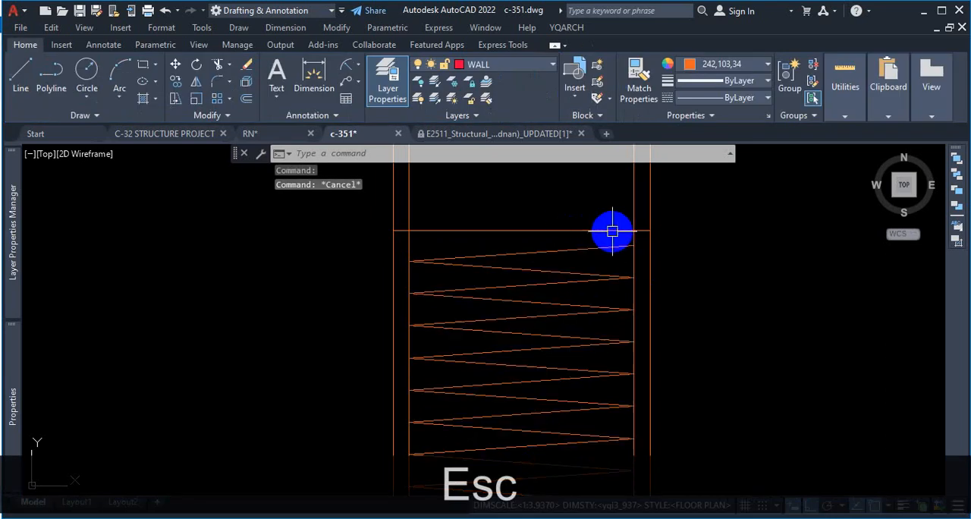
Step: Draw a horizontal line from the top end of the spiral across to the opposite inner vertical line
{"action": "scroll", "coordinate": [592, 231], "scroll_direction": "up", "scroll_amount": 2}
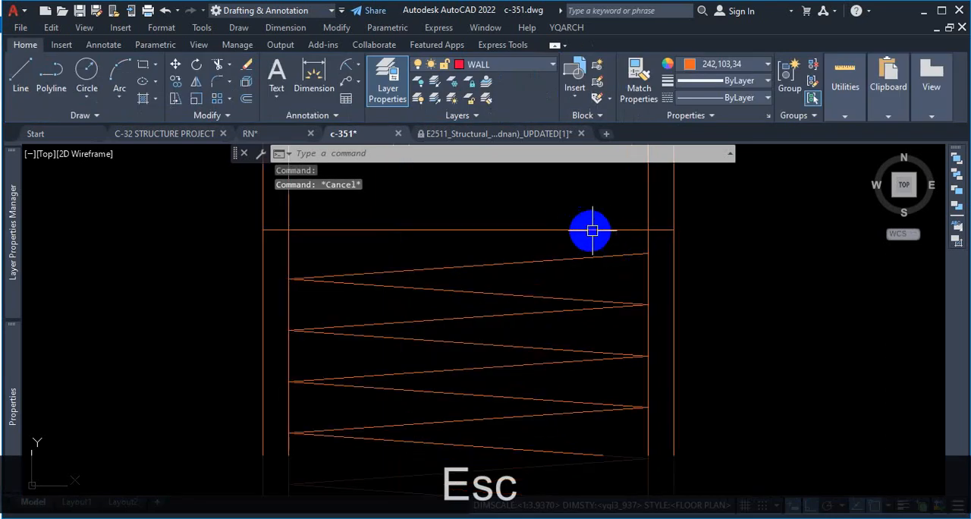
{"action": "left_click", "coordinate": [20, 76]}
{"action": "left_click", "coordinate": [646, 253]}
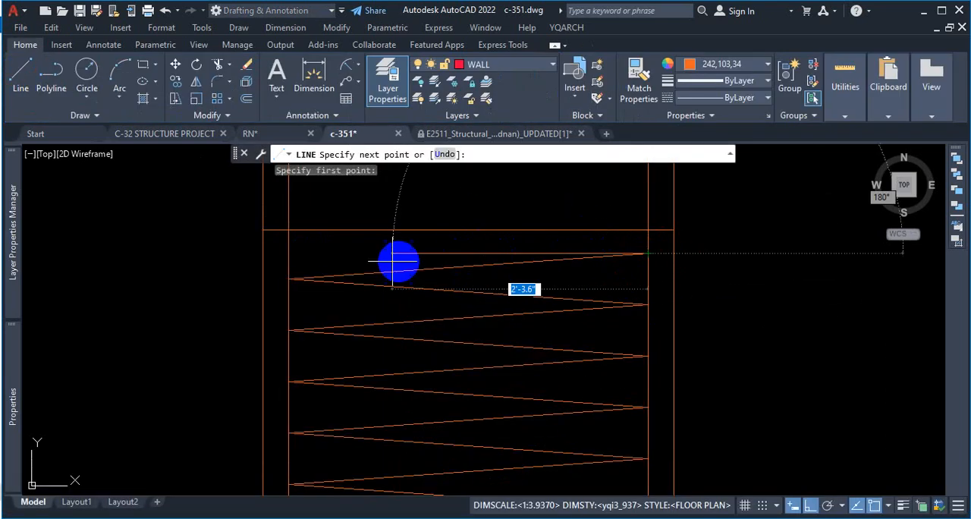
{"action": "left_click", "coordinate": [288, 254]}
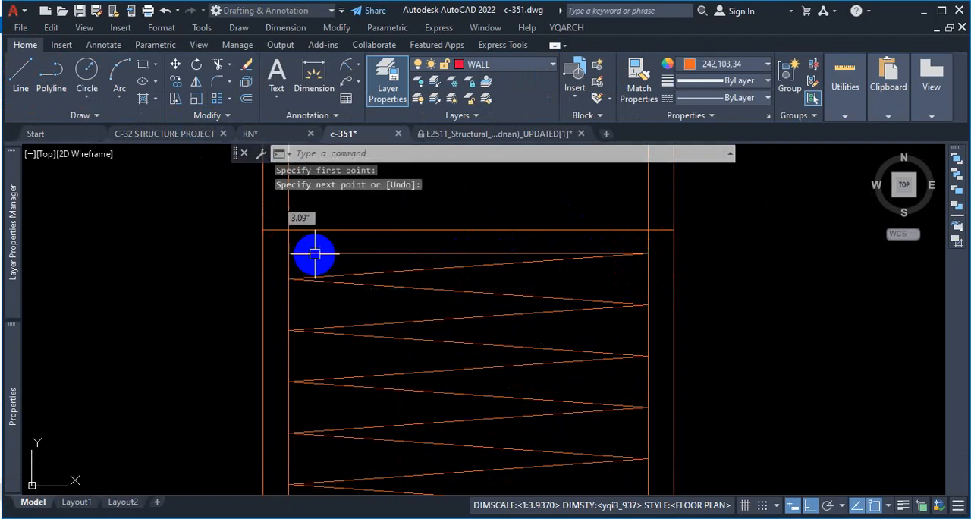
{"action": "key", "text": "Escape"}
Step: Offset the horizontal line at the top of the spiral upward twice, spacing the copies 2" apart
{"action": "type", "text": "o"}
{"action": "key", "text": "Return"}
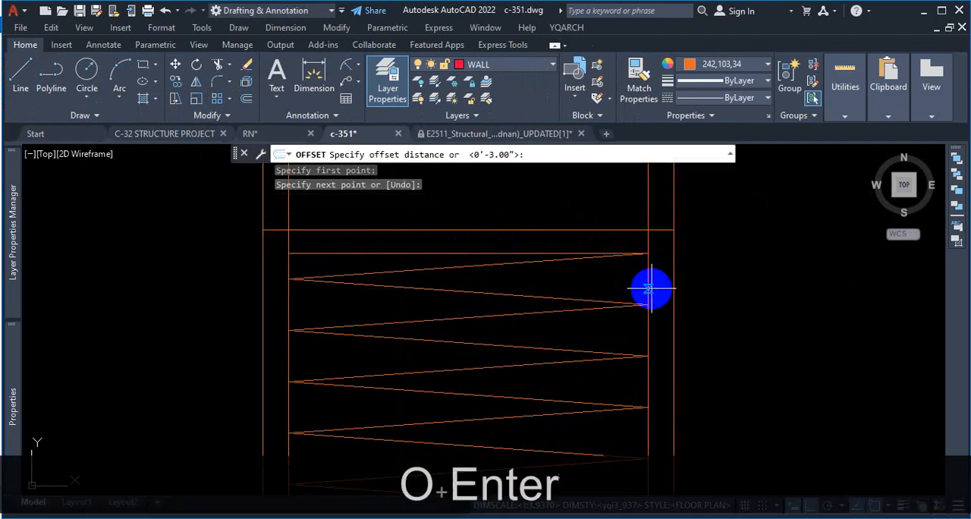
{"action": "type", "text": "2"}
{"action": "key", "text": "Return"}
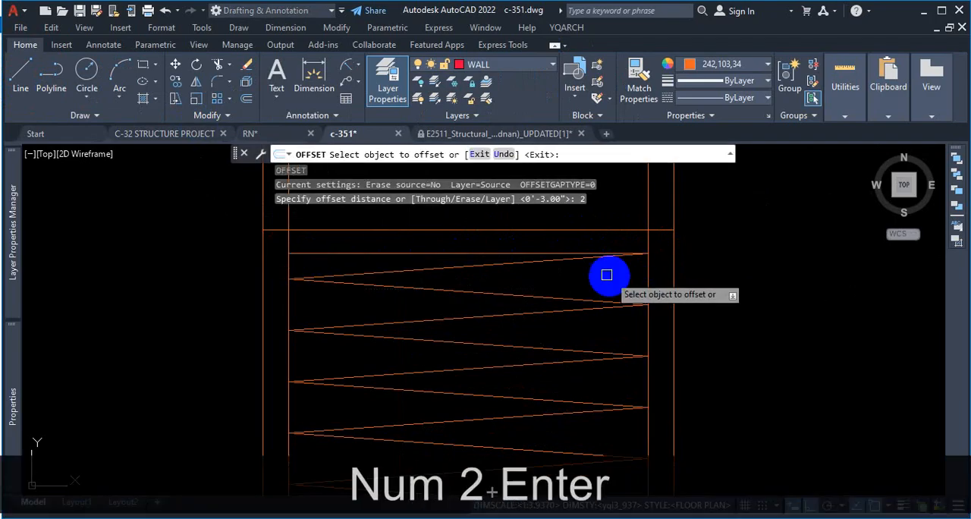
{"action": "left_click", "coordinate": [474, 254]}
{"action": "scroll", "coordinate": [474, 254], "scroll_direction": "down", "scroll_amount": 2}
{"action": "left_click", "coordinate": [495, 231]}
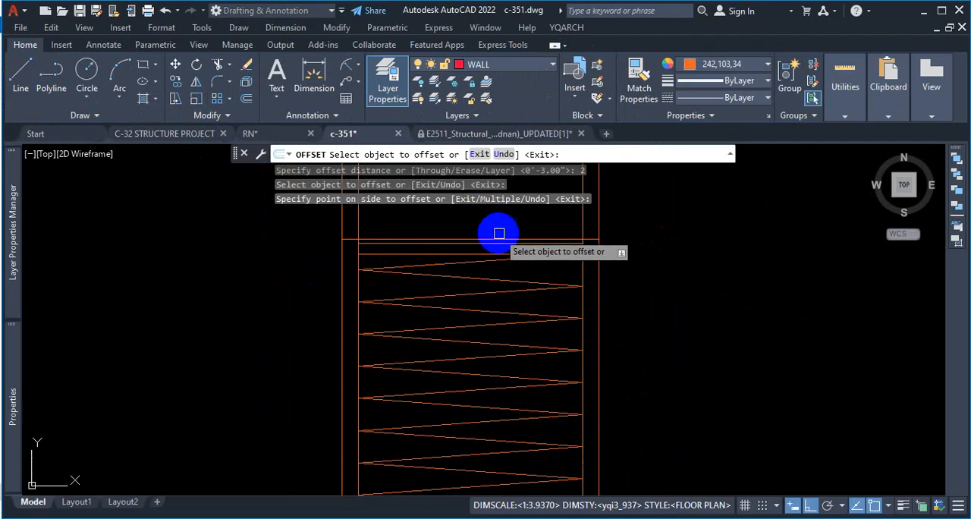
{"action": "left_click", "coordinate": [504, 243]}
{"action": "left_click", "coordinate": [527, 223]}
{"action": "key", "text": "Escape"}
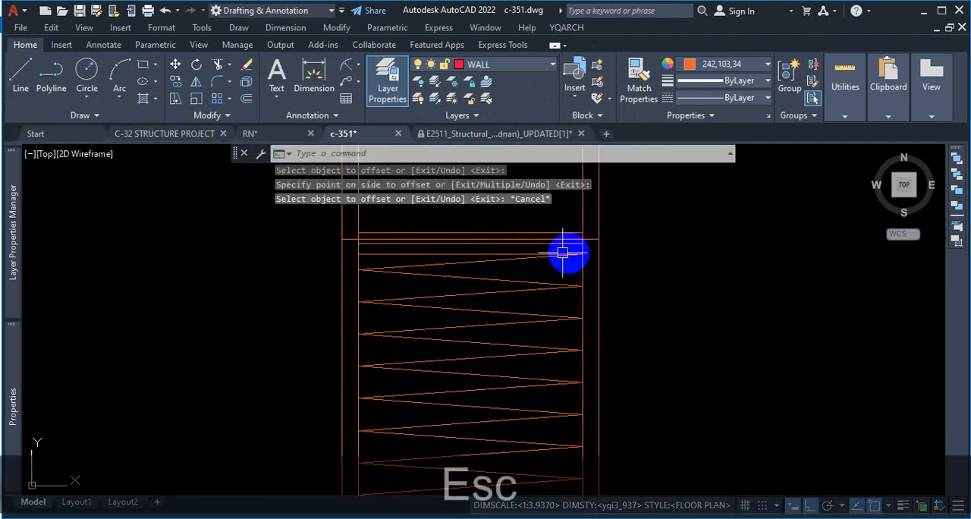
Step: Change the color of the horizontal line spanning the pile's full width above the spiral to Blue
{"action": "scroll", "coordinate": [527, 247], "scroll_direction": "up", "scroll_amount": 2}
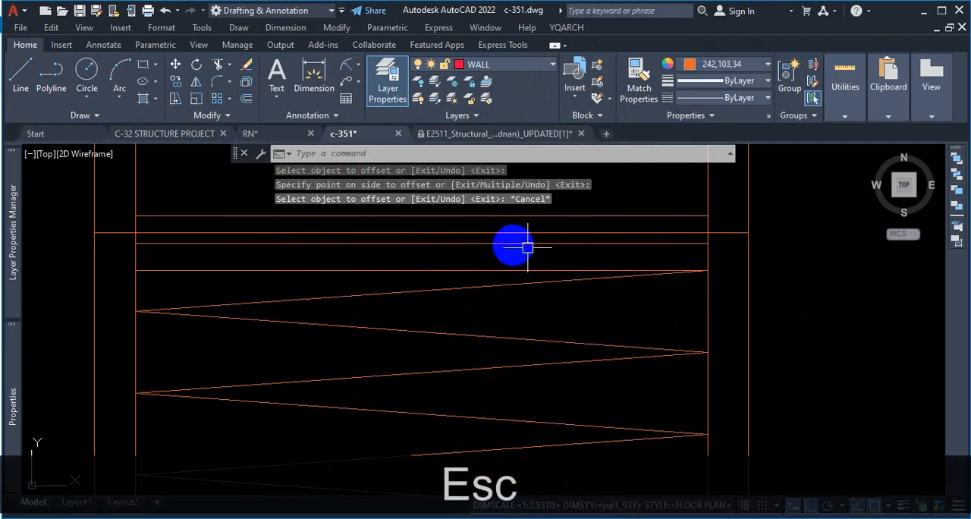
{"action": "left_click", "coordinate": [736, 234]}
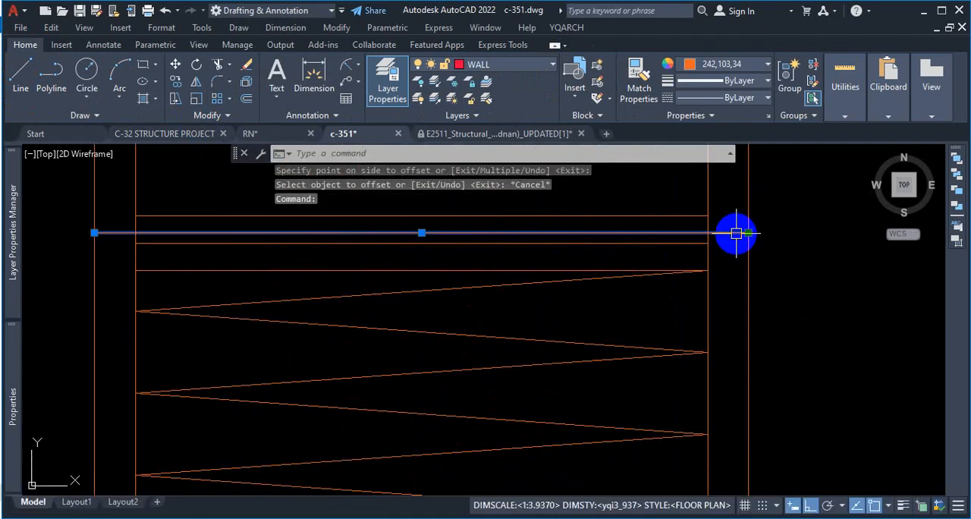
{"action": "left_click", "coordinate": [722, 67]}
{"action": "left_click", "coordinate": [780, 307]}
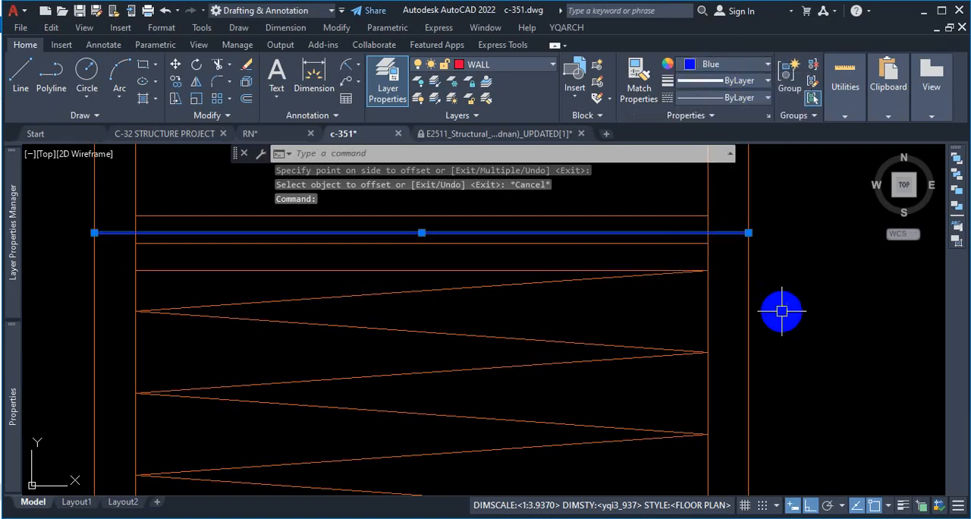
Step: Draw a two-segment zigzag polyline from the spiral's upper end through the alternating ends of the two horizontal offset lines above it
{"action": "key", "text": "Escape"}
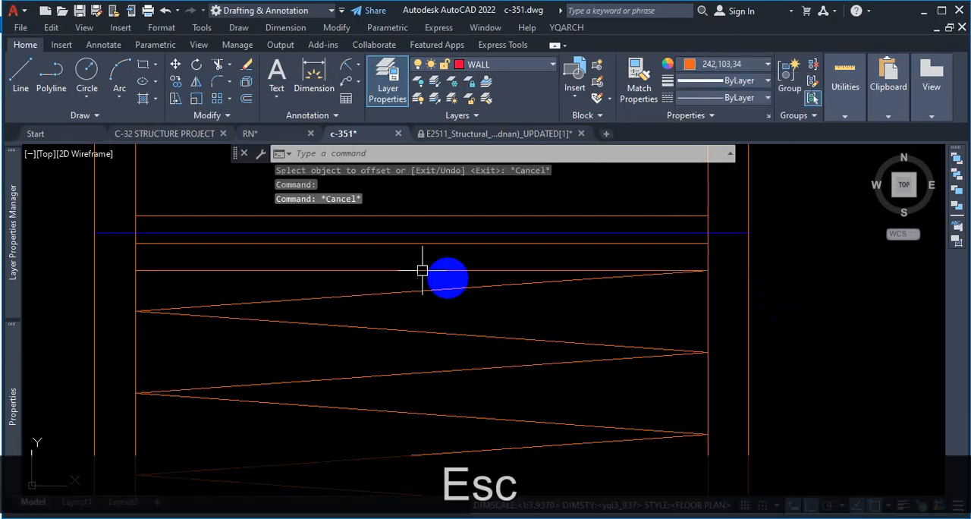
{"action": "left_click", "coordinate": [373, 270]}
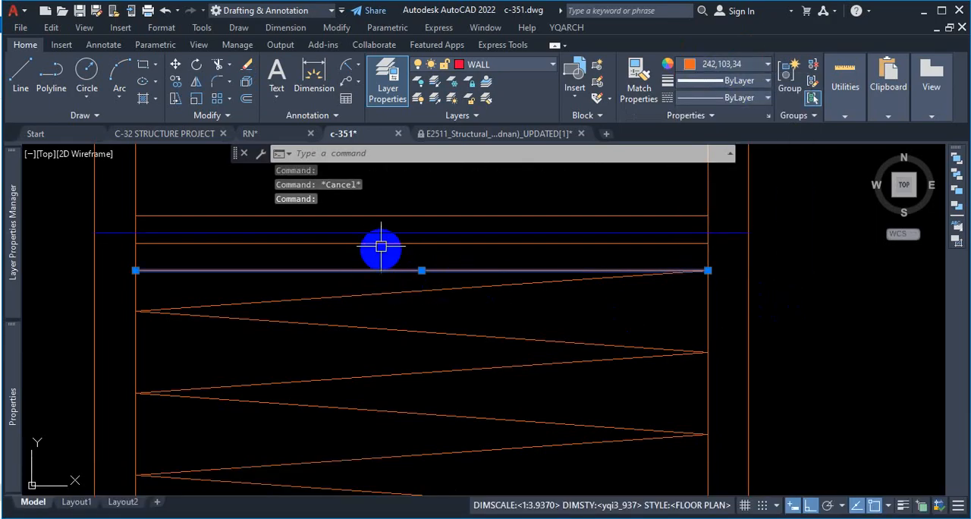
{"action": "mouse_move", "coordinate": [391, 215]}
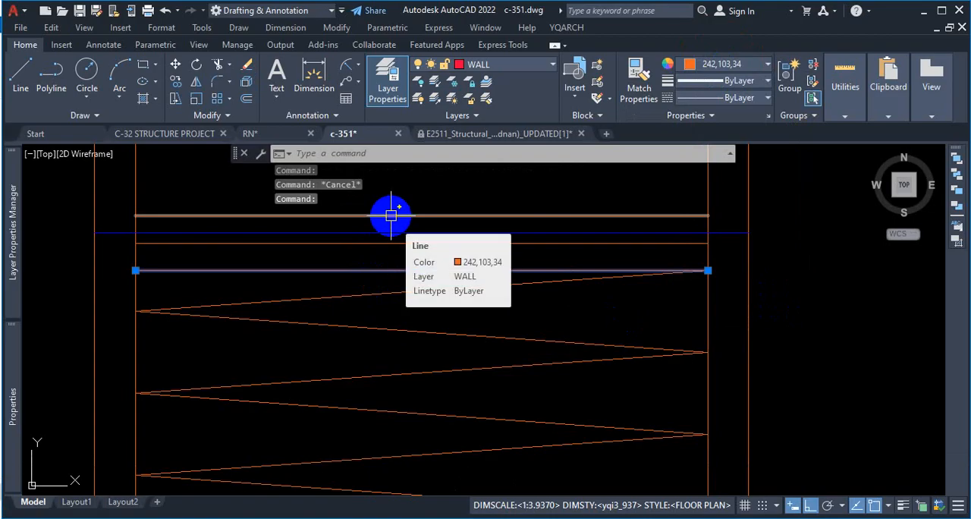
{"action": "left_click", "coordinate": [53, 78]}
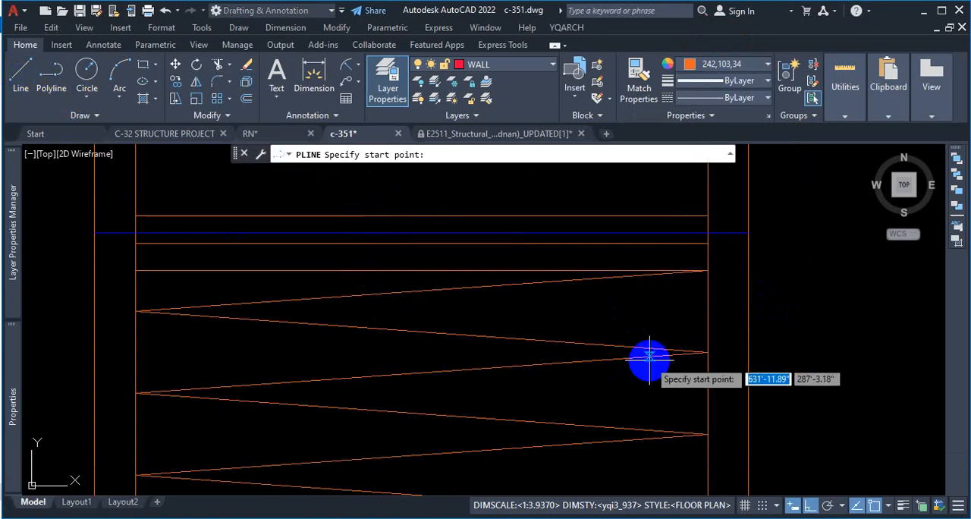
{"action": "left_click", "coordinate": [706, 271]}
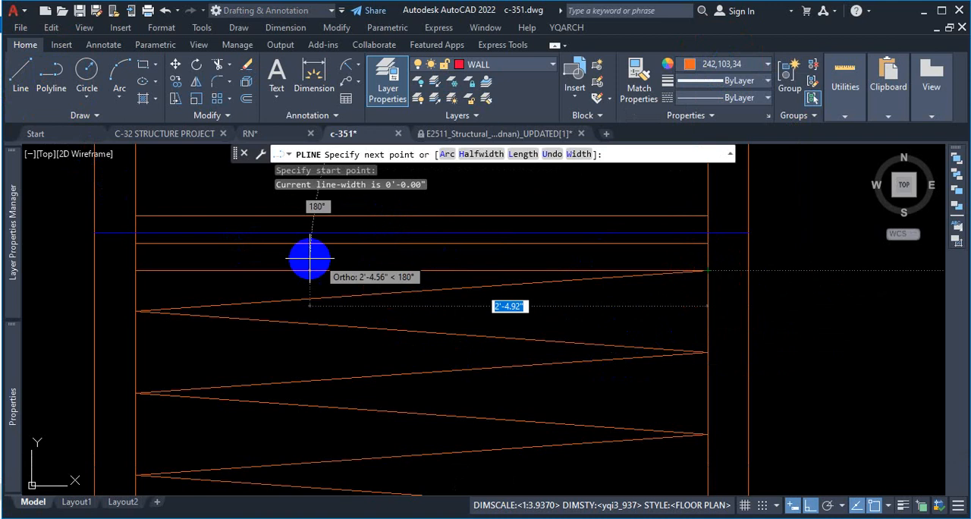
{"action": "left_click", "coordinate": [136, 244]}
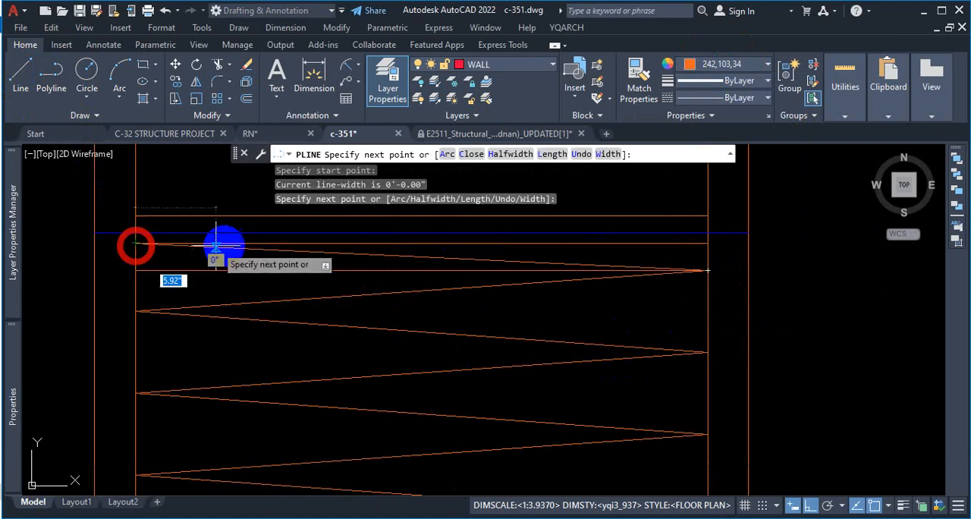
{"action": "left_click", "coordinate": [706, 217]}
{"action": "key", "text": "Escape"}
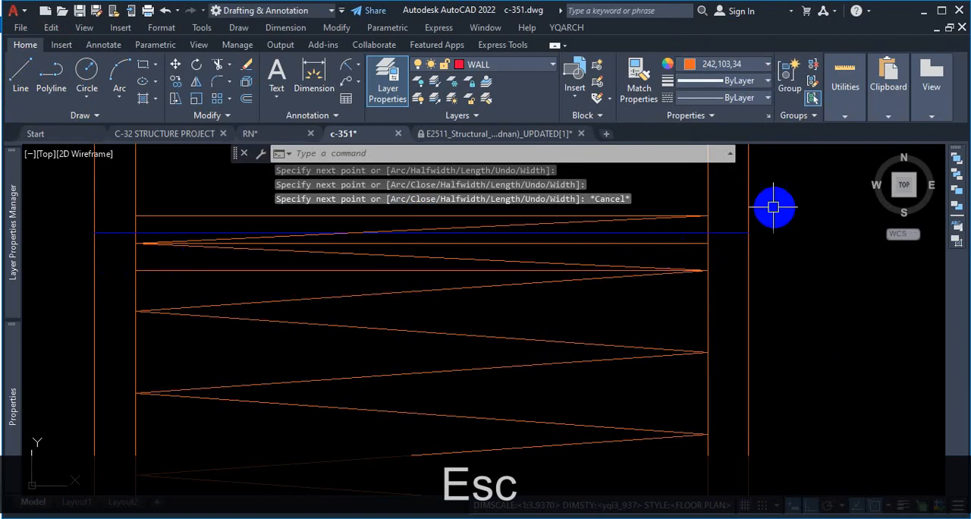
Step: Erase the three orange horizontal guide lines at the top of the spiral, keeping the zigzag polyline
{"action": "left_click", "coordinate": [644, 242]}
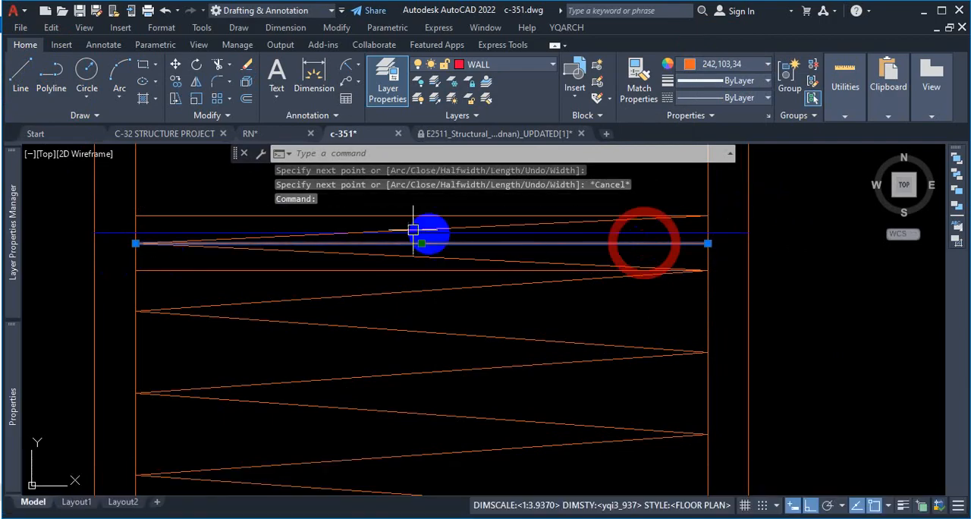
{"action": "left_click", "coordinate": [363, 216]}
{"action": "left_click", "coordinate": [365, 270]}
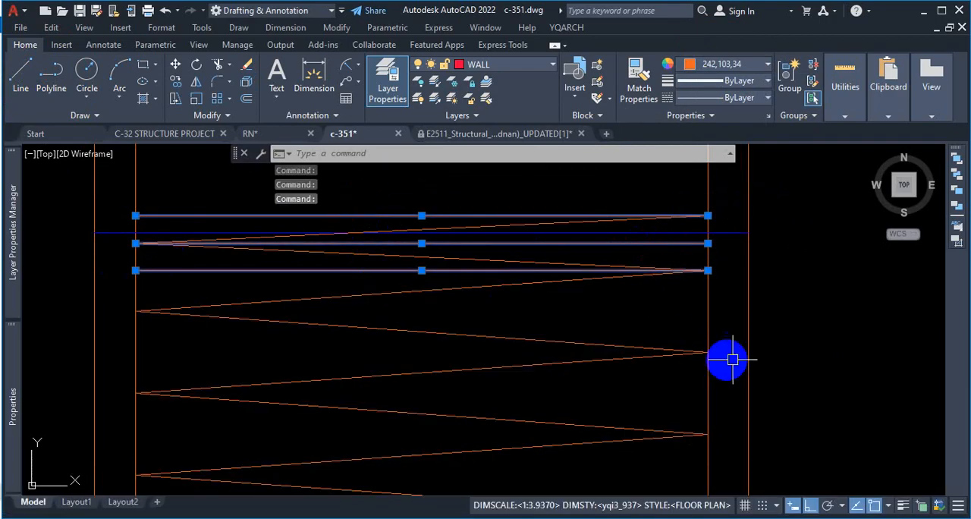
{"action": "key", "text": "Delete"}
Step: Examine the closer-spaced zigzag polyline against the spiral array below it and the blue line across the pile
{"action": "scroll", "coordinate": [693, 372], "scroll_direction": "down", "scroll_amount": 4}
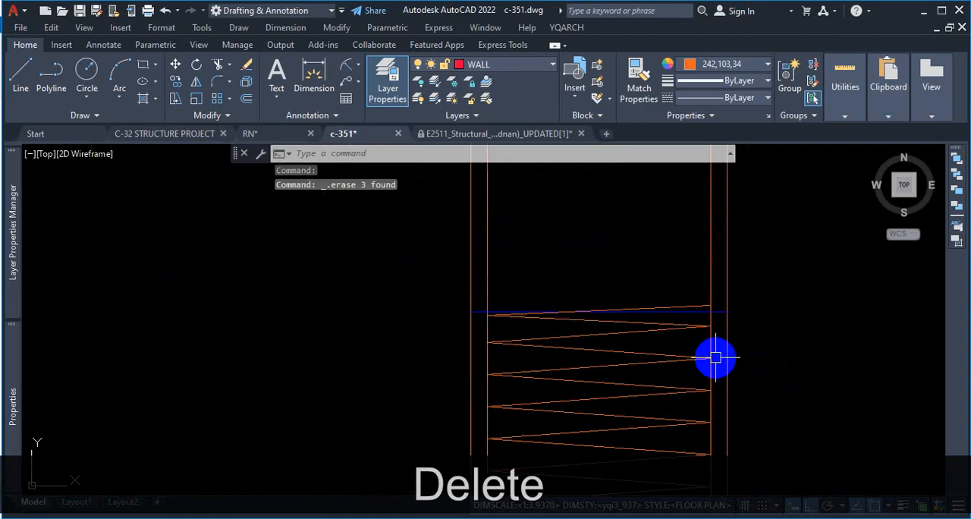
{"action": "scroll", "coordinate": [716, 354], "scroll_direction": "up", "scroll_amount": 2}
{"action": "scroll", "coordinate": [699, 332], "scroll_direction": "up", "scroll_amount": 2}
{"action": "scroll", "coordinate": [599, 305], "scroll_direction": "down", "scroll_amount": 2}
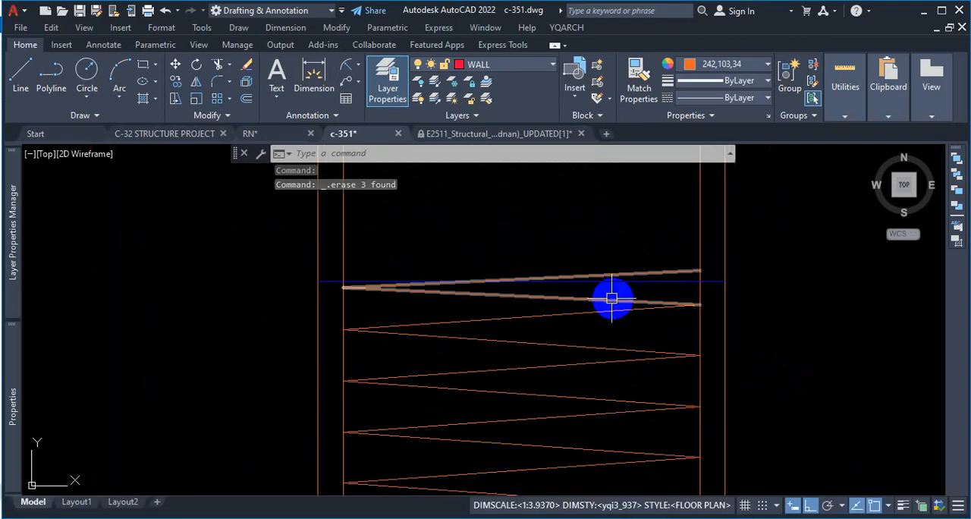
{"action": "left_click", "coordinate": [609, 298]}
{"action": "scroll", "coordinate": [708, 304], "scroll_direction": "down", "scroll_amount": 8}
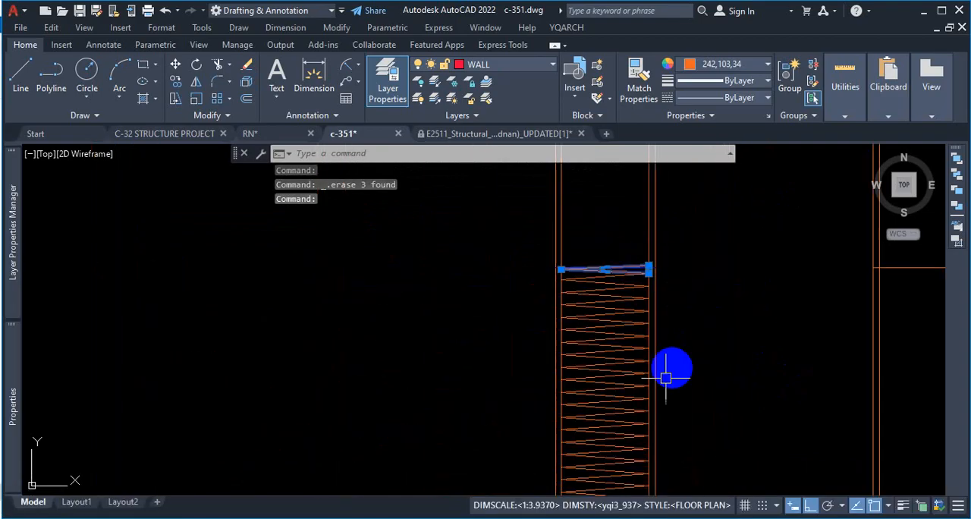
{"action": "scroll", "coordinate": [635, 317], "scroll_direction": "up", "scroll_amount": 7}
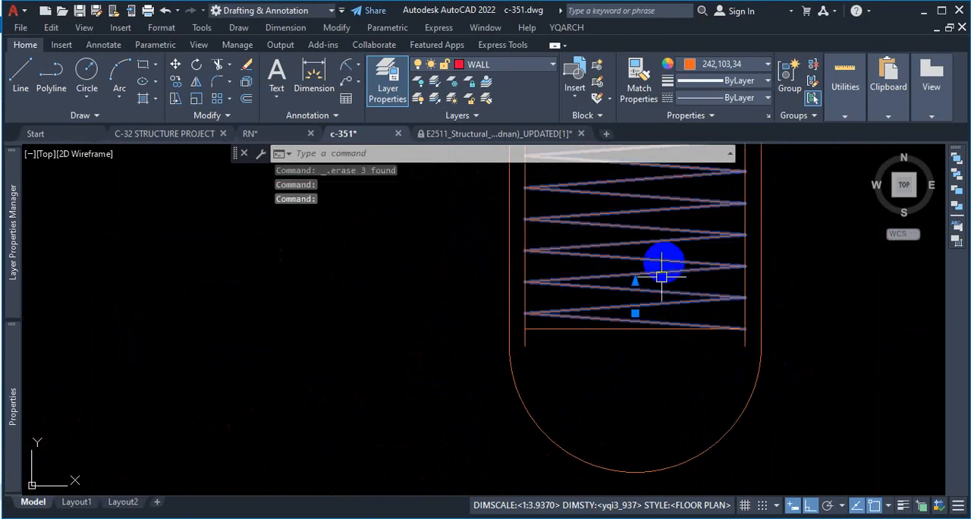
{"action": "scroll", "coordinate": [657, 338], "scroll_direction": "down", "scroll_amount": 6}
{"action": "key", "text": "Escape"}
{"action": "scroll", "coordinate": [683, 303], "scroll_direction": "down", "scroll_amount": 4}
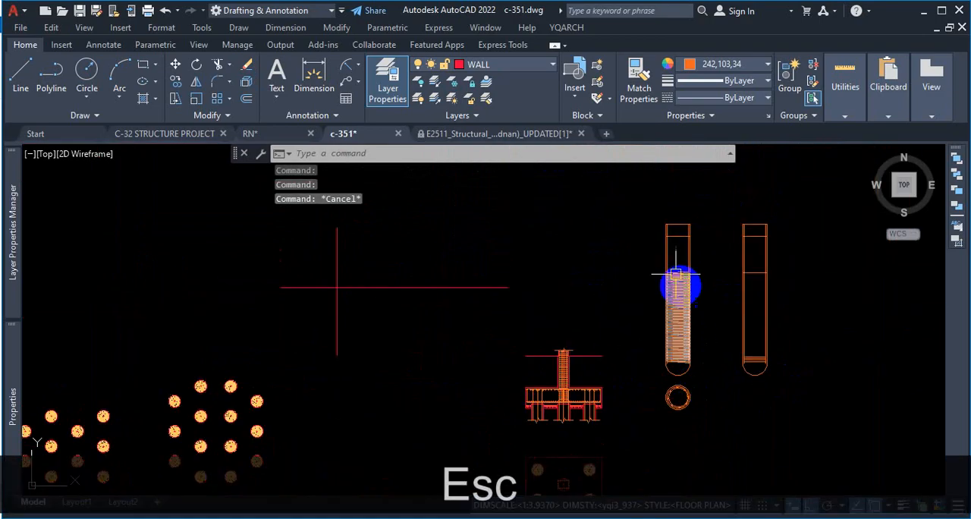
{"action": "scroll", "coordinate": [728, 319], "scroll_direction": "up", "scroll_amount": 8}
{"action": "scroll", "coordinate": [708, 311], "scroll_direction": "up", "scroll_amount": 2}
{"action": "left_click", "coordinate": [592, 286]}
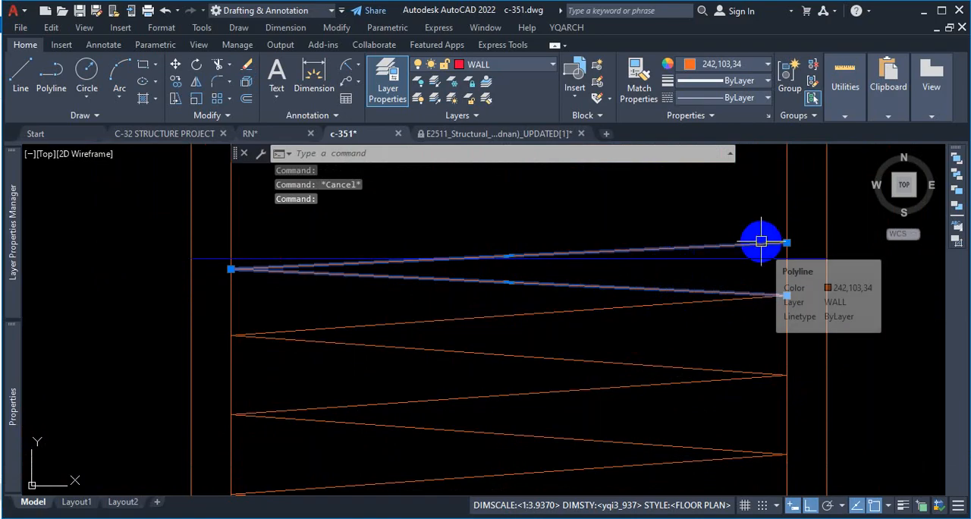
{"action": "key", "text": "Escape"}
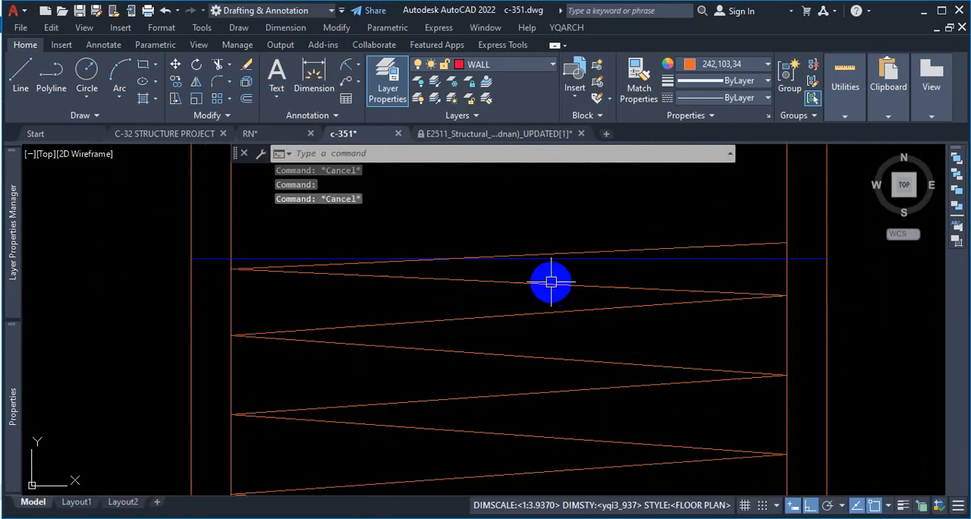
{"action": "left_click", "coordinate": [633, 249]}
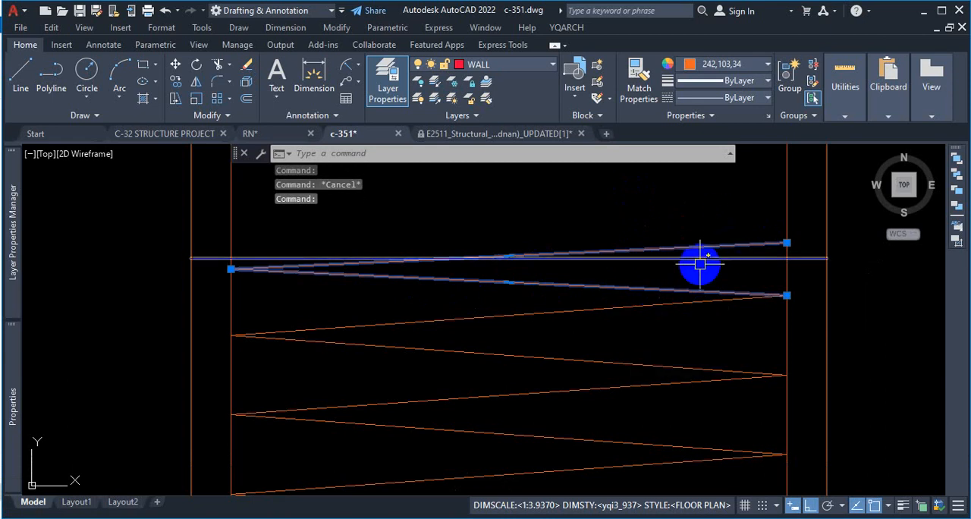
{"action": "key", "text": "Escape"}
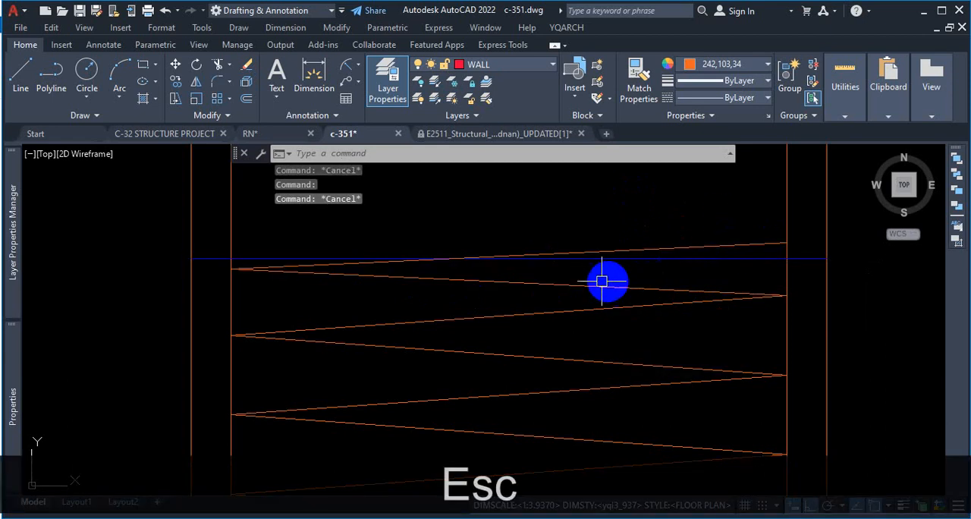
{"action": "left_click", "coordinate": [805, 258]}
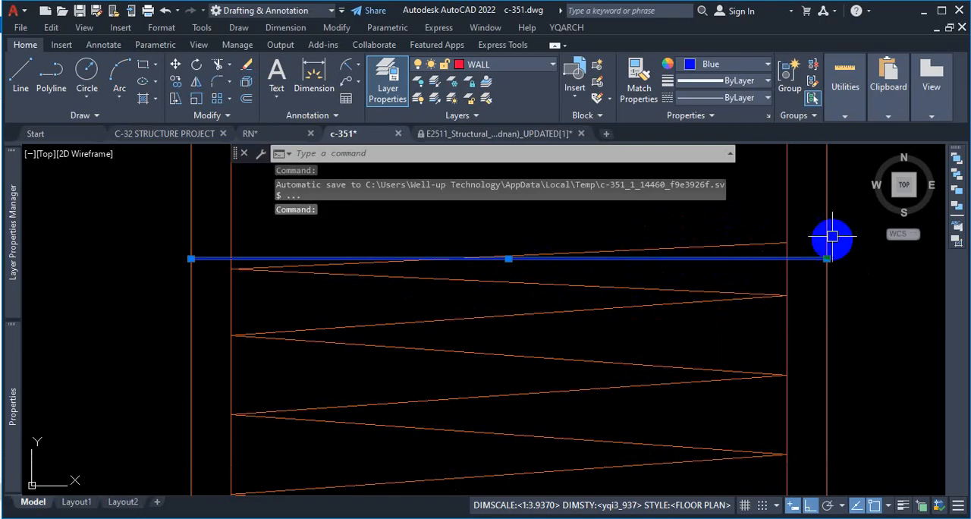
{"action": "key", "text": "Escape"}
{"action": "scroll", "coordinate": [680, 334], "scroll_direction": "down", "scroll_amount": 2}
{"action": "scroll", "coordinate": [717, 231], "scroll_direction": "up", "scroll_amount": 2}
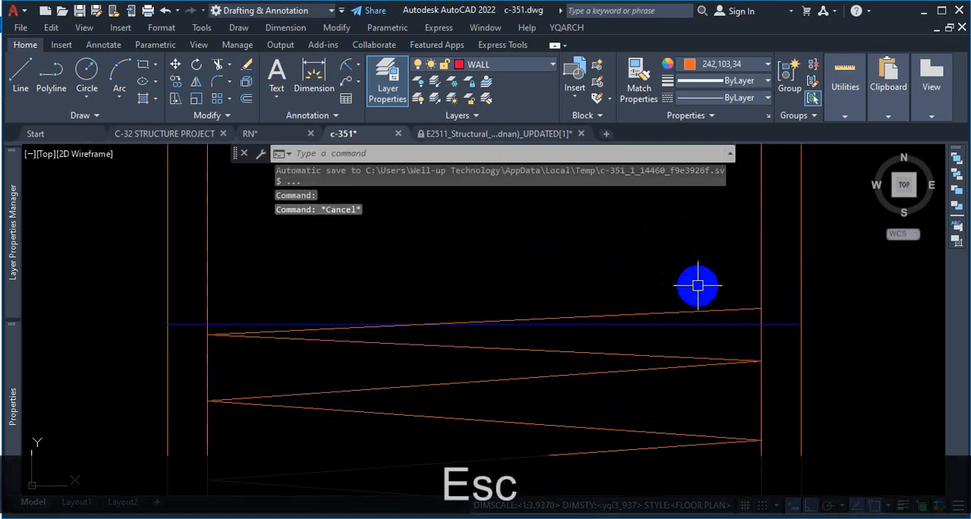
Step: Create a rectangular array of the new zigzag polyline with 1 column and 4" spacing between rows
{"action": "type", "text": "AR"}
{"action": "key", "text": "Return"}
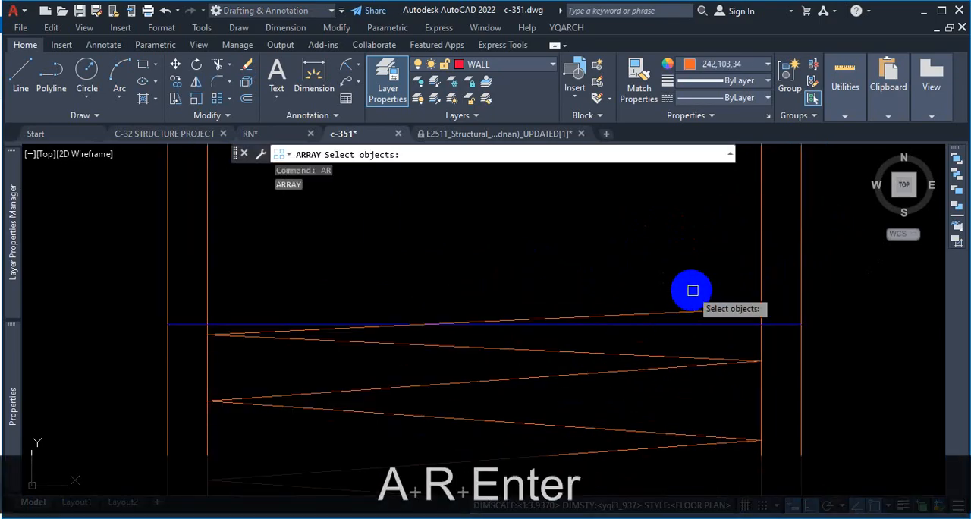
{"action": "left_click", "coordinate": [685, 309]}
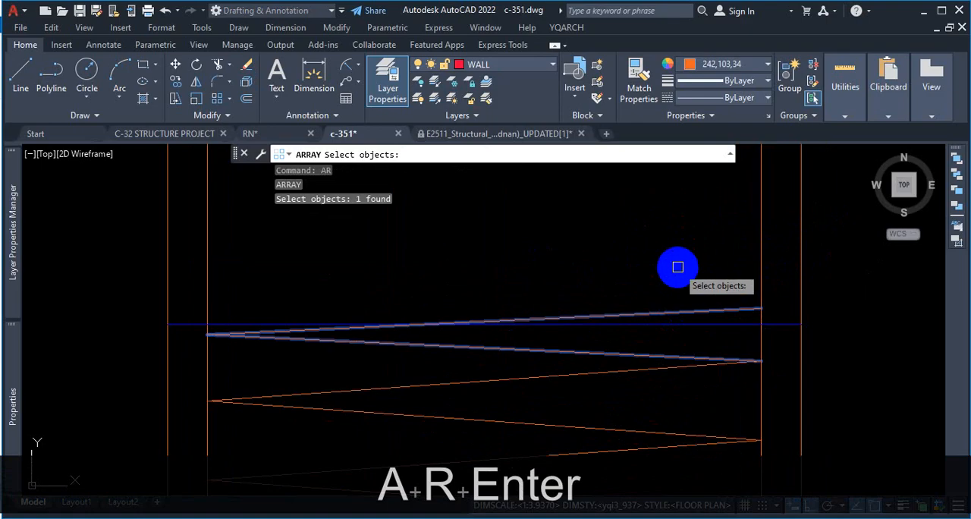
{"action": "key", "text": "Return"}
{"action": "left_click", "coordinate": [725, 311]}
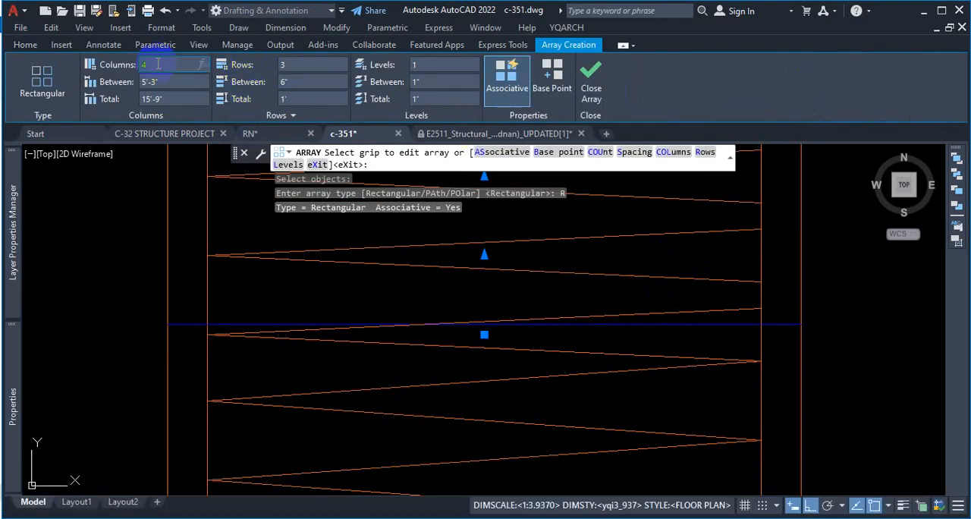
{"action": "type", "text": "1"}
{"action": "key", "text": "Return"}
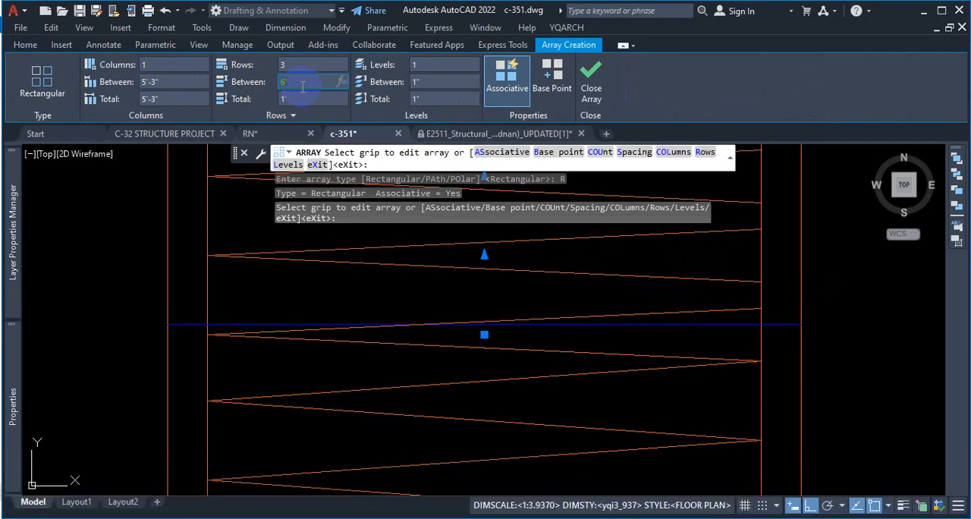
{"action": "type", "text": "4"}
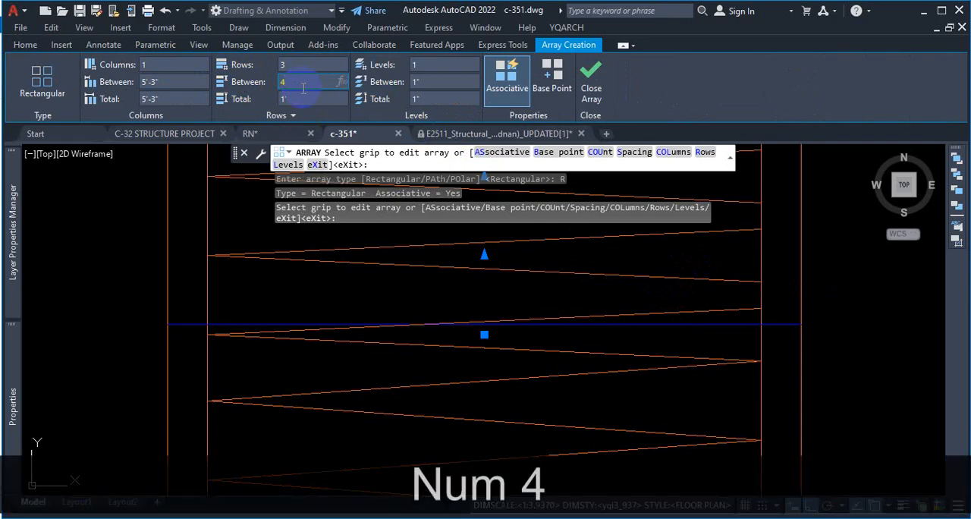
{"action": "key", "text": "Return"}
Step: Extend the array's row count upward to the midpoint of the horizontal line near the pile's top and finish the array
{"action": "scroll", "coordinate": [445, 342], "scroll_direction": "down", "scroll_amount": 5}
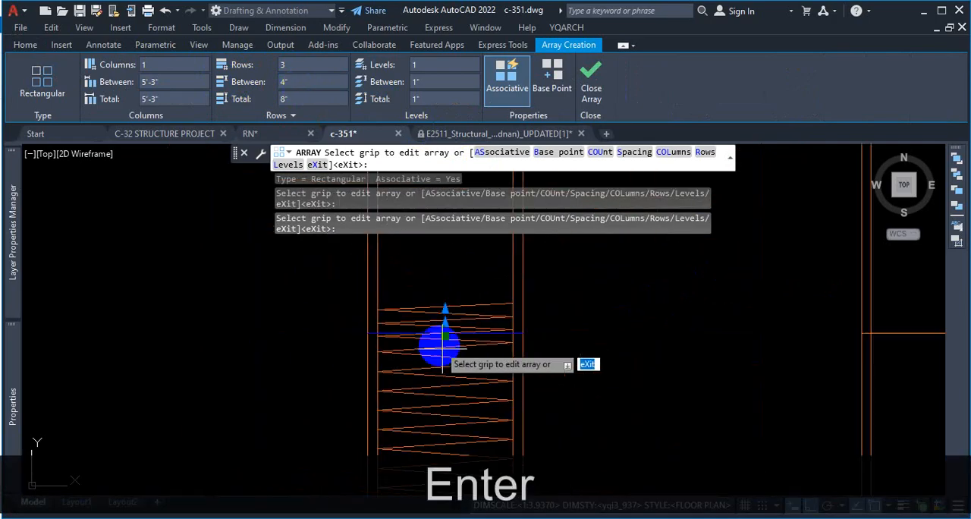
{"action": "scroll", "coordinate": [440, 326], "scroll_direction": "up", "scroll_amount": 5}
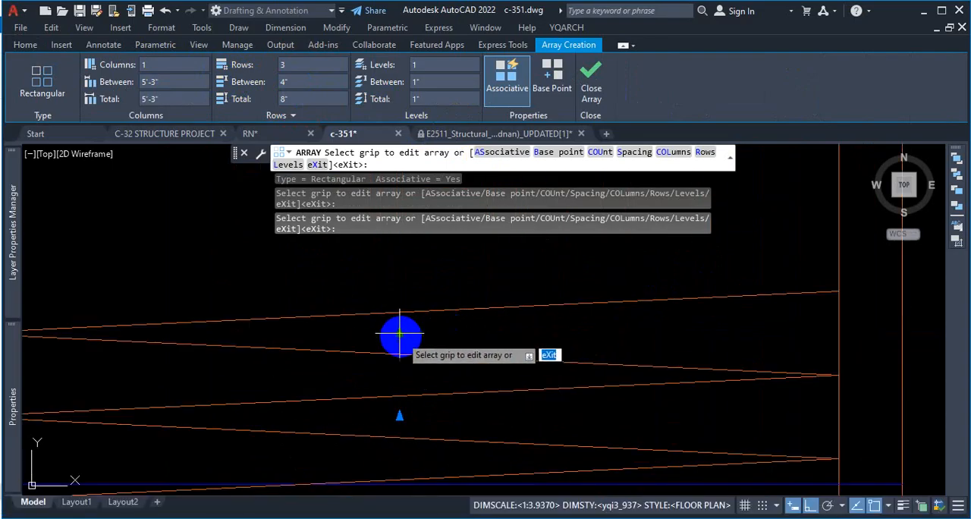
{"action": "left_click", "coordinate": [399, 335]}
{"action": "scroll", "coordinate": [400, 341], "scroll_direction": "down", "scroll_amount": 7}
{"action": "scroll", "coordinate": [402, 273], "scroll_direction": "up", "scroll_amount": 3}
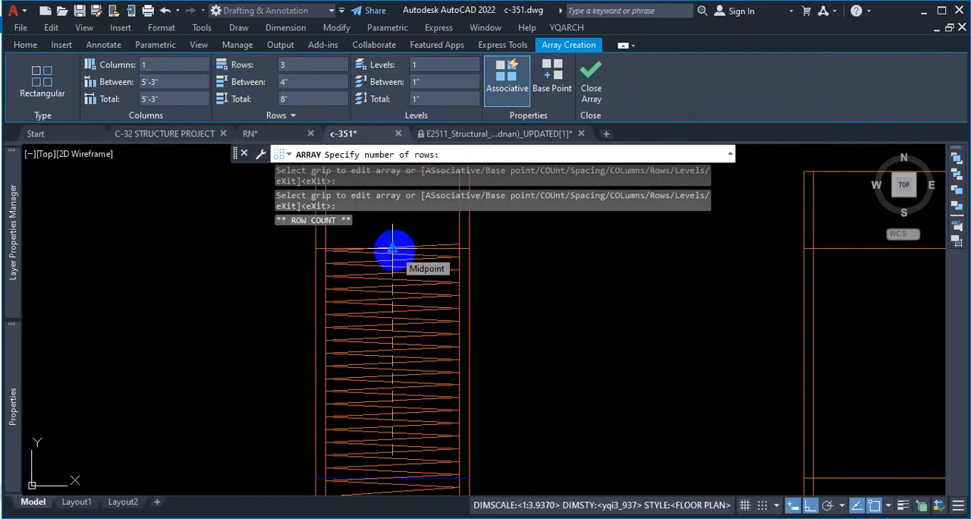
{"action": "scroll", "coordinate": [393, 248], "scroll_direction": "up", "scroll_amount": 6}
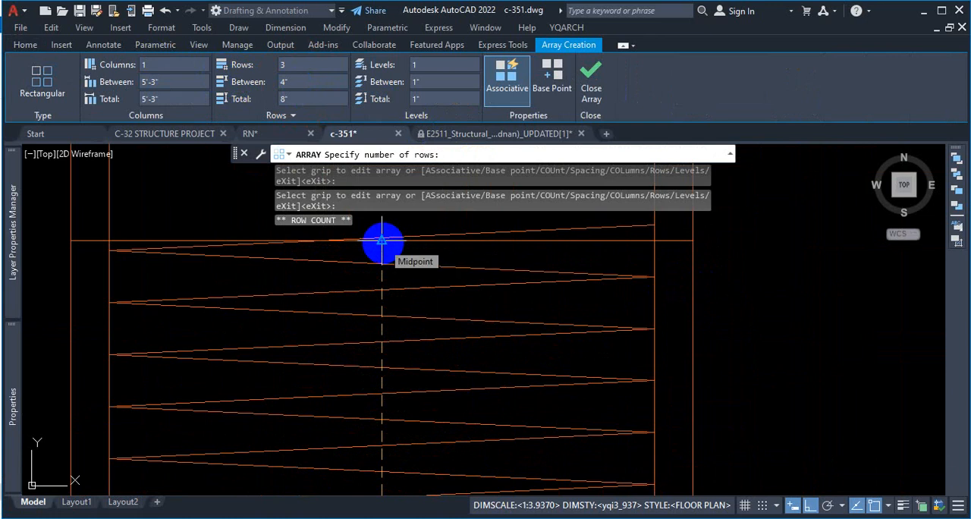
{"action": "left_click", "coordinate": [382, 241]}
{"action": "key", "text": "Escape"}
Step: Inspect the spiral along the pile, from the closer-spaced upper turns down to the rounded base
{"action": "scroll", "coordinate": [558, 300], "scroll_direction": "down", "scroll_amount": 9}
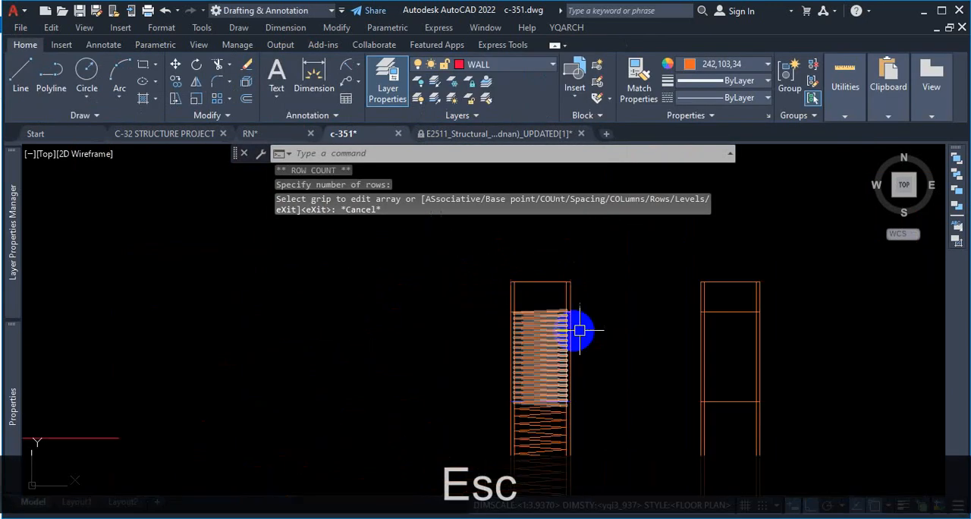
{"action": "scroll", "coordinate": [605, 309], "scroll_direction": "up", "scroll_amount": 2}
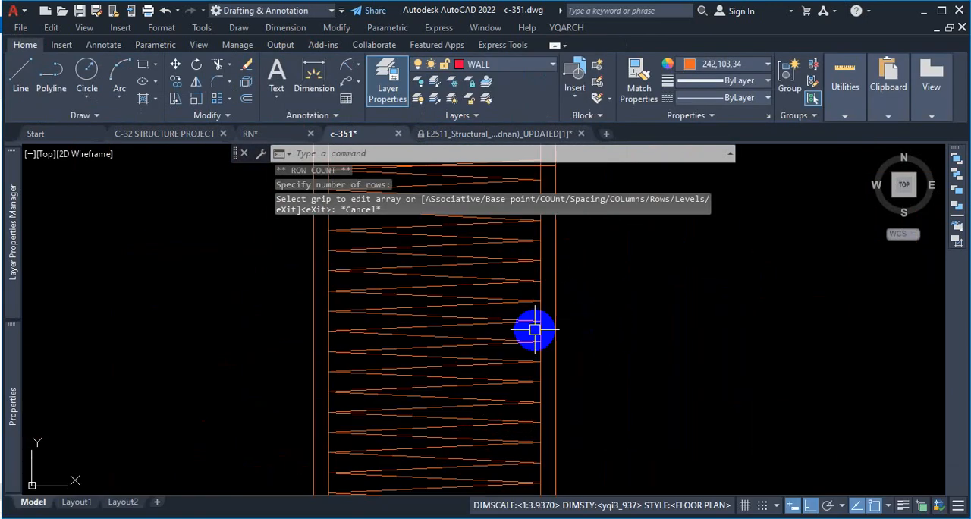
{"action": "scroll", "coordinate": [599, 243], "scroll_direction": "up", "scroll_amount": 5}
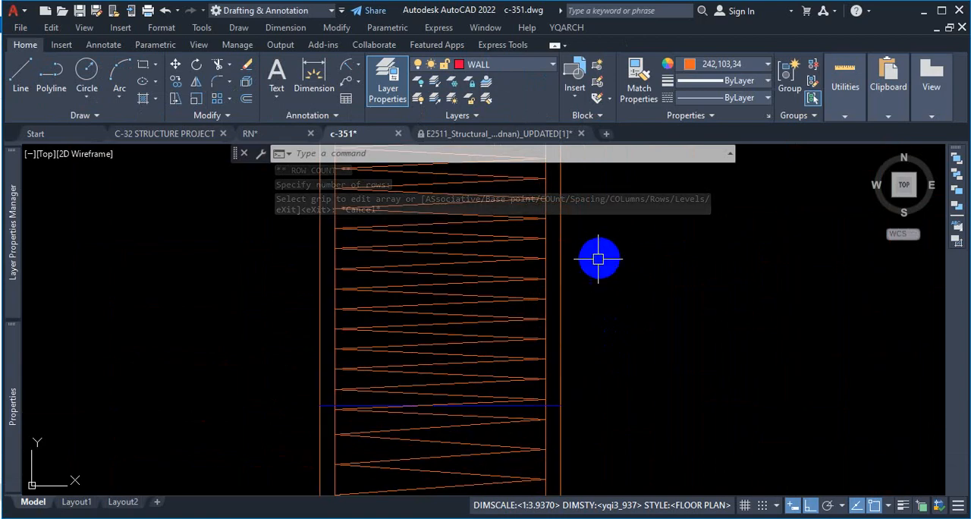
{"action": "scroll", "coordinate": [565, 346], "scroll_direction": "down", "scroll_amount": 2}
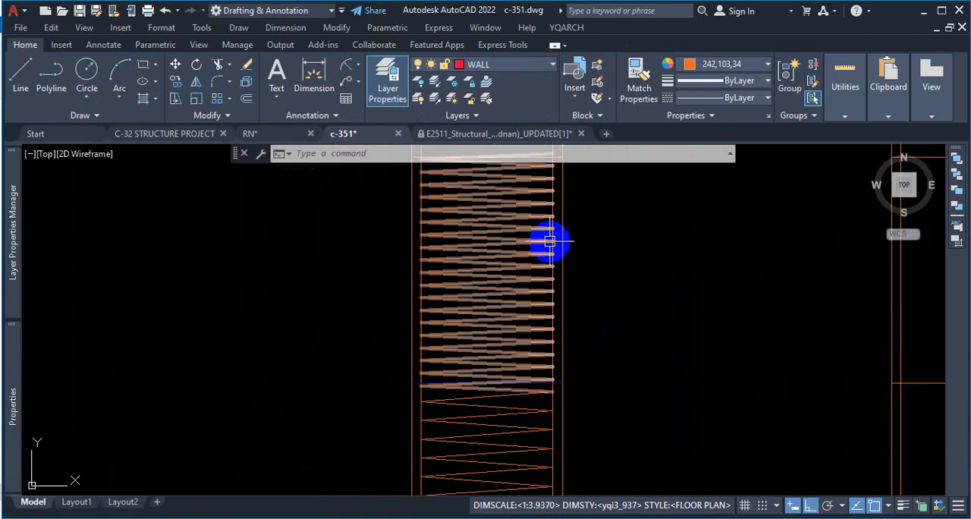
{"action": "scroll", "coordinate": [559, 353], "scroll_direction": "down", "scroll_amount": 6}
{"action": "scroll", "coordinate": [551, 360], "scroll_direction": "up", "scroll_amount": 5}
{"action": "scroll", "coordinate": [550, 360], "scroll_direction": "up", "scroll_amount": 2}
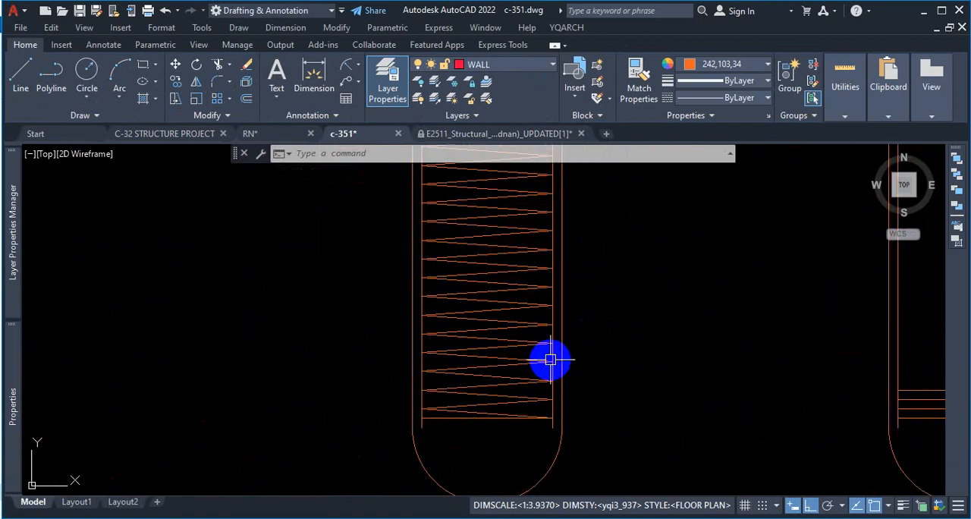
{"action": "scroll", "coordinate": [551, 359], "scroll_direction": "up", "scroll_amount": 2}
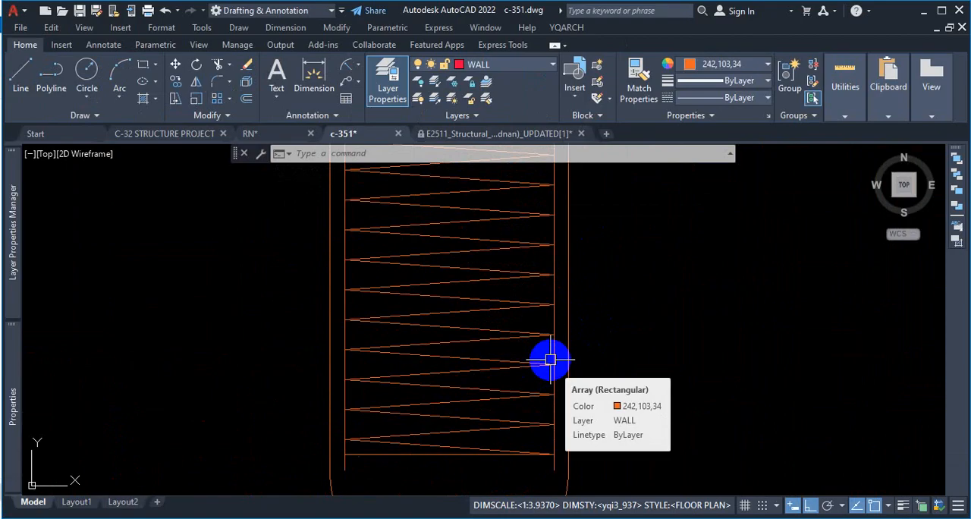
Step: Compare the spacing of the spiral's lower turns with the closer turns above the blue line in the completed pile
{"action": "scroll", "coordinate": [524, 368], "scroll_direction": "down", "scroll_amount": 8}
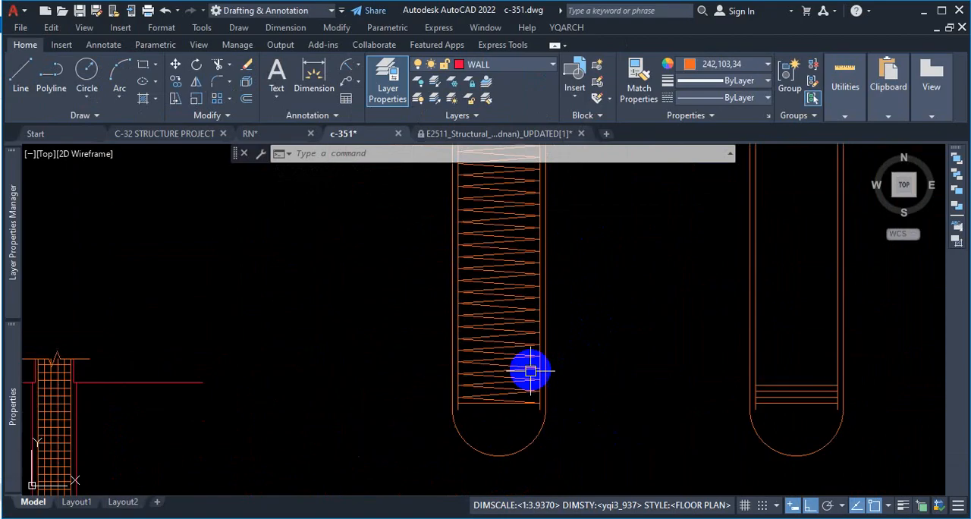
{"action": "scroll", "coordinate": [538, 200], "scroll_direction": "up", "scroll_amount": 2}
{"action": "scroll", "coordinate": [539, 199], "scroll_direction": "up", "scroll_amount": 2}
{"action": "scroll", "coordinate": [432, 229], "scroll_direction": "up", "scroll_amount": 1}
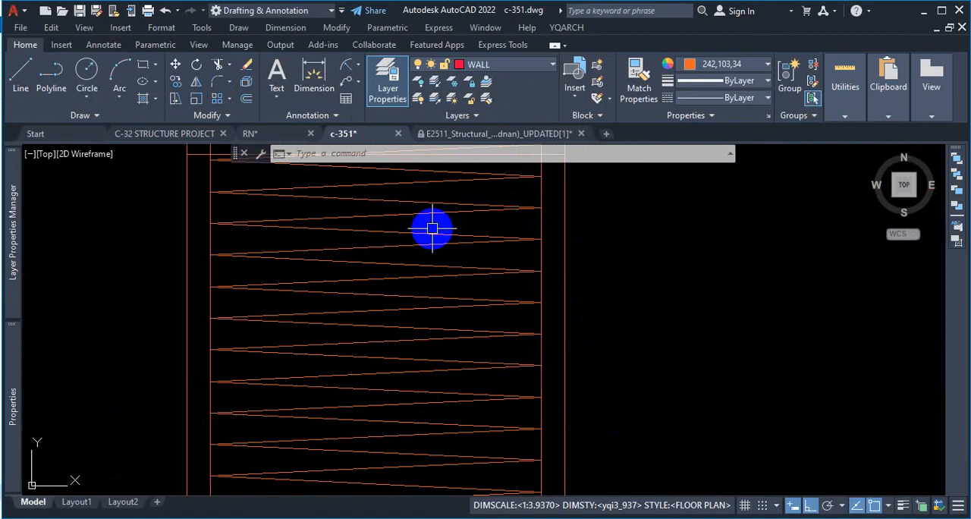
{"action": "scroll", "coordinate": [433, 228], "scroll_direction": "down", "scroll_amount": 5}
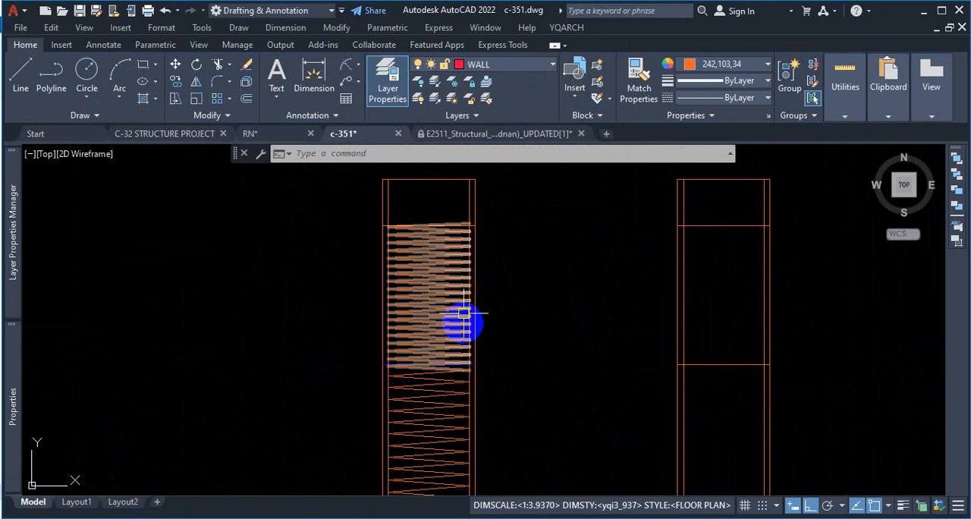
{"action": "scroll", "coordinate": [434, 296], "scroll_direction": "up", "scroll_amount": 3}
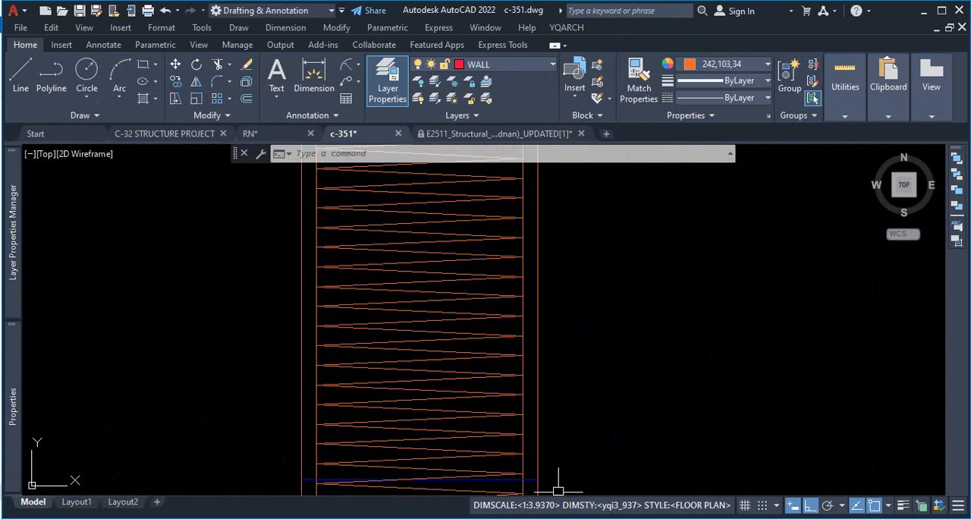
Step: Switch to the PDF viewer and review the pile spiral in DETAIL STRUCTURAL DRAWINGS from the cut-off level to the base
{"action": "left_click", "coordinate": [592, 517]}
{"action": "scroll", "coordinate": [278, 222], "scroll_direction": "up", "scroll_amount": 1}
{"action": "scroll", "coordinate": [277, 222], "scroll_direction": "up", "scroll_amount": 3}
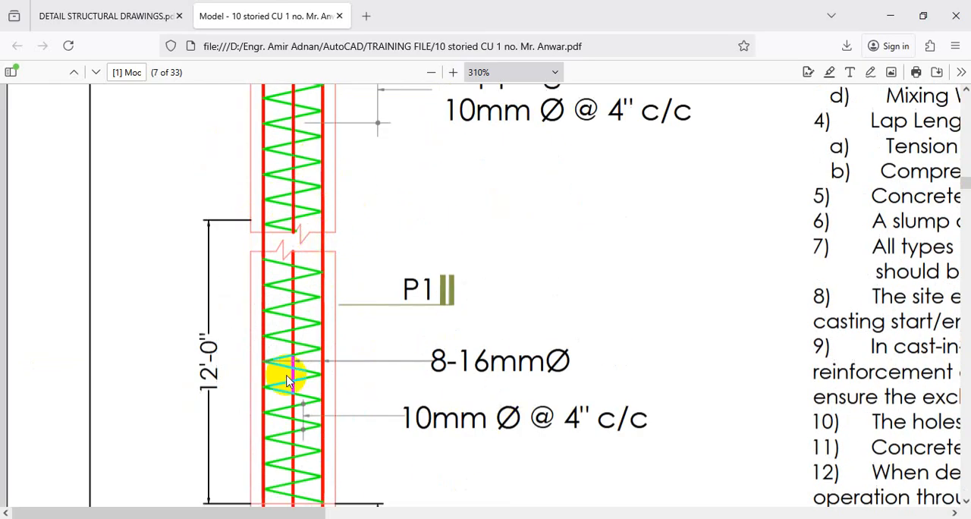
{"action": "left_click", "coordinate": [128, 30]}
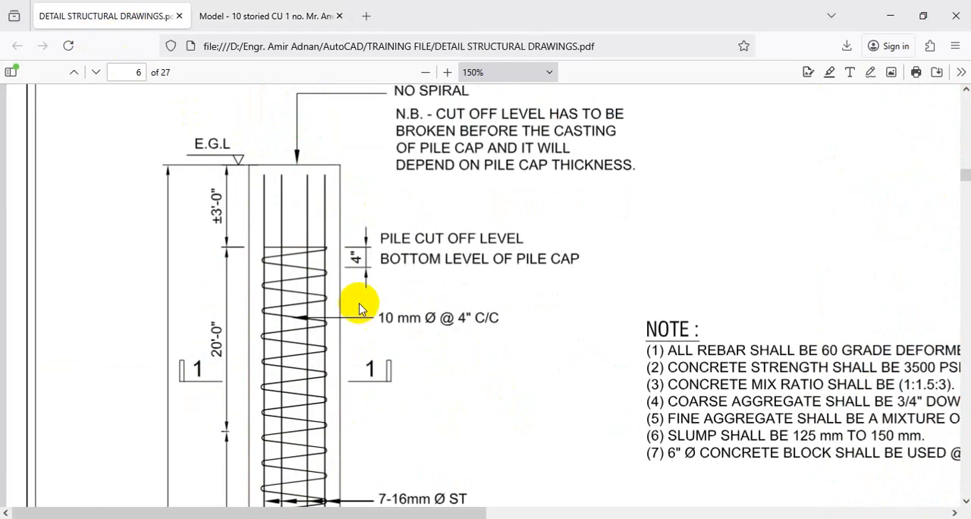
{"action": "scroll", "coordinate": [360, 309], "scroll_direction": "down", "scroll_amount": 7}
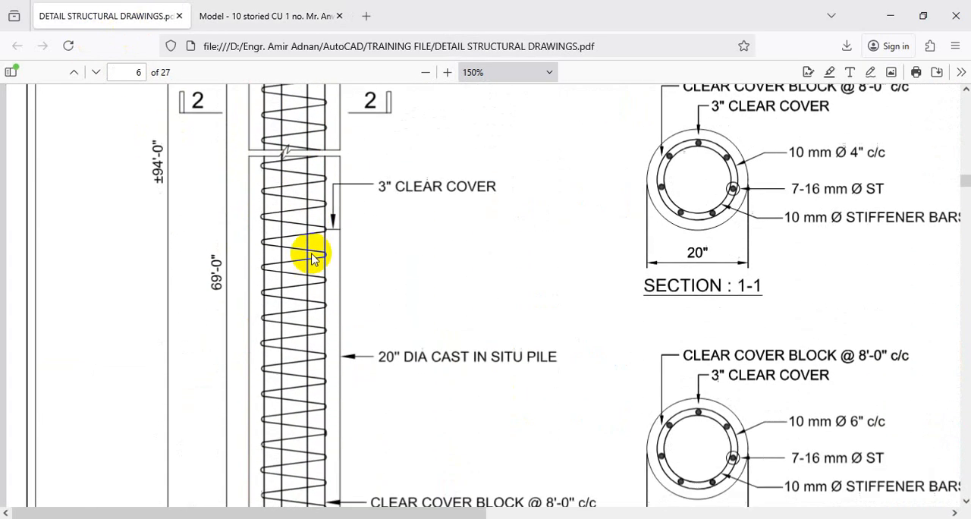
{"action": "scroll", "coordinate": [311, 258], "scroll_direction": "down", "scroll_amount": 3}
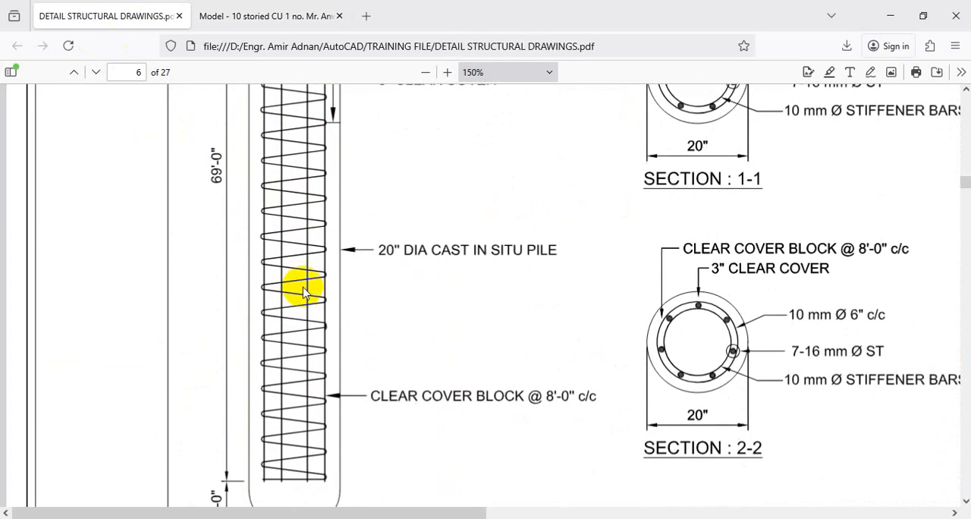
{"action": "scroll", "coordinate": [298, 300], "scroll_direction": "down", "scroll_amount": 2}
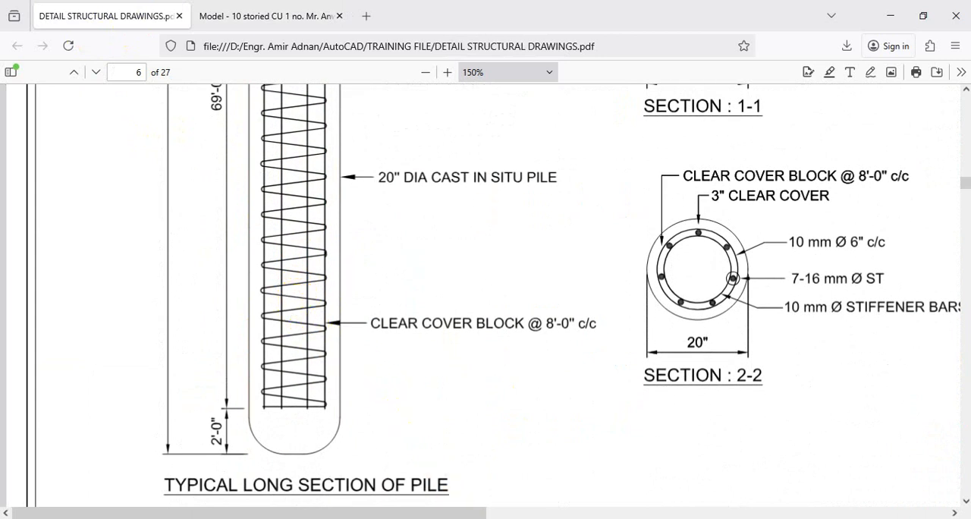
Step: Return to AutoCAD and erase the topmost of the horizontal lines at the base of the second pile
{"action": "key", "text": "alt+Tab"}
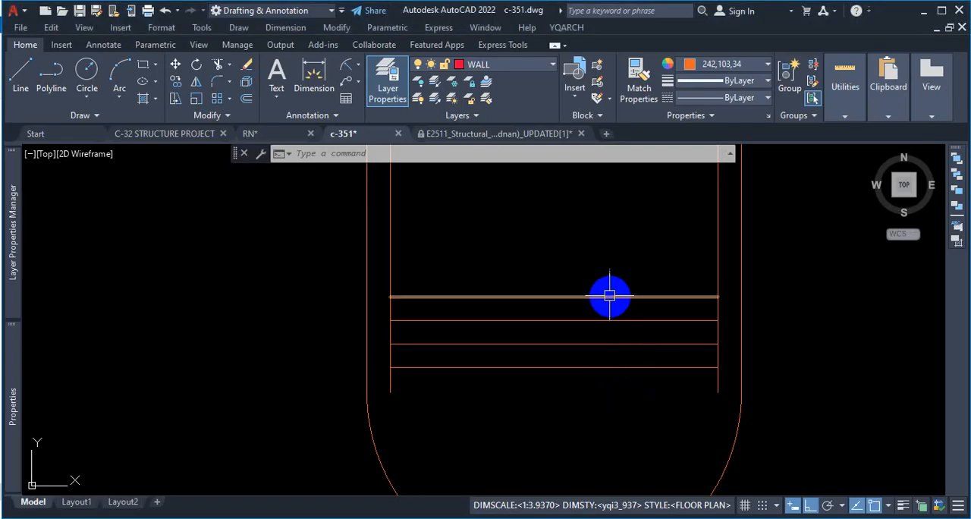
{"action": "key", "text": "Delete"}
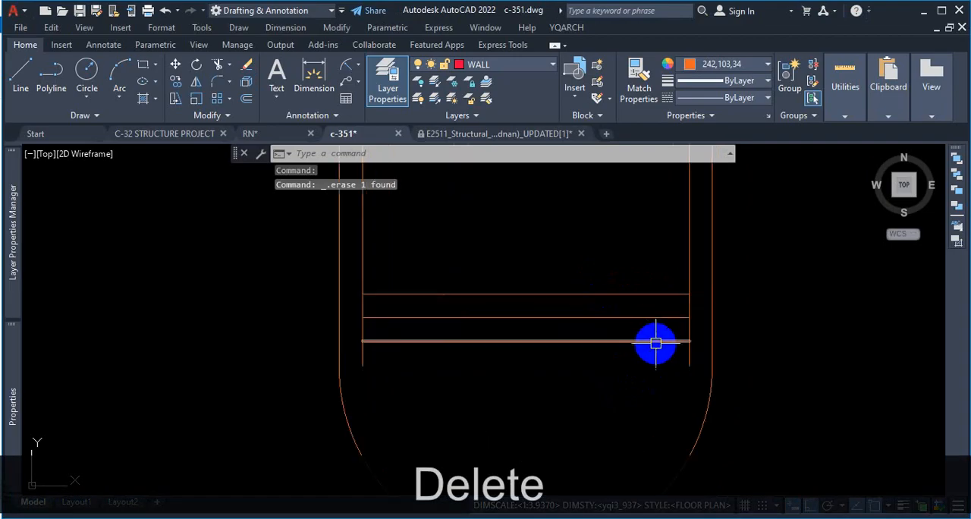
{"action": "scroll", "coordinate": [609, 351], "scroll_direction": "down", "scroll_amount": 5}
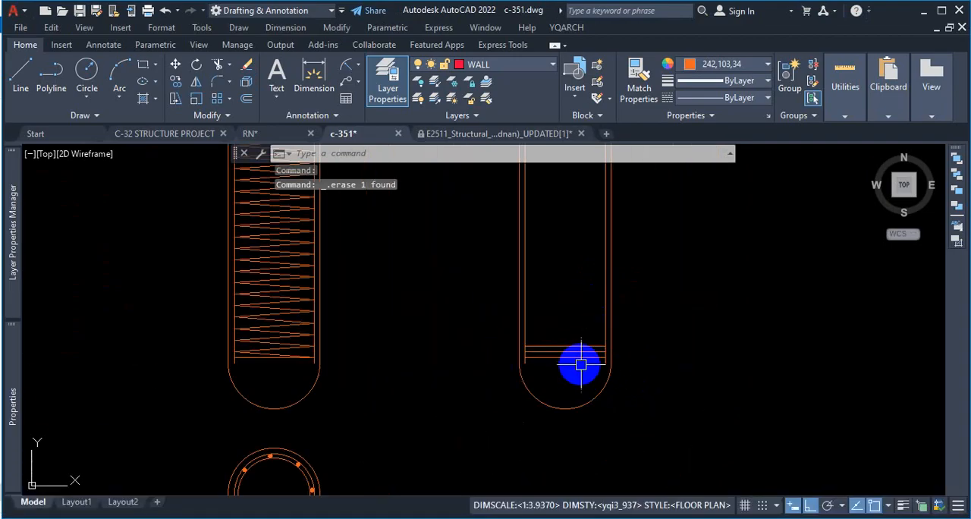
{"action": "scroll", "coordinate": [591, 371], "scroll_direction": "up", "scroll_amount": 3}
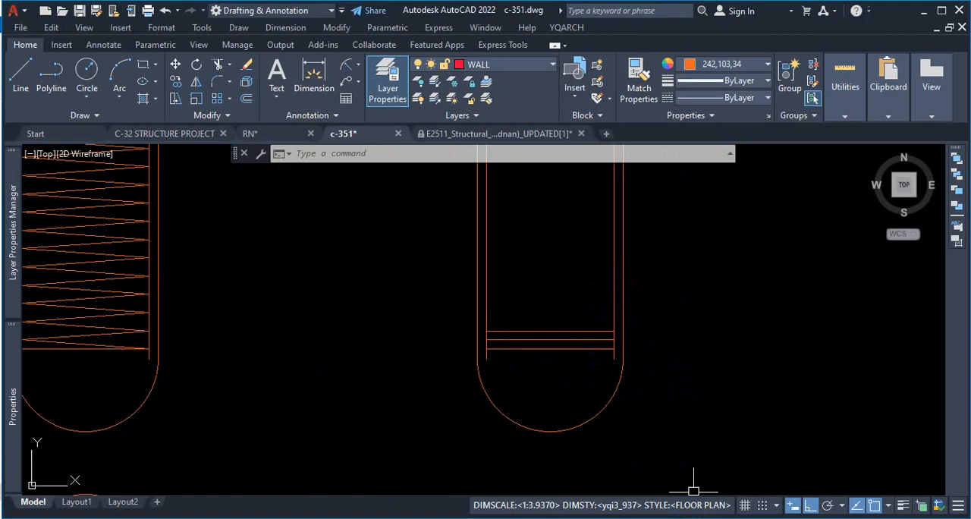
Step: Draw two zigzag lines from the bottom horizontal's right end to the middle one's left end and the top one's right end
{"action": "scroll", "coordinate": [557, 332], "scroll_direction": "up", "scroll_amount": 5}
{"action": "left_click", "coordinate": [572, 403]}
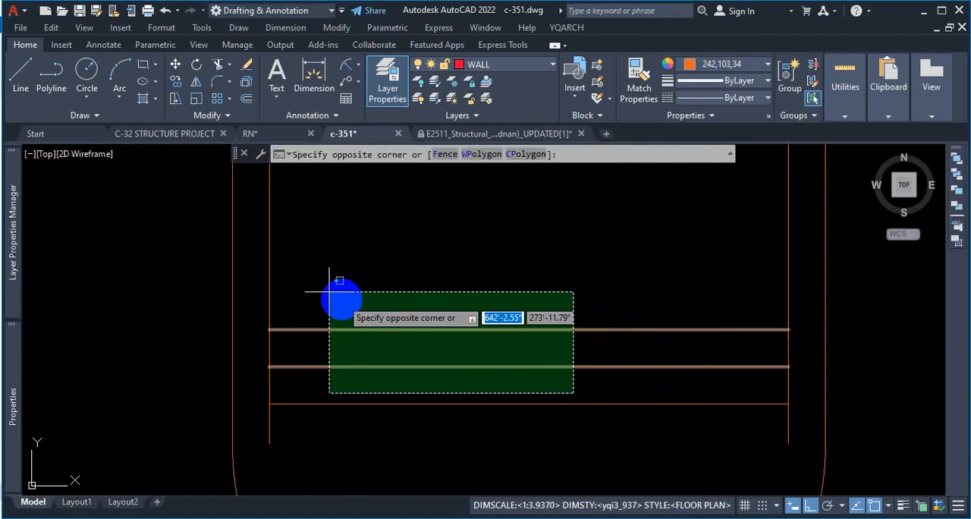
{"action": "key", "text": "Escape"}
{"action": "left_click", "coordinate": [24, 79]}
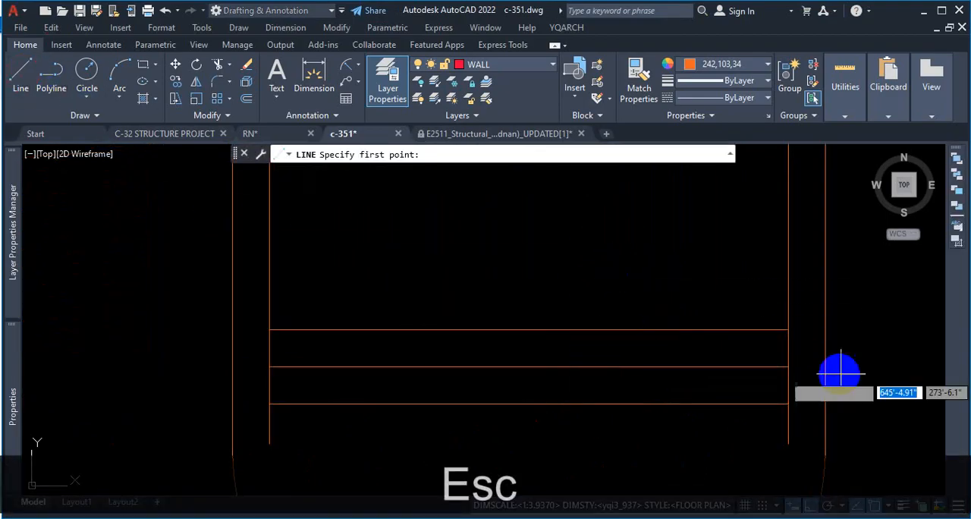
{"action": "left_click", "coordinate": [788, 439]}
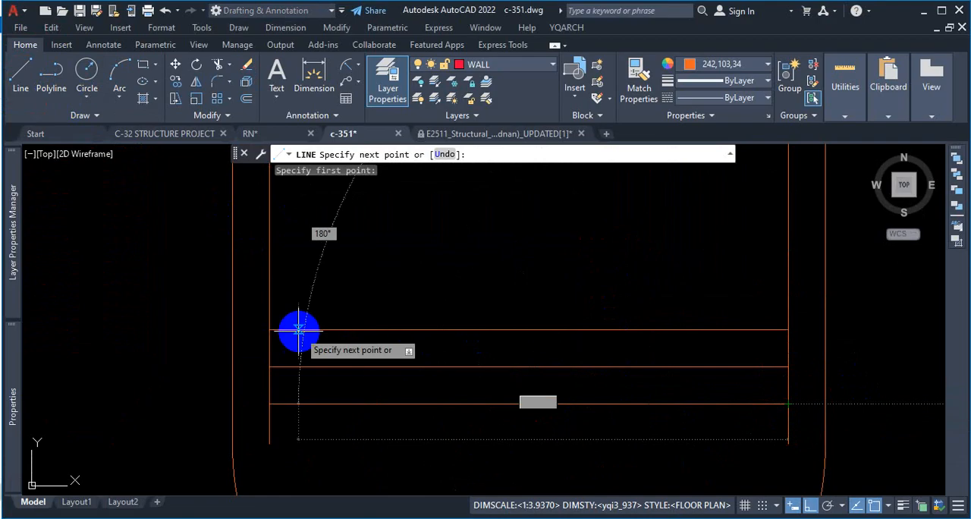
{"action": "left_click", "coordinate": [269, 367]}
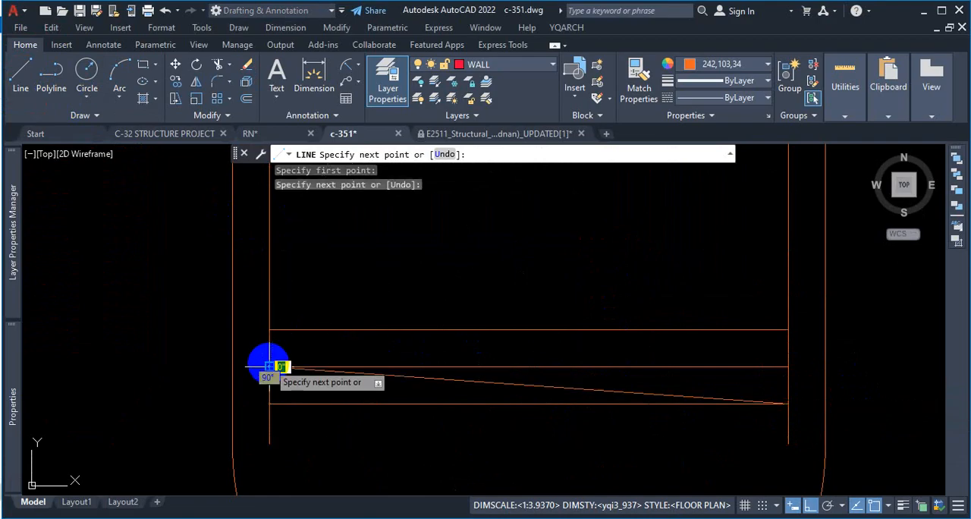
{"action": "left_click", "coordinate": [786, 330]}
{"action": "key", "text": "Escape"}
{"action": "key", "text": "Escape"}
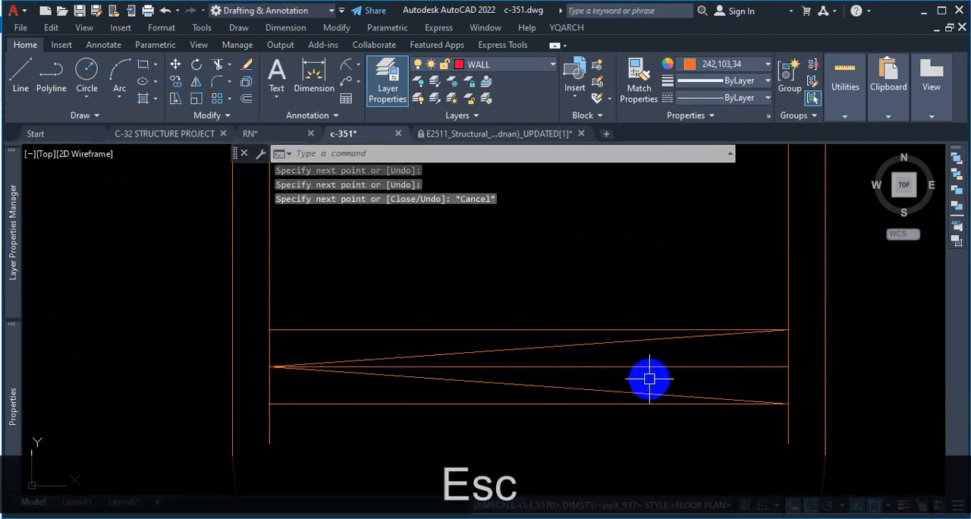
Step: Erase the two upper horizontal guide lines behind the zigzag, keeping the lowest one
{"action": "left_click", "coordinate": [549, 329]}
{"action": "key", "text": "Delete"}
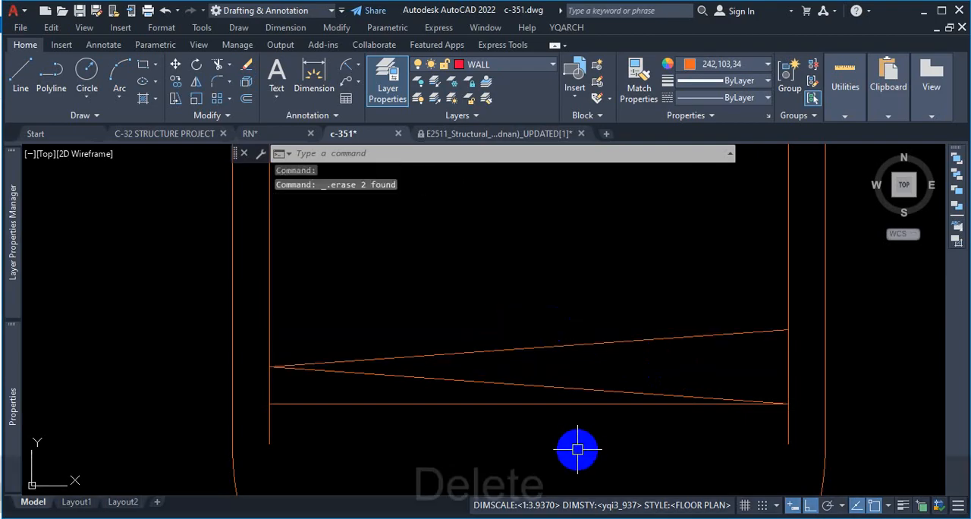
{"action": "scroll", "coordinate": [524, 288], "scroll_direction": "down", "scroll_amount": 4}
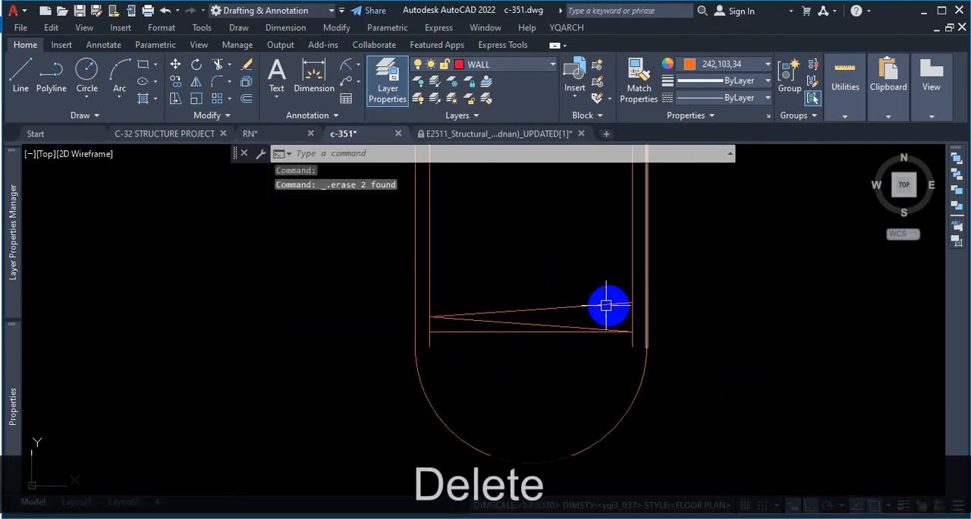
Step: Create a rectangular array from the two zigzag lines at the base of the second pile
{"action": "scroll", "coordinate": [554, 320], "scroll_direction": "up", "scroll_amount": 2}
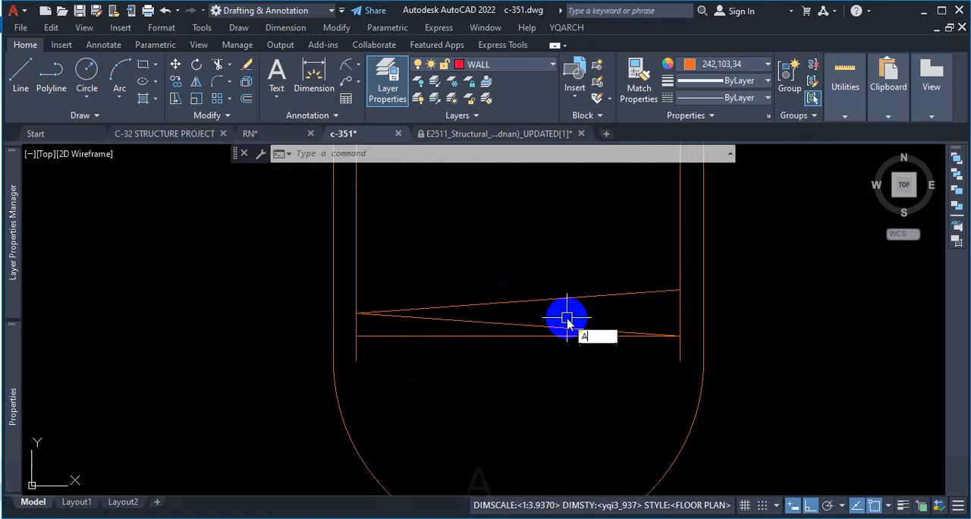
{"action": "key", "text": "Return"}
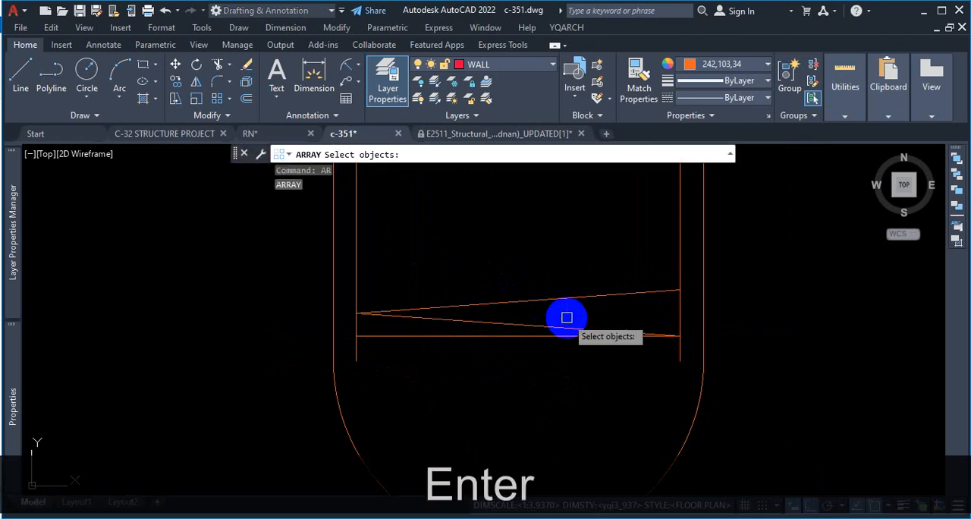
{"action": "left_click", "coordinate": [478, 320]}
{"action": "left_click", "coordinate": [487, 302]}
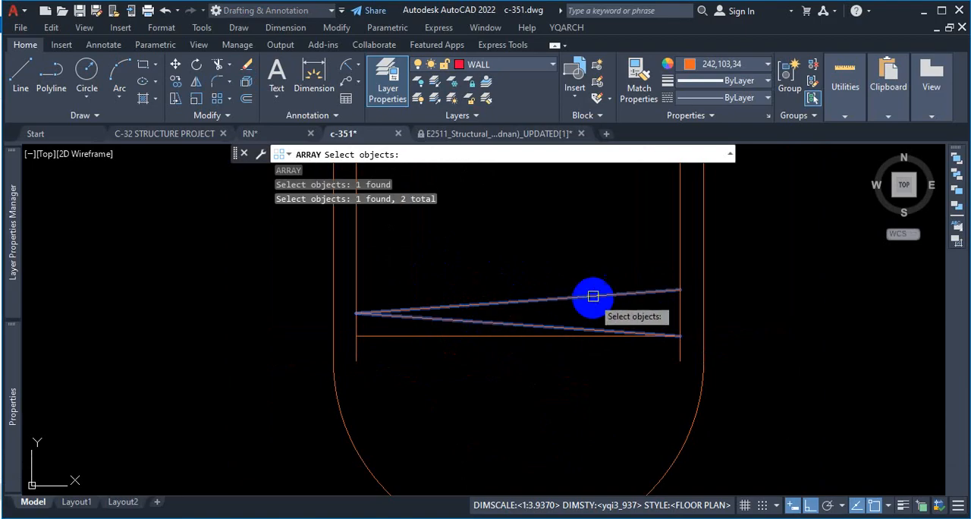
{"action": "key", "text": "Return"}
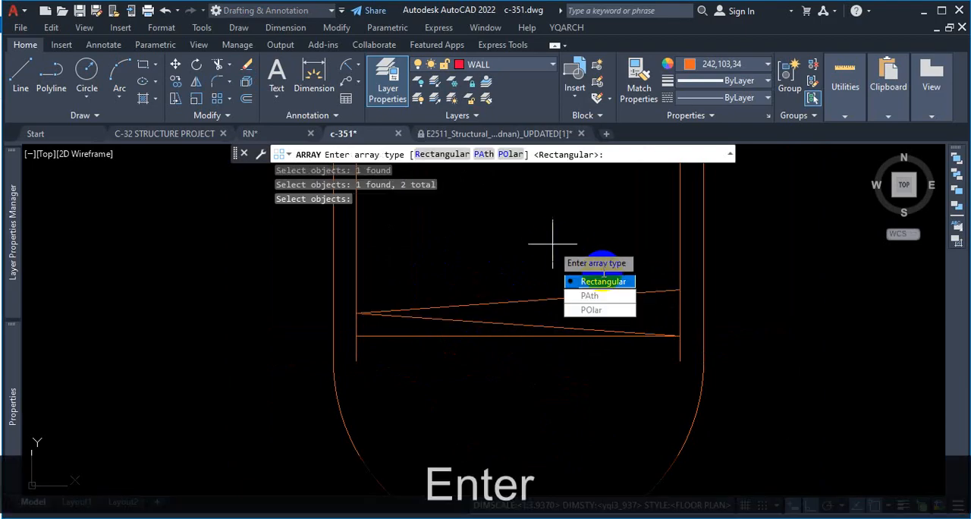
{"action": "left_click", "coordinate": [607, 283]}
{"action": "scroll", "coordinate": [493, 334], "scroll_direction": "down", "scroll_amount": 4}
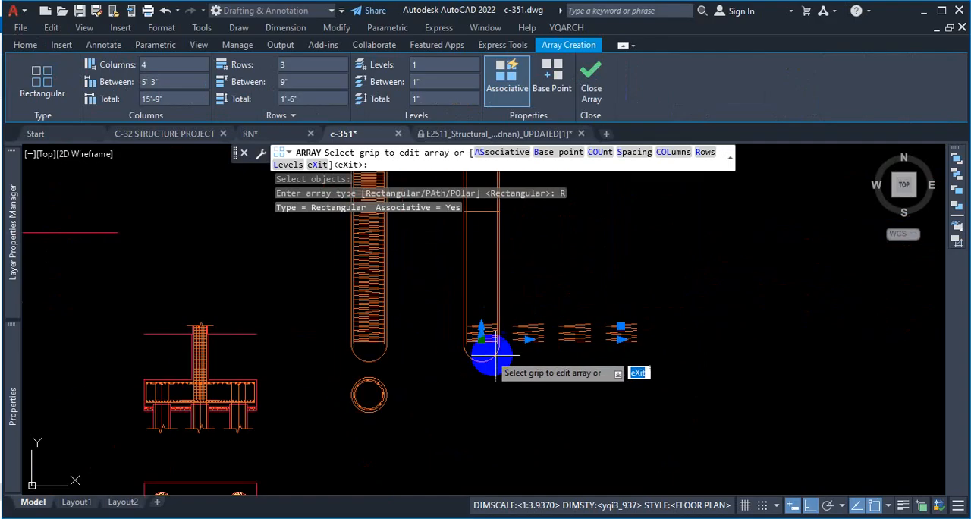
{"action": "scroll", "coordinate": [639, 374], "scroll_direction": "up", "scroll_amount": 2}
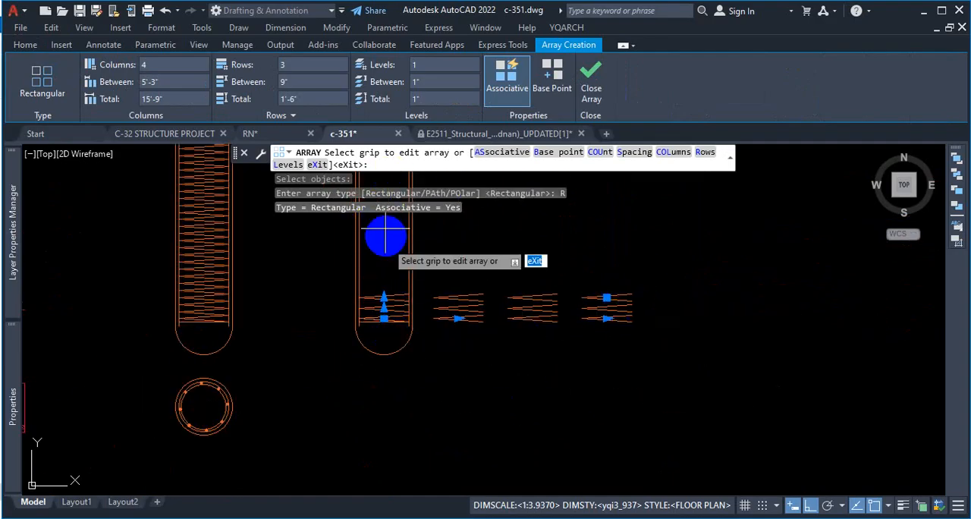
Step: Set the zigzag array to 1 column with 6" between rows
{"action": "left_click", "coordinate": [157, 65]}
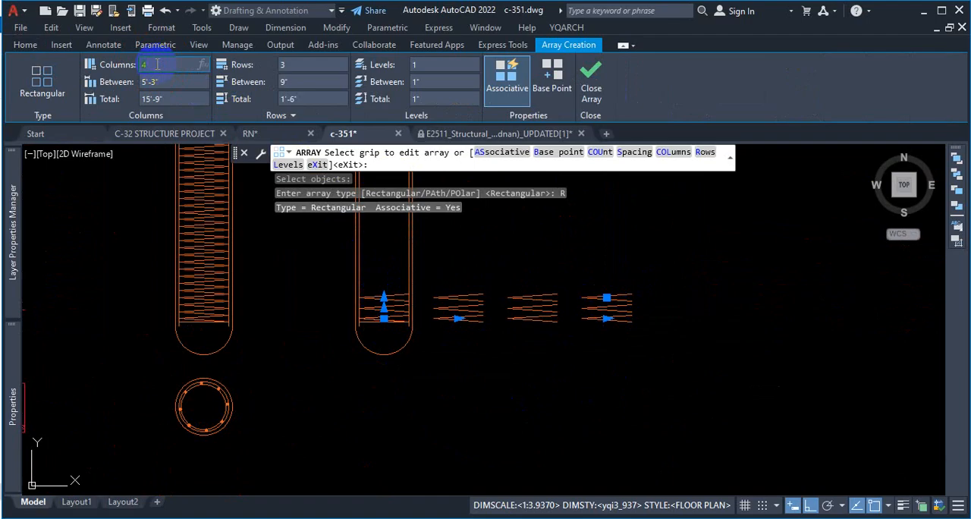
{"action": "type", "text": "1"}
{"action": "key", "text": "Return"}
{"action": "scroll", "coordinate": [358, 283], "scroll_direction": "up", "scroll_amount": 5}
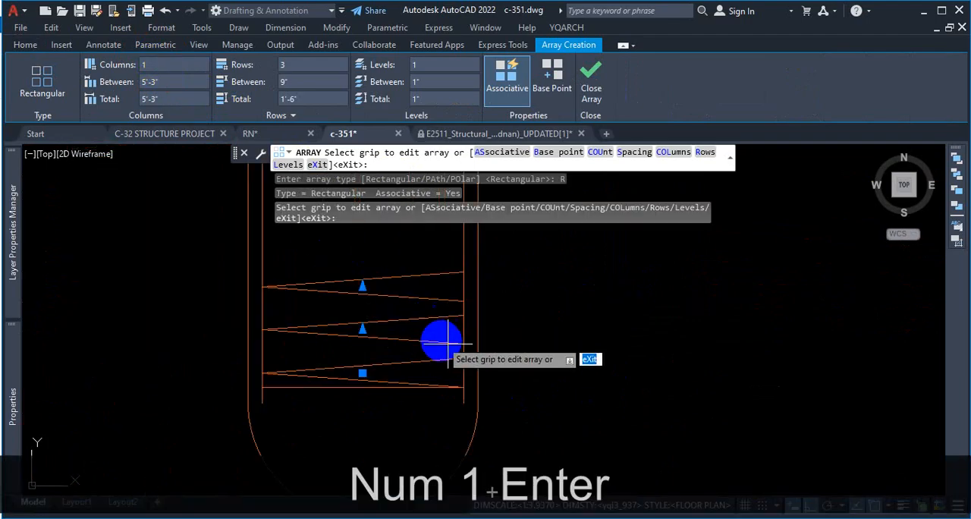
{"action": "key", "text": "ctrl+1"}
{"action": "left_click", "coordinate": [476, 406]}
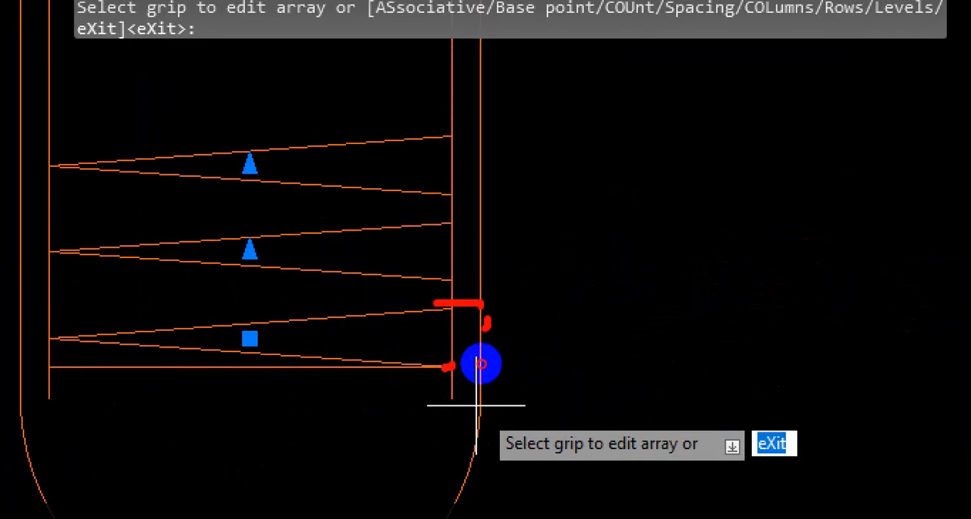
{"action": "key", "text": "Escape"}
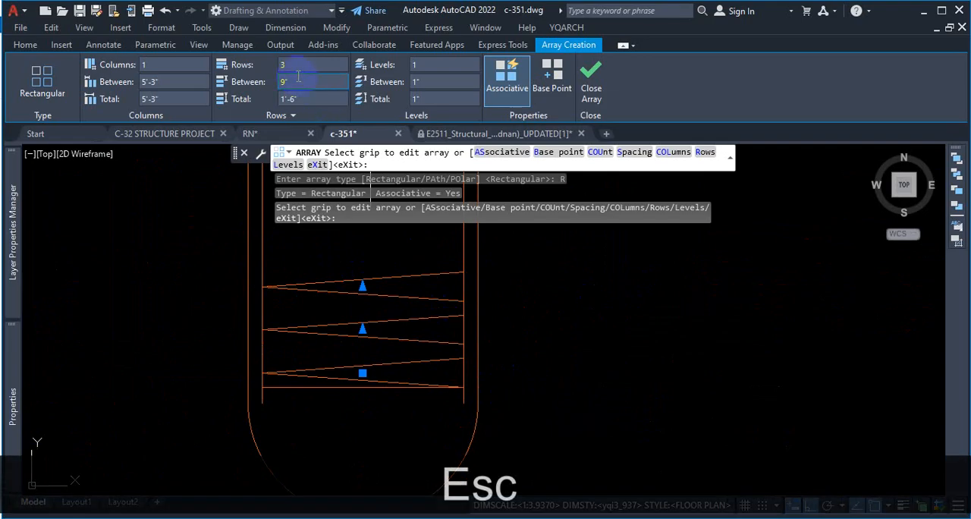
{"action": "type", "text": "6"}
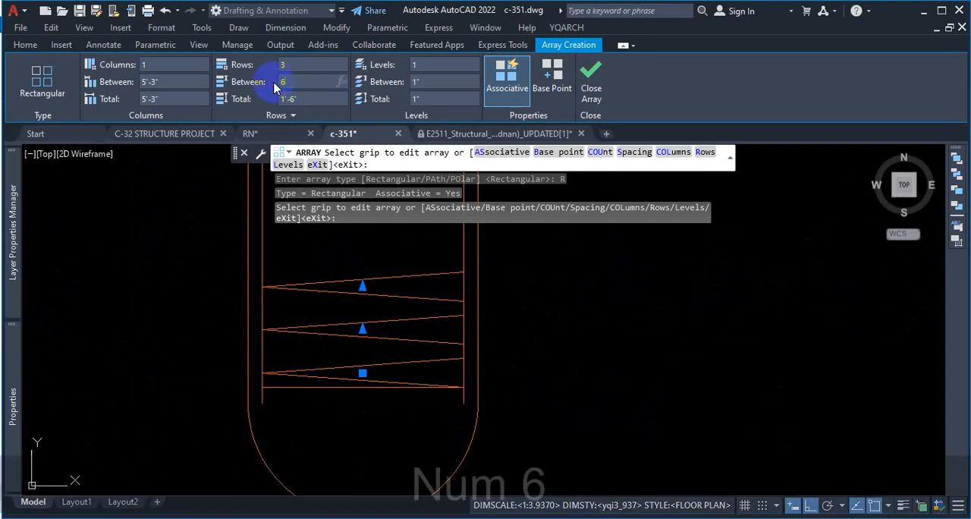
{"action": "key", "text": "Return"}
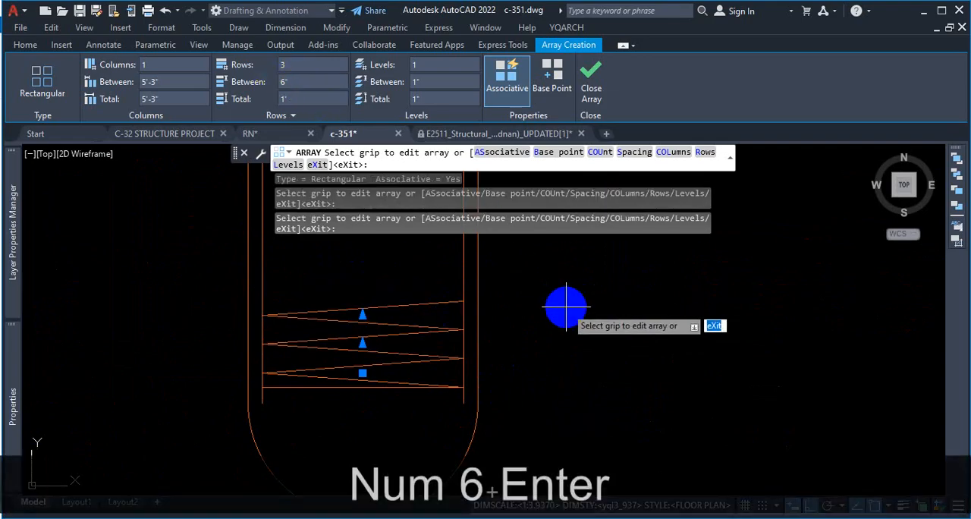
Step: Extend the zigzag array upward to 29 rows, ending just below the horizontal line near the top of the second pile
{"action": "scroll", "coordinate": [542, 373], "scroll_direction": "down", "scroll_amount": 2}
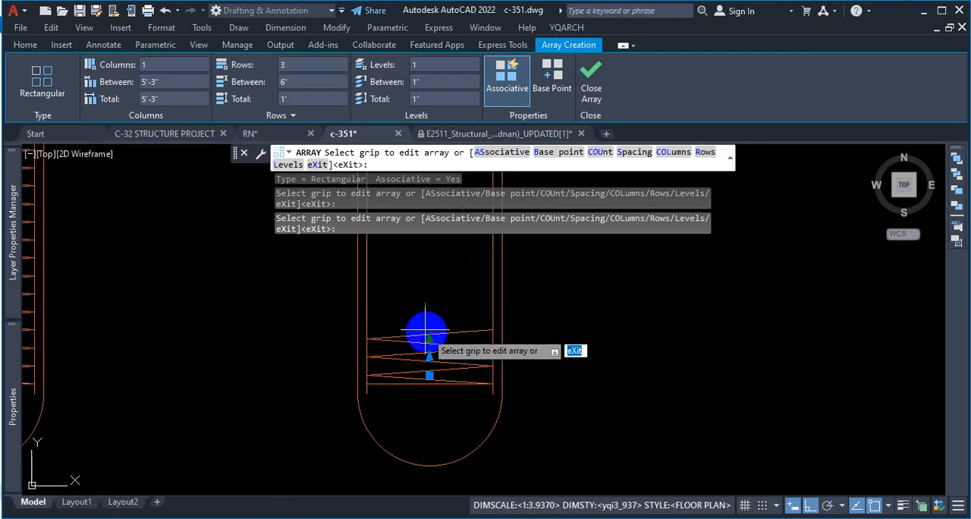
{"action": "scroll", "coordinate": [426, 332], "scroll_direction": "up", "scroll_amount": 3}
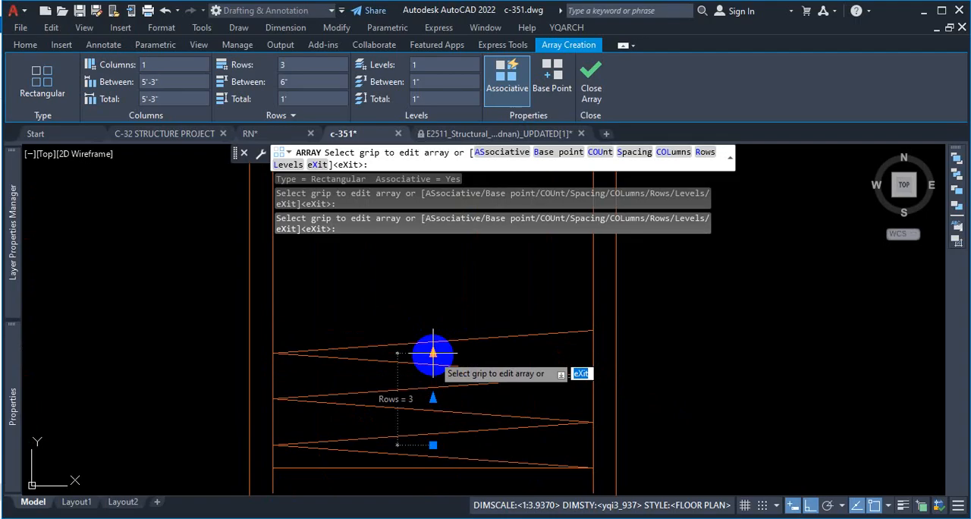
{"action": "left_click", "coordinate": [432, 353]}
{"action": "scroll", "coordinate": [433, 351], "scroll_direction": "down", "scroll_amount": 5}
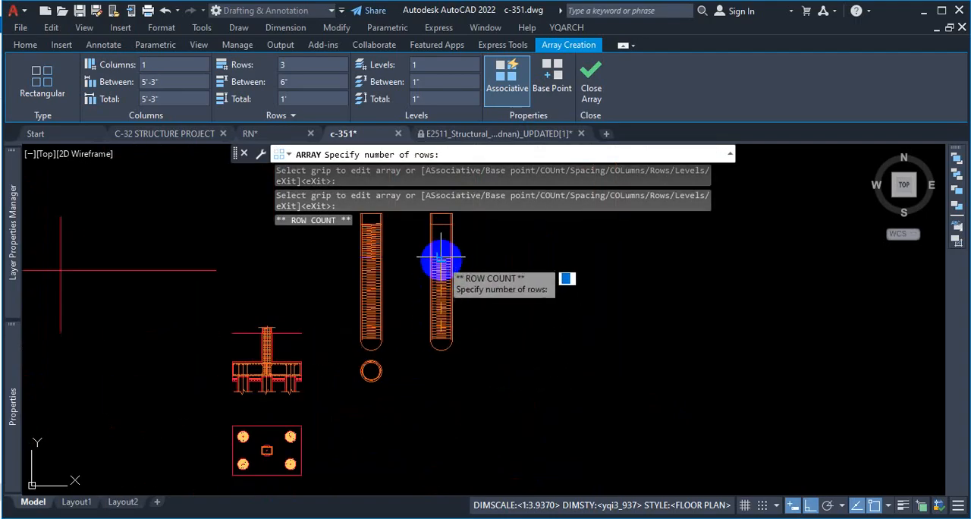
{"action": "scroll", "coordinate": [440, 259], "scroll_direction": "up", "scroll_amount": 3}
{"action": "scroll", "coordinate": [439, 238], "scroll_direction": "up", "scroll_amount": 2}
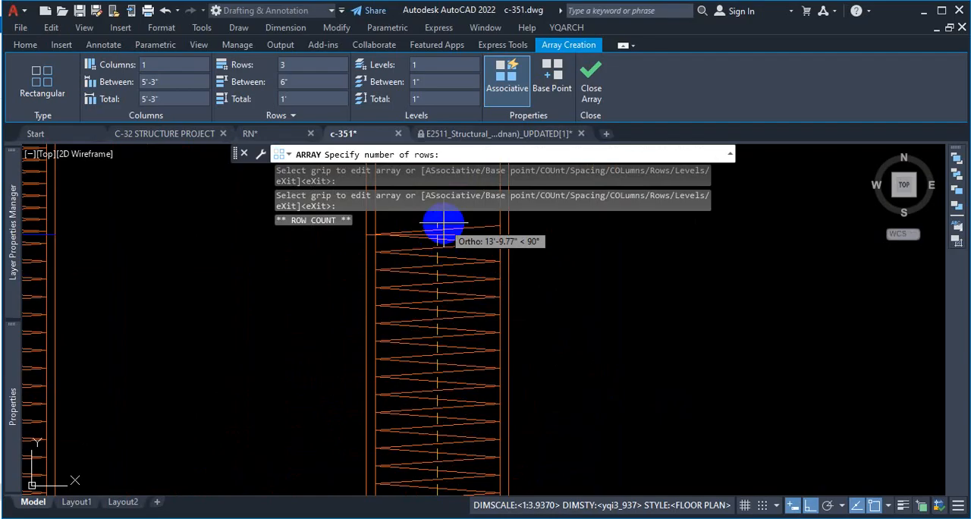
{"action": "scroll", "coordinate": [440, 226], "scroll_direction": "up", "scroll_amount": 2}
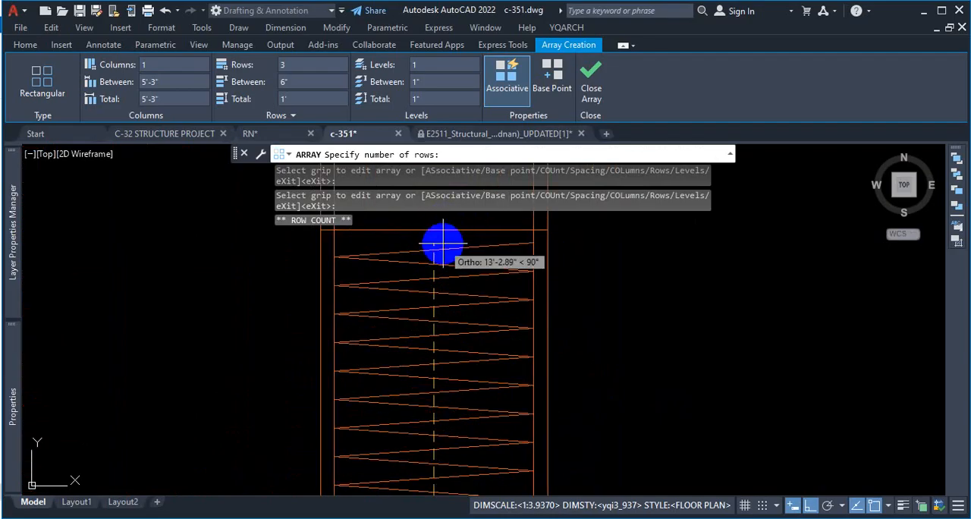
{"action": "left_click", "coordinate": [443, 244]}
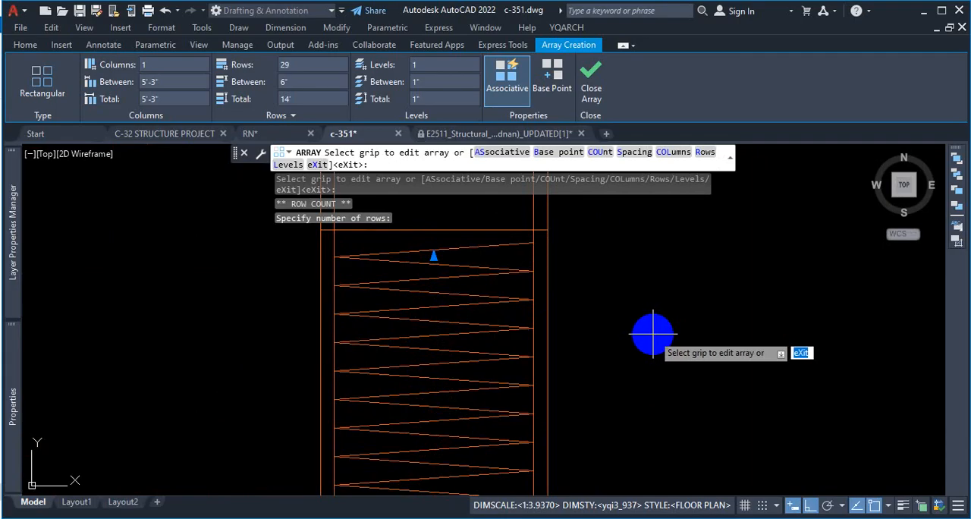
{"action": "key", "text": "Escape"}
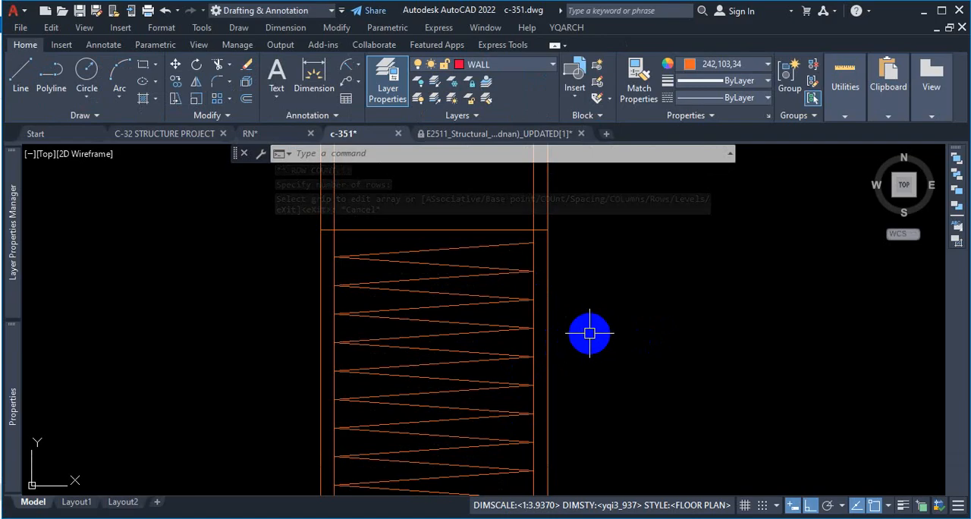
{"action": "left_click", "coordinate": [480, 252]}
{"action": "left_click", "coordinate": [433, 255]}
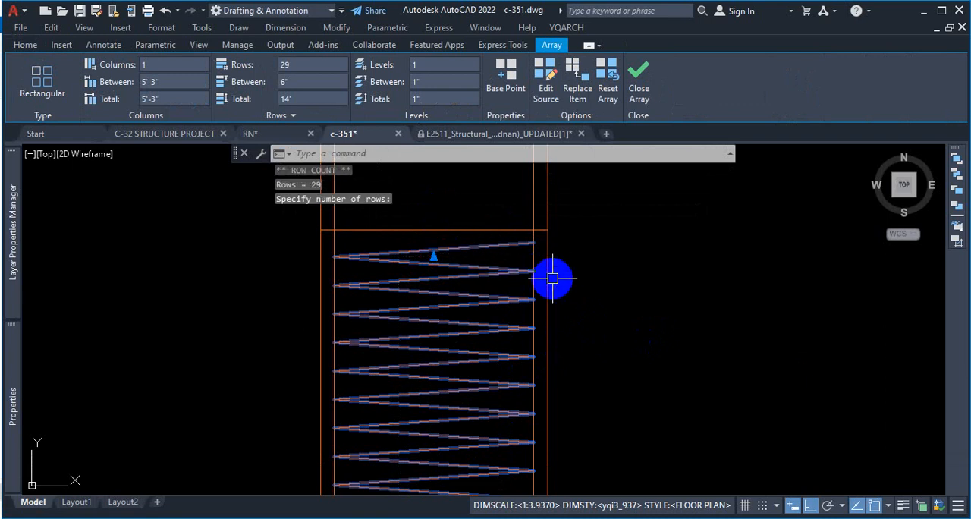
{"action": "key", "text": "Escape"}
{"action": "key", "text": "Escape"}
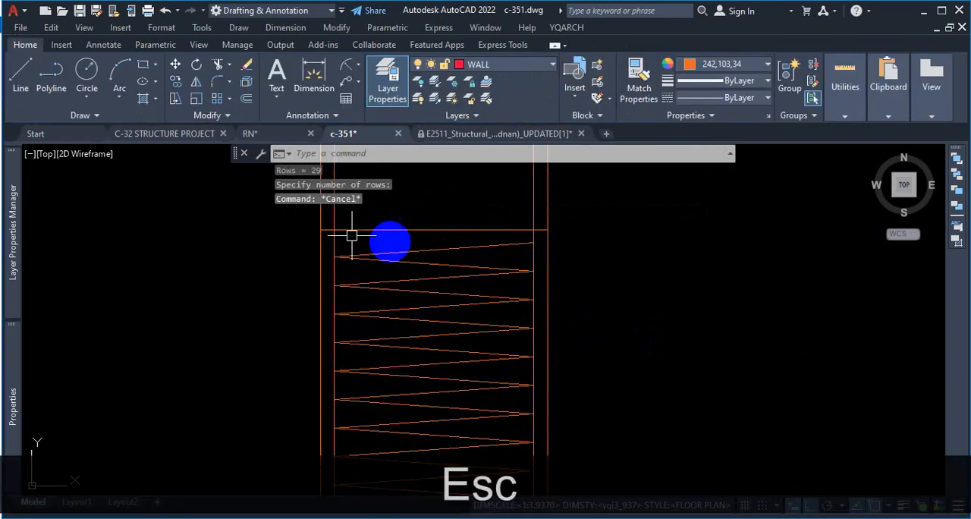
Step: Draw a 3'-6" horizontal line from the zigzag's top right end to the pile's inner left vertical line
{"action": "left_click", "coordinate": [27, 70]}
{"action": "scroll", "coordinate": [526, 245], "scroll_direction": "up", "scroll_amount": 2}
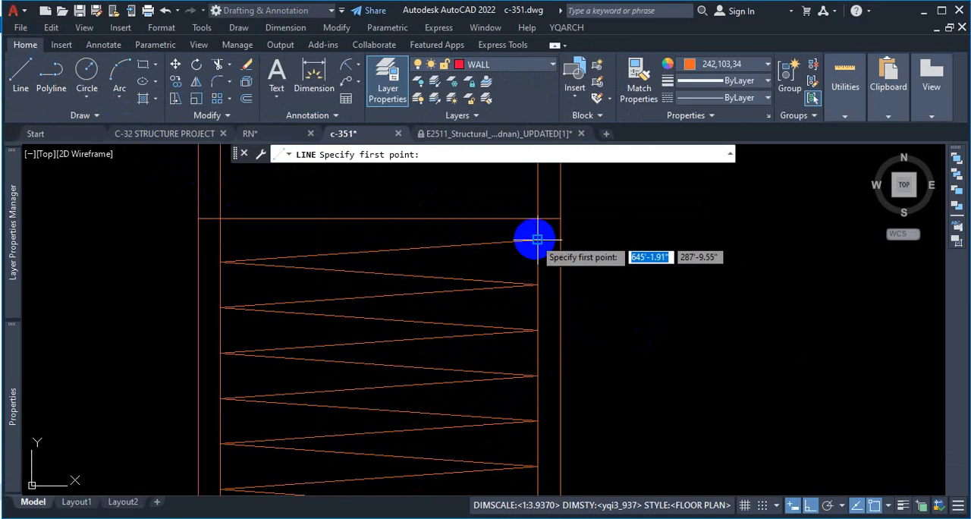
{"action": "left_click", "coordinate": [537, 239]}
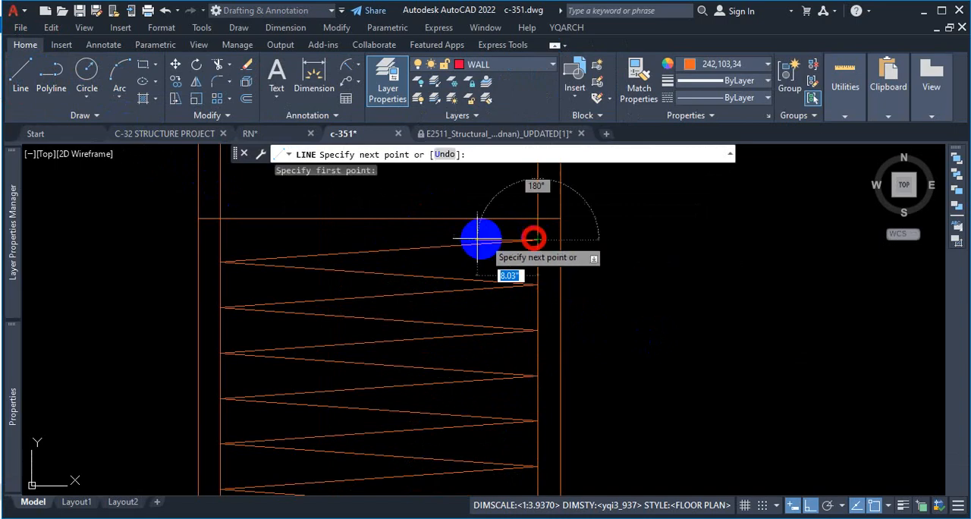
{"action": "left_click", "coordinate": [220, 240]}
{"action": "key", "text": "Escape"}
Step: Offset the horizontal line above the zigzag upward by 2", and offset the resulting copy upward by 2" again
{"action": "scroll", "coordinate": [434, 341], "scroll_direction": "down", "scroll_amount": 2}
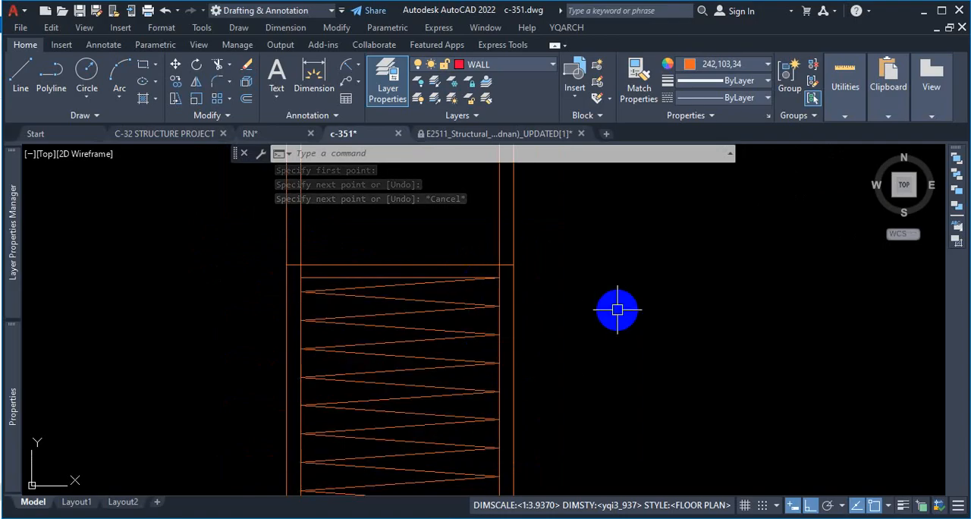
{"action": "type", "text": "o"}
{"action": "key", "text": "Return"}
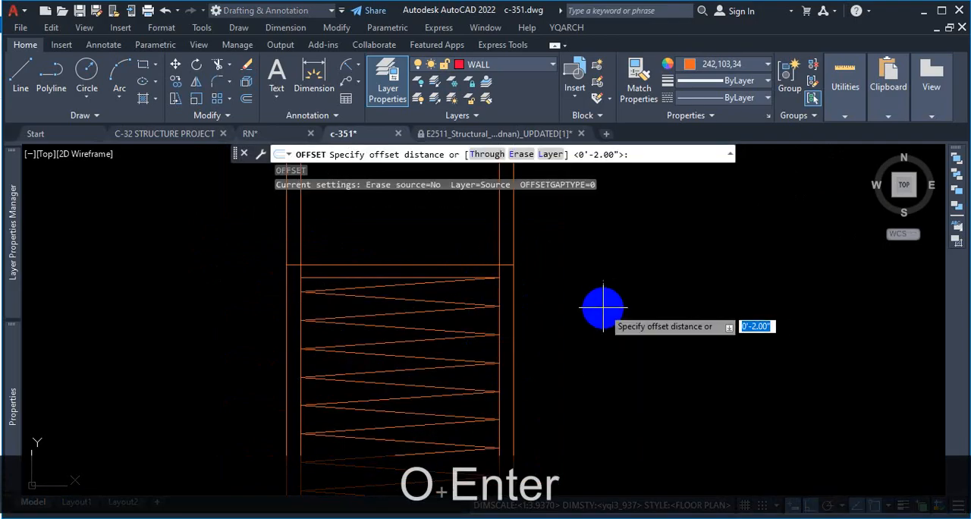
{"action": "type", "text": "2"}
{"action": "key", "text": "Return"}
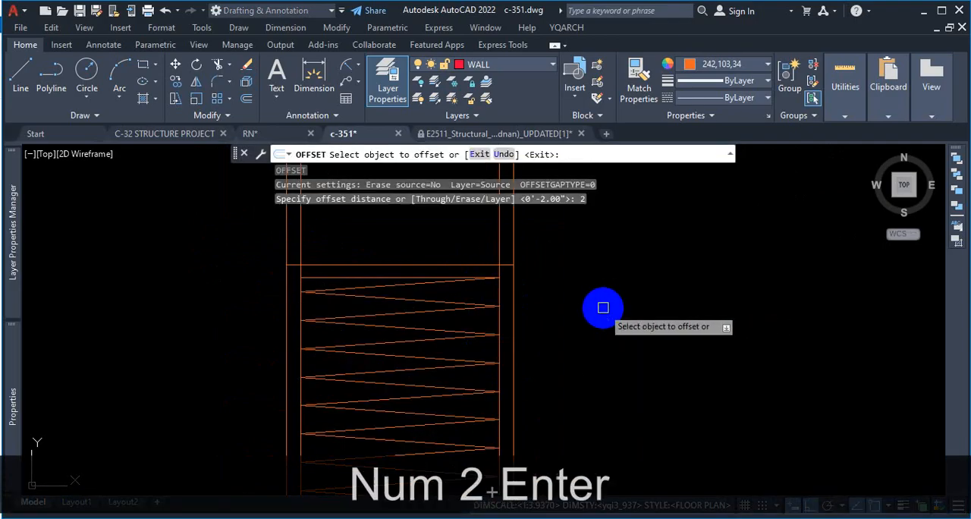
{"action": "scroll", "coordinate": [359, 279], "scroll_direction": "up", "scroll_amount": 2}
{"action": "left_click", "coordinate": [359, 283]}
{"action": "left_click", "coordinate": [373, 241]}
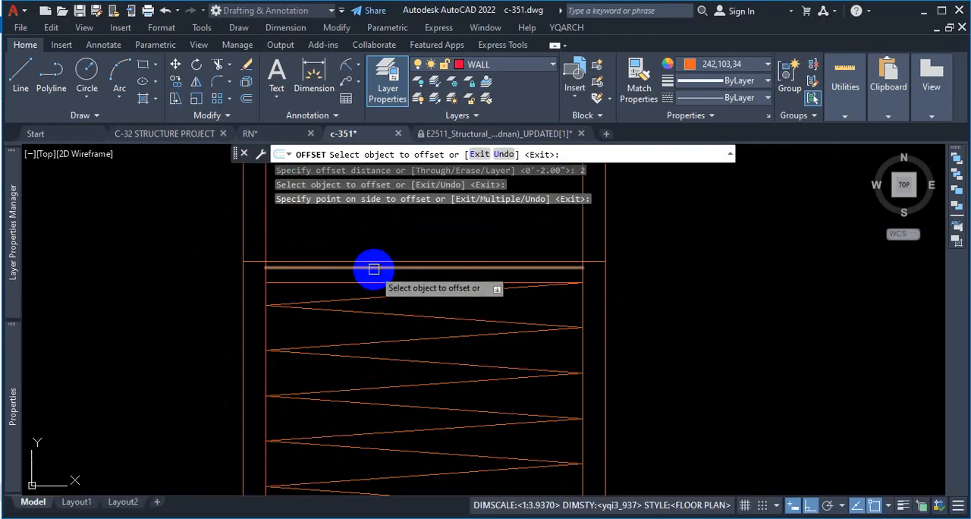
{"action": "left_click", "coordinate": [375, 268]}
{"action": "left_click", "coordinate": [385, 228]}
{"action": "key", "text": "Escape"}
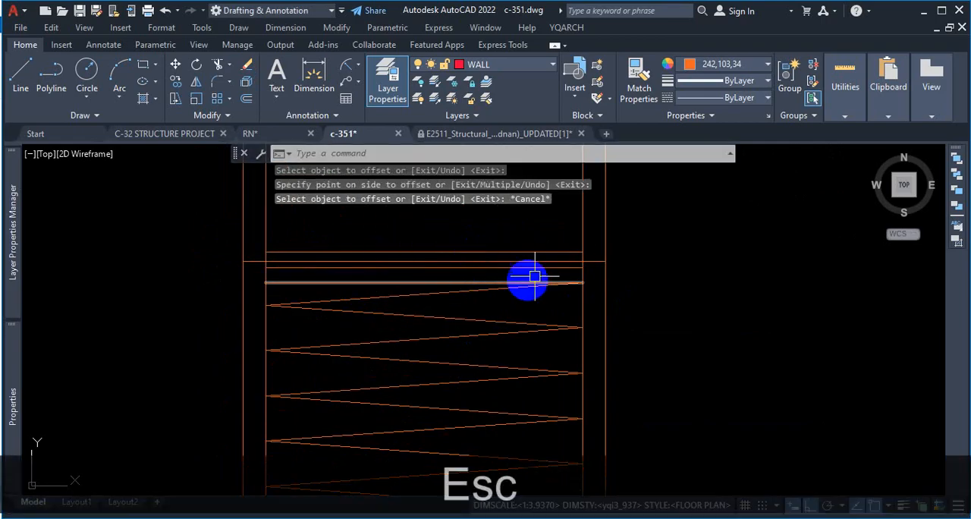
Step: Change the color of the full-width horizontal line near the pile's top to blue
{"action": "left_click", "coordinate": [595, 258]}
{"action": "left_click", "coordinate": [733, 64]}
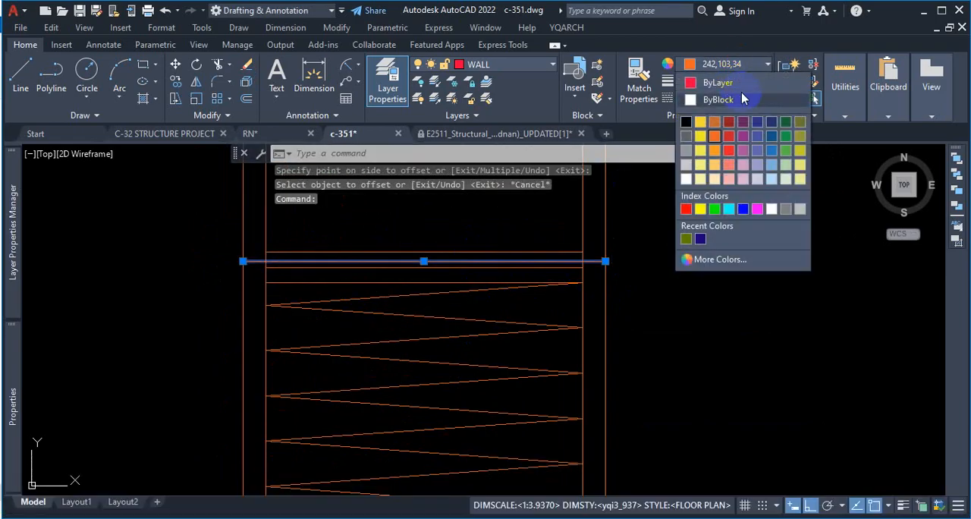
{"action": "key", "text": "Escape"}
{"action": "scroll", "coordinate": [563, 281], "scroll_direction": "up", "scroll_amount": 4}
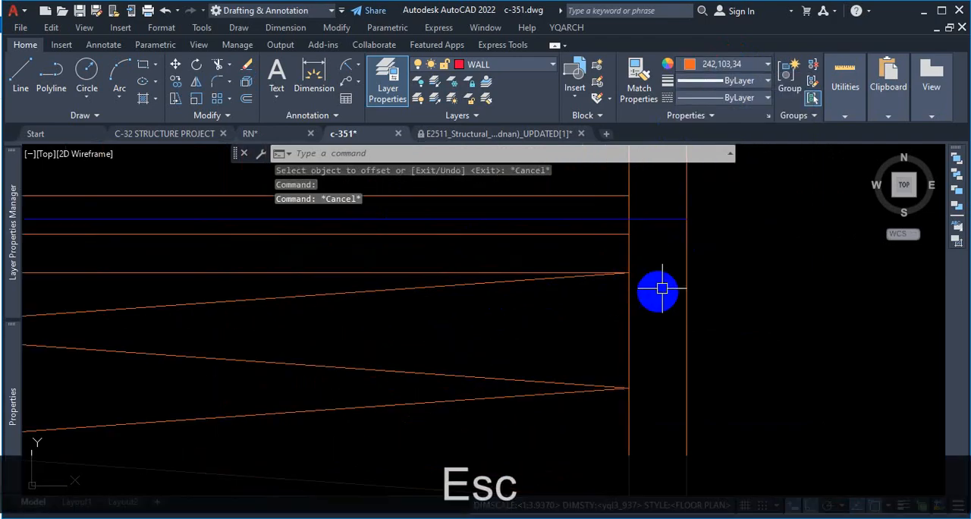
{"action": "scroll", "coordinate": [639, 270], "scroll_direction": "down", "scroll_amount": 2}
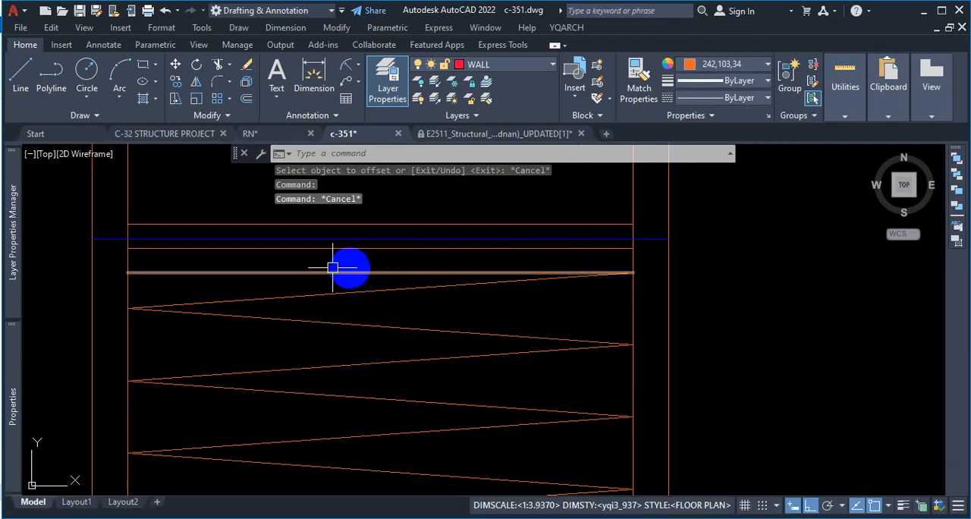
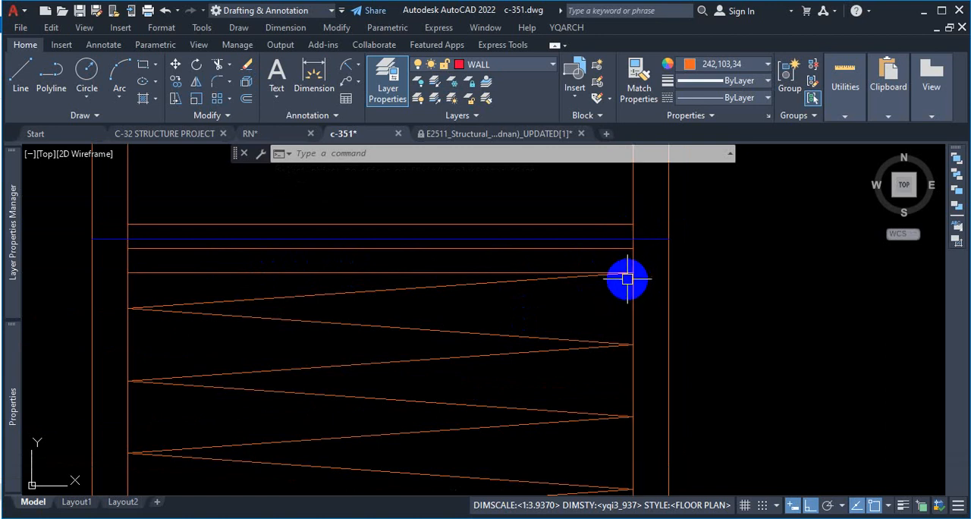
{"action": "key", "text": "ctrl+1"}
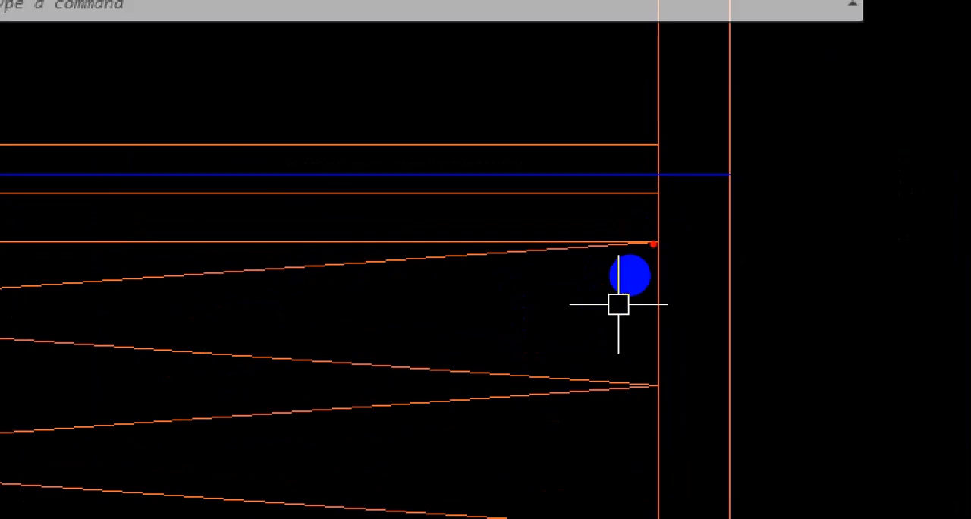
{"action": "left_click_drag", "start_coordinate": [655, 241], "coordinate": [539, 258]}
{"action": "scroll", "coordinate": [650, 300], "scroll_direction": "down", "scroll_amount": 1}
{"action": "left_click_drag", "start_coordinate": [438, 273], "coordinate": [561, 271]}
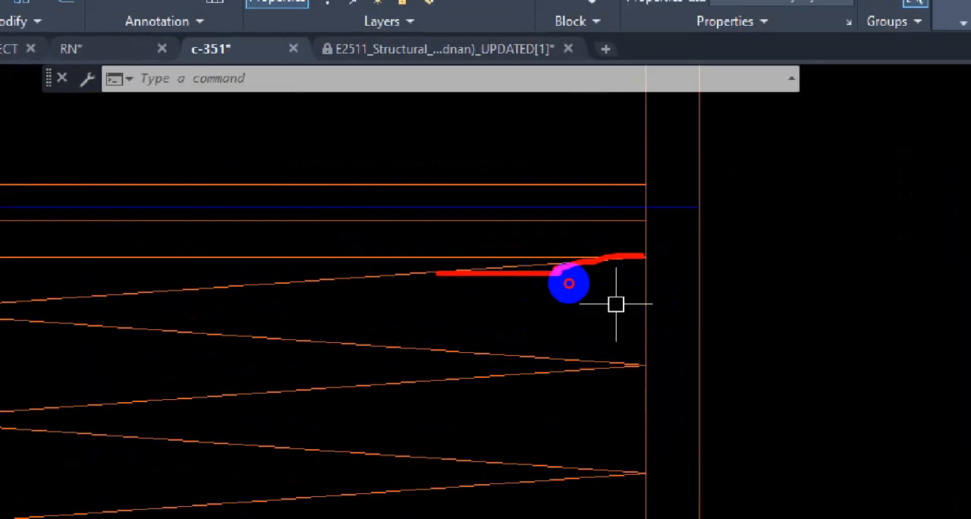
{"action": "left_click_drag", "start_coordinate": [657, 256], "coordinate": [254, 257]}
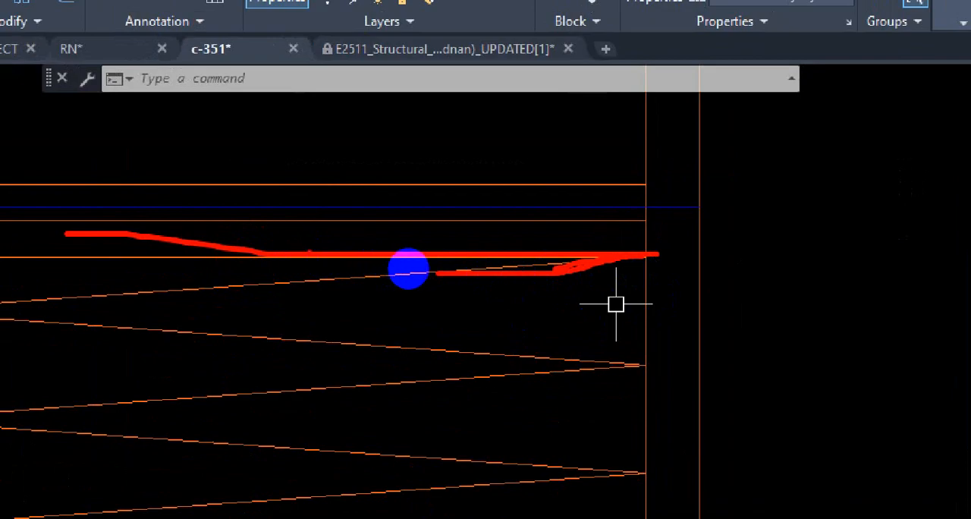
{"action": "key", "text": "Escape"}
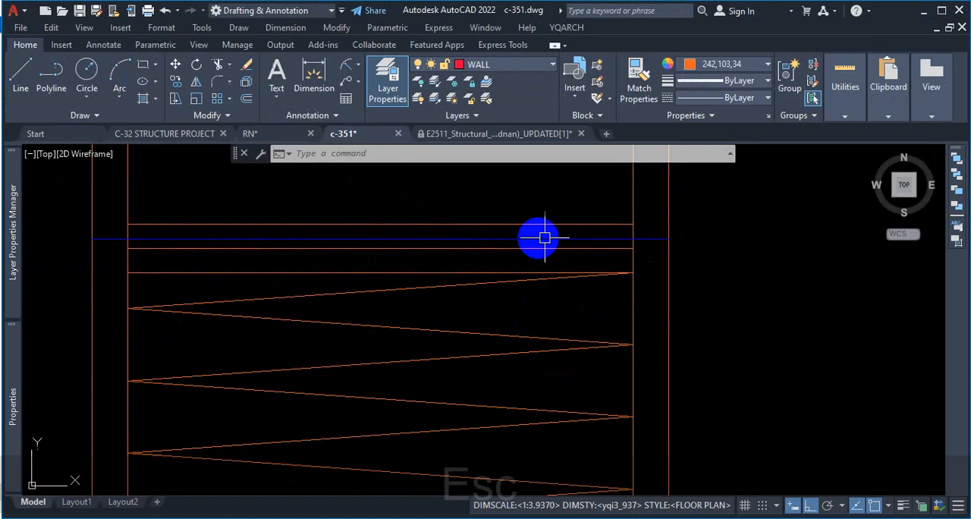
Step: Draw a two-segment polyline from the zigzag's top right end to the middle orange line's left end, then the upper orange line's right end
{"action": "scroll", "coordinate": [503, 252], "scroll_direction": "up", "scroll_amount": 2}
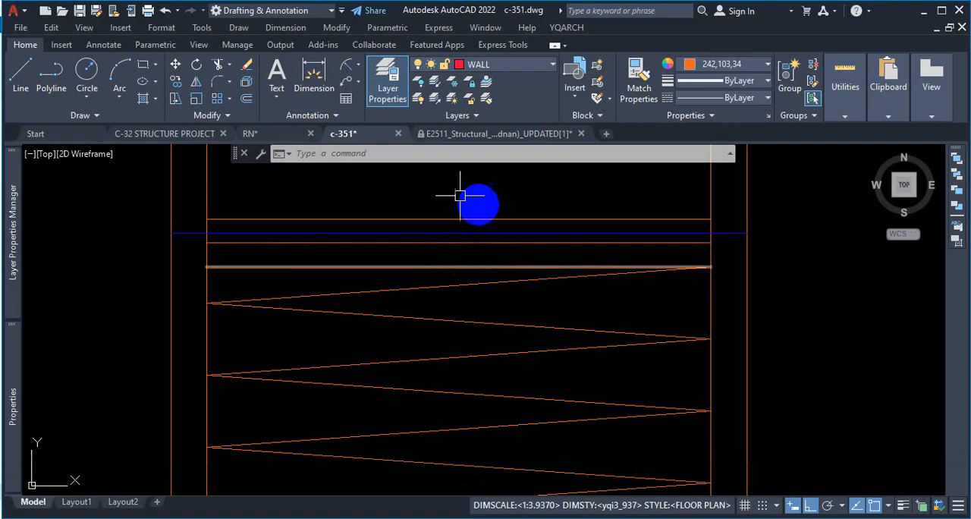
{"action": "left_click", "coordinate": [19, 69]}
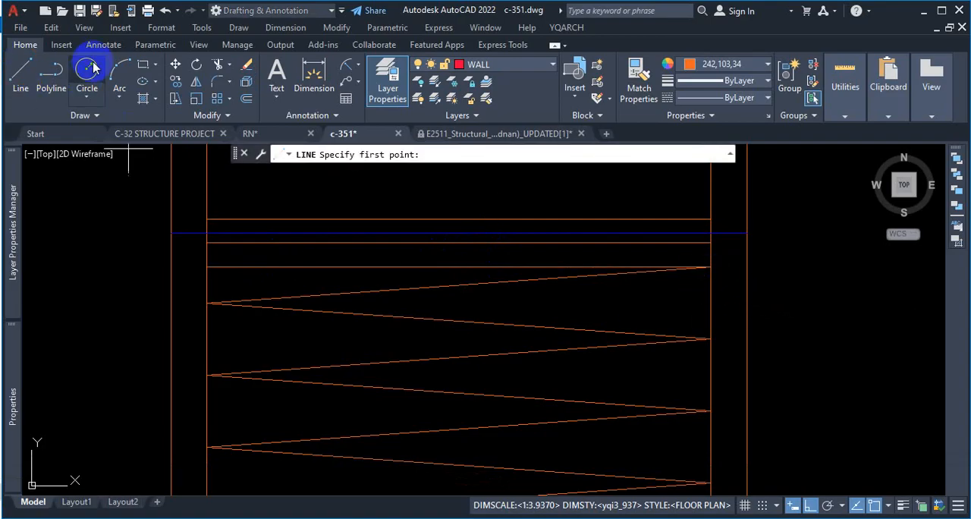
{"action": "left_click", "coordinate": [55, 75]}
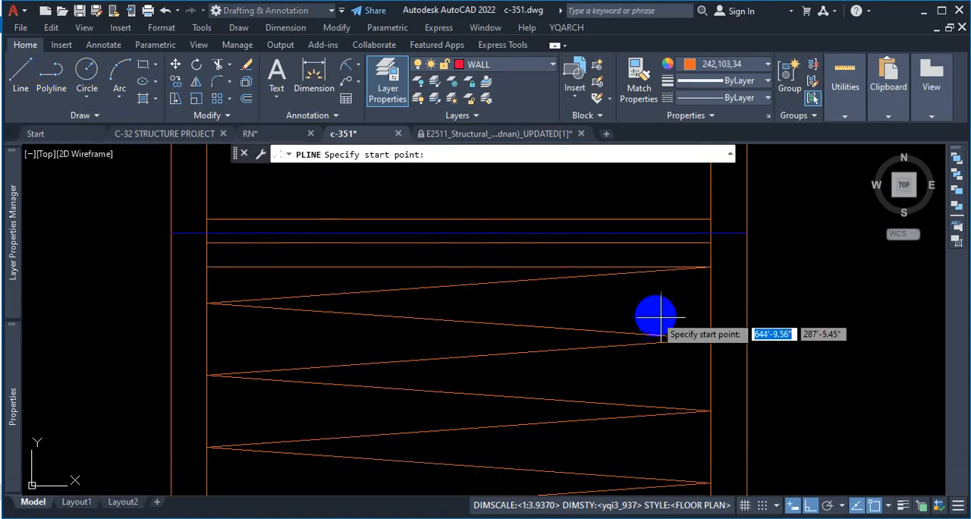
{"action": "left_click", "coordinate": [705, 267]}
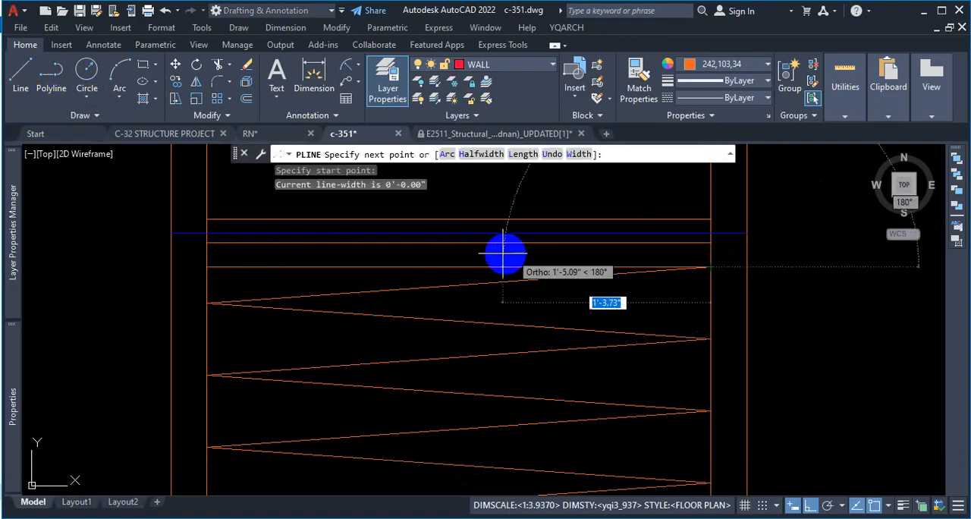
{"action": "left_click", "coordinate": [206, 242]}
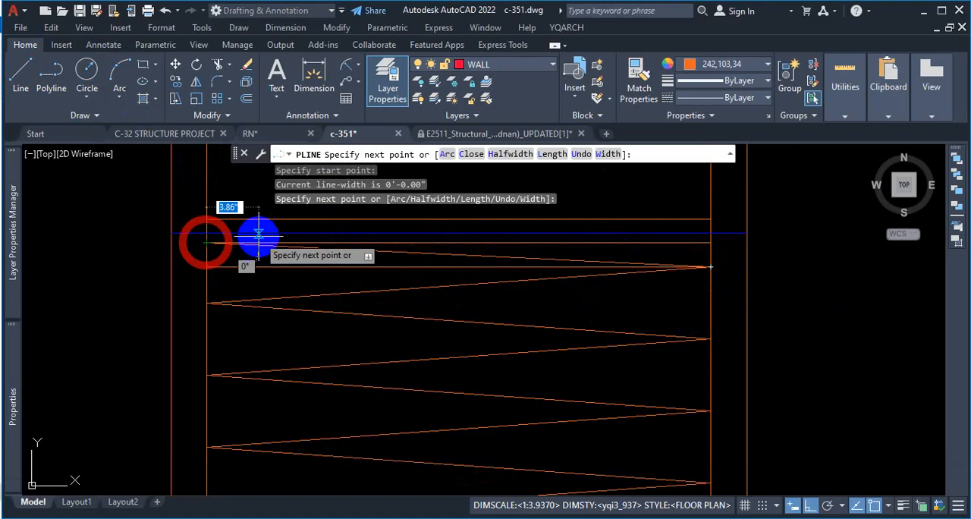
{"action": "left_click", "coordinate": [711, 219]}
{"action": "key", "text": "Escape"}
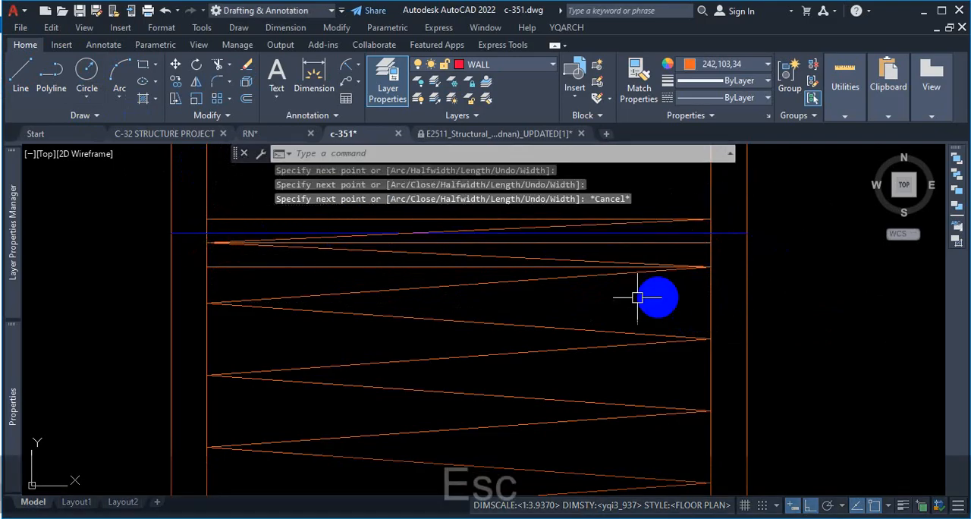
{"action": "left_click", "coordinate": [504, 258]}
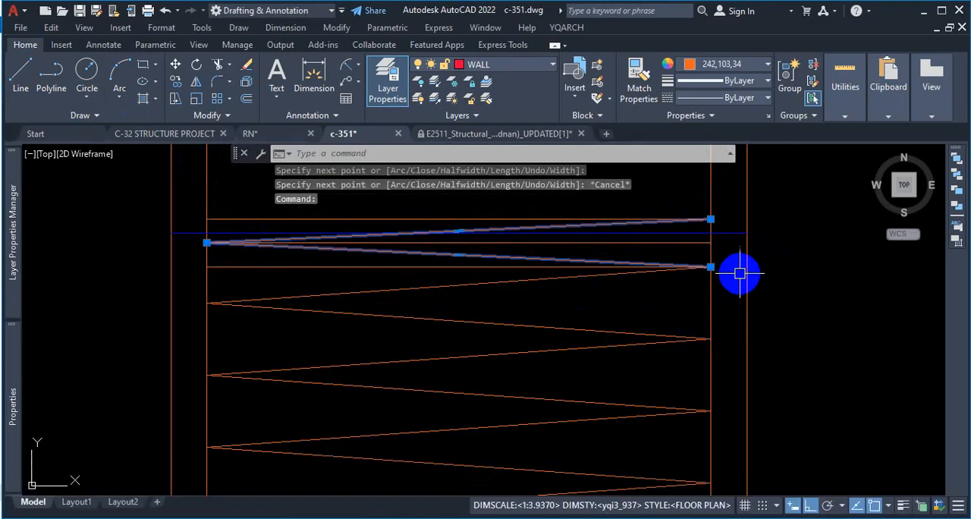
{"action": "key", "text": "Escape"}
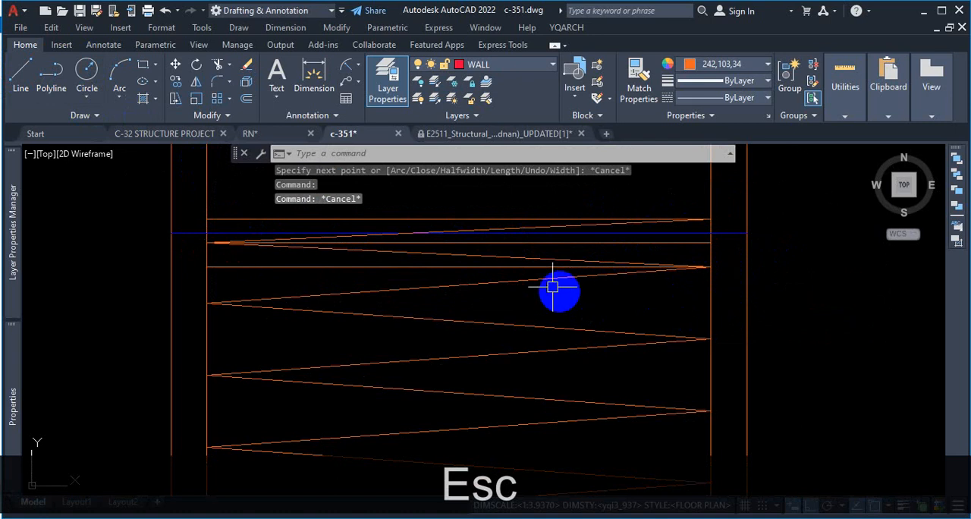
Step: Delete the three horizontal orange construction lines spaced 2" apart above the second pile's 6" zigzag
{"action": "left_click", "coordinate": [375, 273]}
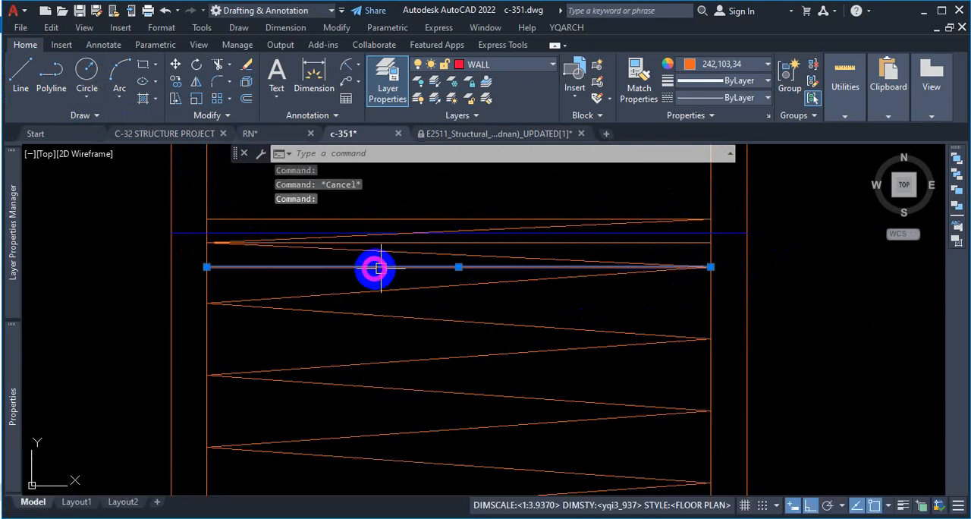
{"action": "left_click", "coordinate": [422, 226]}
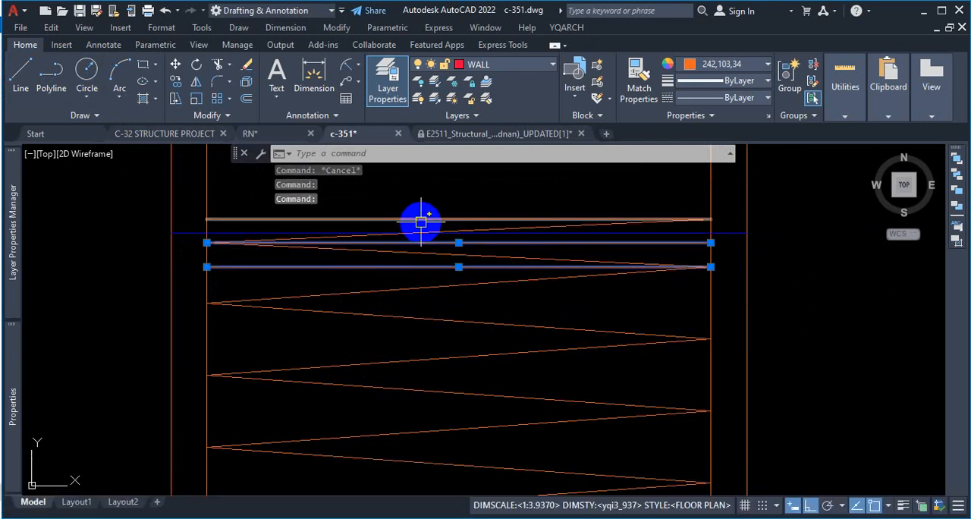
{"action": "key", "text": "Delete"}
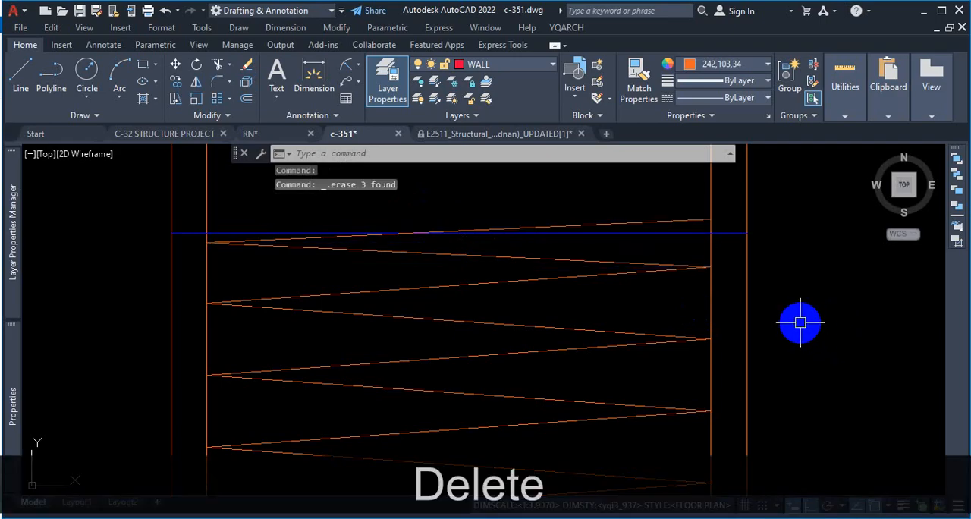
{"action": "left_click", "coordinate": [560, 261]}
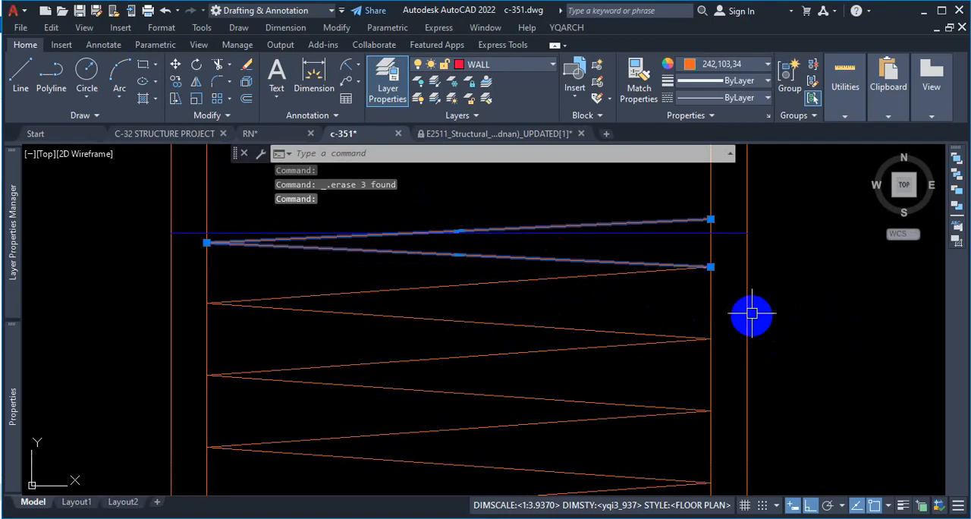
{"action": "mouse_move", "coordinate": [691, 339]}
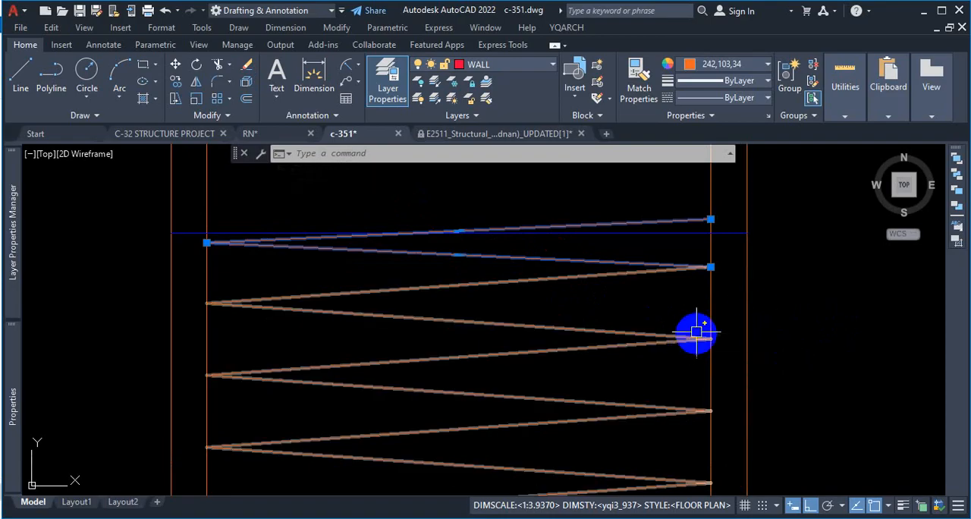
{"action": "scroll", "coordinate": [665, 296], "scroll_direction": "down", "scroll_amount": 8}
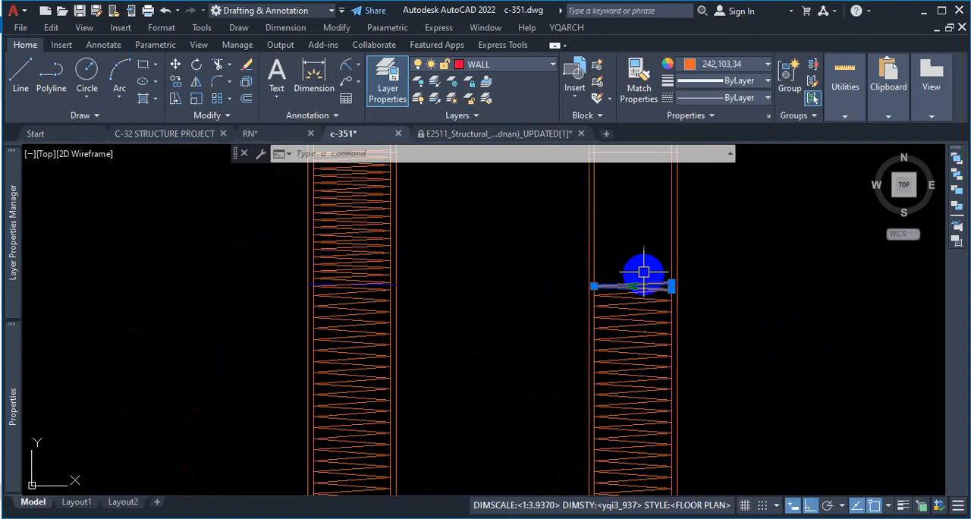
{"action": "scroll", "coordinate": [643, 267], "scroll_direction": "up", "scroll_amount": 6}
{"action": "scroll", "coordinate": [779, 367], "scroll_direction": "up", "scroll_amount": 2}
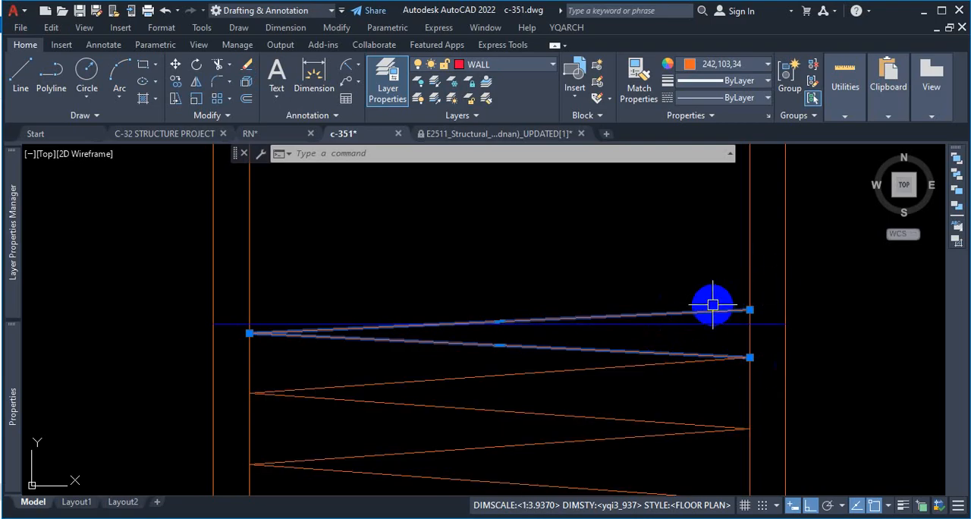
{"action": "key", "text": "Escape"}
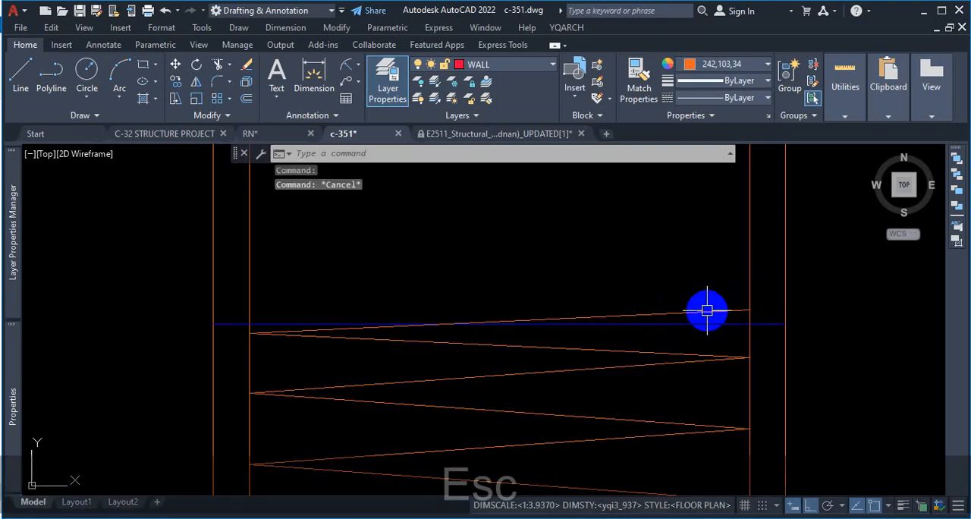
Step: Create a rectangular array of the two-segment polyline above the zigzag with 1 column and 4" row spacing
{"action": "type", "text": "AR"}
{"action": "key", "text": "Return"}
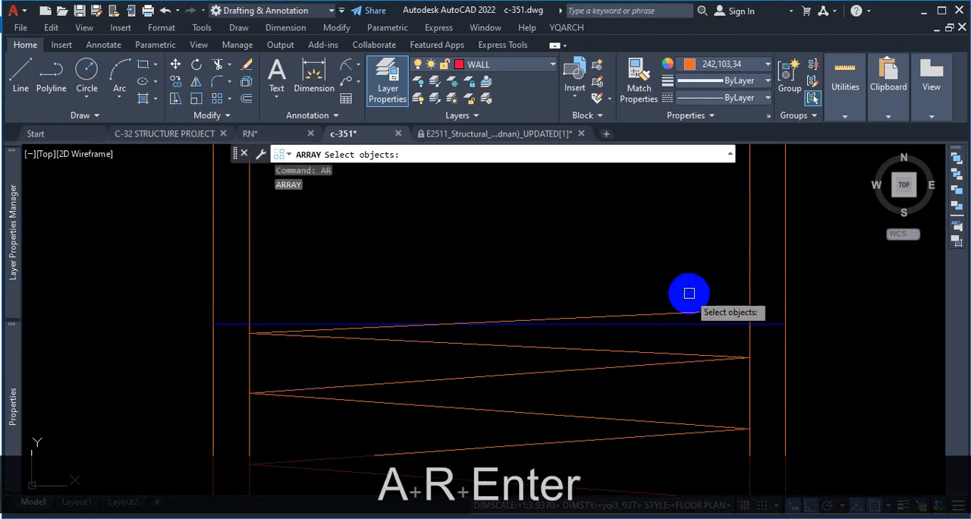
{"action": "left_click", "coordinate": [695, 312]}
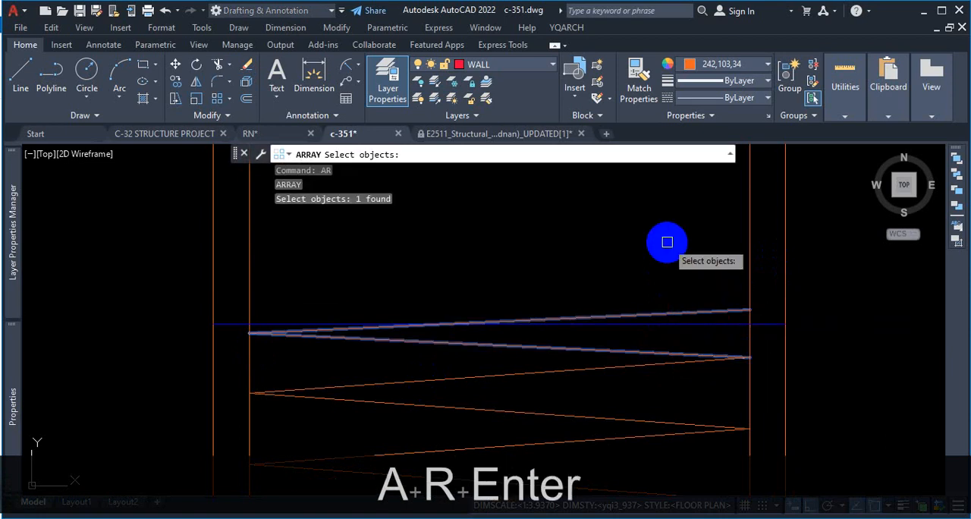
{"action": "key", "text": "Return"}
{"action": "left_click", "coordinate": [713, 280]}
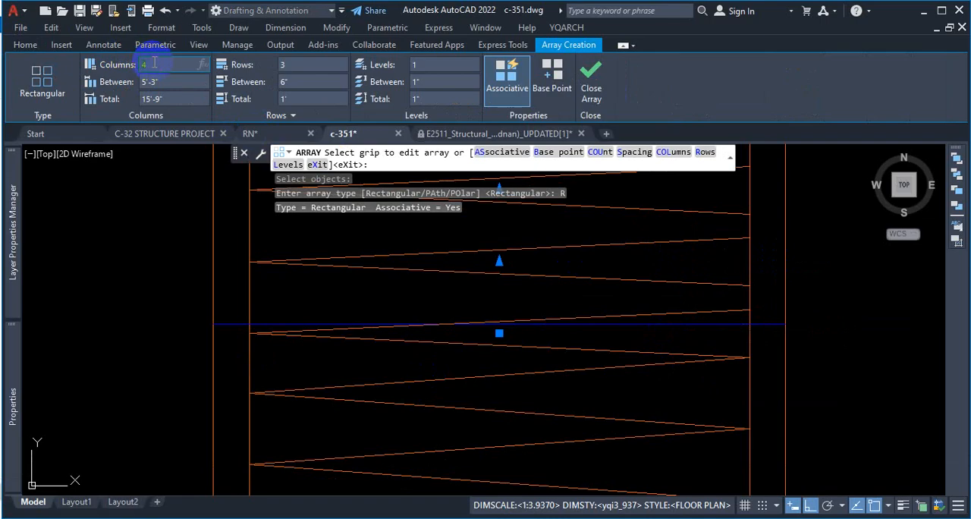
{"action": "type", "text": "1"}
{"action": "key", "text": "Return"}
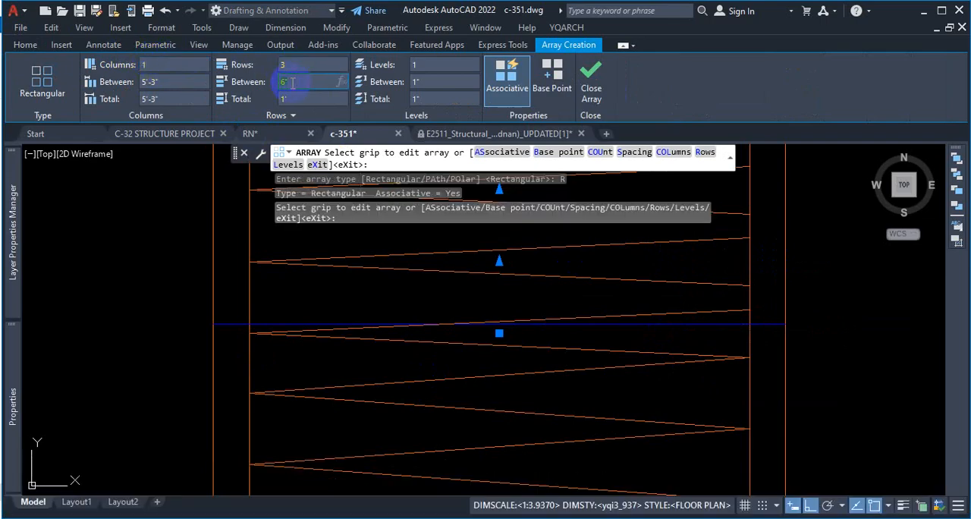
{"action": "type", "text": "4"}
{"action": "key", "text": "Return"}
Step: Extend the 4"-spaced array upward to 19 rows, reaching the orange horizontal line near the top of the second pile
{"action": "scroll", "coordinate": [412, 297], "scroll_direction": "down", "scroll_amount": 3}
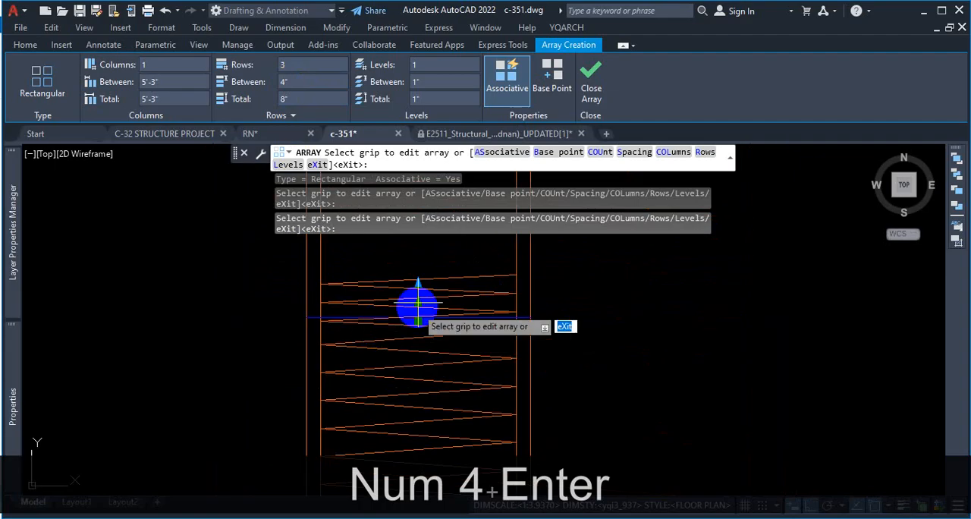
{"action": "scroll", "coordinate": [419, 290], "scroll_direction": "up", "scroll_amount": 4}
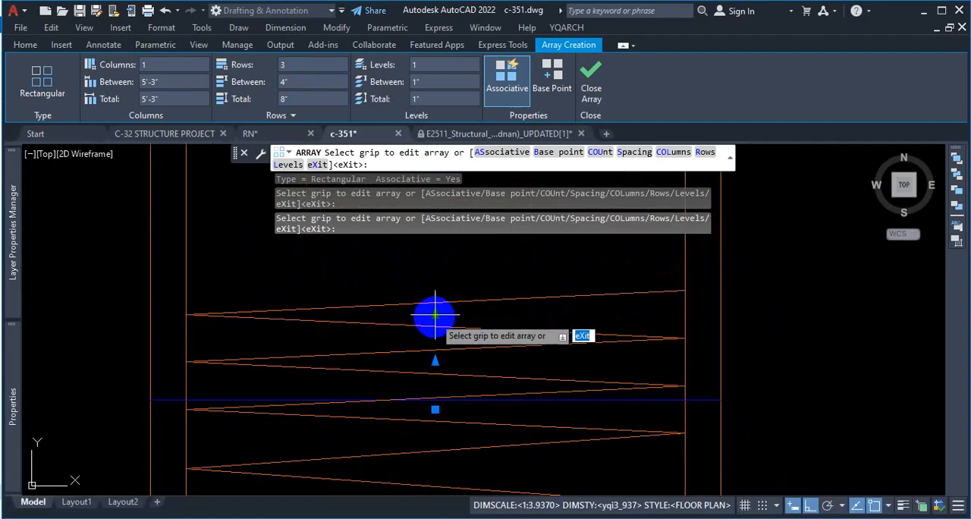
{"action": "left_click", "coordinate": [435, 313]}
{"action": "scroll", "coordinate": [427, 330], "scroll_direction": "down", "scroll_amount": 4}
{"action": "scroll", "coordinate": [427, 288], "scroll_direction": "up", "scroll_amount": 2}
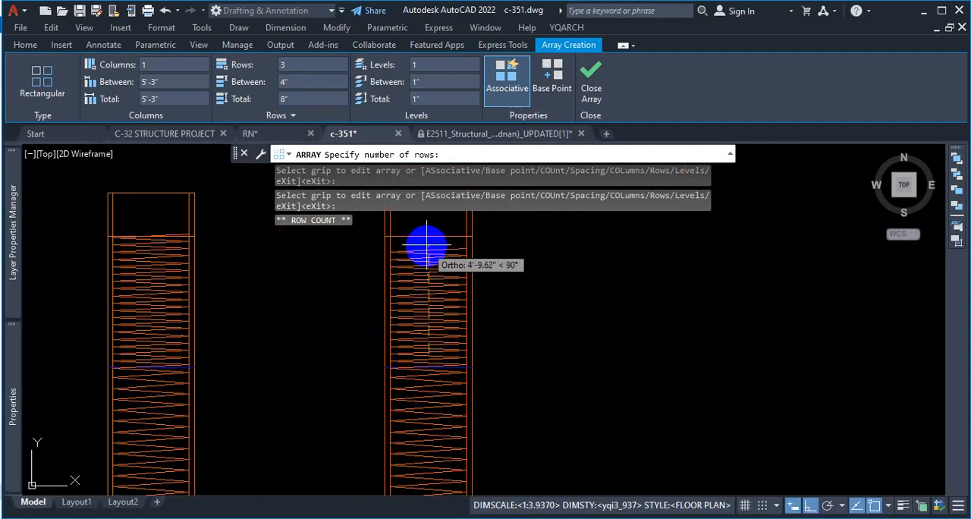
{"action": "scroll", "coordinate": [425, 240], "scroll_direction": "up", "scroll_amount": 8}
{"action": "scroll", "coordinate": [431, 237], "scroll_direction": "up", "scroll_amount": 2}
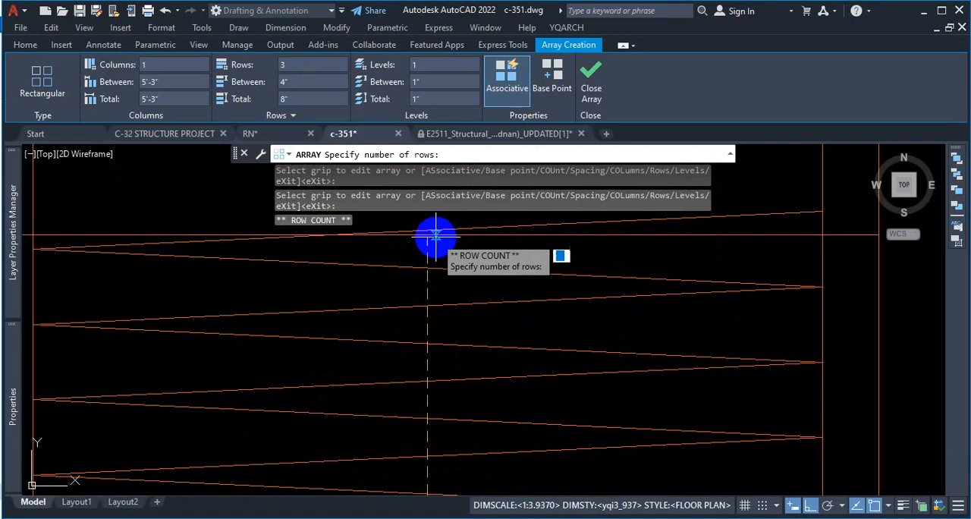
{"action": "left_click", "coordinate": [427, 238]}
{"action": "key", "text": "Escape"}
{"action": "scroll", "coordinate": [524, 319], "scroll_direction": "down", "scroll_amount": 10}
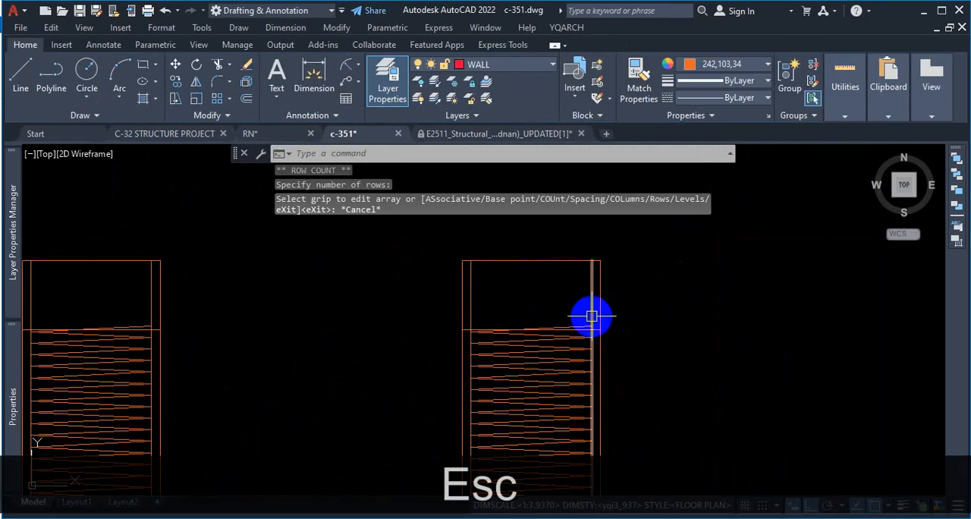
Step: Examine where the 4"-spaced zigzag array ends near the second pile's top, and select it to check its extent and row settings
{"action": "scroll", "coordinate": [607, 319], "scroll_direction": "up", "scroll_amount": 2}
{"action": "scroll", "coordinate": [610, 351], "scroll_direction": "up", "scroll_amount": 2}
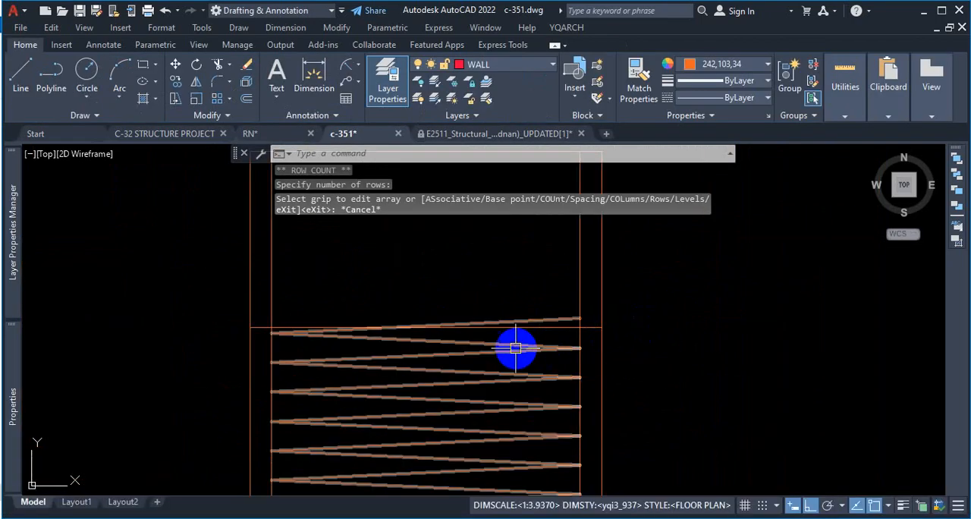
{"action": "scroll", "coordinate": [445, 330], "scroll_direction": "up", "scroll_amount": 2}
{"action": "scroll", "coordinate": [638, 311], "scroll_direction": "up", "scroll_amount": 2}
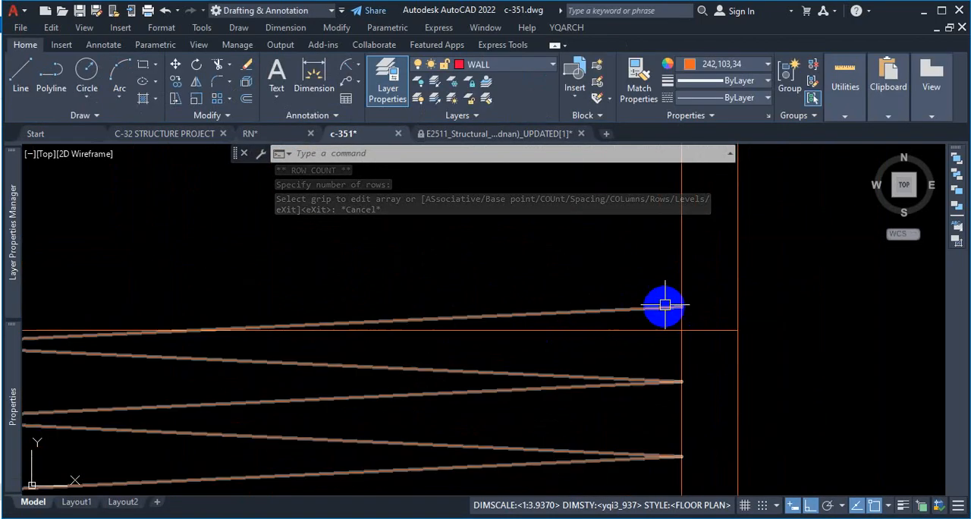
{"action": "scroll", "coordinate": [691, 300], "scroll_direction": "down", "scroll_amount": 2}
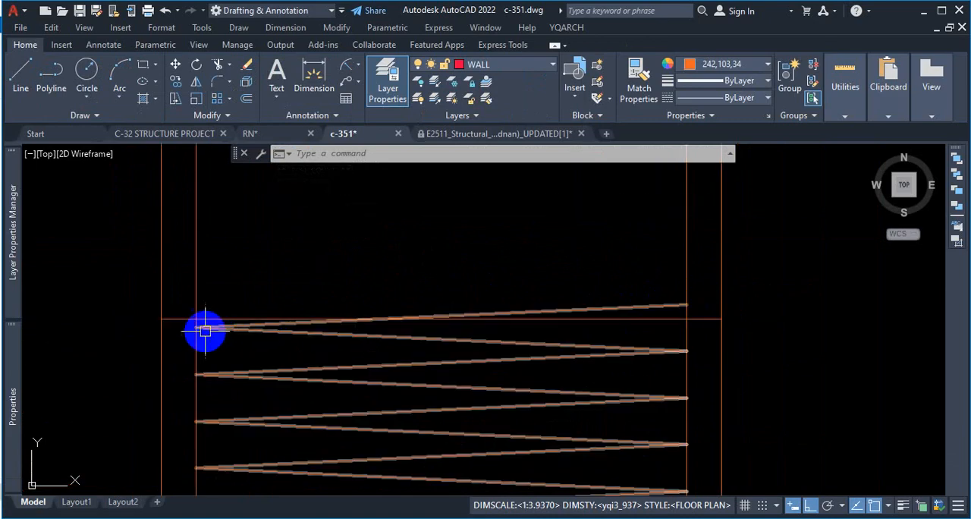
{"action": "left_click", "coordinate": [650, 306]}
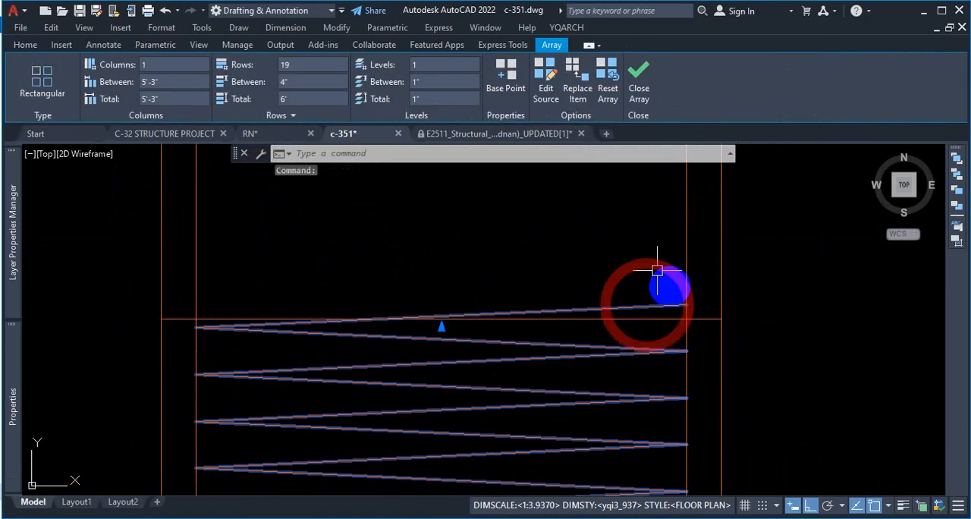
{"action": "scroll", "coordinate": [618, 273], "scroll_direction": "down", "scroll_amount": 3}
{"action": "scroll", "coordinate": [622, 272], "scroll_direction": "down", "scroll_amount": 2}
{"action": "scroll", "coordinate": [589, 244], "scroll_direction": "down", "scroll_amount": 2}
{"action": "scroll", "coordinate": [602, 373], "scroll_direction": "up", "scroll_amount": 2}
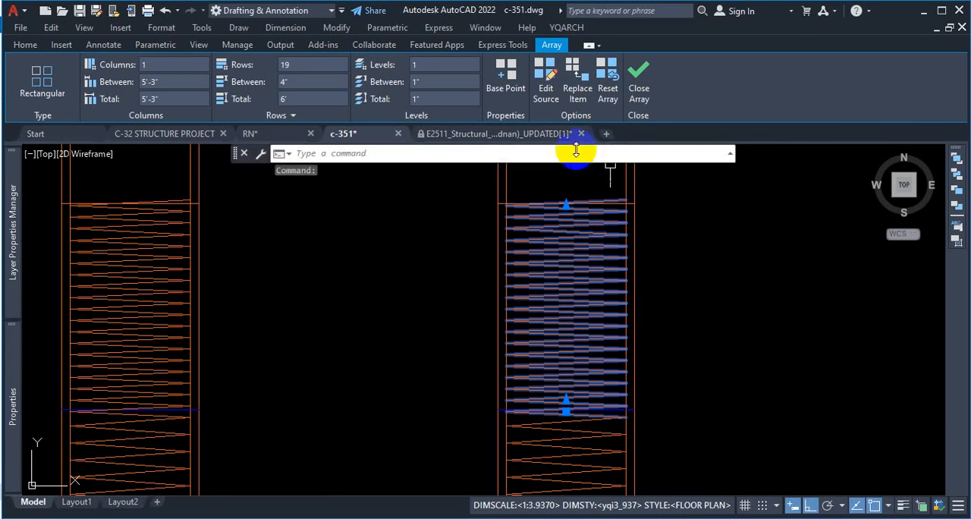
{"action": "mouse_move", "coordinate": [561, 149]}
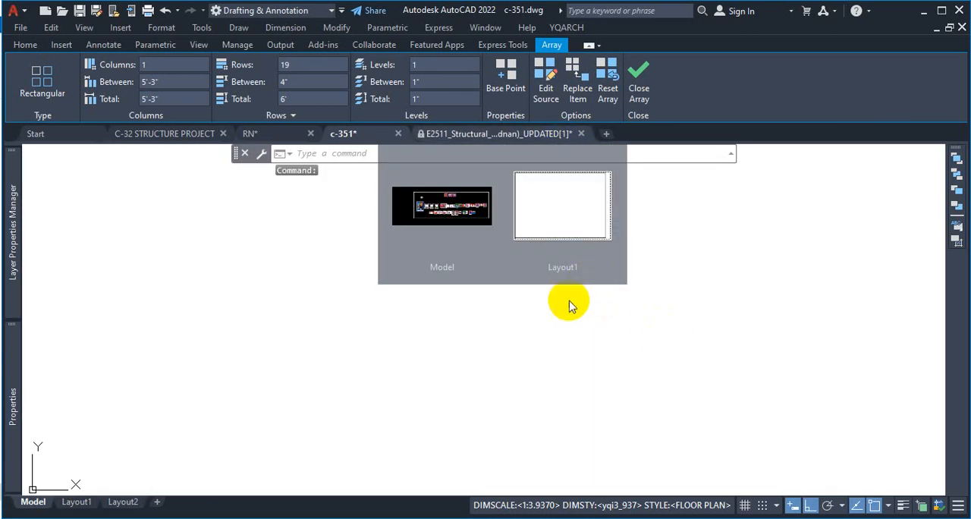
Step: Explode the 4"-spaced rectangular array near the second pile's top into separate polylines
{"action": "key", "text": "Escape"}
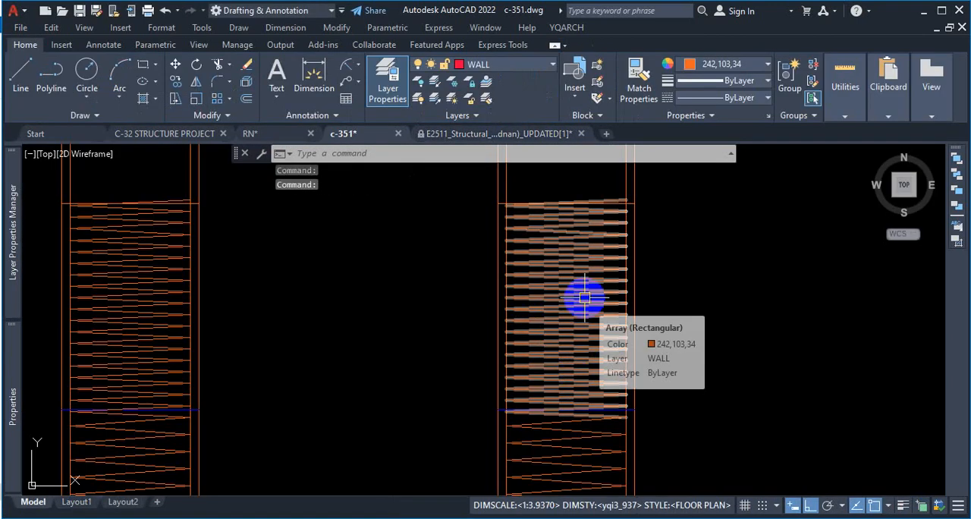
{"action": "scroll", "coordinate": [611, 332], "scroll_direction": "up", "scroll_amount": 3}
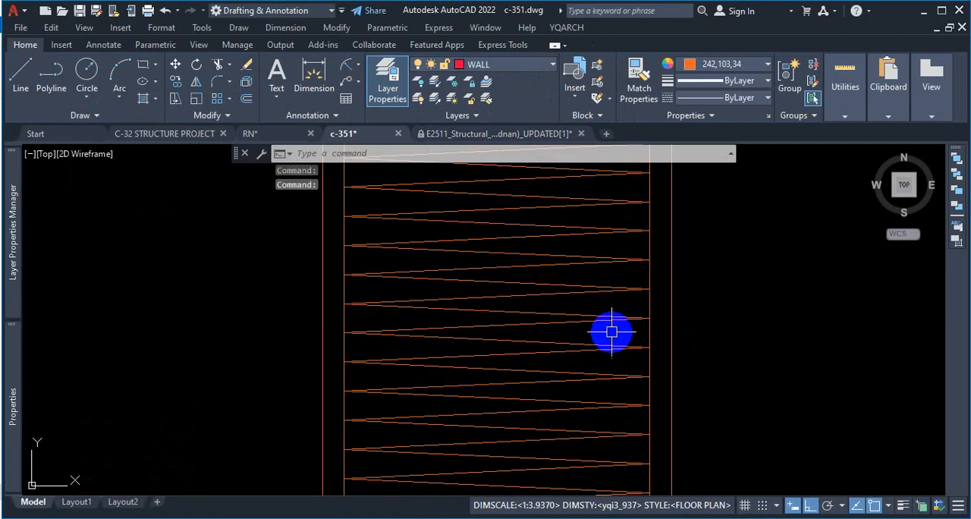
{"action": "left_click", "coordinate": [557, 261]}
{"action": "scroll", "coordinate": [584, 300], "scroll_direction": "down", "scroll_amount": 3}
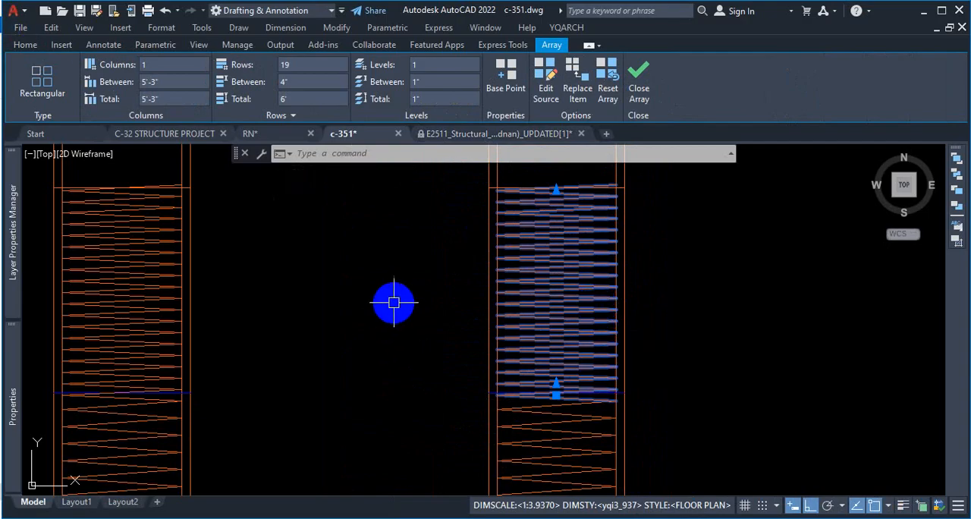
{"action": "key", "text": "Return"}
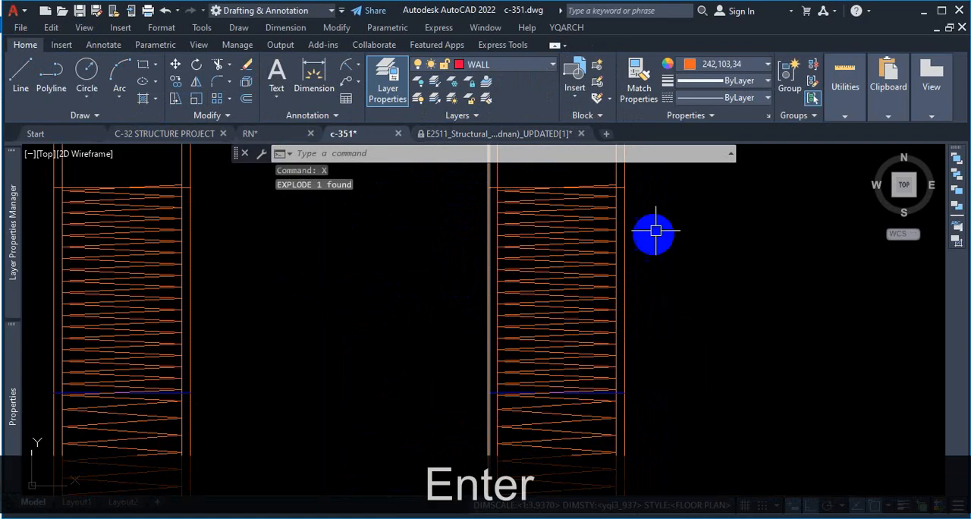
Step: Explode the topmost zigzag polyline of the second pile and delete its upper segment that crosses the horizontal line
{"action": "scroll", "coordinate": [607, 189], "scroll_direction": "up", "scroll_amount": 5}
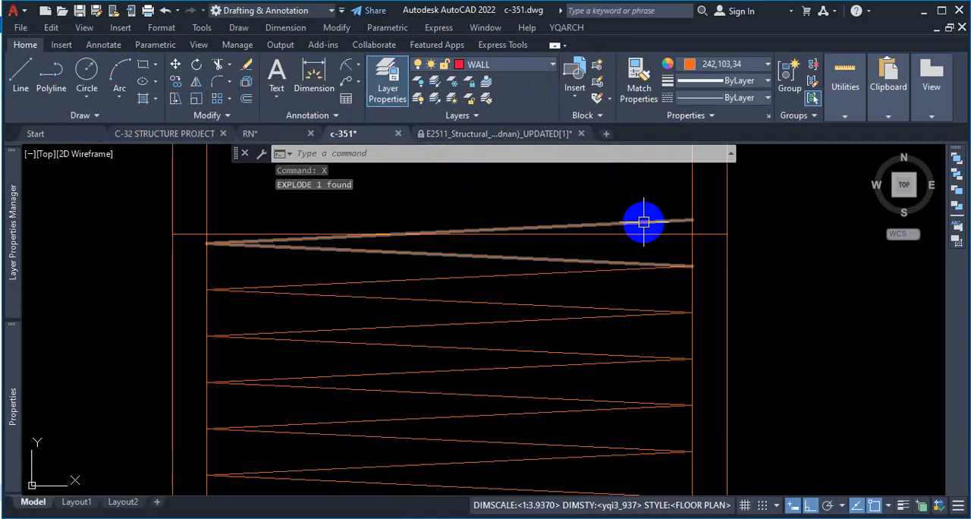
{"action": "left_click", "coordinate": [643, 222]}
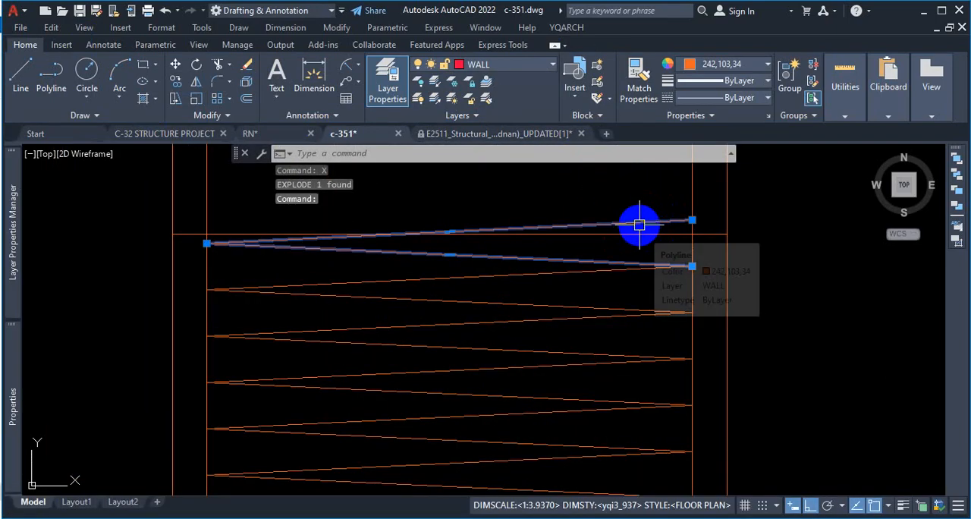
{"action": "type", "text": "x"}
{"action": "key", "text": "Return"}
{"action": "left_click", "coordinate": [627, 223]}
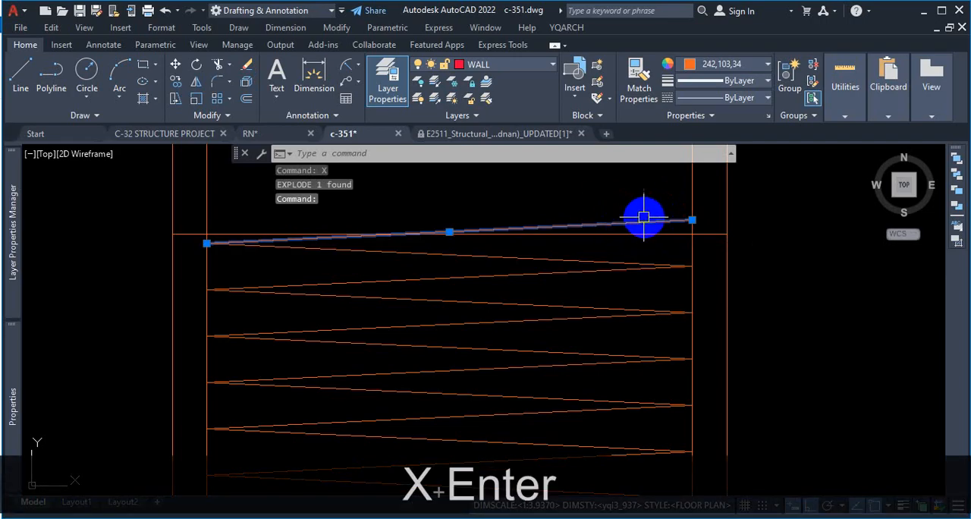
{"action": "key", "text": "Delete"}
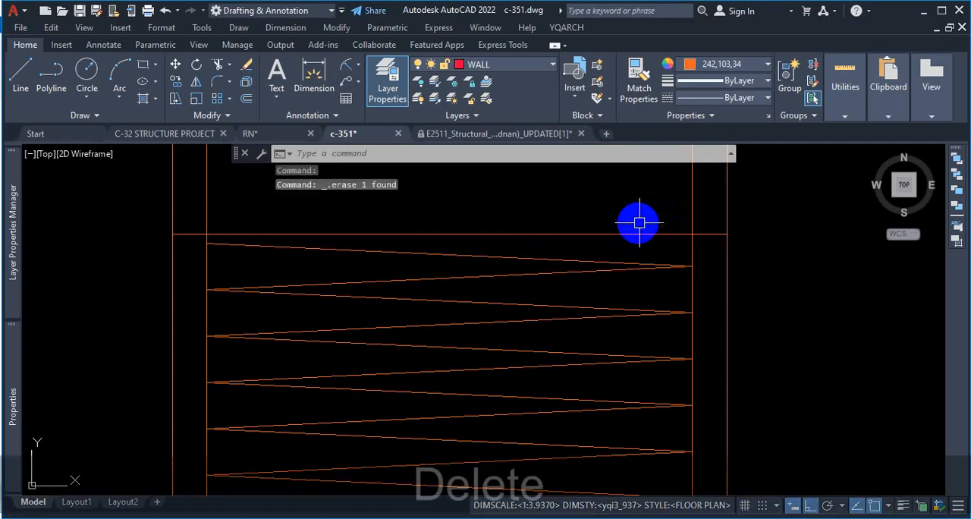
Step: Draw a horizontal line from the topmost zigzag end across to the opposite inner vertical line of the second pile
{"action": "left_click", "coordinate": [27, 76]}
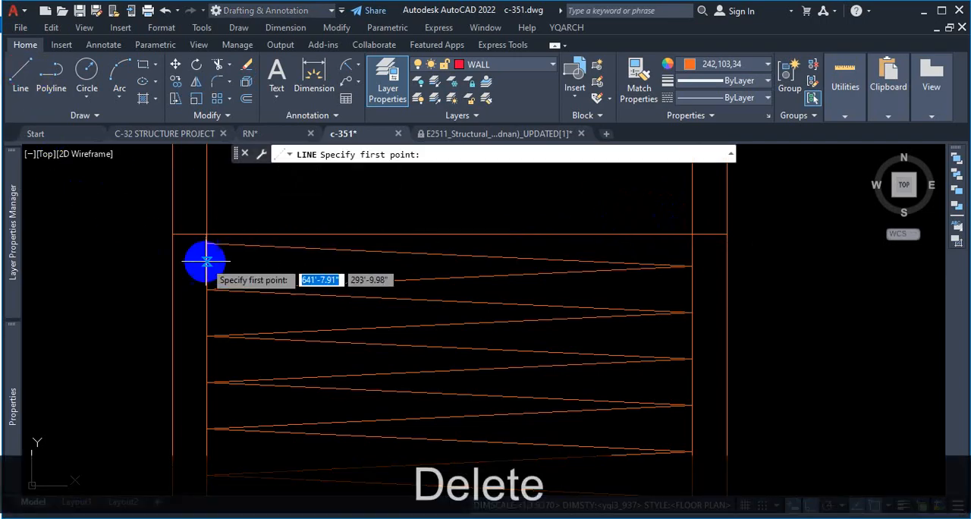
{"action": "left_click", "coordinate": [207, 228]}
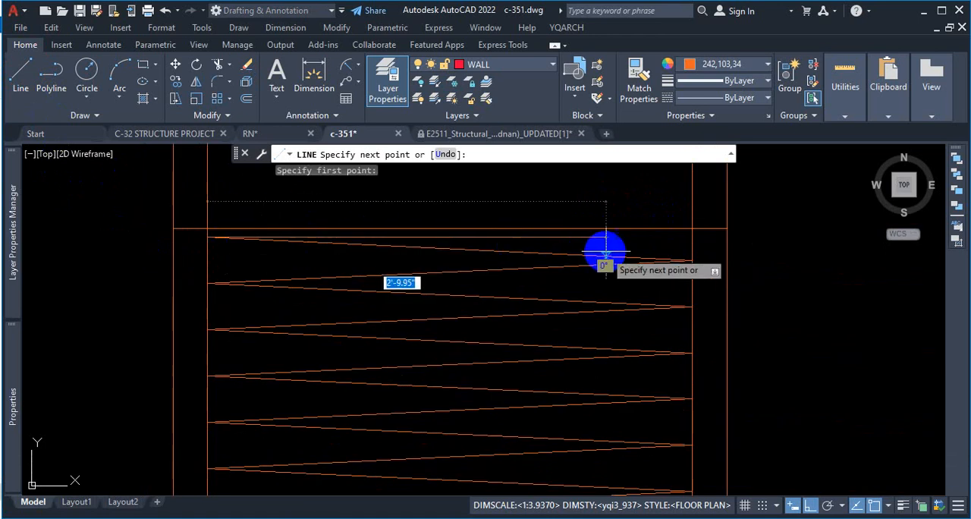
{"action": "left_click", "coordinate": [691, 237]}
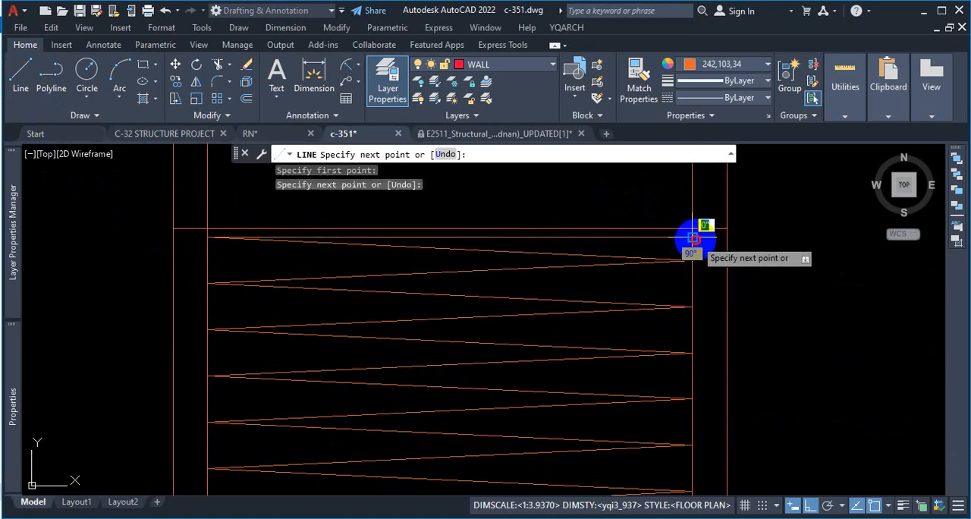
{"action": "key", "text": "Escape"}
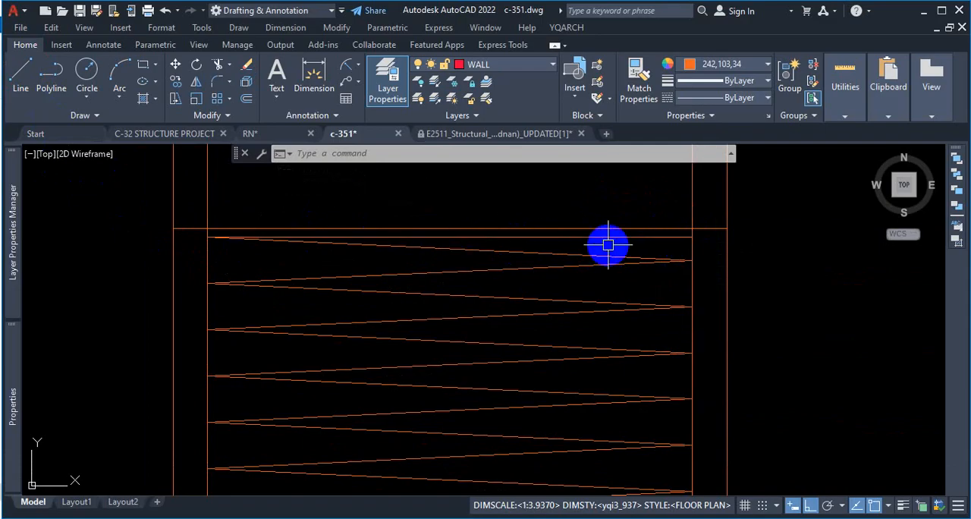
{"action": "scroll", "coordinate": [531, 214], "scroll_direction": "down", "scroll_amount": 6}
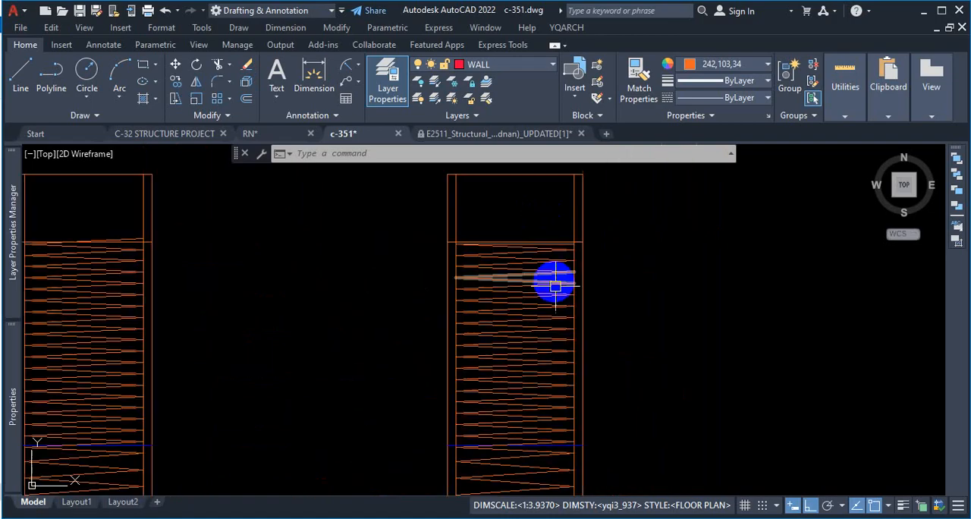
Step: Switch to DETAIL STRUCTURAL DRAWINGS.pdf in Firefox and compare its pile spiral and vertical bars with the second pile in c-351
{"action": "left_click", "coordinate": [558, 508]}
{"action": "scroll", "coordinate": [334, 203], "scroll_direction": "up", "scroll_amount": 8}
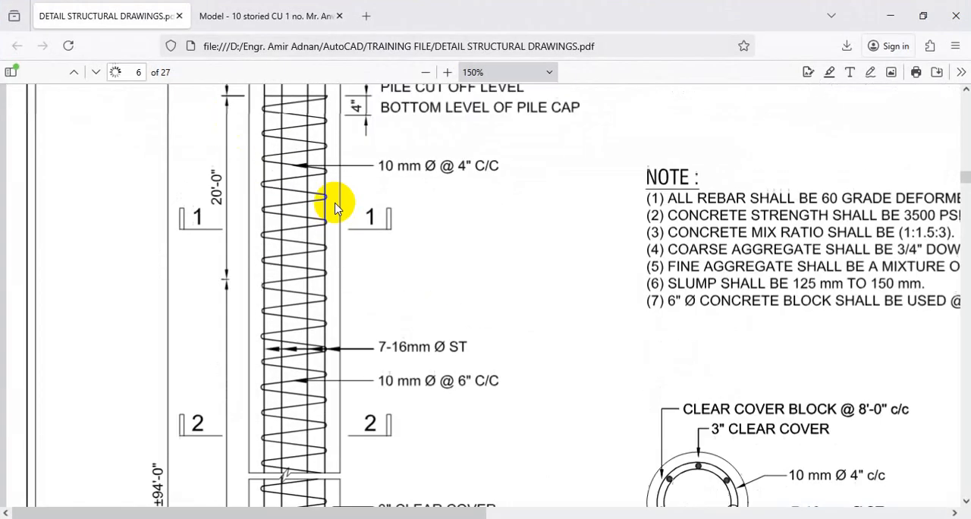
{"action": "scroll", "coordinate": [337, 210], "scroll_direction": "down", "scroll_amount": 4}
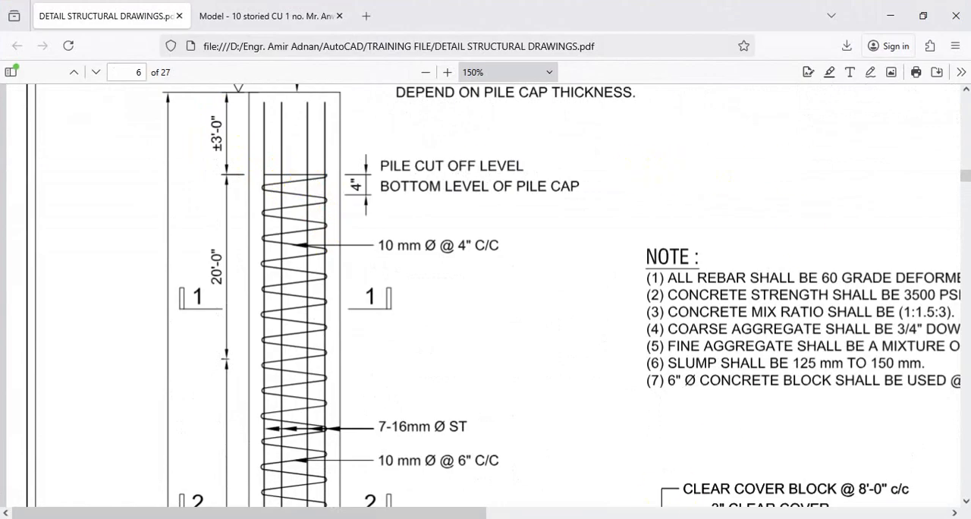
{"action": "mouse_move", "coordinate": [572, 518]}
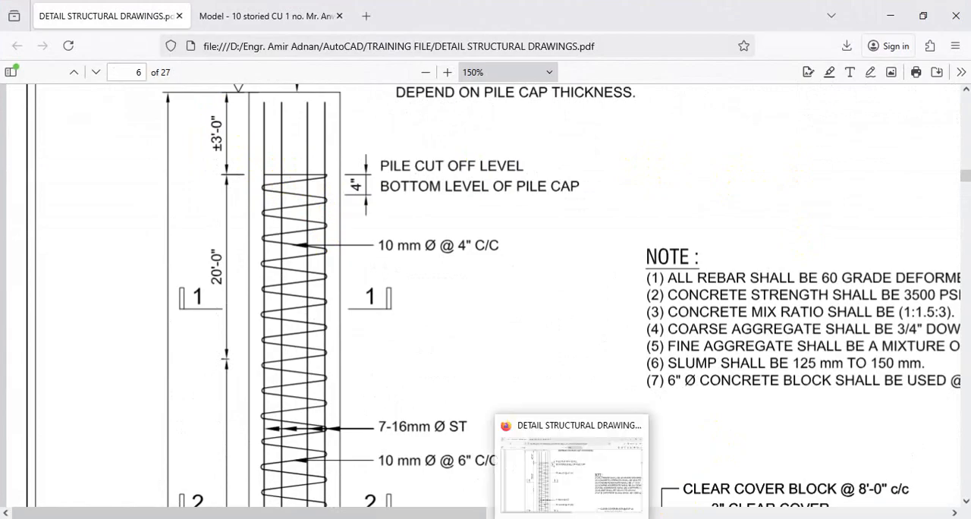
{"action": "mouse_move", "coordinate": [466, 518]}
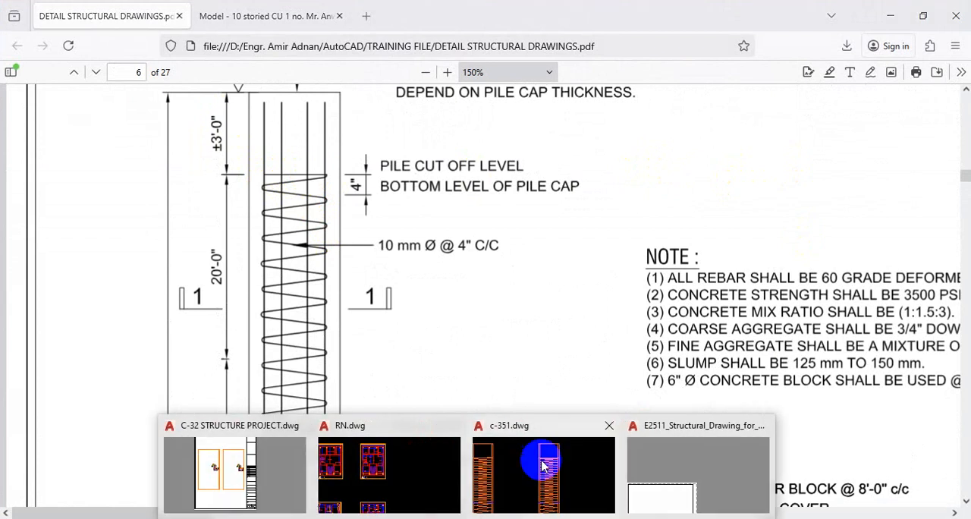
{"action": "left_click", "coordinate": [523, 476]}
{"action": "scroll", "coordinate": [570, 212], "scroll_direction": "down", "scroll_amount": 5}
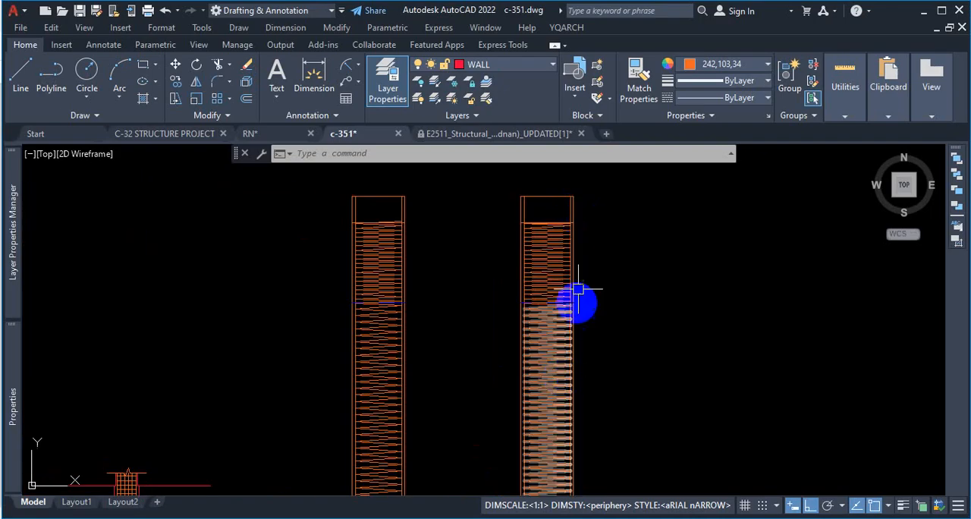
{"action": "scroll", "coordinate": [589, 298], "scroll_direction": "up", "scroll_amount": 8}
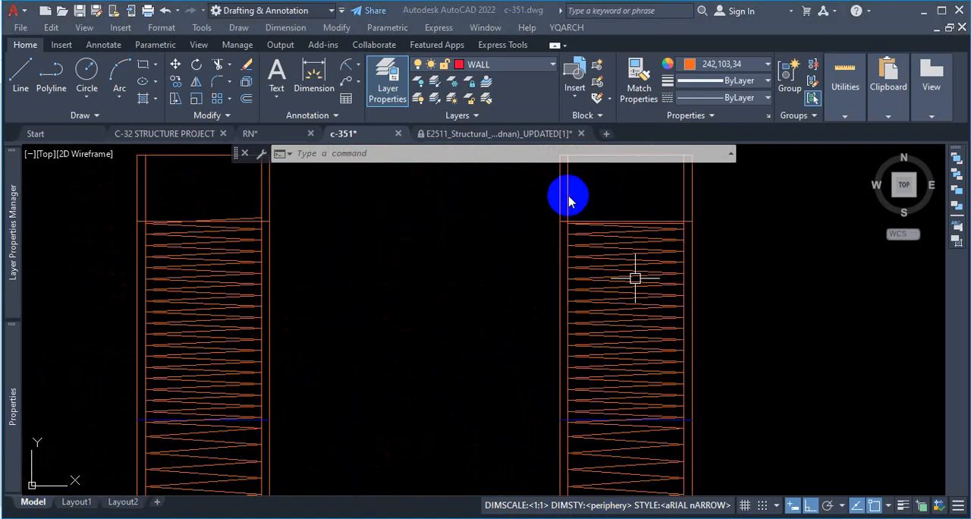
{"action": "left_click", "coordinate": [577, 195]}
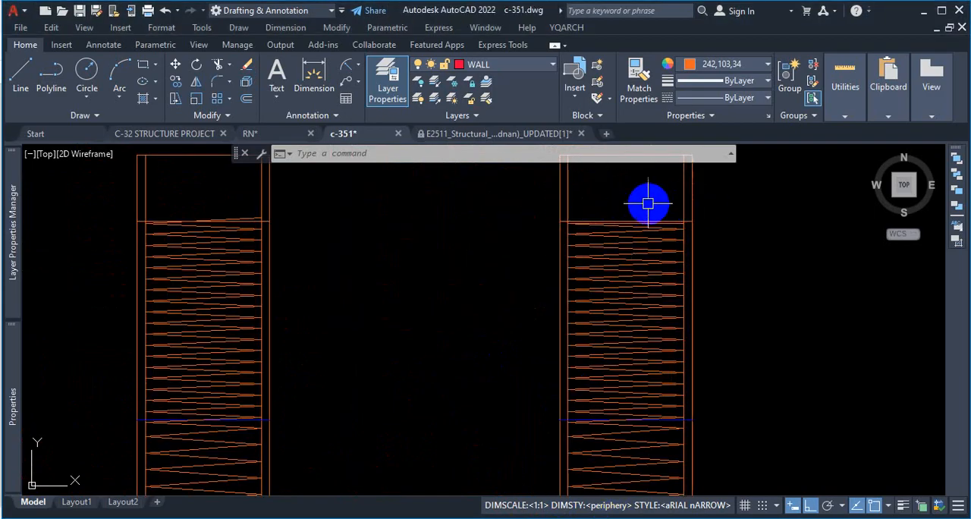
{"action": "left_click", "coordinate": [516, 518]}
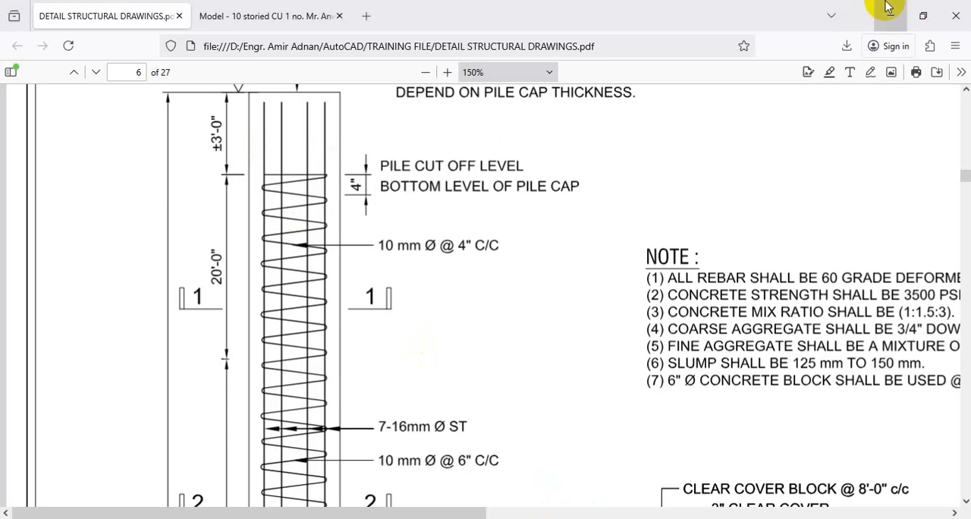
{"action": "left_click", "coordinate": [897, 22]}
{"action": "left_click", "coordinate": [634, 420]}
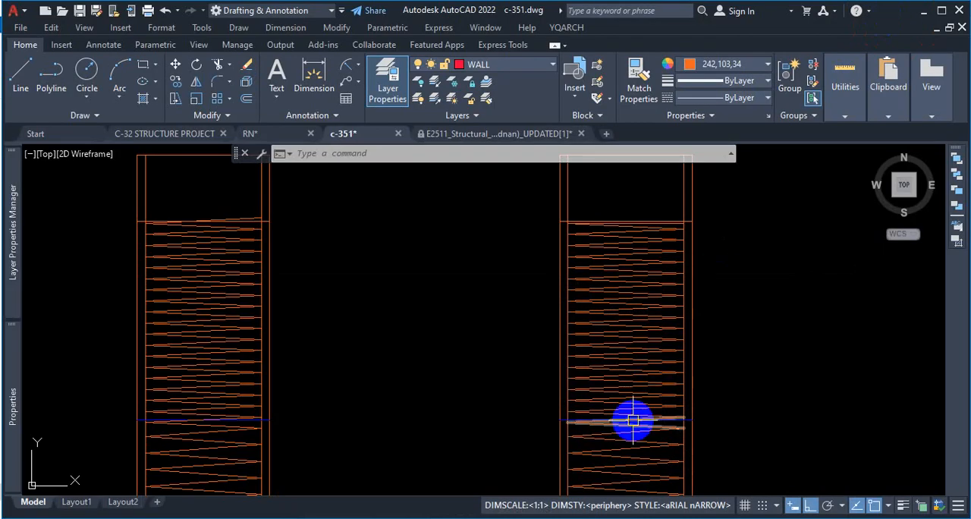
Step: Examine the upper rebar dots in the circular cross-section below the first pile and how they project up to the long section
{"action": "scroll", "coordinate": [633, 419], "scroll_direction": "down", "scroll_amount": 5}
{"action": "scroll", "coordinate": [656, 392], "scroll_direction": "up", "scroll_amount": 3}
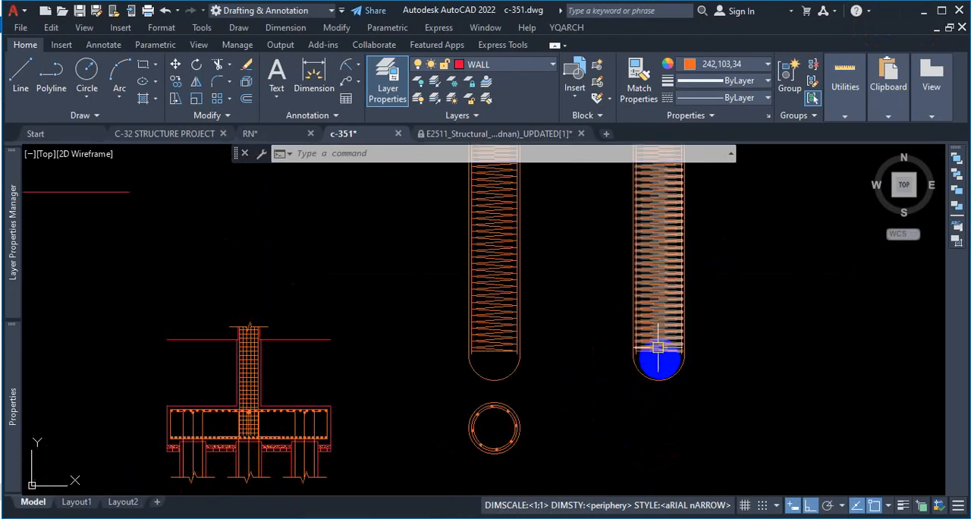
{"action": "scroll", "coordinate": [576, 364], "scroll_direction": "down", "scroll_amount": 2}
{"action": "scroll", "coordinate": [642, 386], "scroll_direction": "up", "scroll_amount": 7}
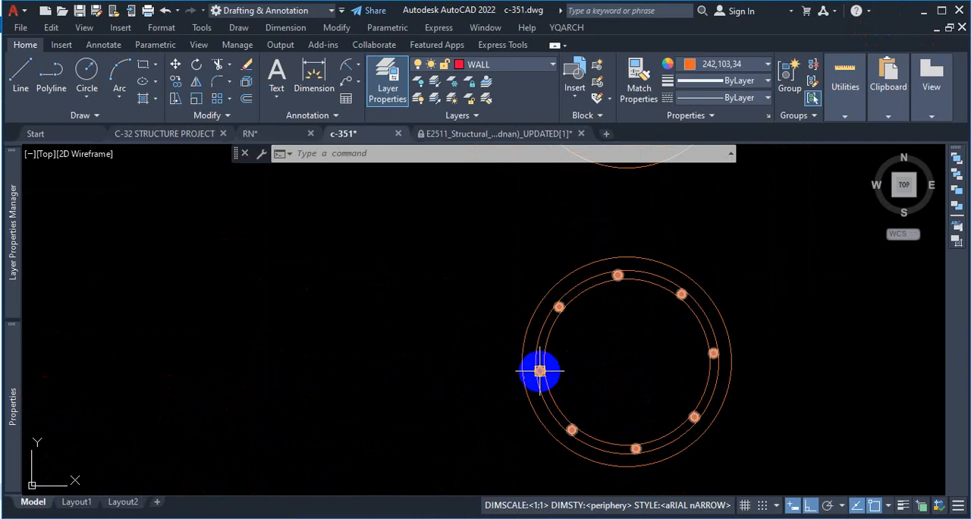
{"action": "scroll", "coordinate": [628, 349], "scroll_direction": "down", "scroll_amount": 3}
{"action": "scroll", "coordinate": [679, 341], "scroll_direction": "up", "scroll_amount": 3}
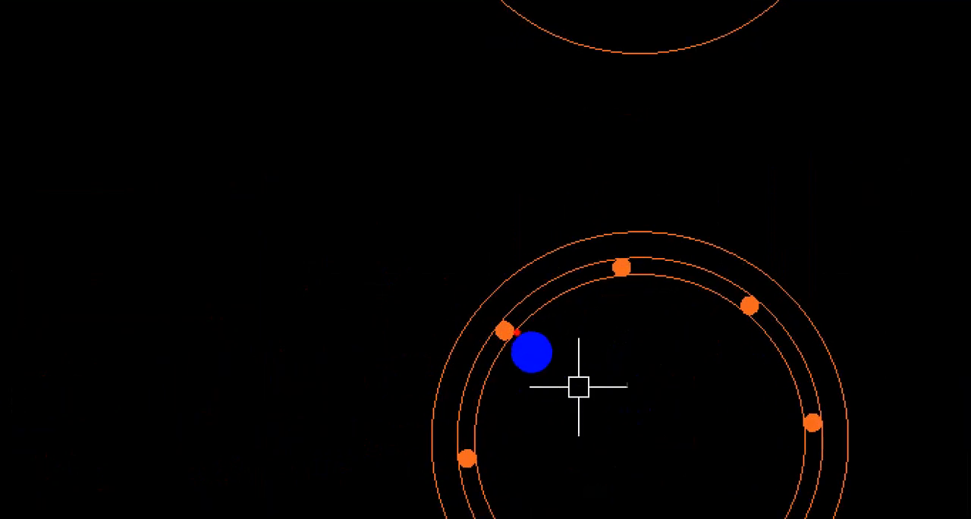
{"action": "left_click_drag", "start_coordinate": [503, 327], "coordinate": [500, 137]}
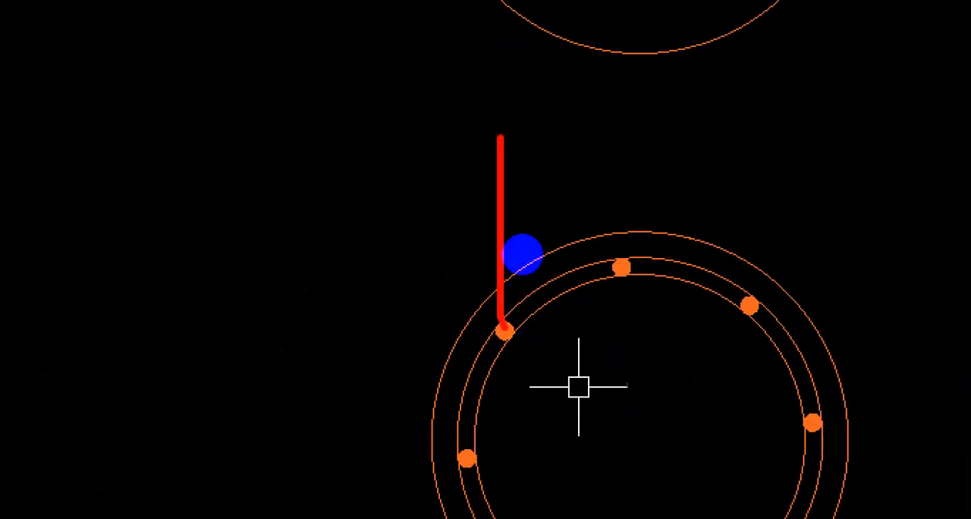
{"action": "left_click_drag", "start_coordinate": [632, 261], "coordinate": [629, 120]}
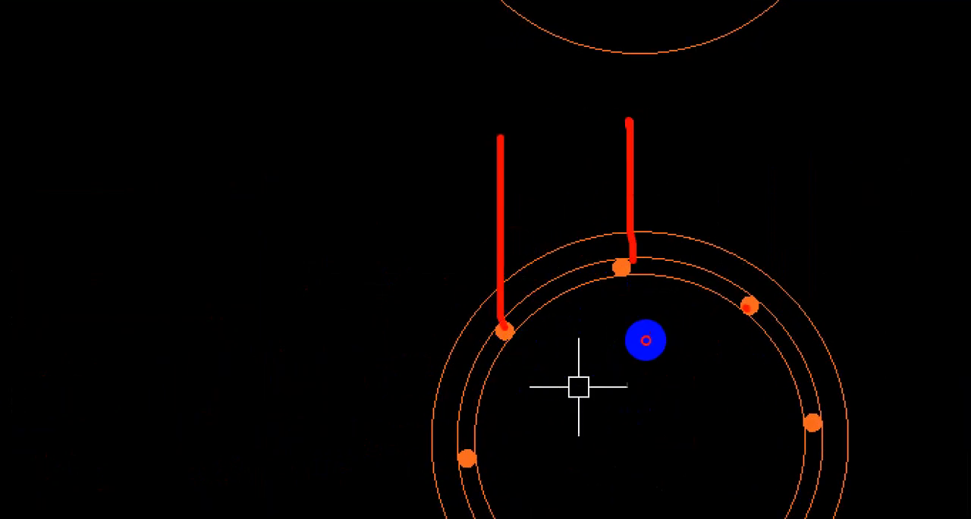
{"action": "left_click_drag", "start_coordinate": [749, 305], "coordinate": [722, 68]}
{"action": "key", "text": "Escape"}
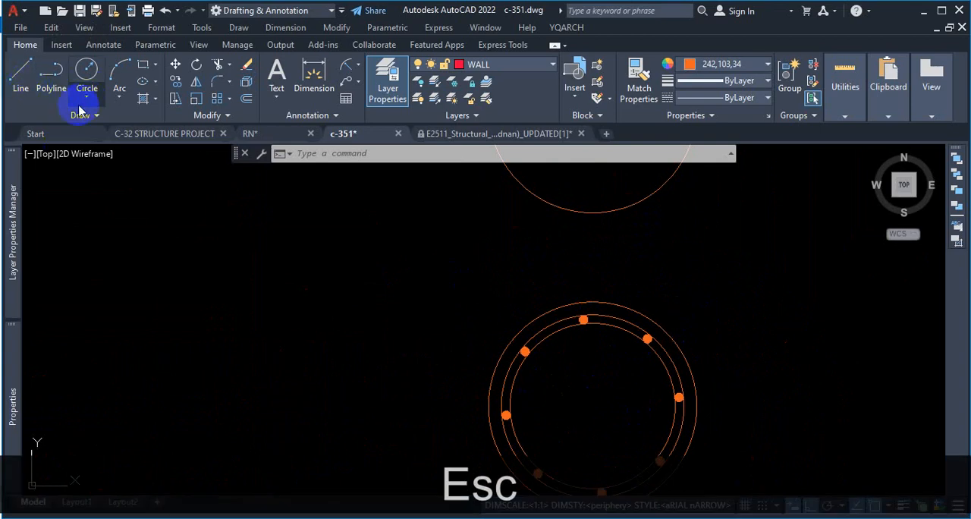
Step: Draw vertical construction lines through the centres of the three upper rebar dots in the circular section, running up through the first pile
{"action": "left_click", "coordinate": [79, 116]}
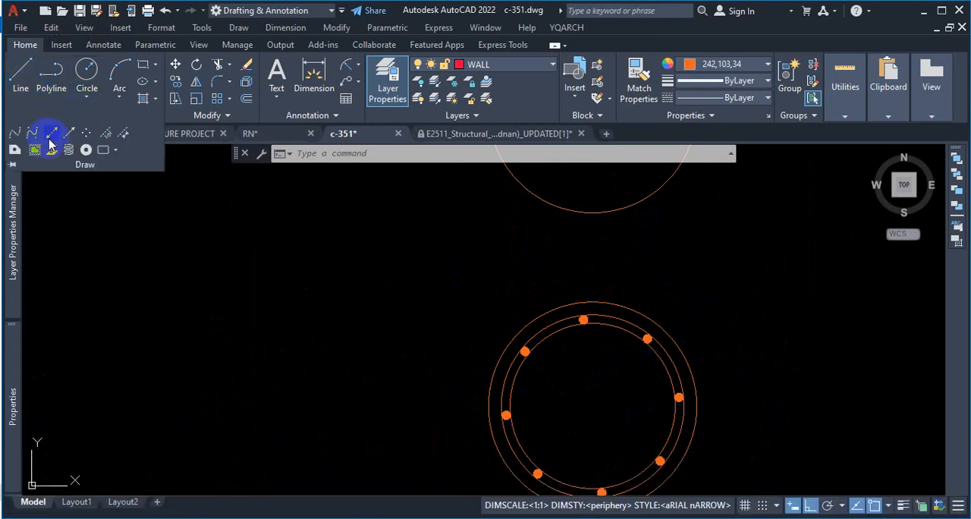
{"action": "left_click", "coordinate": [51, 138]}
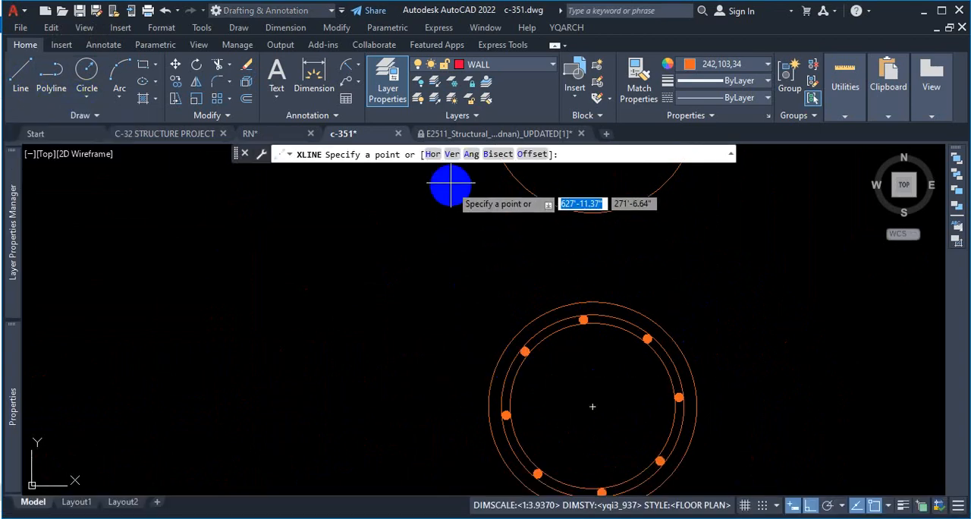
{"action": "left_click", "coordinate": [452, 156]}
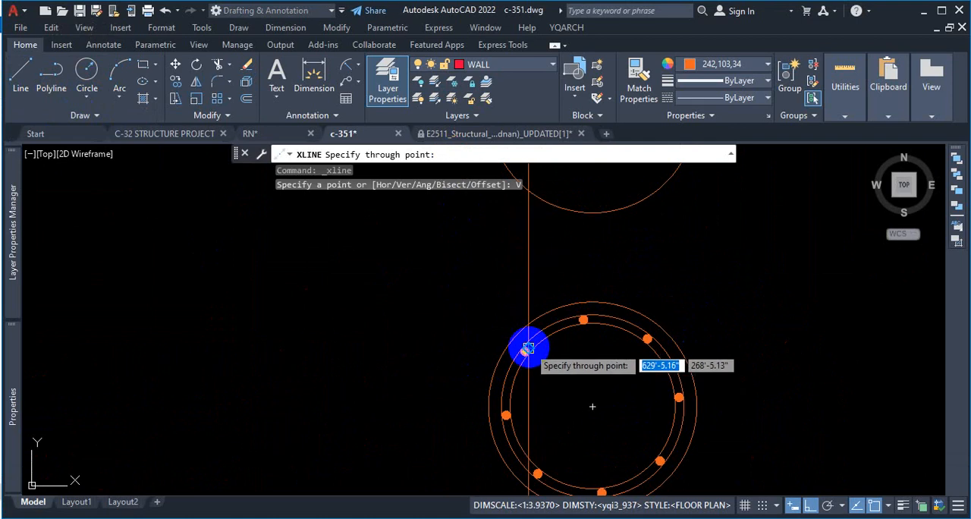
{"action": "scroll", "coordinate": [523, 351], "scroll_direction": "up", "scroll_amount": 4}
{"action": "left_click", "coordinate": [528, 361]}
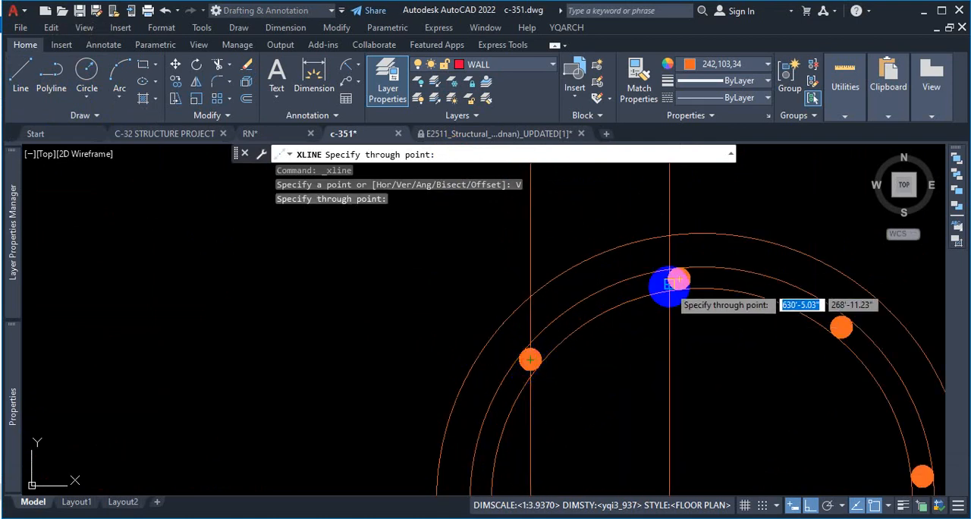
{"action": "left_click", "coordinate": [679, 279]}
{"action": "scroll", "coordinate": [524, 327], "scroll_direction": "down", "scroll_amount": 8}
{"action": "scroll", "coordinate": [584, 307], "scroll_direction": "up", "scroll_amount": 6}
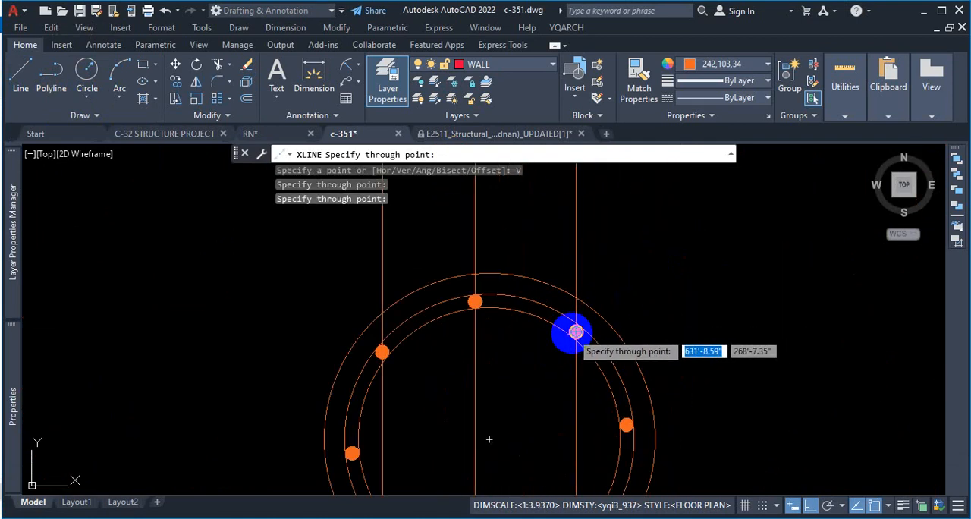
{"action": "left_click", "coordinate": [576, 332]}
{"action": "key", "text": "Escape"}
{"action": "scroll", "coordinate": [590, 340], "scroll_direction": "down", "scroll_amount": 8}
{"action": "scroll", "coordinate": [584, 311], "scroll_direction": "down", "scroll_amount": 4}
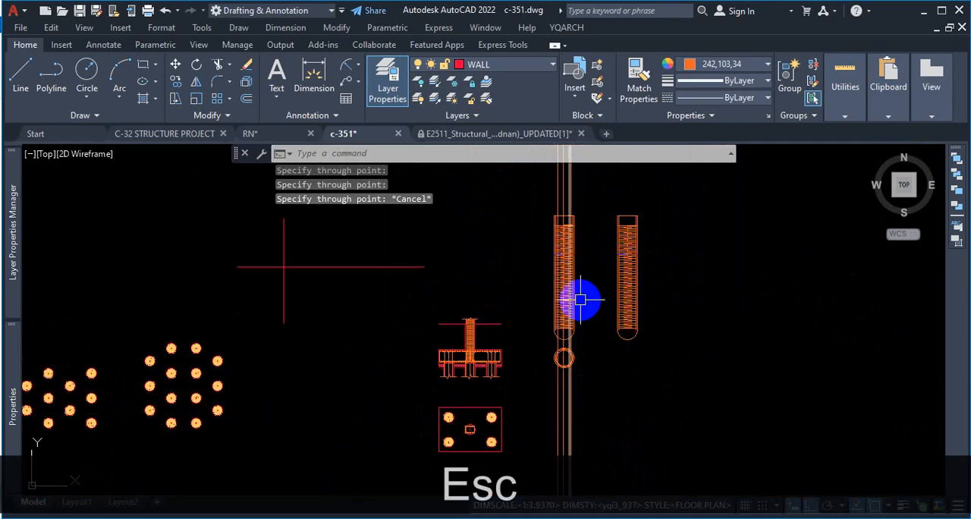
{"action": "scroll", "coordinate": [582, 220], "scroll_direction": "up", "scroll_amount": 5}
{"action": "scroll", "coordinate": [538, 219], "scroll_direction": "up", "scroll_amount": 1}
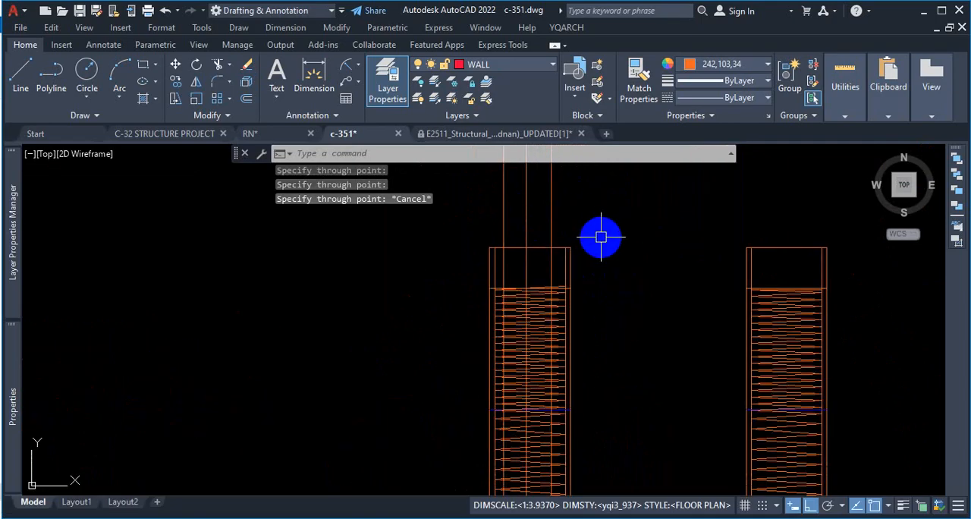
{"action": "scroll", "coordinate": [605, 265], "scroll_direction": "down", "scroll_amount": 5}
{"action": "scroll", "coordinate": [585, 357], "scroll_direction": "up", "scroll_amount": 5}
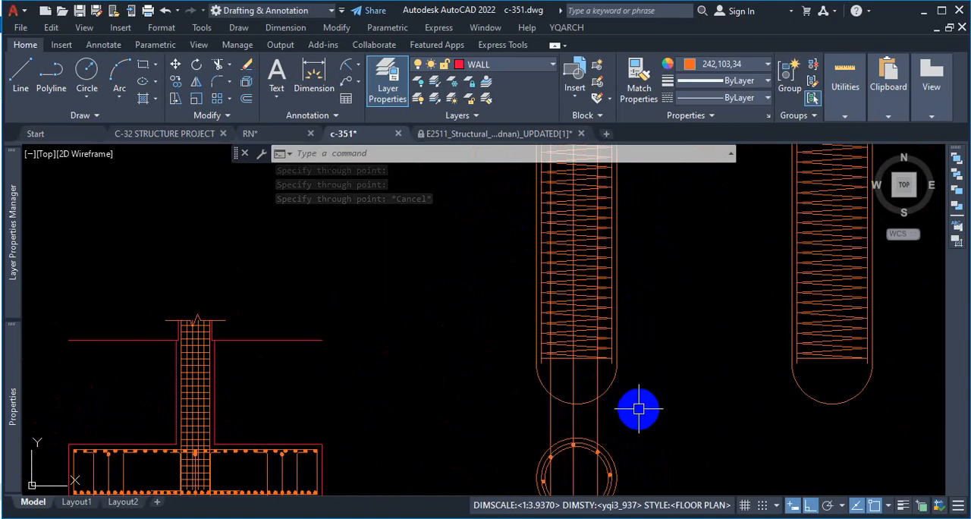
{"action": "type", "text": "tr"}
{"action": "key", "text": "Return"}
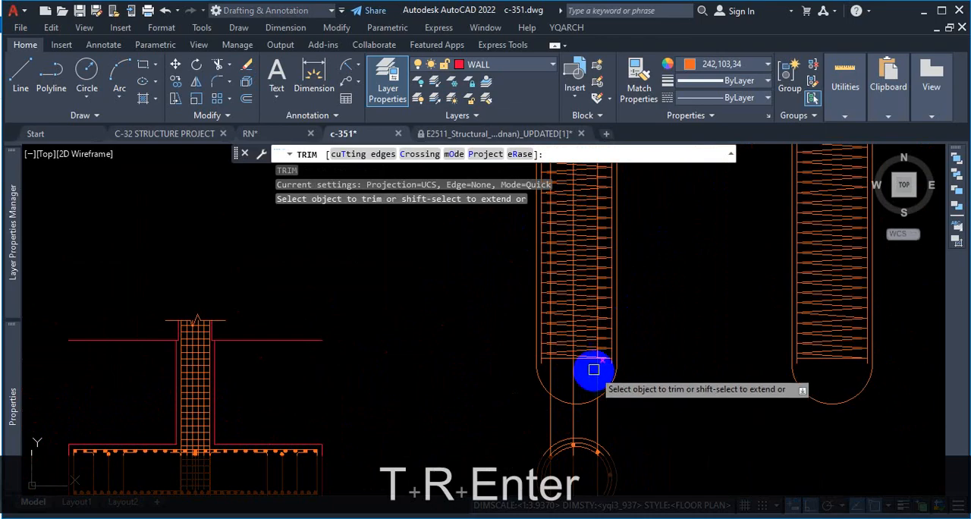
{"action": "scroll", "coordinate": [588, 371], "scroll_direction": "up", "scroll_amount": 3}
{"action": "left_click", "coordinate": [369, 155]}
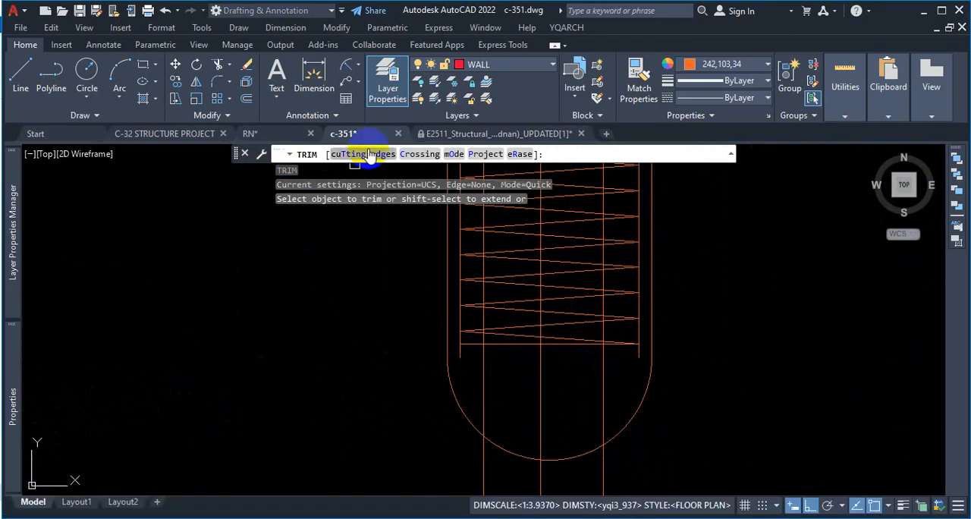
{"action": "scroll", "coordinate": [547, 356], "scroll_direction": "up", "scroll_amount": 2}
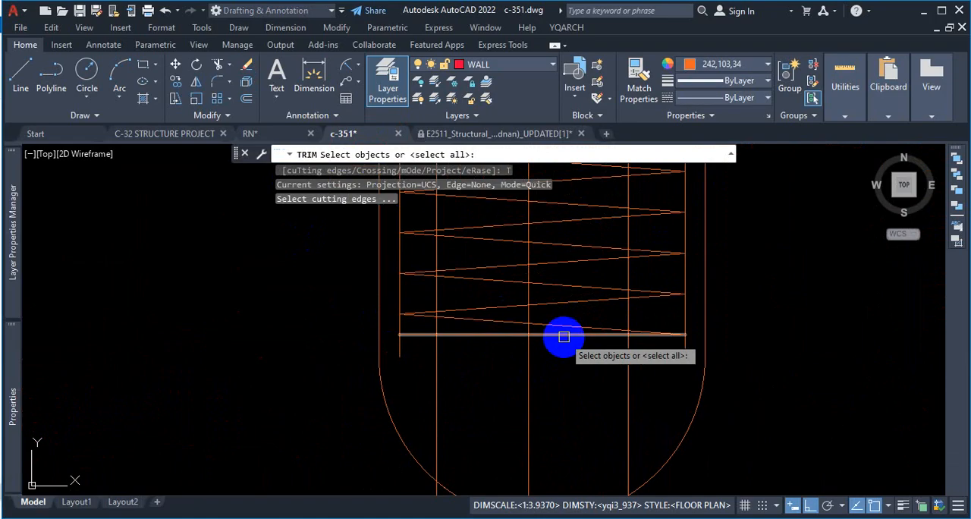
{"action": "key", "text": "Escape"}
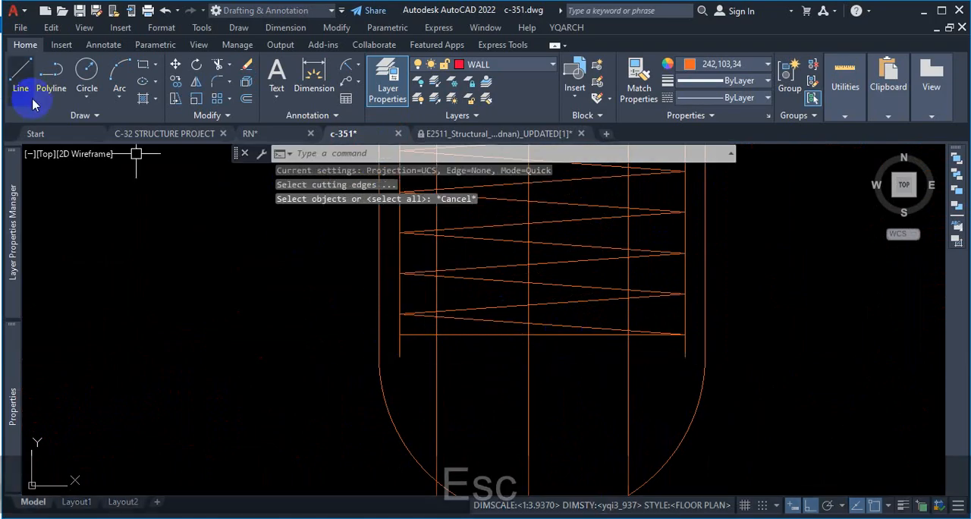
Step: Draw a horizontal line about 3'-6" long joining the lower ends of the first pile's two inner vertical lines
{"action": "left_click", "coordinate": [15, 87]}
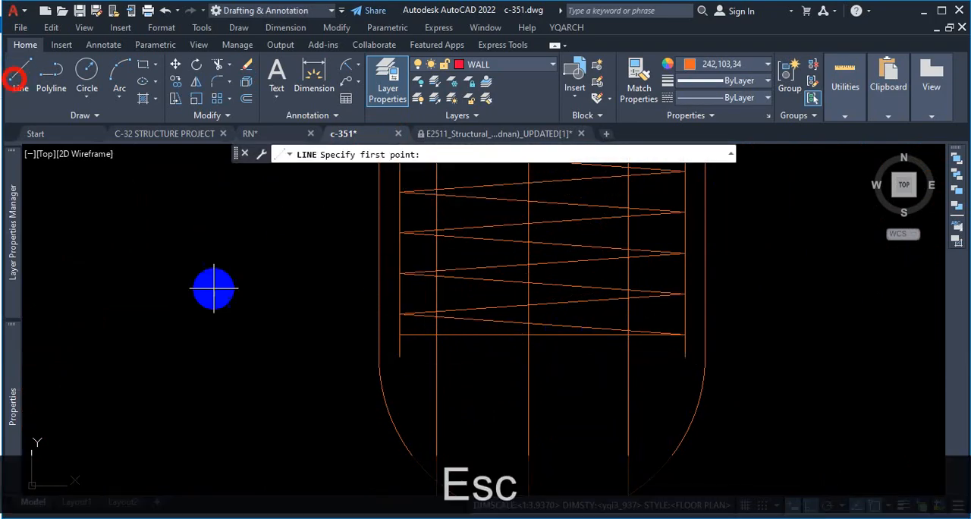
{"action": "left_click", "coordinate": [400, 356]}
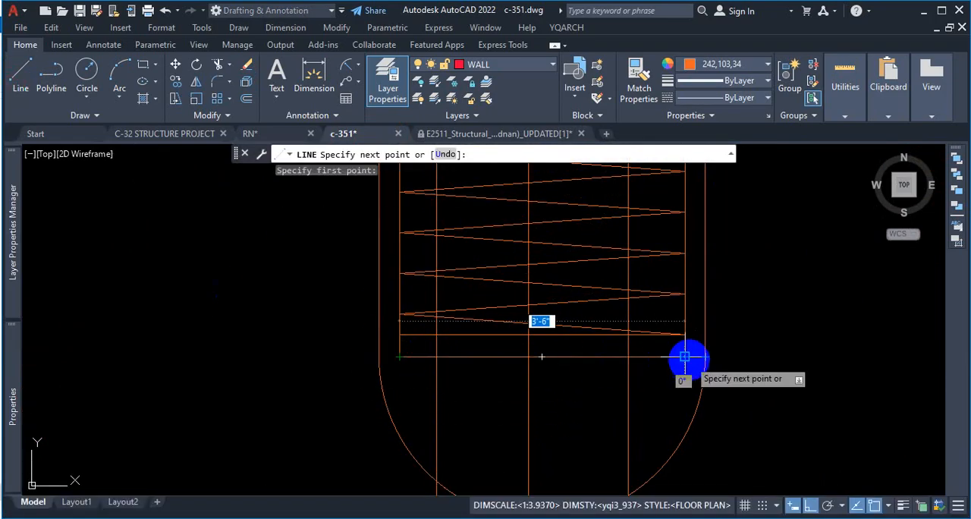
{"action": "left_click", "coordinate": [684, 357]}
{"action": "key", "text": "Escape"}
Step: Trim the three vertical construction lines above the first pile, using its top edge and the new lower horizontal line as cutting edges
{"action": "type", "text": "T"}
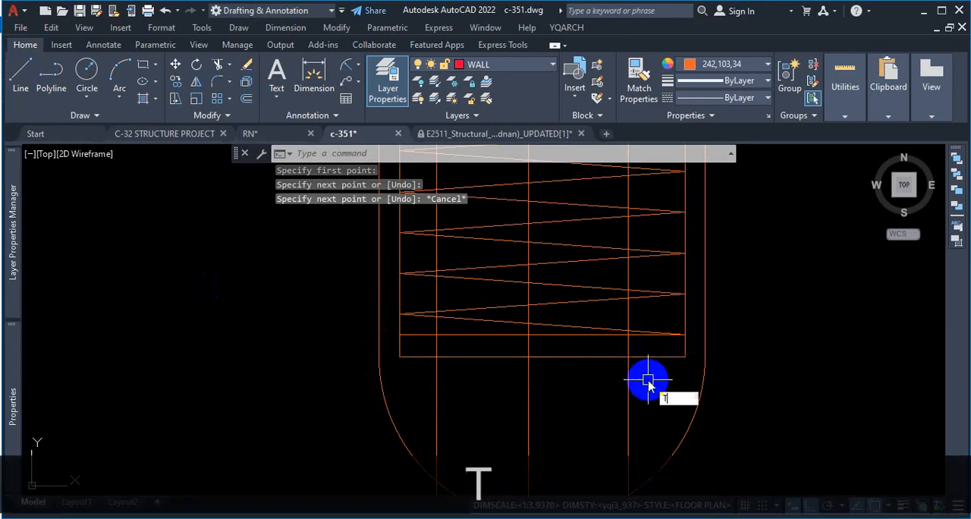
{"action": "type", "text": "R"}
{"action": "key", "text": "Return"}
{"action": "left_click", "coordinate": [353, 155]}
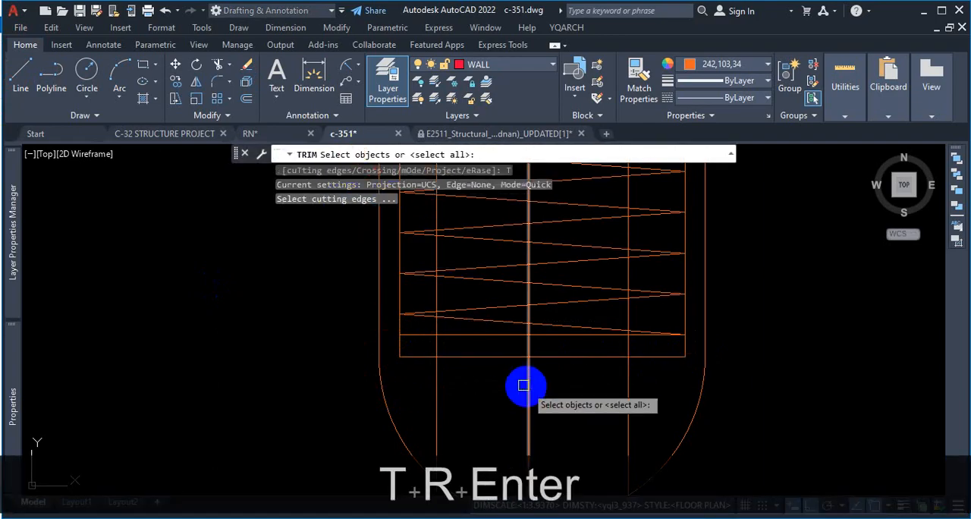
{"action": "left_click", "coordinate": [494, 357]}
{"action": "scroll", "coordinate": [547, 400], "scroll_direction": "down", "scroll_amount": 5}
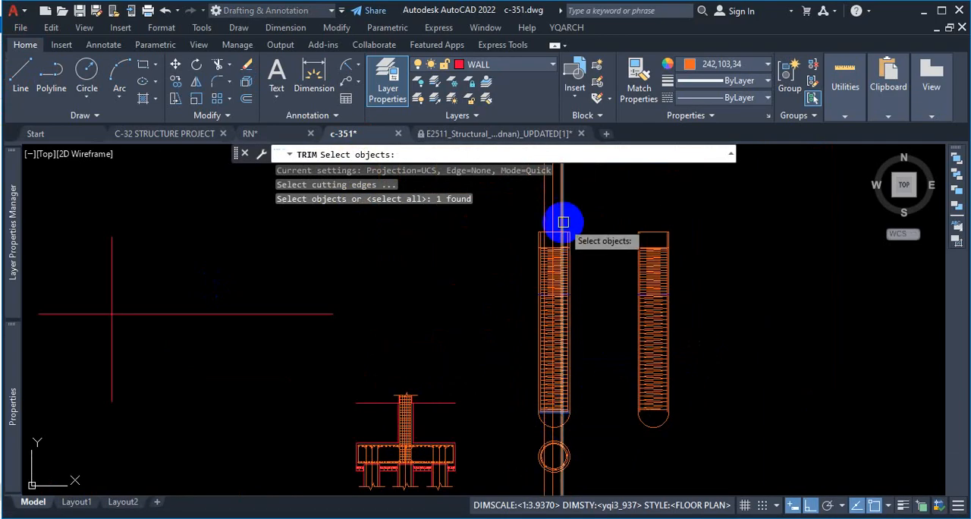
{"action": "scroll", "coordinate": [563, 221], "scroll_direction": "up", "scroll_amount": 7}
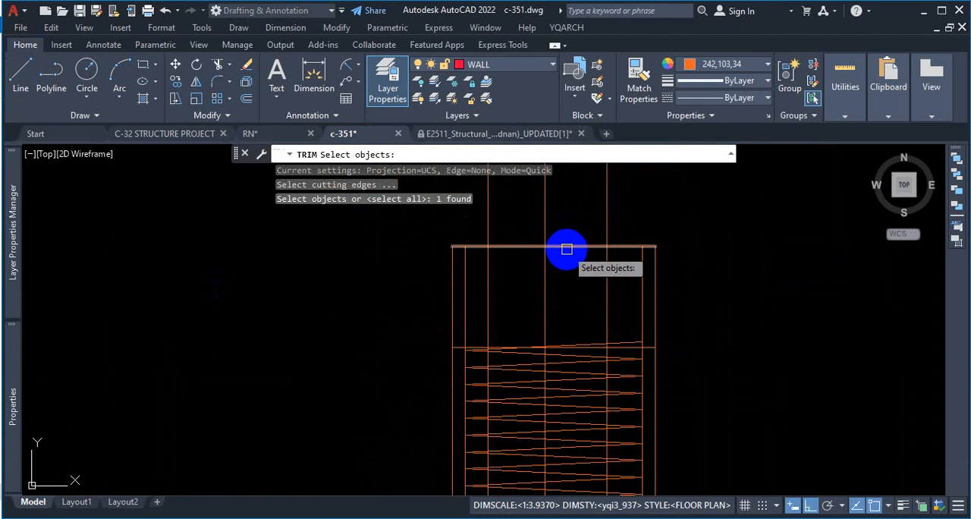
{"action": "left_click", "coordinate": [566, 246]}
{"action": "scroll", "coordinate": [654, 239], "scroll_direction": "down", "scroll_amount": 2}
{"action": "key", "text": "Return"}
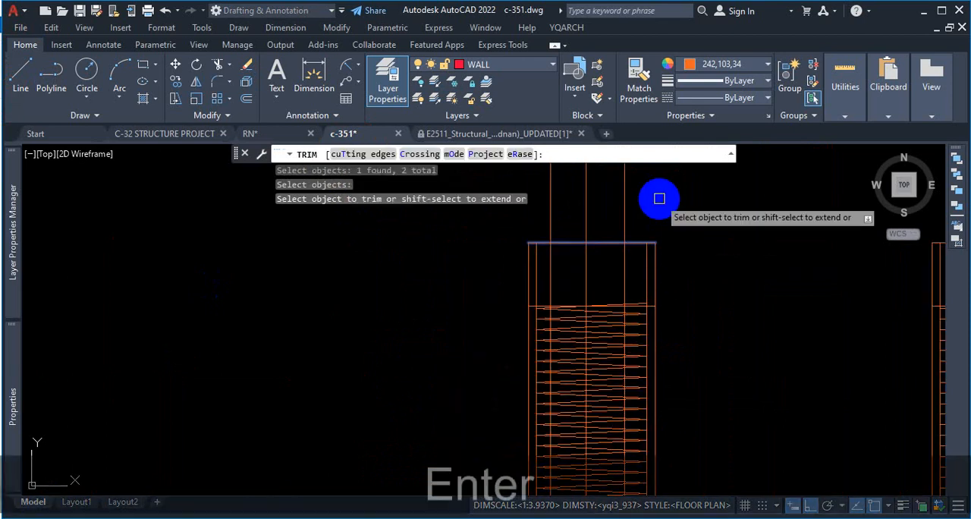
{"action": "left_click", "coordinate": [660, 199]}
{"action": "left_click", "coordinate": [479, 210]}
{"action": "left_click", "coordinate": [479, 210]}
{"action": "left_click", "coordinate": [618, 204]}
{"action": "scroll", "coordinate": [613, 188], "scroll_direction": "down", "scroll_amount": 6}
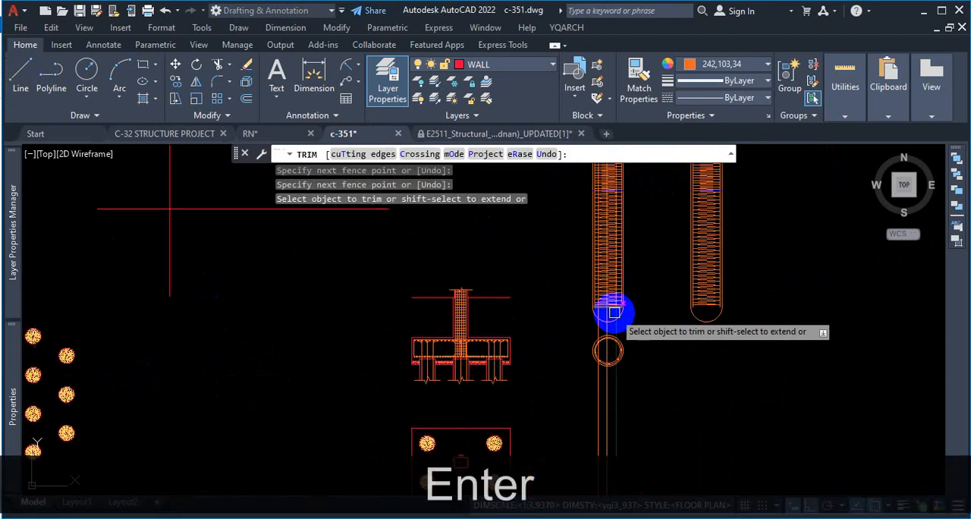
Step: Trim the vertical construction lines below the horizontal line at the first pile's rounded end
{"action": "scroll", "coordinate": [607, 308], "scroll_direction": "up", "scroll_amount": 8}
{"action": "left_click", "coordinate": [651, 277]}
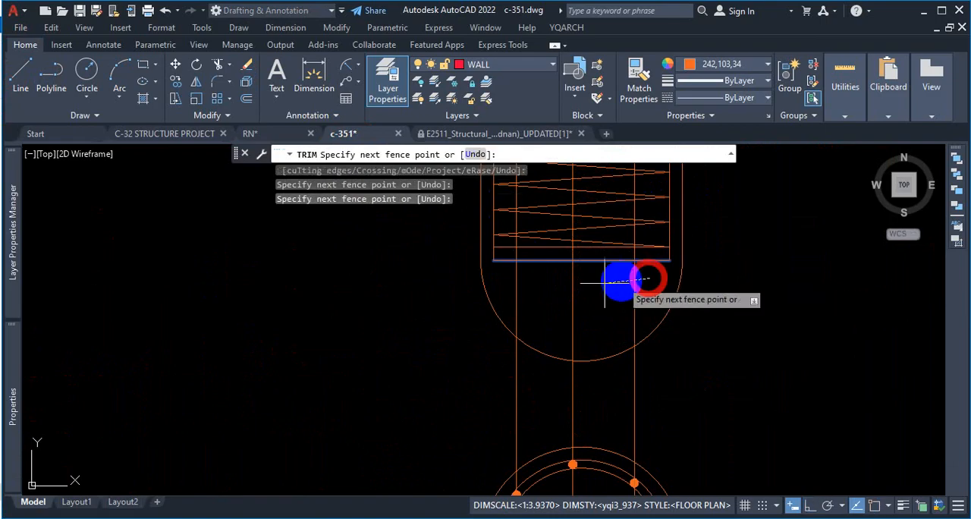
{"action": "left_click", "coordinate": [519, 284]}
{"action": "key", "text": "Escape"}
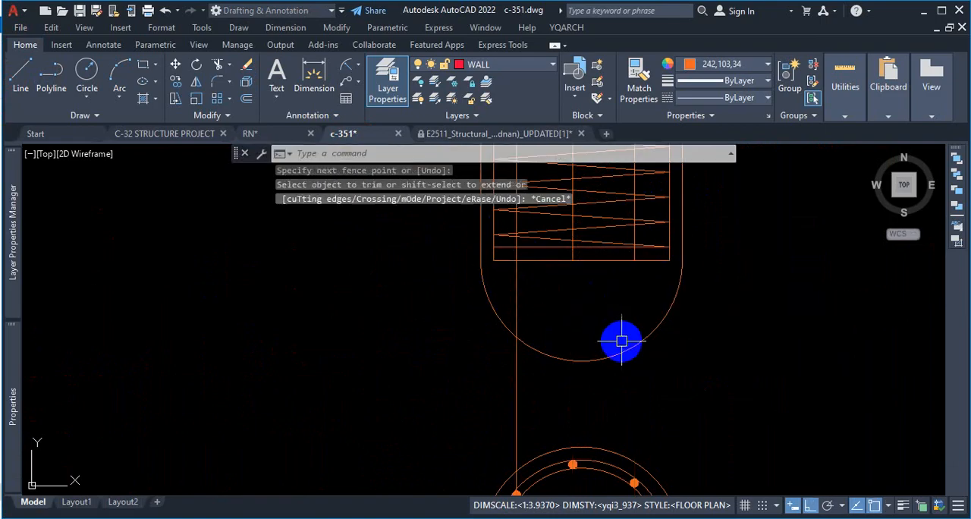
Step: Delete the horizontal line joining the lower ends of the first pile's inner vertical lines
{"action": "scroll", "coordinate": [629, 293], "scroll_direction": "down", "scroll_amount": 2}
{"action": "scroll", "coordinate": [618, 289], "scroll_direction": "up", "scroll_amount": 4}
{"action": "left_click", "coordinate": [610, 295]}
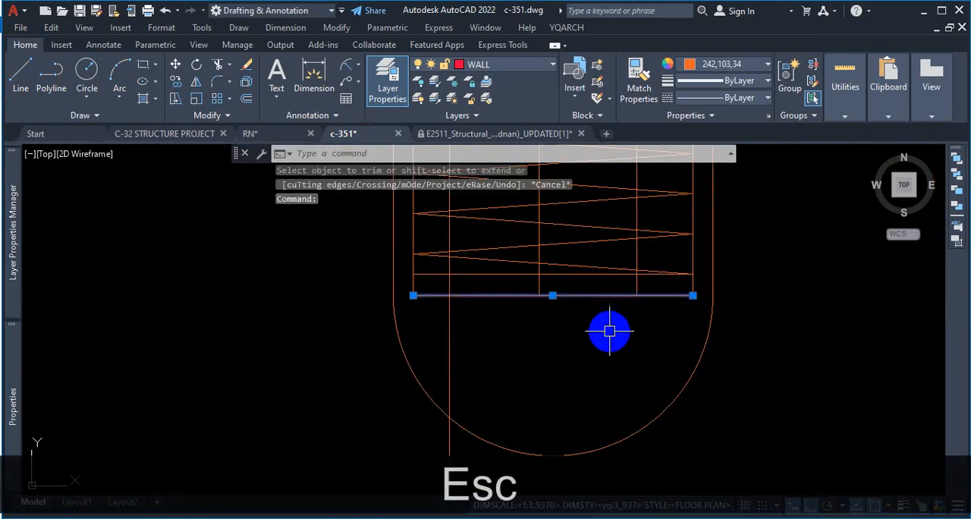
{"action": "key", "text": "Delete"}
Step: Change the colour of the five vertical bar lines inside the first pile to Magenta
{"action": "scroll", "coordinate": [610, 331], "scroll_direction": "down", "scroll_amount": 6}
{"action": "scroll", "coordinate": [617, 267], "scroll_direction": "up", "scroll_amount": 5}
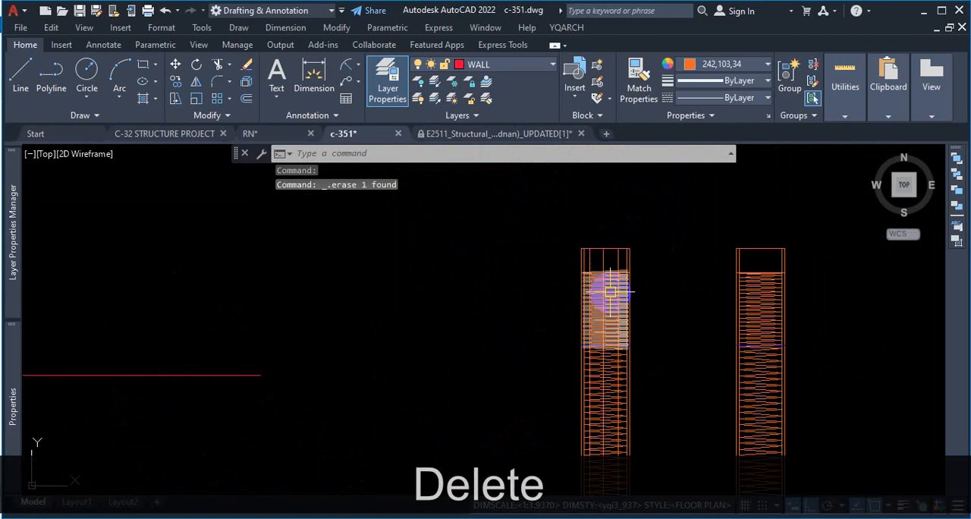
{"action": "scroll", "coordinate": [612, 289], "scroll_direction": "up", "scroll_amount": 4}
{"action": "left_click", "coordinate": [692, 223]}
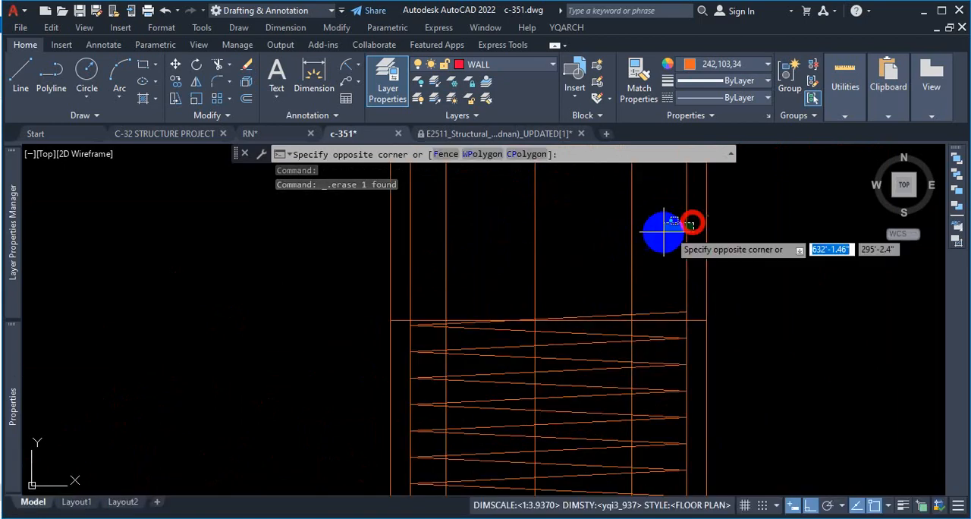
{"action": "left_click", "coordinate": [403, 250]}
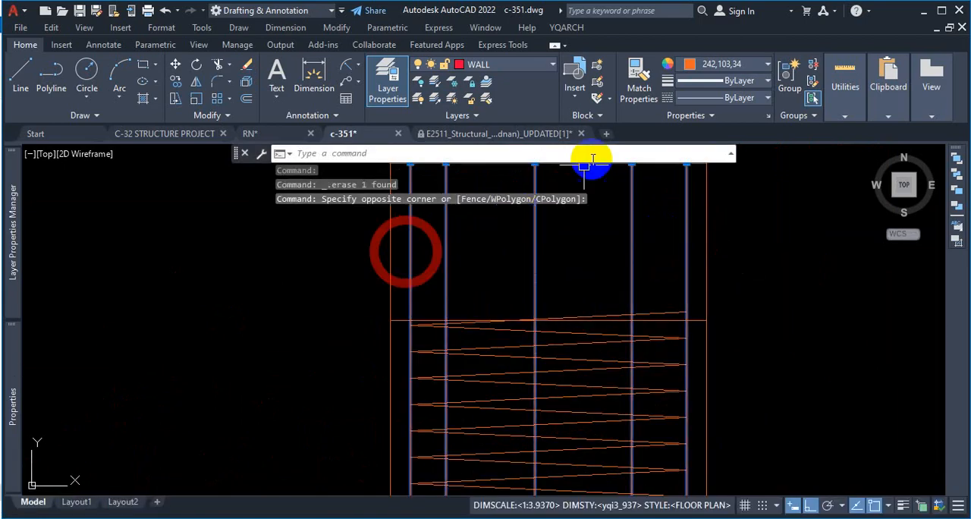
{"action": "left_click", "coordinate": [729, 64]}
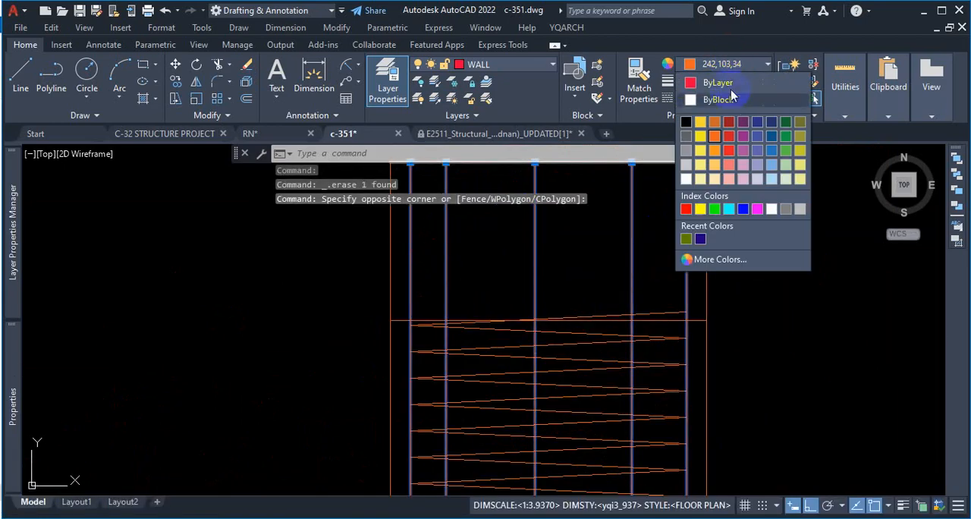
{"action": "left_click", "coordinate": [756, 209]}
{"action": "key", "text": "Escape"}
{"action": "scroll", "coordinate": [531, 282], "scroll_direction": "down", "scroll_amount": 8}
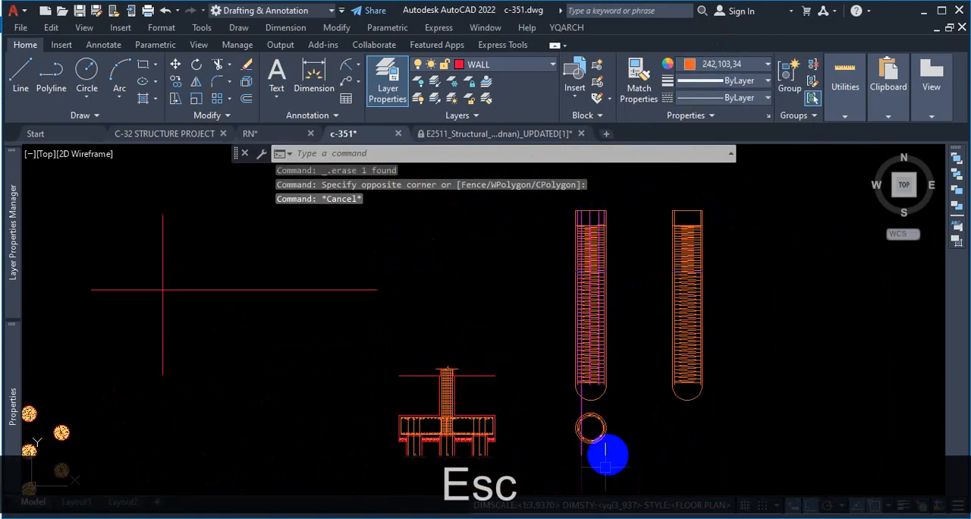
Step: Delete the leftover magenta vertical line that still runs through the circular cross-section
{"action": "scroll", "coordinate": [604, 455], "scroll_direction": "up", "scroll_amount": 6}
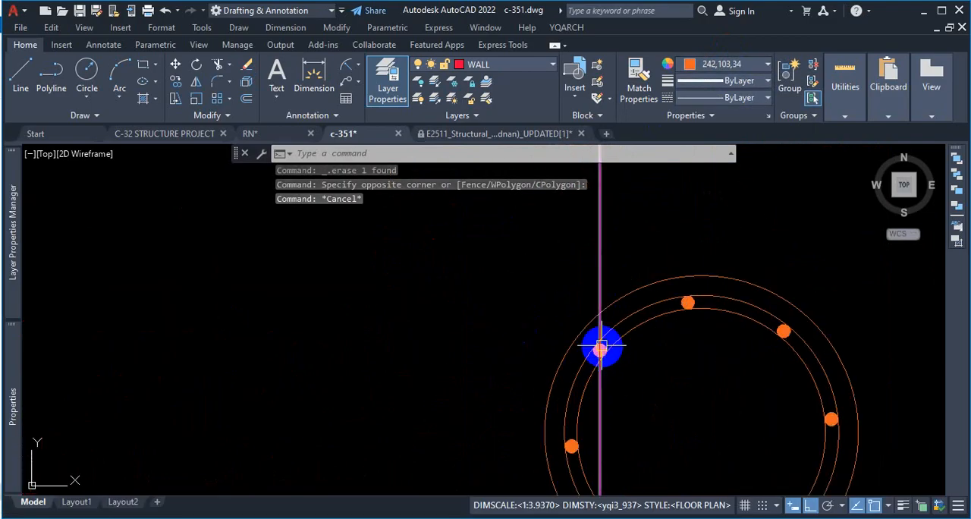
{"action": "left_click", "coordinate": [607, 252]}
{"action": "left_click", "coordinate": [548, 266]}
{"action": "key", "text": "Delete"}
{"action": "scroll", "coordinate": [641, 382], "scroll_direction": "down", "scroll_amount": 6}
{"action": "scroll", "coordinate": [641, 382], "scroll_direction": "down", "scroll_amount": 2}
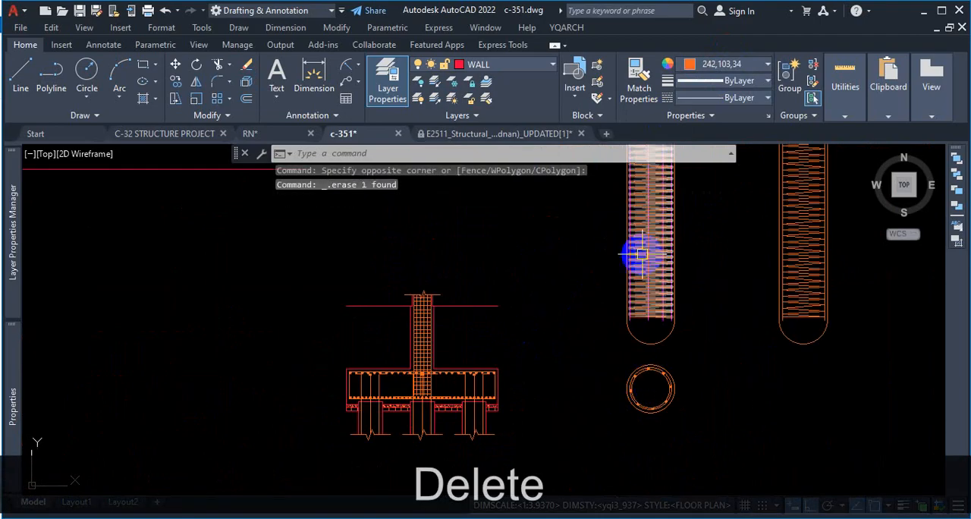
Step: Redraw vertical construction lines through the centres of the three upper rebar dots in the circular cross-section
{"action": "scroll", "coordinate": [639, 342], "scroll_direction": "up", "scroll_amount": 3}
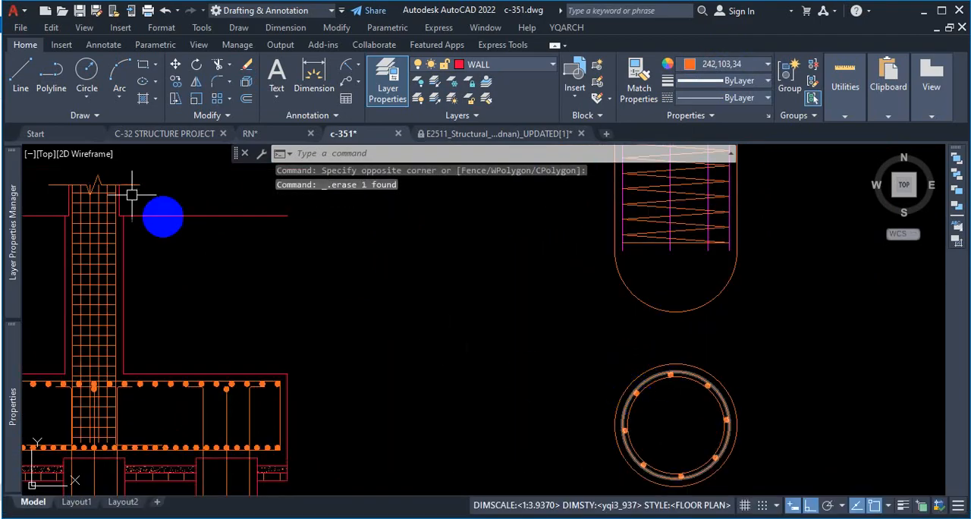
{"action": "type", "text": "xl"}
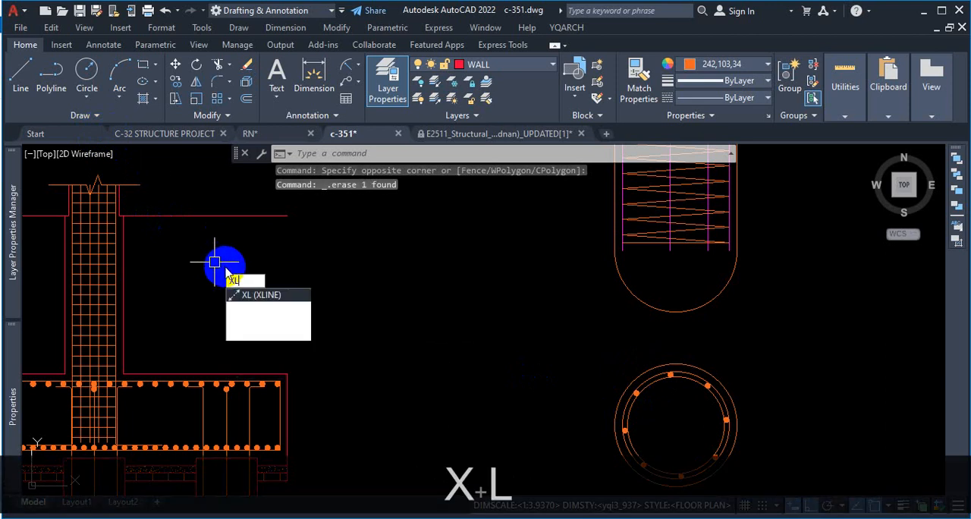
{"action": "key", "text": "Return"}
{"action": "scroll", "coordinate": [682, 492], "scroll_direction": "up", "scroll_amount": 2}
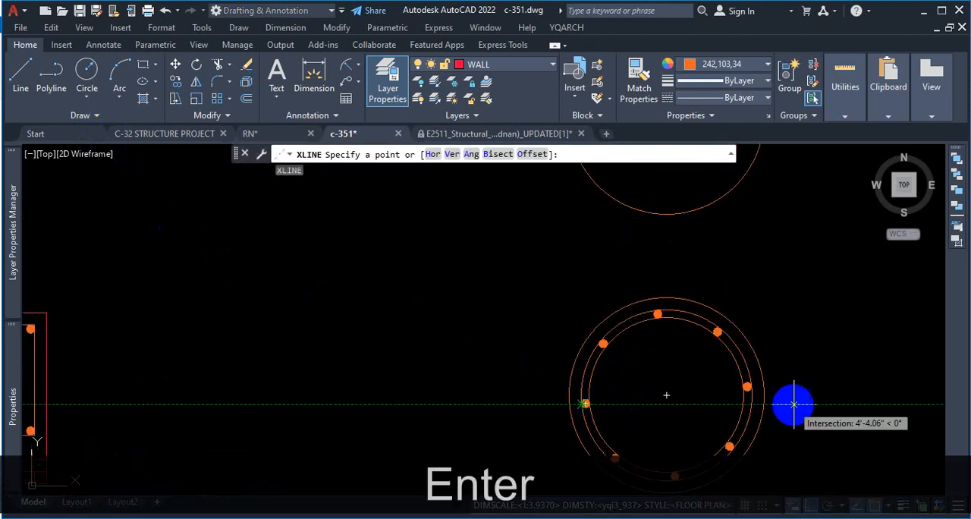
{"action": "scroll", "coordinate": [744, 395], "scroll_direction": "down", "scroll_amount": 3}
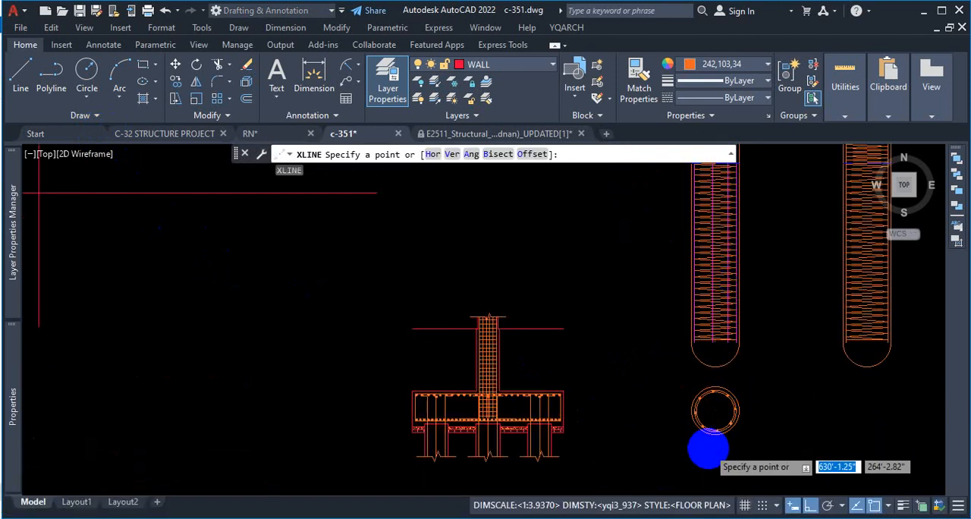
{"action": "scroll", "coordinate": [716, 448], "scroll_direction": "up", "scroll_amount": 3}
{"action": "left_click", "coordinate": [452, 154]}
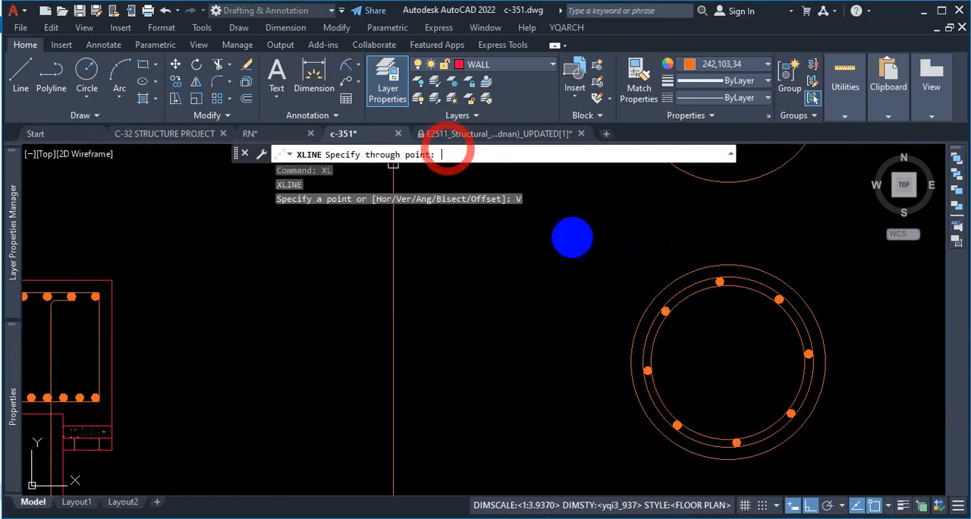
{"action": "scroll", "coordinate": [669, 307], "scroll_direction": "up", "scroll_amount": 3}
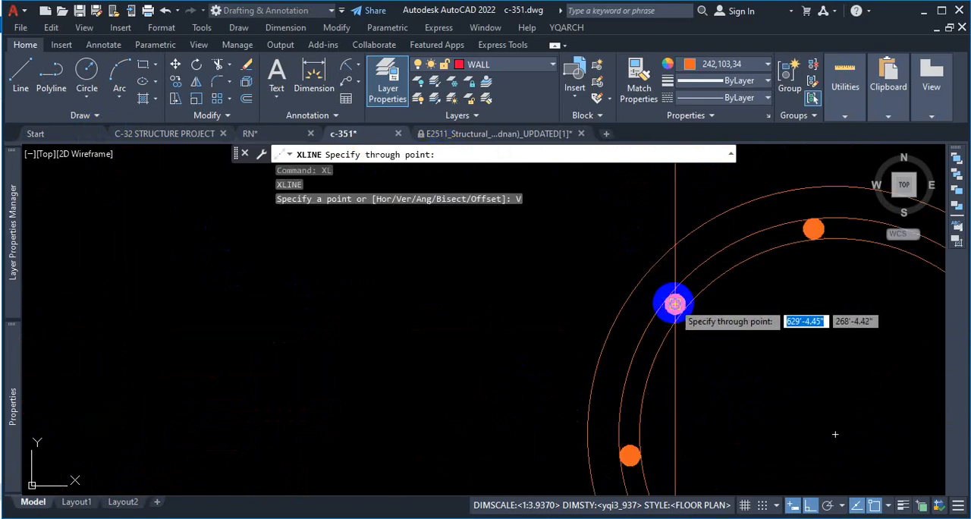
{"action": "left_click", "coordinate": [675, 303]}
{"action": "scroll", "coordinate": [568, 321], "scroll_direction": "down", "scroll_amount": 3}
{"action": "scroll", "coordinate": [630, 292], "scroll_direction": "up", "scroll_amount": 3}
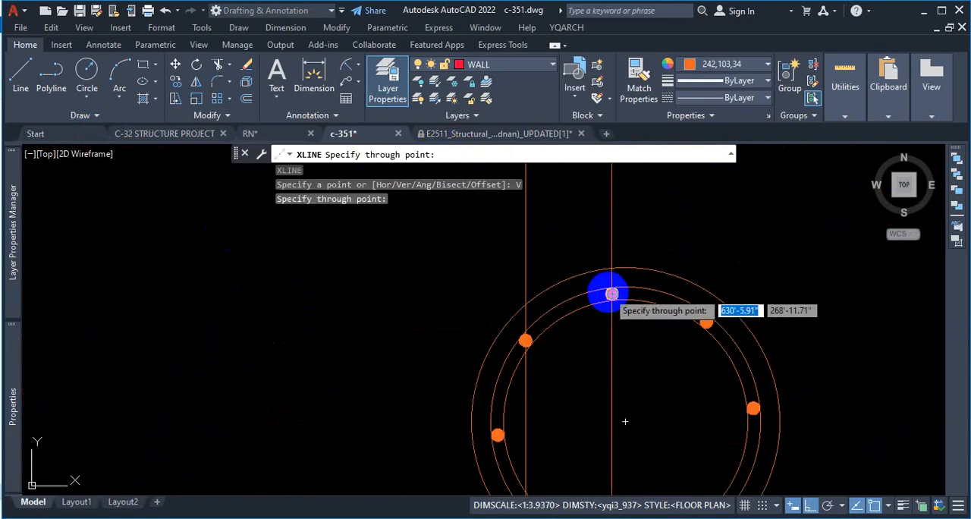
{"action": "left_click", "coordinate": [612, 293]}
{"action": "left_click", "coordinate": [706, 322]}
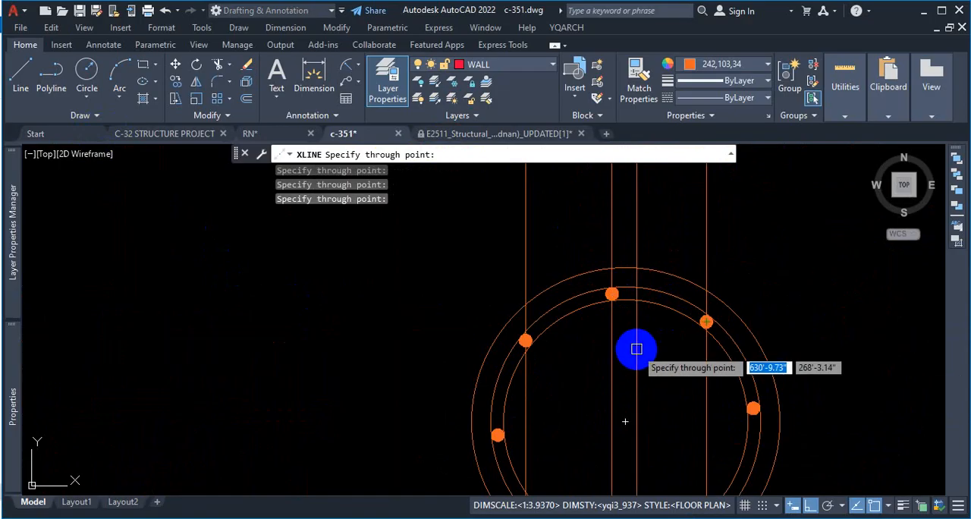
{"action": "key", "text": "Escape"}
Step: Examine where the three new construction lines pass through the upper end of the first pile
{"action": "scroll", "coordinate": [630, 363], "scroll_direction": "down", "scroll_amount": 6}
{"action": "scroll", "coordinate": [628, 380], "scroll_direction": "down", "scroll_amount": 8}
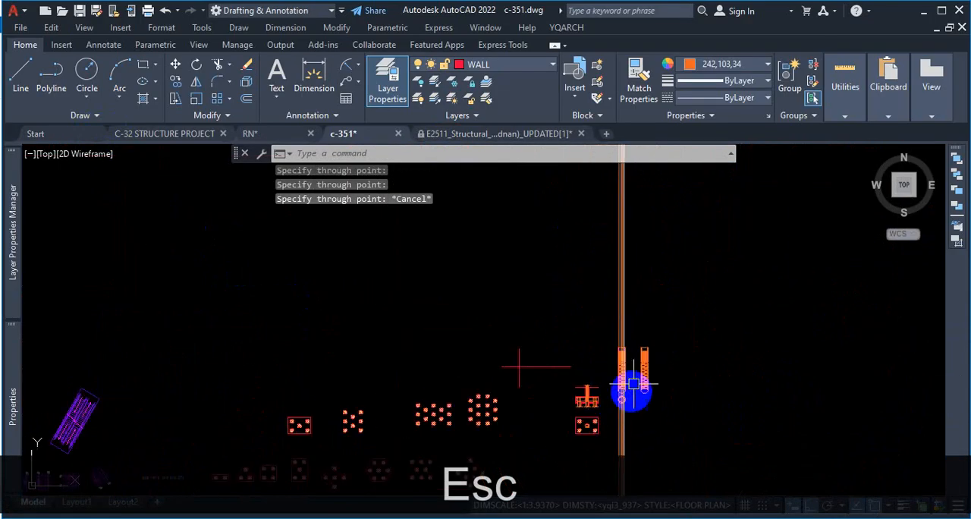
{"action": "scroll", "coordinate": [614, 378], "scroll_direction": "up", "scroll_amount": 7}
{"action": "scroll", "coordinate": [681, 254], "scroll_direction": "up", "scroll_amount": 4}
{"action": "scroll", "coordinate": [641, 267], "scroll_direction": "up", "scroll_amount": 4}
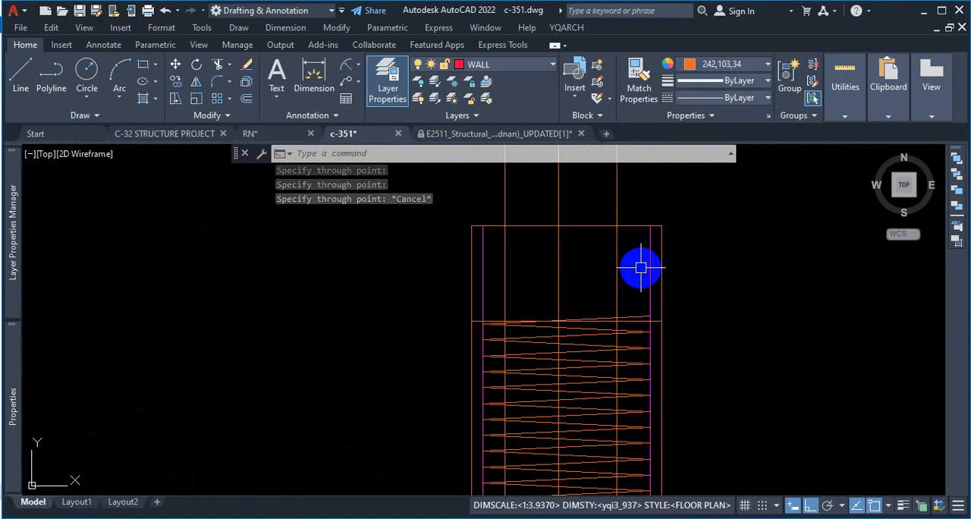
{"action": "key", "text": "Escape"}
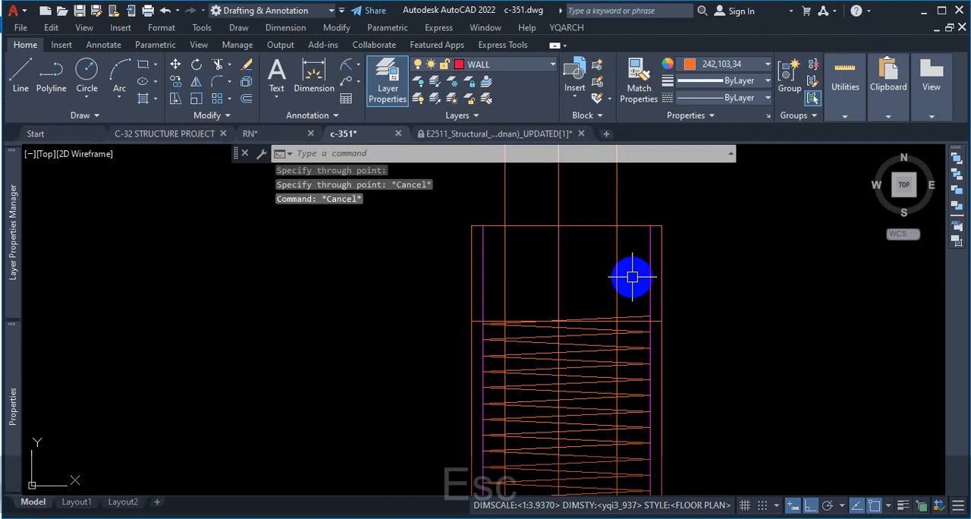
{"action": "scroll", "coordinate": [629, 261], "scroll_direction": "down", "scroll_amount": 8}
{"action": "scroll", "coordinate": [622, 285], "scroll_direction": "up", "scroll_amount": 6}
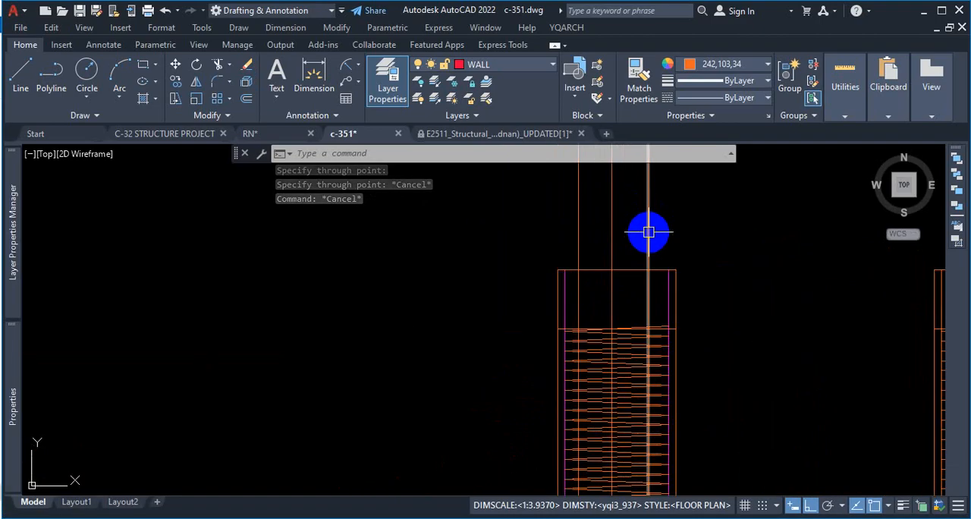
Step: Trim the three construction lines below the first pile's bottom cage line, using that line and the pile's top edge as cutting edges
{"action": "type", "text": "tr"}
{"action": "key", "text": "Return"}
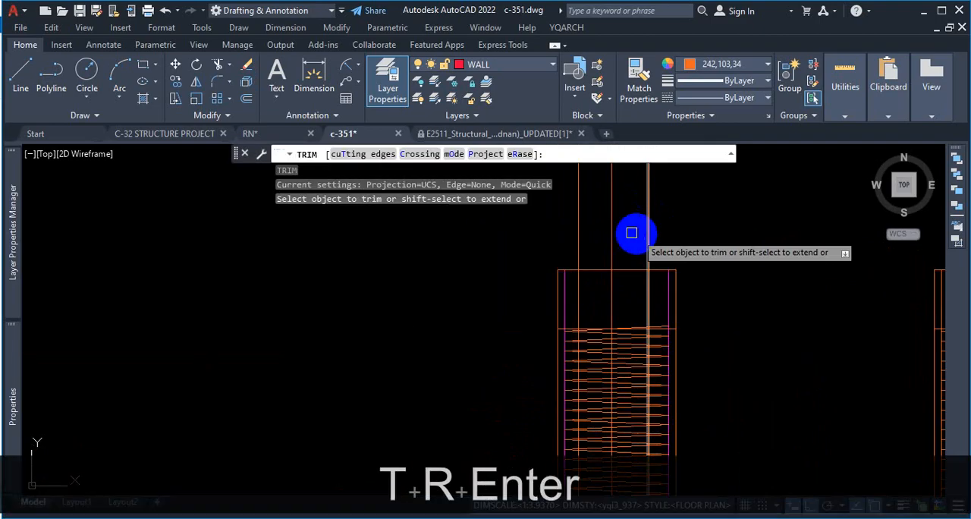
{"action": "left_click", "coordinate": [352, 154]}
{"action": "left_click", "coordinate": [648, 276]}
{"action": "scroll", "coordinate": [651, 250], "scroll_direction": "down", "scroll_amount": 3}
{"action": "scroll", "coordinate": [653, 304], "scroll_direction": "up", "scroll_amount": 2}
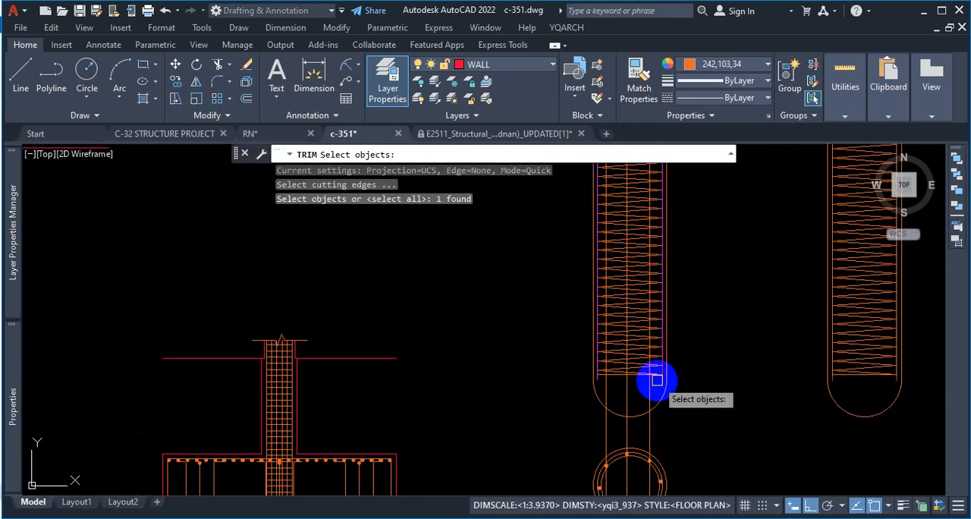
{"action": "scroll", "coordinate": [657, 380], "scroll_direction": "up", "scroll_amount": 5}
{"action": "left_click", "coordinate": [577, 356]}
{"action": "key", "text": "Return"}
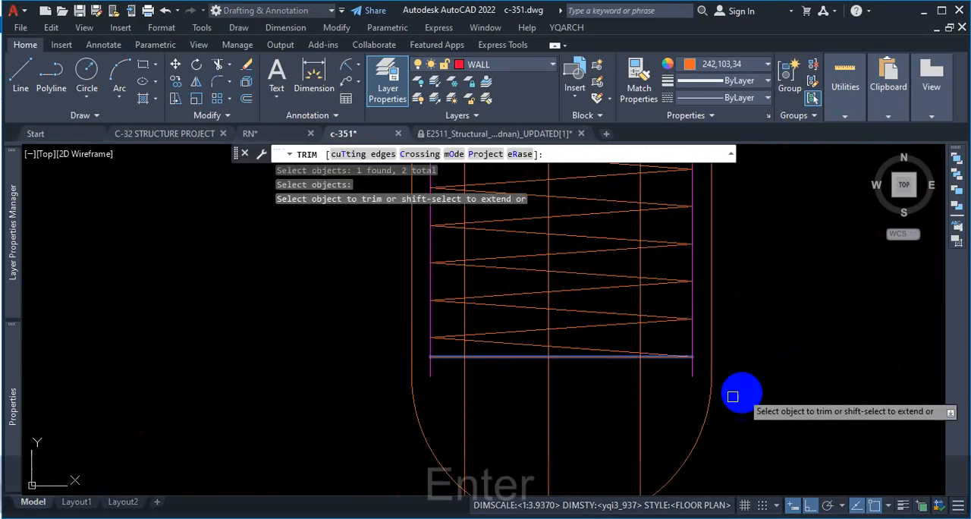
{"action": "left_click", "coordinate": [663, 397]}
{"action": "left_click", "coordinate": [449, 412]}
{"action": "key", "text": "Return"}
Step: Trim off the parts of the three vertical bar lines that extend above the first pile's top edge
{"action": "scroll", "coordinate": [613, 412], "scroll_direction": "down", "scroll_amount": 5}
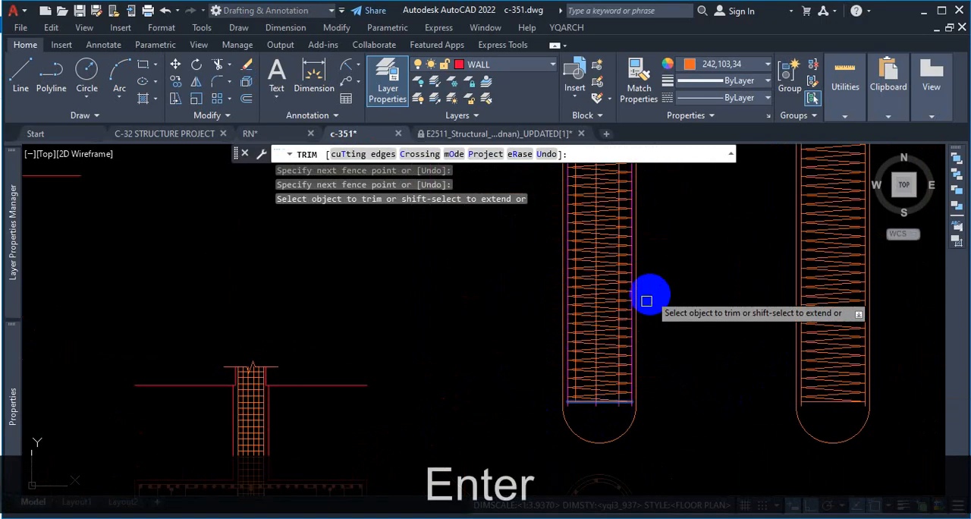
{"action": "scroll", "coordinate": [643, 250], "scroll_direction": "down", "scroll_amount": 3}
{"action": "scroll", "coordinate": [642, 253], "scroll_direction": "up", "scroll_amount": 2}
{"action": "left_click", "coordinate": [645, 253]}
{"action": "key", "text": "Escape"}
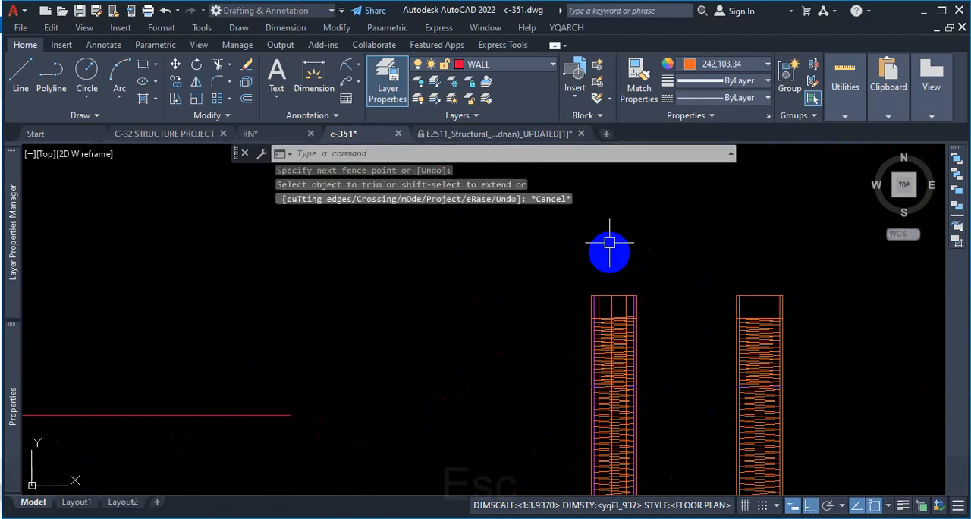
Step: Draw another set of vertical construction lines through the centres of the circular section's three upper rebar dots
{"action": "scroll", "coordinate": [624, 228], "scroll_direction": "down", "scroll_amount": 6}
{"action": "scroll", "coordinate": [629, 308], "scroll_direction": "up", "scroll_amount": 12}
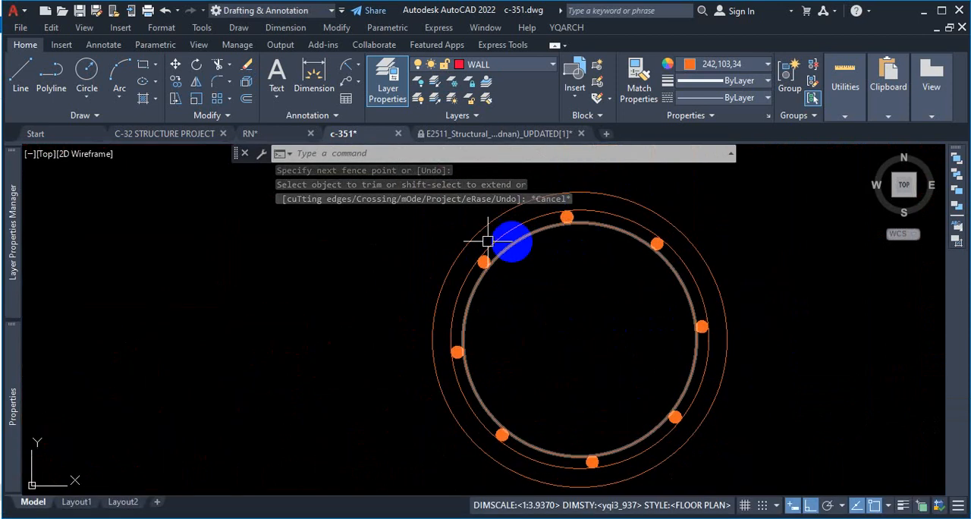
{"action": "left_click", "coordinate": [94, 117]}
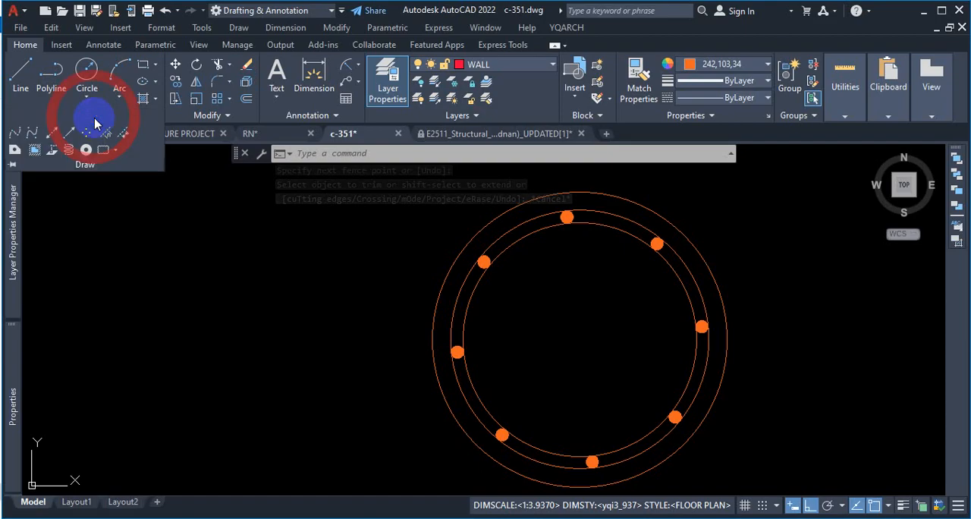
{"action": "left_click", "coordinate": [50, 141]}
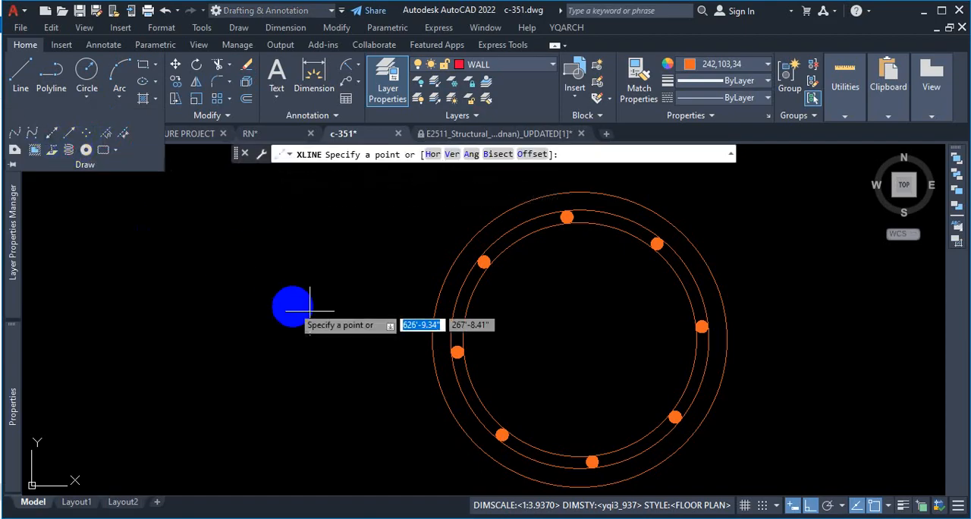
{"action": "left_click", "coordinate": [447, 154]}
{"action": "scroll", "coordinate": [478, 247], "scroll_direction": "up", "scroll_amount": 4}
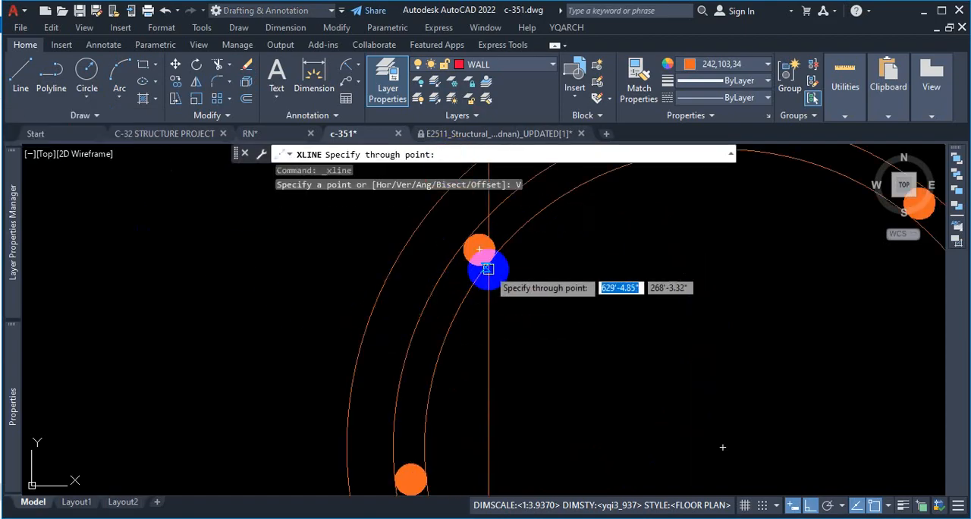
{"action": "left_click", "coordinate": [478, 241]}
{"action": "scroll", "coordinate": [458, 277], "scroll_direction": "down", "scroll_amount": 6}
{"action": "scroll", "coordinate": [456, 296], "scroll_direction": "up", "scroll_amount": 4}
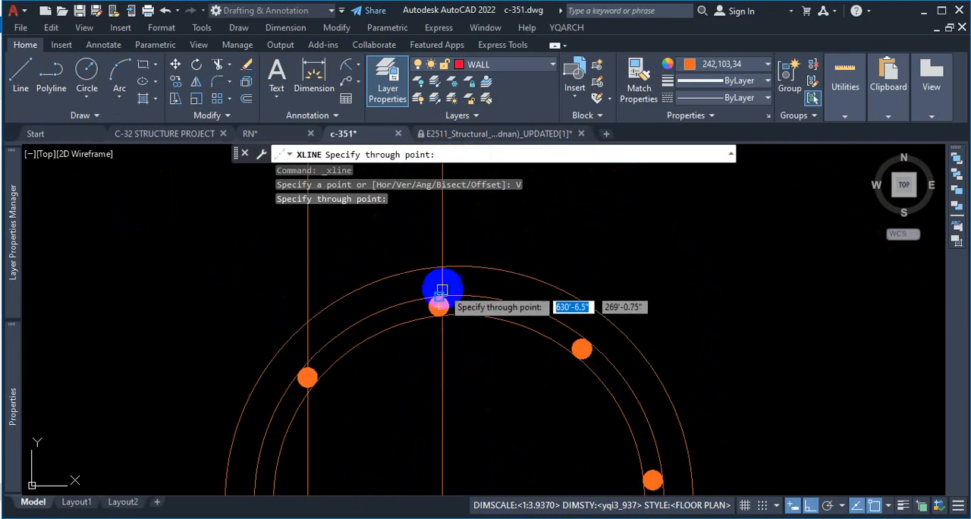
{"action": "left_click", "coordinate": [451, 267]}
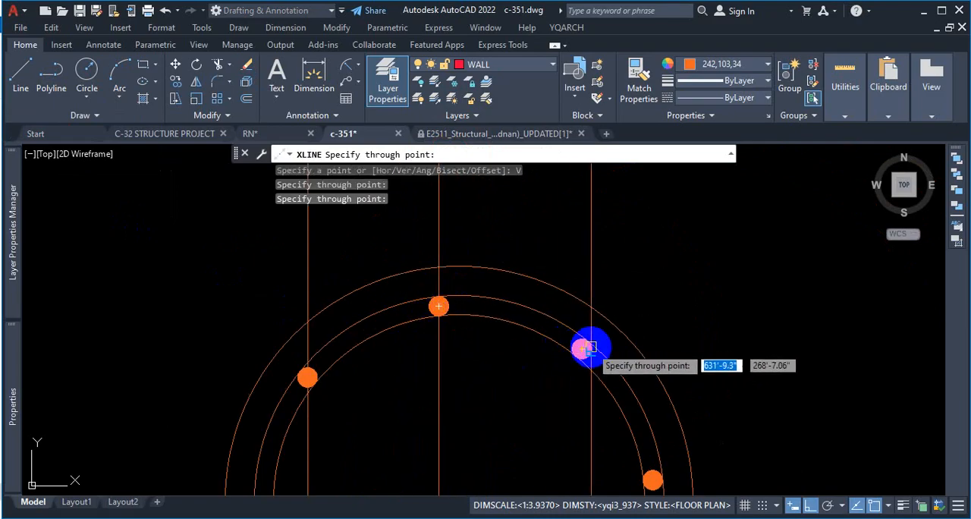
{"action": "left_click", "coordinate": [582, 348]}
{"action": "scroll", "coordinate": [622, 322], "scroll_direction": "down", "scroll_amount": 5}
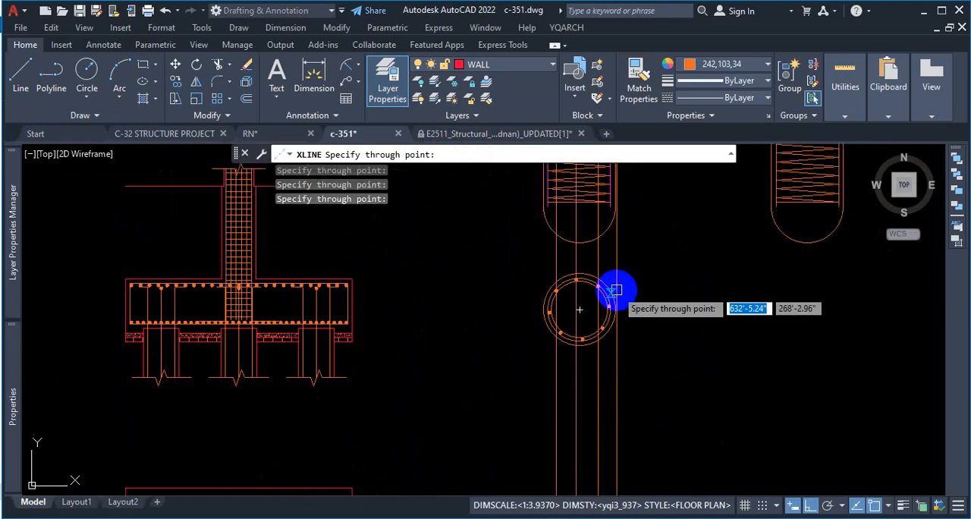
{"action": "scroll", "coordinate": [559, 305], "scroll_direction": "up", "scroll_amount": 4}
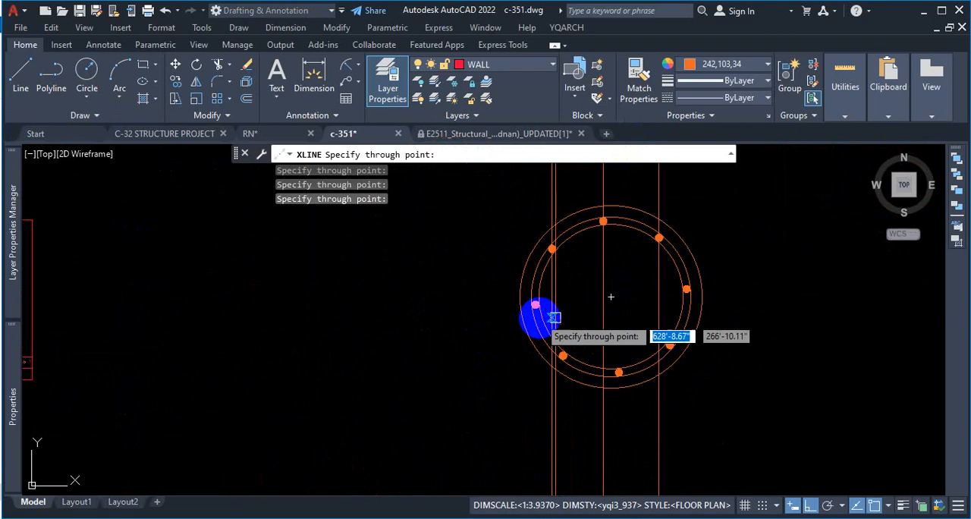
{"action": "scroll", "coordinate": [531, 323], "scroll_direction": "down", "scroll_amount": 7}
{"action": "scroll", "coordinate": [520, 243], "scroll_direction": "up", "scroll_amount": 3}
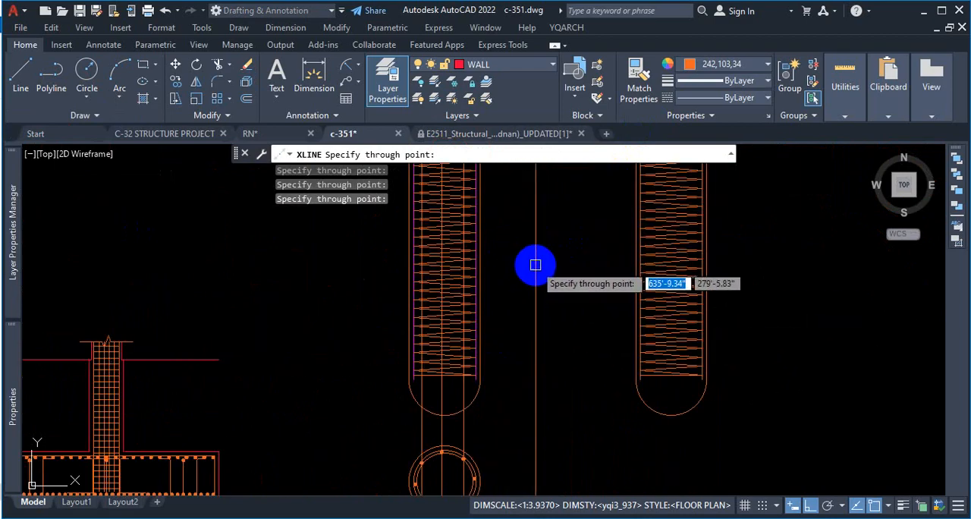
{"action": "key", "text": "Escape"}
Step: Examine how the construction lines run from the circular section up through the first pile to its top
{"action": "scroll", "coordinate": [517, 281], "scroll_direction": "down", "scroll_amount": 3}
{"action": "scroll", "coordinate": [492, 318], "scroll_direction": "up", "scroll_amount": 3}
{"action": "scroll", "coordinate": [493, 308], "scroll_direction": "up", "scroll_amount": 2}
{"action": "scroll", "coordinate": [507, 378], "scroll_direction": "down", "scroll_amount": 4}
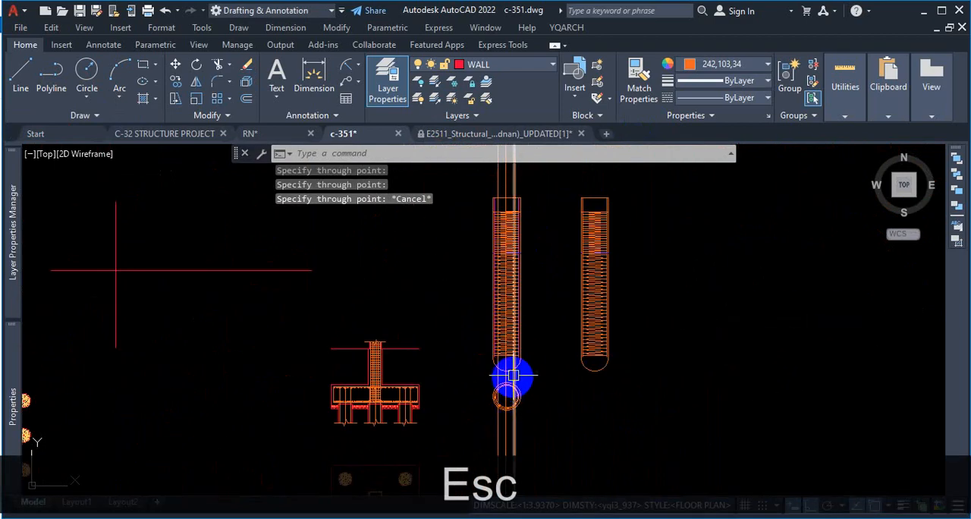
{"action": "scroll", "coordinate": [511, 184], "scroll_direction": "up", "scroll_amount": 4}
{"action": "scroll", "coordinate": [498, 238], "scroll_direction": "down", "scroll_amount": 4}
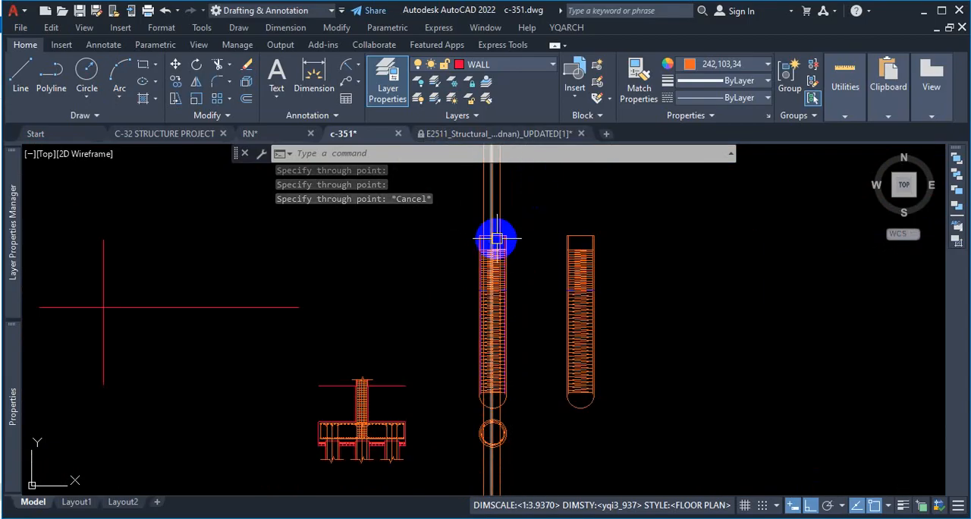
{"action": "scroll", "coordinate": [503, 455], "scroll_direction": "up", "scroll_amount": 3}
{"action": "scroll", "coordinate": [503, 382], "scroll_direction": "up", "scroll_amount": 4}
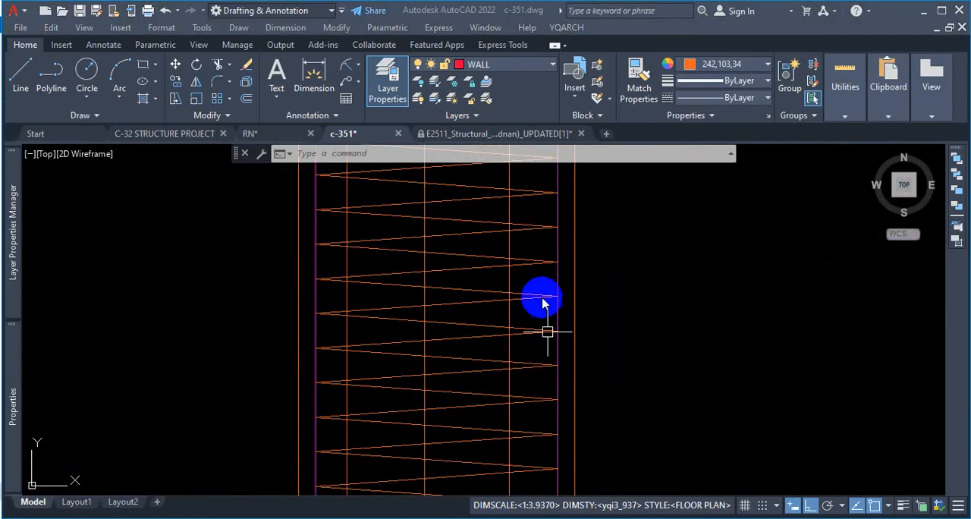
Step: Explode the rectangular array of zigzag spiral lines in the first pile into separate lines
{"action": "left_click", "coordinate": [542, 295]}
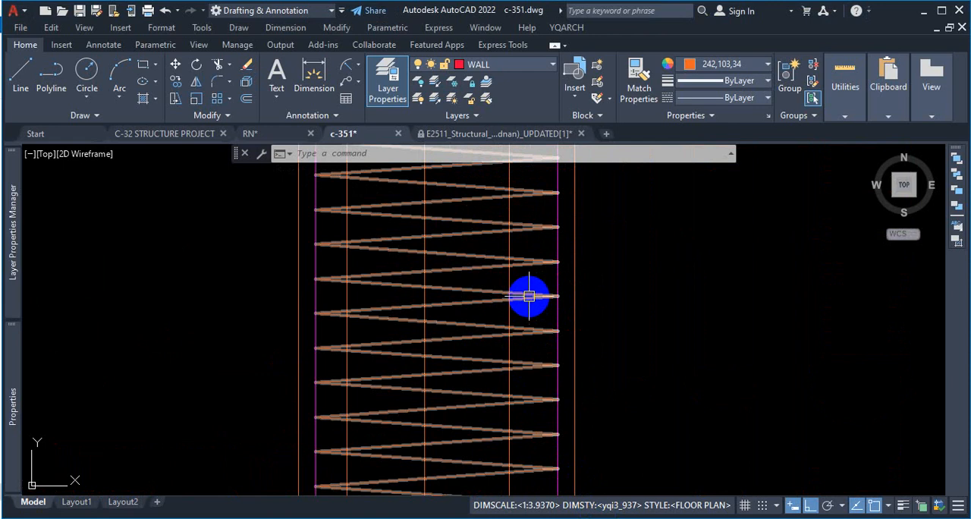
{"action": "left_click", "coordinate": [529, 296]}
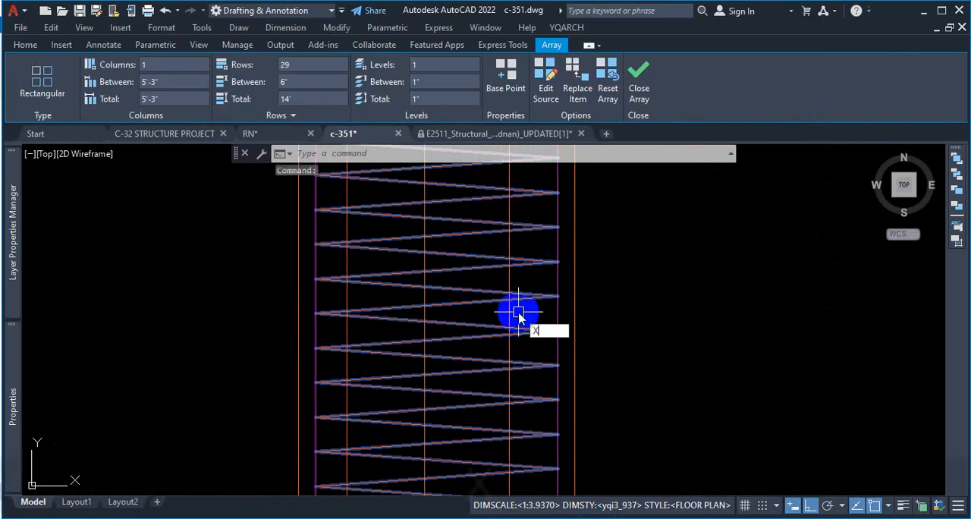
{"action": "key", "text": "Return"}
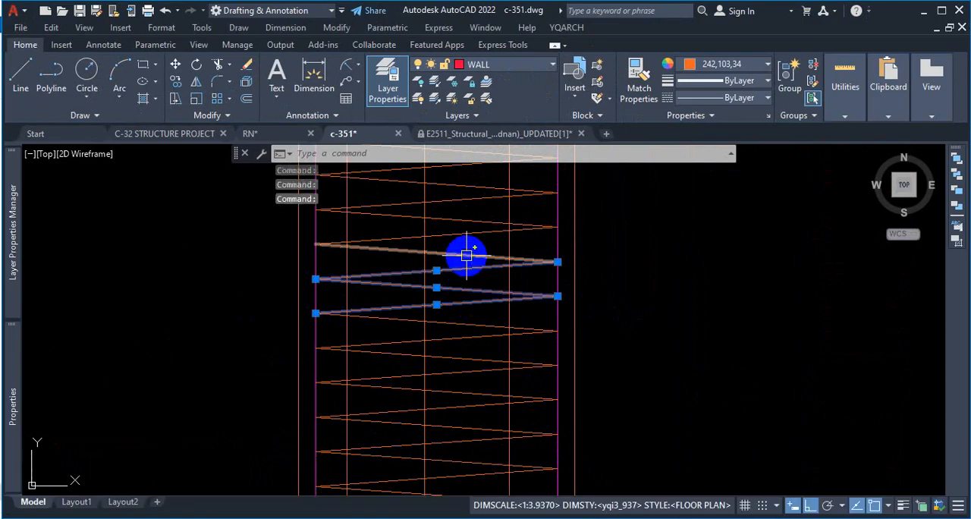
{"action": "key", "text": "Escape"}
{"action": "scroll", "coordinate": [660, 310], "scroll_direction": "down", "scroll_amount": 5}
{"action": "scroll", "coordinate": [641, 311], "scroll_direction": "up", "scroll_amount": 2}
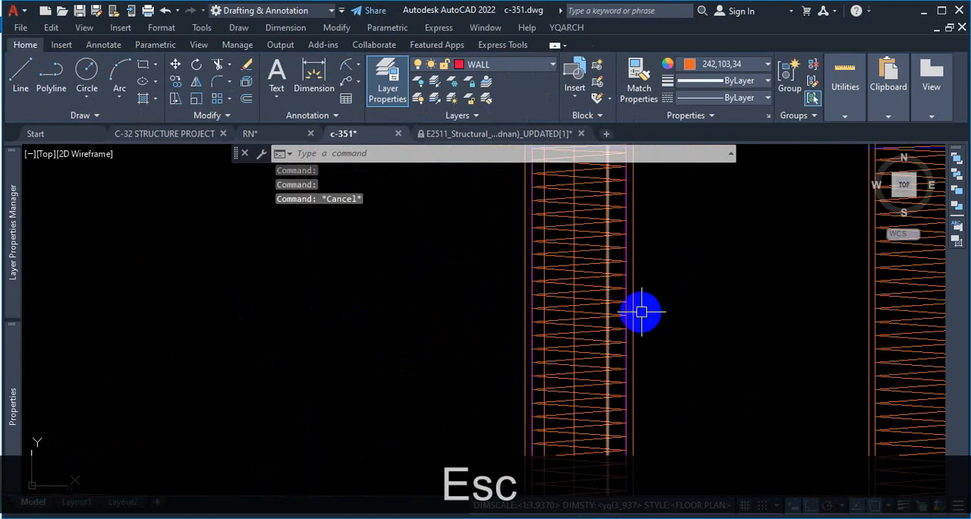
{"action": "scroll", "coordinate": [683, 311], "scroll_direction": "up", "scroll_amount": 2}
{"action": "key", "text": "ctrl+1"}
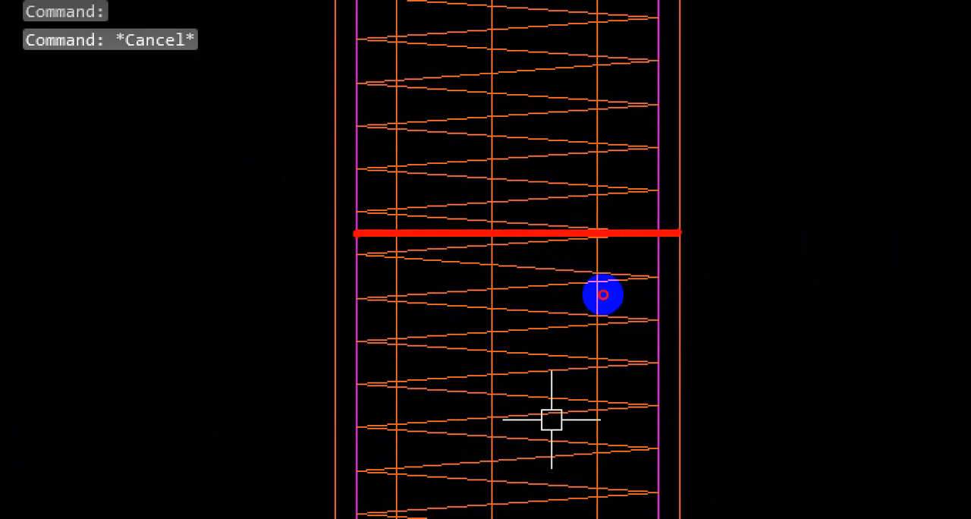
{"action": "mouse_move", "coordinate": [604, 295]}
{"action": "left_mouse_down"}
{"action": "mouse_move", "coordinate": [521, 318]}
{"action": "mouse_move", "coordinate": [410, 320]}
{"action": "left_mouse_up"}
{"action": "key", "text": "Escape"}
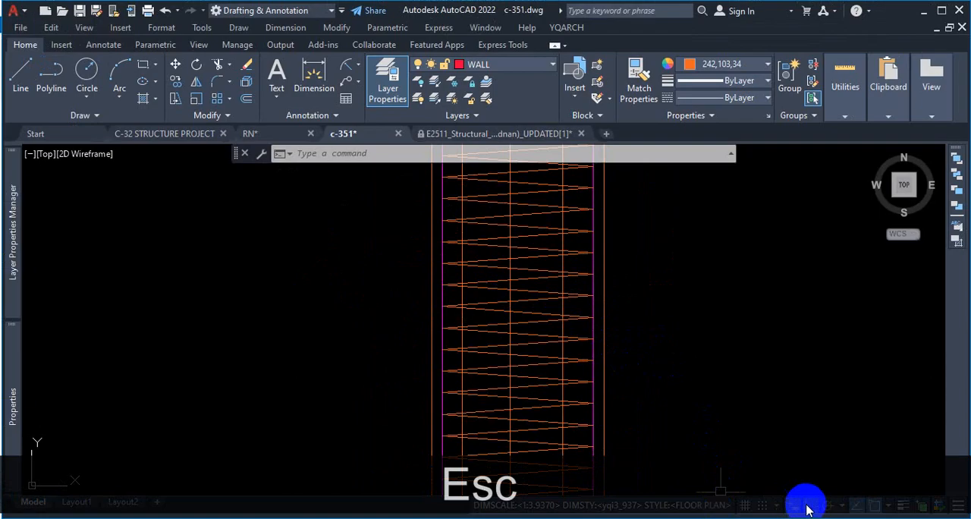
Step: Check that Nearest is among the active object snap modes
{"action": "left_click", "coordinate": [888, 506]}
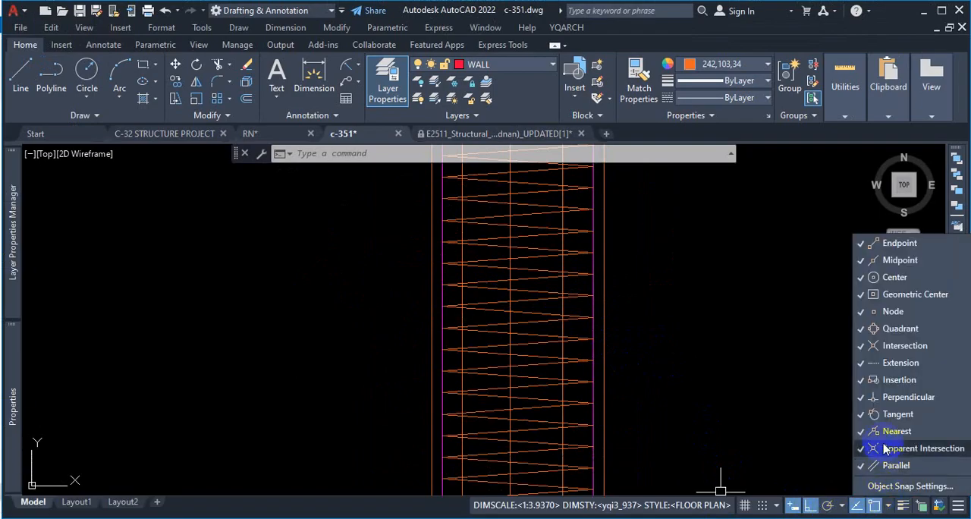
{"action": "left_click", "coordinate": [721, 366]}
{"action": "scroll", "coordinate": [572, 354], "scroll_direction": "down", "scroll_amount": 5}
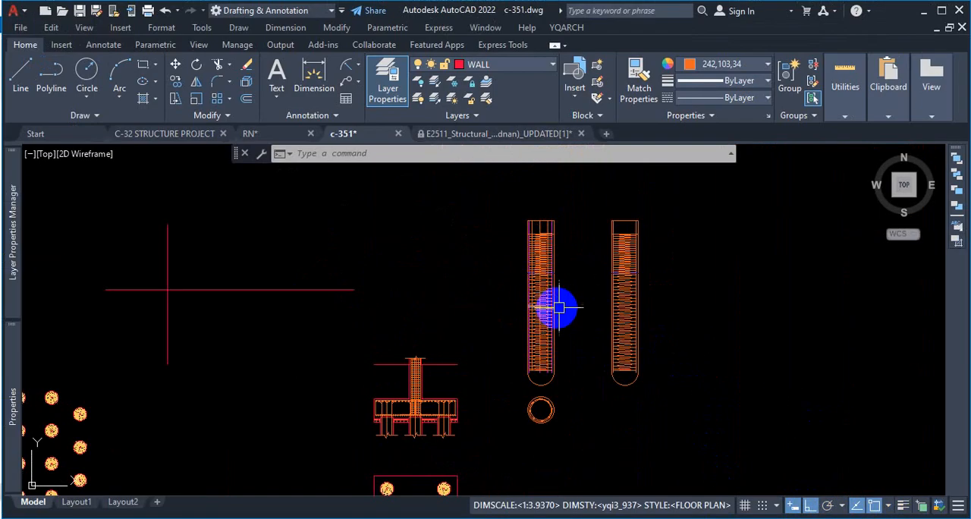
{"action": "scroll", "coordinate": [559, 305], "scroll_direction": "up", "scroll_amount": 6}
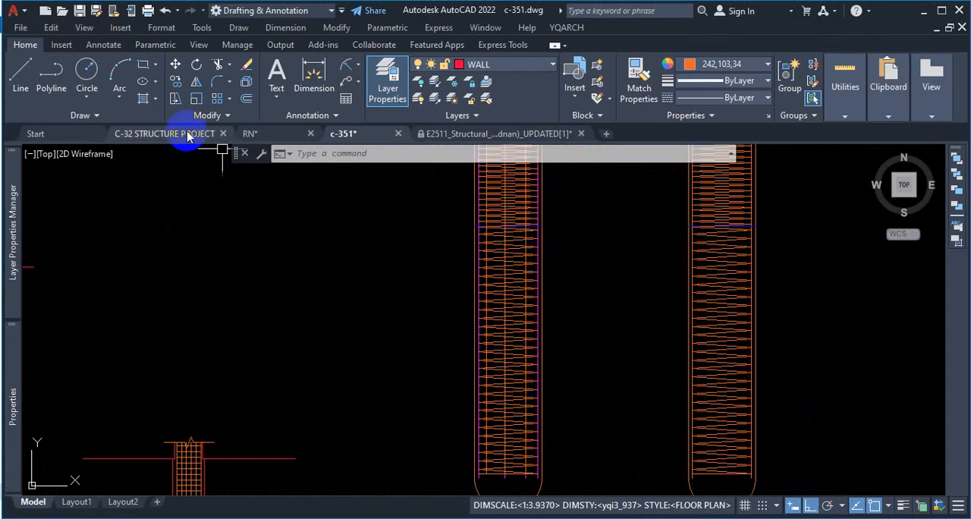
Step: Draw a 3" high rectangle across the first pile's spiral, starting from a point on the pile's left outer edge
{"action": "left_click", "coordinate": [145, 66]}
{"action": "scroll", "coordinate": [477, 341], "scroll_direction": "up", "scroll_amount": 4}
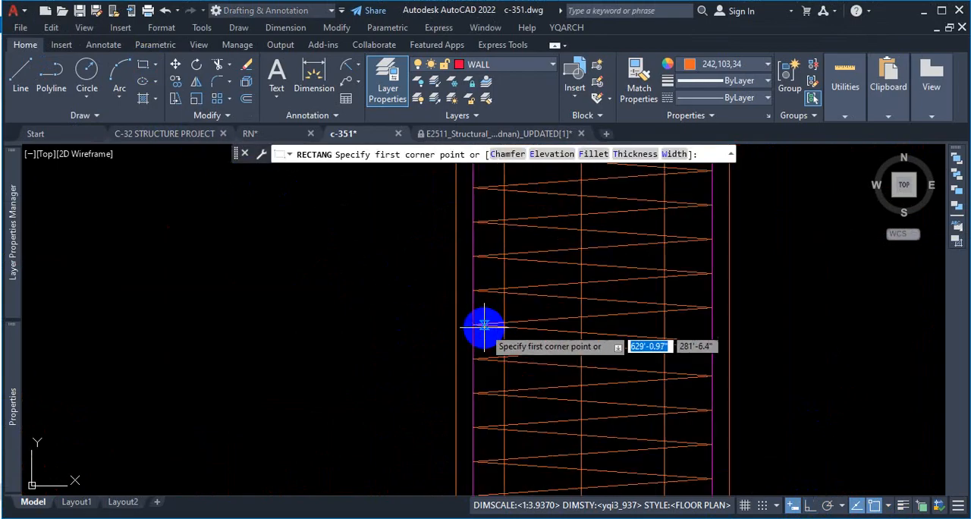
{"action": "left_click", "coordinate": [455, 273]}
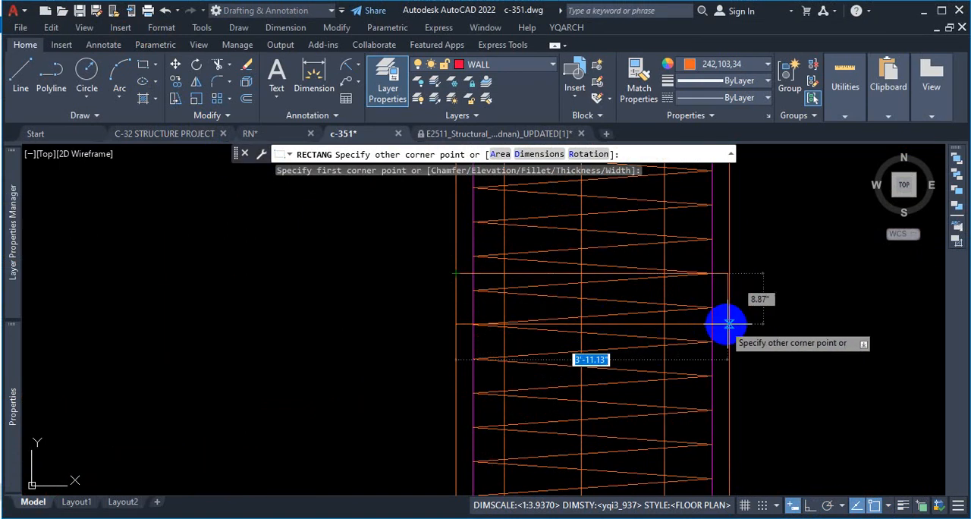
{"action": "scroll", "coordinate": [730, 294], "scroll_direction": "up", "scroll_amount": 2}
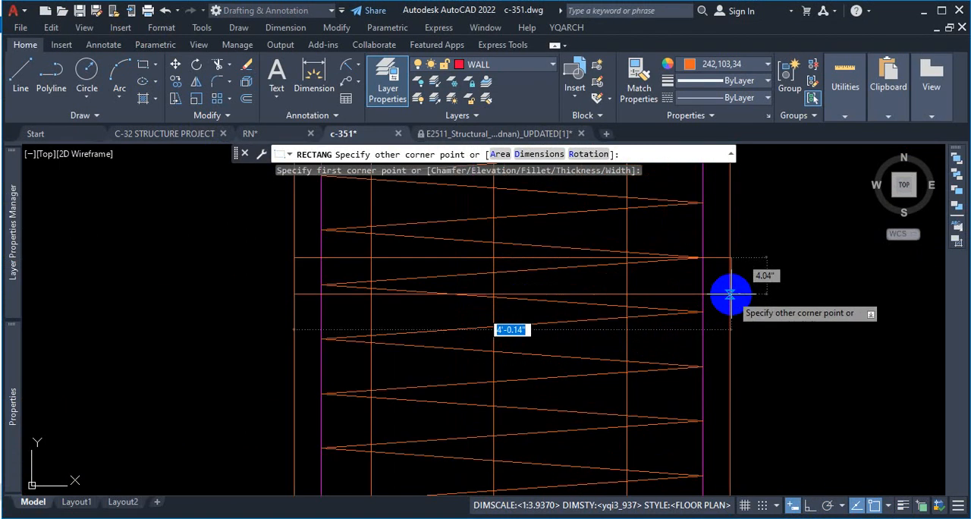
{"action": "scroll", "coordinate": [730, 294], "scroll_direction": "up", "scroll_amount": 2}
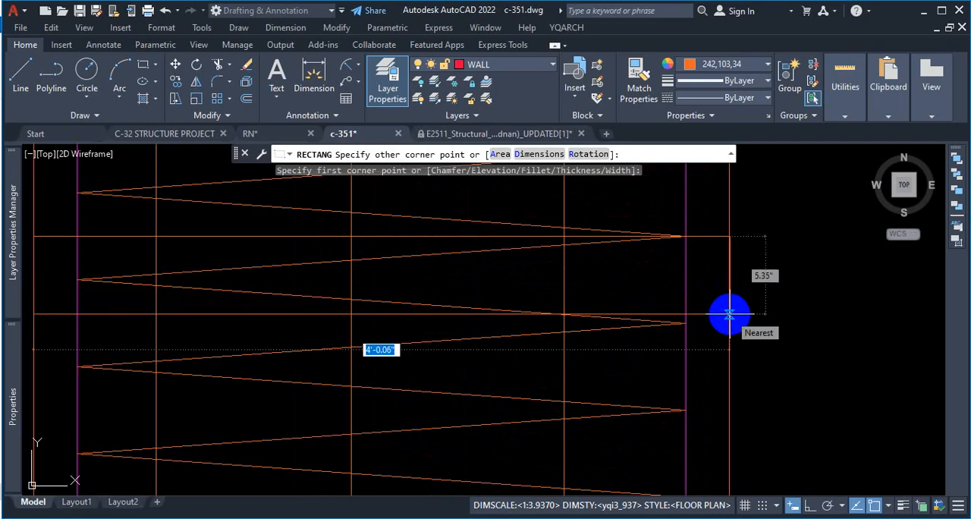
{"action": "scroll", "coordinate": [730, 313], "scroll_direction": "down", "scroll_amount": 2}
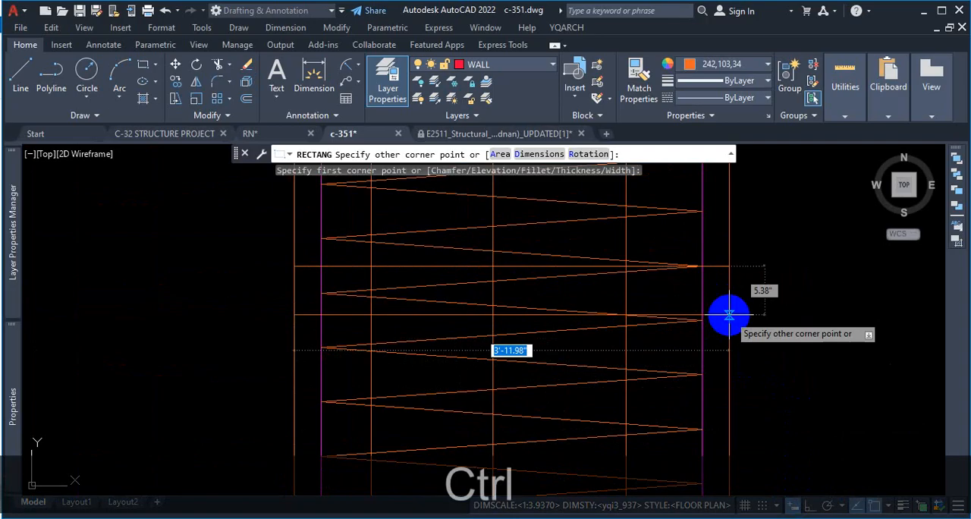
{"action": "key", "text": "ctrl+1"}
{"action": "left_click", "coordinate": [730, 314]}
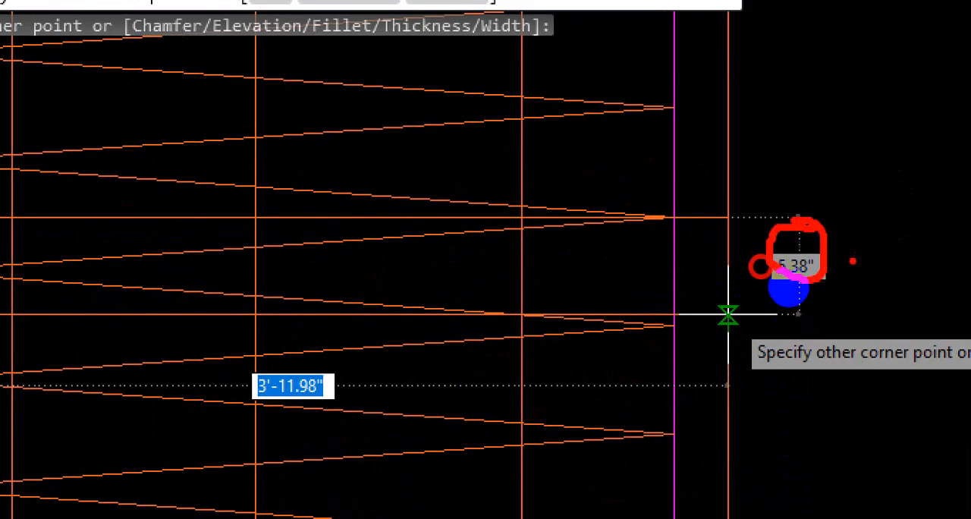
{"action": "left_click_drag", "start_coordinate": [313, 390], "coordinate": [671, 432]}
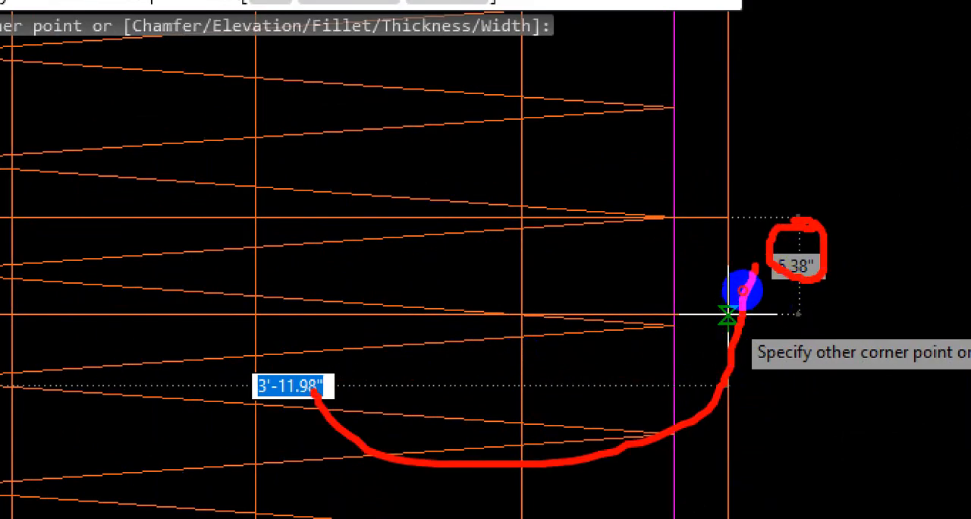
{"action": "key", "text": "Escape"}
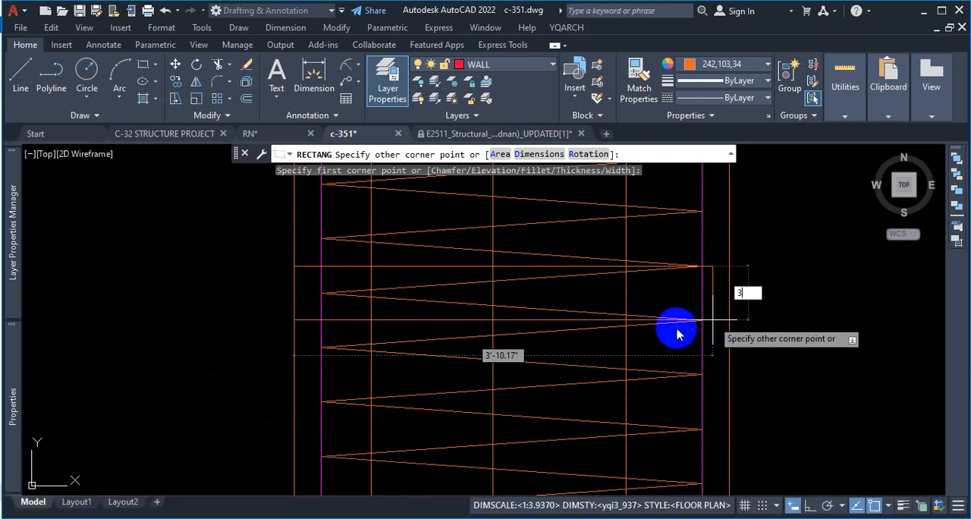
{"action": "key", "text": "Return"}
{"action": "left_click", "coordinate": [685, 297]}
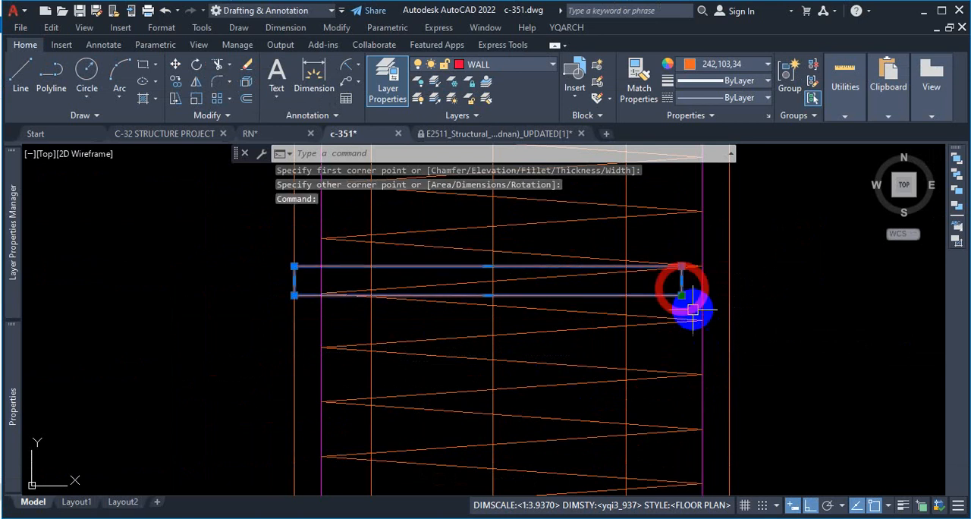
{"action": "left_click", "coordinate": [681, 295]}
{"action": "key", "text": "Escape"}
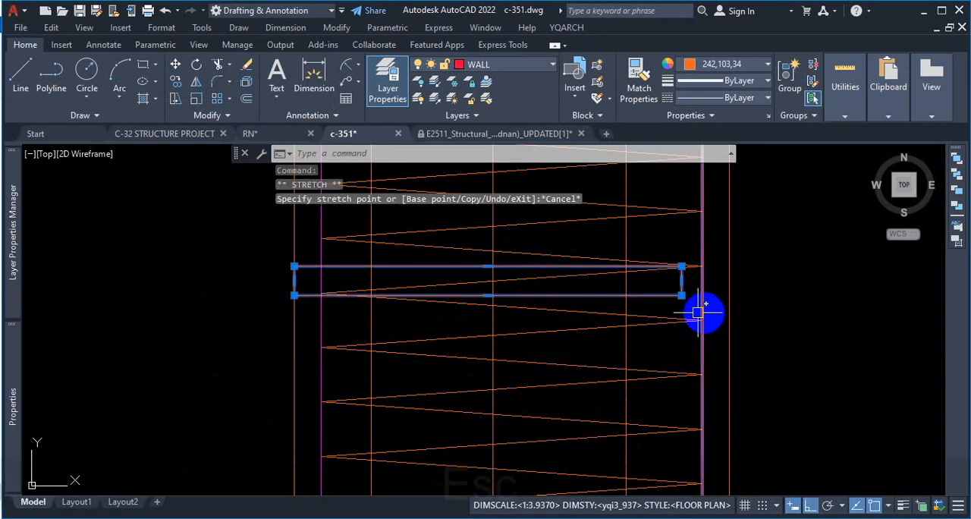
Step: Stretch the rectangle's short right side to the pile's right outer edge so it spans the full pile width
{"action": "left_click", "coordinate": [681, 281]}
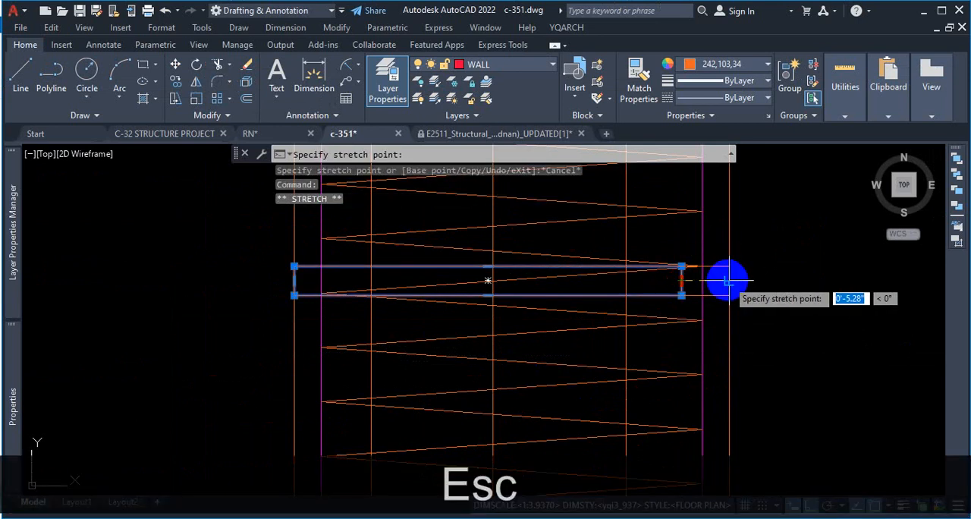
{"action": "left_click", "coordinate": [727, 282]}
{"action": "key", "text": "Escape"}
Step: Trim the lines inside the rectangle with EXTRIM, using it as cutting edge, and erase the leftover spiral line within it
{"action": "left_click", "coordinate": [718, 267]}
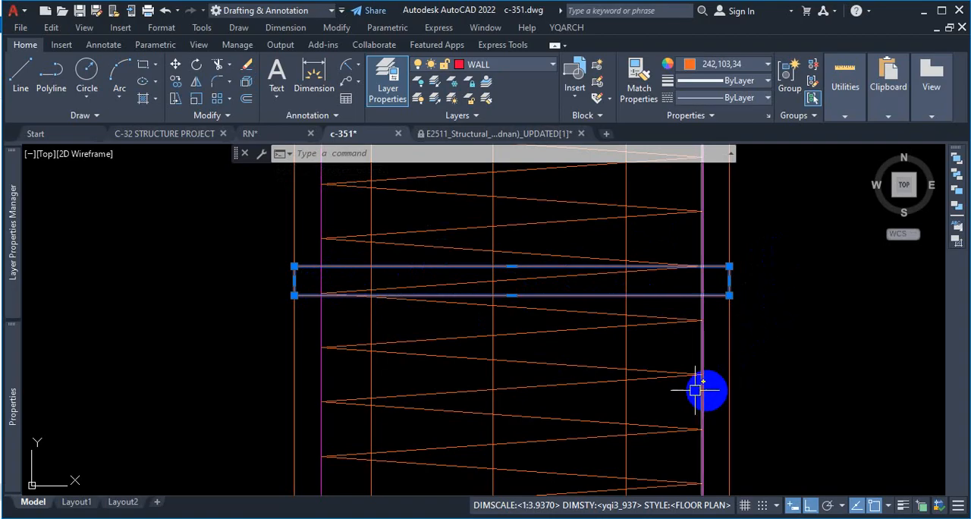
{"action": "type", "text": "EXTR"}
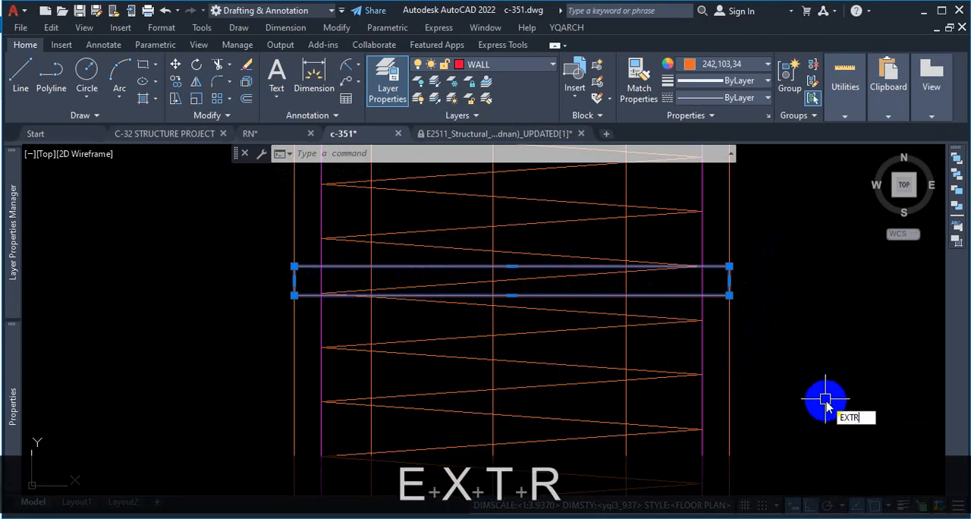
{"action": "left_click", "coordinate": [846, 432]}
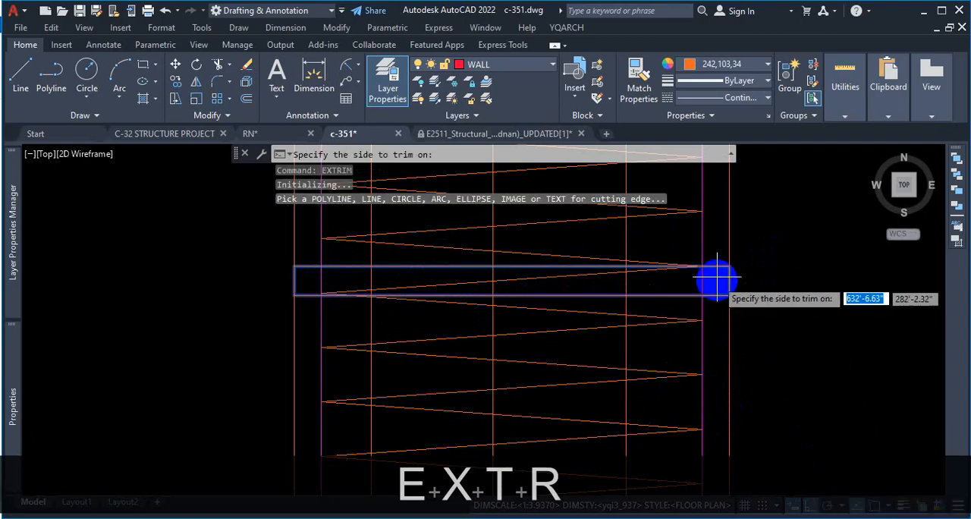
{"action": "scroll", "coordinate": [713, 281], "scroll_direction": "up", "scroll_amount": 2}
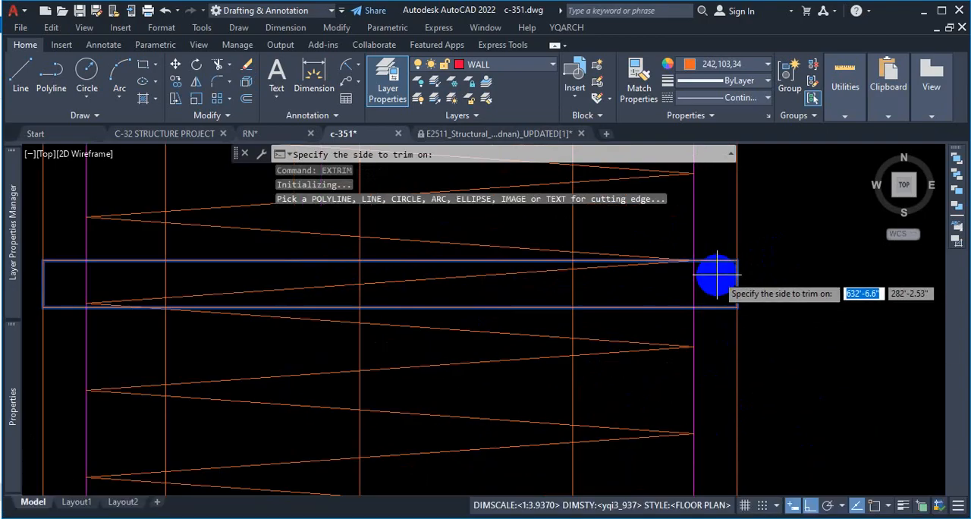
{"action": "left_click", "coordinate": [638, 283]}
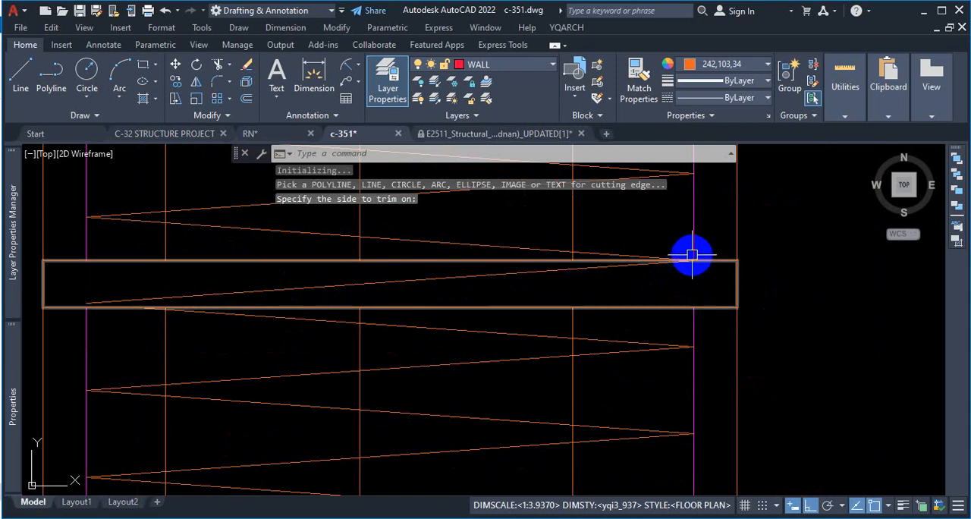
{"action": "left_click", "coordinate": [497, 275]}
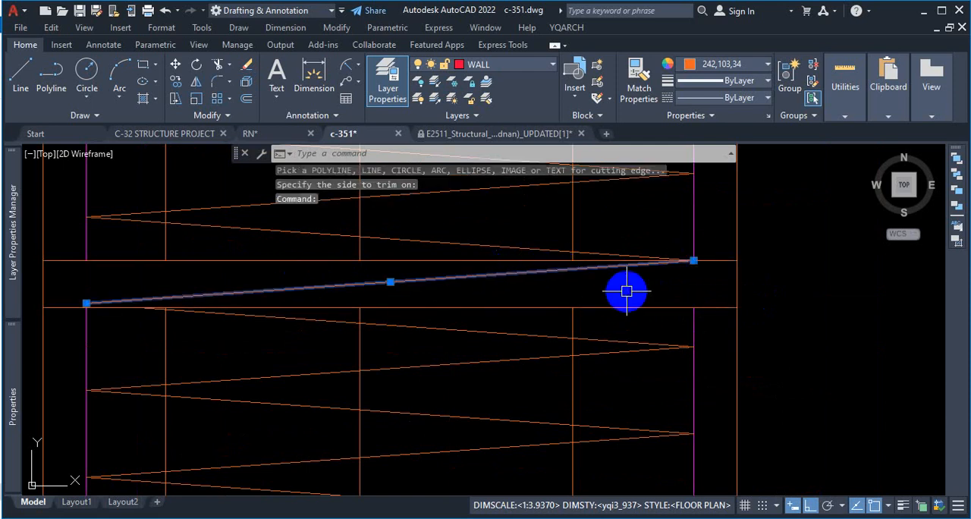
{"action": "key", "text": "Delete"}
Step: Try to erase the cutting rectangle from the gap in the pile
{"action": "left_click", "coordinate": [729, 261]}
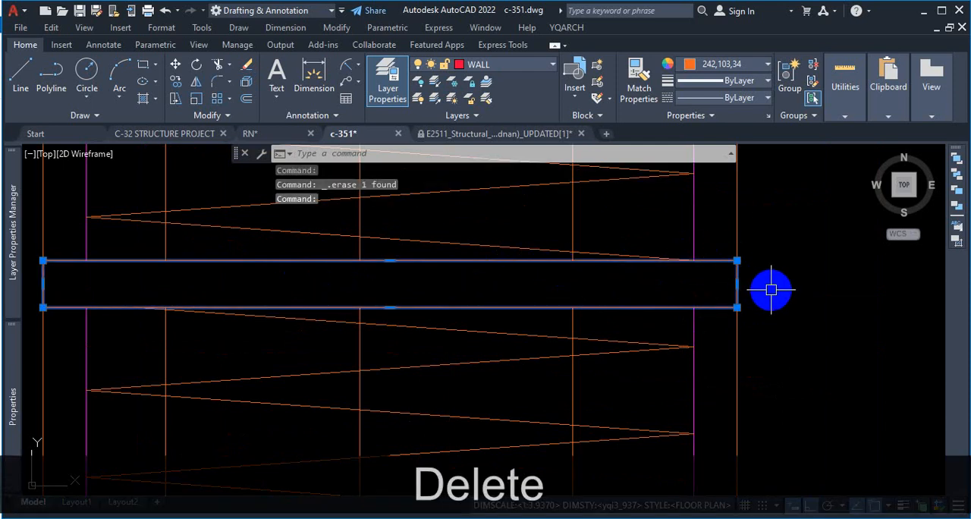
{"action": "key", "text": "Delete"}
{"action": "scroll", "coordinate": [770, 287], "scroll_direction": "down", "scroll_amount": 2}
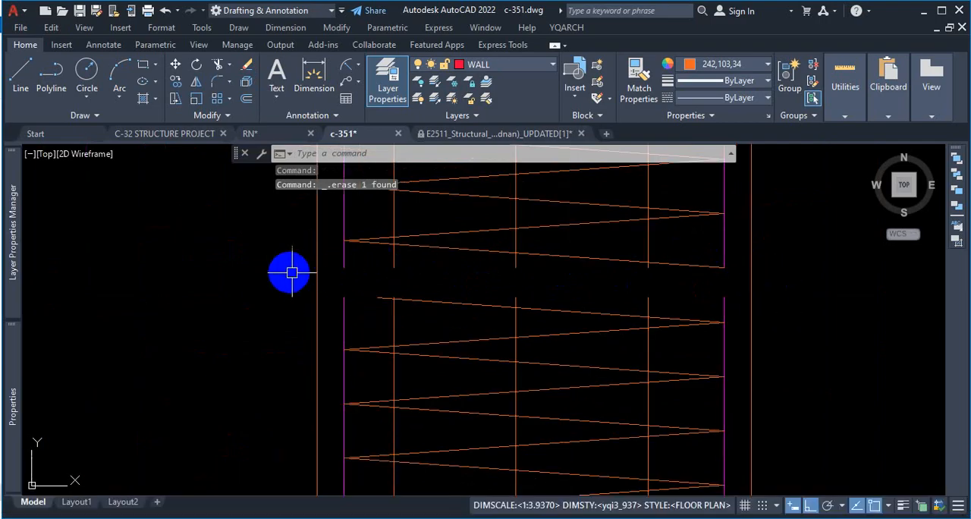
{"action": "key", "text": "ctrl+z"}
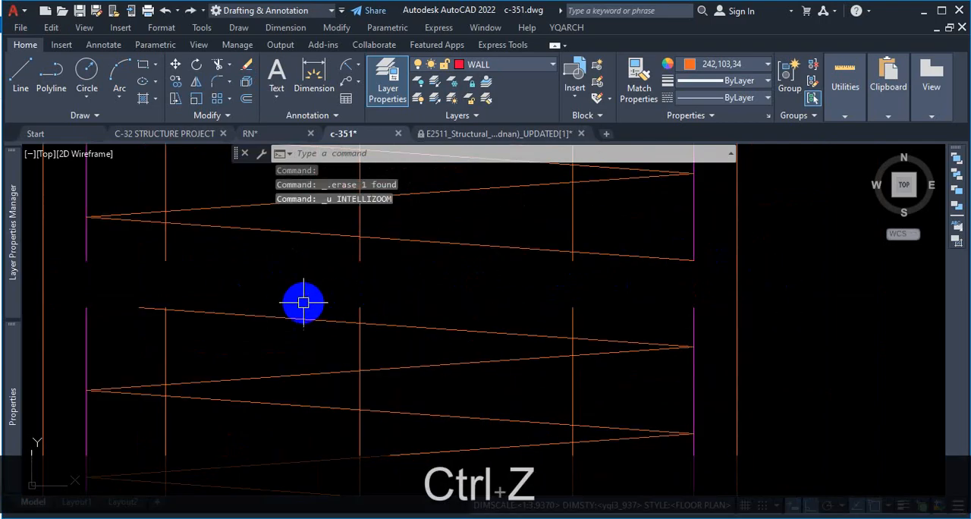
{"action": "key", "text": "ctrl+z"}
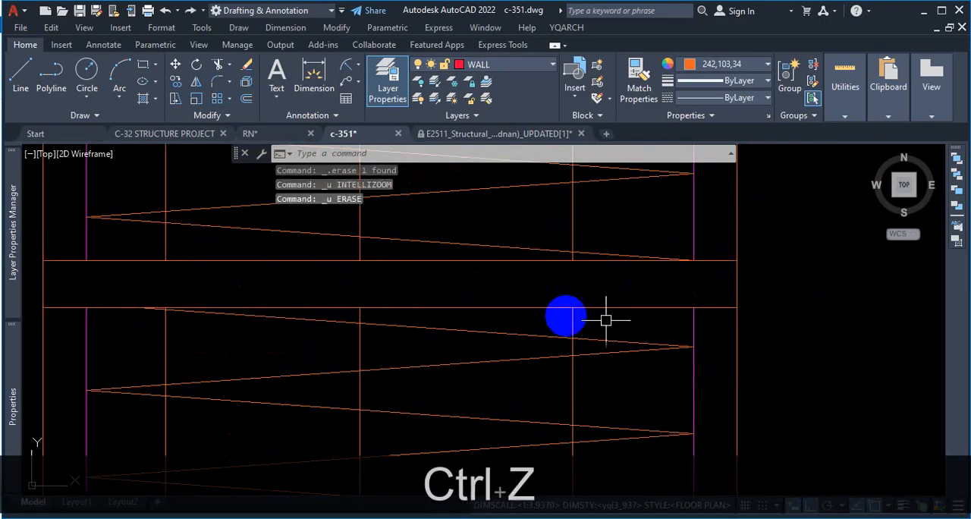
Step: Stretch both short ends of the rectangle outward past the pile's left and right outer edges
{"action": "left_click", "coordinate": [737, 282]}
{"action": "left_click", "coordinate": [735, 283]}
{"action": "middle_click_drag", "start_coordinate": [38, 283], "coordinate": [518, 281]}
{"action": "left_click", "coordinate": [503, 288]}
{"action": "key", "text": "Escape"}
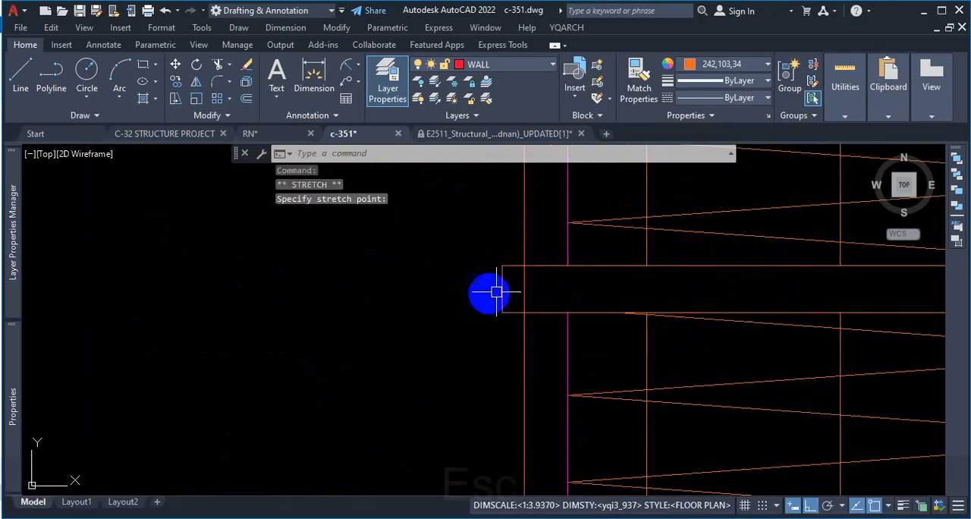
Step: Trim the pile's left and right outer edge lines between the rectangle's long sides
{"action": "scroll", "coordinate": [471, 299], "scroll_direction": "down", "scroll_amount": 2}
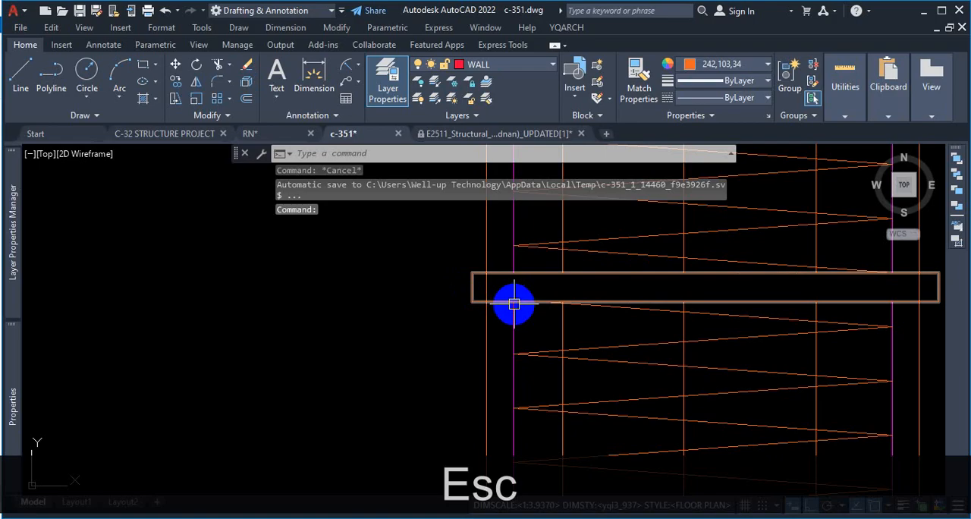
{"action": "type", "text": "tr"}
{"action": "key", "text": "Return"}
{"action": "left_click", "coordinate": [487, 284]}
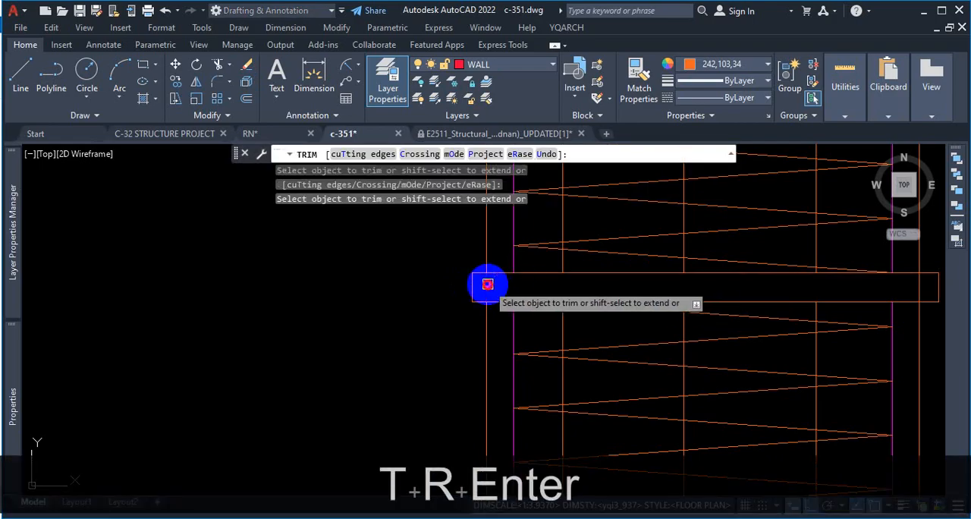
{"action": "scroll", "coordinate": [484, 284], "scroll_direction": "down", "scroll_amount": 2}
{"action": "scroll", "coordinate": [721, 284], "scroll_direction": "up", "scroll_amount": 4}
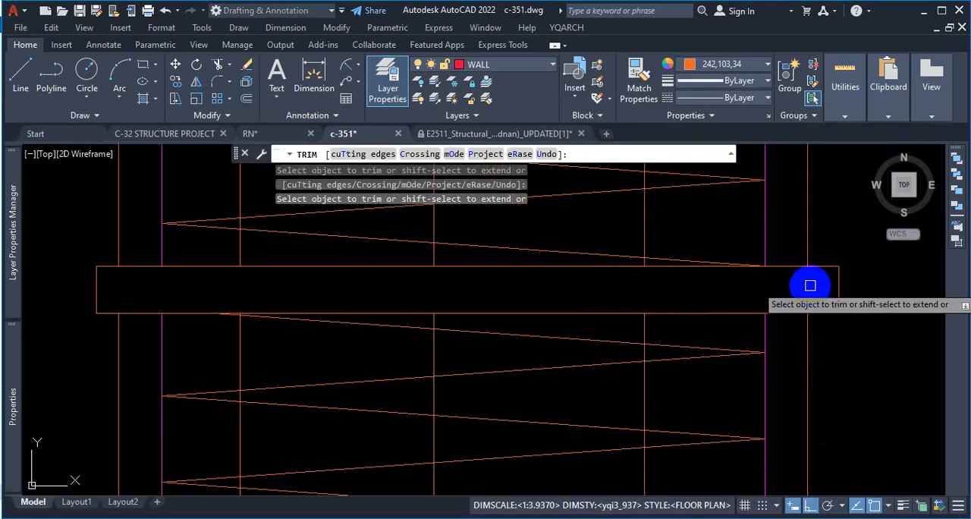
{"action": "key", "text": "Escape"}
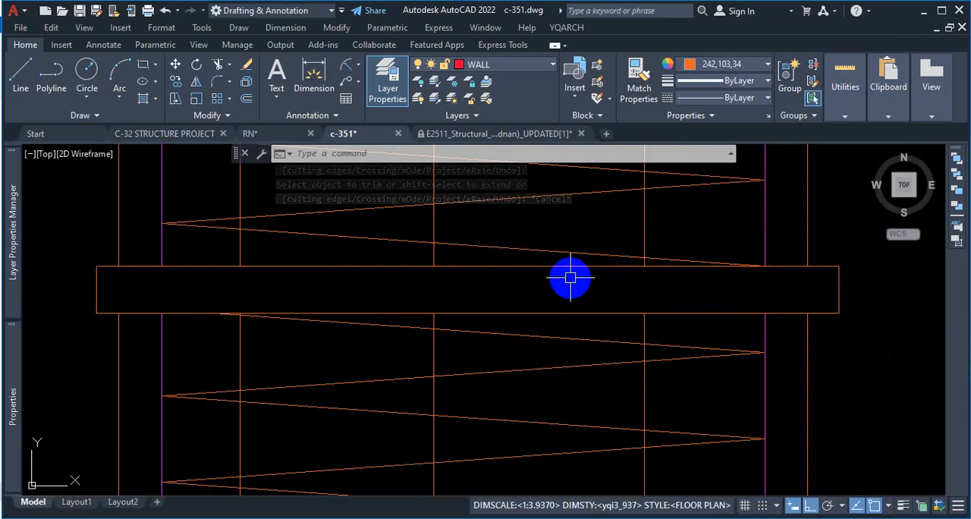
{"action": "key", "text": "Escape"}
Step: Erase the cutting rectangle, leaving an open gap across the pile
{"action": "left_click", "coordinate": [833, 267]}
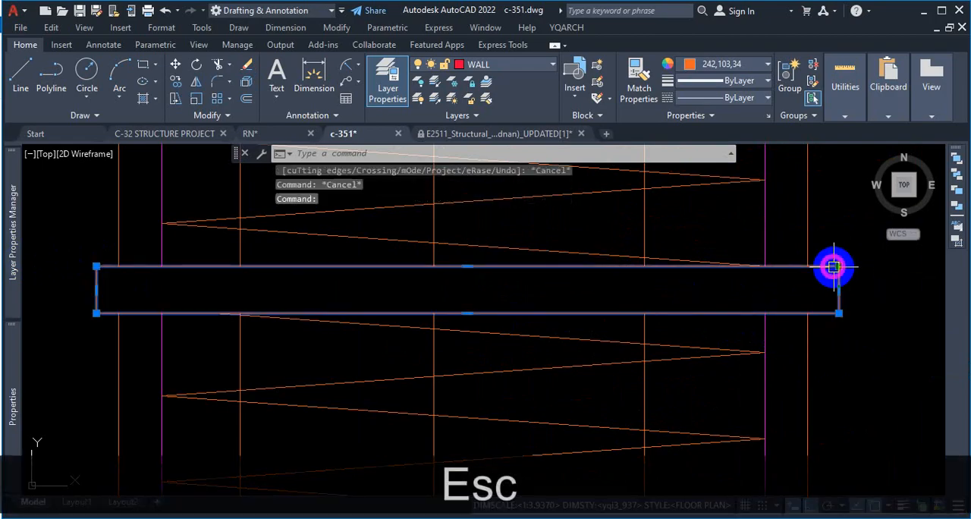
{"action": "key", "text": "Delete"}
{"action": "scroll", "coordinate": [732, 297], "scroll_direction": "down", "scroll_amount": 2}
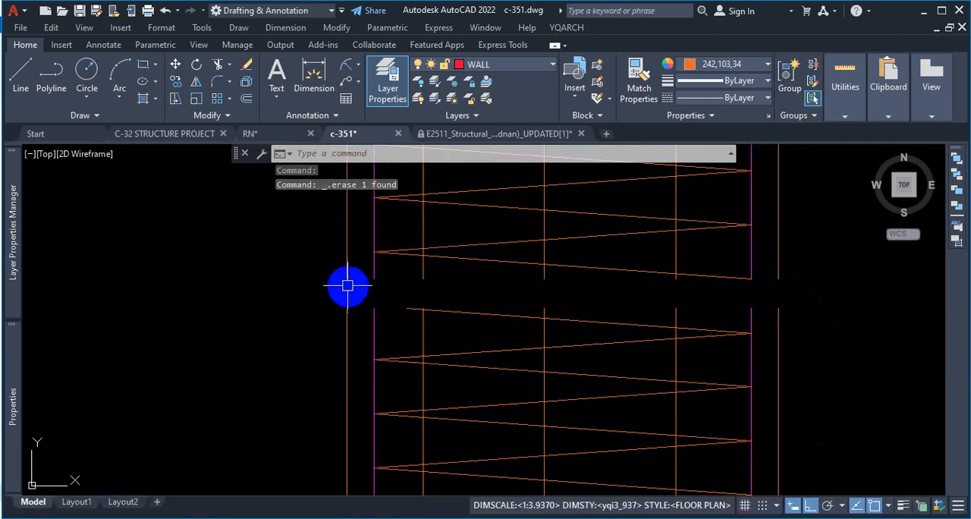
{"action": "scroll", "coordinate": [698, 305], "scroll_direction": "down", "scroll_amount": 6}
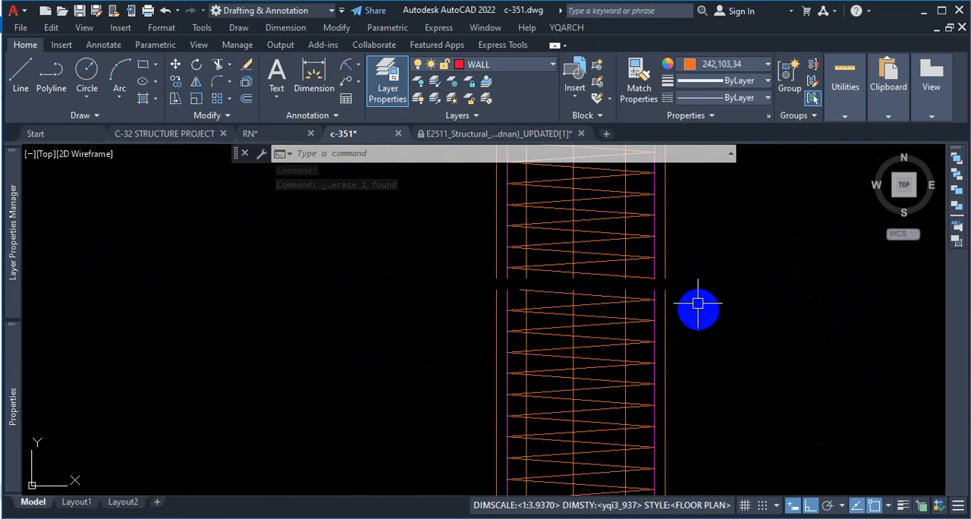
{"action": "scroll", "coordinate": [679, 277], "scroll_direction": "up", "scroll_amount": 6}
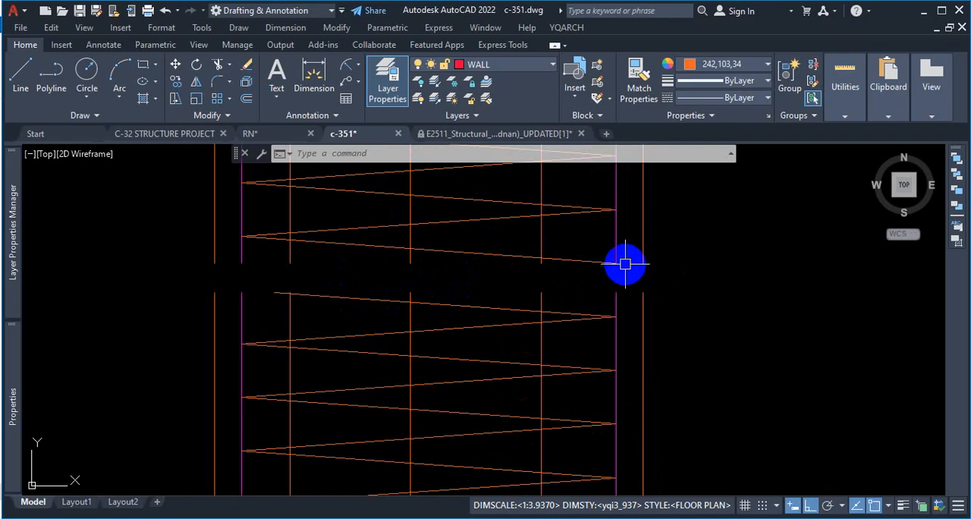
Step: Try a break line with its symbol at the midpoint between the pile's outer edges along the gap's upper side
{"action": "left_click", "coordinate": [503, 46]}
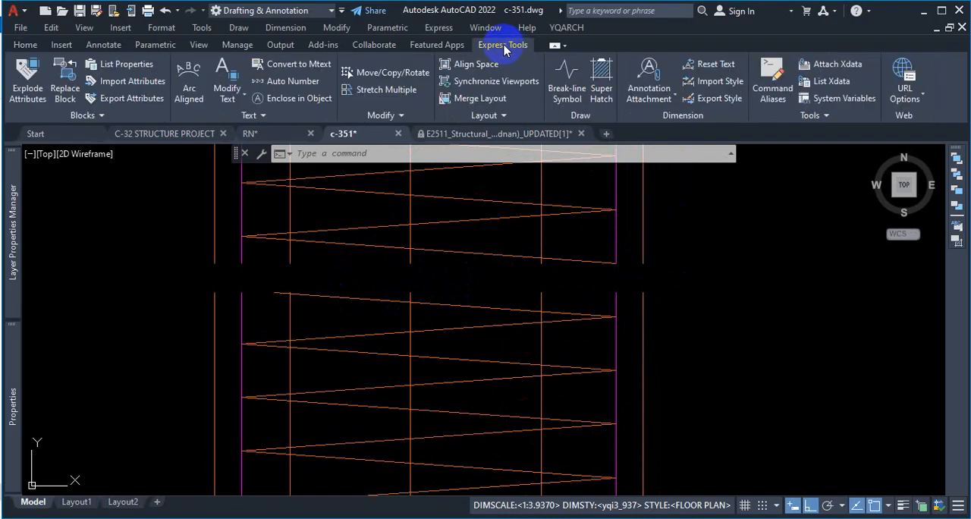
{"action": "left_click", "coordinate": [568, 92]}
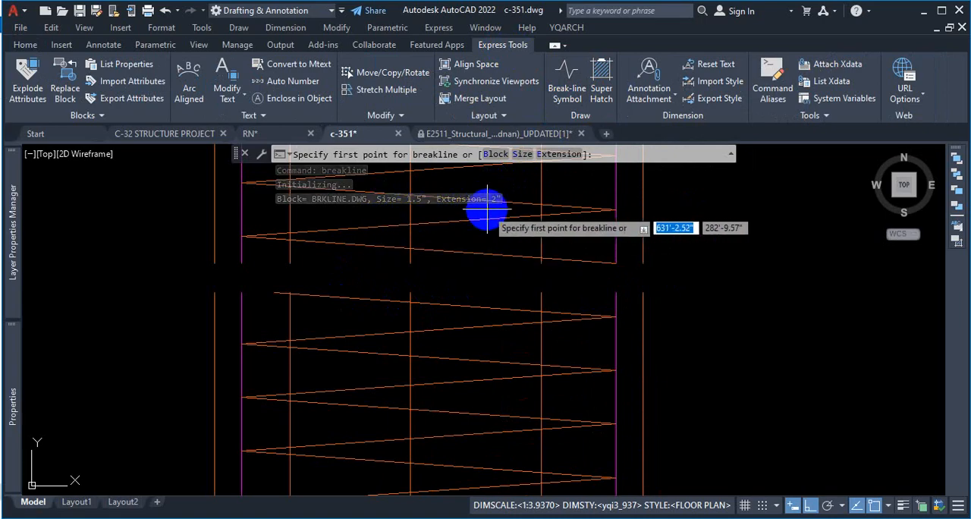
{"action": "left_click", "coordinate": [215, 263]}
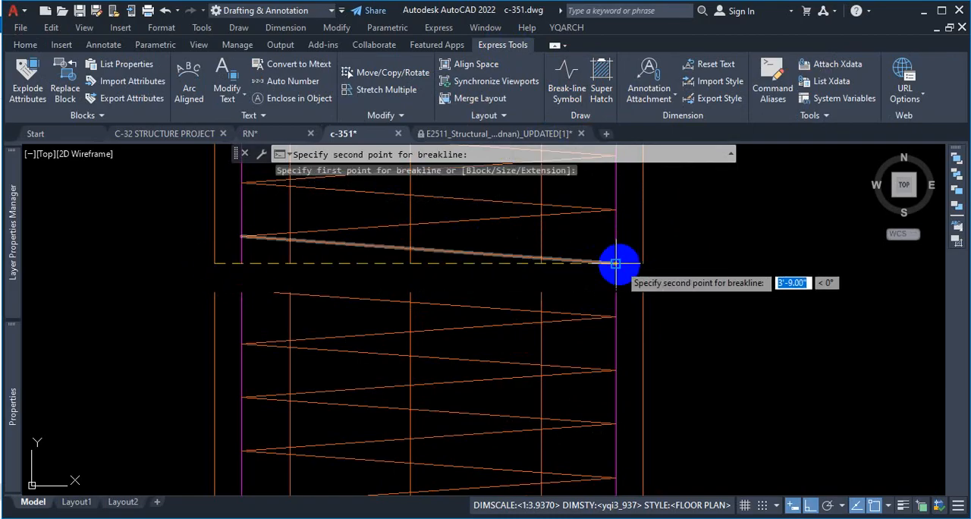
{"action": "left_click", "coordinate": [643, 263]}
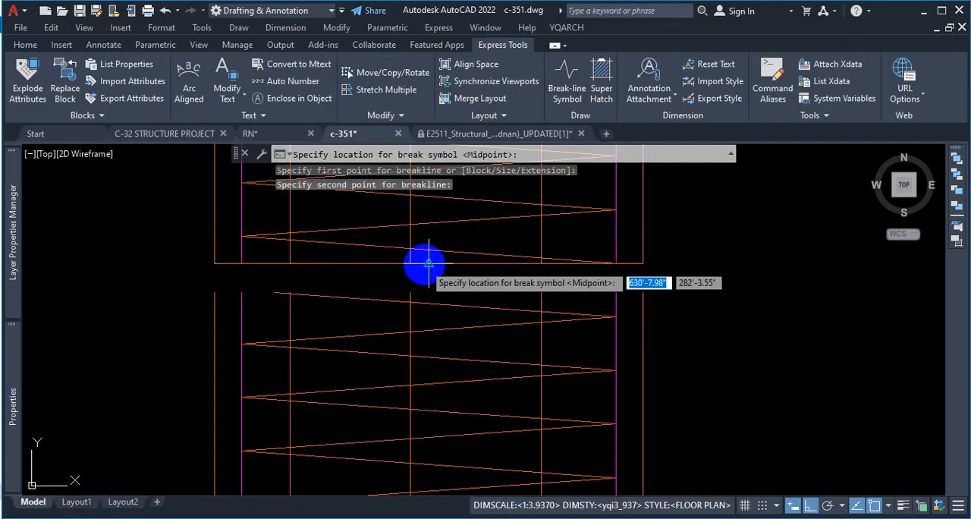
{"action": "left_click", "coordinate": [425, 264]}
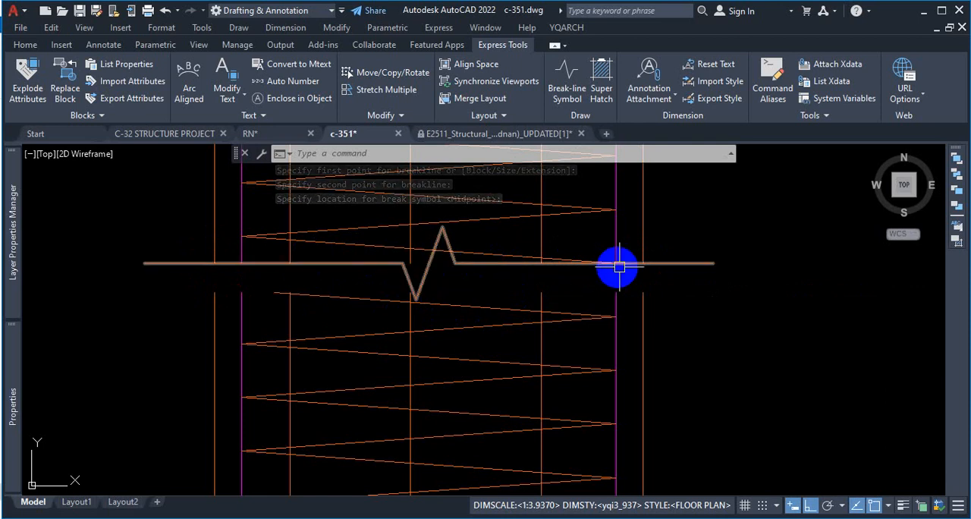
{"action": "left_click", "coordinate": [462, 267]}
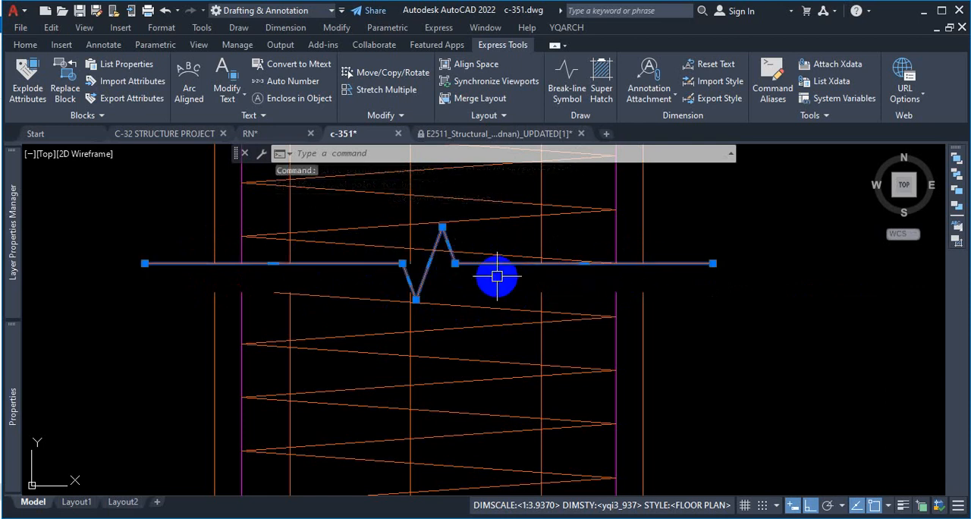
{"action": "key", "text": "Delete"}
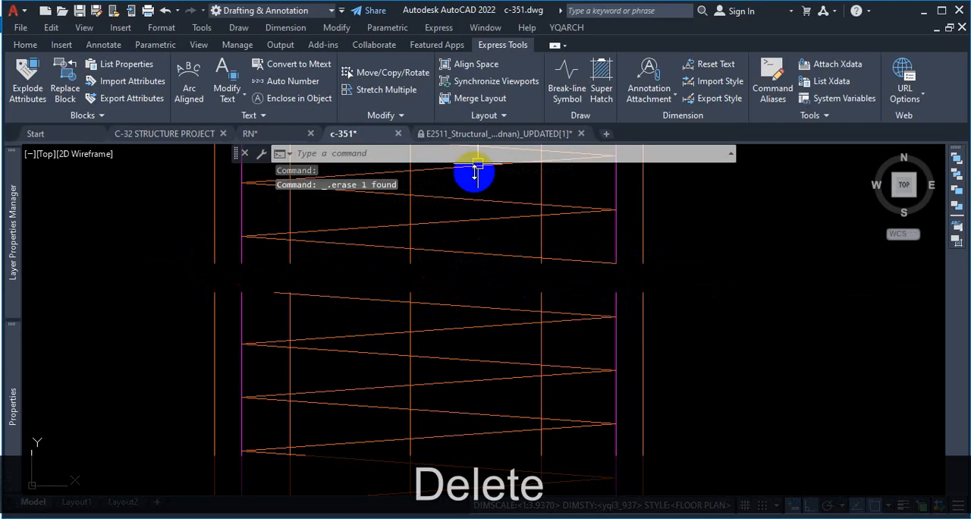
Step: Draw a break line with symbol size 0.75" between the pile's outer edges along the gap's upper side, placing the symbol at midpoint
{"action": "left_click", "coordinate": [566, 76]}
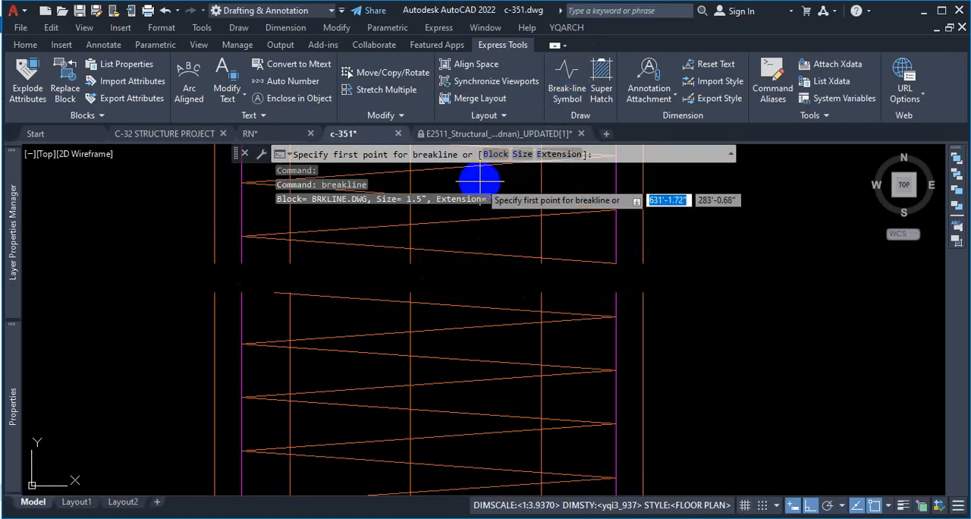
{"action": "left_click", "coordinate": [524, 156]}
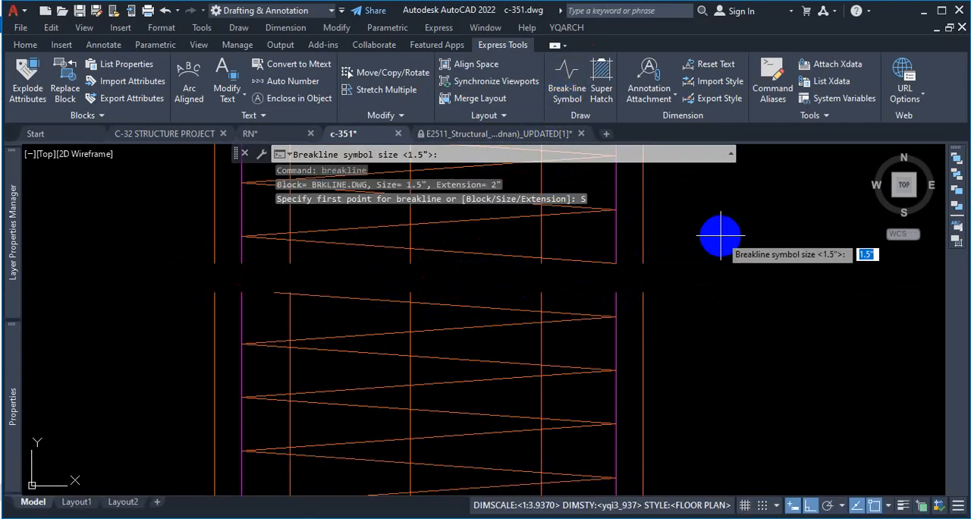
{"action": "type", "text": ".75"}
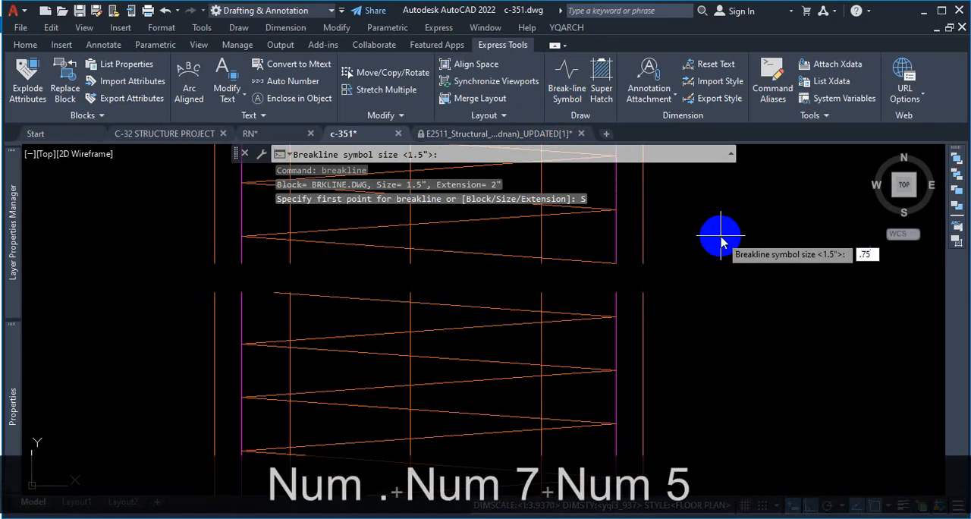
{"action": "key", "text": "Return"}
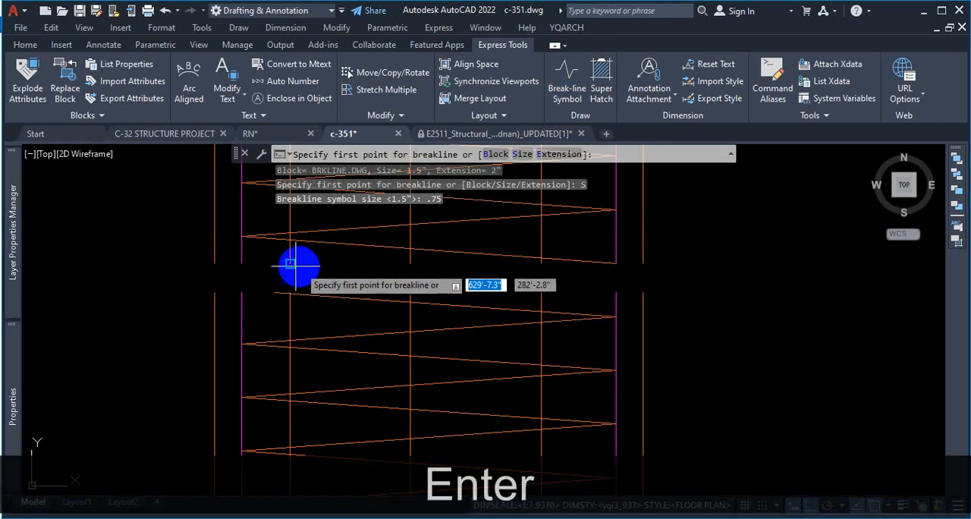
{"action": "left_click", "coordinate": [214, 263]}
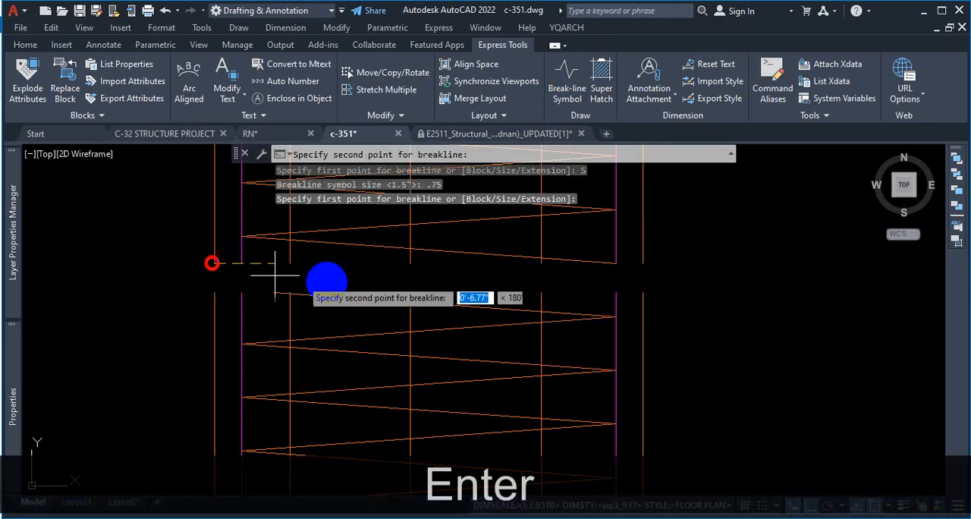
{"action": "left_click", "coordinate": [643, 263]}
{"action": "left_click", "coordinate": [480, 272]}
Step: Draw a second break line between the pile's outer edges along the gap's lower side, placing its symbol at the midpoint
{"action": "scroll", "coordinate": [678, 260], "scroll_direction": "down", "scroll_amount": 2}
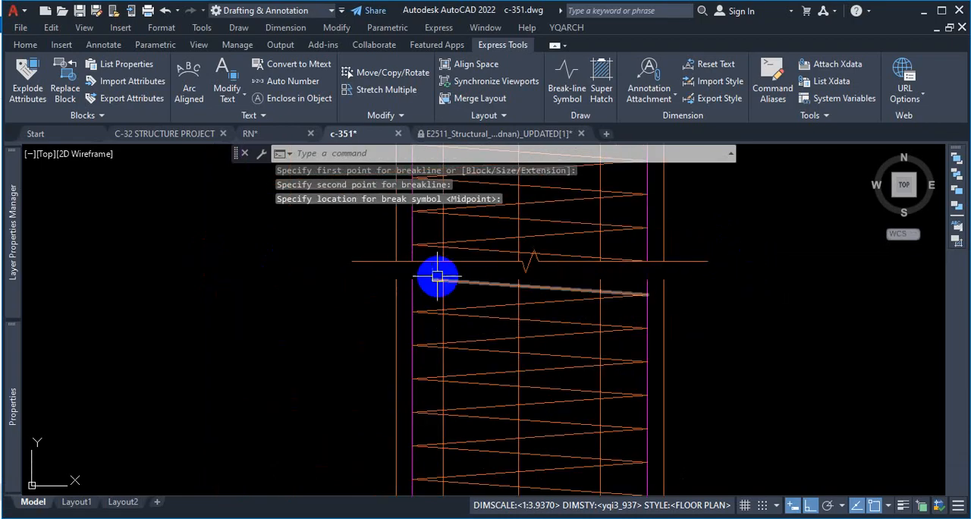
{"action": "key", "text": "space"}
{"action": "left_click", "coordinate": [396, 281]}
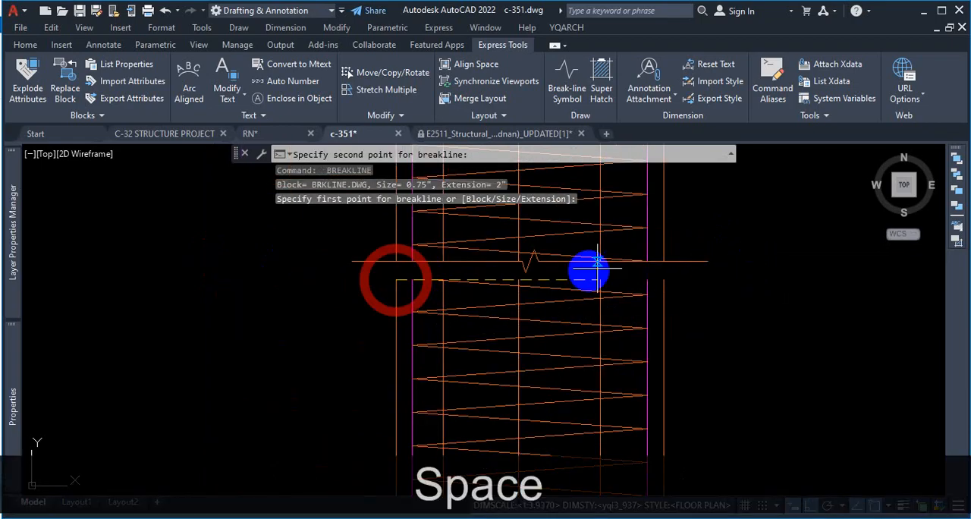
{"action": "left_click", "coordinate": [664, 280]}
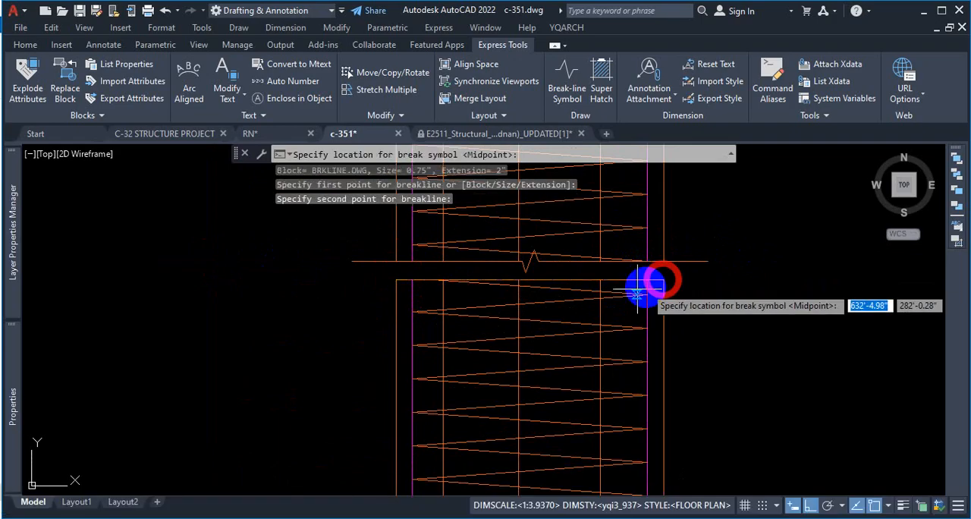
{"action": "left_click", "coordinate": [534, 280]}
{"action": "key", "text": "Escape"}
{"action": "scroll", "coordinate": [698, 257], "scroll_direction": "down", "scroll_amount": 5}
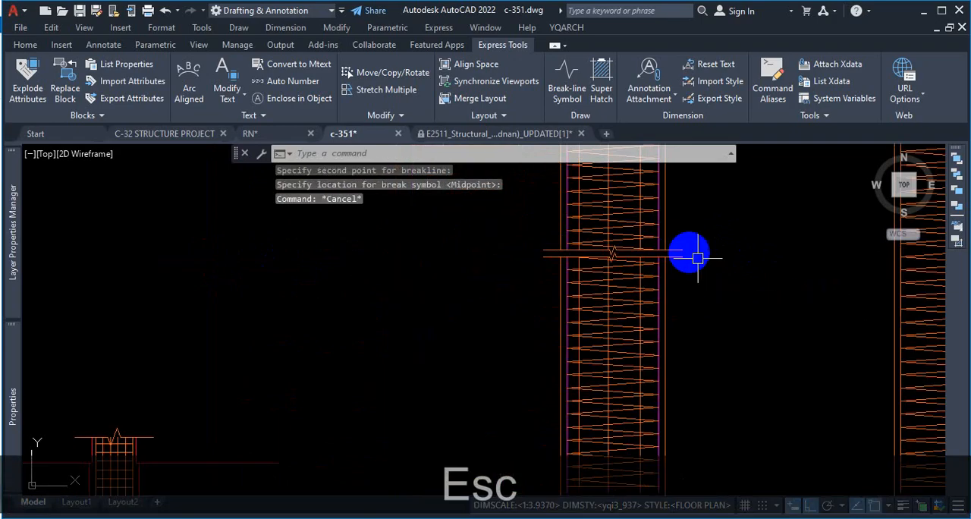
{"action": "scroll", "coordinate": [691, 246], "scroll_direction": "up", "scroll_amount": 3}
{"action": "scroll", "coordinate": [658, 242], "scroll_direction": "up", "scroll_amount": 2}
{"action": "left_click", "coordinate": [660, 240]}
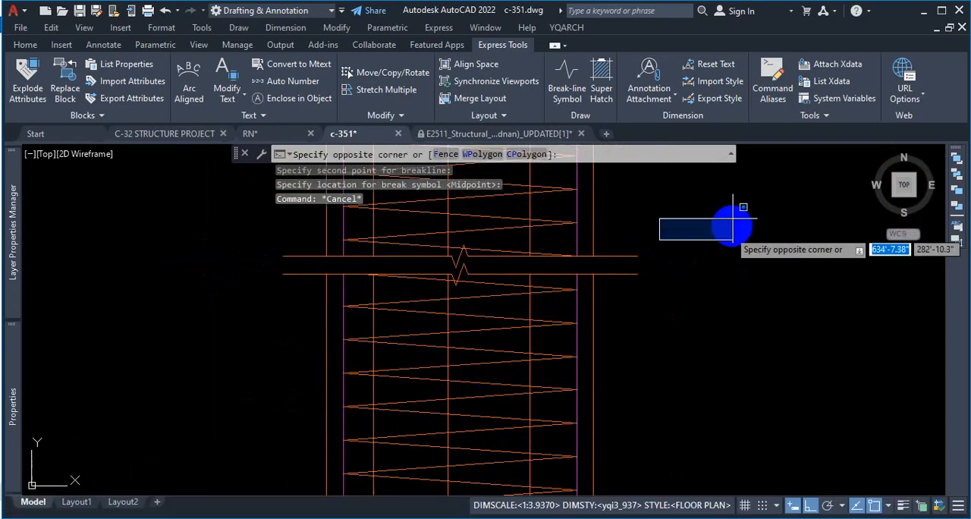
{"action": "left_click", "coordinate": [702, 304]}
Step: Switch to the browser and examine how the 10-storied building's reference PDF draws the pile break and spiral, returning to the c-351 drawing
{"action": "left_click", "coordinate": [583, 517]}
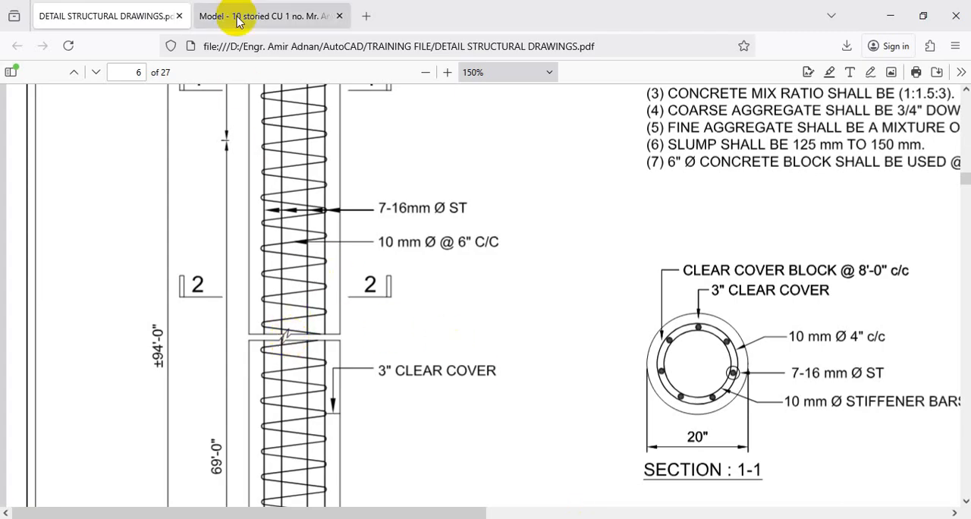
{"action": "left_click", "coordinate": [275, 16]}
{"action": "scroll", "coordinate": [455, 398], "scroll_direction": "down", "scroll_amount": 5}
{"action": "scroll", "coordinate": [474, 396], "scroll_direction": "down", "scroll_amount": 10}
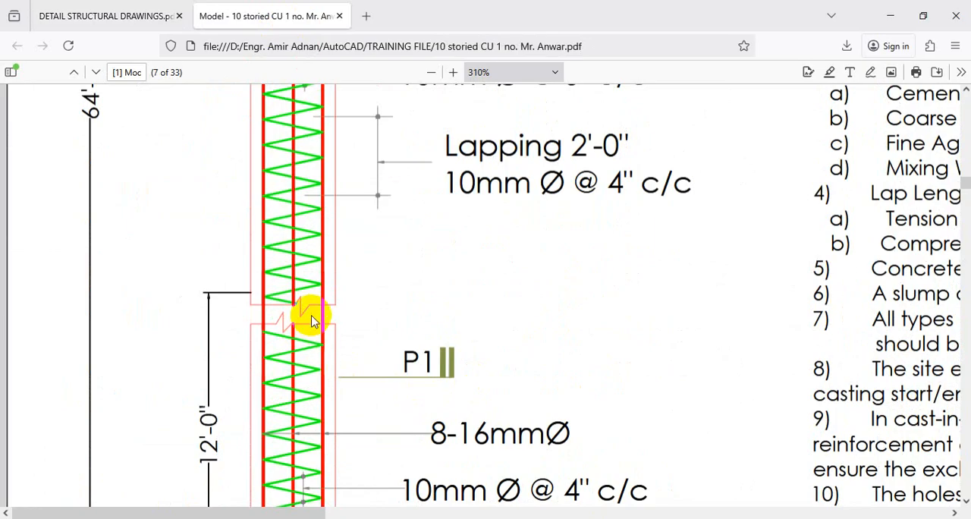
{"action": "key", "text": "ctrl+shift+1"}
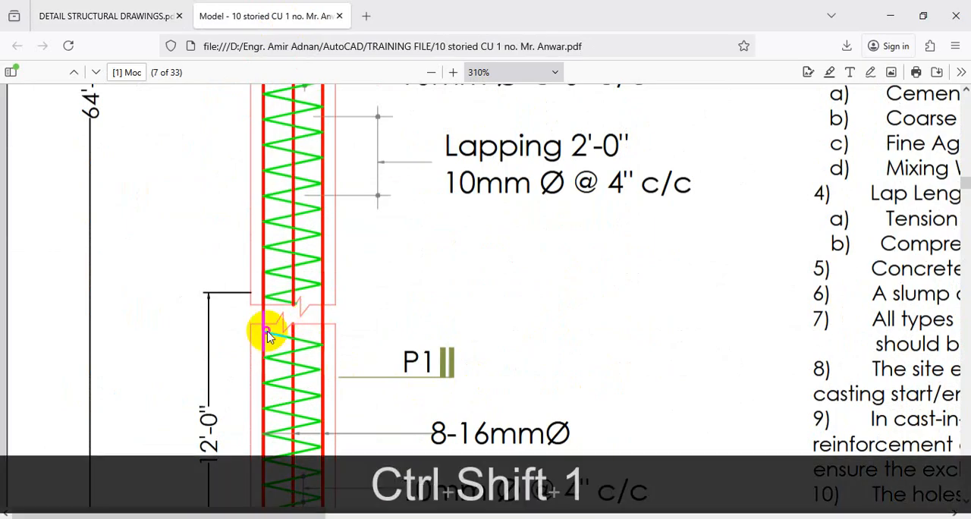
{"action": "key", "text": "Escape"}
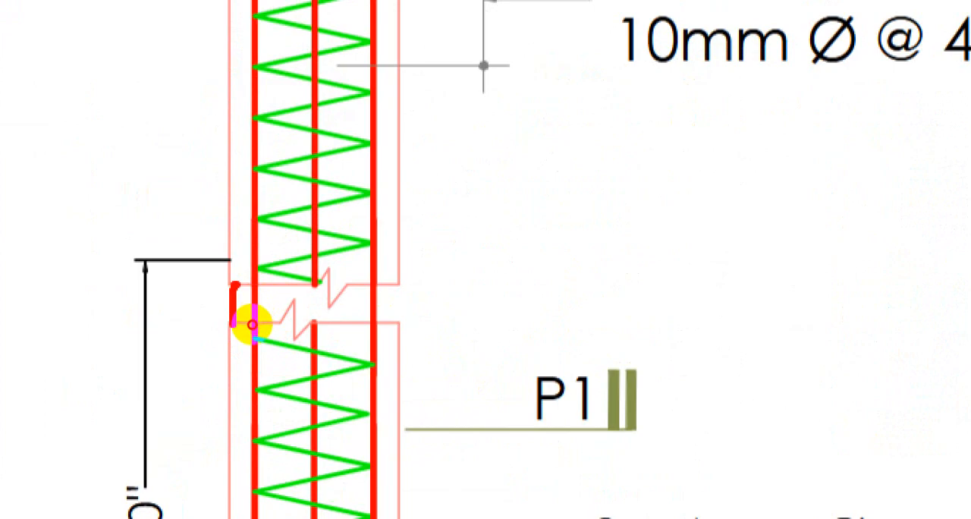
{"action": "mouse_move", "coordinate": [252, 324]}
{"action": "left_mouse_down"}
{"action": "mouse_move", "coordinate": [336, 318]}
{"action": "mouse_move", "coordinate": [253, 293]}
{"action": "left_mouse_up"}
{"action": "key", "text": "Escape"}
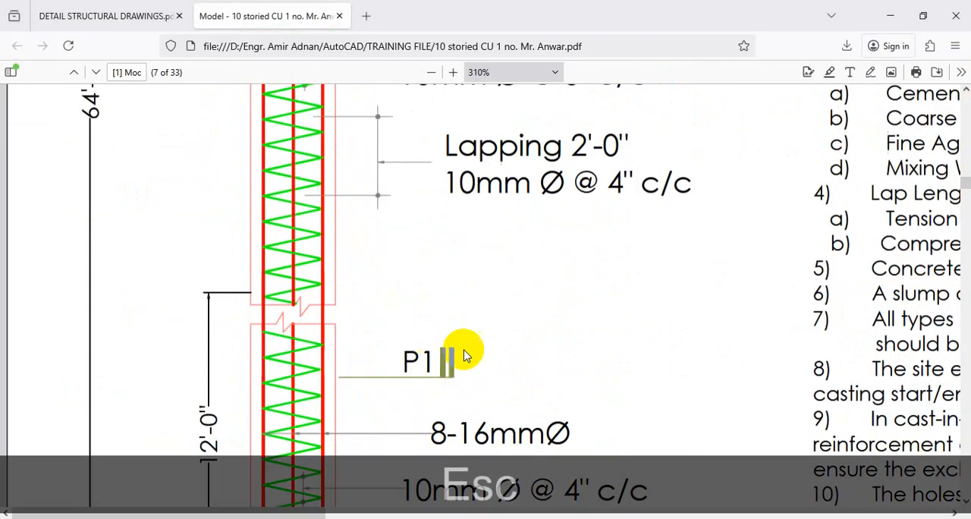
{"action": "scroll", "coordinate": [485, 357], "scroll_direction": "down", "scroll_amount": 5}
{"action": "scroll", "coordinate": [562, 373], "scroll_direction": "up", "scroll_amount": 10}
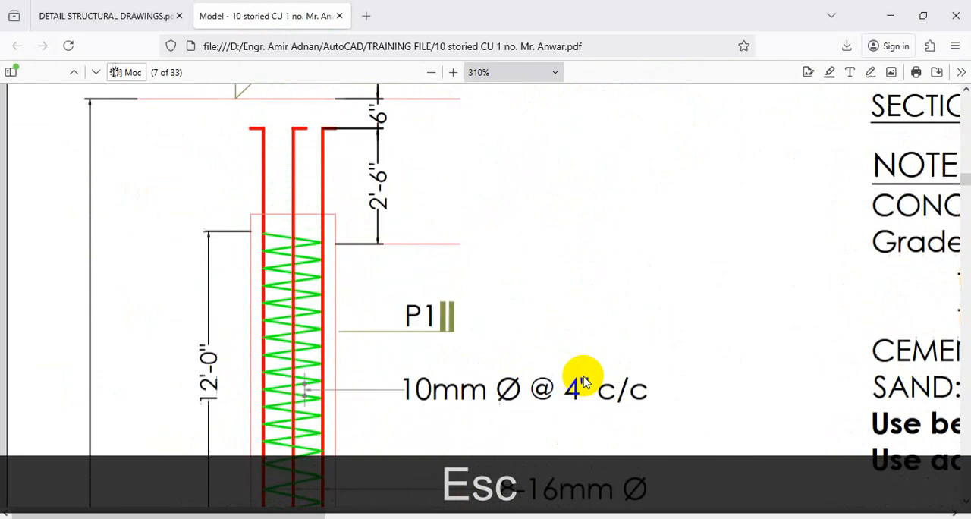
{"action": "scroll", "coordinate": [584, 377], "scroll_direction": "up", "scroll_amount": 1}
{"action": "left_click", "coordinate": [891, 13]}
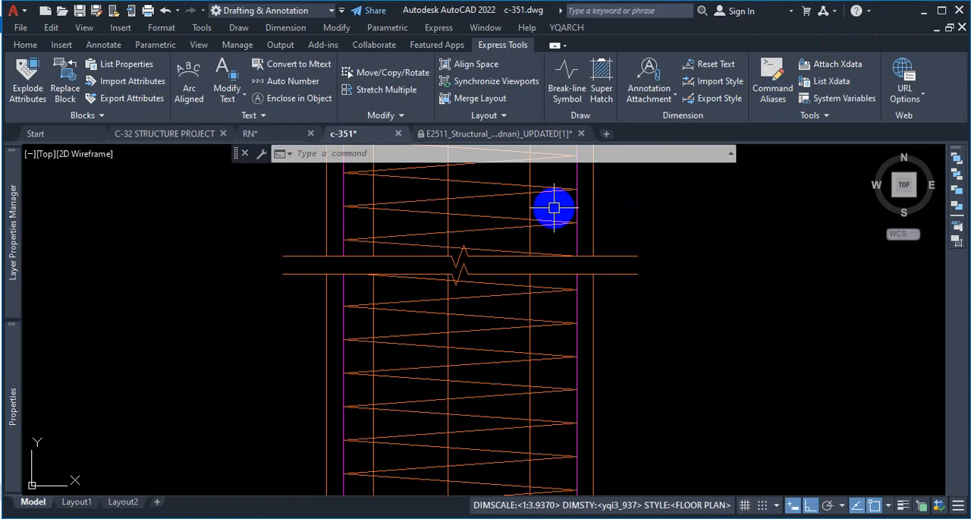
Step: Erase the wider-spaced spiral below the blue level line in the unbroken pile beside the long section
{"action": "scroll", "coordinate": [590, 332], "scroll_direction": "down", "scroll_amount": 6}
{"action": "scroll", "coordinate": [581, 239], "scroll_direction": "up", "scroll_amount": 5}
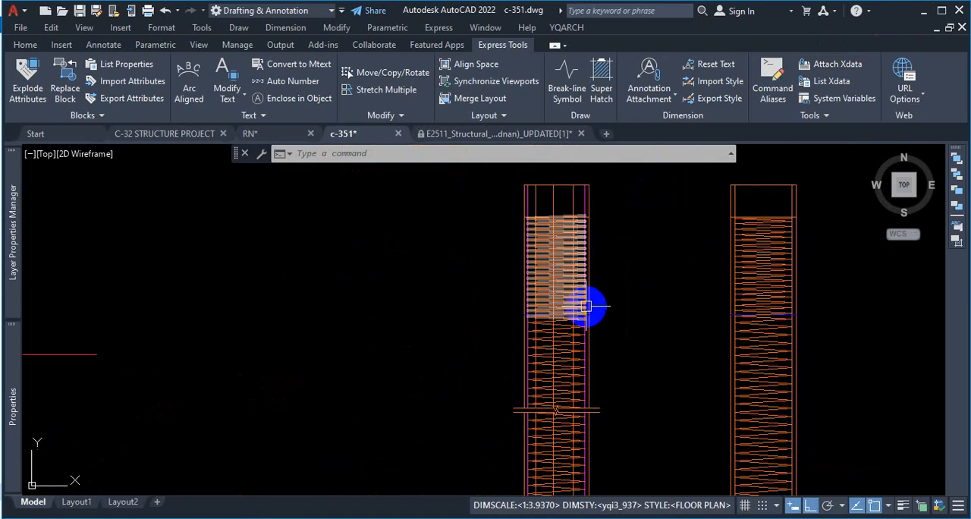
{"action": "scroll", "coordinate": [521, 225], "scroll_direction": "down", "scroll_amount": 4}
{"action": "scroll", "coordinate": [626, 248], "scroll_direction": "up", "scroll_amount": 3}
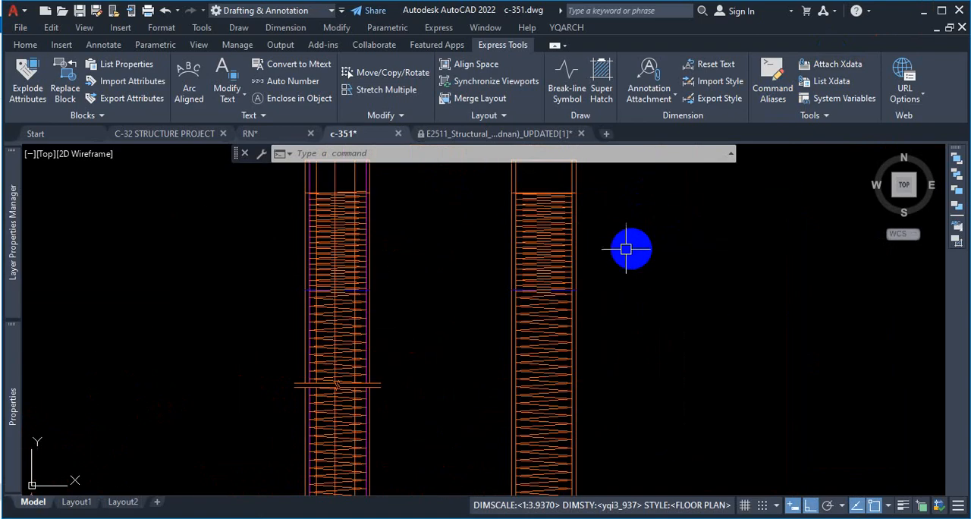
{"action": "scroll", "coordinate": [559, 251], "scroll_direction": "up", "scroll_amount": 2}
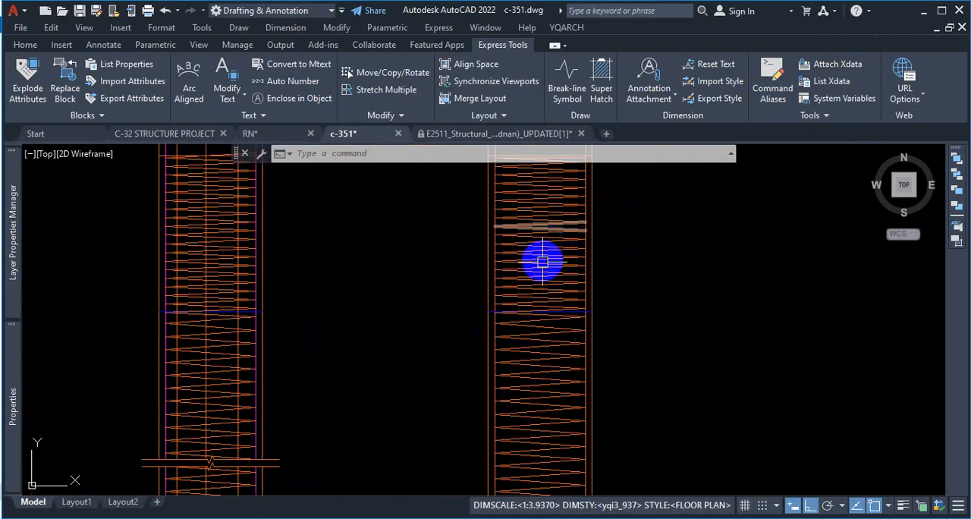
{"action": "scroll", "coordinate": [542, 261], "scroll_direction": "down", "scroll_amount": 4}
{"action": "scroll", "coordinate": [421, 262], "scroll_direction": "up", "scroll_amount": 2}
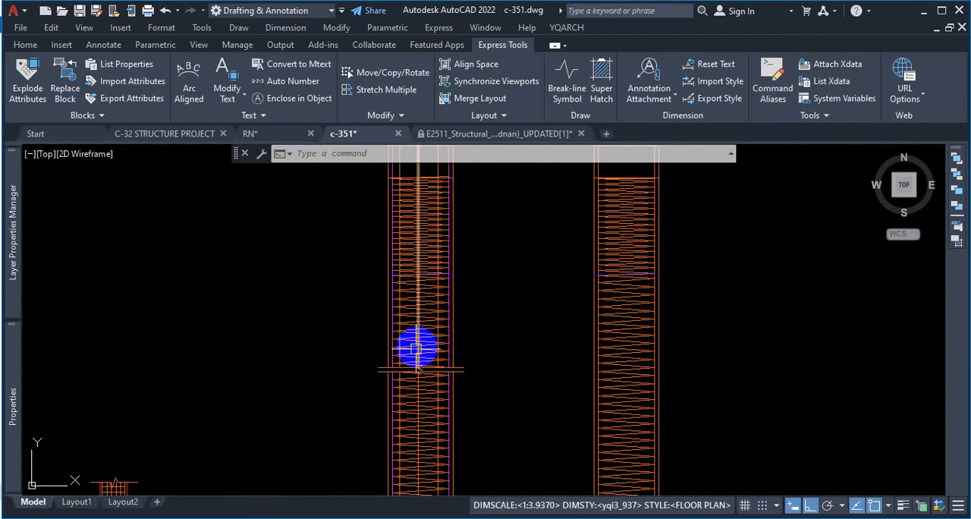
{"action": "scroll", "coordinate": [424, 328], "scroll_direction": "down", "scroll_amount": 4}
{"action": "scroll", "coordinate": [508, 273], "scroll_direction": "up", "scroll_amount": 4}
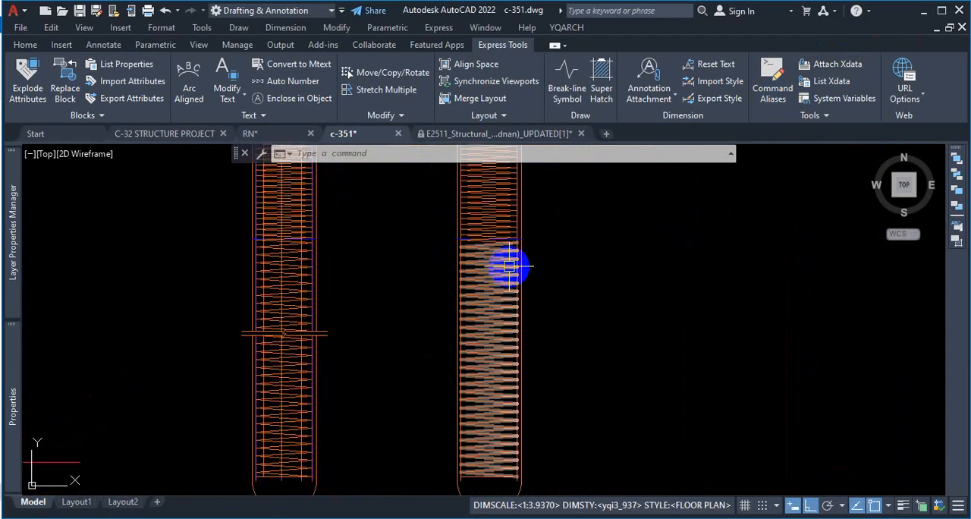
{"action": "left_click", "coordinate": [500, 279]}
{"action": "key", "text": "Delete"}
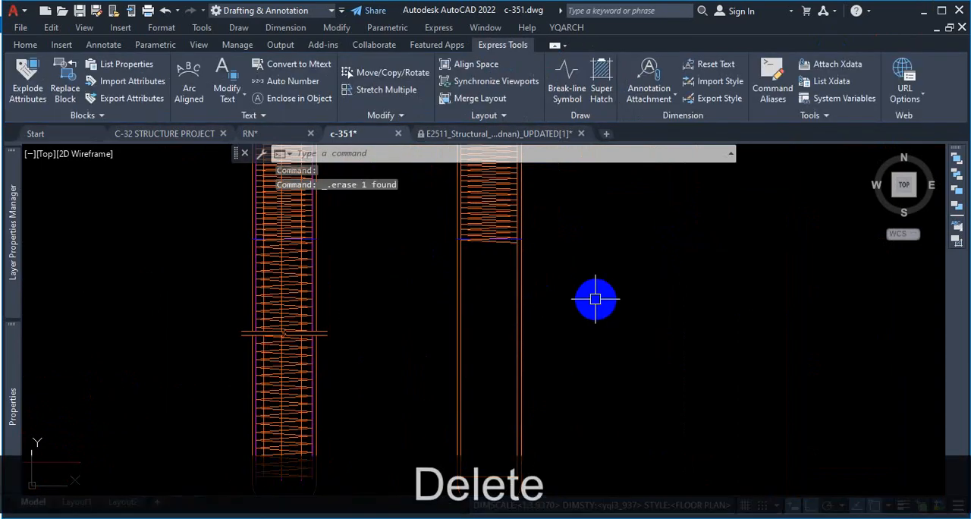
Step: Examine the long section's spiral between the blue level line and the break lines
{"action": "scroll", "coordinate": [592, 301], "scroll_direction": "down", "scroll_amount": 1}
{"action": "scroll", "coordinate": [393, 321], "scroll_direction": "up", "scroll_amount": 3}
{"action": "scroll", "coordinate": [461, 345], "scroll_direction": "down", "scroll_amount": 2}
{"action": "scroll", "coordinate": [505, 260], "scroll_direction": "up", "scroll_amount": 2}
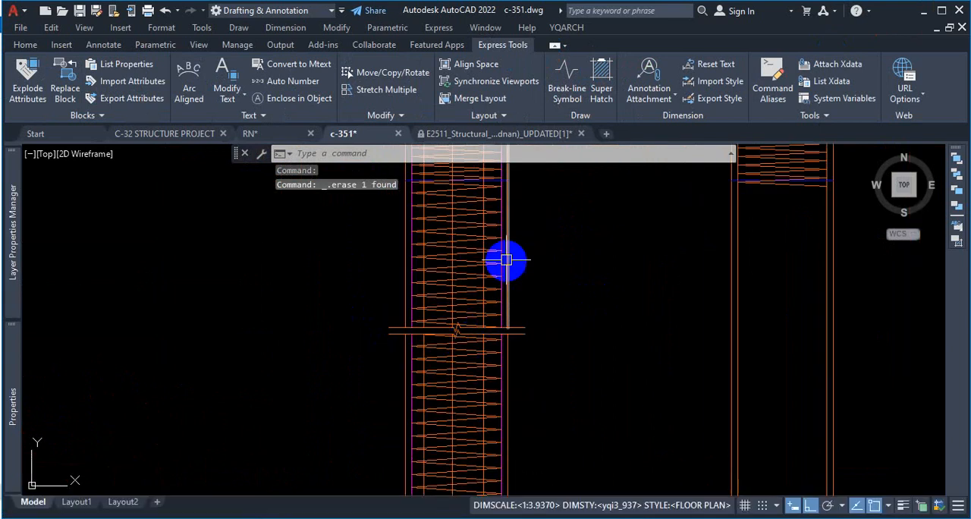
{"action": "scroll", "coordinate": [516, 251], "scroll_direction": "down", "scroll_amount": 3}
{"action": "scroll", "coordinate": [518, 241], "scroll_direction": "up", "scroll_amount": 2}
{"action": "scroll", "coordinate": [517, 226], "scroll_direction": "up", "scroll_amount": 2}
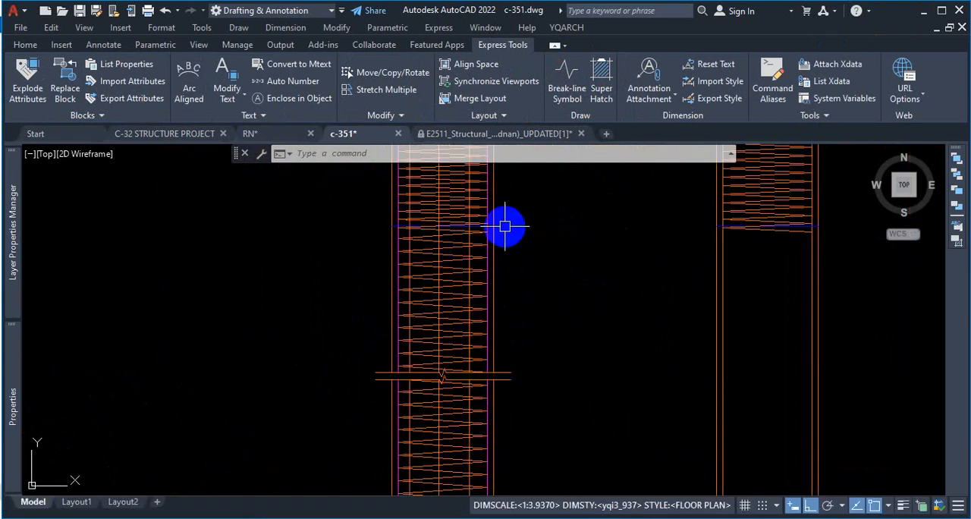
{"action": "key", "text": "ctrl+1"}
{"action": "left_click", "coordinate": [505, 226]}
{"action": "left_click_drag", "start_coordinate": [519, 225], "coordinate": [541, 427]}
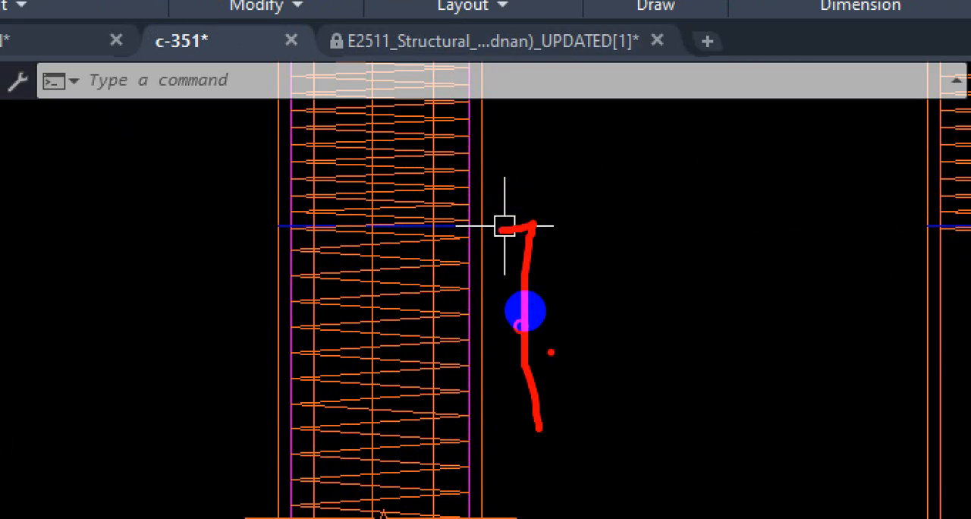
{"action": "key", "text": "Escape"}
{"action": "key", "text": "Escape"}
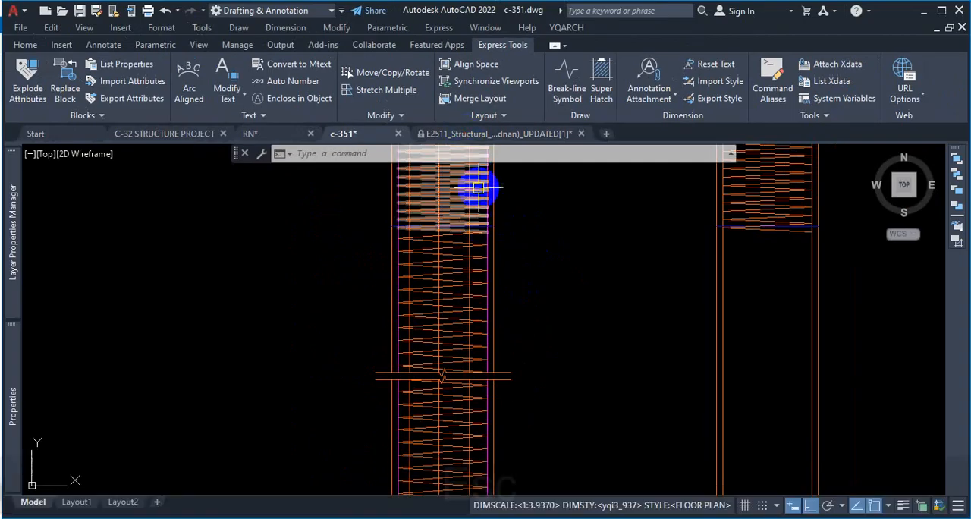
Step: Switch to the browser and examine the spiral spacing zones along the pile in DETAIL STRUCTURAL DRAWINGS.pdf
{"action": "left_click", "coordinate": [538, 517]}
{"action": "scroll", "coordinate": [422, 234], "scroll_direction": "down", "scroll_amount": 5}
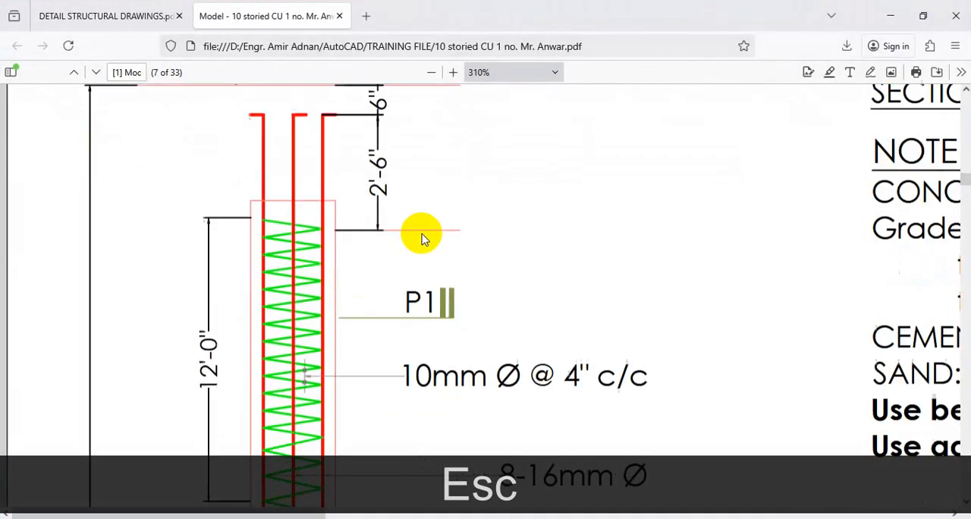
{"action": "left_click", "coordinate": [114, 16]}
{"action": "scroll", "coordinate": [334, 250], "scroll_direction": "up", "scroll_amount": 1}
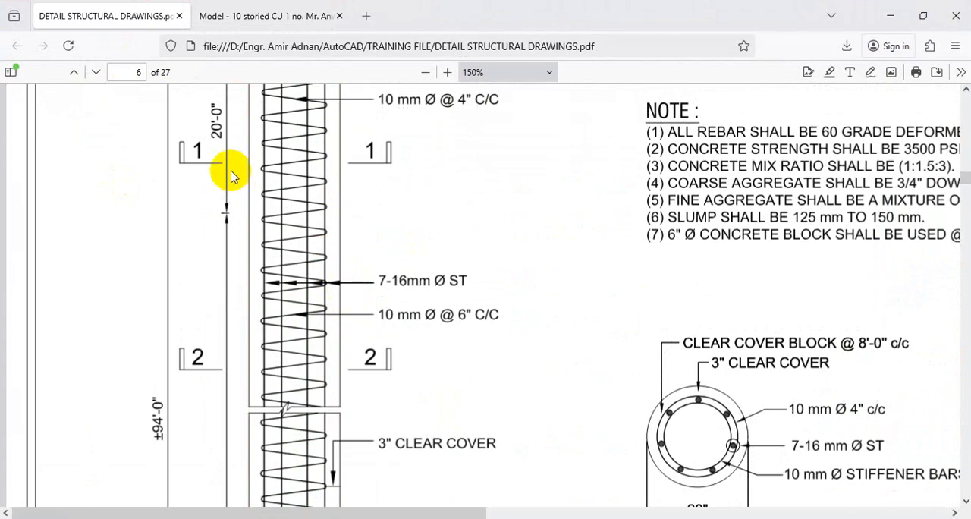
{"action": "scroll", "coordinate": [243, 178], "scroll_direction": "up", "scroll_amount": 2}
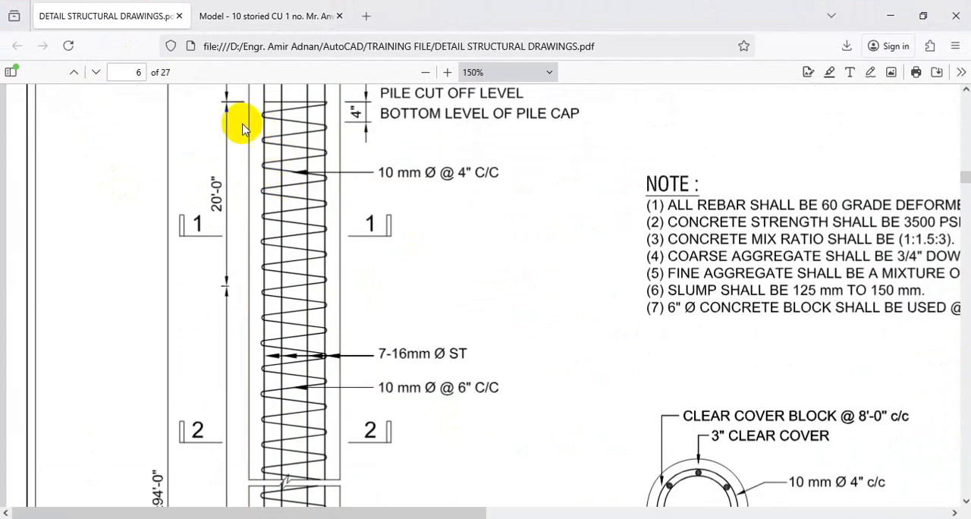
{"action": "key", "text": "ctrl+1"}
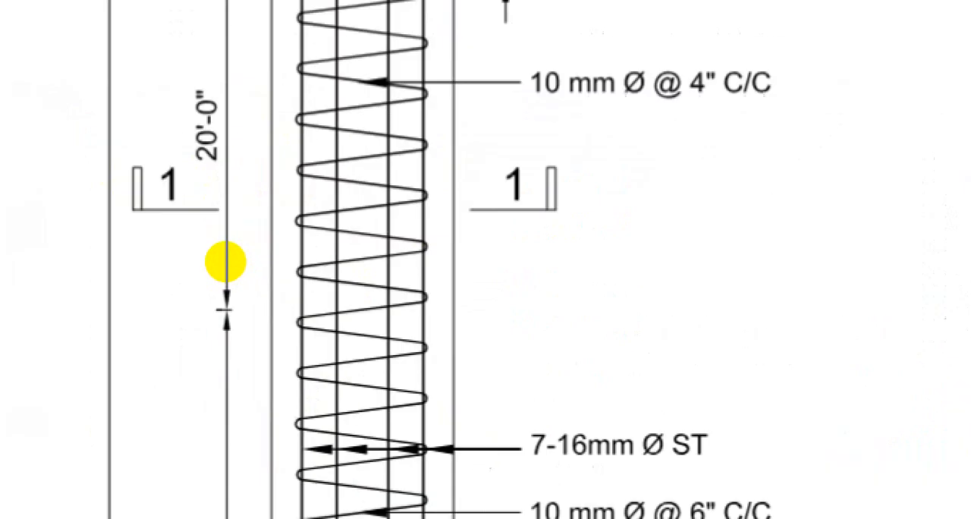
{"action": "left_click", "coordinate": [226, 261]}
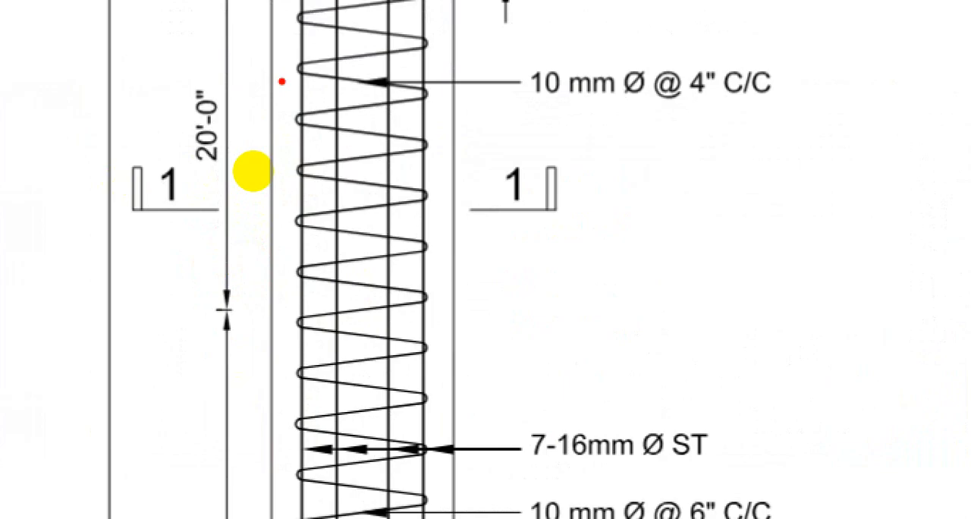
{"action": "key", "text": "Escape"}
{"action": "scroll", "coordinate": [326, 223], "scroll_direction": "down", "scroll_amount": 5}
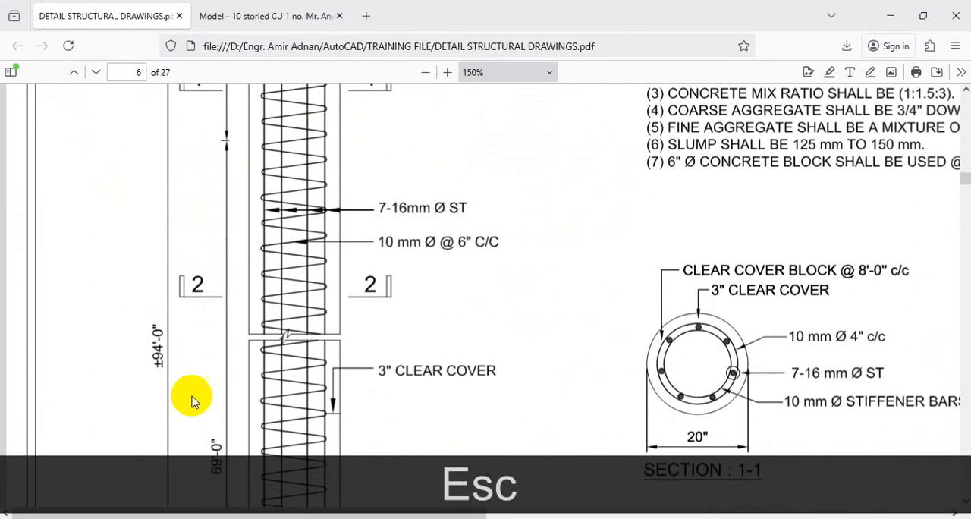
{"action": "scroll", "coordinate": [218, 442], "scroll_direction": "down", "scroll_amount": 4}
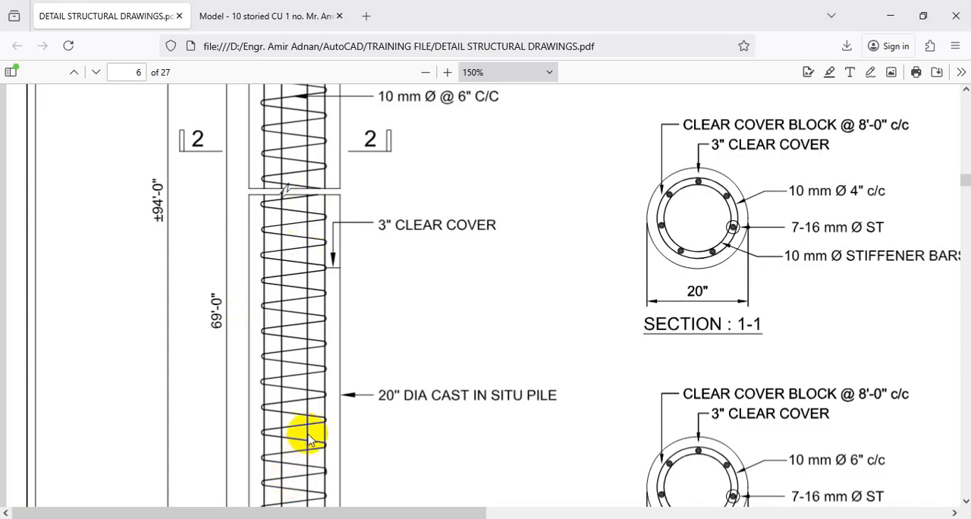
{"action": "scroll", "coordinate": [328, 343], "scroll_direction": "up", "scroll_amount": 1}
Step: Examine the lower 12'-0" spiral zone and the break lines in the 10-storied building's pile long section PDF
{"action": "left_click", "coordinate": [268, 18]}
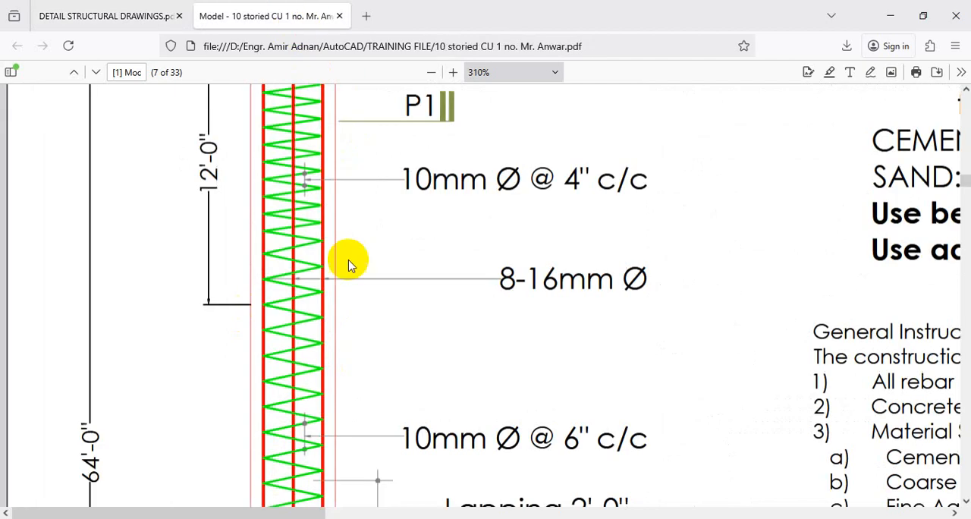
{"action": "left_click", "coordinate": [431, 72]}
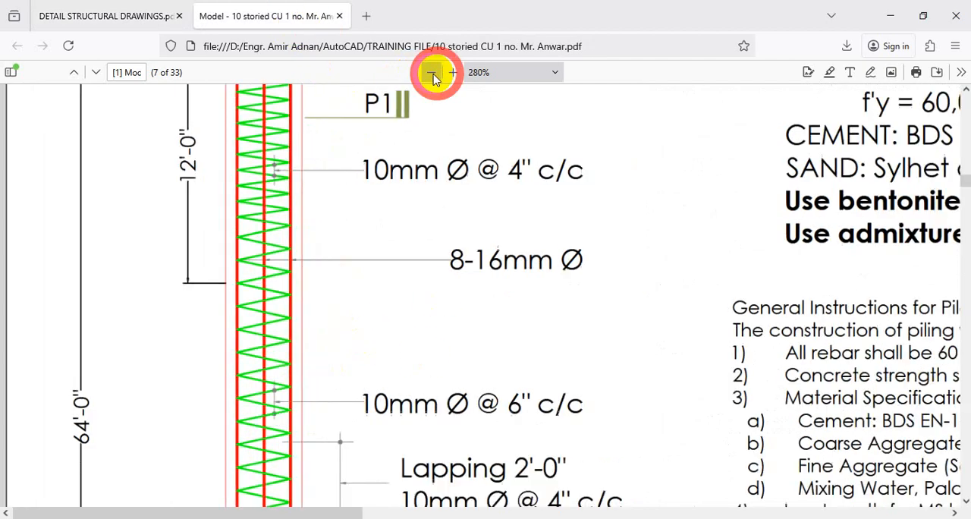
{"action": "left_click", "coordinate": [429, 72]}
{"action": "scroll", "coordinate": [448, 288], "scroll_direction": "down", "scroll_amount": 5}
{"action": "scroll", "coordinate": [452, 314], "scroll_direction": "down", "scroll_amount": 1}
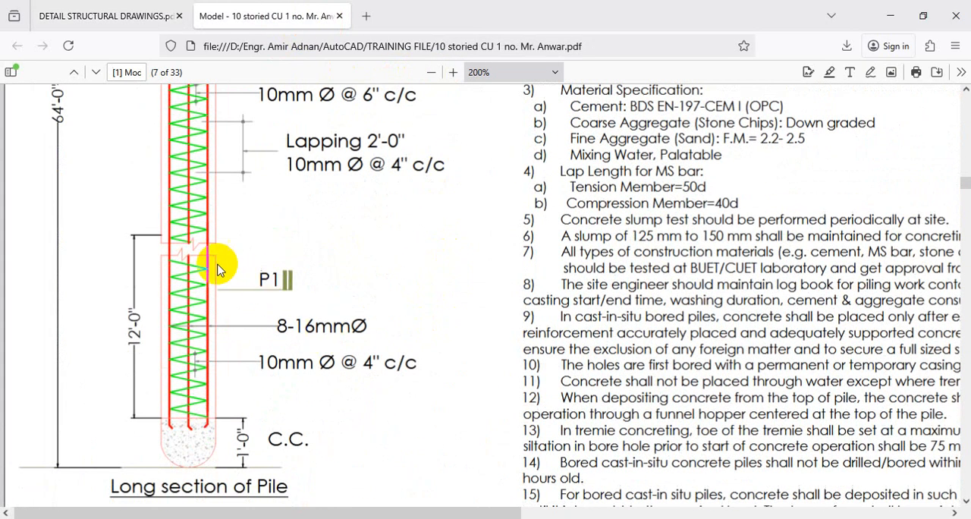
{"action": "key", "text": "ctrl+1"}
{"action": "left_click", "coordinate": [151, 244]}
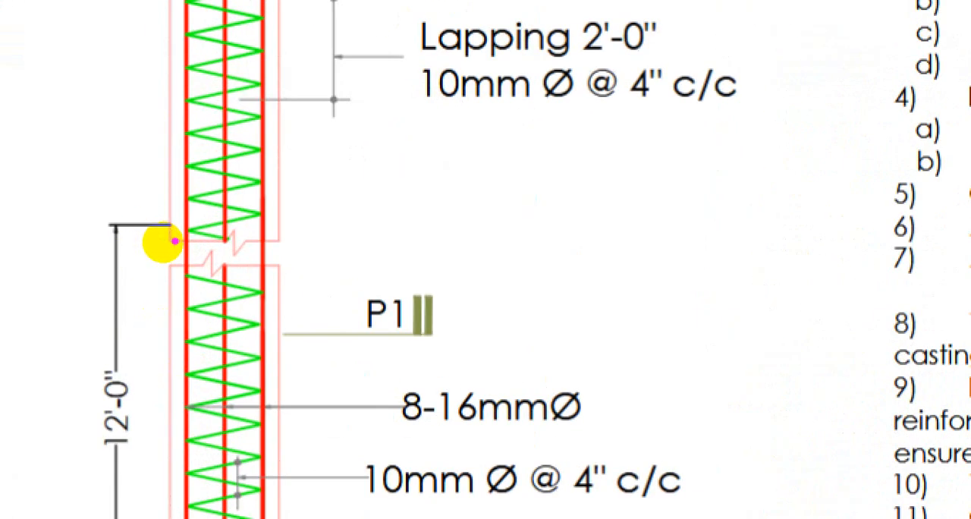
{"action": "left_click_drag", "start_coordinate": [171, 226], "coordinate": [149, 485]}
{"action": "key", "text": "ctrl+1"}
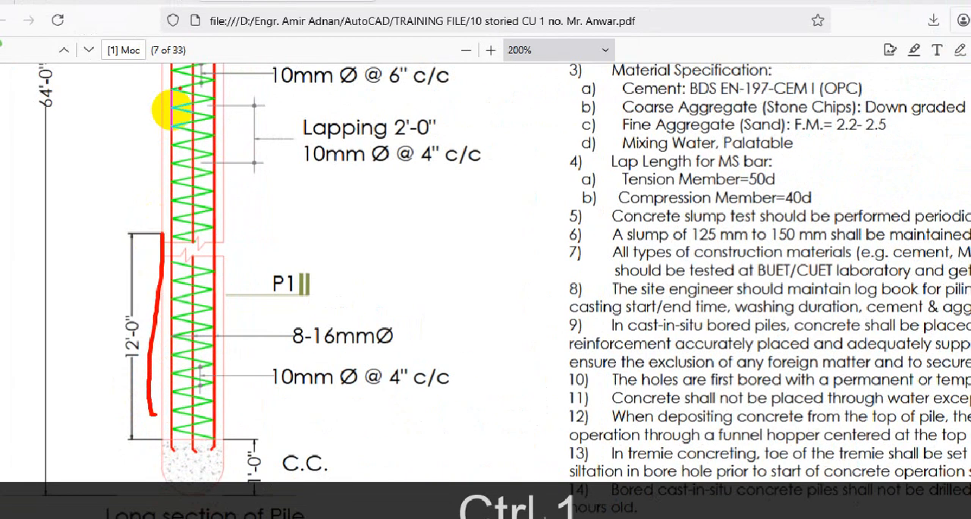
{"action": "left_click_drag", "start_coordinate": [165, 91], "coordinate": [203, 92]}
{"action": "left_click_drag", "start_coordinate": [165, 143], "coordinate": [211, 145]}
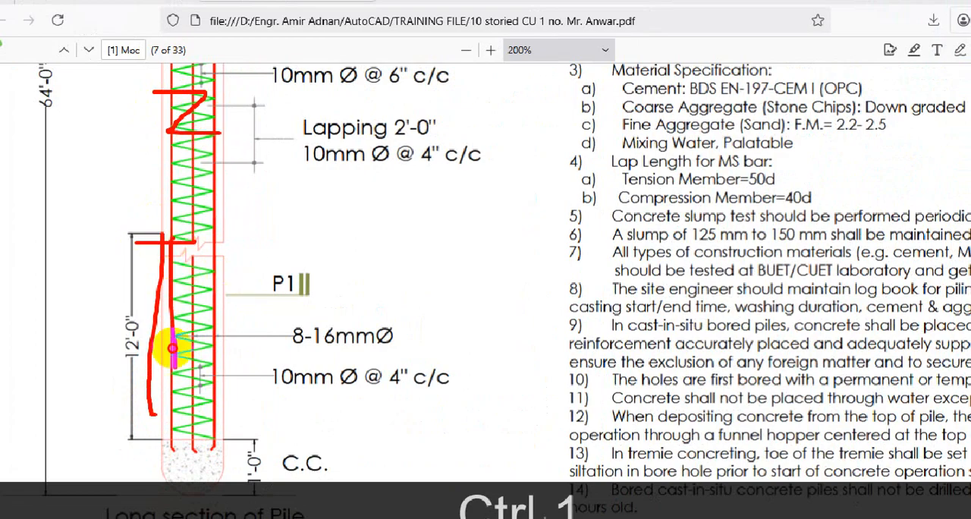
{"action": "left_click_drag", "start_coordinate": [156, 341], "coordinate": [258, 365]}
{"action": "key", "text": "Escape"}
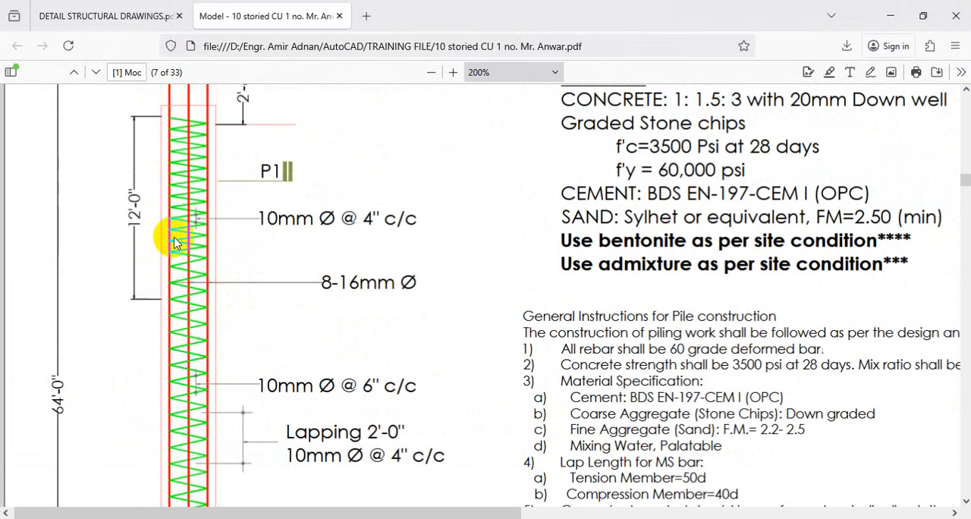
Step: Compare the 4" and 6" spiral spacing zones along the 10-storied building's pile in the reference PDF
{"action": "scroll", "coordinate": [198, 228], "scroll_direction": "down", "scroll_amount": 5}
{"action": "scroll", "coordinate": [210, 258], "scroll_direction": "up", "scroll_amount": 4}
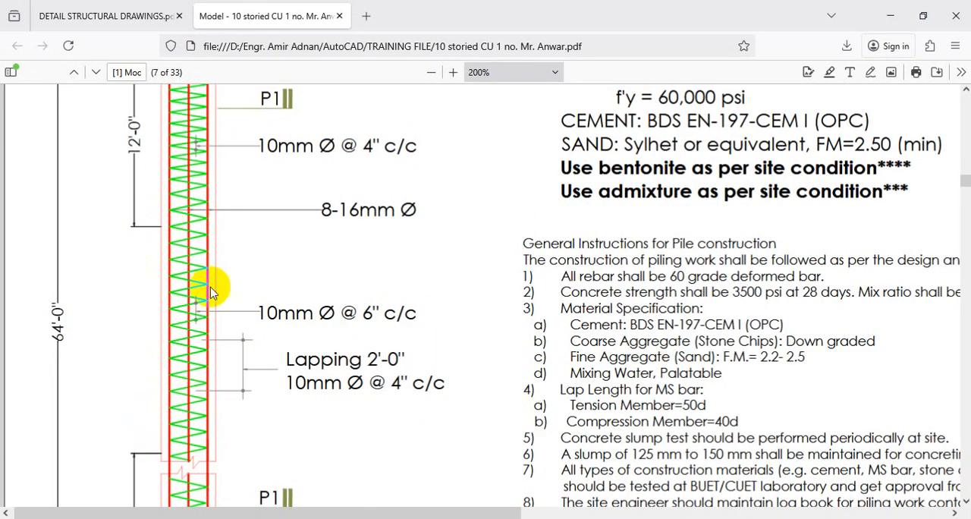
{"action": "scroll", "coordinate": [182, 251], "scroll_direction": "up", "scroll_amount": 2}
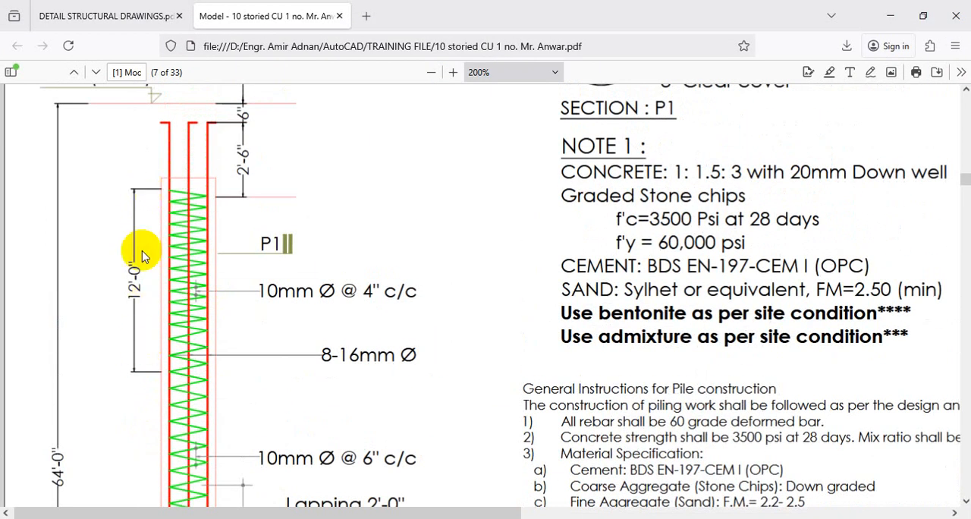
{"action": "scroll", "coordinate": [164, 281], "scroll_direction": "down", "scroll_amount": 5}
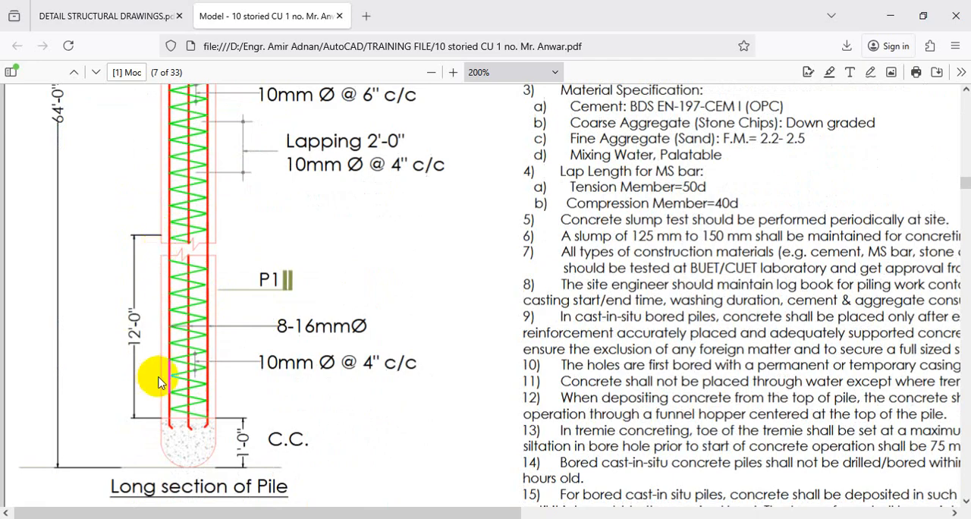
{"action": "scroll", "coordinate": [232, 318], "scroll_direction": "up", "scroll_amount": 4}
Step: Review the pile's spiral zones from cut-off level to toe in DETAIL STRUCTURAL DRAWINGS.pdf, returning to the c-351 drawing
{"action": "left_click", "coordinate": [106, 15]}
{"action": "scroll", "coordinate": [279, 313], "scroll_direction": "up", "scroll_amount": 3}
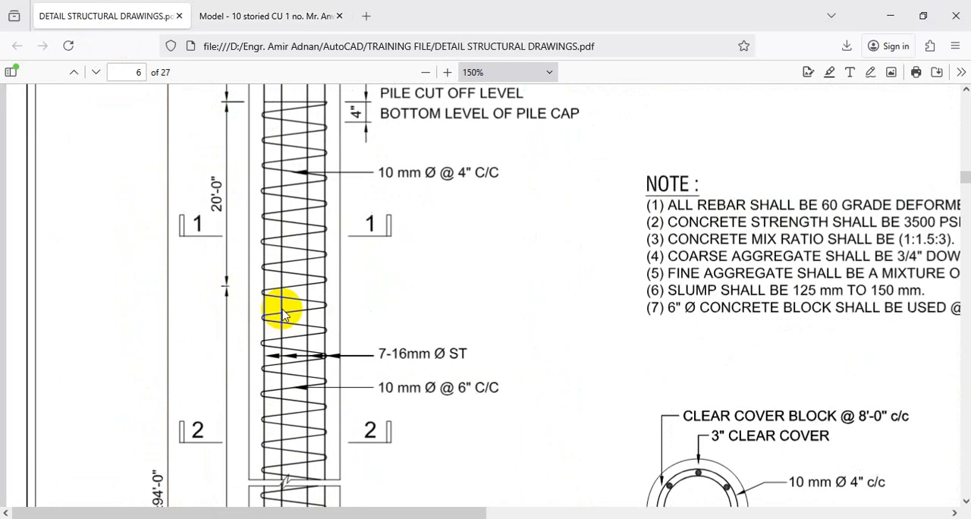
{"action": "scroll", "coordinate": [304, 261], "scroll_direction": "up", "scroll_amount": 2}
{"action": "scroll", "coordinate": [289, 235], "scroll_direction": "down", "scroll_amount": 2}
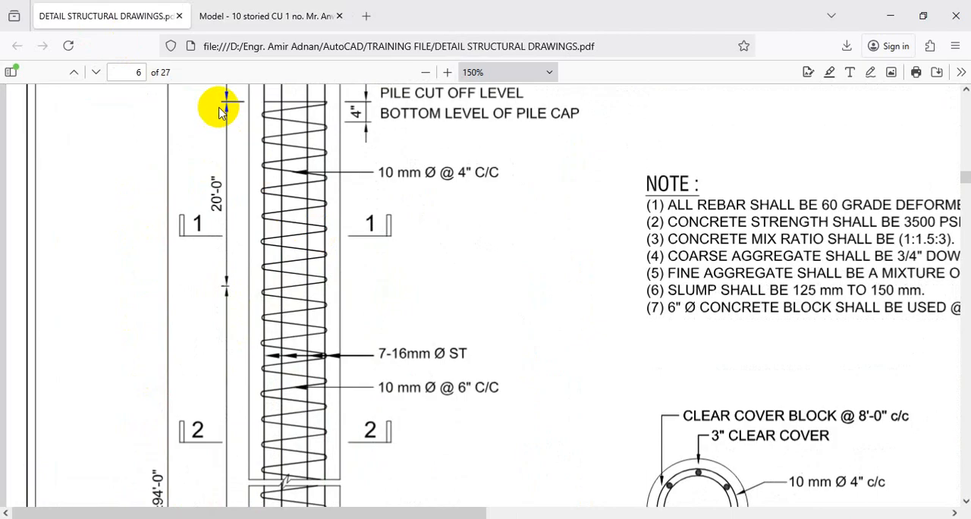
{"action": "scroll", "coordinate": [261, 202], "scroll_direction": "down", "scroll_amount": 3}
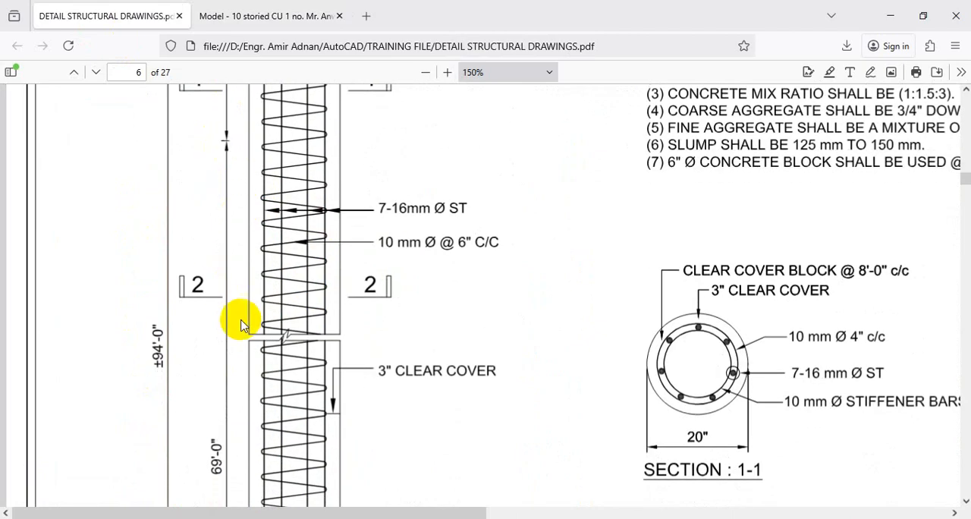
{"action": "scroll", "coordinate": [244, 319], "scroll_direction": "down", "scroll_amount": 3}
{"action": "scroll", "coordinate": [242, 387], "scroll_direction": "down", "scroll_amount": 3}
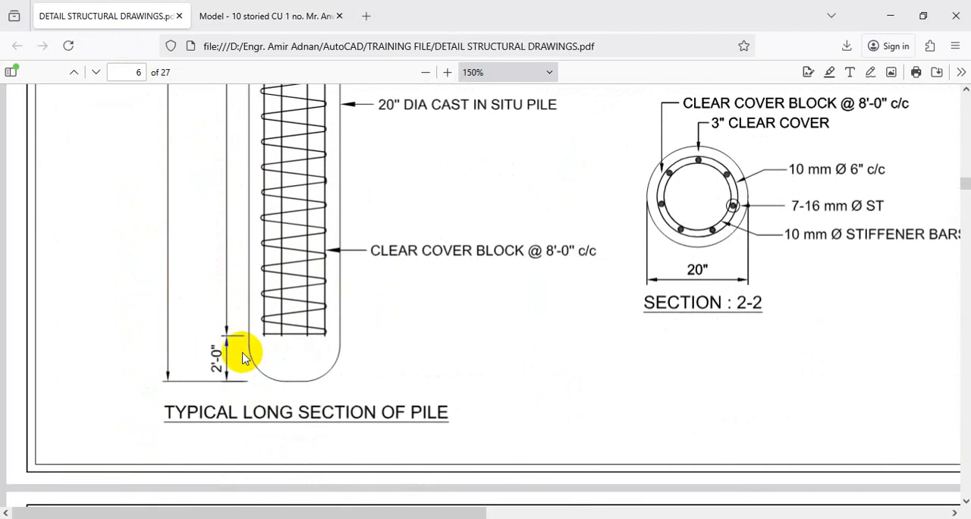
{"action": "scroll", "coordinate": [244, 357], "scroll_direction": "up", "scroll_amount": 4}
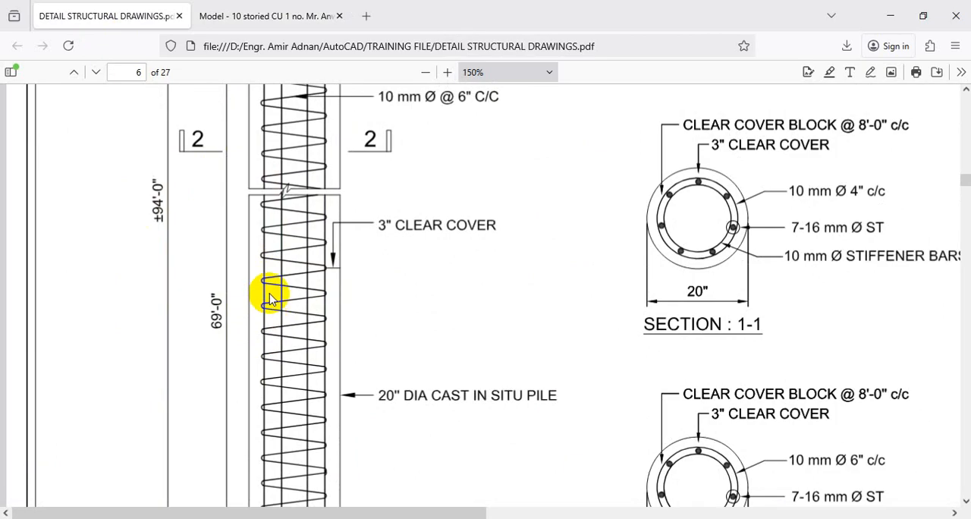
{"action": "key", "text": "Escape"}
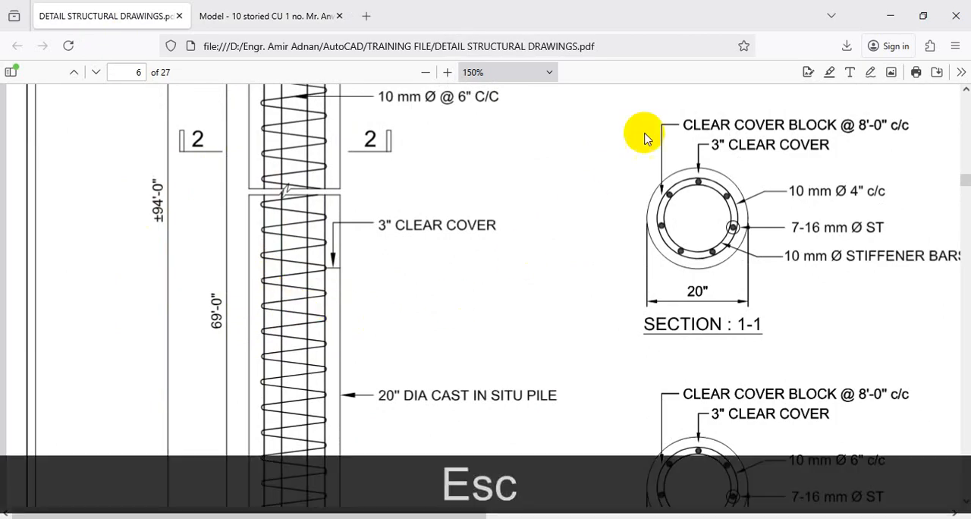
{"action": "left_click", "coordinate": [889, 17]}
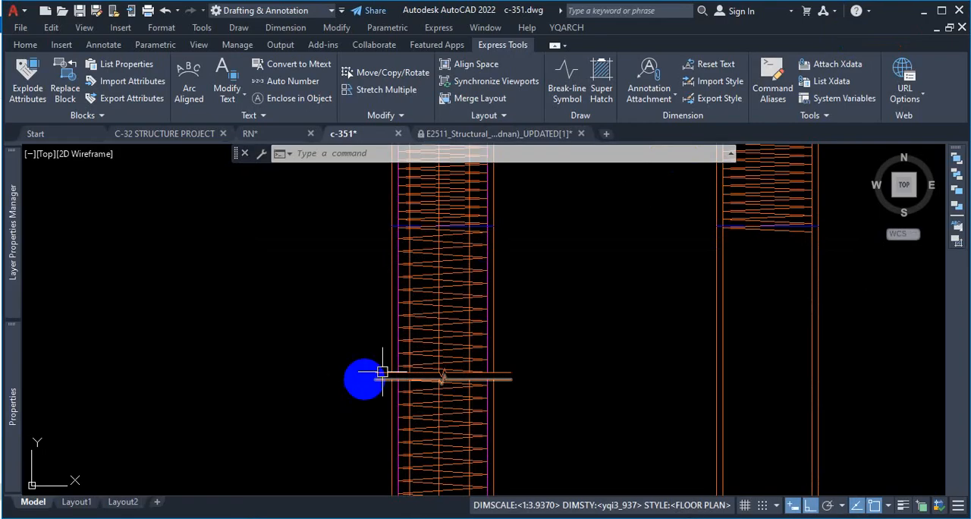
Step: Examine the c-351 long section around its break lines and how the reference PDF ends the spiral at the pile's bottom
{"action": "scroll", "coordinate": [535, 325], "scroll_direction": "down", "scroll_amount": 3}
{"action": "scroll", "coordinate": [514, 341], "scroll_direction": "up", "scroll_amount": 5}
{"action": "scroll", "coordinate": [552, 290], "scroll_direction": "down", "scroll_amount": 2}
{"action": "scroll", "coordinate": [498, 307], "scroll_direction": "up", "scroll_amount": 2}
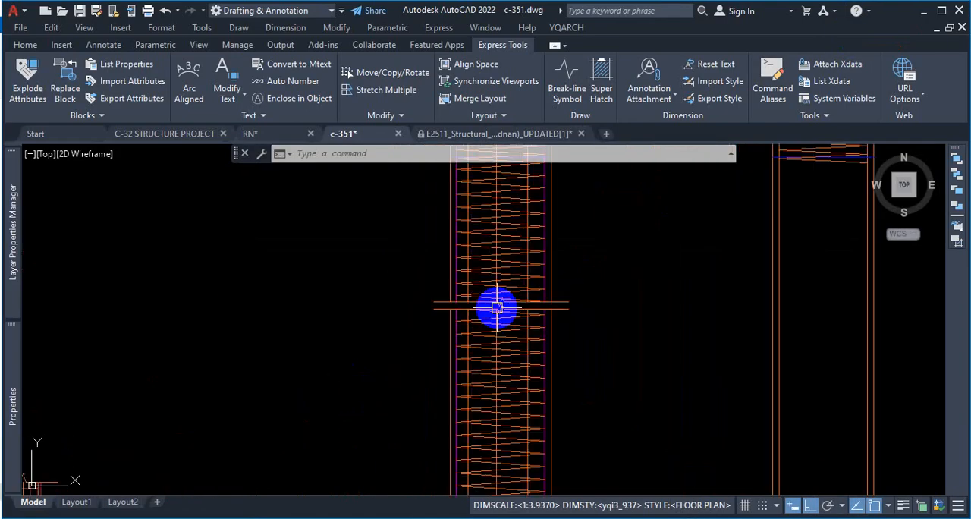
{"action": "scroll", "coordinate": [529, 343], "scroll_direction": "down", "scroll_amount": 2}
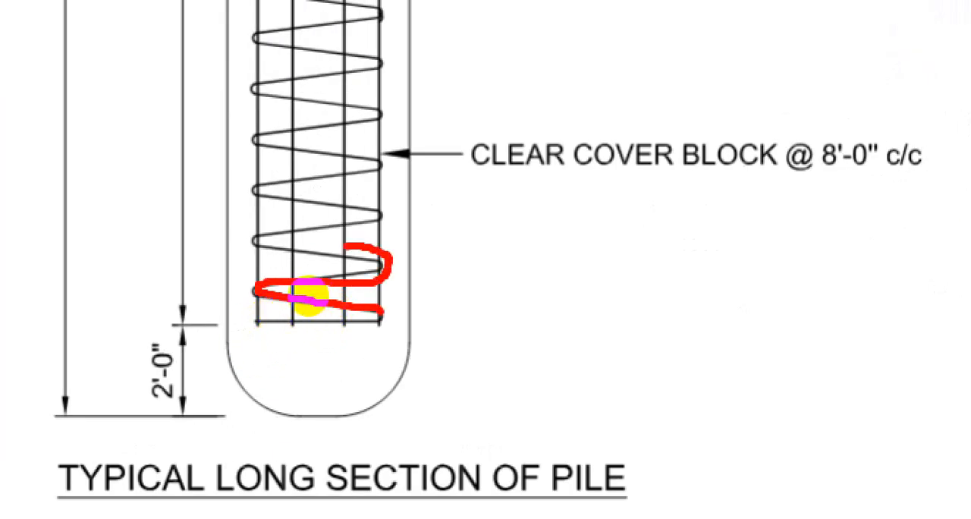
{"action": "key", "text": "Escape"}
{"action": "left_click", "coordinate": [885, 17]}
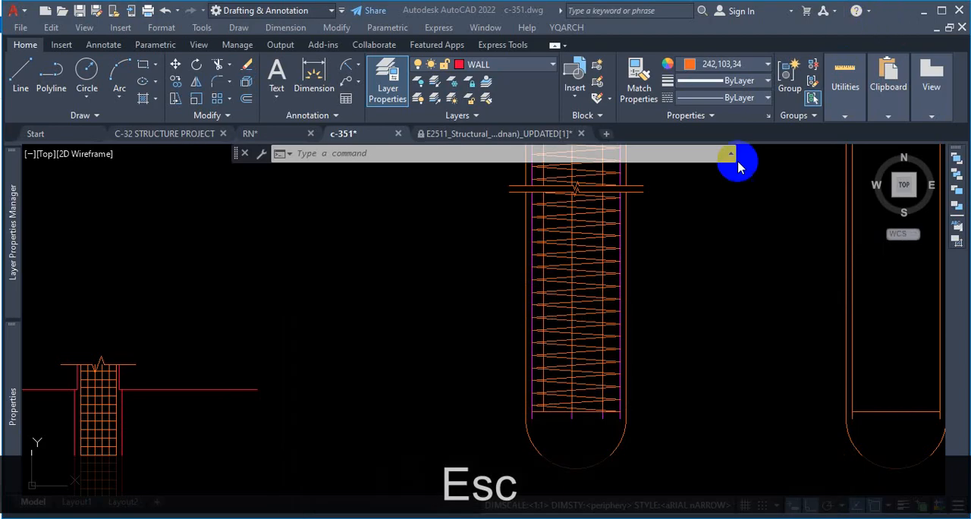
{"action": "scroll", "coordinate": [509, 253], "scroll_direction": "down", "scroll_amount": 4}
{"action": "scroll", "coordinate": [731, 286], "scroll_direction": "up", "scroll_amount": 2}
{"action": "scroll", "coordinate": [559, 433], "scroll_direction": "down", "scroll_amount": 4}
{"action": "scroll", "coordinate": [615, 264], "scroll_direction": "up", "scroll_amount": 4}
{"action": "left_click", "coordinate": [545, 301]}
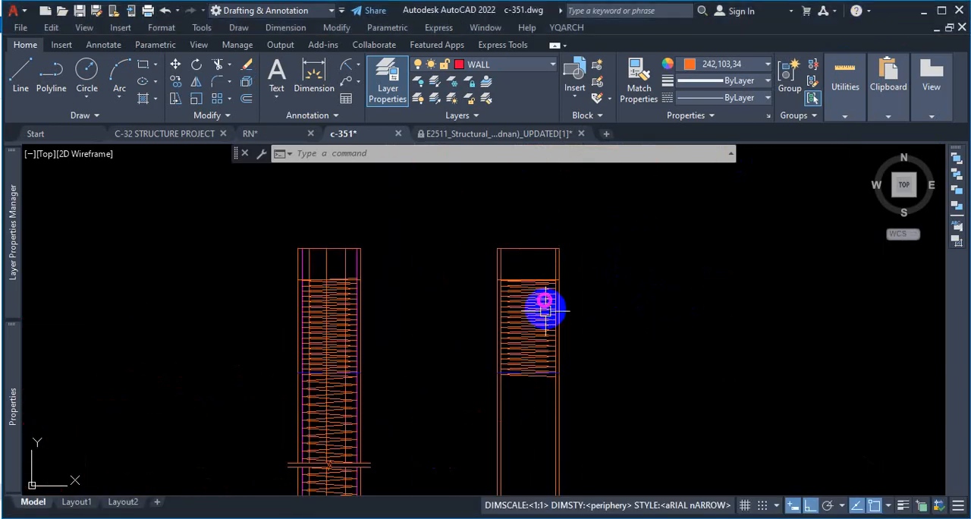
{"action": "scroll", "coordinate": [545, 312], "scroll_direction": "down", "scroll_amount": 3}
{"action": "scroll", "coordinate": [538, 243], "scroll_direction": "up", "scroll_amount": 6}
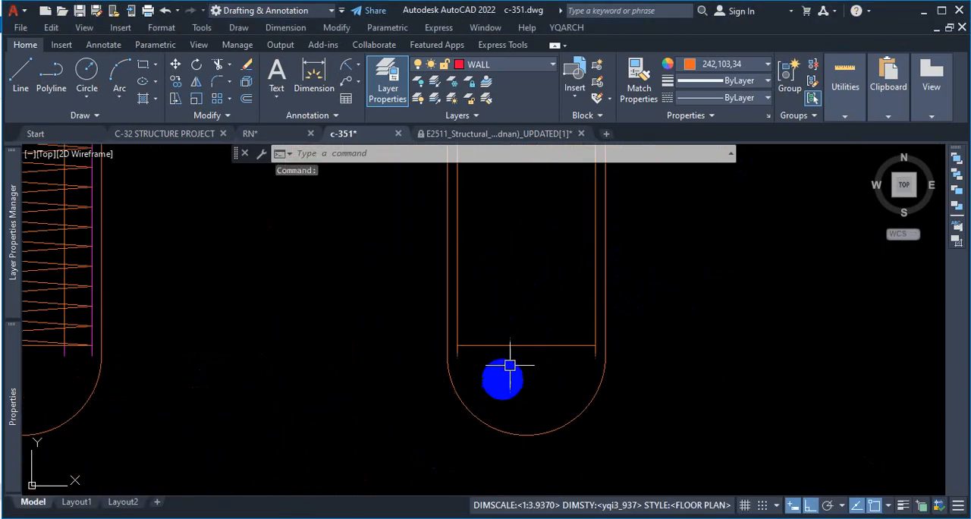
{"action": "type", "text": "o"}
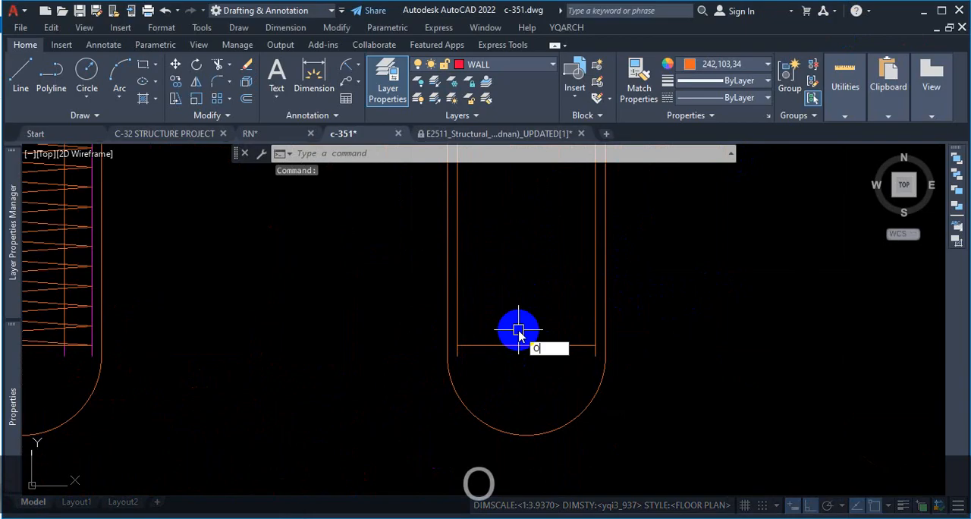
{"action": "key", "text": "Return"}
{"action": "key", "text": "Return"}
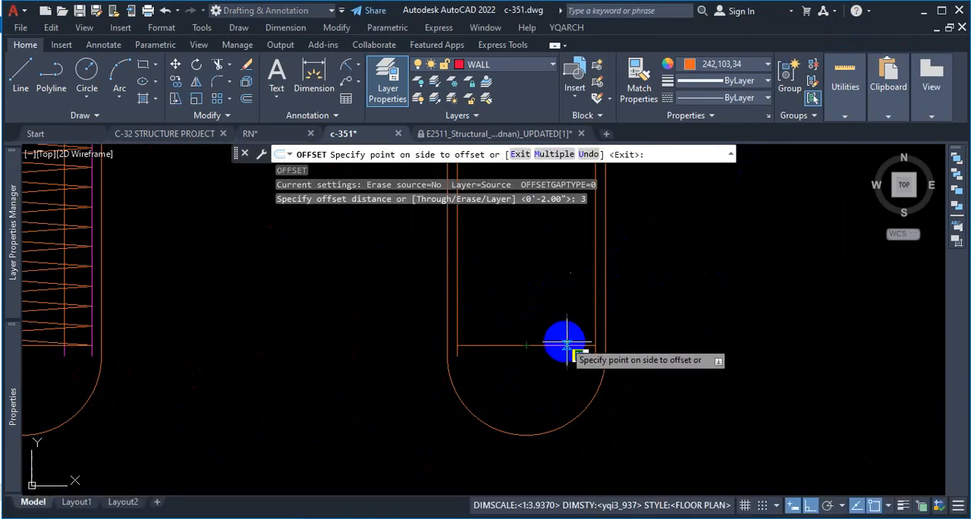
{"action": "key", "text": "Escape"}
Step: Offset the bottom horizontal line of the unbroken pile's cage upward four times at 3" spacing
{"action": "type", "text": "o"}
{"action": "key", "text": "Return"}
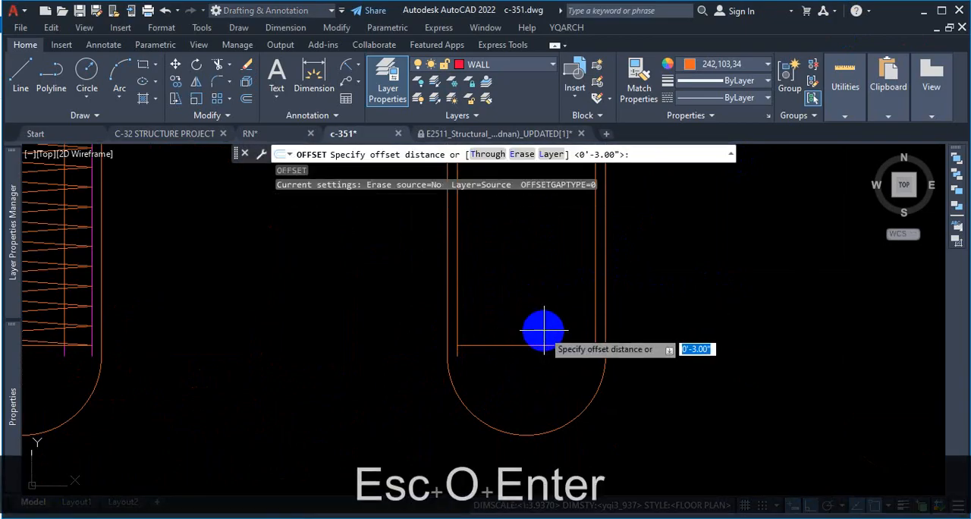
{"action": "type", "text": "3"}
{"action": "key", "text": "Return"}
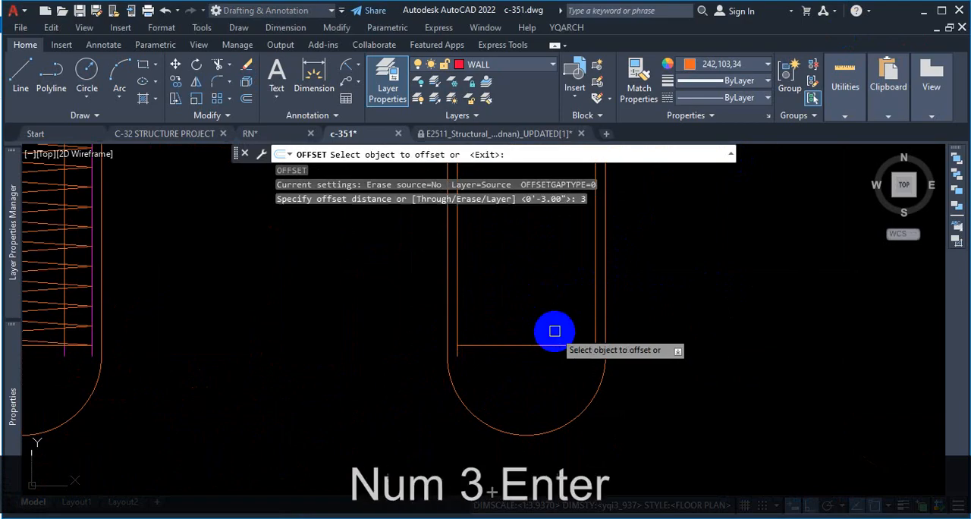
{"action": "left_click", "coordinate": [559, 344]}
{"action": "left_click", "coordinate": [558, 336]}
{"action": "left_click", "coordinate": [557, 336]}
{"action": "left_click", "coordinate": [564, 299]}
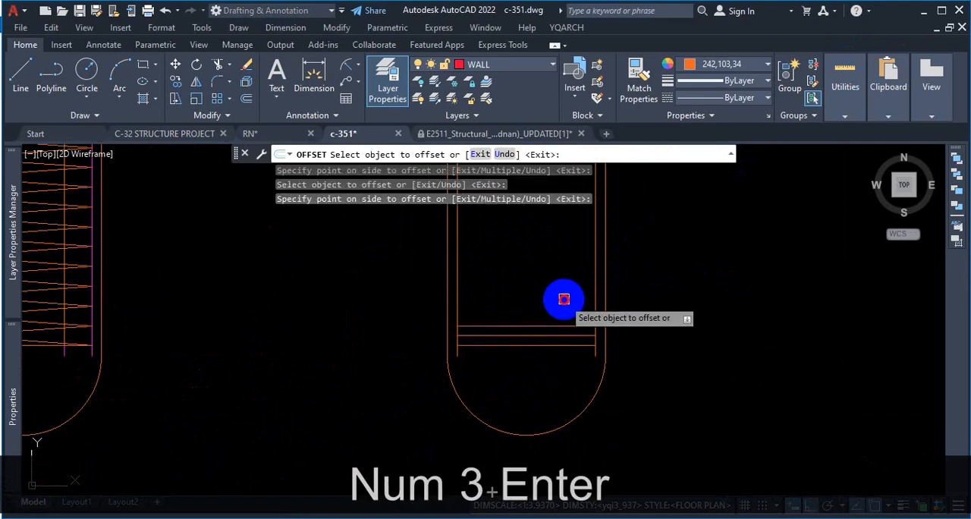
{"action": "left_click", "coordinate": [559, 324]}
{"action": "left_click", "coordinate": [564, 294]}
{"action": "left_click", "coordinate": [564, 314]}
{"action": "left_click", "coordinate": [564, 307]}
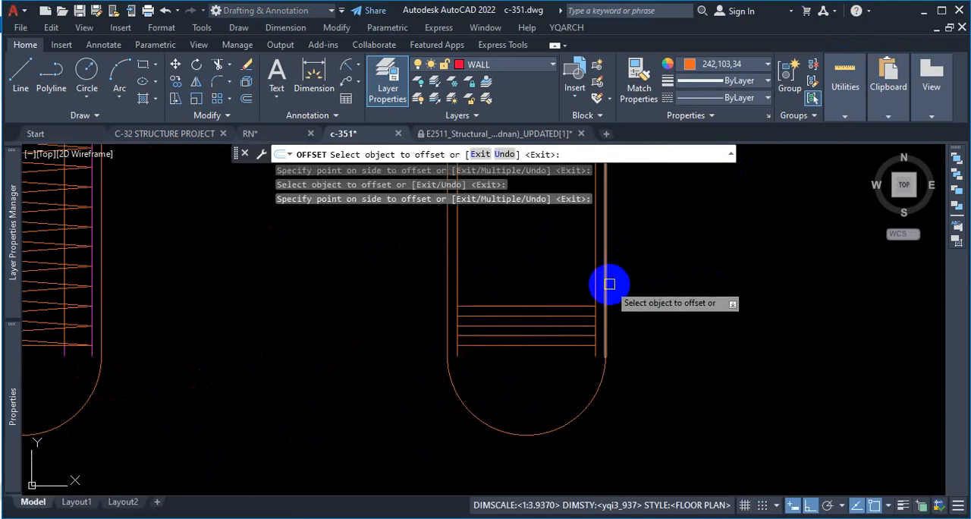
{"action": "key", "text": "Escape"}
Step: Switch to the browser and examine the spiral's bends at the vertical bars near the pile's bottom, returning to c-351
{"action": "scroll", "coordinate": [522, 323], "scroll_direction": "up", "scroll_amount": 2}
{"action": "scroll", "coordinate": [521, 322], "scroll_direction": "down", "scroll_amount": 2}
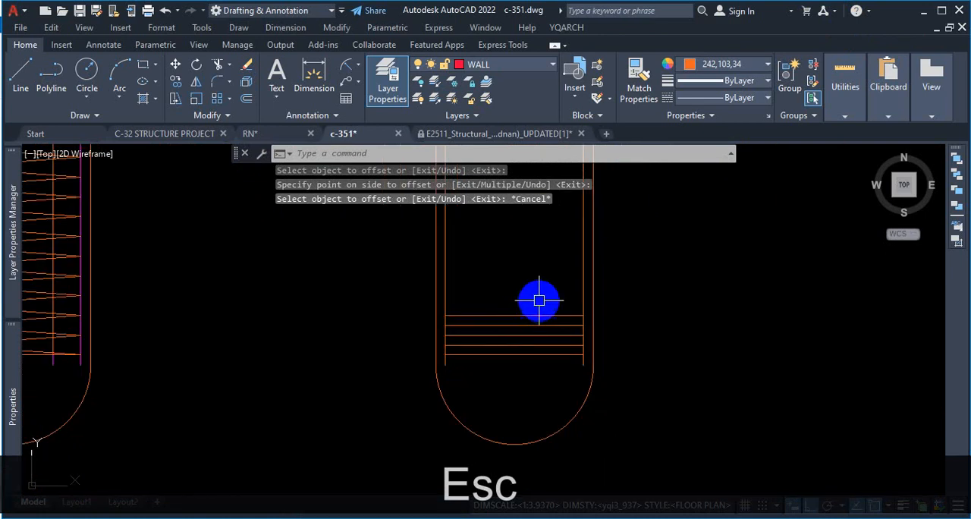
{"action": "scroll", "coordinate": [484, 305], "scroll_direction": "up", "scroll_amount": 2}
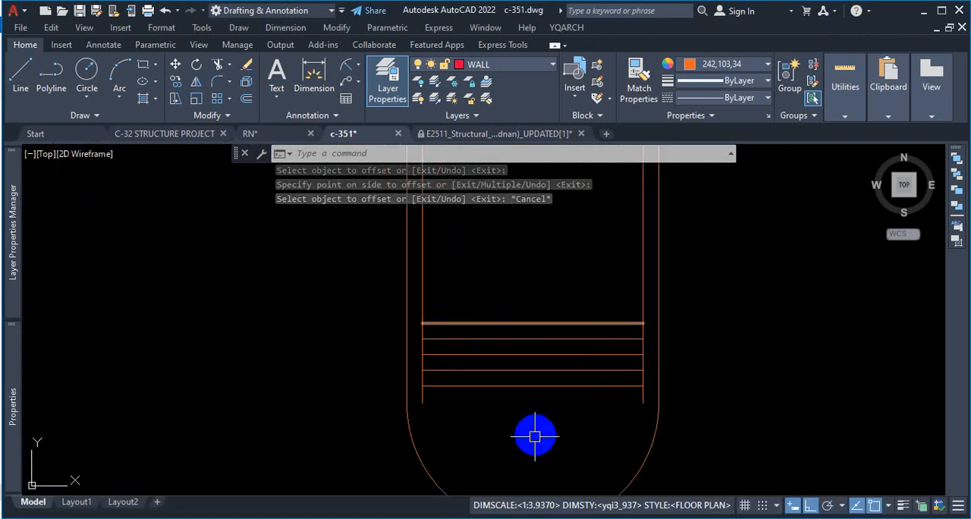
{"action": "left_click", "coordinate": [535, 517]}
{"action": "key", "text": "ctrl"}
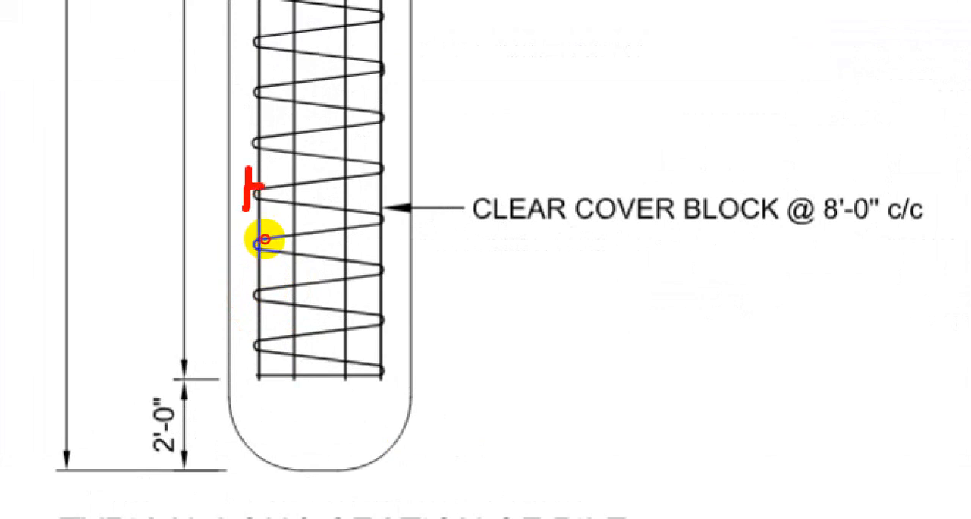
{"action": "key", "text": "Escape"}
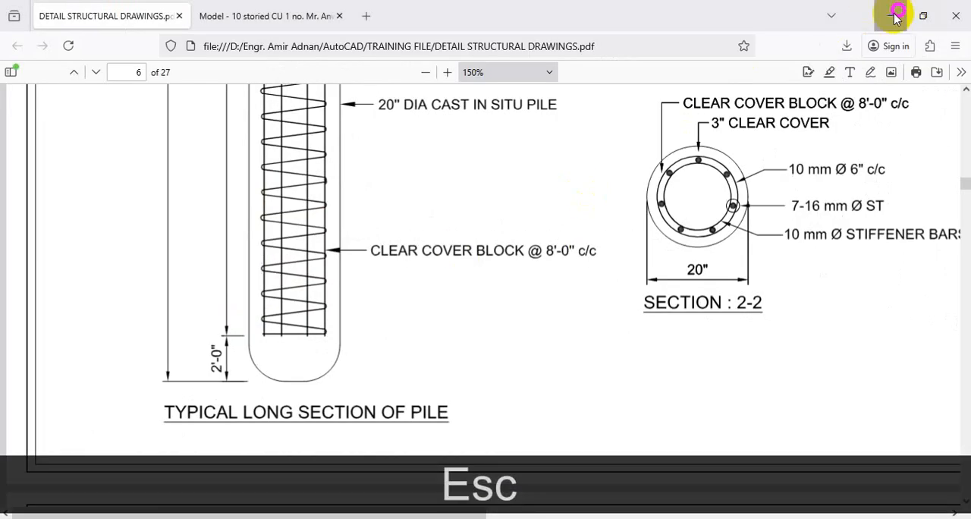
{"action": "left_click", "coordinate": [895, 15]}
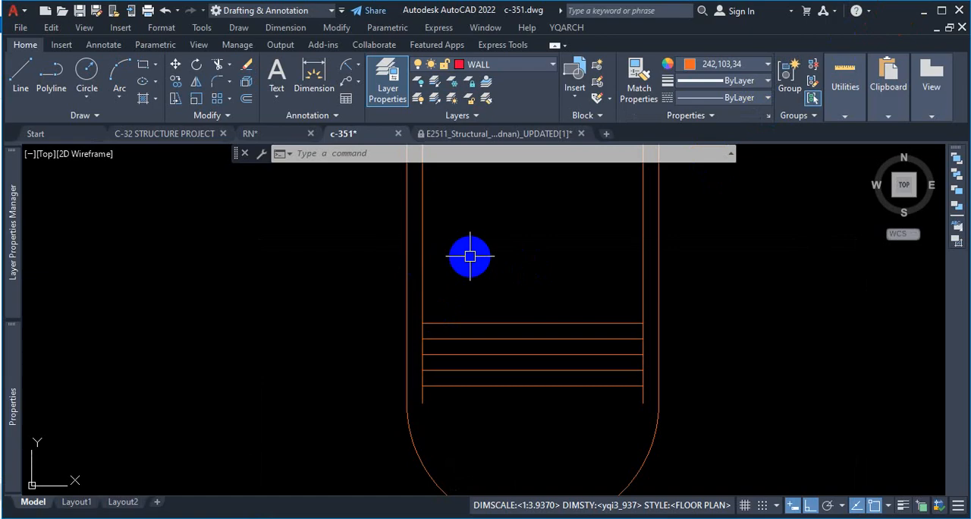
Step: Offset the left and right inner vertical bar lines of the pile cage 0.5" inward to give both bars thickness
{"action": "type", "text": "o"}
{"action": "key", "text": "Return"}
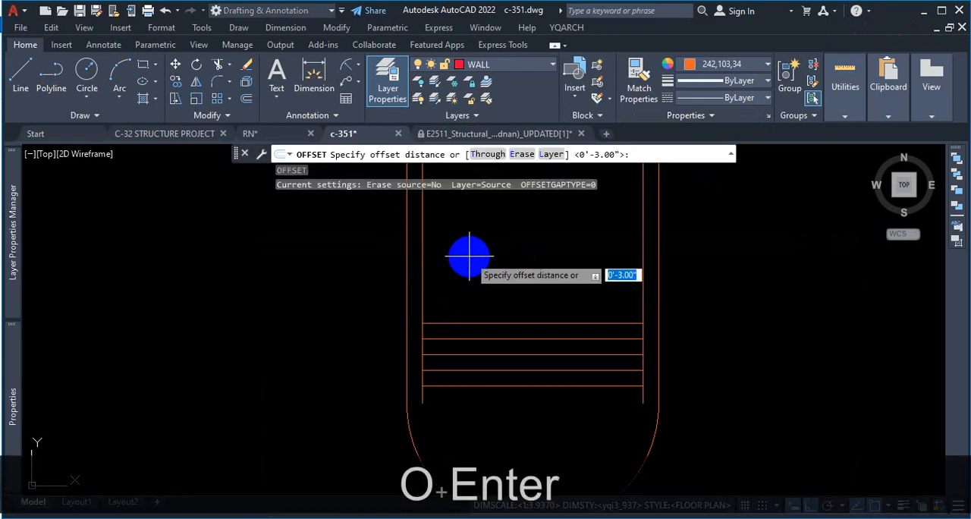
{"action": "key", "text": "Return"}
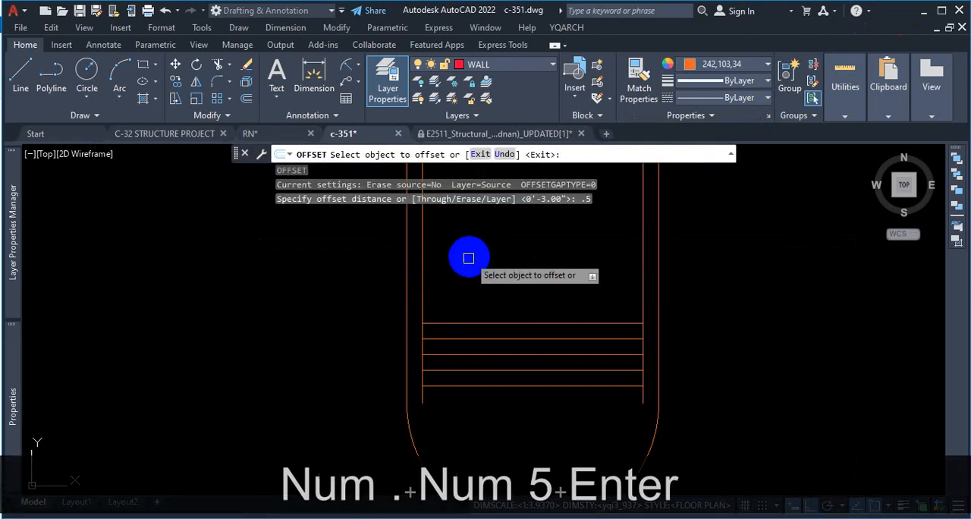
{"action": "left_click", "coordinate": [423, 276]}
{"action": "left_click", "coordinate": [447, 277]}
{"action": "scroll", "coordinate": [420, 339], "scroll_direction": "up", "scroll_amount": 4}
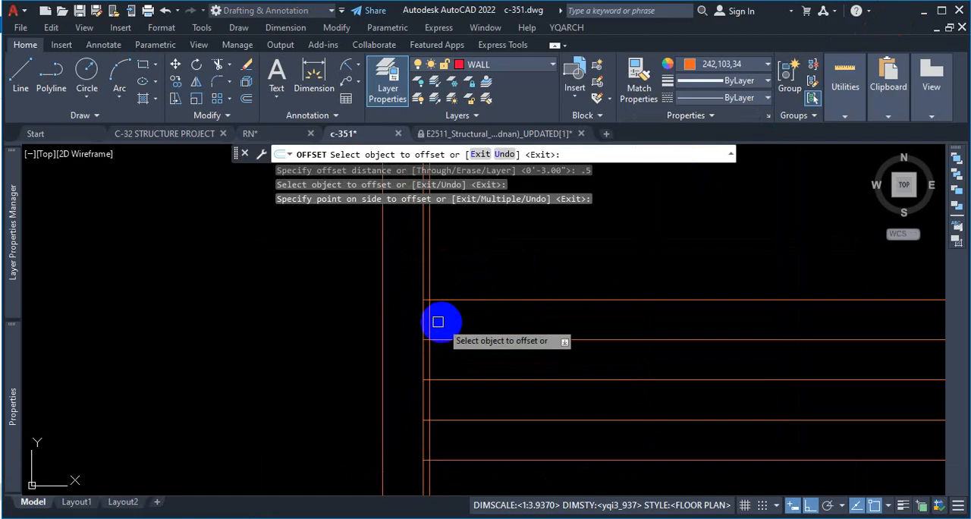
{"action": "scroll", "coordinate": [422, 327], "scroll_direction": "down", "scroll_amount": 4}
{"action": "scroll", "coordinate": [634, 283], "scroll_direction": "up", "scroll_amount": 4}
{"action": "left_click", "coordinate": [642, 279]}
{"action": "left_click", "coordinate": [634, 279]}
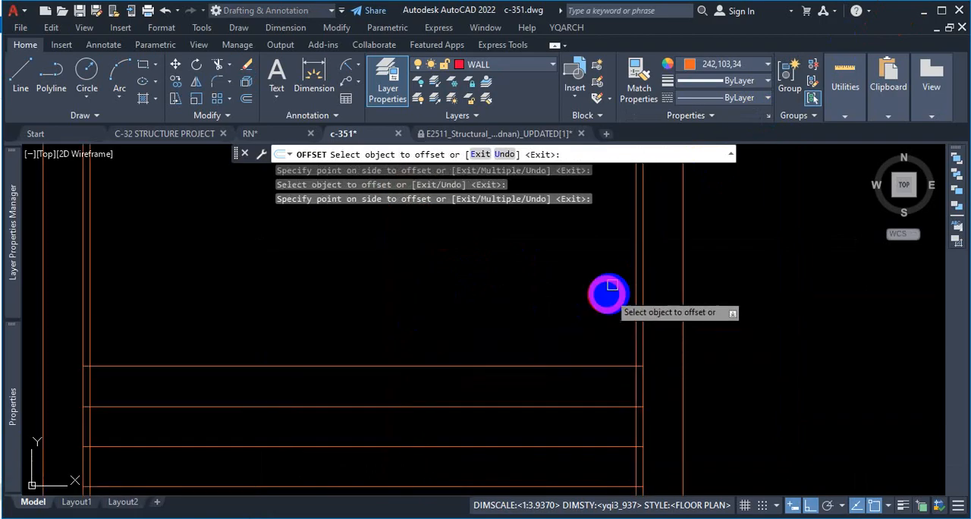
{"action": "key", "text": "Escape"}
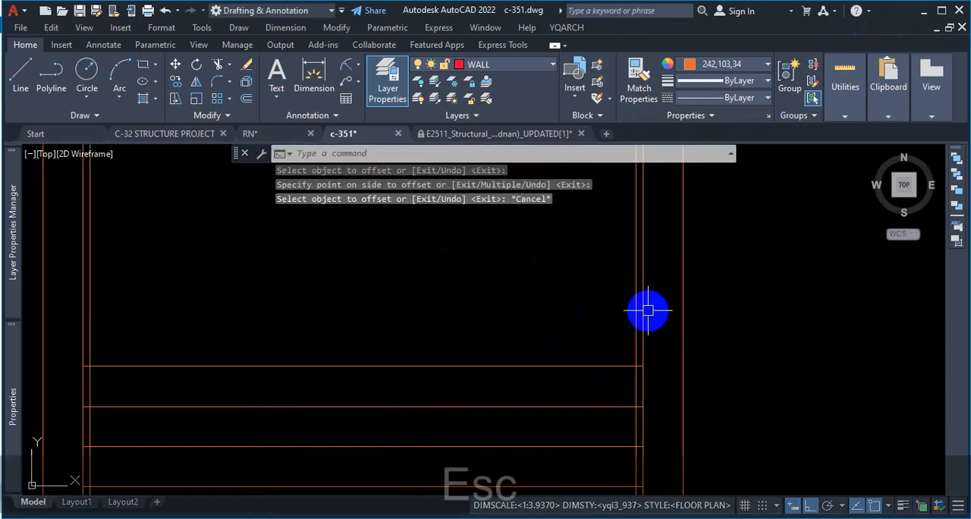
Step: Start a fit-point spline at the bottom line's intersection with the right bar's inner edge, ortho off, to the left bar's inner edge at the second line
{"action": "scroll", "coordinate": [657, 361], "scroll_direction": "down", "scroll_amount": 2}
{"action": "scroll", "coordinate": [609, 327], "scroll_direction": "down", "scroll_amount": 2}
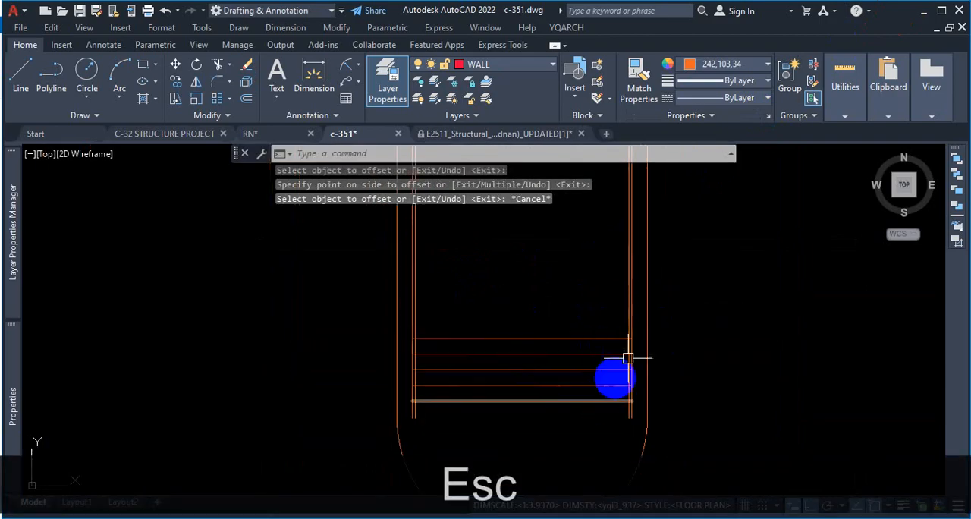
{"action": "scroll", "coordinate": [629, 322], "scroll_direction": "up", "scroll_amount": 4}
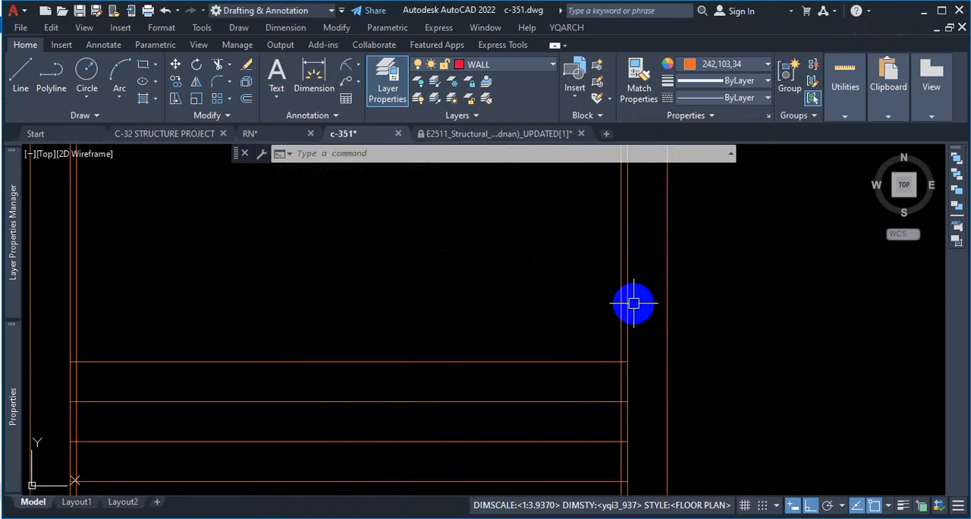
{"action": "scroll", "coordinate": [478, 265], "scroll_direction": "down", "scroll_amount": 4}
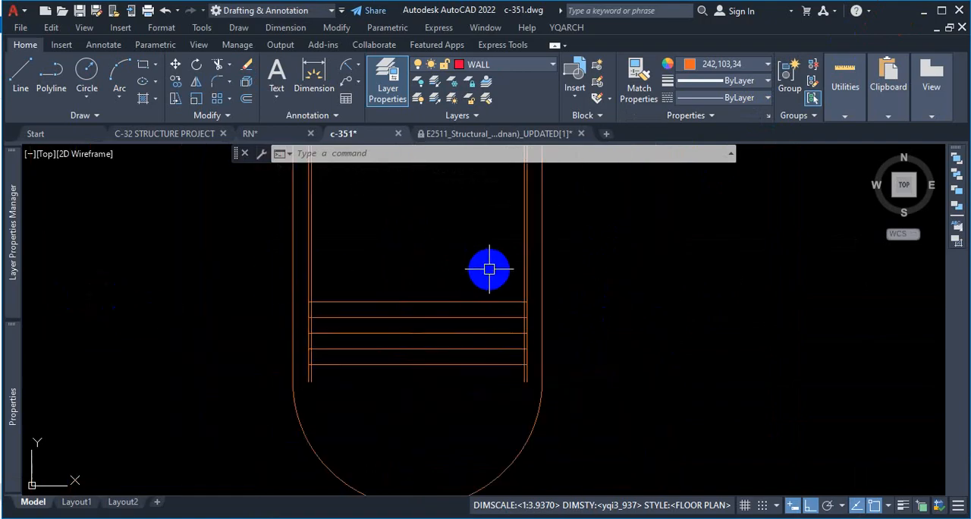
{"action": "scroll", "coordinate": [322, 366], "scroll_direction": "up", "scroll_amount": 2}
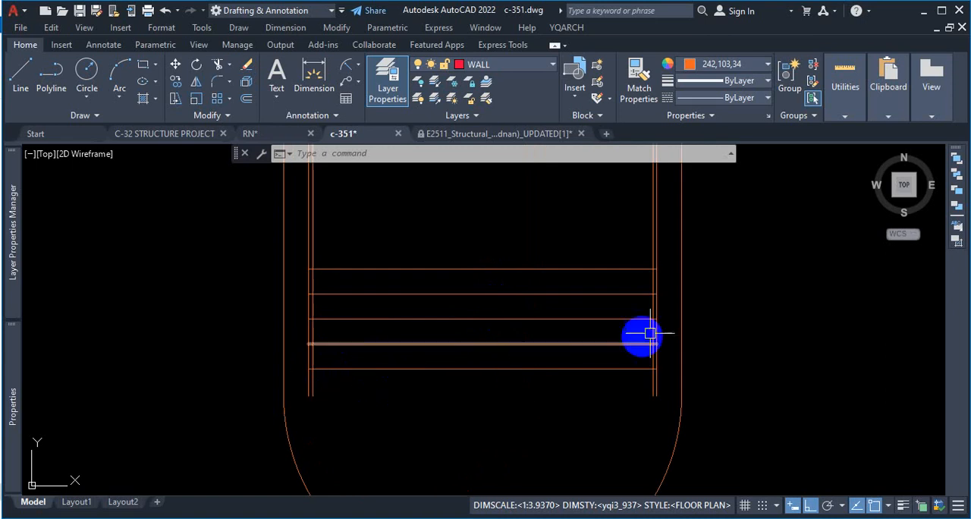
{"action": "left_click", "coordinate": [106, 120]}
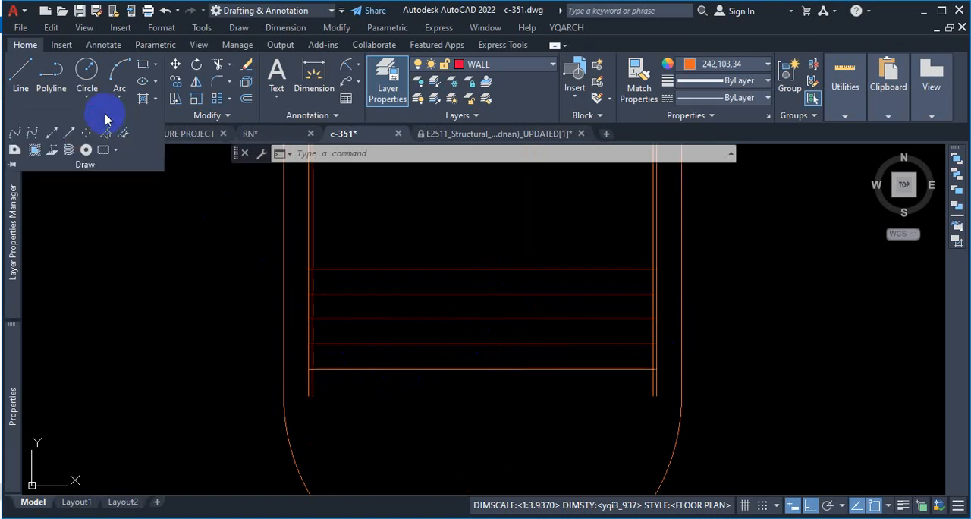
{"action": "left_click", "coordinate": [14, 138]}
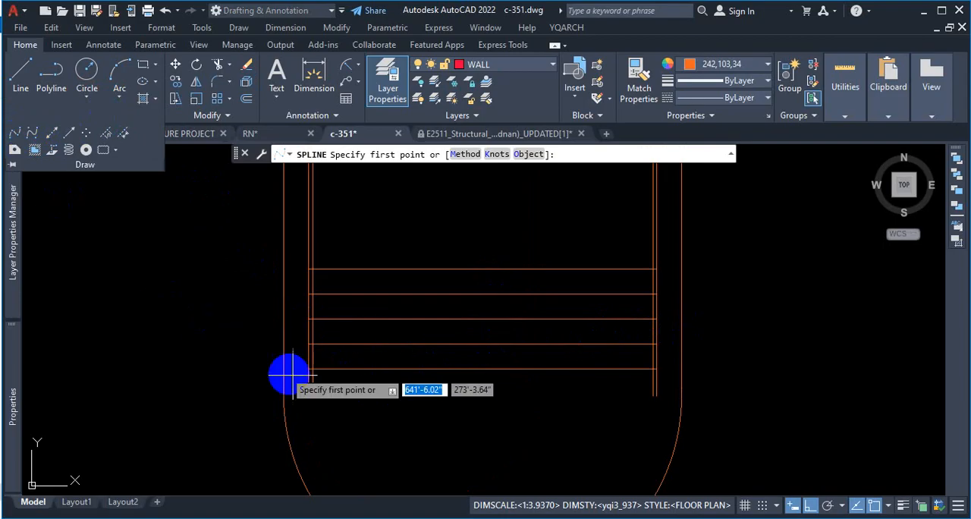
{"action": "scroll", "coordinate": [660, 363], "scroll_direction": "up", "scroll_amount": 4}
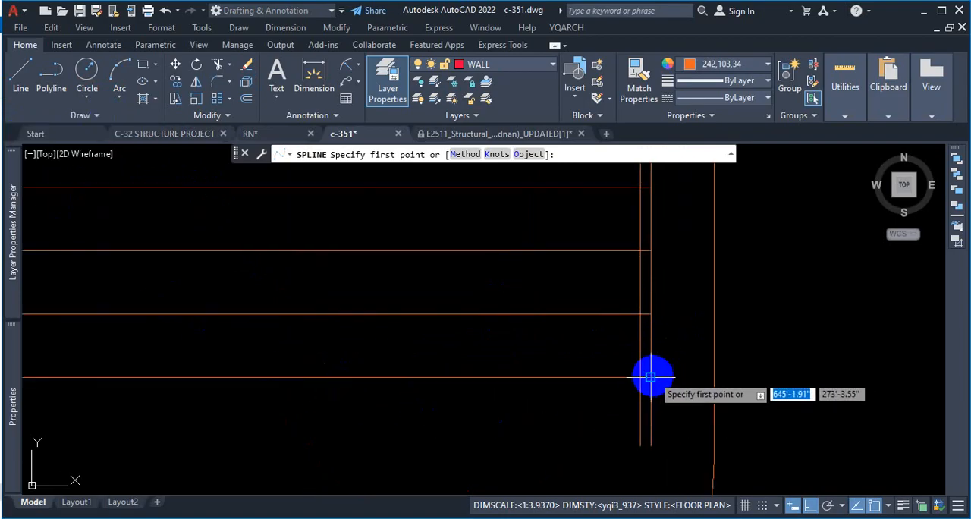
{"action": "scroll", "coordinate": [630, 376], "scroll_direction": "up", "scroll_amount": 4}
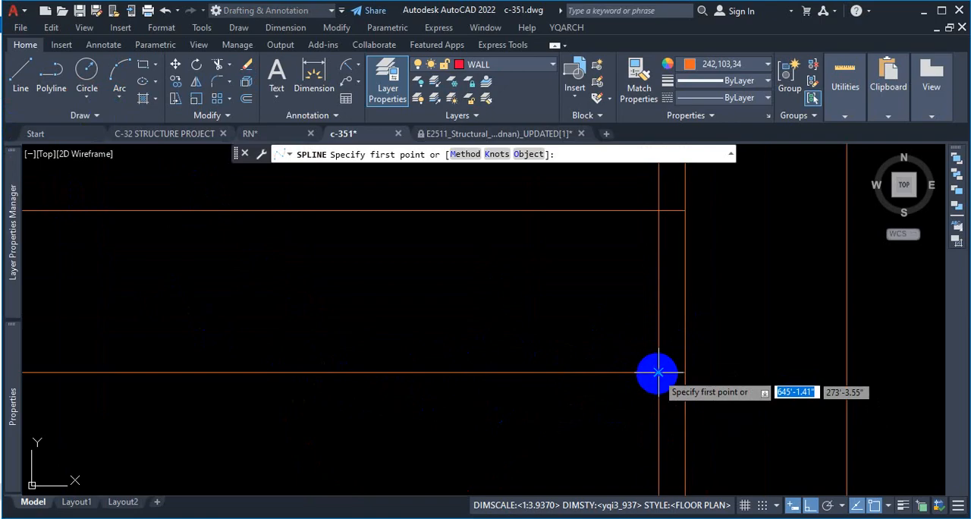
{"action": "left_click", "coordinate": [658, 372]}
{"action": "scroll", "coordinate": [657, 362], "scroll_direction": "down", "scroll_amount": 2}
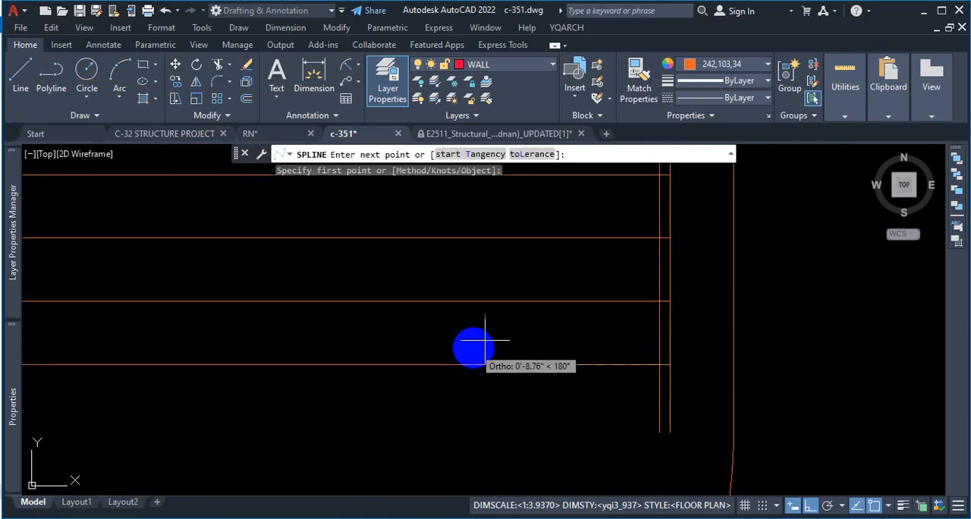
{"action": "scroll", "coordinate": [583, 374], "scroll_direction": "down", "scroll_amount": 3}
{"action": "left_click", "coordinate": [810, 504]}
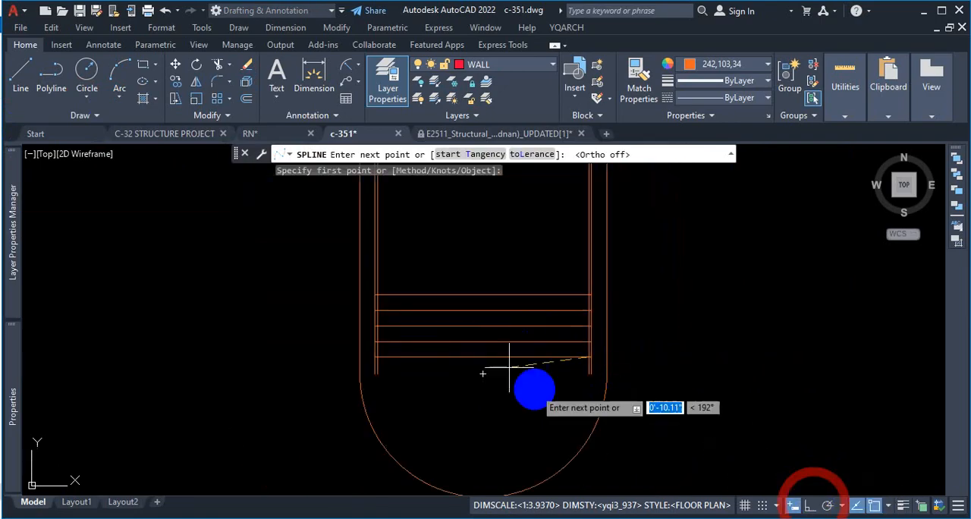
{"action": "scroll", "coordinate": [402, 341], "scroll_direction": "up", "scroll_amount": 4}
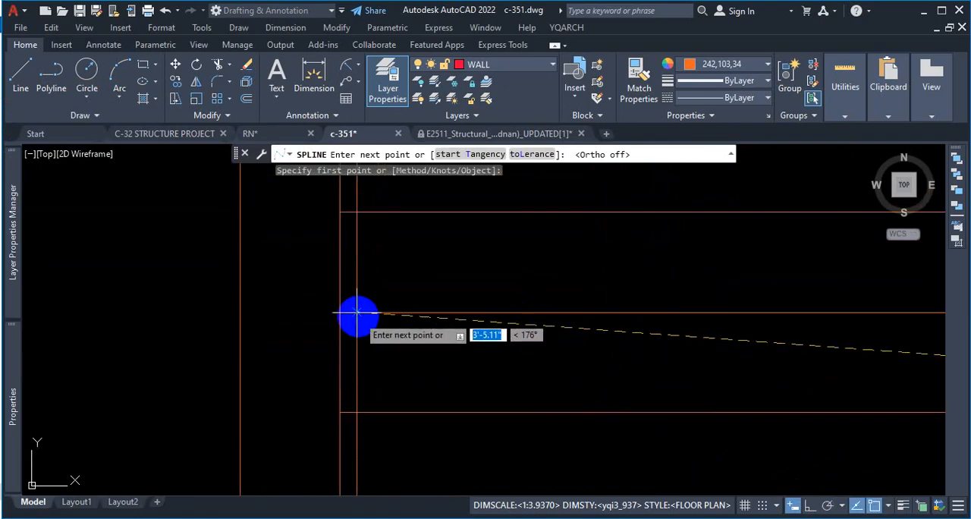
{"action": "left_click", "coordinate": [357, 313]}
Step: Continue the spline through the right bar's inner edge at the third line and the left bar's inner edge at the fourth line
{"action": "scroll", "coordinate": [463, 301], "scroll_direction": "down", "scroll_amount": 3}
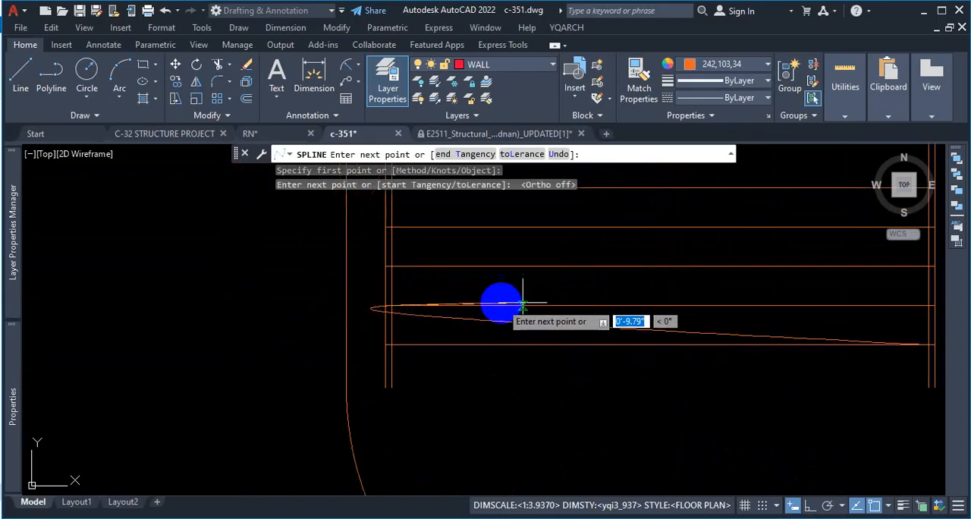
{"action": "scroll", "coordinate": [531, 296], "scroll_direction": "down", "scroll_amount": 2}
{"action": "scroll", "coordinate": [691, 286], "scroll_direction": "up", "scroll_amount": 4}
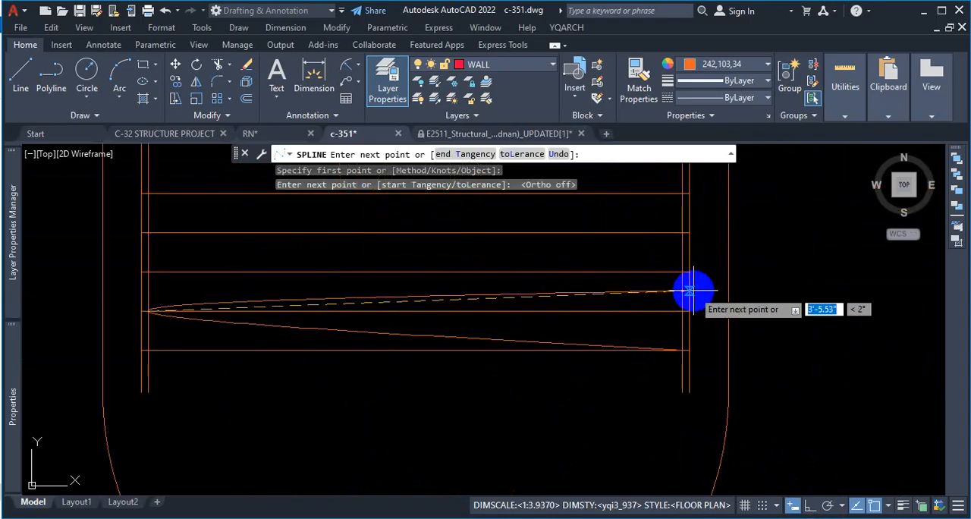
{"action": "scroll", "coordinate": [687, 281], "scroll_direction": "up", "scroll_amount": 2}
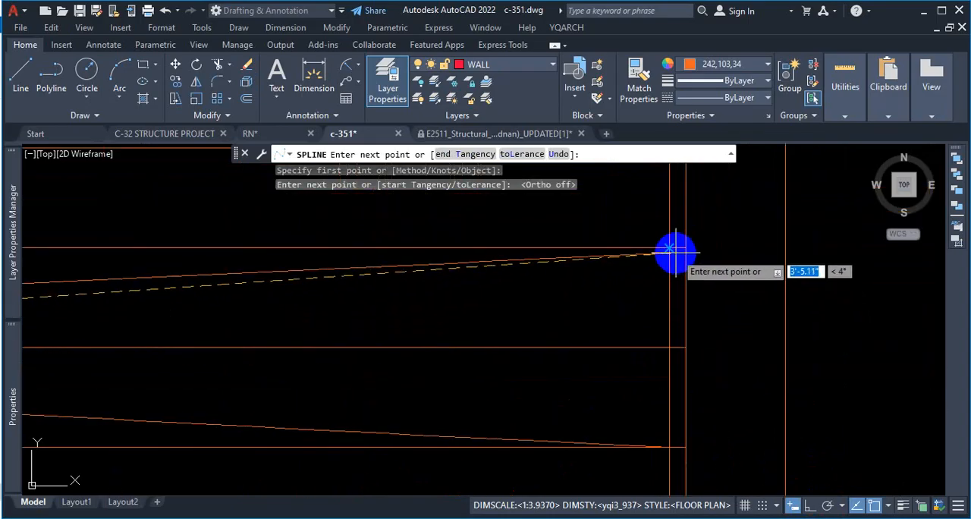
{"action": "left_click", "coordinate": [669, 247]}
{"action": "scroll", "coordinate": [722, 232], "scroll_direction": "down", "scroll_amount": 3}
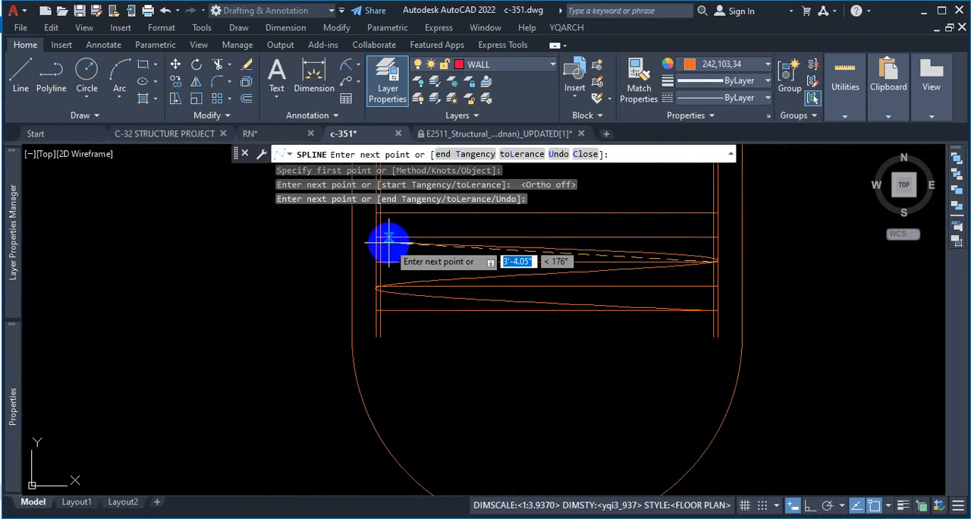
{"action": "scroll", "coordinate": [384, 244], "scroll_direction": "up", "scroll_amount": 3}
{"action": "left_click", "coordinate": [368, 228]}
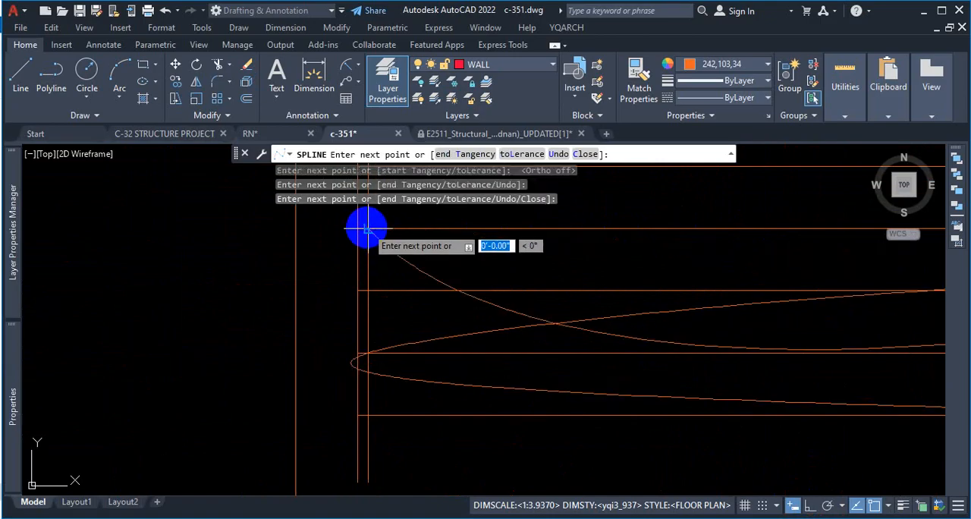
Step: Extend the spline to the right bar's outer edge at the uppermost of the five horizontal lines
{"action": "scroll", "coordinate": [455, 245], "scroll_direction": "down", "scroll_amount": 3}
{"action": "scroll", "coordinate": [748, 228], "scroll_direction": "down", "scroll_amount": 1}
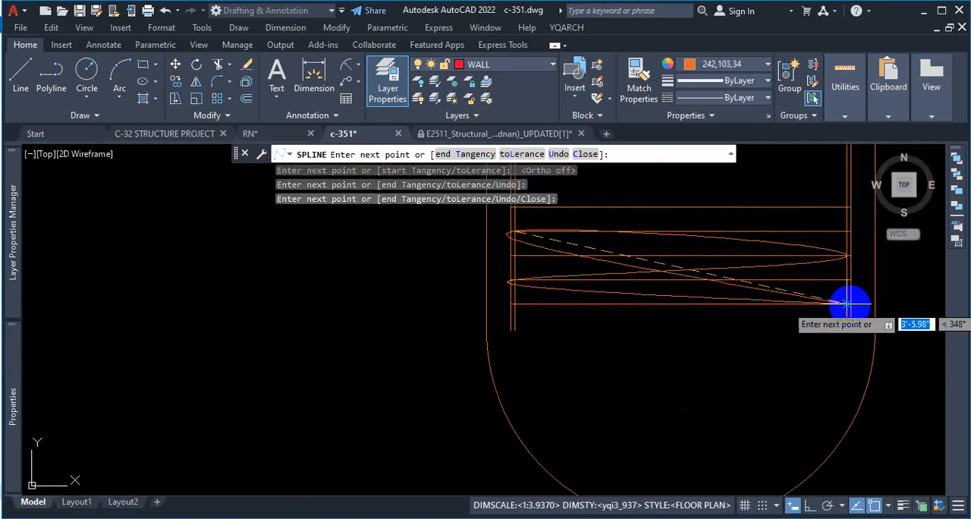
{"action": "scroll", "coordinate": [848, 208], "scroll_direction": "up", "scroll_amount": 3}
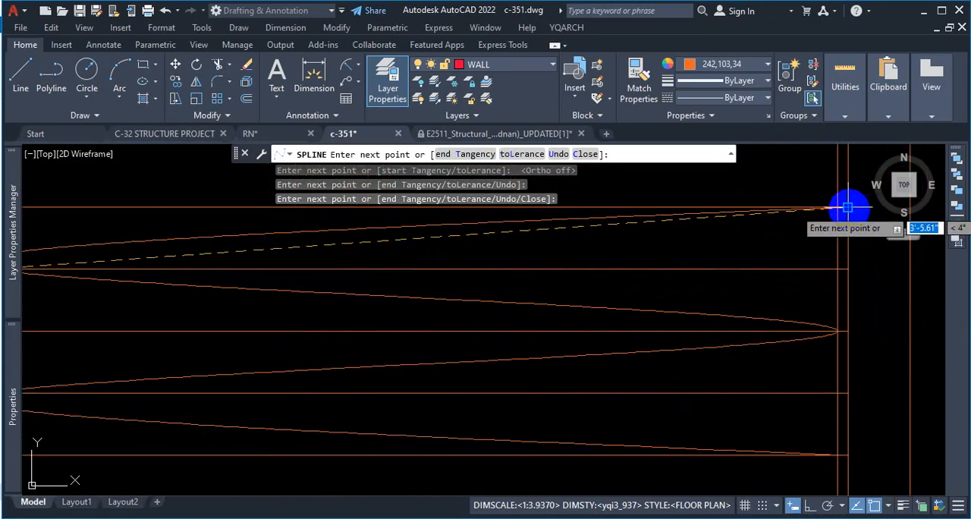
{"action": "left_click", "coordinate": [849, 208]}
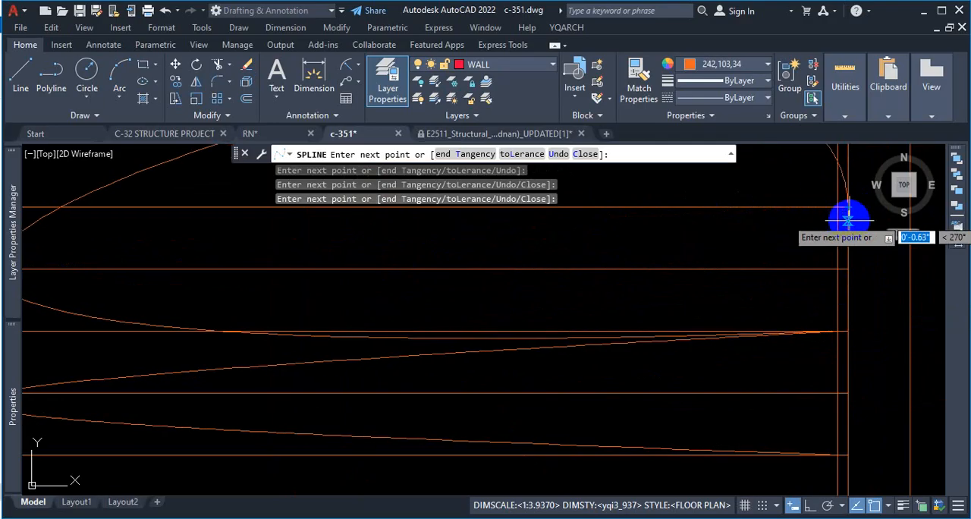
{"action": "scroll", "coordinate": [846, 205], "scroll_direction": "down", "scroll_amount": 2}
{"action": "scroll", "coordinate": [844, 201], "scroll_direction": "up", "scroll_amount": 1}
{"action": "scroll", "coordinate": [827, 228], "scroll_direction": "up", "scroll_amount": 5}
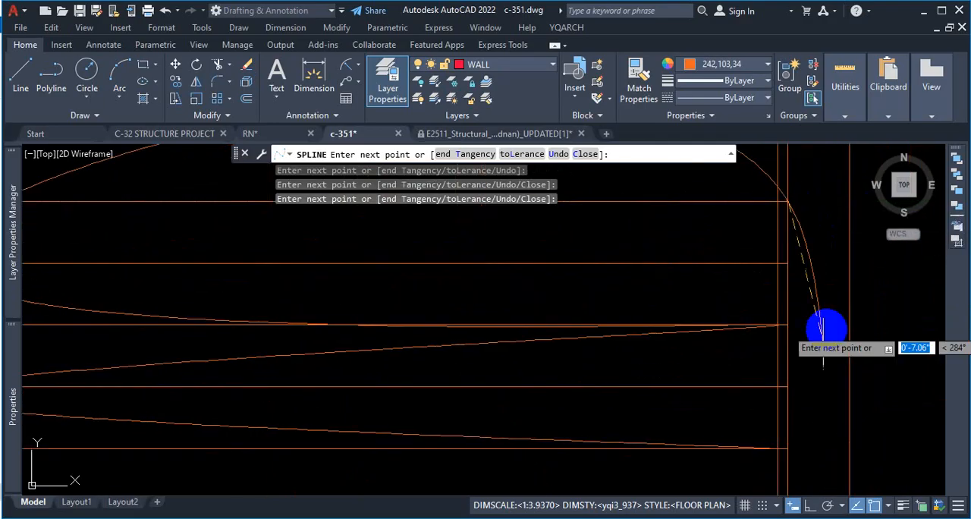
{"action": "scroll", "coordinate": [769, 228], "scroll_direction": "down", "scroll_amount": 4}
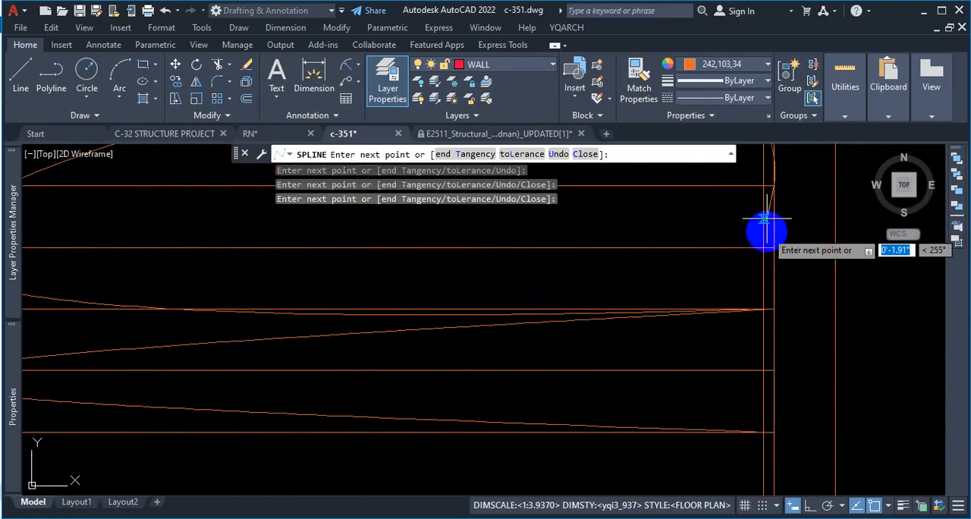
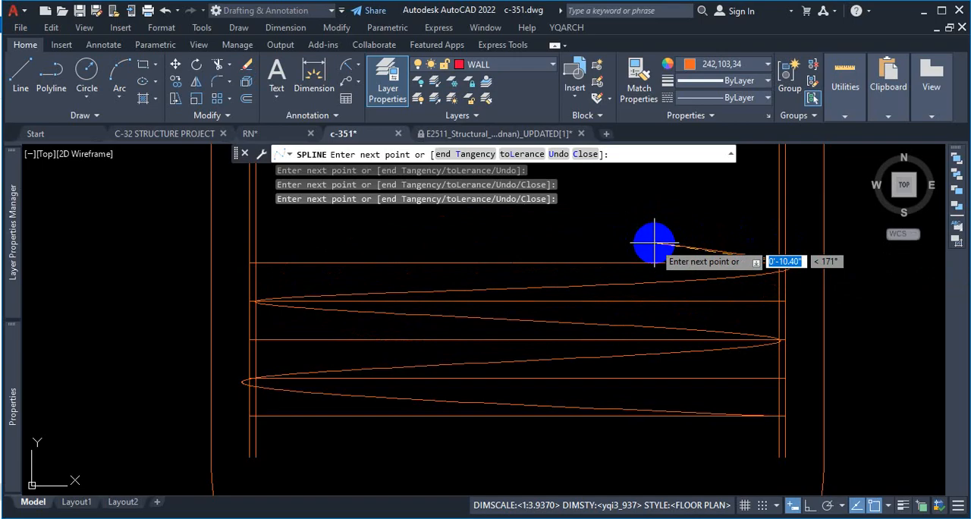
Step: Place one more spline point above the uppermost line, discard the unfinished spline and undo it
{"action": "left_click", "coordinate": [654, 243]}
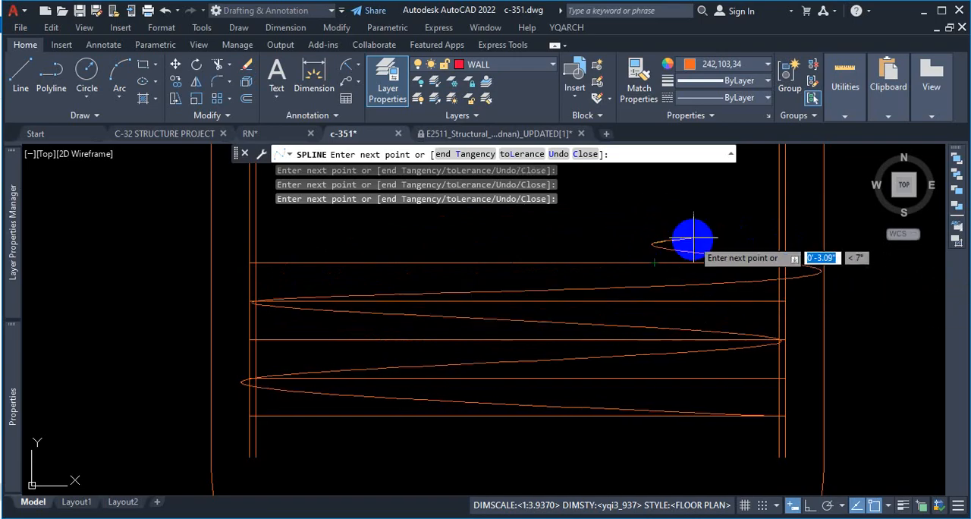
{"action": "key", "text": "Escape"}
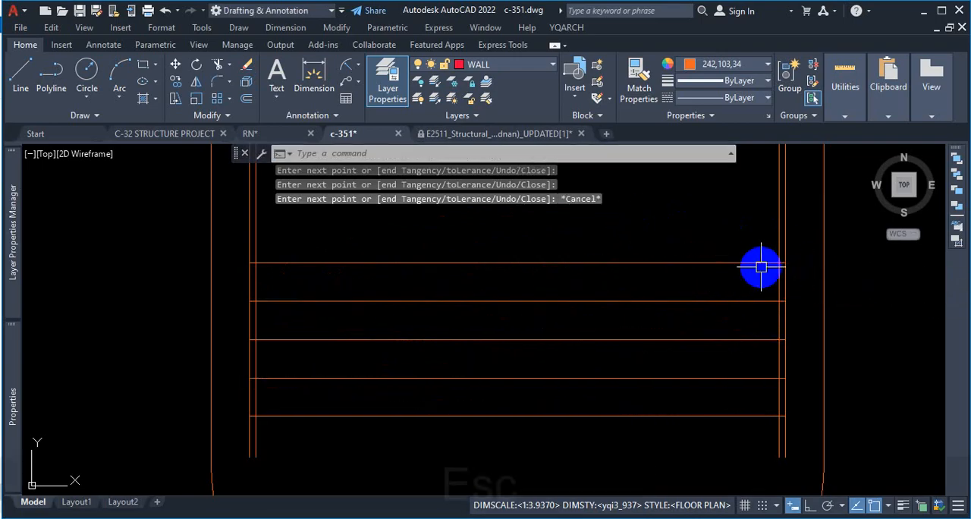
{"action": "key", "text": "ctrl+z"}
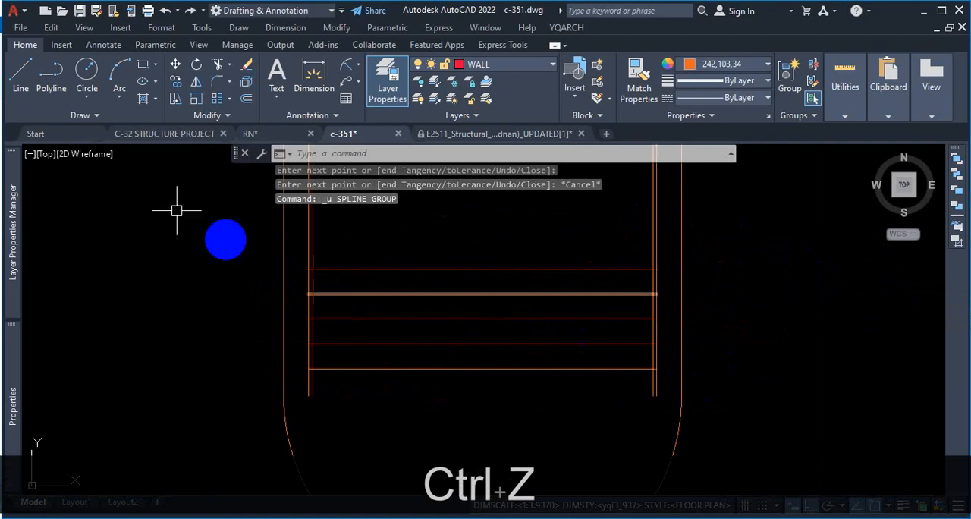
Step: Start a new fit-point spline at the bottom line's end on the right bar's outer edge, ortho off, to the left bar's inner edge at the second line
{"action": "left_click", "coordinate": [76, 116]}
{"action": "left_click", "coordinate": [16, 137]}
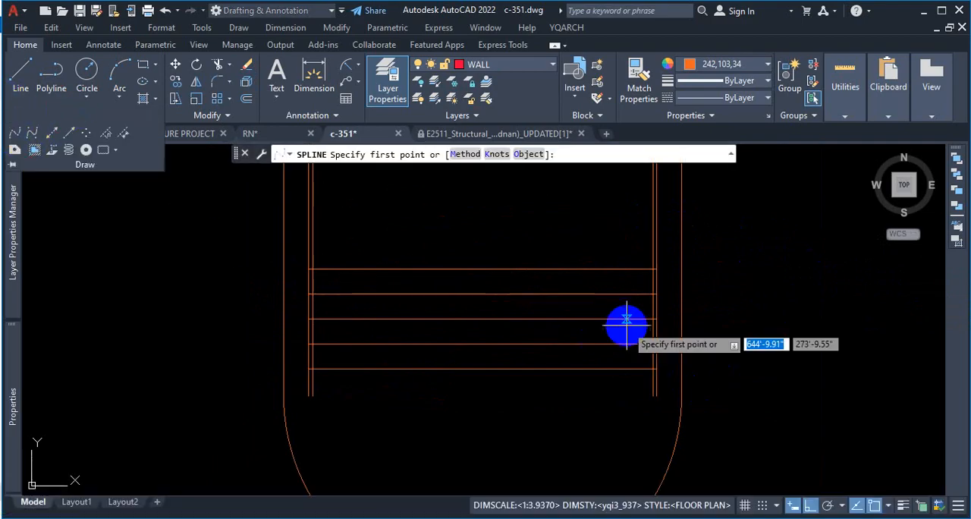
{"action": "scroll", "coordinate": [644, 368], "scroll_direction": "up", "scroll_amount": 5}
{"action": "left_click", "coordinate": [690, 355]}
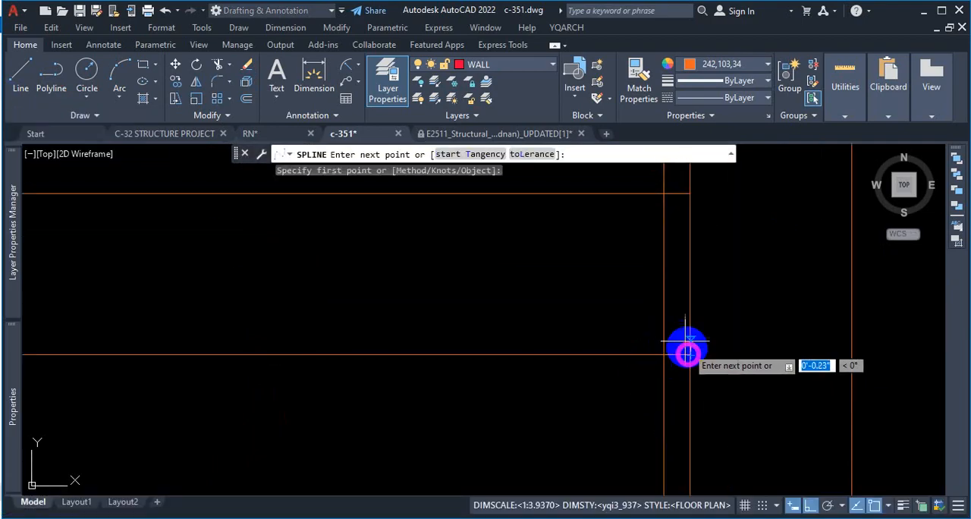
{"action": "scroll", "coordinate": [569, 288], "scroll_direction": "down", "scroll_amount": 3}
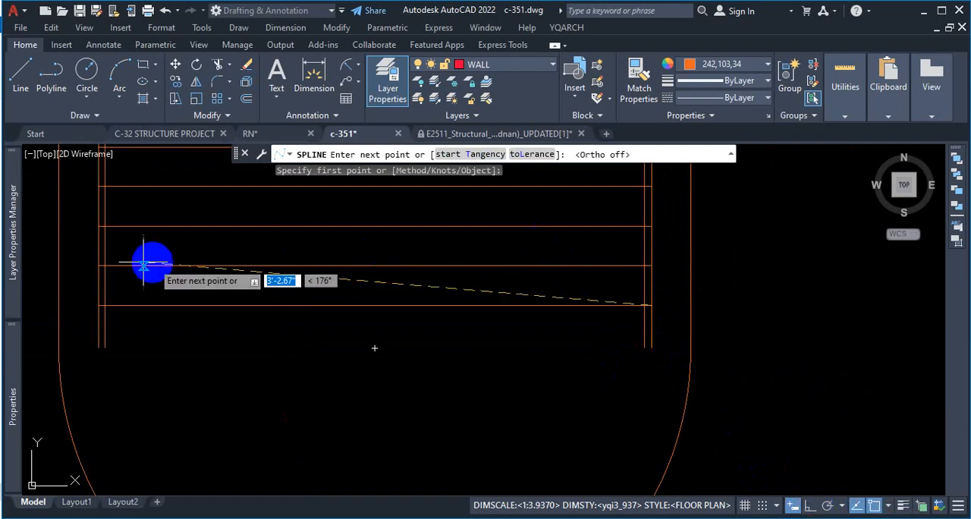
{"action": "scroll", "coordinate": [81, 273], "scroll_direction": "up", "scroll_amount": 5}
{"action": "left_click", "coordinate": [77, 267]}
{"action": "scroll", "coordinate": [132, 256], "scroll_direction": "down", "scroll_amount": 4}
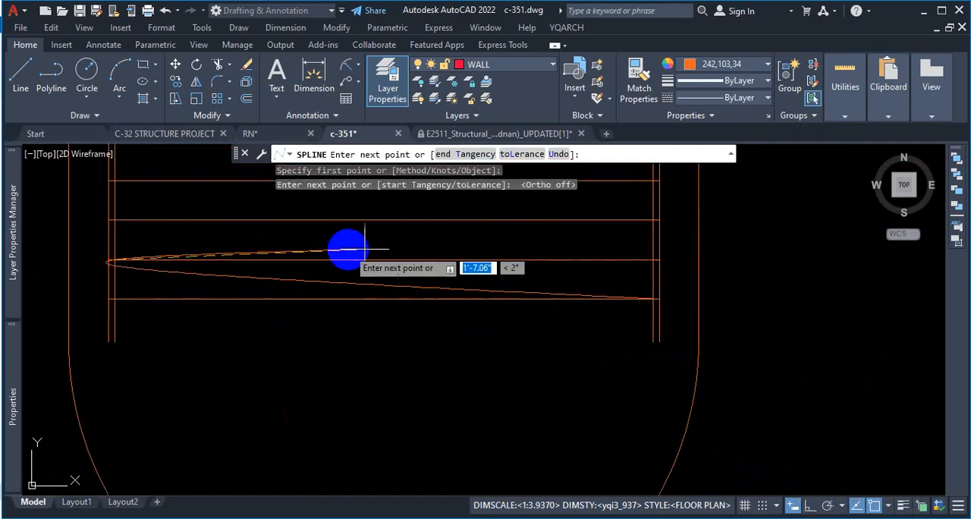
Step: Run the new spline through the right bar's inner edge at the third line to the left bar's inner edge at the fourth line
{"action": "scroll", "coordinate": [667, 228], "scroll_direction": "up", "scroll_amount": 2}
{"action": "left_click", "coordinate": [666, 212]}
{"action": "scroll", "coordinate": [653, 209], "scroll_direction": "down", "scroll_amount": 2}
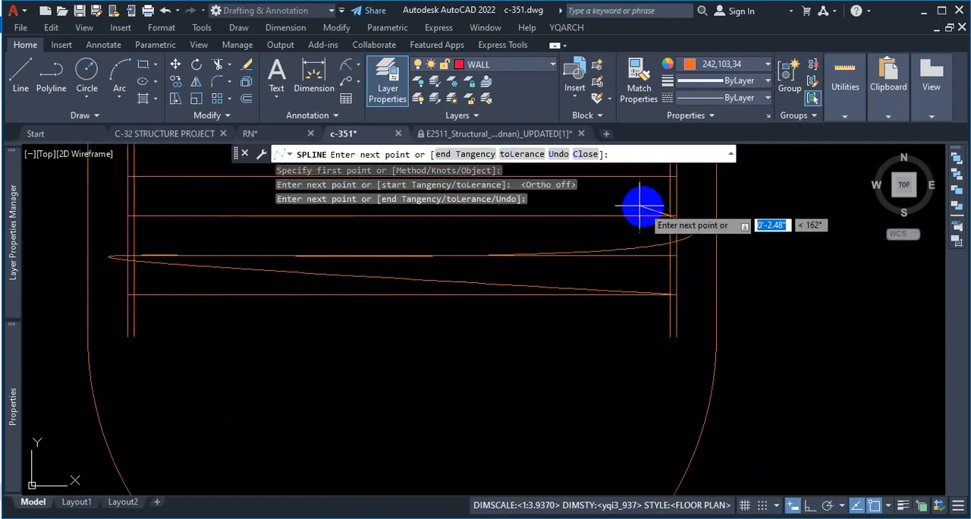
{"action": "scroll", "coordinate": [109, 174], "scroll_direction": "up", "scroll_amount": 3}
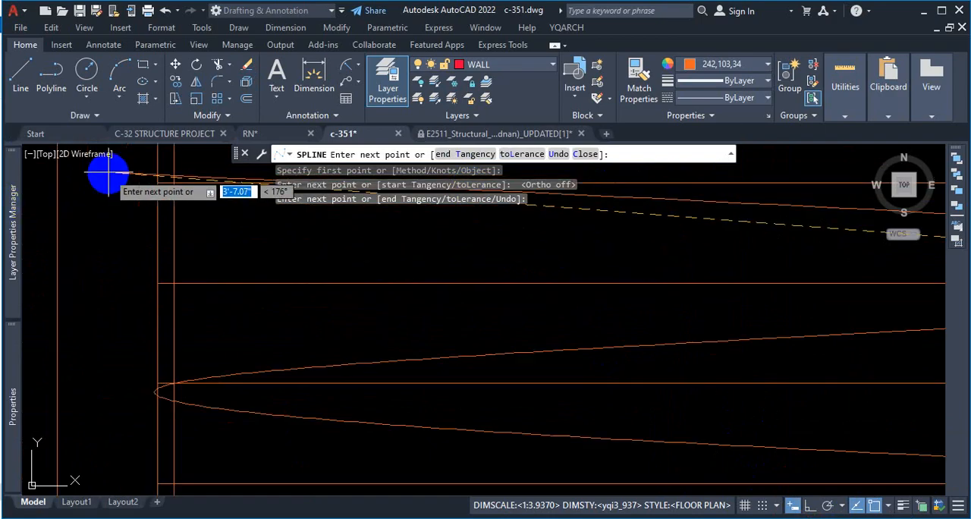
{"action": "left_click", "coordinate": [173, 182]}
{"action": "scroll", "coordinate": [182, 206], "scroll_direction": "down", "scroll_amount": 4}
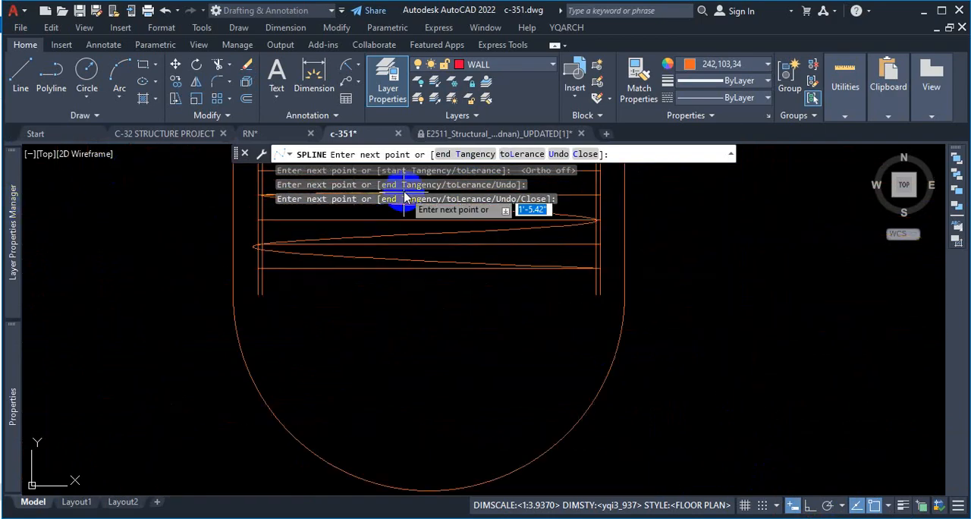
Step: Carry the spline to the right bar's outer edge at the uppermost line, add a point about 1.7" beyond it, and finish the curve
{"action": "scroll", "coordinate": [486, 269], "scroll_direction": "down", "scroll_amount": 2}
{"action": "scroll", "coordinate": [484, 267], "scroll_direction": "up", "scroll_amount": 3}
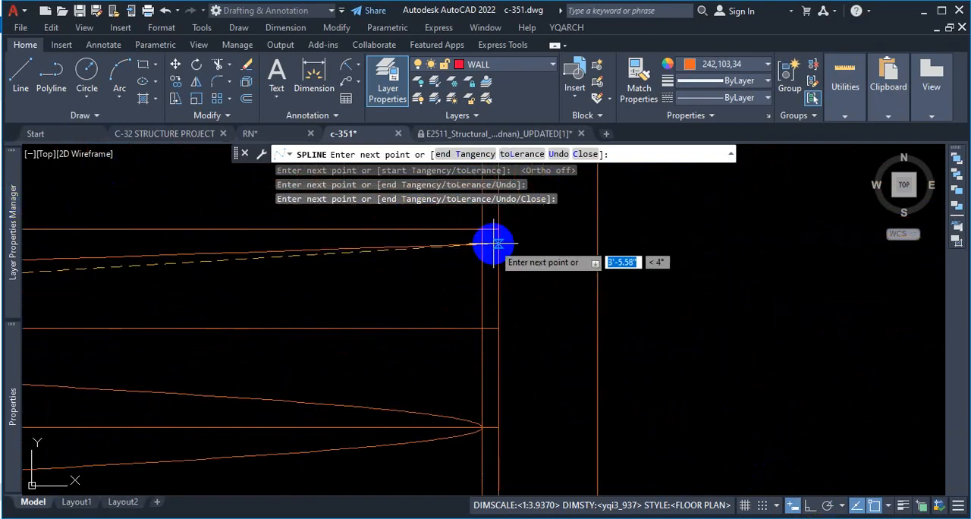
{"action": "scroll", "coordinate": [497, 229], "scroll_direction": "down", "scroll_amount": 3}
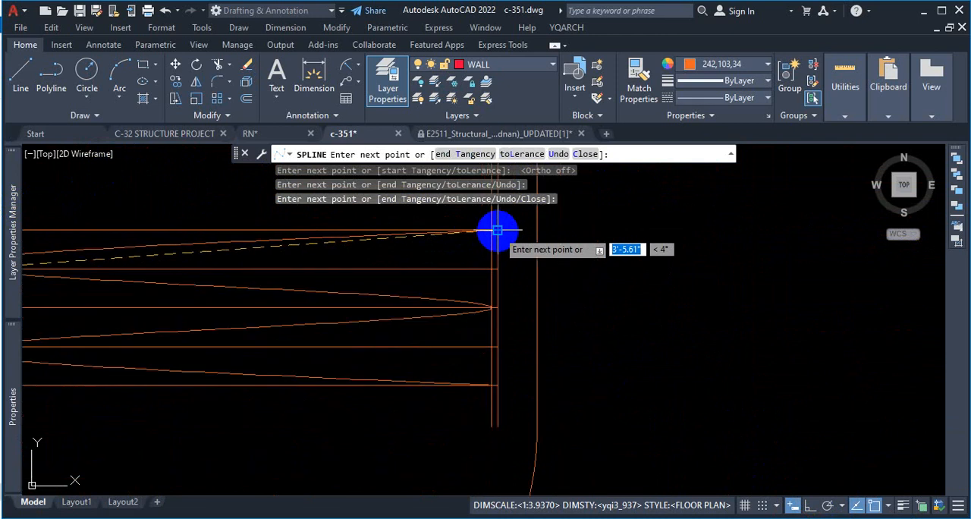
{"action": "scroll", "coordinate": [497, 229], "scroll_direction": "down", "scroll_amount": 2}
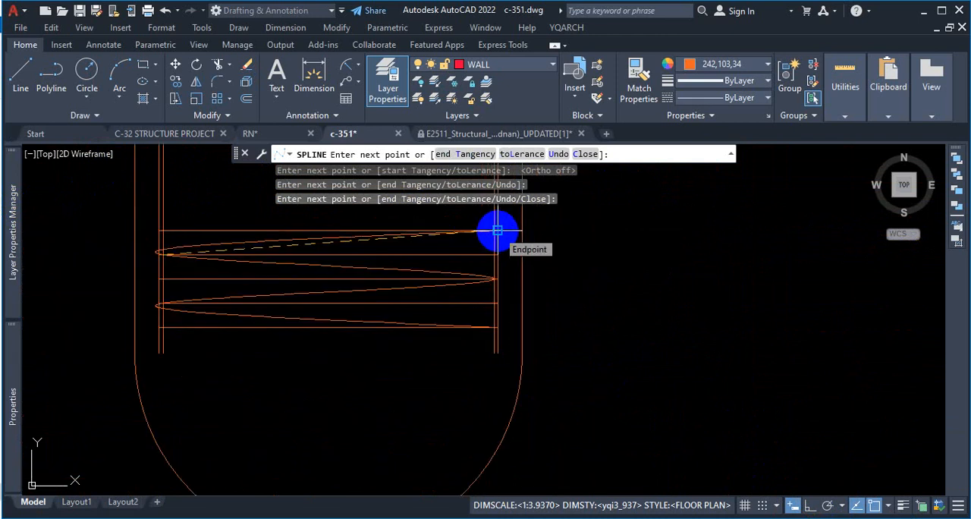
{"action": "left_click", "coordinate": [497, 229]}
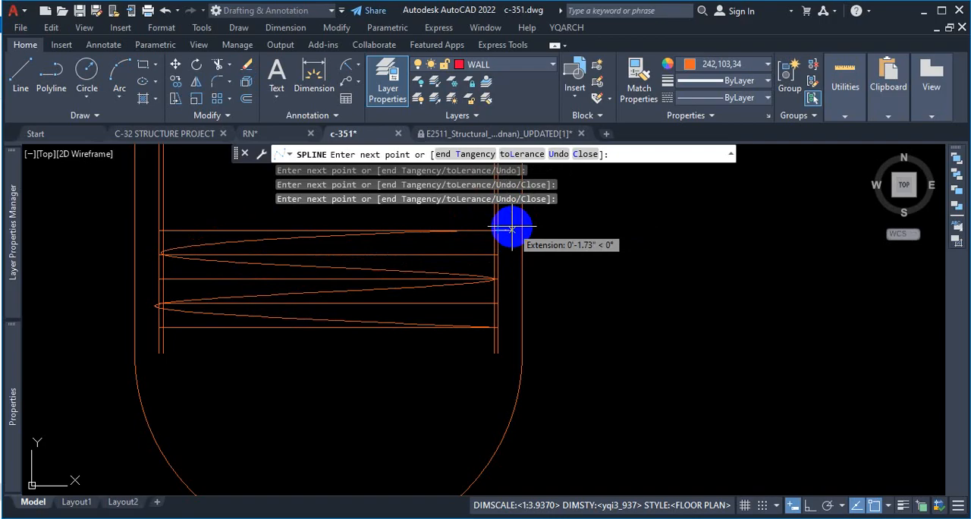
{"action": "left_click", "coordinate": [512, 228]}
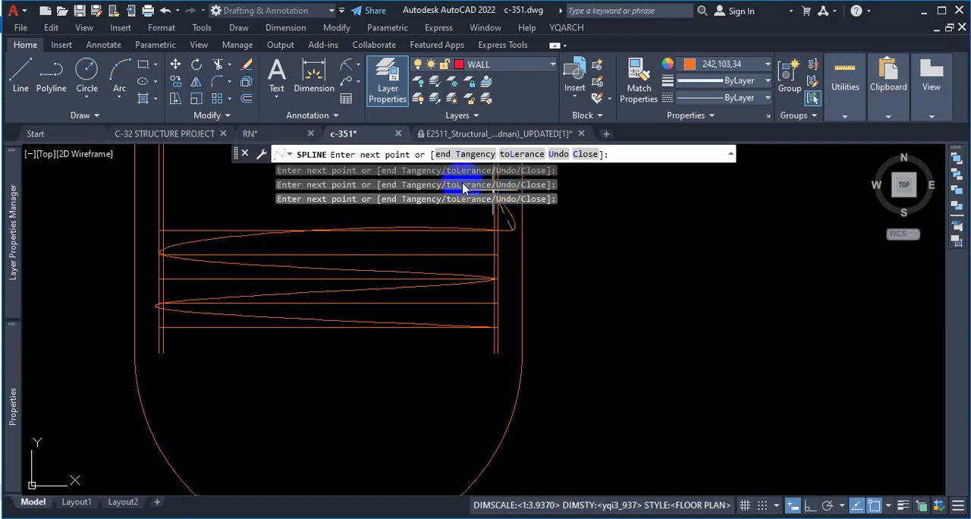
{"action": "scroll", "coordinate": [453, 223], "scroll_direction": "up", "scroll_amount": 3}
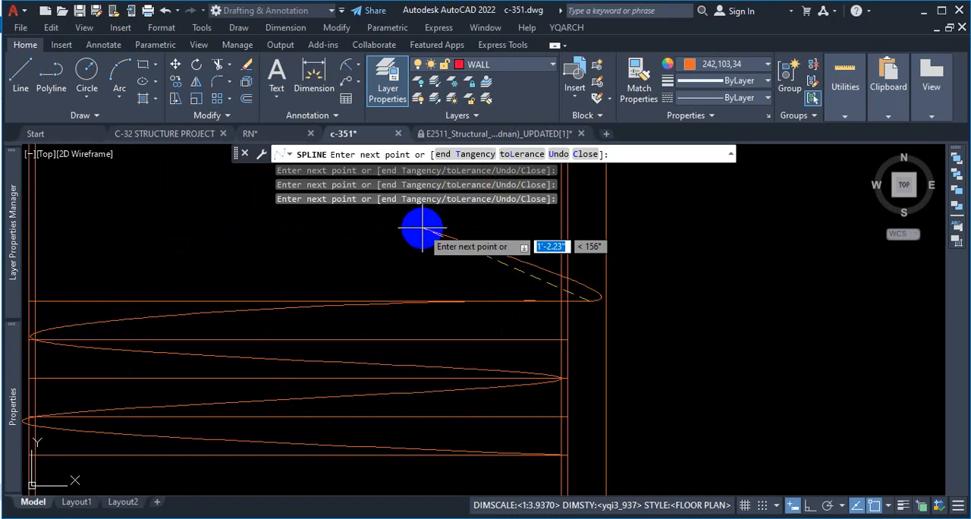
{"action": "key", "text": "Return"}
Step: Stretch the spline's fit point at the second line's left end about 0.45" up and inward, bringing the bend to the left bar's outer edge
{"action": "scroll", "coordinate": [542, 270], "scroll_direction": "down", "scroll_amount": 3}
{"action": "left_click", "coordinate": [461, 322]}
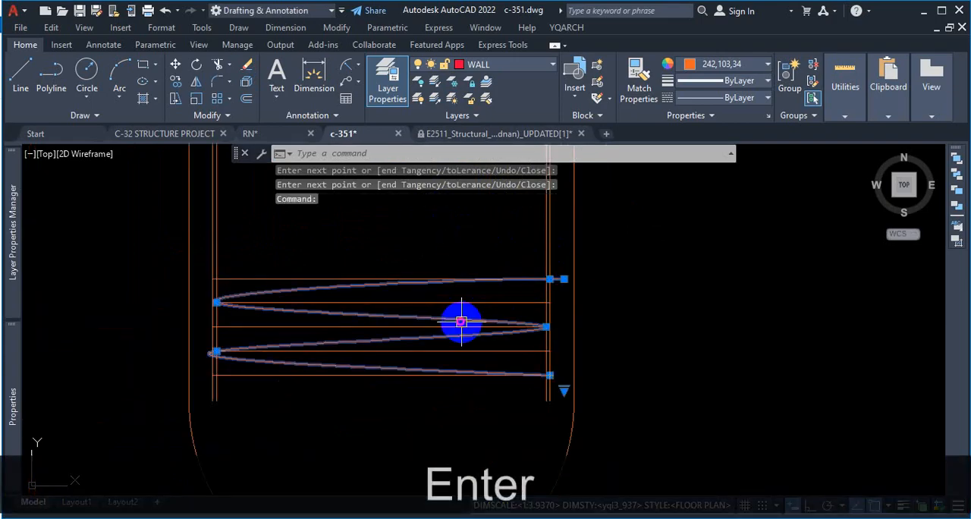
{"action": "scroll", "coordinate": [219, 353], "scroll_direction": "up", "scroll_amount": 5}
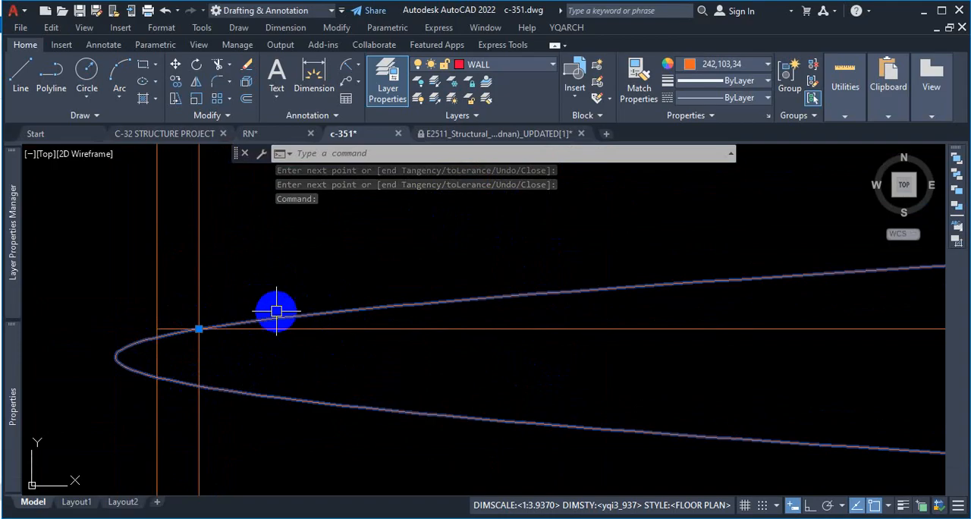
{"action": "scroll", "coordinate": [386, 324], "scroll_direction": "down", "scroll_amount": 4}
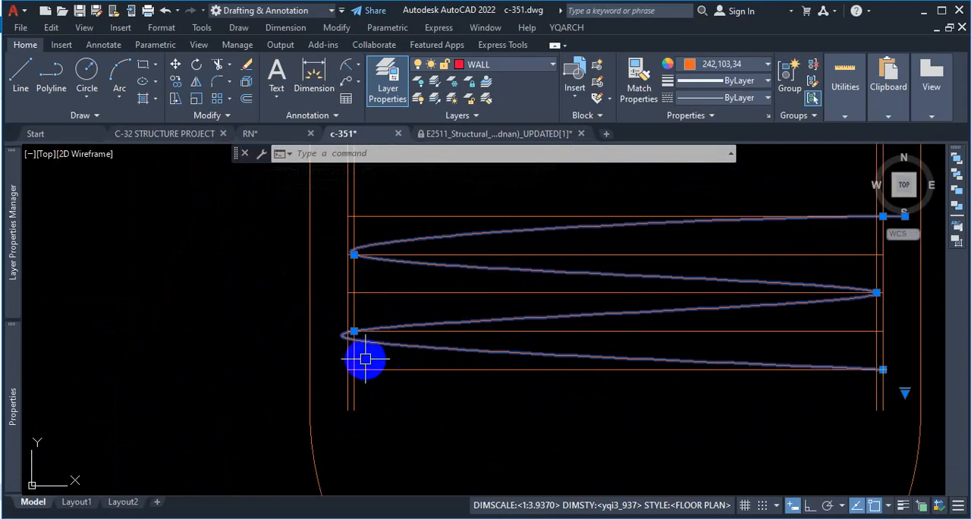
{"action": "scroll", "coordinate": [349, 345], "scroll_direction": "up", "scroll_amount": 4}
{"action": "left_click", "coordinate": [327, 255]}
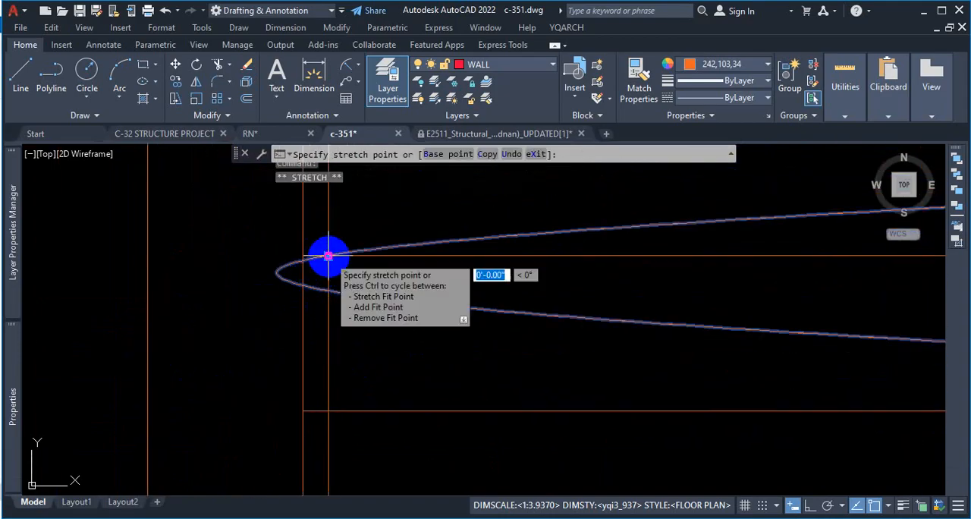
{"action": "scroll", "coordinate": [344, 239], "scroll_direction": "up", "scroll_amount": 2}
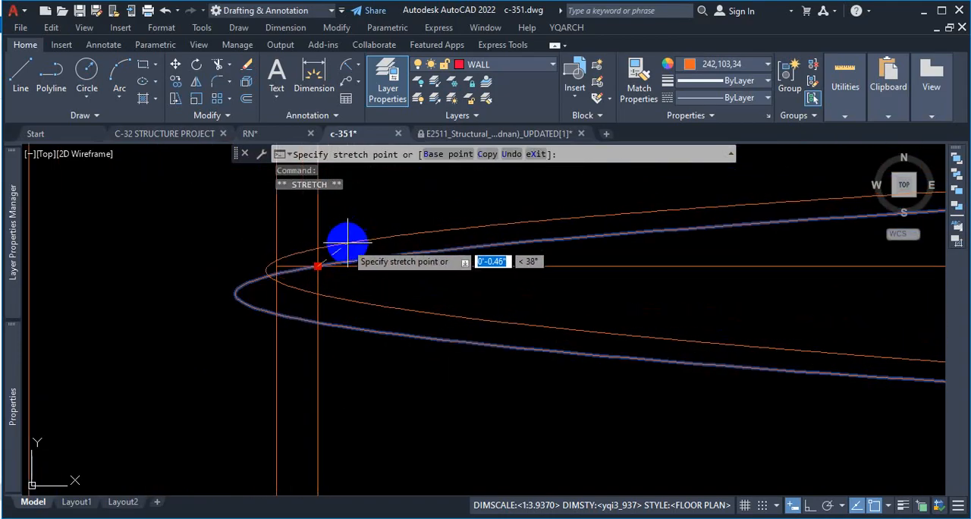
{"action": "left_click", "coordinate": [343, 242]}
{"action": "scroll", "coordinate": [148, 287], "scroll_direction": "down", "scroll_amount": 5}
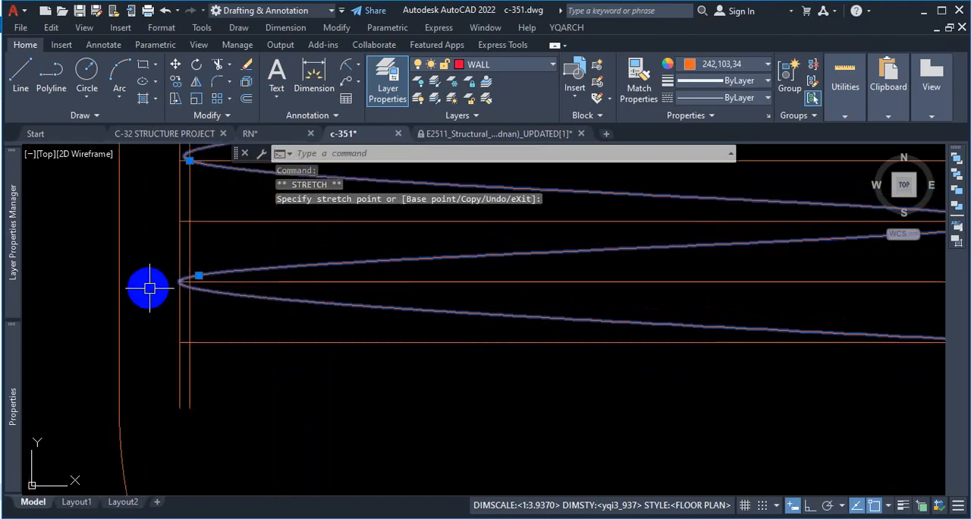
Step: Stretch the spline's right fit point at the third line out to the right bar's outer edge
{"action": "scroll", "coordinate": [154, 305], "scroll_direction": "down", "scroll_amount": 4}
{"action": "scroll", "coordinate": [458, 272], "scroll_direction": "up", "scroll_amount": 4}
{"action": "scroll", "coordinate": [554, 258], "scroll_direction": "up", "scroll_amount": 4}
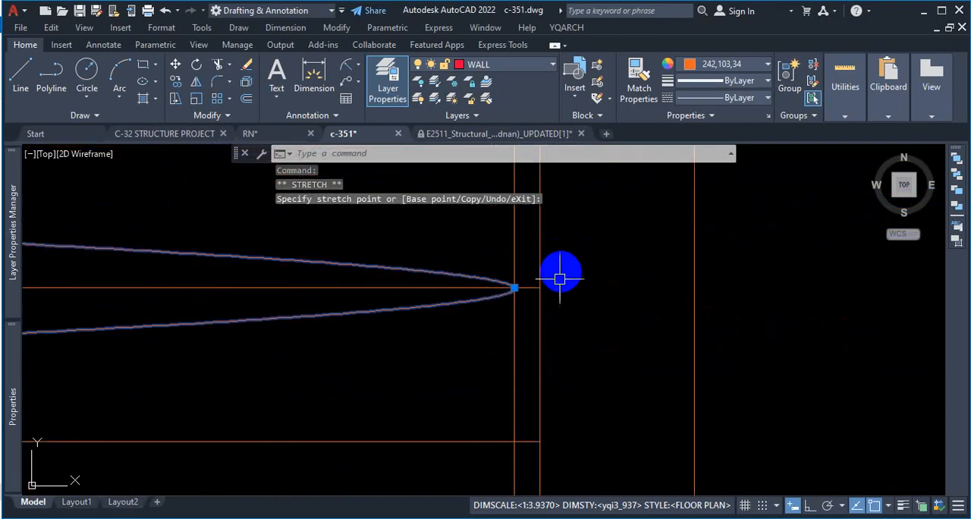
{"action": "left_click", "coordinate": [515, 289]}
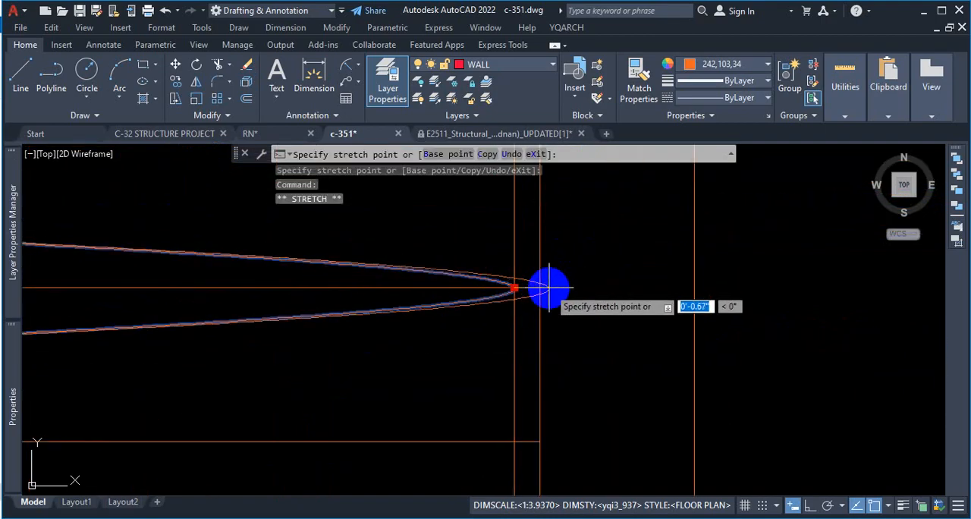
{"action": "left_click", "coordinate": [539, 288]}
{"action": "scroll", "coordinate": [477, 321], "scroll_direction": "down", "scroll_amount": 2}
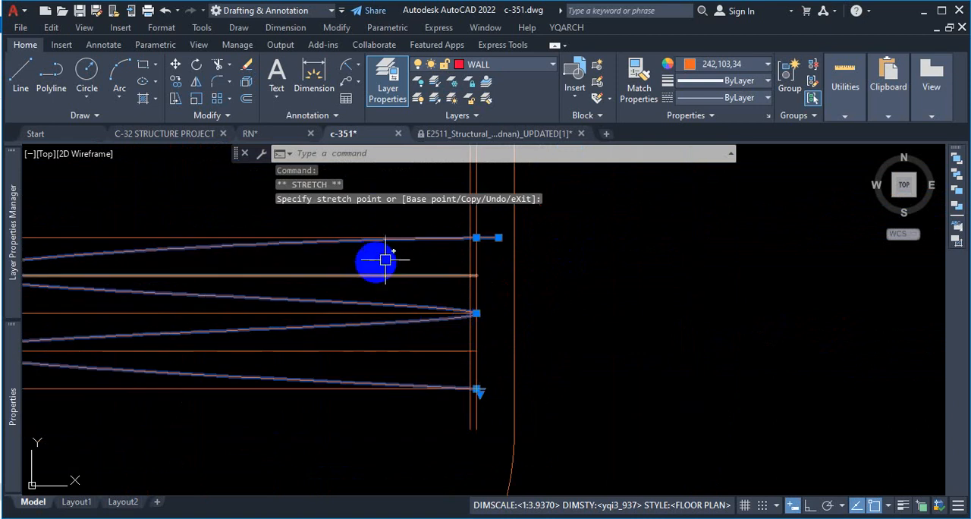
Step: Stretch the spline's left fit point at the fourth line out to the left bar's outer edge
{"action": "scroll", "coordinate": [559, 286], "scroll_direction": "down", "scroll_amount": 2}
{"action": "scroll", "coordinate": [528, 325], "scroll_direction": "up", "scroll_amount": 4}
{"action": "scroll", "coordinate": [524, 353], "scroll_direction": "up", "scroll_amount": 2}
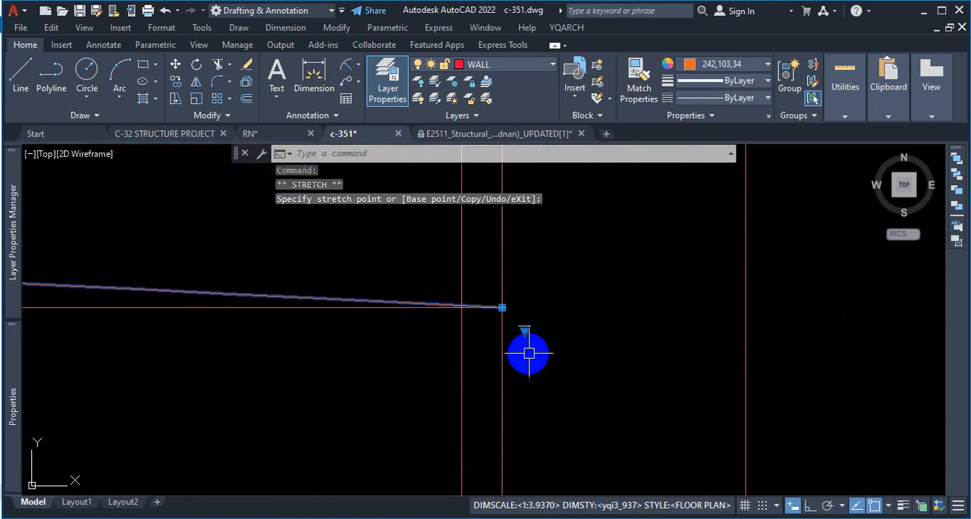
{"action": "scroll", "coordinate": [542, 342], "scroll_direction": "down", "scroll_amount": 5}
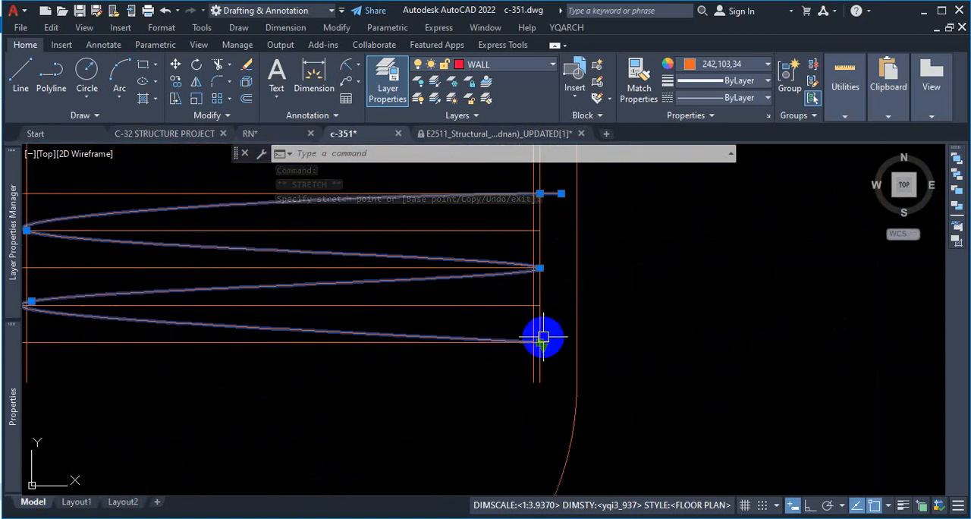
{"action": "scroll", "coordinate": [551, 260], "scroll_direction": "up", "scroll_amount": 1}
{"action": "scroll", "coordinate": [568, 311], "scroll_direction": "down", "scroll_amount": 3}
{"action": "scroll", "coordinate": [379, 289], "scroll_direction": "up", "scroll_amount": 3}
{"action": "scroll", "coordinate": [323, 286], "scroll_direction": "up", "scroll_amount": 2}
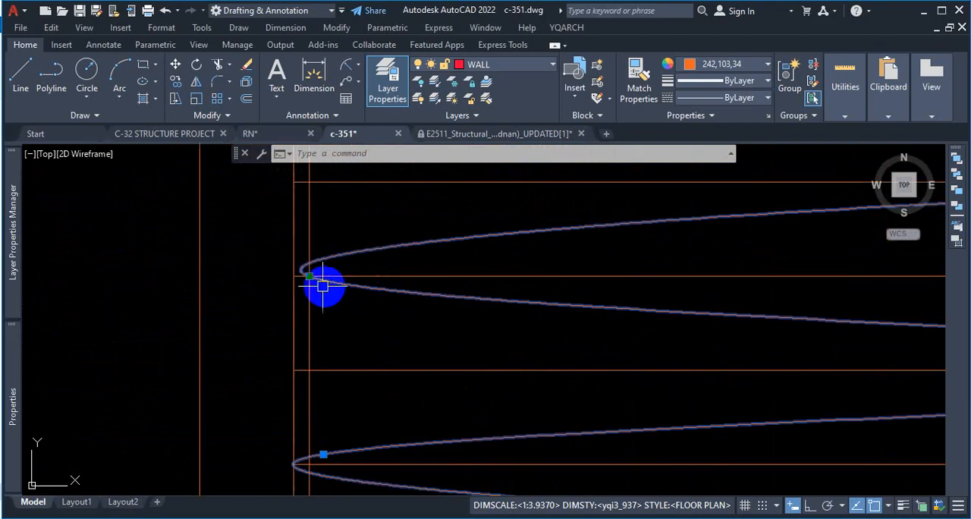
{"action": "left_click", "coordinate": [308, 275]}
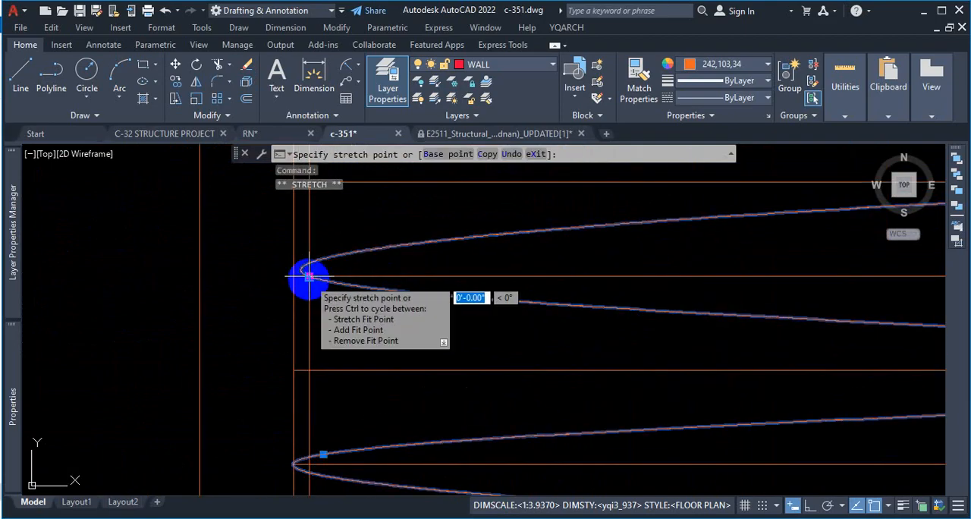
{"action": "left_click", "coordinate": [302, 283]}
{"action": "scroll", "coordinate": [270, 282], "scroll_direction": "up", "scroll_amount": 4}
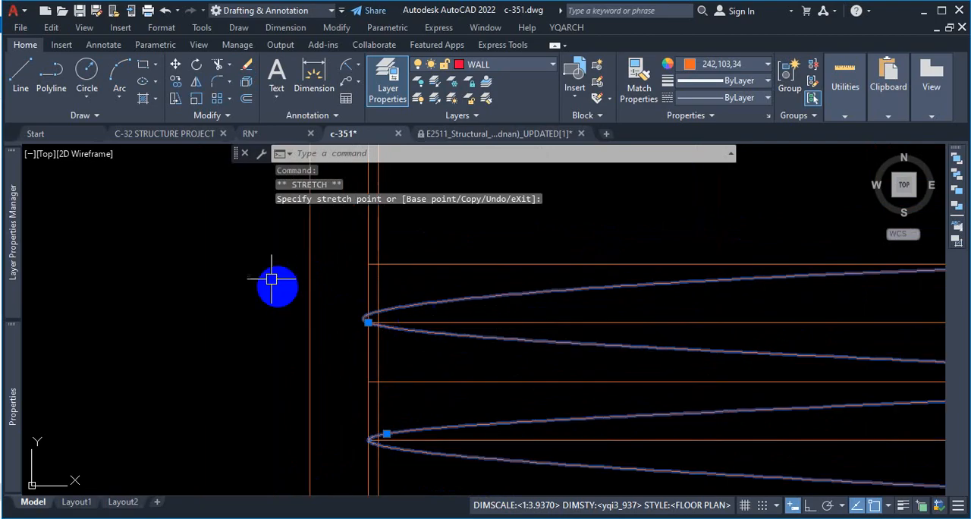
Step: Trim back the spline's overshooting upper end so it finishes at the right bar's outer edge on the uppermost line, and deselect the spline
{"action": "scroll", "coordinate": [581, 343], "scroll_direction": "down", "scroll_amount": 5}
{"action": "scroll", "coordinate": [465, 250], "scroll_direction": "up", "scroll_amount": 6}
{"action": "scroll", "coordinate": [485, 276], "scroll_direction": "up", "scroll_amount": 1}
{"action": "scroll", "coordinate": [485, 277], "scroll_direction": "up", "scroll_amount": 4}
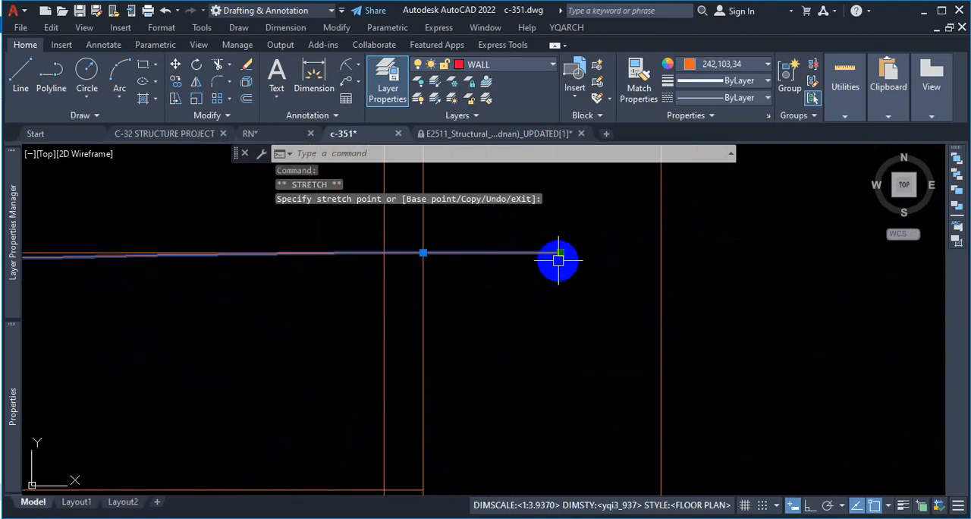
{"action": "scroll", "coordinate": [592, 281], "scroll_direction": "down", "scroll_amount": 5}
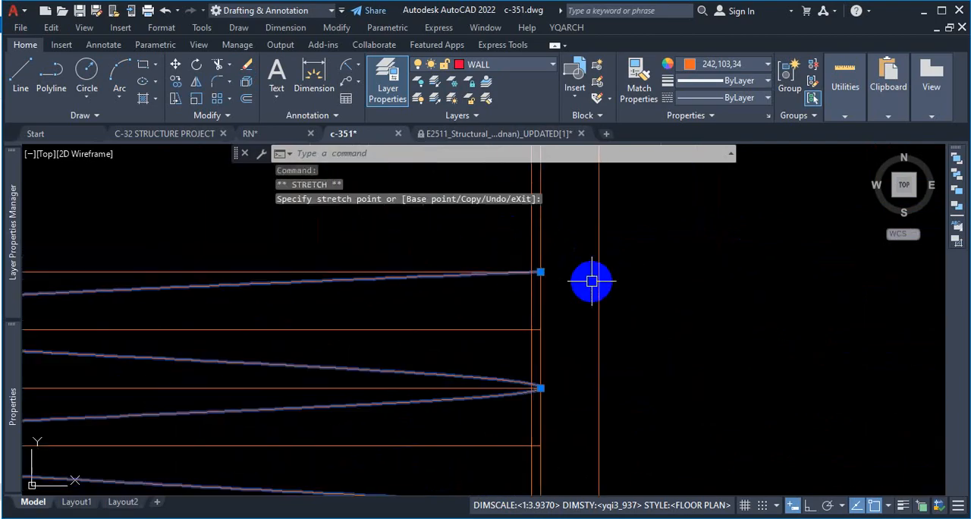
{"action": "key", "text": "Escape"}
{"action": "scroll", "coordinate": [629, 272], "scroll_direction": "down", "scroll_amount": 3}
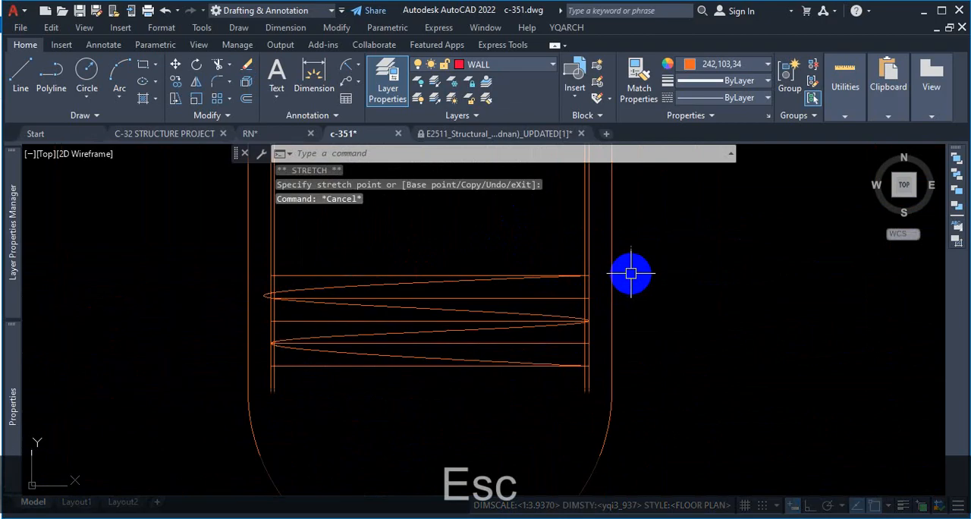
{"action": "scroll", "coordinate": [433, 336], "scroll_direction": "up", "scroll_amount": 4}
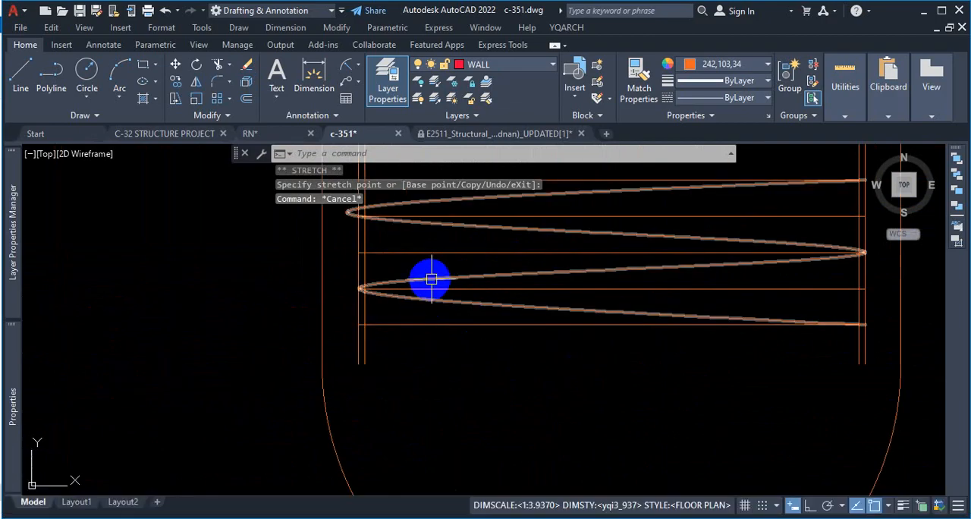
{"action": "left_click", "coordinate": [494, 280]}
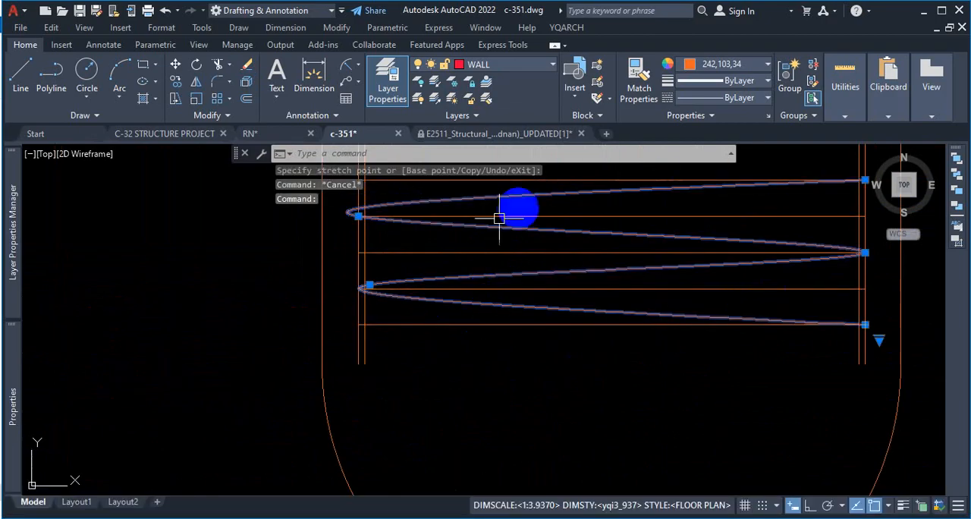
{"action": "scroll", "coordinate": [638, 338], "scroll_direction": "down", "scroll_amount": 3}
{"action": "scroll", "coordinate": [689, 289], "scroll_direction": "up", "scroll_amount": 3}
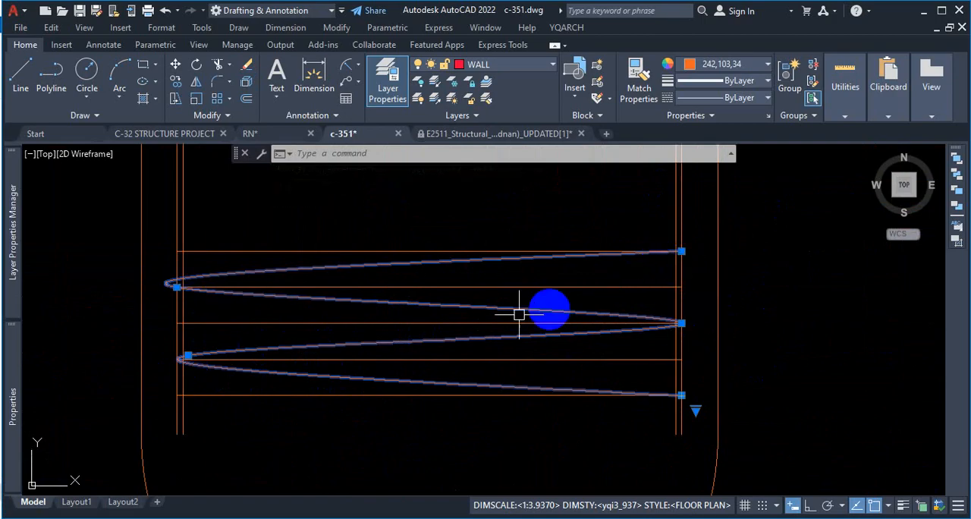
{"action": "key", "text": "Escape"}
Step: Erase the upper four horizontal guide lines crossing the lower spiral, keeping only the lowest one
{"action": "left_click", "coordinate": [396, 250]}
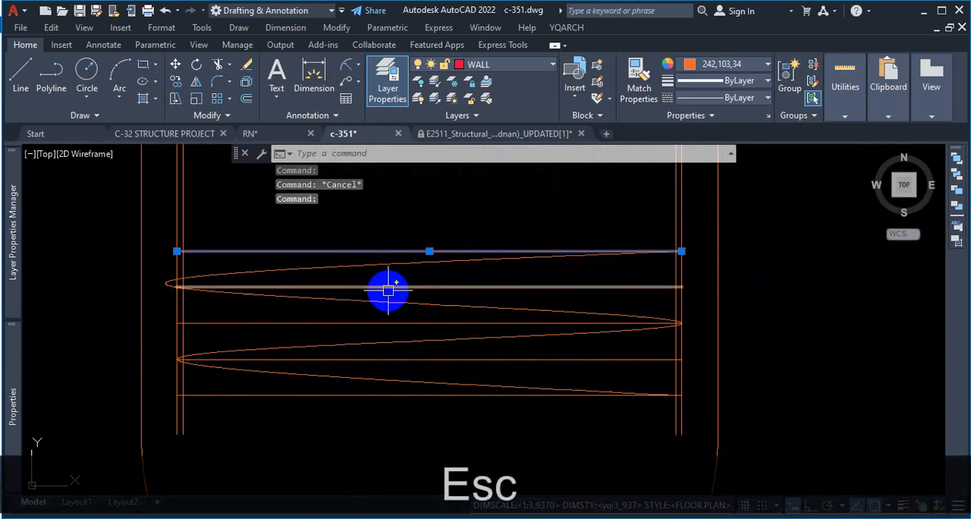
{"action": "left_click", "coordinate": [388, 287]}
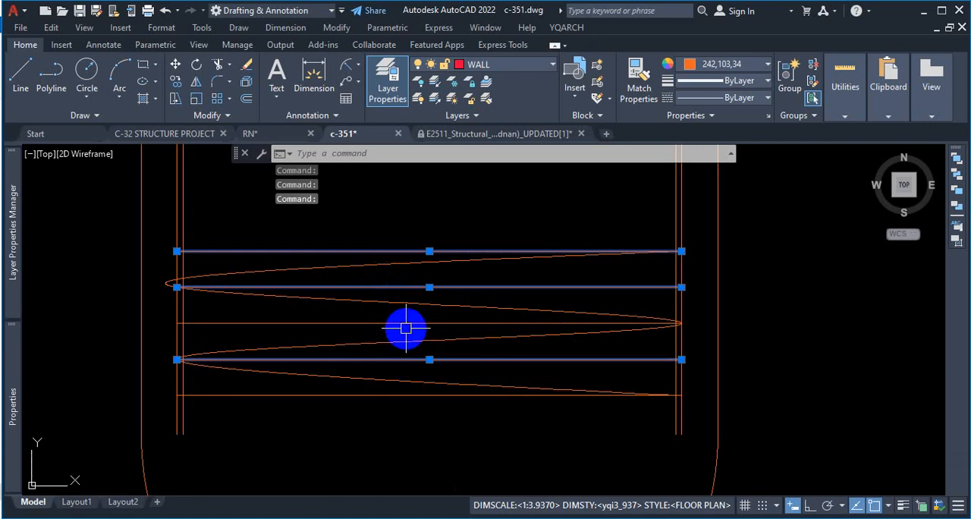
{"action": "key", "text": "Delete"}
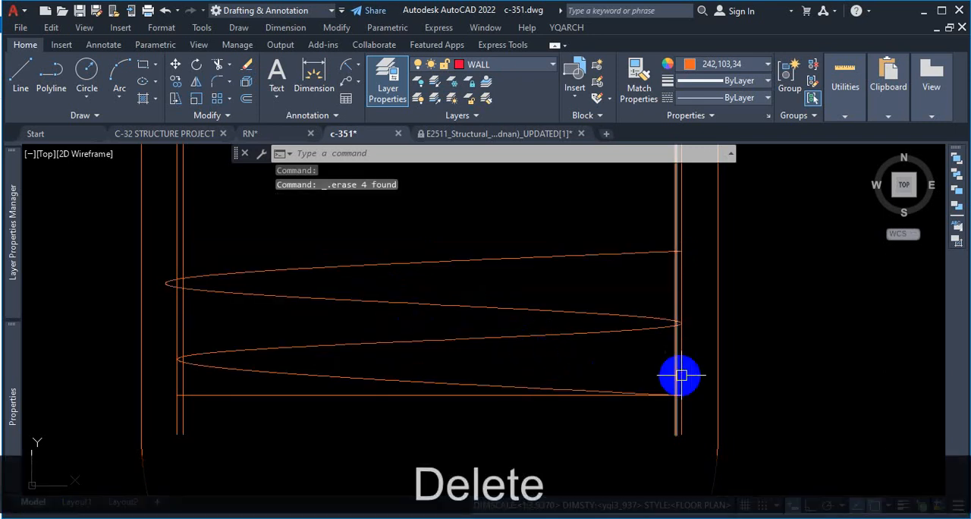
Step: Start a rectangular array of the spiral spline with 1 column and open its row spacing for editing
{"action": "left_click", "coordinate": [557, 332]}
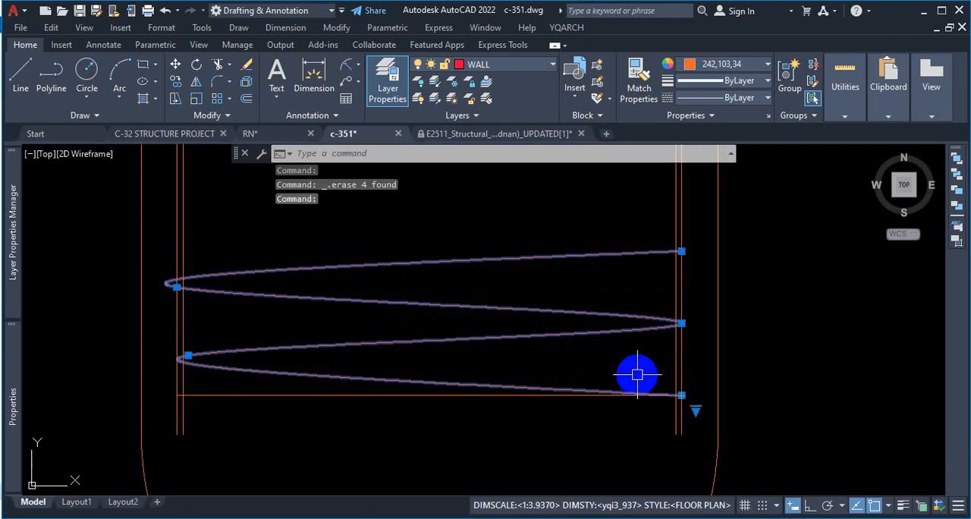
{"action": "type", "text": "AR"}
{"action": "key", "text": "Return"}
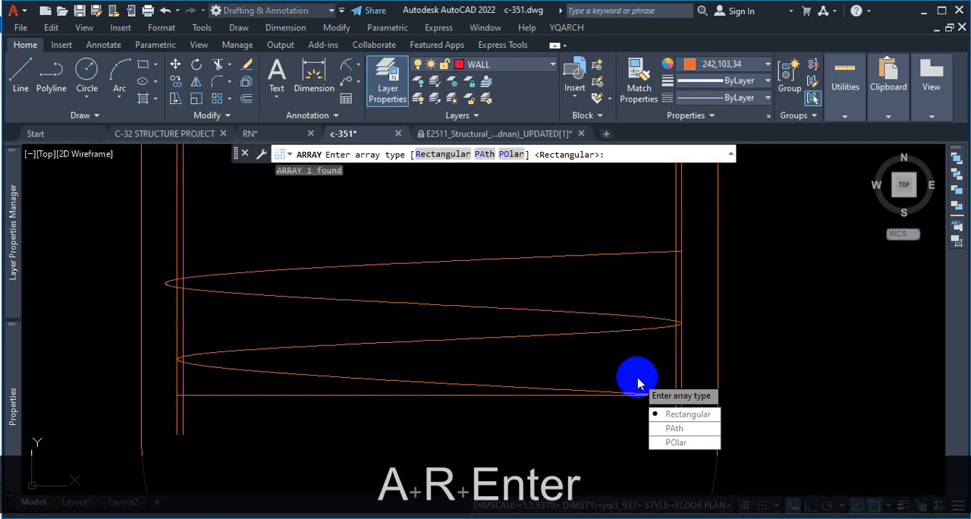
{"action": "left_click", "coordinate": [685, 417]}
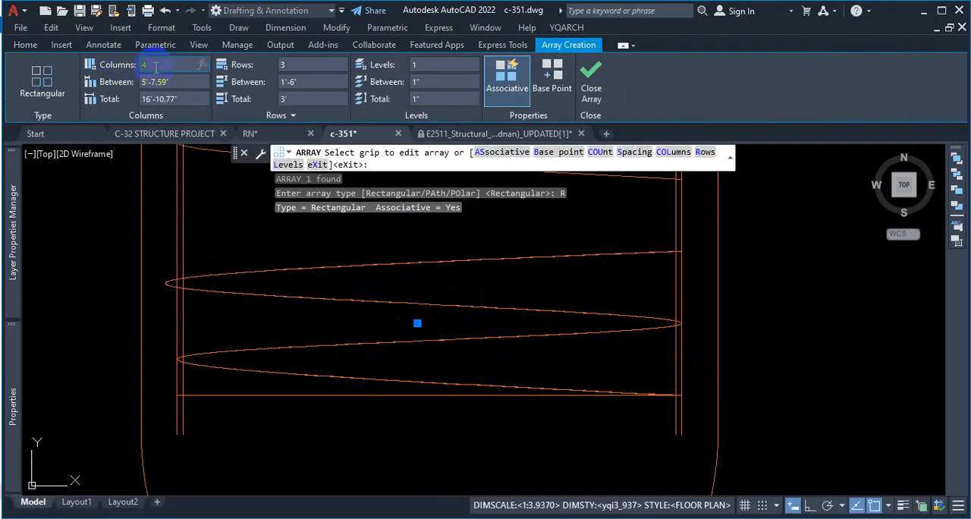
{"action": "type", "text": "1"}
{"action": "key", "text": "Return"}
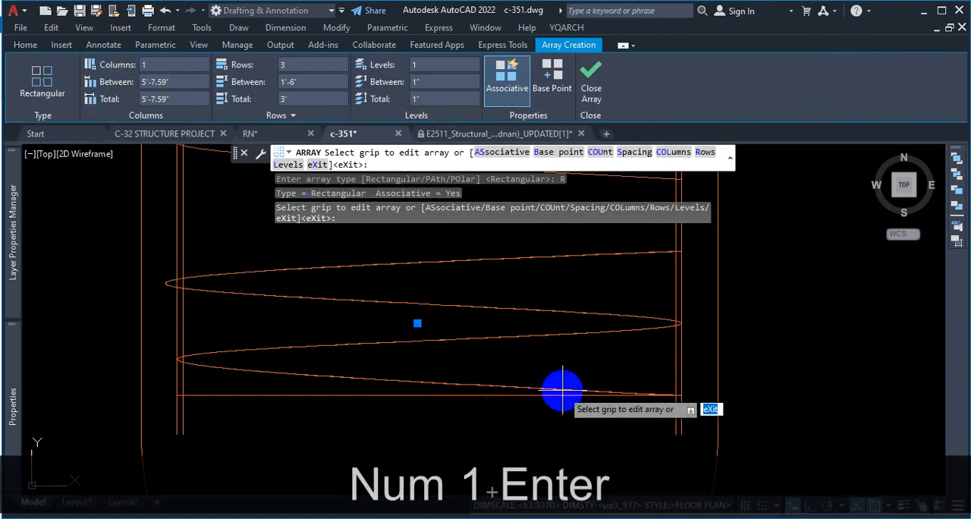
{"action": "scroll", "coordinate": [599, 396], "scroll_direction": "down", "scroll_amount": 3}
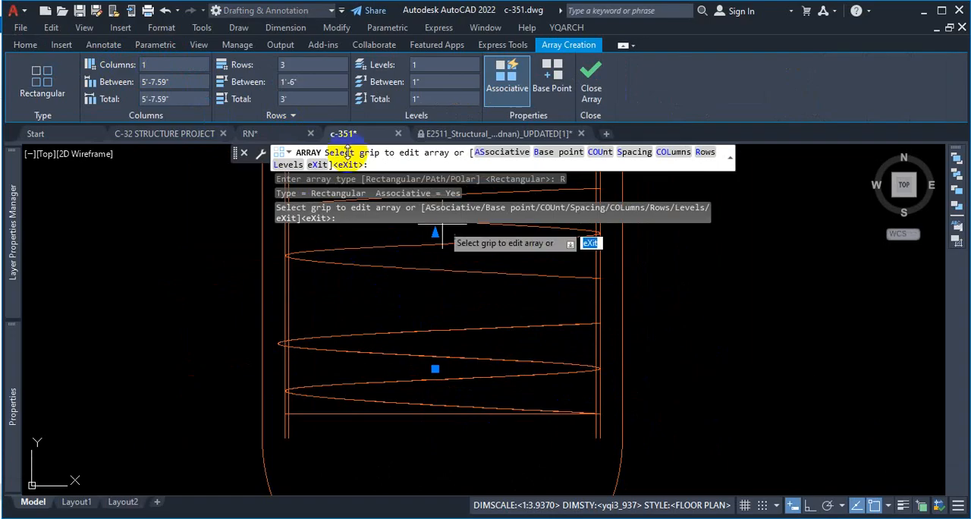
{"action": "left_click", "coordinate": [318, 81]}
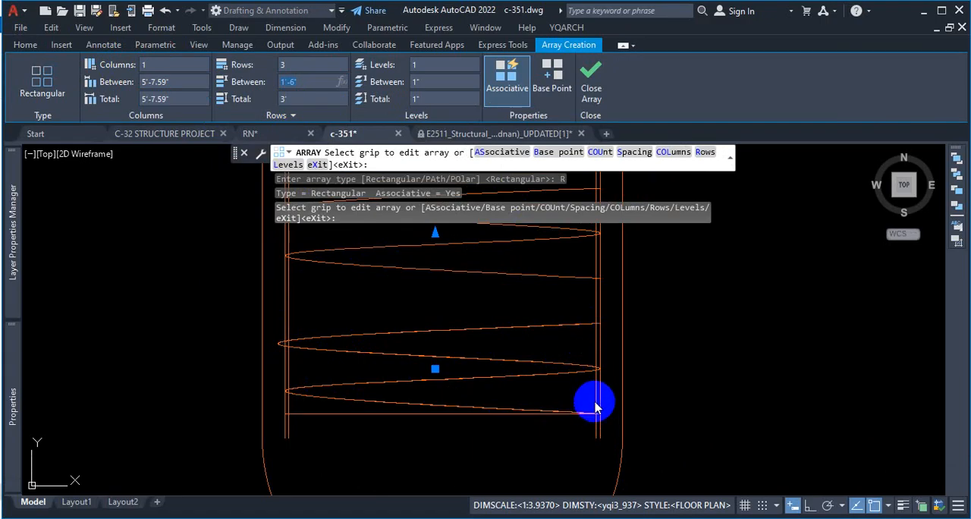
{"action": "key", "text": "ctrl+1"}
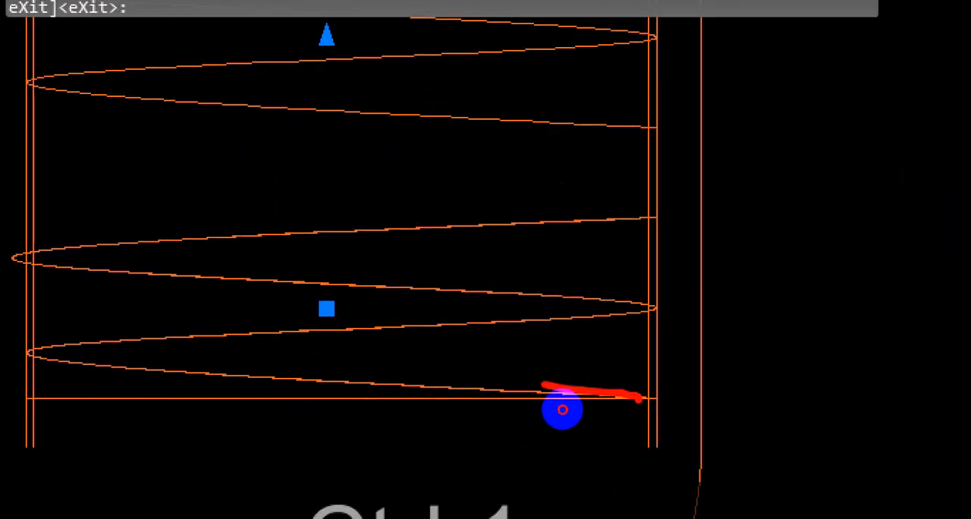
{"action": "mouse_move", "coordinate": [543, 383]}
{"action": "left_mouse_down"}
{"action": "mouse_move", "coordinate": [48, 316]}
{"action": "mouse_move", "coordinate": [709, 277]}
{"action": "mouse_move", "coordinate": [657, 383]}
{"action": "left_mouse_up"}
{"action": "mouse_move", "coordinate": [605, 402]}
{"action": "left_mouse_down"}
{"action": "mouse_move", "coordinate": [346, 386]}
{"action": "mouse_move", "coordinate": [540, 371]}
{"action": "mouse_move", "coordinate": [456, 351]}
{"action": "mouse_move", "coordinate": [304, 341]}
{"action": "mouse_move", "coordinate": [604, 328]}
{"action": "left_mouse_up"}
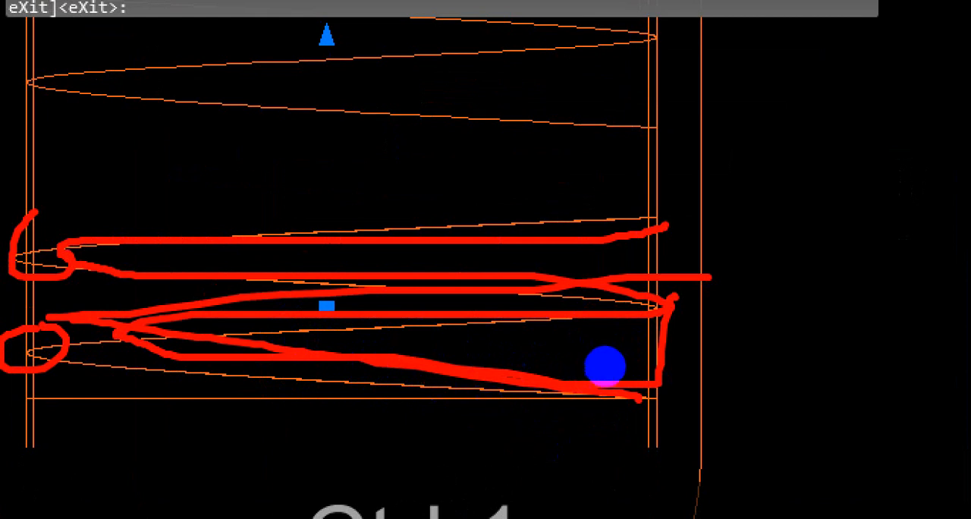
{"action": "left_click_drag", "start_coordinate": [654, 302], "coordinate": [190, 318]}
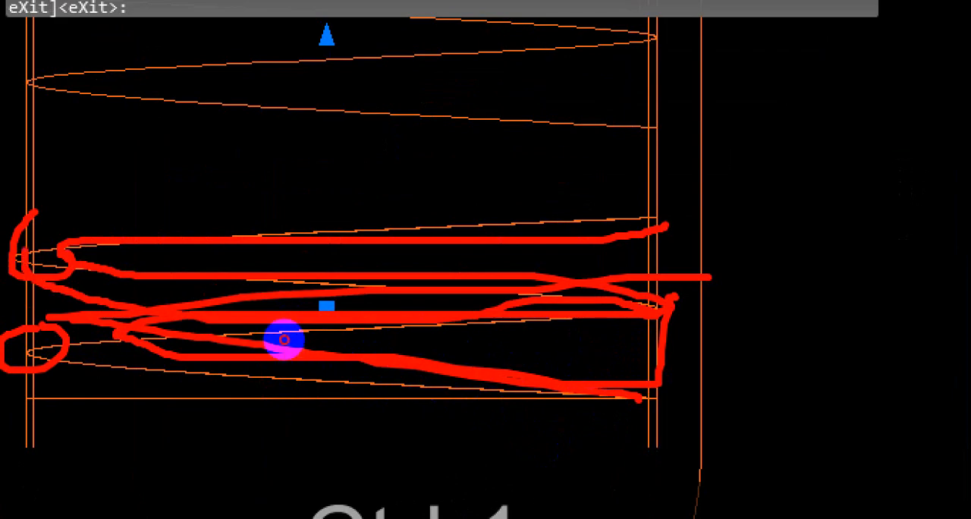
{"action": "left_click_drag", "start_coordinate": [284, 339], "coordinate": [616, 335]}
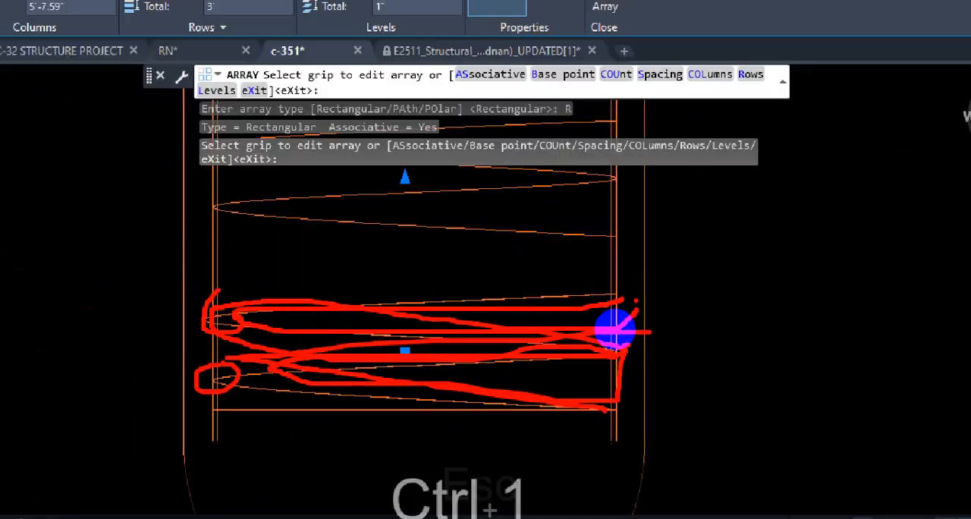
{"action": "key", "text": "Escape"}
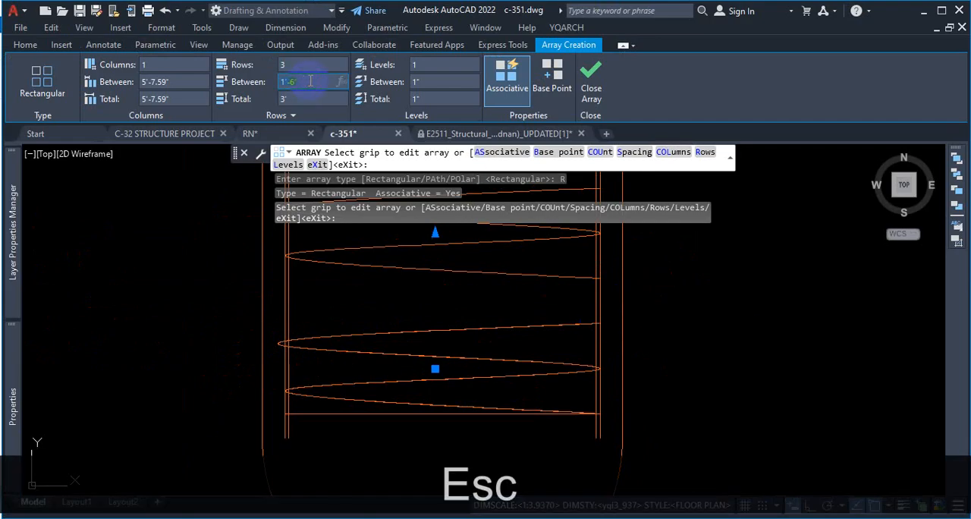
Step: Set the spline array's row spacing to 12 inches
{"action": "type", "text": "12\\"}
{"action": "key", "text": "Return"}
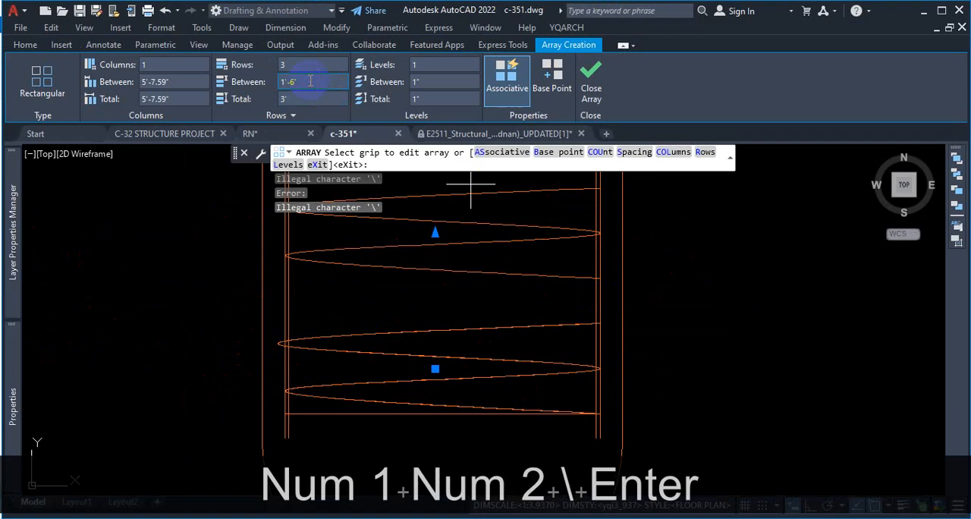
{"action": "type", "text": "12"}
{"action": "key", "text": "Return"}
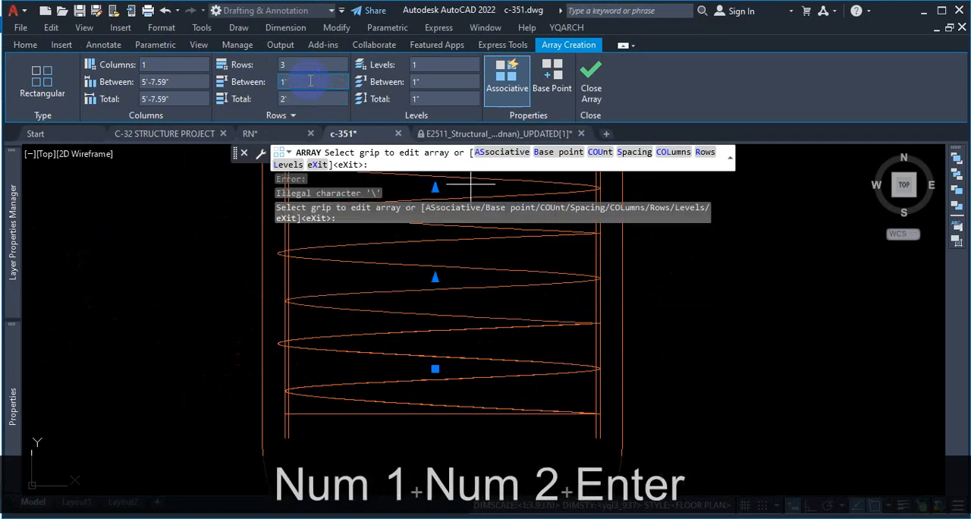
{"action": "scroll", "coordinate": [612, 321], "scroll_direction": "up", "scroll_amount": 2}
{"action": "scroll", "coordinate": [596, 325], "scroll_direction": "down", "scroll_amount": 5}
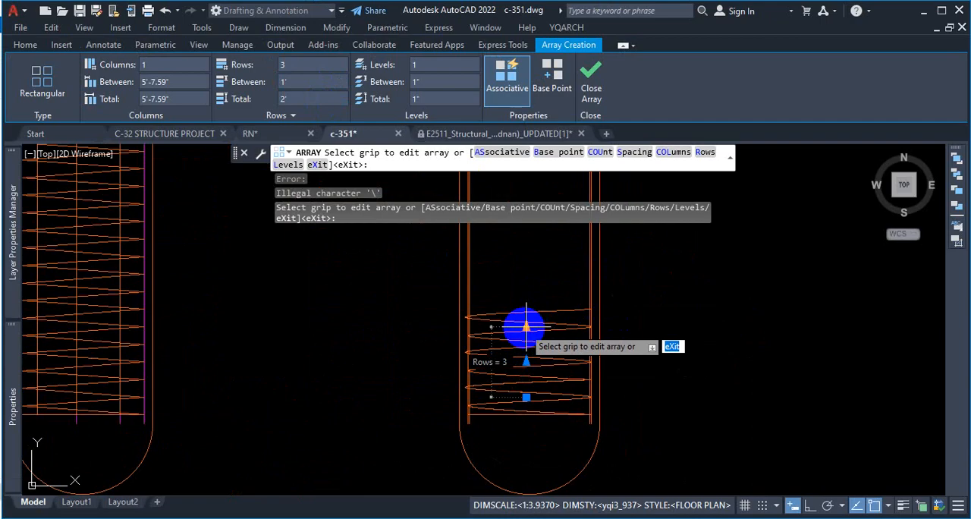
Step: Extend the spline array upward to 14 rows, up to just below the blue zone line, and finish the array
{"action": "left_click", "coordinate": [526, 327]}
{"action": "scroll", "coordinate": [522, 328], "scroll_direction": "down", "scroll_amount": 3}
{"action": "scroll", "coordinate": [531, 304], "scroll_direction": "up", "scroll_amount": 2}
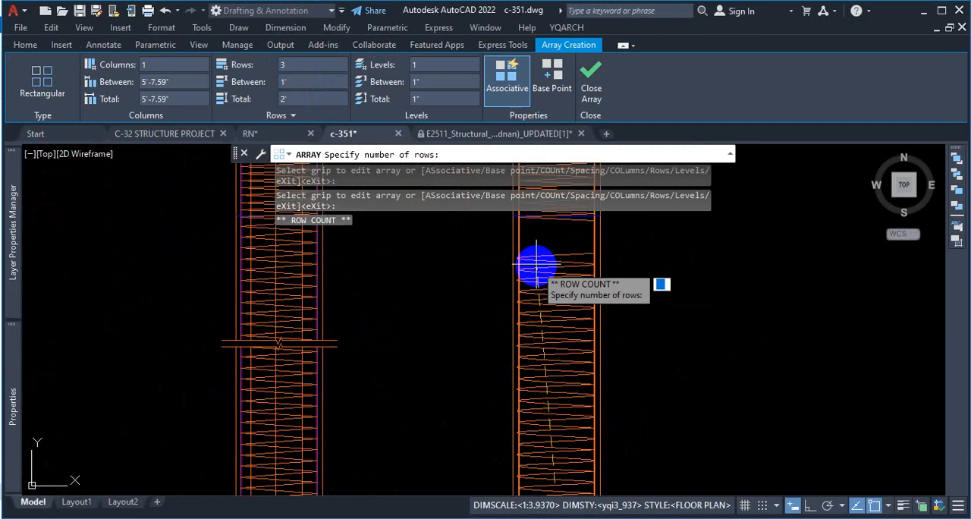
{"action": "scroll", "coordinate": [540, 227], "scroll_direction": "up", "scroll_amount": 2}
{"action": "scroll", "coordinate": [546, 231], "scroll_direction": "down", "scroll_amount": 2}
{"action": "scroll", "coordinate": [553, 230], "scroll_direction": "up", "scroll_amount": 2}
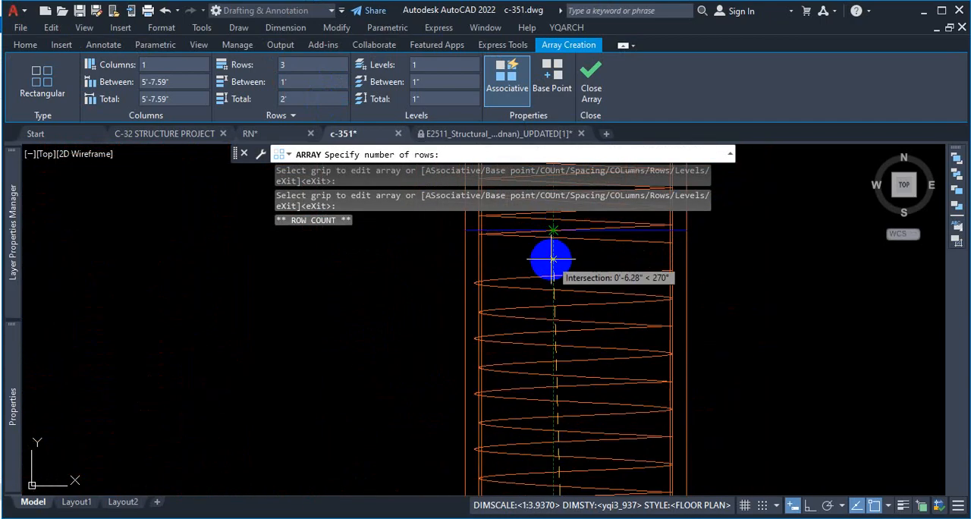
{"action": "left_click", "coordinate": [553, 259]}
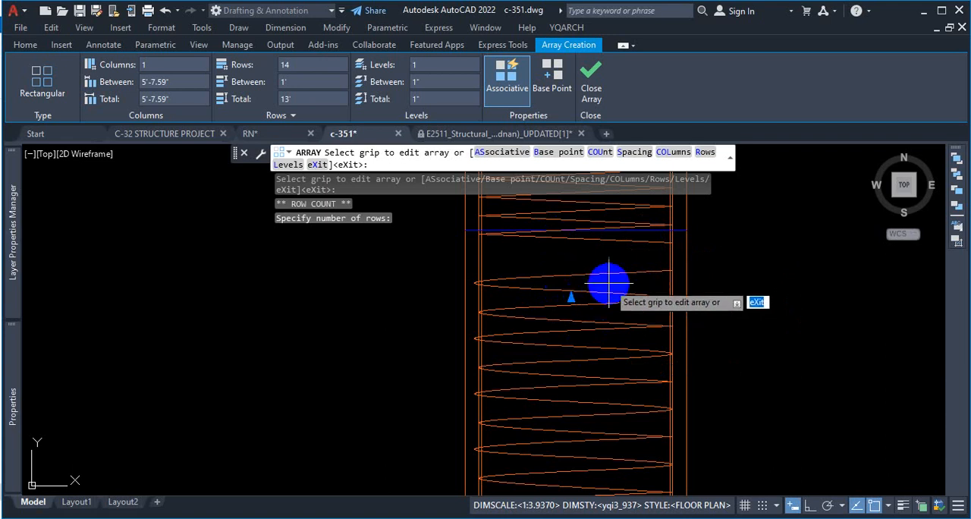
{"action": "scroll", "coordinate": [614, 259], "scroll_direction": "down", "scroll_amount": 6}
{"action": "scroll", "coordinate": [594, 464], "scroll_direction": "up", "scroll_amount": 2}
{"action": "scroll", "coordinate": [601, 459], "scroll_direction": "up", "scroll_amount": 2}
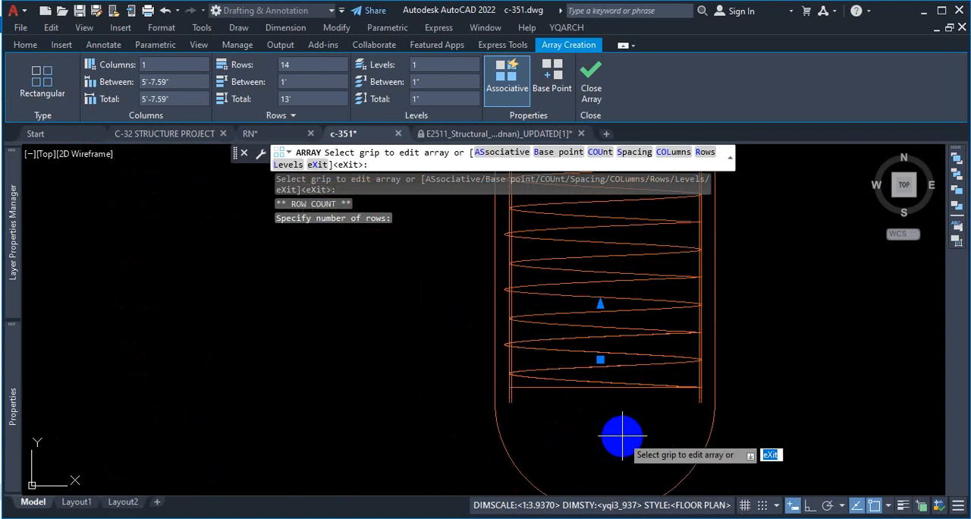
{"action": "key", "text": "Escape"}
Step: Select the arrayed spiral and examine how its left bends meet the left bar's outer edge
{"action": "scroll", "coordinate": [602, 386], "scroll_direction": "up", "scroll_amount": 3}
{"action": "left_click", "coordinate": [601, 370]}
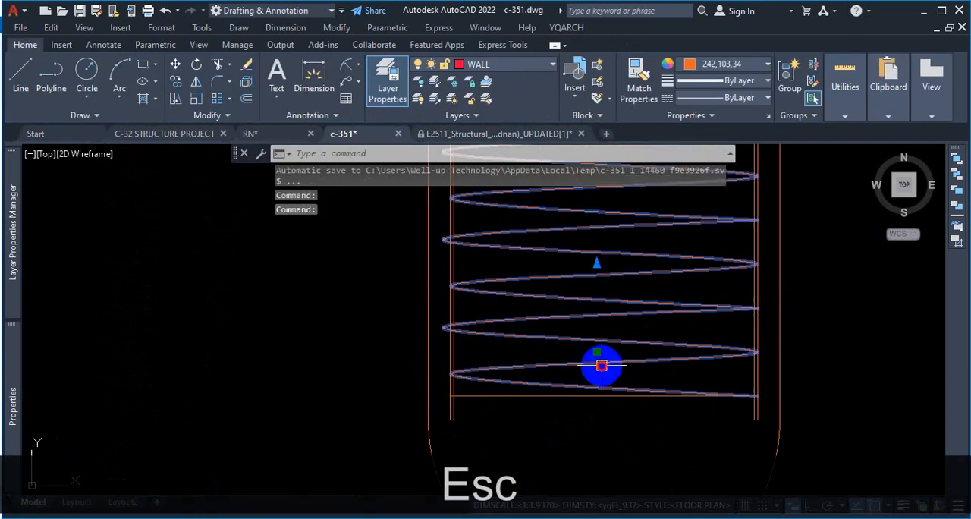
{"action": "scroll", "coordinate": [592, 394], "scroll_direction": "down", "scroll_amount": 2}
{"action": "scroll", "coordinate": [534, 385], "scroll_direction": "up", "scroll_amount": 4}
{"action": "scroll", "coordinate": [505, 388], "scroll_direction": "up", "scroll_amount": 2}
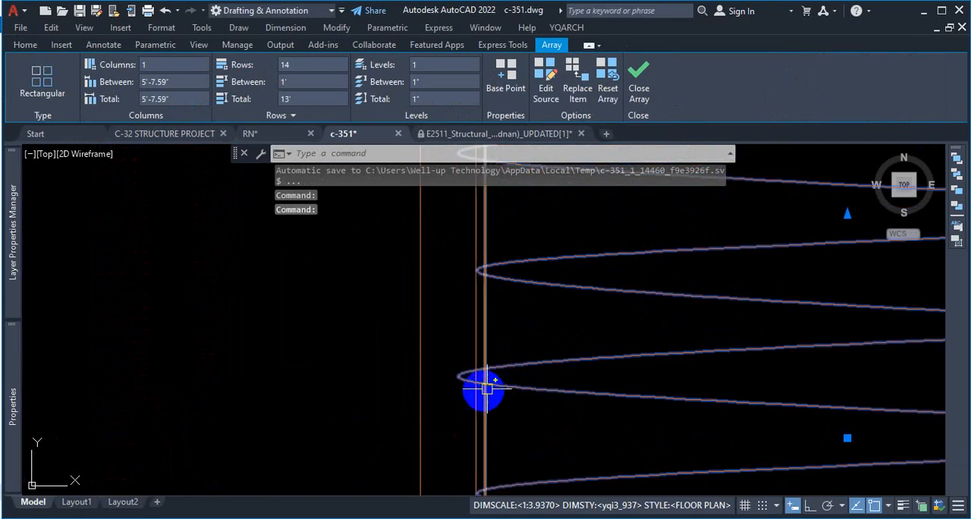
{"action": "scroll", "coordinate": [513, 410], "scroll_direction": "down", "scroll_amount": 4}
{"action": "scroll", "coordinate": [498, 312], "scroll_direction": "up", "scroll_amount": 4}
{"action": "scroll", "coordinate": [514, 296], "scroll_direction": "down", "scroll_amount": 4}
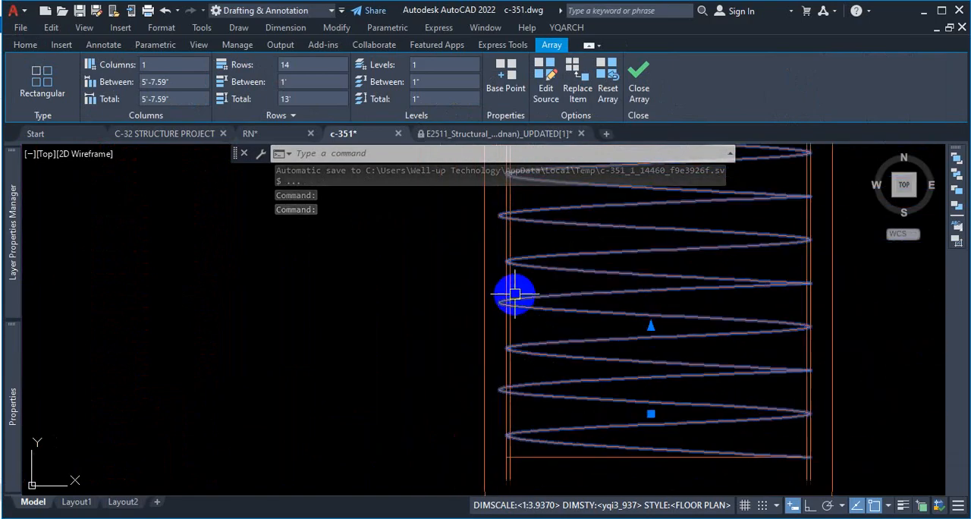
{"action": "scroll", "coordinate": [518, 312], "scroll_direction": "down", "scroll_amount": 2}
{"action": "scroll", "coordinate": [526, 362], "scroll_direction": "up", "scroll_amount": 2}
{"action": "scroll", "coordinate": [485, 355], "scroll_direction": "up", "scroll_amount": 4}
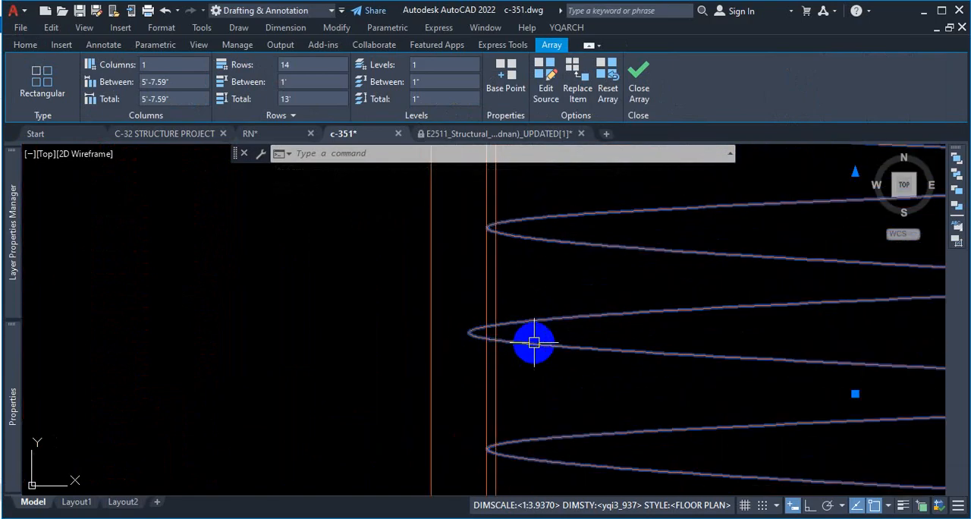
{"action": "scroll", "coordinate": [563, 341], "scroll_direction": "down", "scroll_amount": 3}
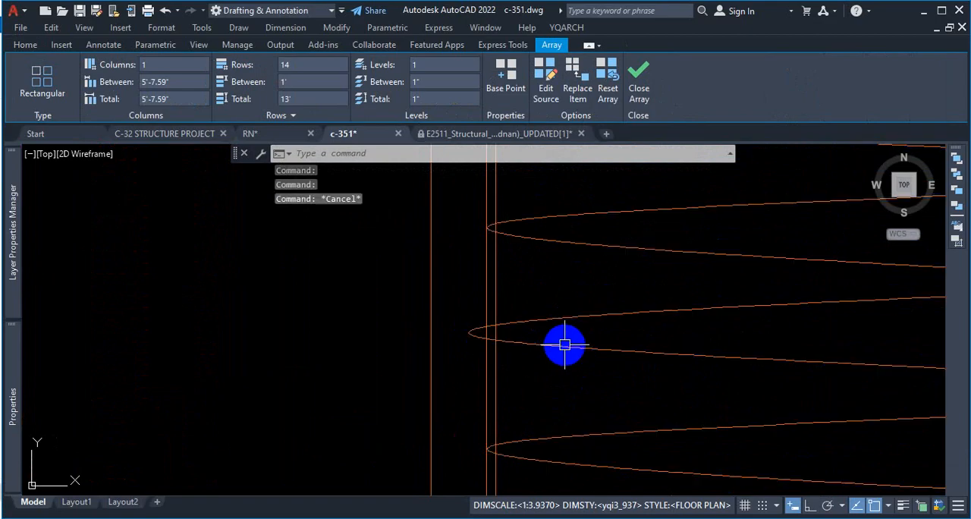
Step: Deselect the arrayed spiral and undo the spline array
{"action": "key", "text": "Escape"}
{"action": "key", "text": "ctrl+z"}
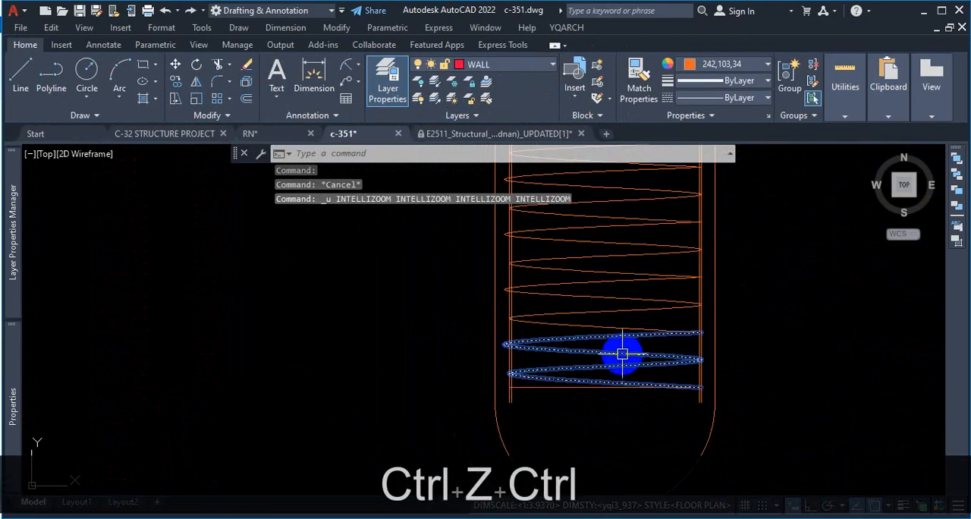
{"action": "key", "text": "ctrl+z"}
Step: Stretch the spline's upper left fit point about 0.87" inward, bringing the bend to the left bar's outer edge
{"action": "left_click", "coordinate": [314, 292]}
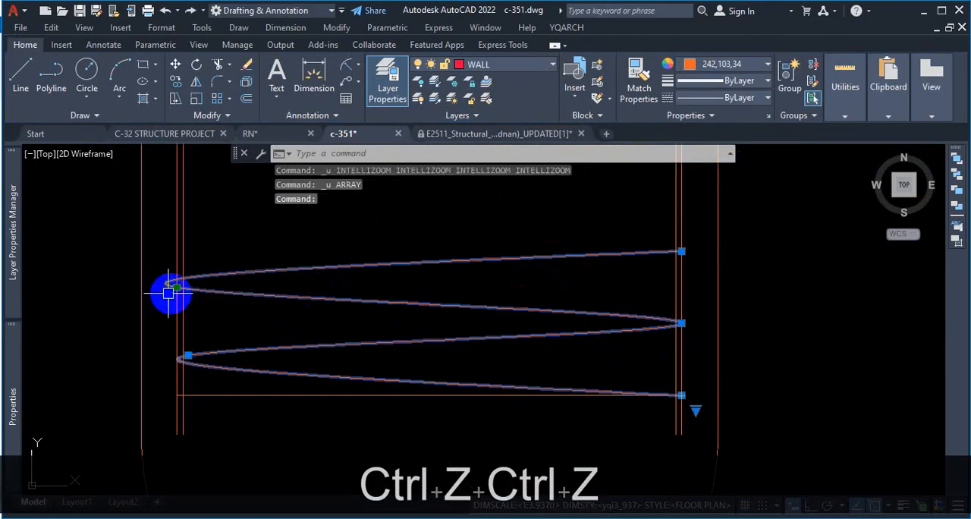
{"action": "scroll", "coordinate": [169, 289], "scroll_direction": "up", "scroll_amount": 4}
{"action": "left_click", "coordinate": [204, 277]}
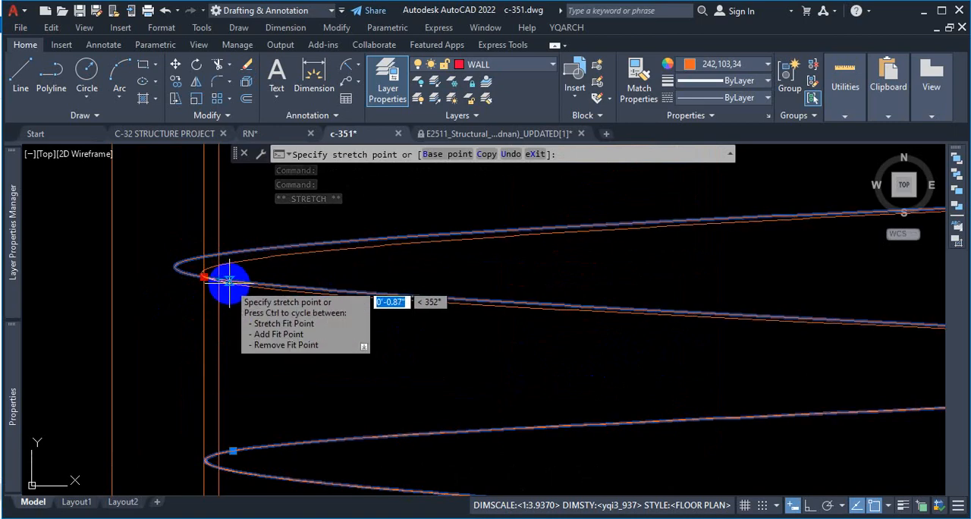
{"action": "left_click", "coordinate": [227, 280]}
{"action": "scroll", "coordinate": [246, 251], "scroll_direction": "down", "scroll_amount": 4}
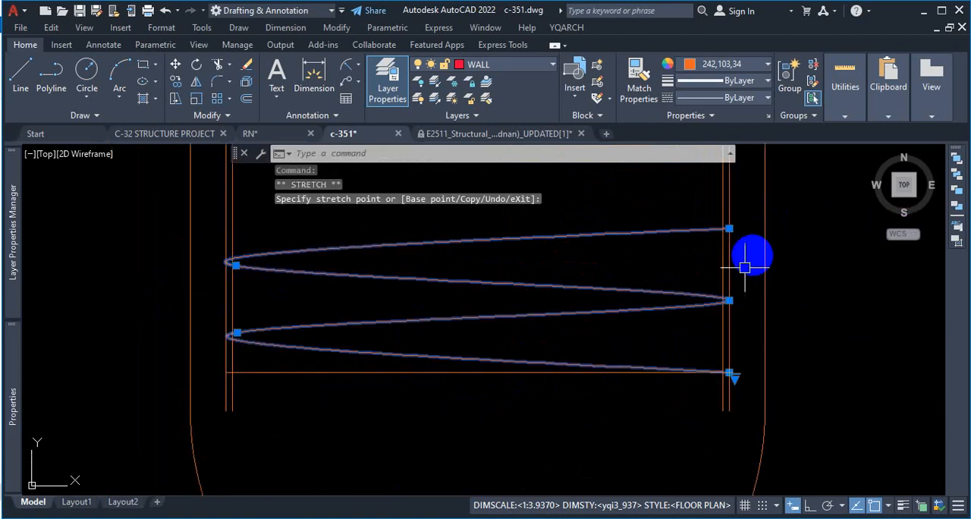
Step: Examine how the stretched spline's right and left bends meet the bars' outer edges, and deselect the spline
{"action": "scroll", "coordinate": [745, 267], "scroll_direction": "up", "scroll_amount": 15}
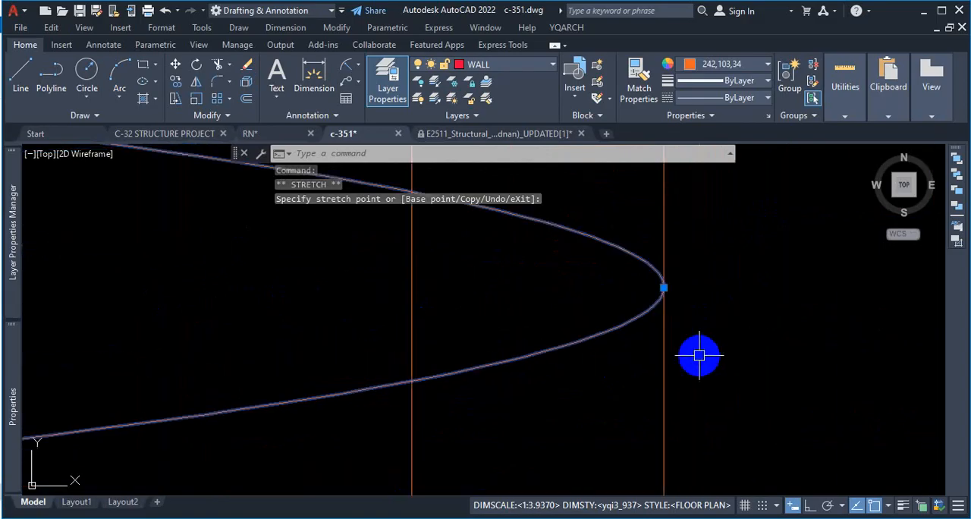
{"action": "scroll", "coordinate": [473, 436], "scroll_direction": "down", "scroll_amount": 6}
{"action": "scroll", "coordinate": [113, 326], "scroll_direction": "up", "scroll_amount": 8}
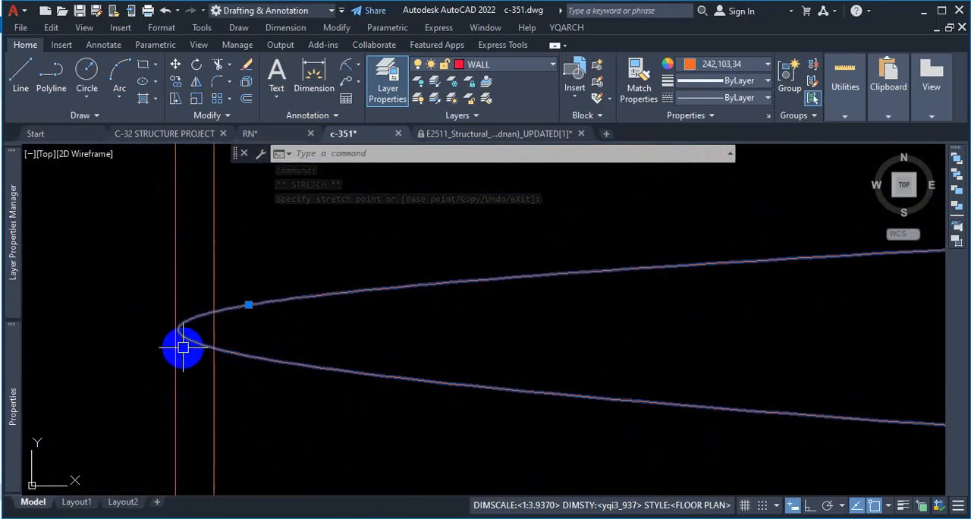
{"action": "scroll", "coordinate": [183, 348], "scroll_direction": "up", "scroll_amount": 4}
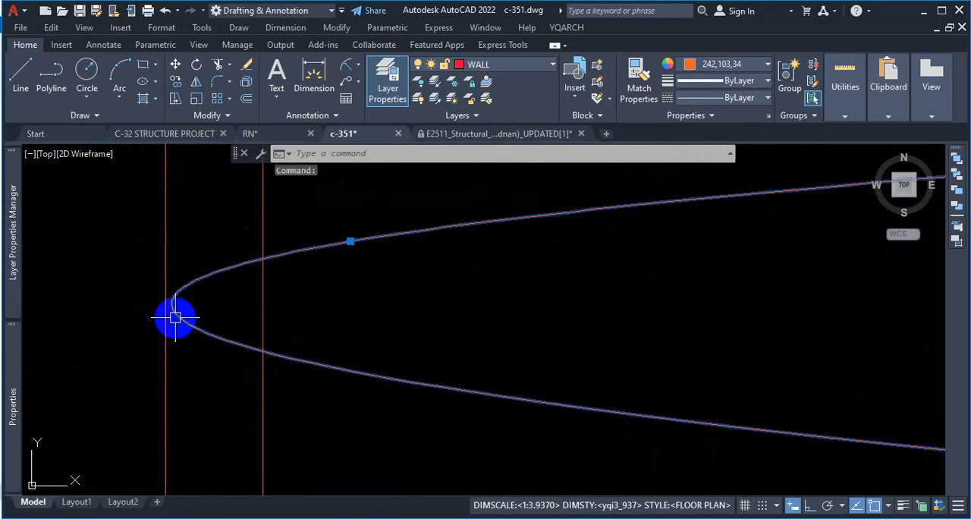
{"action": "scroll", "coordinate": [343, 370], "scroll_direction": "down", "scroll_amount": 3}
{"action": "key", "text": "Escape"}
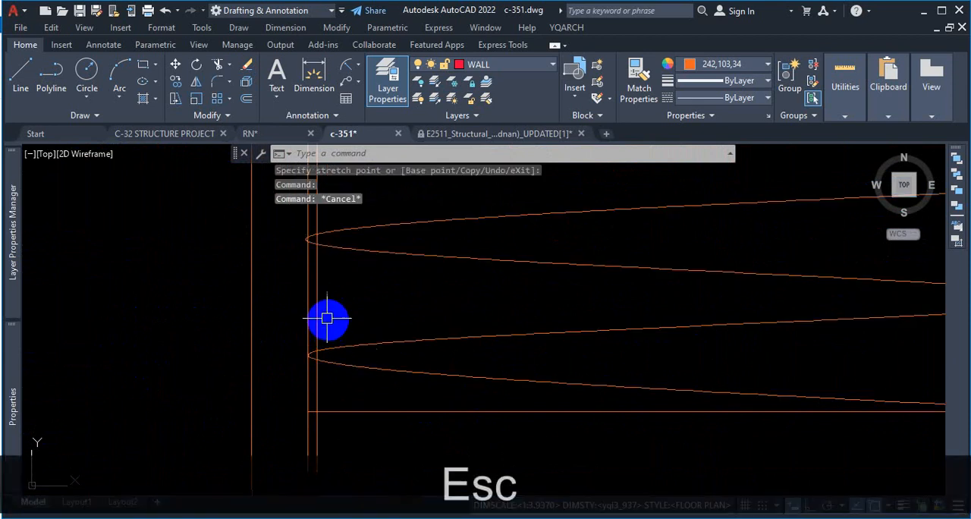
{"action": "key", "text": "Escape"}
Step: Erase the outer edge lines of the left and right bars, keeping only their inner lines
{"action": "key", "text": "Delete"}
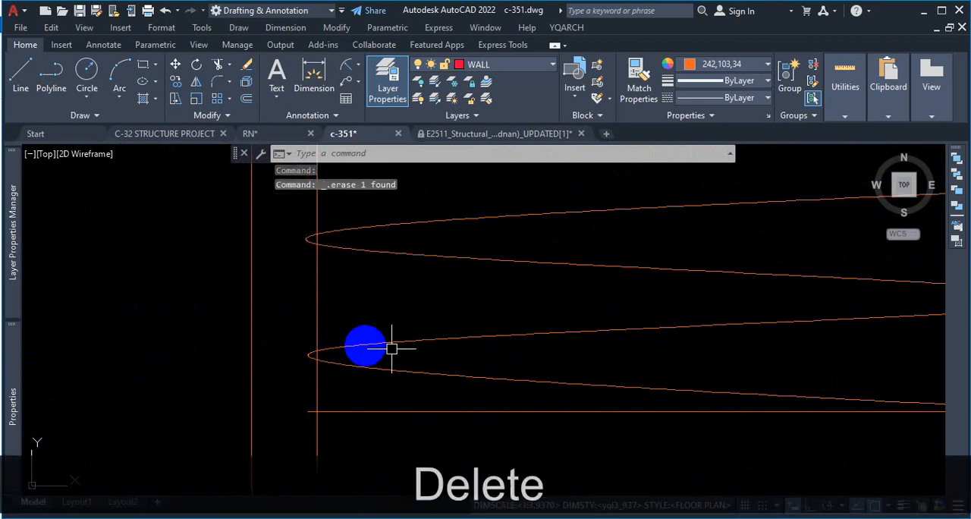
{"action": "scroll", "coordinate": [420, 353], "scroll_direction": "down", "scroll_amount": 6}
{"action": "scroll", "coordinate": [610, 319], "scroll_direction": "up", "scroll_amount": 4}
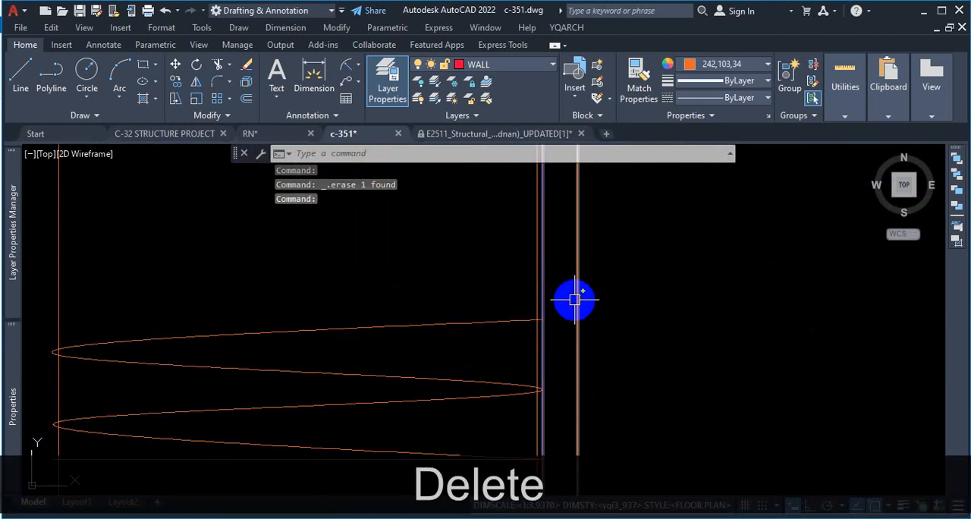
{"action": "key", "text": "Delete"}
{"action": "scroll", "coordinate": [581, 326], "scroll_direction": "down", "scroll_amount": 3}
{"action": "scroll", "coordinate": [585, 349], "scroll_direction": "up", "scroll_amount": 3}
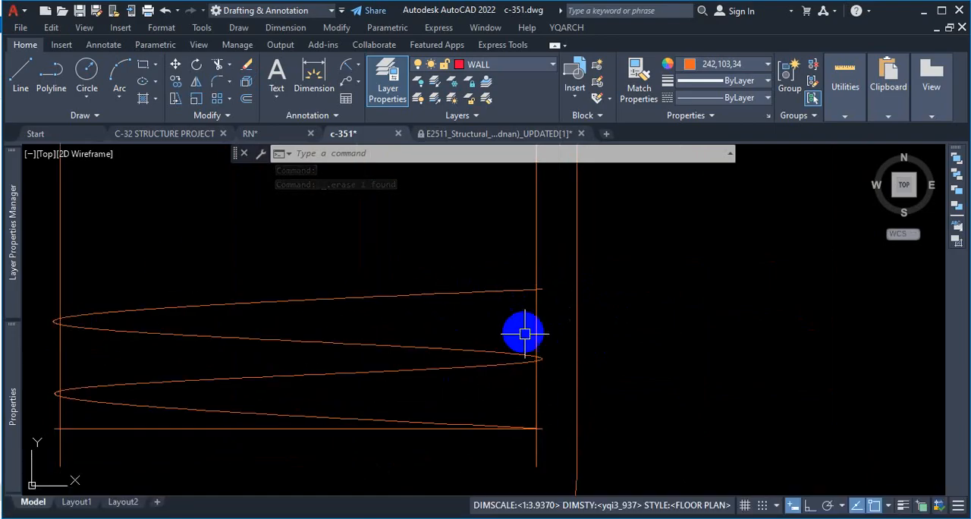
Step: Erase the lower spiral spline, keeping the horizontal line at its base
{"action": "scroll", "coordinate": [613, 347], "scroll_direction": "down", "scroll_amount": 4}
{"action": "scroll", "coordinate": [484, 366], "scroll_direction": "up", "scroll_amount": 2}
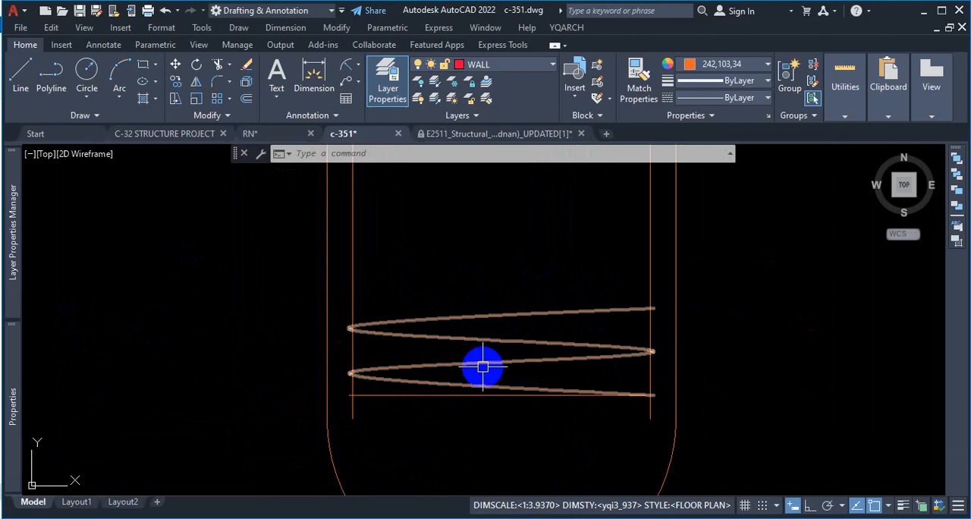
{"action": "left_click", "coordinate": [545, 358]}
{"action": "key", "text": "Delete"}
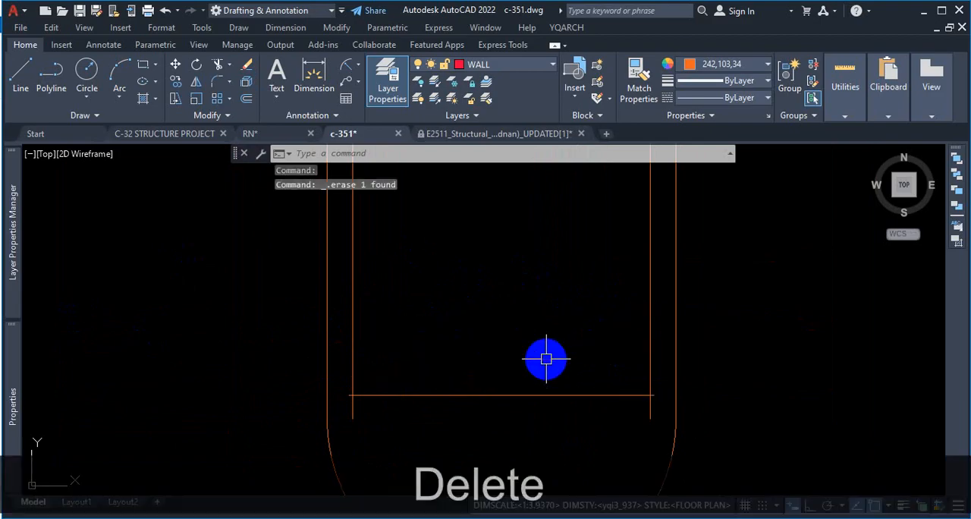
Step: Offset the bottom horizontal line upward four times in succession at 3" spacing as guides for the spiral
{"action": "type", "text": "o"}
{"action": "key", "text": "Return"}
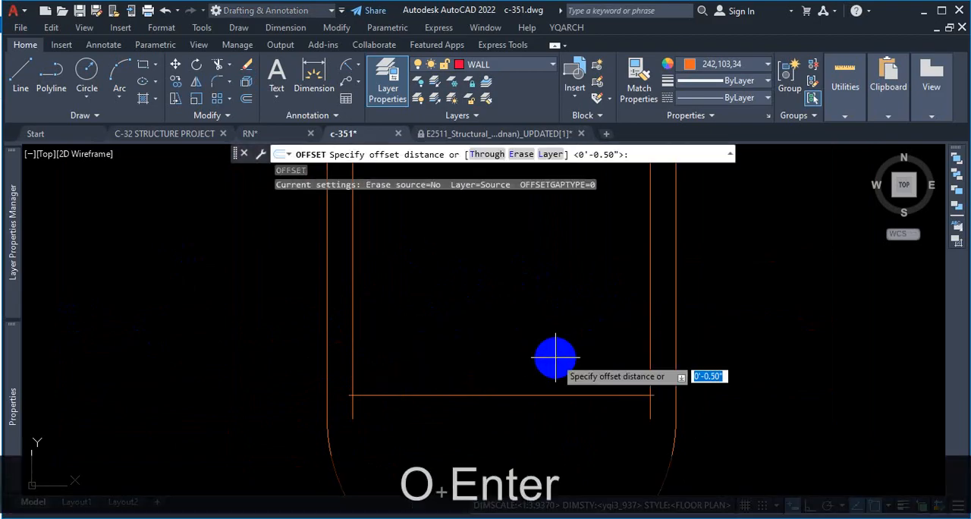
{"action": "key", "text": "Return"}
{"action": "left_click", "coordinate": [550, 396]}
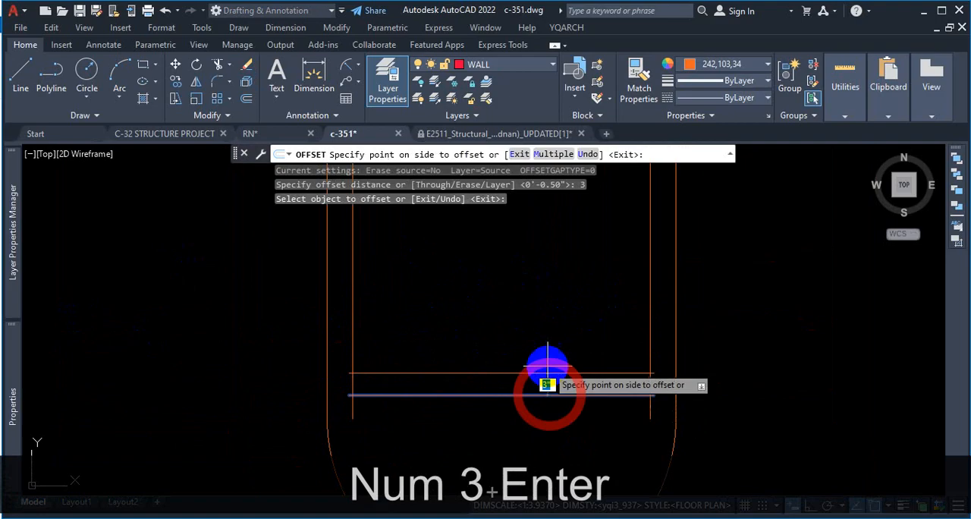
{"action": "left_click", "coordinate": [551, 381]}
{"action": "left_click", "coordinate": [551, 373]}
{"action": "left_click", "coordinate": [548, 334]}
{"action": "left_click", "coordinate": [559, 351]}
{"action": "left_click", "coordinate": [557, 323]}
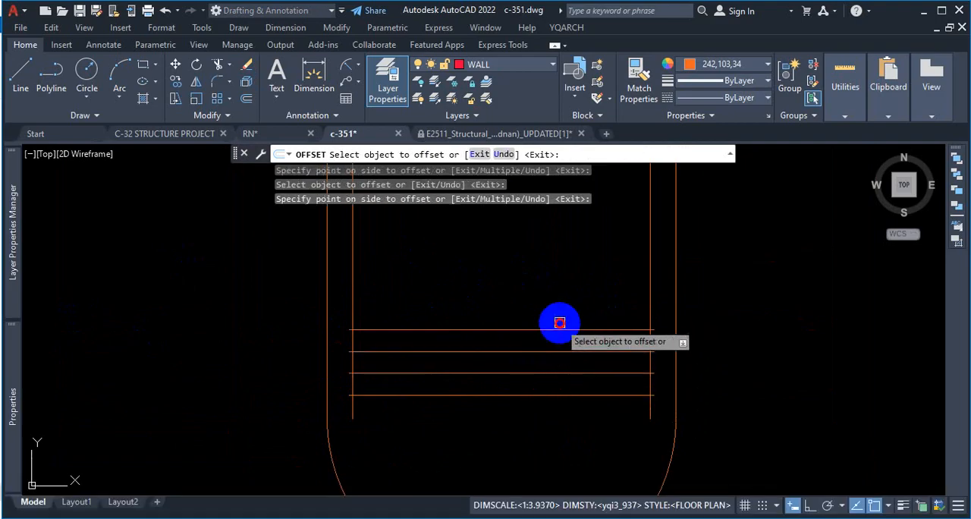
{"action": "left_click", "coordinate": [557, 329]}
{"action": "left_click", "coordinate": [564, 273]}
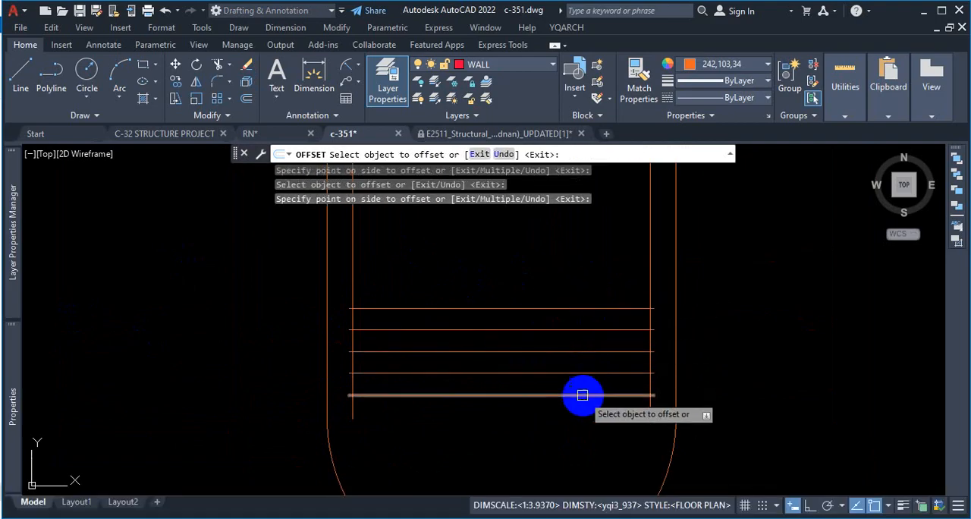
{"action": "key", "text": "Escape"}
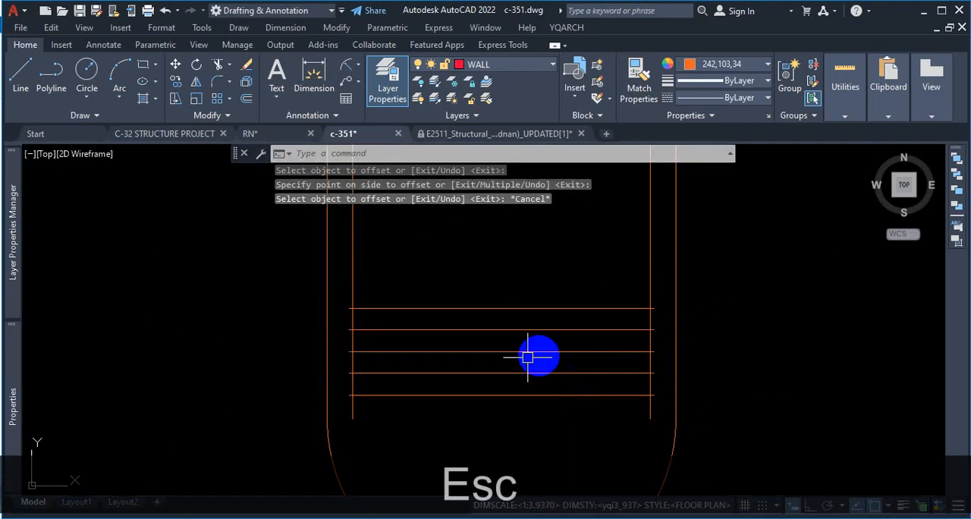
Step: Begin a fit-point spline at the bottom guide's right end and run it to the second guide's intersection with the left bar
{"action": "left_click", "coordinate": [76, 116]}
{"action": "left_click", "coordinate": [12, 136]}
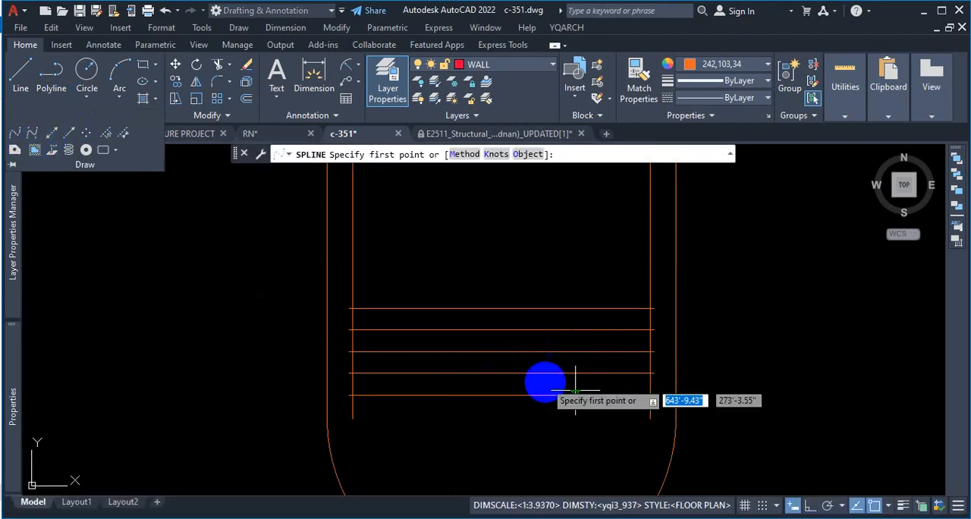
{"action": "scroll", "coordinate": [651, 395], "scroll_direction": "up", "scroll_amount": 5}
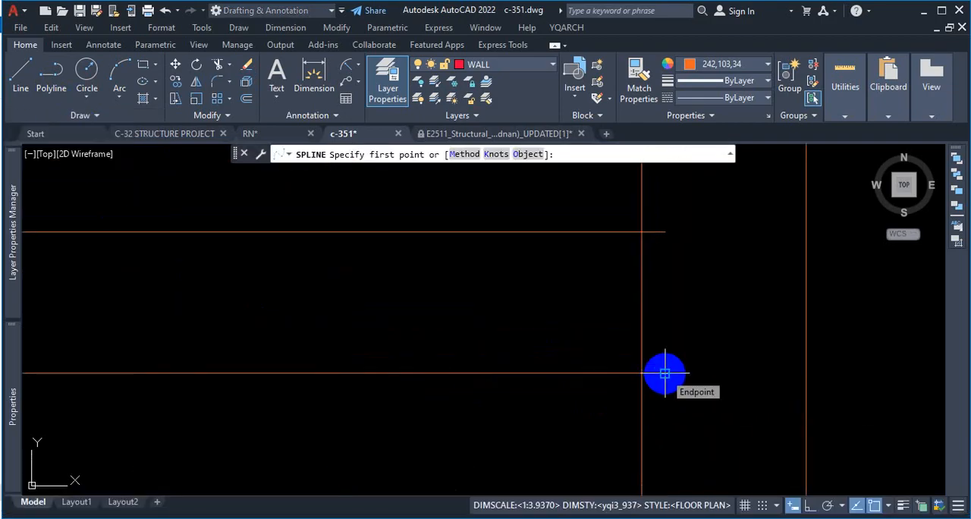
{"action": "left_click", "coordinate": [665, 372]}
{"action": "scroll", "coordinate": [679, 368], "scroll_direction": "down", "scroll_amount": 2}
{"action": "scroll", "coordinate": [485, 332], "scroll_direction": "down", "scroll_amount": 2}
{"action": "scroll", "coordinate": [291, 331], "scroll_direction": "up", "scroll_amount": 2}
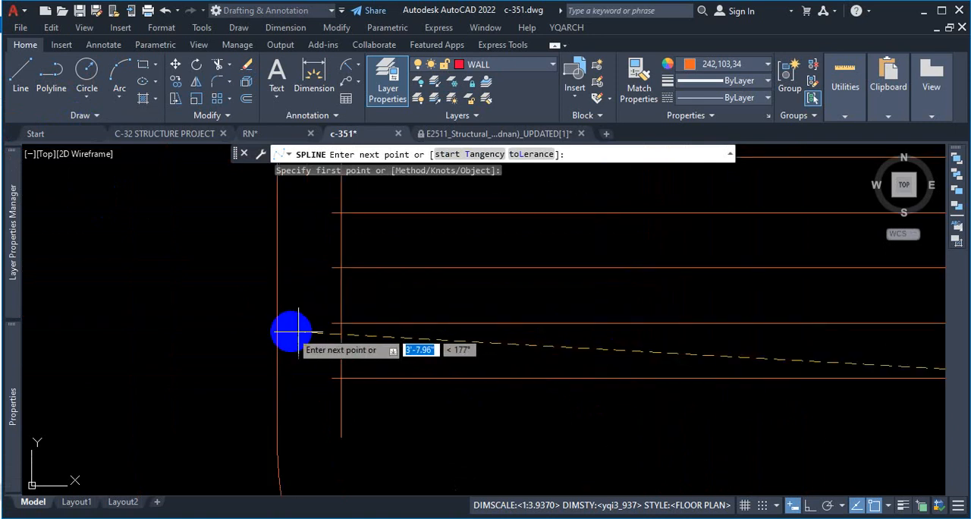
{"action": "scroll", "coordinate": [337, 333], "scroll_direction": "up", "scroll_amount": 3}
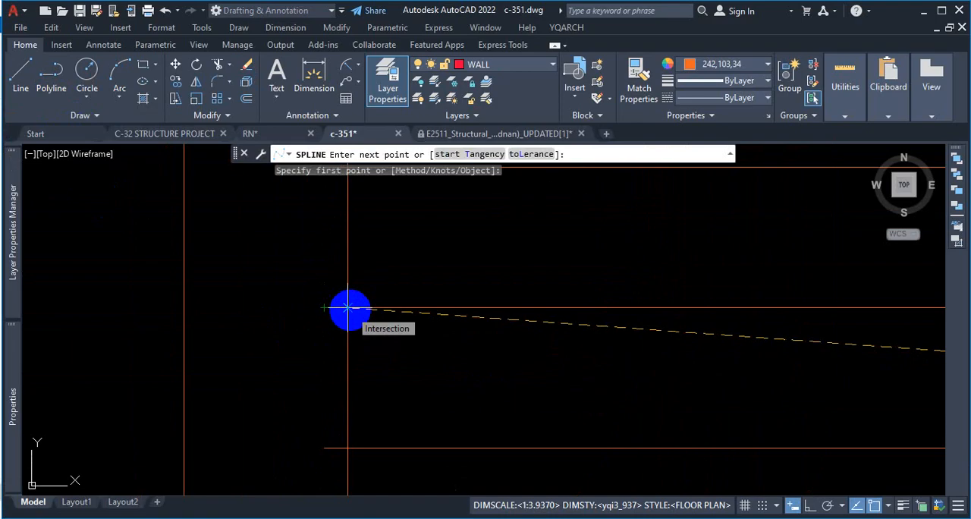
{"action": "left_click", "coordinate": [347, 308]}
Step: Continue the spline through the third guide's right bar intersection and the fourth guide's left bar intersection
{"action": "scroll", "coordinate": [486, 303], "scroll_direction": "down", "scroll_amount": 5}
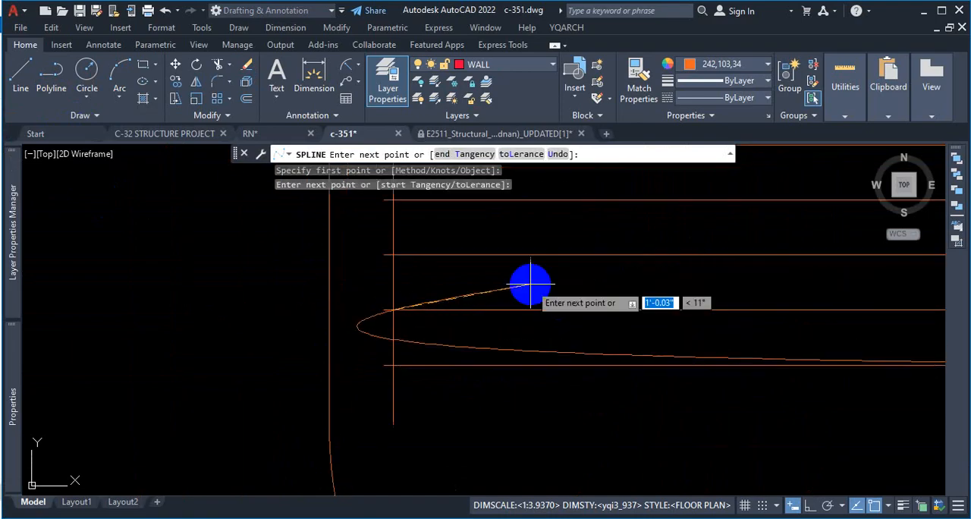
{"action": "scroll", "coordinate": [651, 285], "scroll_direction": "up", "scroll_amount": 6}
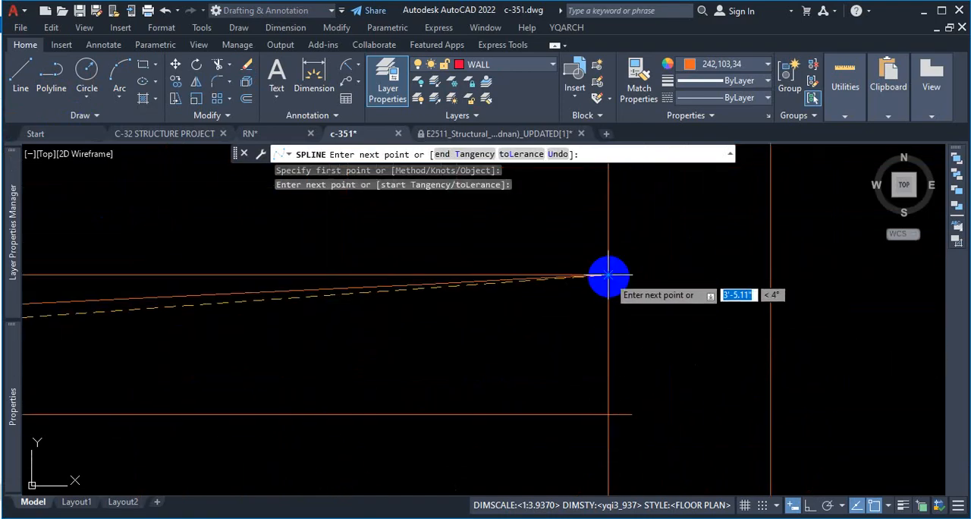
{"action": "left_click", "coordinate": [608, 274]}
{"action": "scroll", "coordinate": [630, 272], "scroll_direction": "down", "scroll_amount": 4}
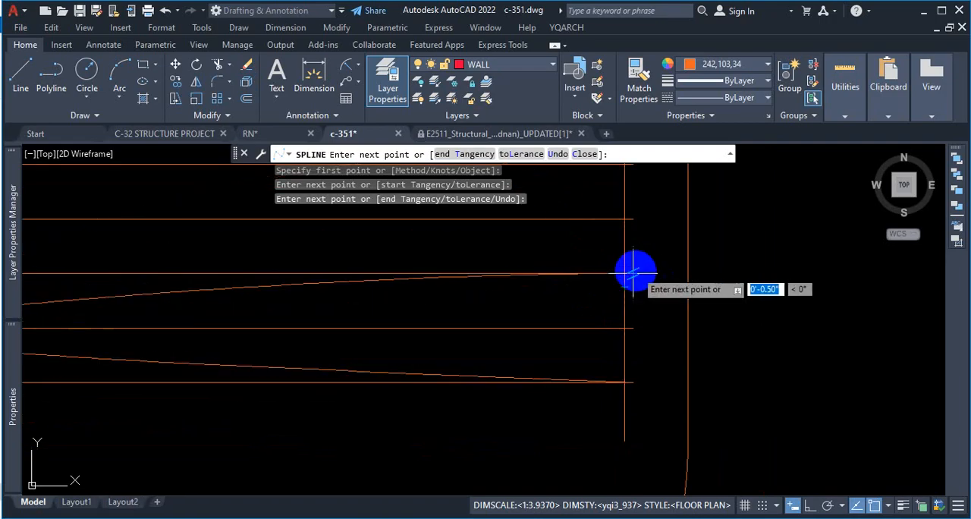
{"action": "scroll", "coordinate": [563, 247], "scroll_direction": "down", "scroll_amount": 2}
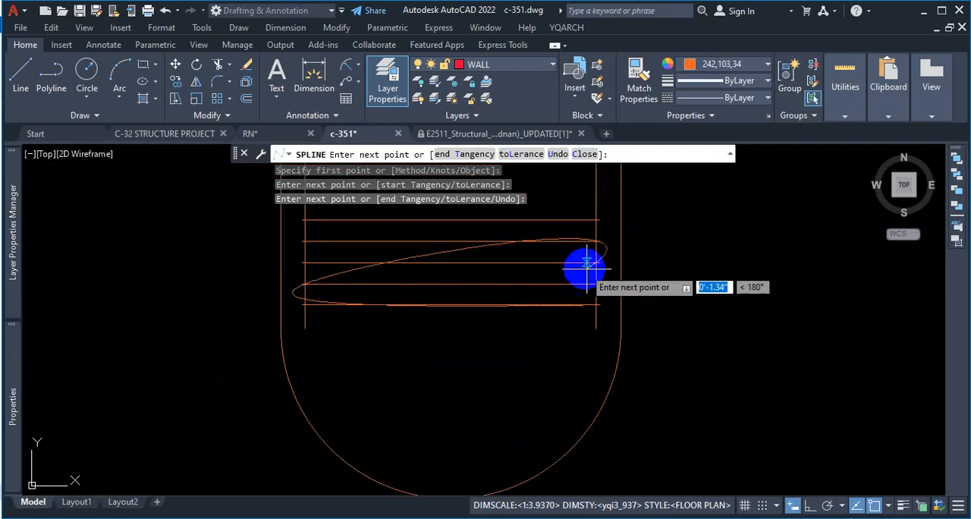
{"action": "scroll", "coordinate": [132, 229], "scroll_direction": "up", "scroll_amount": 2}
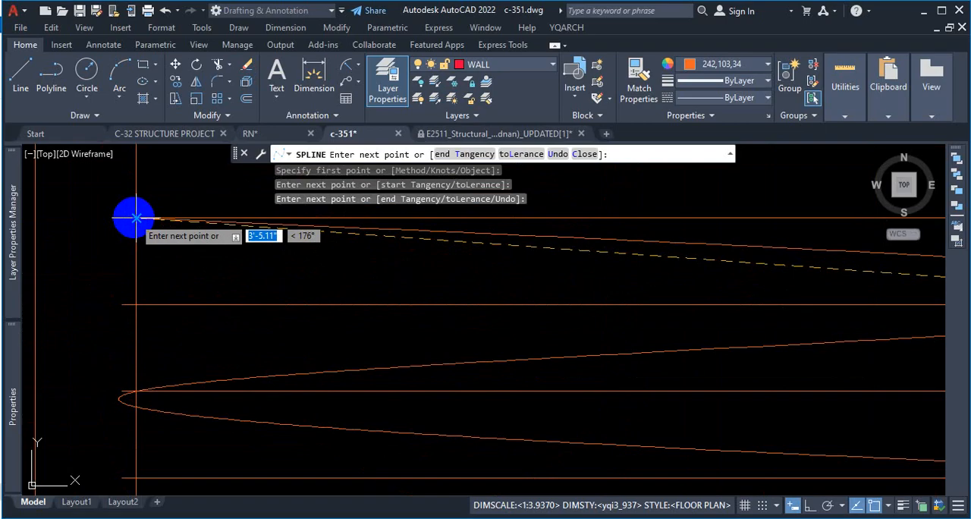
{"action": "left_click", "coordinate": [134, 217]}
Step: Add the spline's last fit point at the top guide's right end and finish the curve
{"action": "scroll", "coordinate": [207, 242], "scroll_direction": "down", "scroll_amount": 3}
{"action": "scroll", "coordinate": [493, 232], "scroll_direction": "up", "scroll_amount": 4}
{"action": "scroll", "coordinate": [489, 220], "scroll_direction": "down", "scroll_amount": 4}
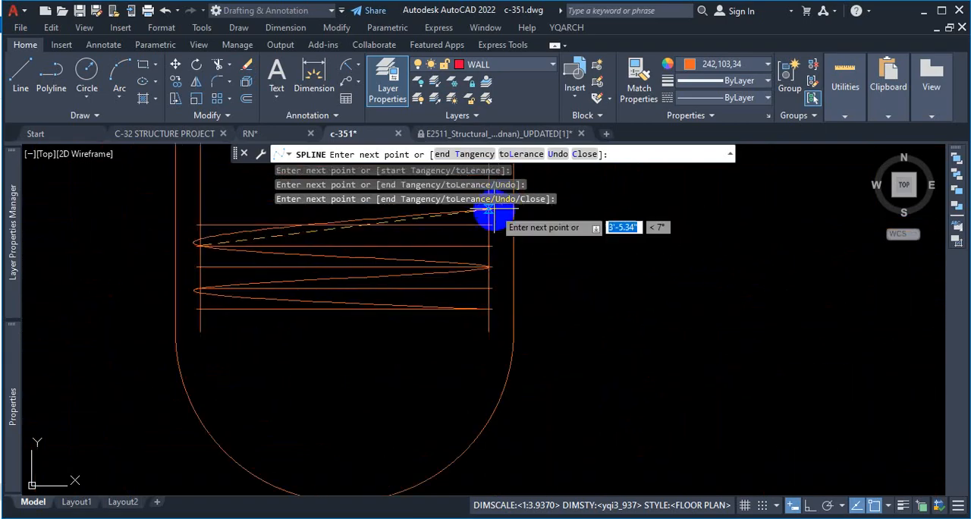
{"action": "scroll", "coordinate": [490, 243], "scroll_direction": "up", "scroll_amount": 4}
{"action": "scroll", "coordinate": [497, 242], "scroll_direction": "up", "scroll_amount": 3}
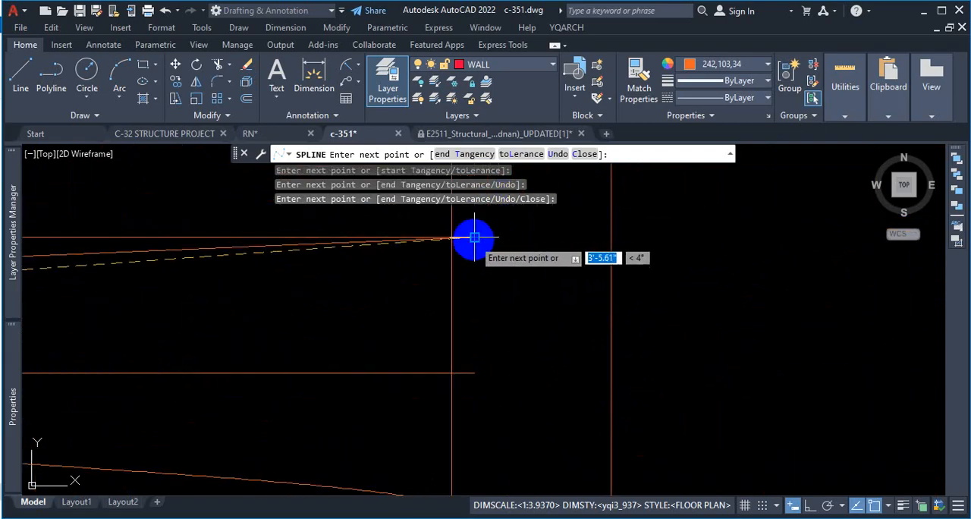
{"action": "left_click", "coordinate": [490, 238]}
{"action": "scroll", "coordinate": [501, 250], "scroll_direction": "down", "scroll_amount": 4}
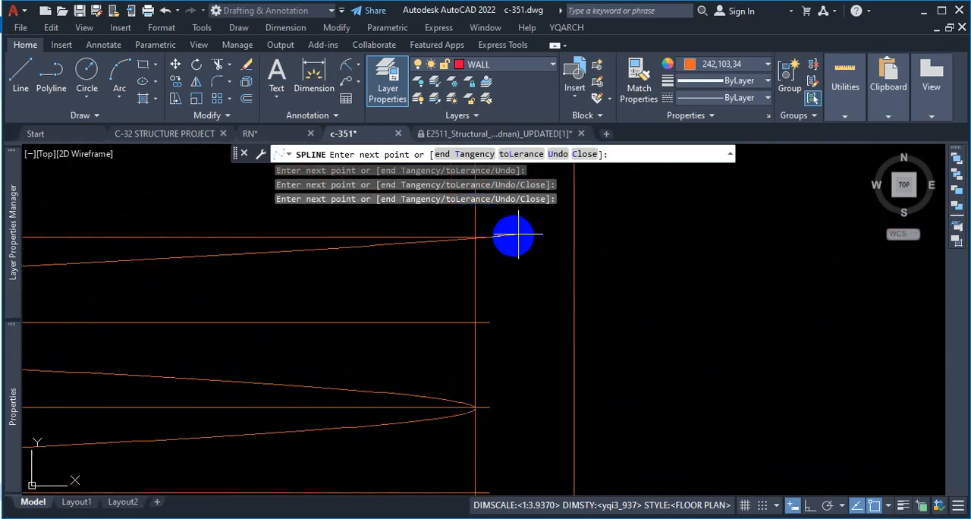
{"action": "scroll", "coordinate": [524, 231], "scroll_direction": "up", "scroll_amount": 3}
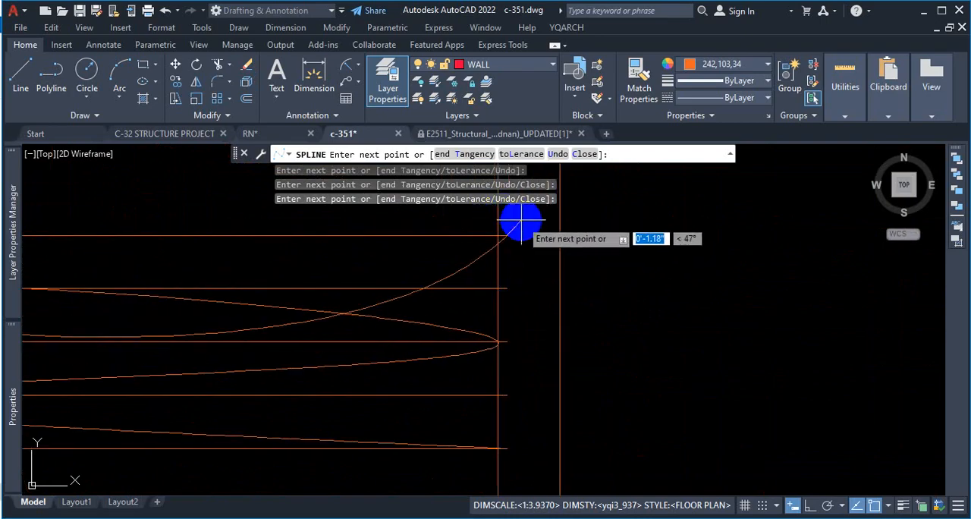
{"action": "scroll", "coordinate": [531, 220], "scroll_direction": "down", "scroll_amount": 3}
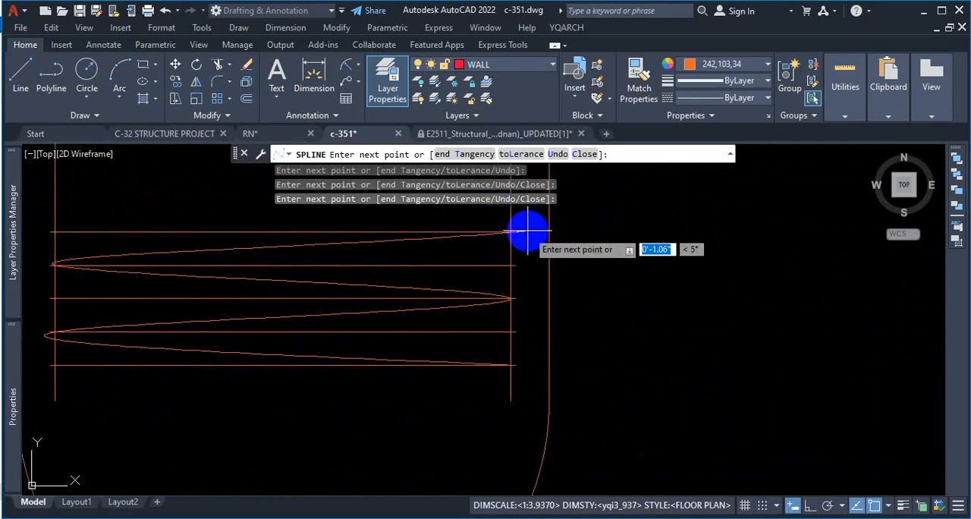
{"action": "key", "text": "Return"}
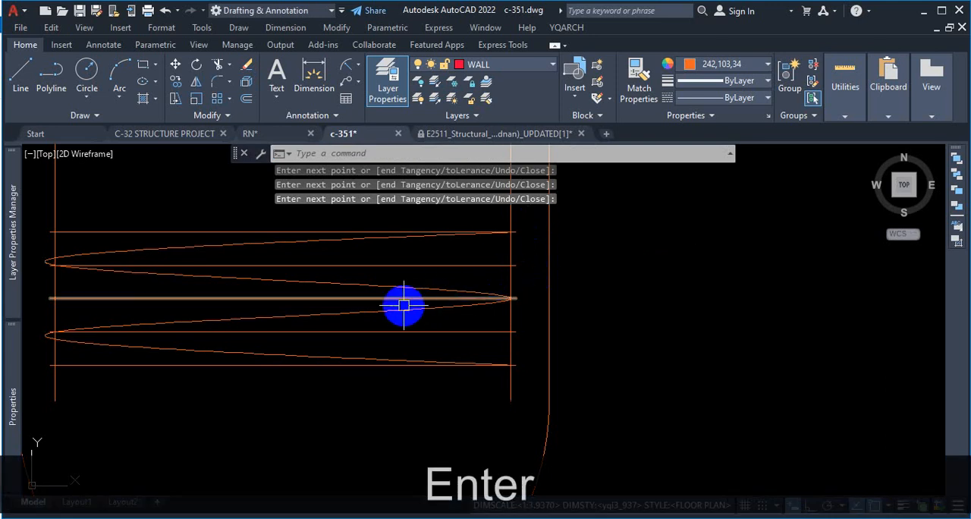
Step: Stretch the spline's lower left fit point about 0.5" inward and up, bringing the bend to the guides' left ends
{"action": "scroll", "coordinate": [588, 299], "scroll_direction": "down", "scroll_amount": 5}
{"action": "left_click", "coordinate": [585, 294]}
{"action": "scroll", "coordinate": [372, 313], "scroll_direction": "up", "scroll_amount": 10}
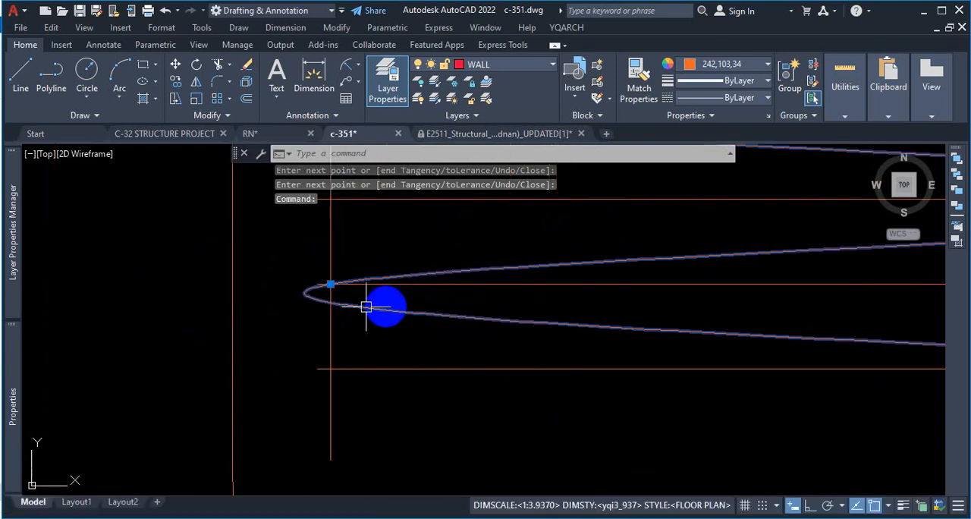
{"action": "left_click", "coordinate": [331, 271]}
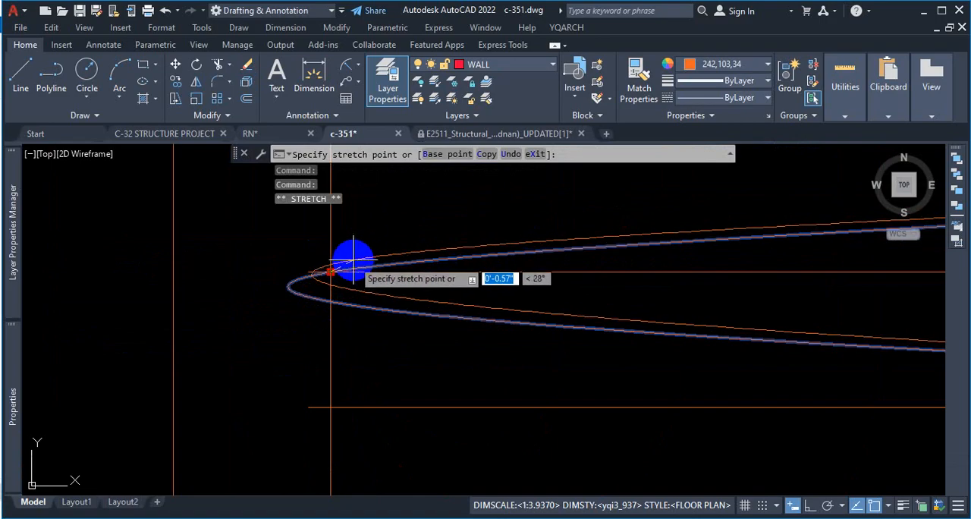
{"action": "scroll", "coordinate": [353, 260], "scroll_direction": "up", "scroll_amount": 4}
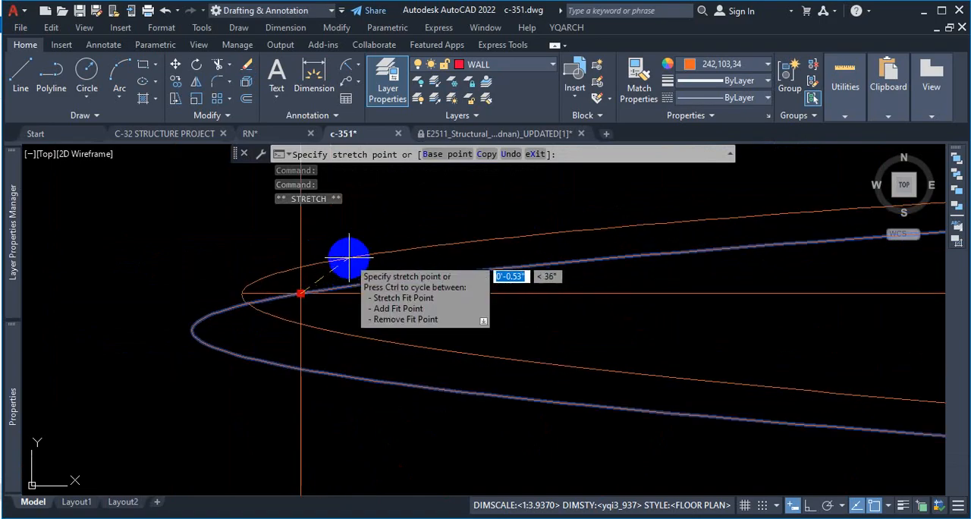
{"action": "key", "text": "Escape"}
{"action": "scroll", "coordinate": [346, 258], "scroll_direction": "down", "scroll_amount": 6}
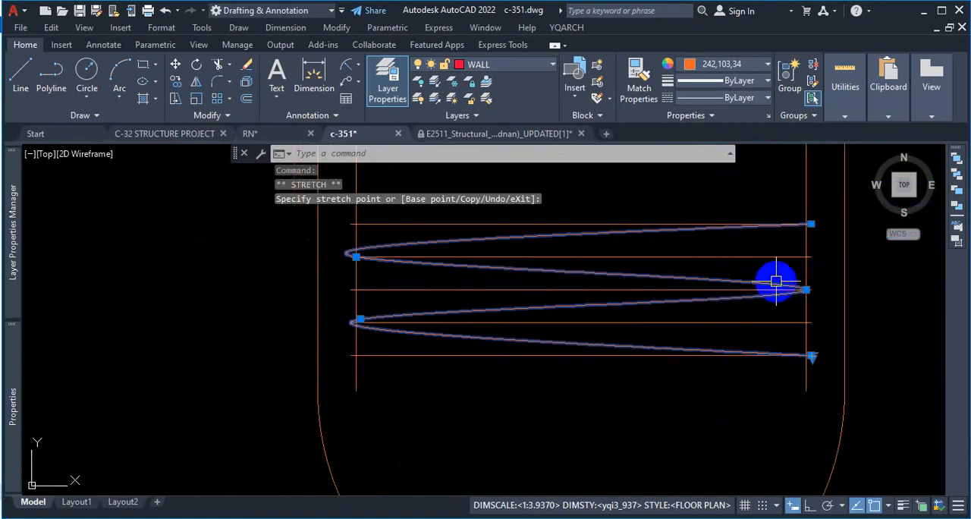
Step: Stretch the spline's middle right fit point outward to the right end of the third guide line
{"action": "scroll", "coordinate": [775, 281], "scroll_direction": "up", "scroll_amount": 5}
{"action": "left_click", "coordinate": [745, 243]}
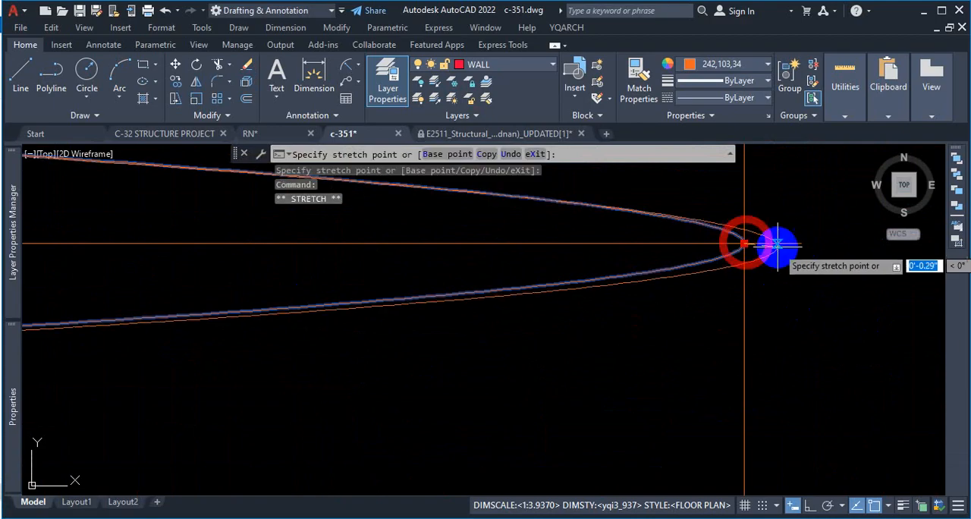
{"action": "left_click", "coordinate": [789, 245]}
{"action": "scroll", "coordinate": [725, 312], "scroll_direction": "down", "scroll_amount": 3}
{"action": "scroll", "coordinate": [668, 357], "scroll_direction": "down", "scroll_amount": 3}
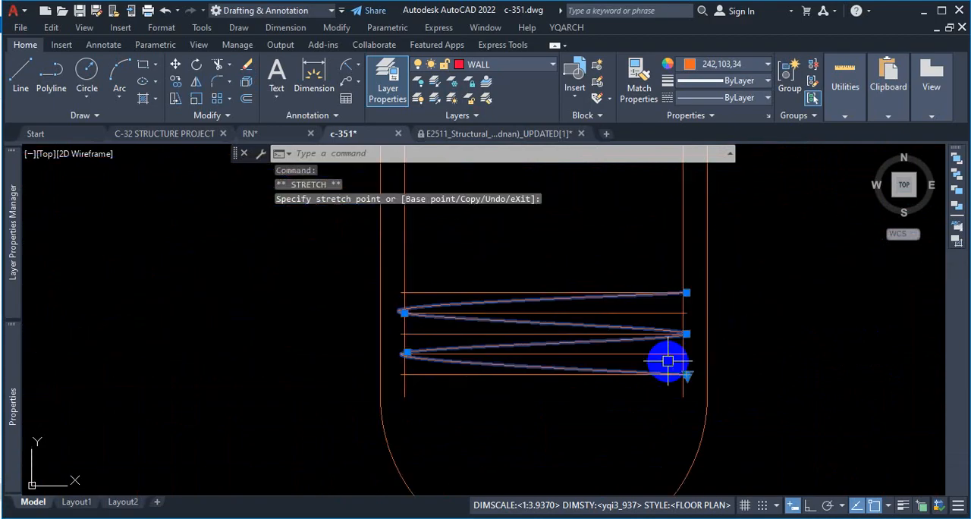
Step: Stretch the spline's upper left fit point about 0.5" inward and down, bringing that bend to the fourth guide's left end
{"action": "scroll", "coordinate": [379, 314], "scroll_direction": "up", "scroll_amount": 3}
{"action": "scroll", "coordinate": [433, 310], "scroll_direction": "up", "scroll_amount": 2}
{"action": "scroll", "coordinate": [338, 304], "scroll_direction": "up", "scroll_amount": 2}
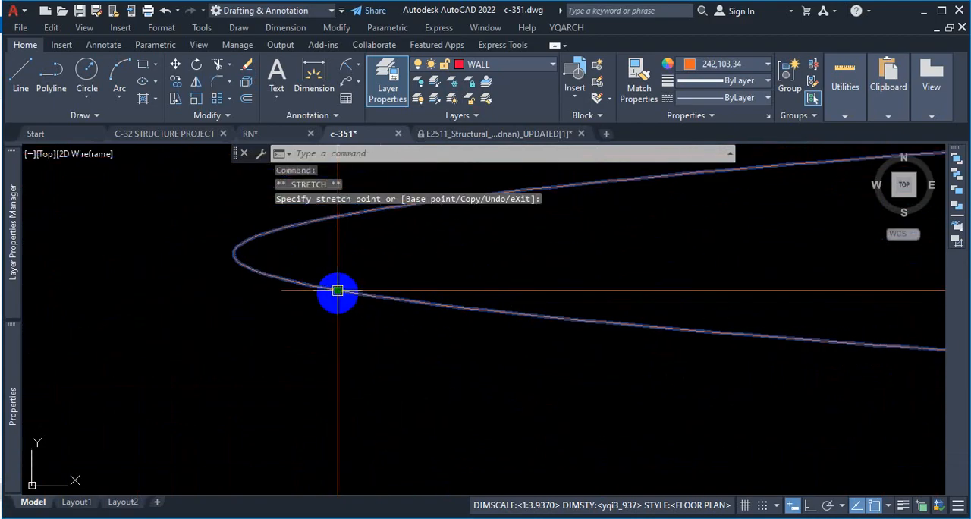
{"action": "left_click", "coordinate": [338, 291]}
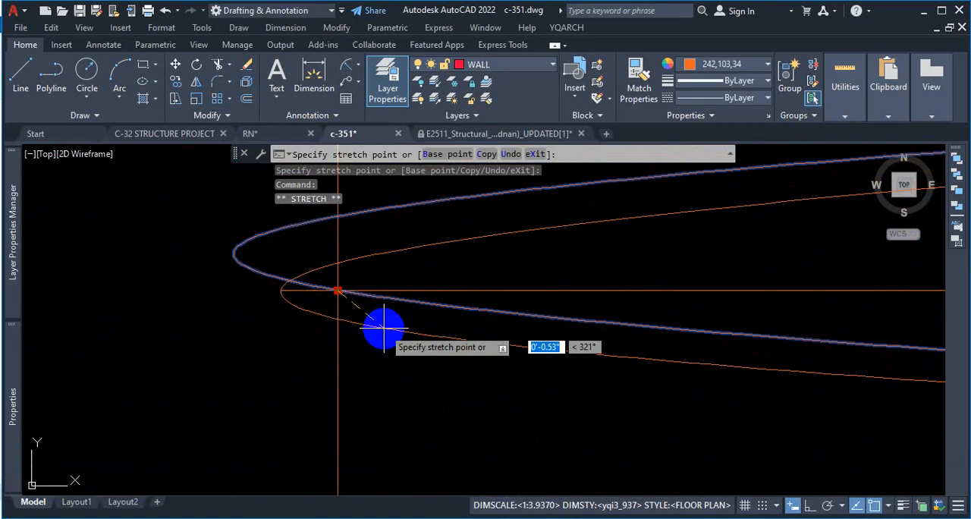
{"action": "scroll", "coordinate": [296, 307], "scroll_direction": "down", "scroll_amount": 6}
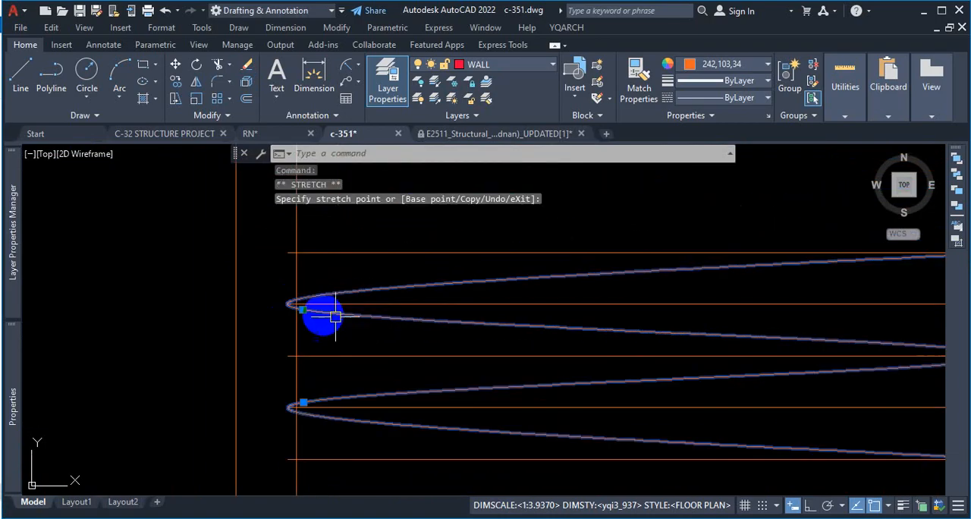
{"action": "scroll", "coordinate": [651, 287], "scroll_direction": "up", "scroll_amount": 3}
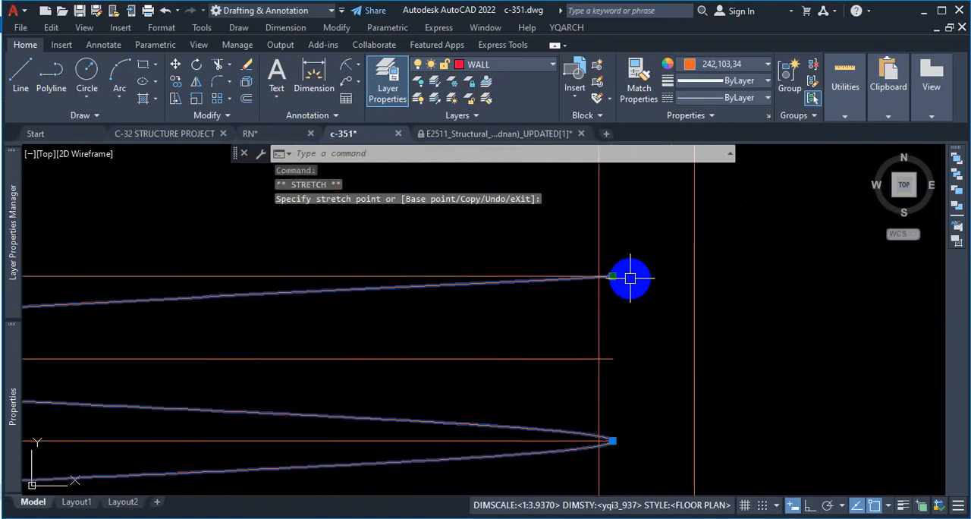
{"action": "scroll", "coordinate": [629, 261], "scroll_direction": "down", "scroll_amount": 5}
{"action": "scroll", "coordinate": [351, 270], "scroll_direction": "up", "scroll_amount": 5}
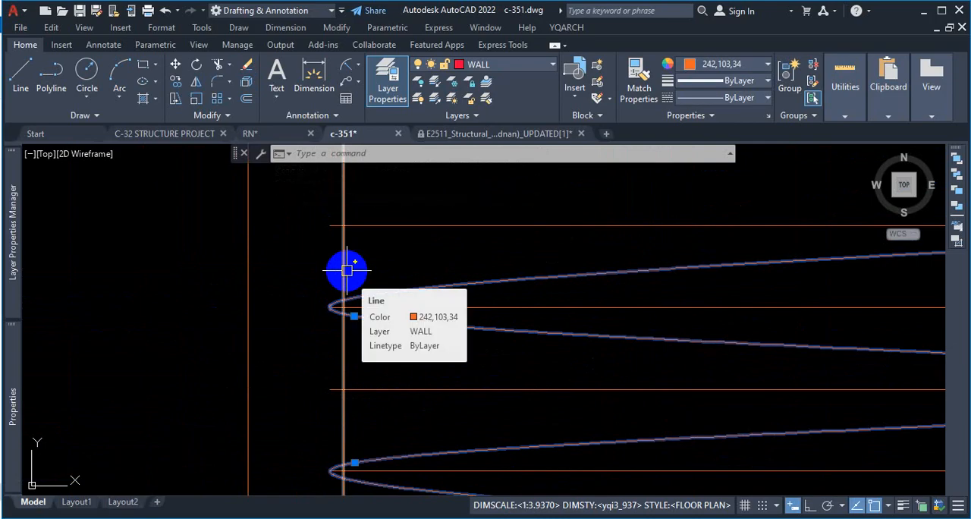
{"action": "key", "text": "Escape"}
Step: Stretch the fourth guide line's left end slightly inward to shorten the line
{"action": "scroll", "coordinate": [340, 293], "scroll_direction": "up", "scroll_amount": 4}
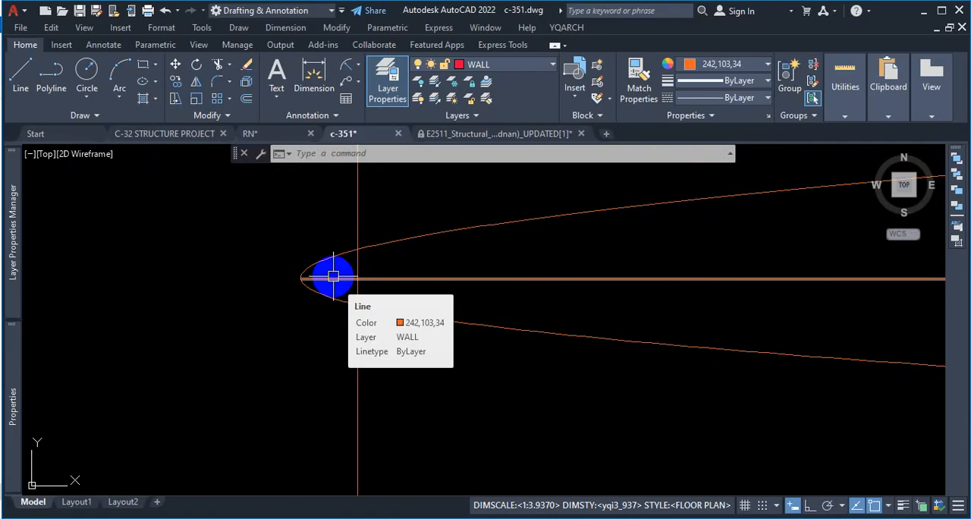
{"action": "left_click", "coordinate": [318, 281]}
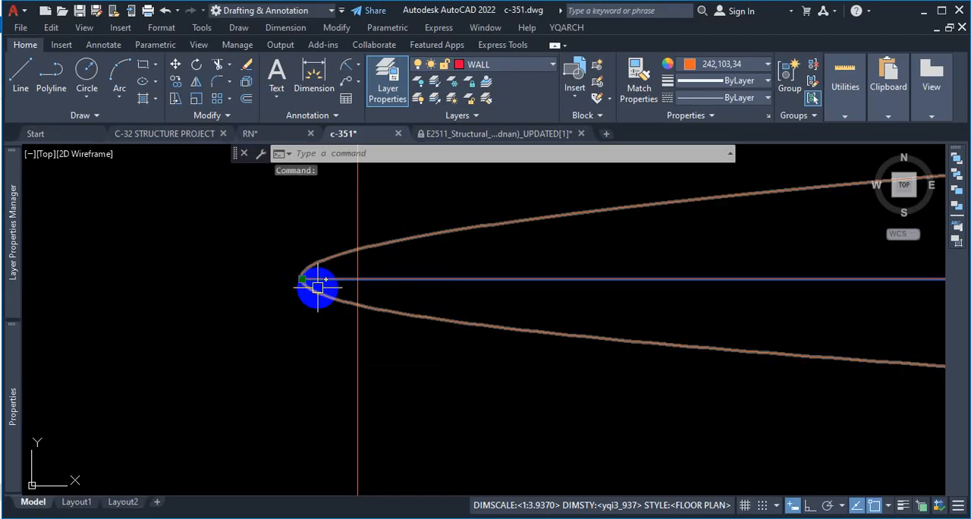
{"action": "scroll", "coordinate": [320, 284], "scroll_direction": "up", "scroll_amount": 3}
{"action": "left_click", "coordinate": [311, 279]}
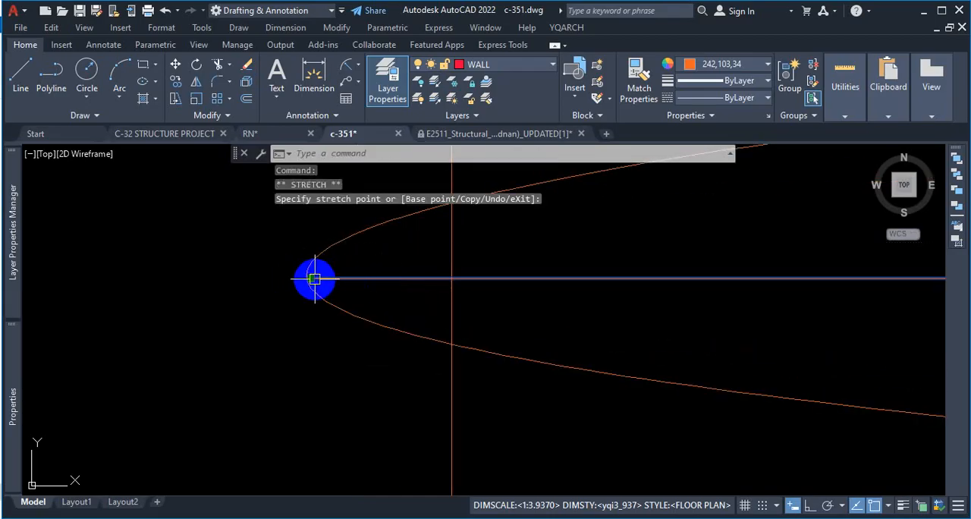
{"action": "left_click", "coordinate": [379, 295]}
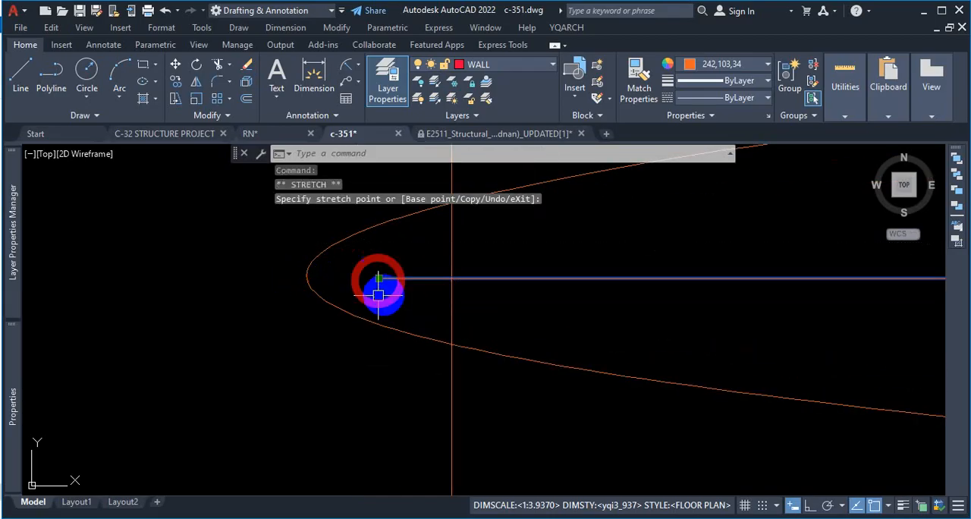
Step: Stretch the spline's upper left fit point about 0.25" further inward so the bend meets the shortened guide's left end
{"action": "left_click", "coordinate": [322, 293]}
{"action": "left_click", "coordinate": [565, 367]}
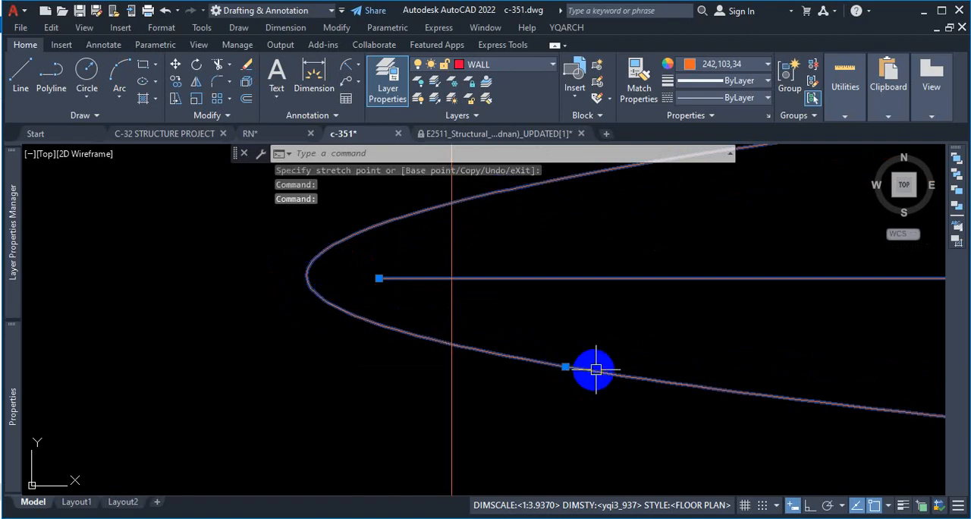
{"action": "left_click", "coordinate": [565, 368]}
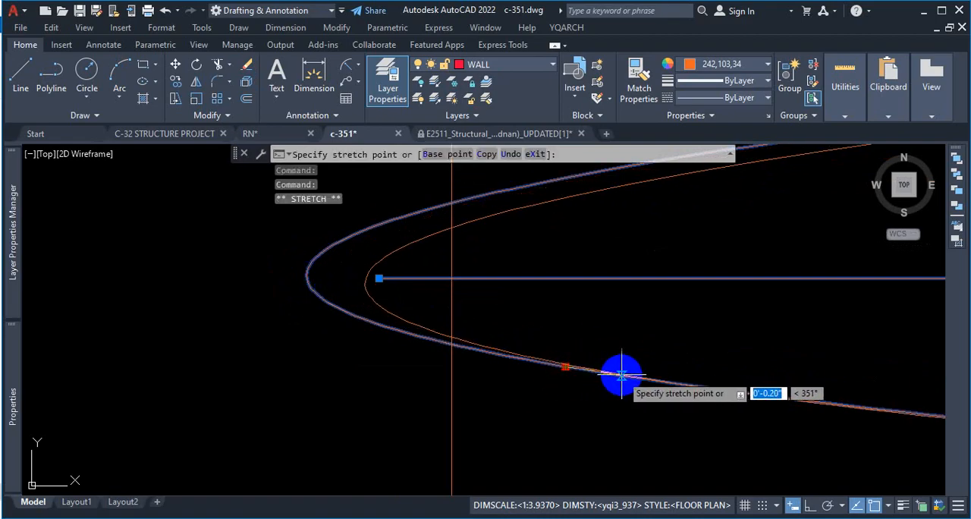
{"action": "key", "text": "Escape"}
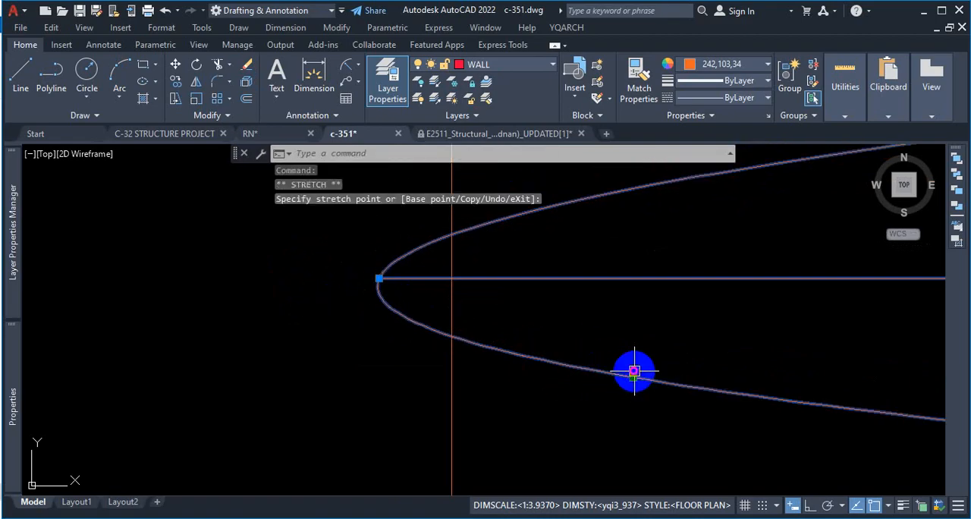
{"action": "scroll", "coordinate": [356, 317], "scroll_direction": "up", "scroll_amount": 5}
{"action": "key", "text": "Escape"}
{"action": "scroll", "coordinate": [563, 377], "scroll_direction": "down", "scroll_amount": 5}
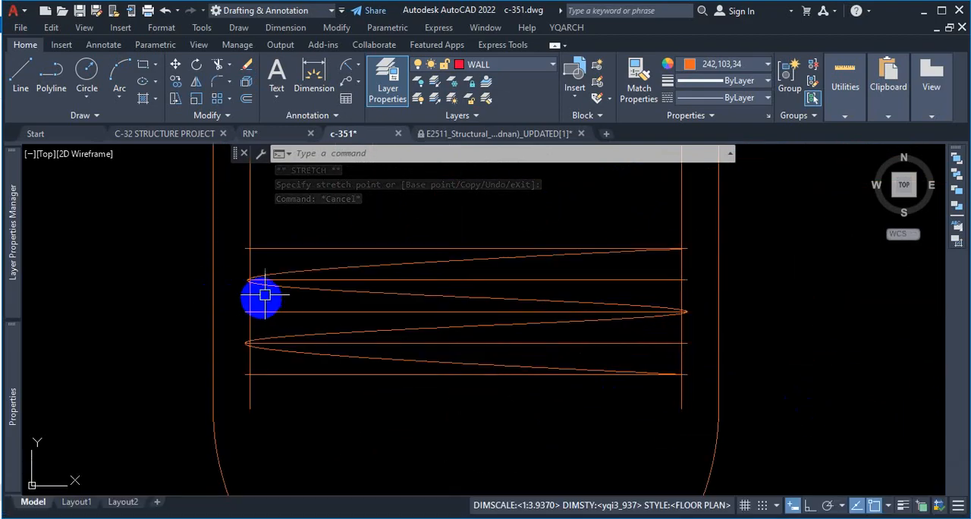
Step: Examine the spline's bends at both bars against the spiral in the reference PDF's typical long section of pile
{"action": "scroll", "coordinate": [250, 295], "scroll_direction": "up", "scroll_amount": 2}
{"action": "scroll", "coordinate": [245, 293], "scroll_direction": "down", "scroll_amount": 8}
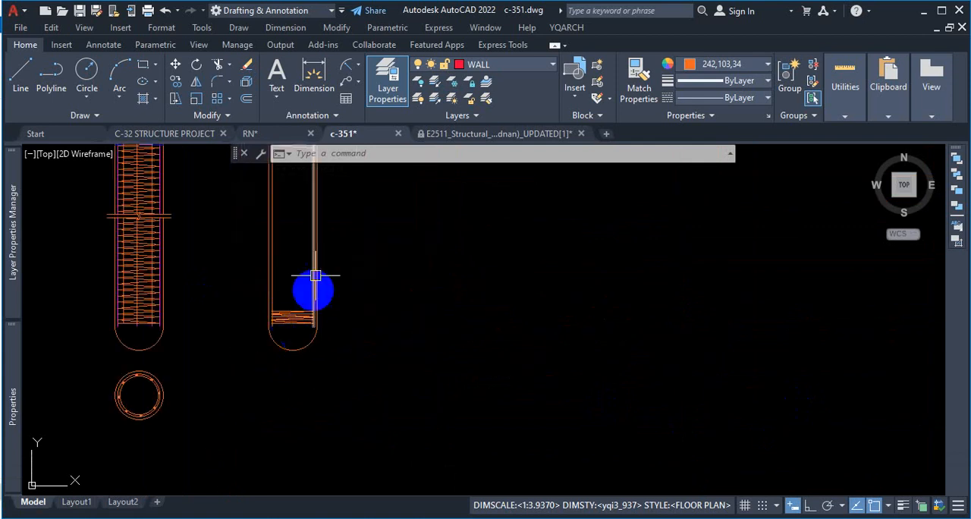
{"action": "scroll", "coordinate": [225, 359], "scroll_direction": "up", "scroll_amount": 8}
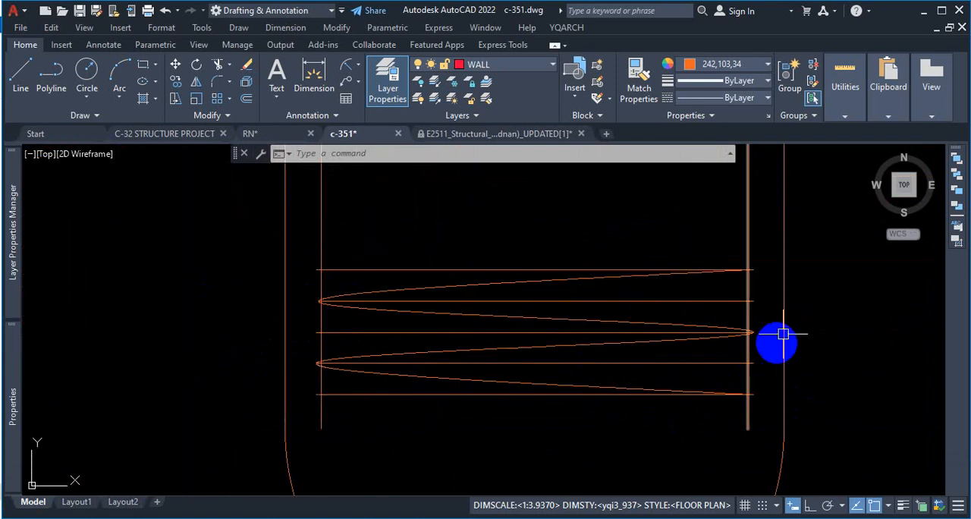
{"action": "scroll", "coordinate": [728, 338], "scroll_direction": "up", "scroll_amount": 5}
{"action": "scroll", "coordinate": [700, 334], "scroll_direction": "up", "scroll_amount": 2}
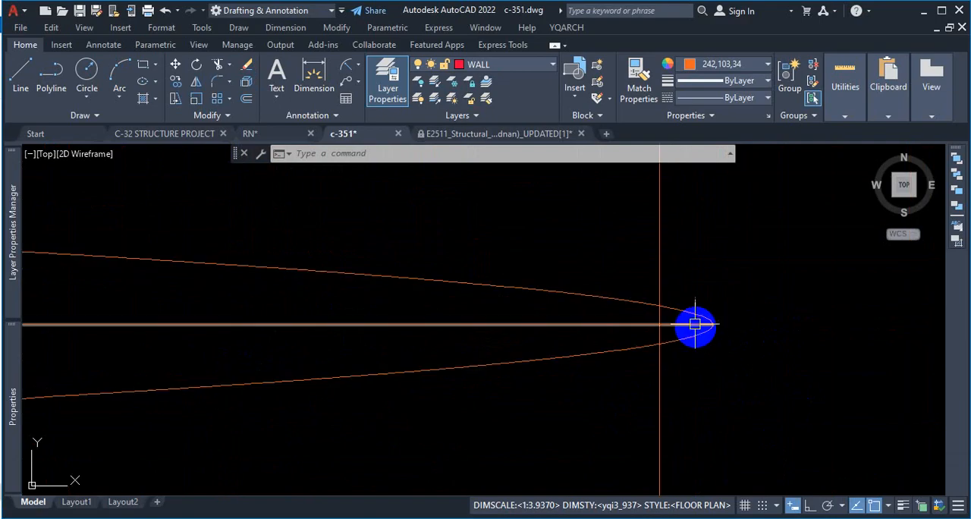
{"action": "scroll", "coordinate": [616, 353], "scroll_direction": "down", "scroll_amount": 2}
{"action": "scroll", "coordinate": [676, 341], "scroll_direction": "down", "scroll_amount": 5}
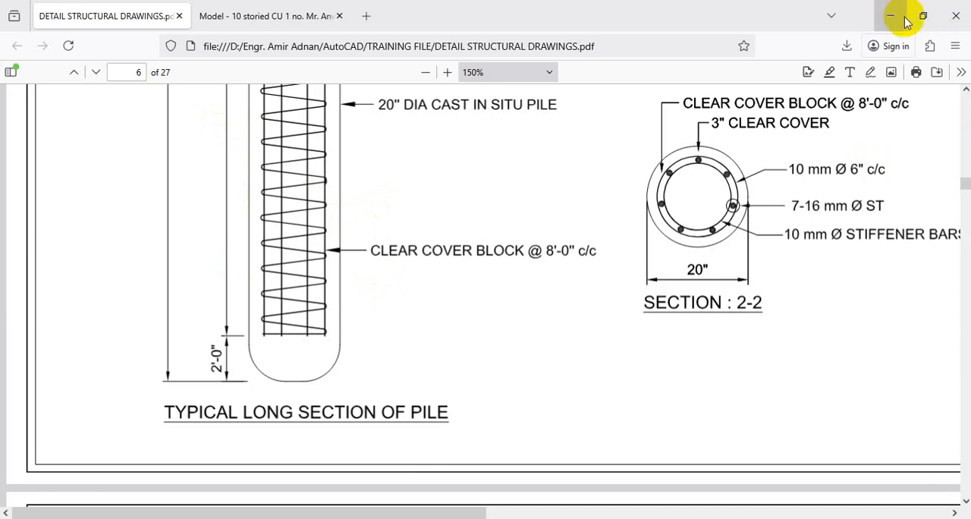
{"action": "left_click", "coordinate": [903, 18]}
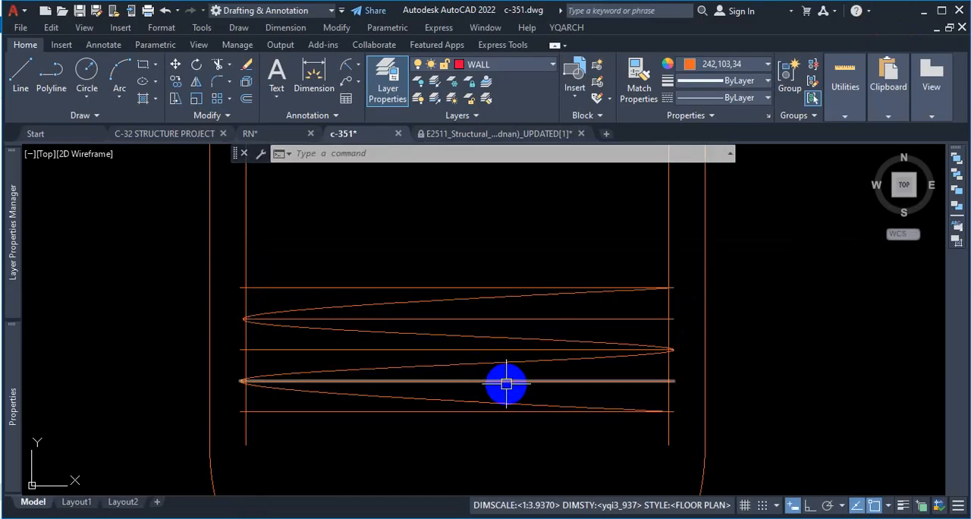
Step: Delete the upper four horizontal guide lines, keeping the bottom line and the spline
{"action": "left_click", "coordinate": [427, 350]}
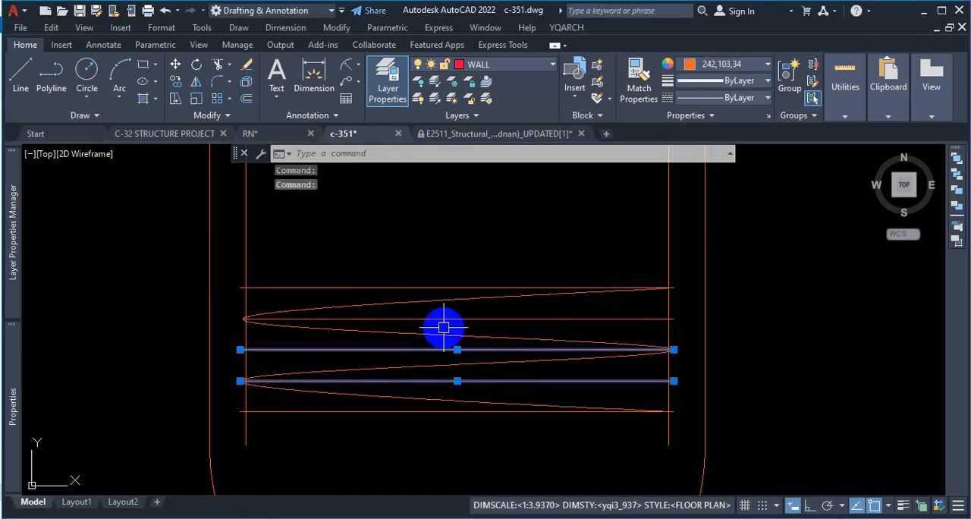
{"action": "left_click", "coordinate": [447, 318]}
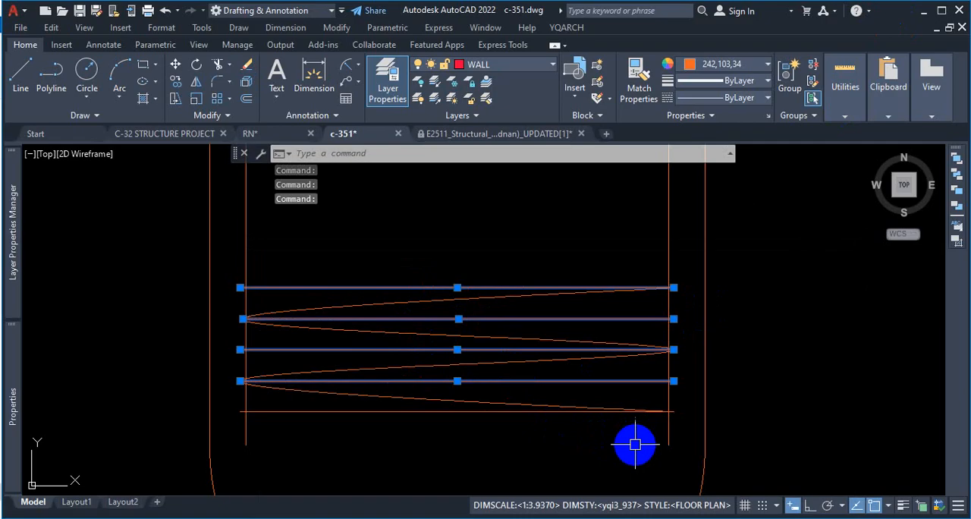
{"action": "key", "text": "Delete"}
{"action": "left_click", "coordinate": [627, 350]}
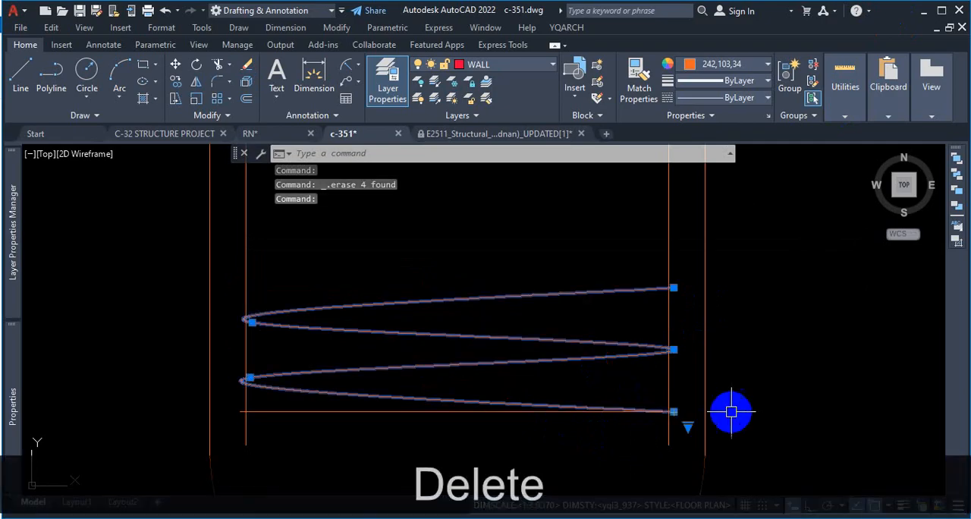
{"action": "key", "text": "Escape"}
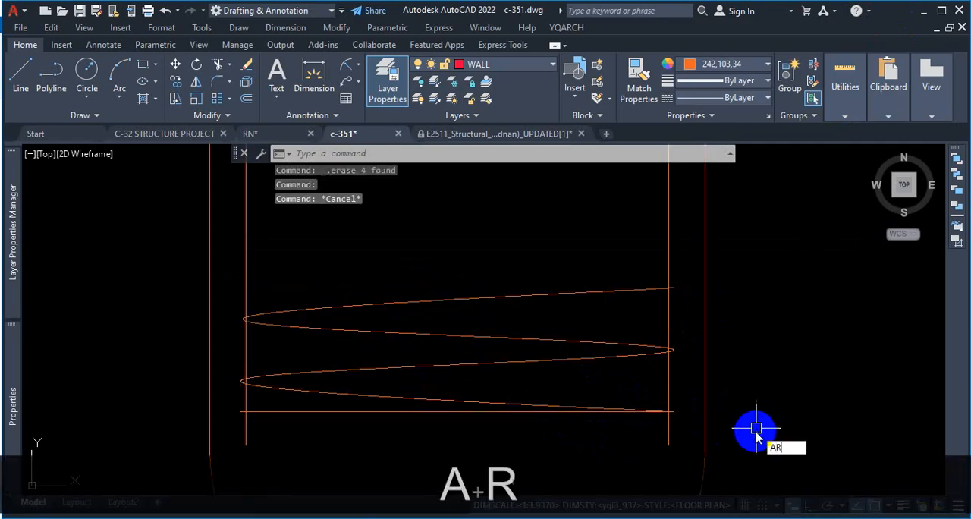
Step: Start a rectangular array of the spiral spline with 1 column
{"action": "type", "text": "ar"}
{"action": "key", "text": "Return"}
{"action": "left_click", "coordinate": [627, 350]}
{"action": "key", "text": "Return"}
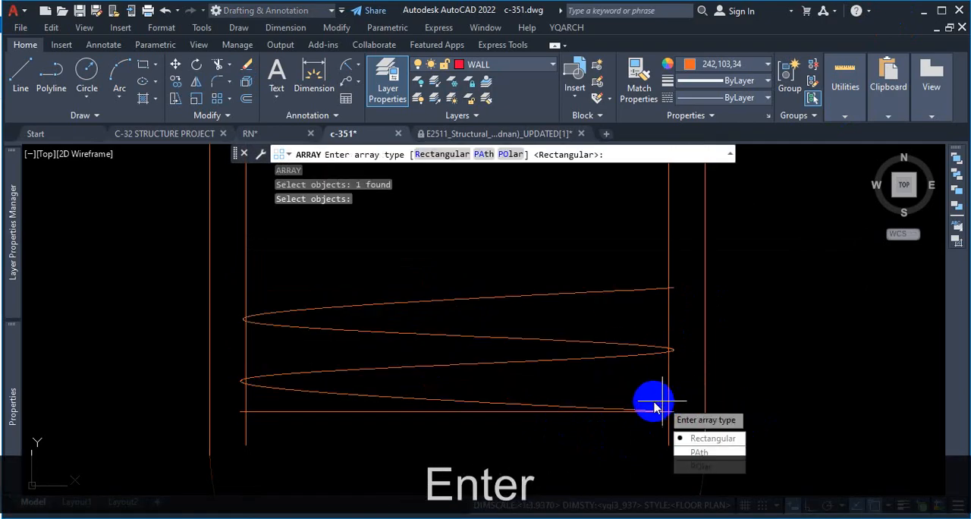
{"action": "left_click", "coordinate": [699, 436]}
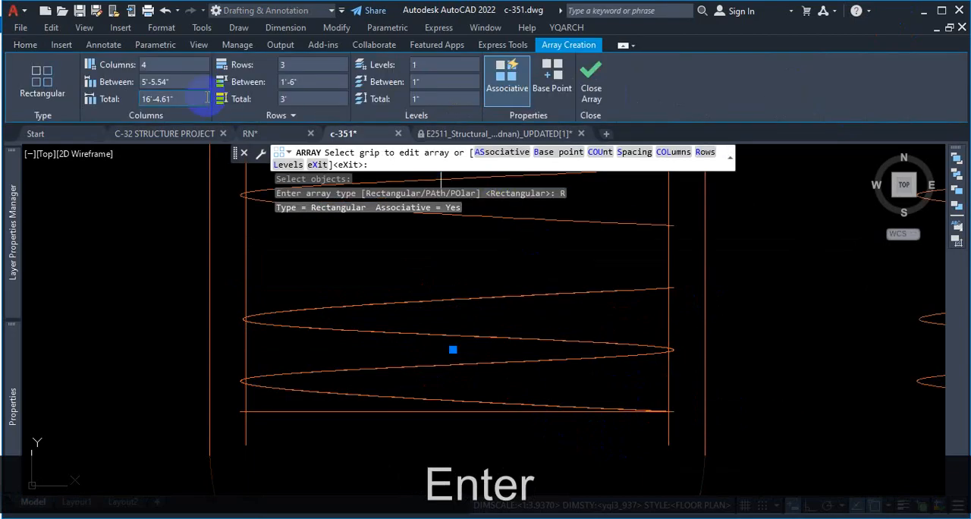
{"action": "type", "text": "1"}
{"action": "key", "text": "Return"}
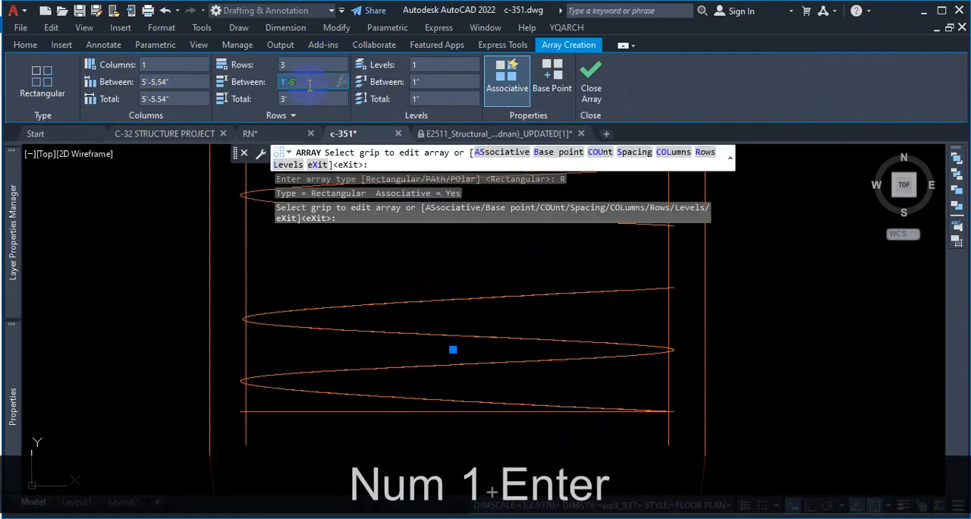
Step: Set the array's row spacing to 12" with 3 rows and finish the array
{"action": "type", "text": "12"}
{"action": "key", "text": "Return"}
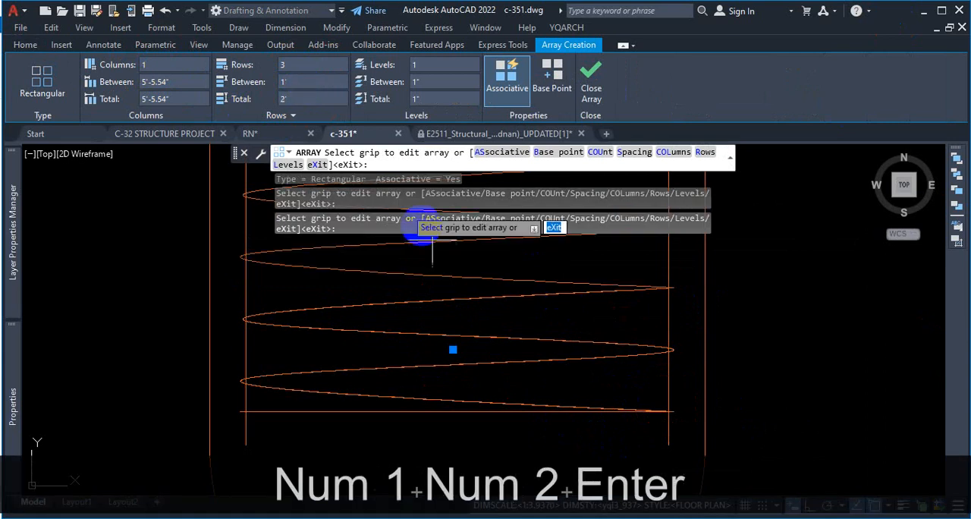
{"action": "scroll", "coordinate": [433, 243], "scroll_direction": "down", "scroll_amount": 4}
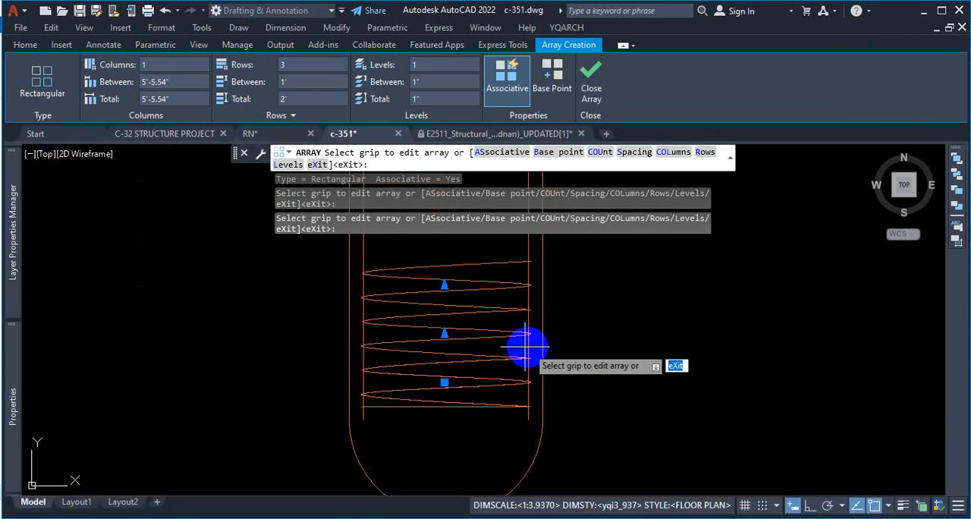
{"action": "scroll", "coordinate": [526, 347], "scroll_direction": "up", "scroll_amount": 2}
{"action": "left_click", "coordinate": [590, 89]}
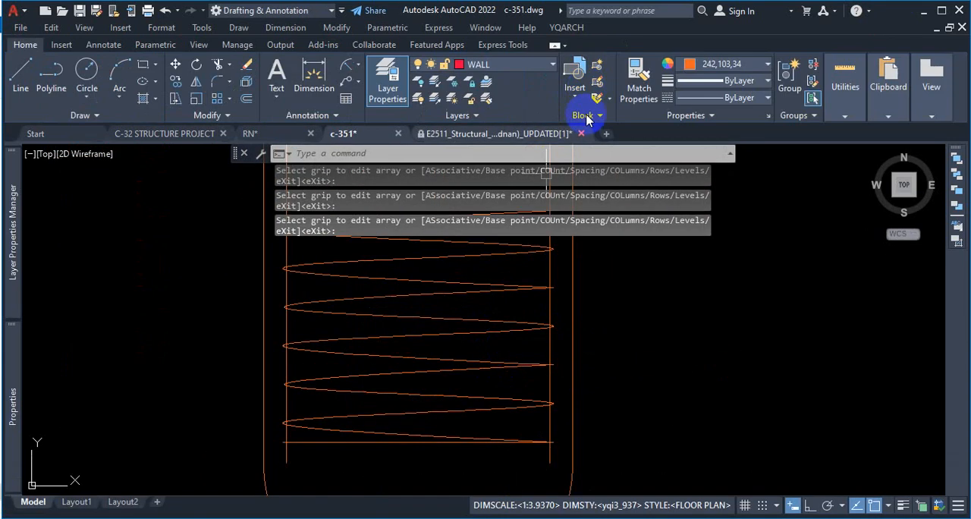
Step: Extend the spiral array upward to 14 rows, filling the pile's lower zone to just below the zone divider
{"action": "left_click", "coordinate": [477, 412]}
{"action": "scroll", "coordinate": [459, 343], "scroll_direction": "down", "scroll_amount": 2}
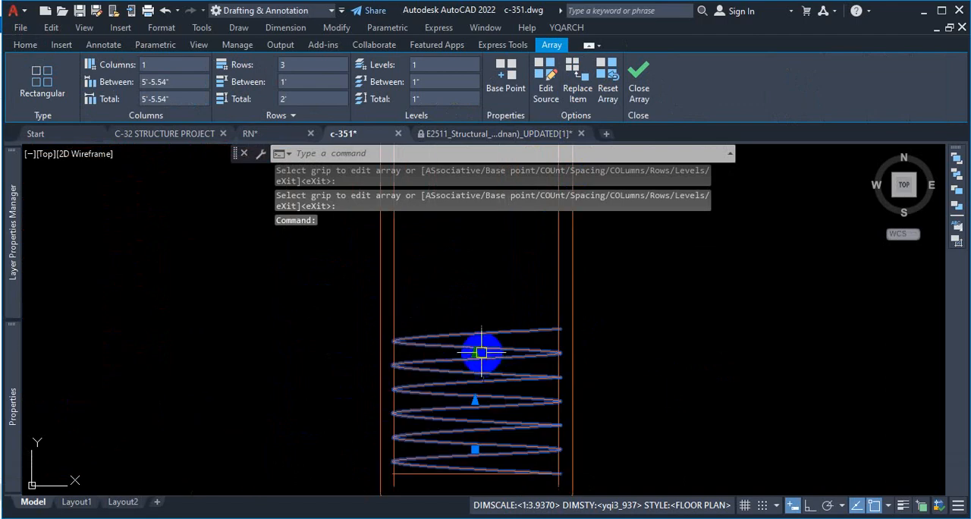
{"action": "left_click", "coordinate": [481, 352]}
{"action": "scroll", "coordinate": [470, 379], "scroll_direction": "down", "scroll_amount": 3}
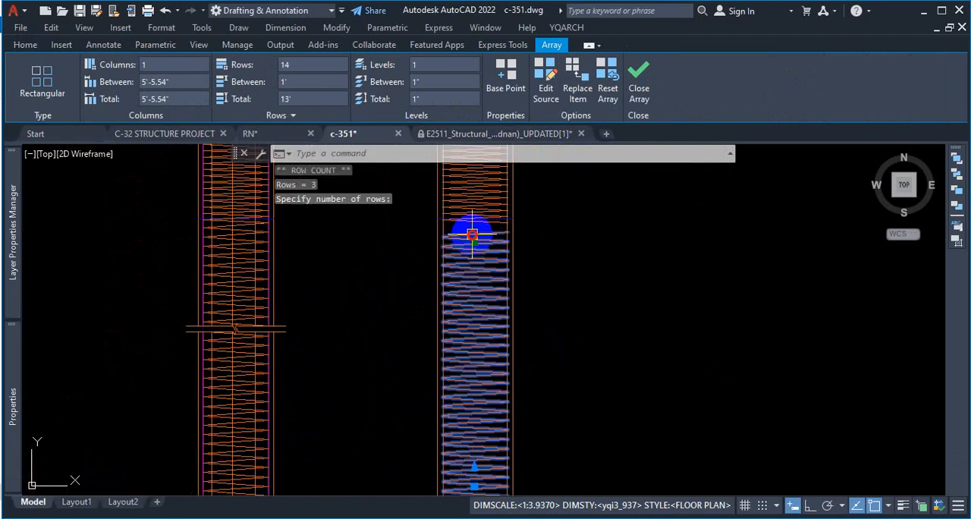
{"action": "key", "text": "Escape"}
{"action": "scroll", "coordinate": [542, 261], "scroll_direction": "down", "scroll_amount": 2}
{"action": "left_click", "coordinate": [487, 297]}
{"action": "scroll", "coordinate": [589, 323], "scroll_direction": "up", "scroll_amount": 2}
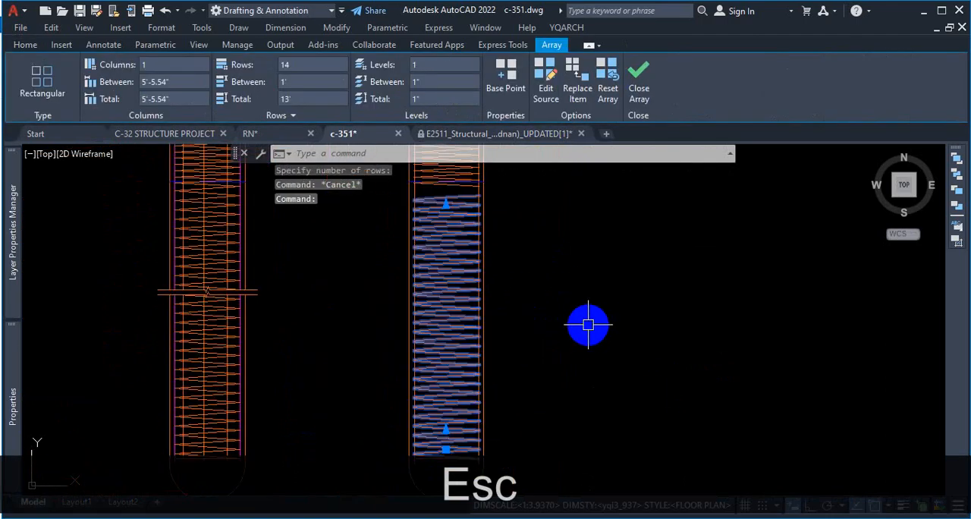
{"action": "key", "text": "Escape"}
Step: Examine the arrayed spiral in the pile's lower zone against the spiral of the neighbouring pile section
{"action": "scroll", "coordinate": [471, 326], "scroll_direction": "up", "scroll_amount": 2}
{"action": "scroll", "coordinate": [569, 308], "scroll_direction": "down", "scroll_amount": 2}
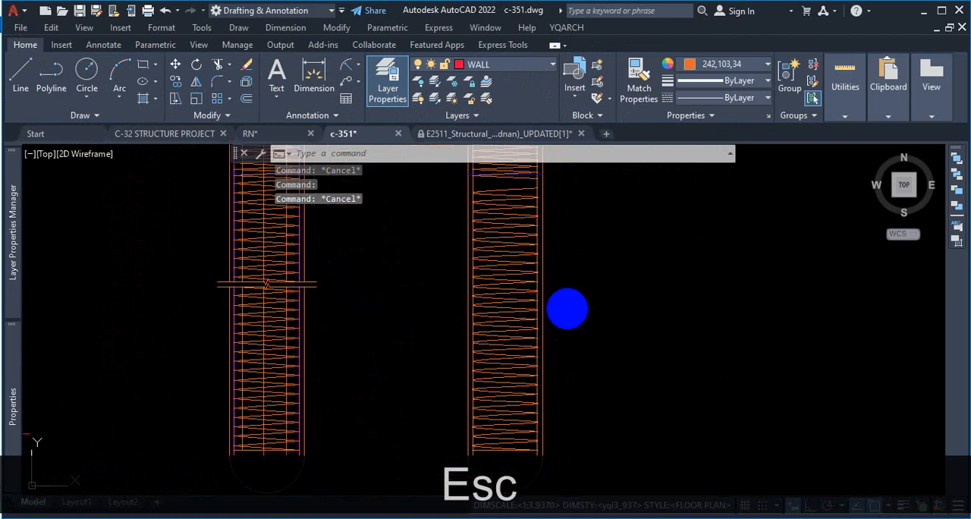
{"action": "scroll", "coordinate": [290, 342], "scroll_direction": "up", "scroll_amount": 2}
{"action": "scroll", "coordinate": [667, 360], "scroll_direction": "up", "scroll_amount": 2}
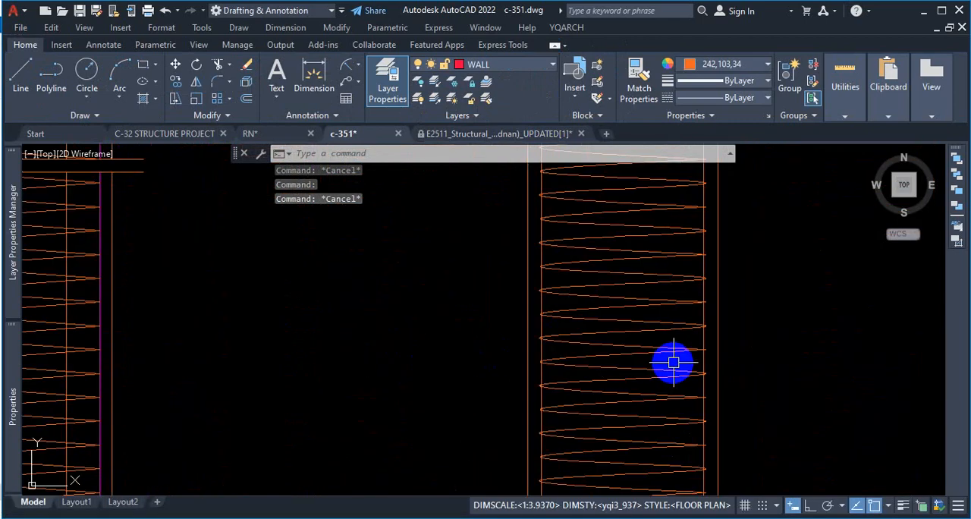
{"action": "scroll", "coordinate": [717, 339], "scroll_direction": "down", "scroll_amount": 2}
{"action": "scroll", "coordinate": [299, 343], "scroll_direction": "up", "scroll_amount": 2}
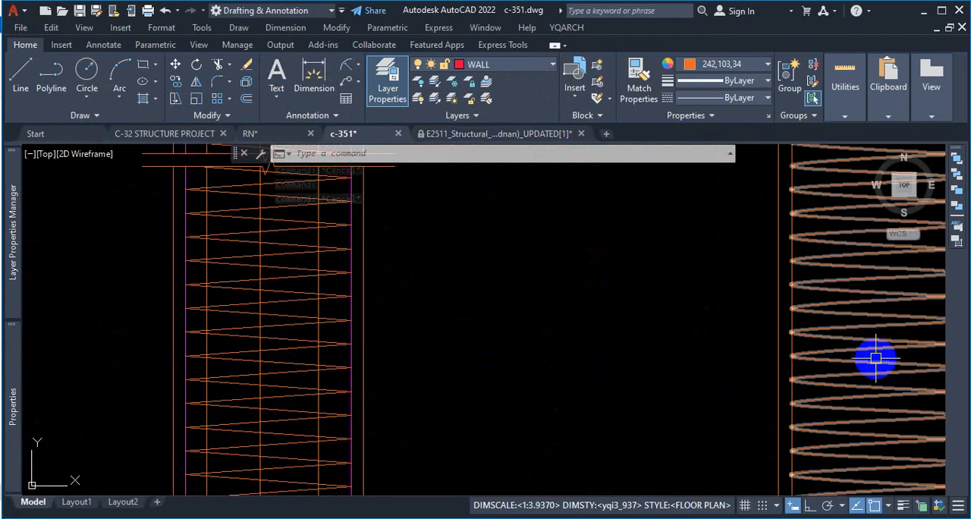
{"action": "scroll", "coordinate": [390, 313], "scroll_direction": "down", "scroll_amount": 2}
{"action": "scroll", "coordinate": [598, 313], "scroll_direction": "up", "scroll_amount": 2}
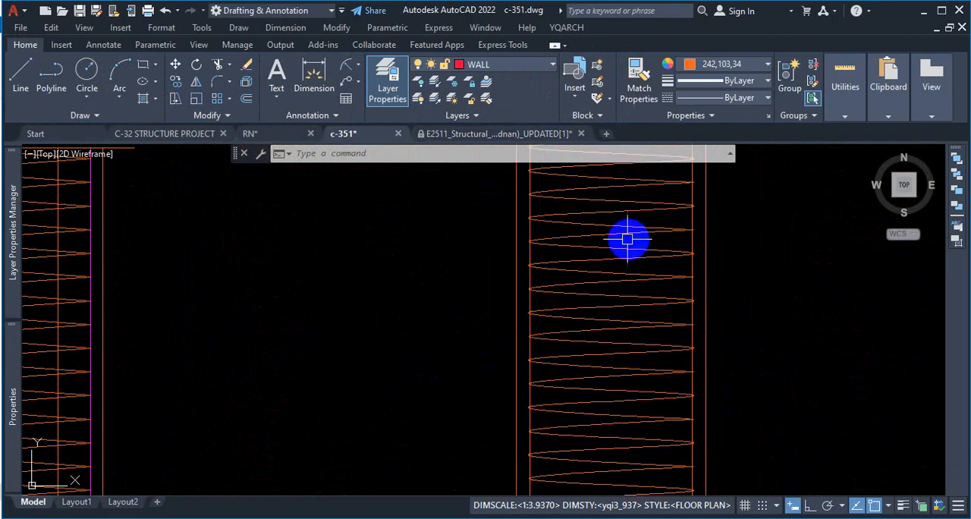
Step: Inspect the spiral's side bends and its bottom end at the foot of the new pile section
{"action": "scroll", "coordinate": [652, 277], "scroll_direction": "down", "scroll_amount": 2}
{"action": "scroll", "coordinate": [625, 375], "scroll_direction": "up", "scroll_amount": 3}
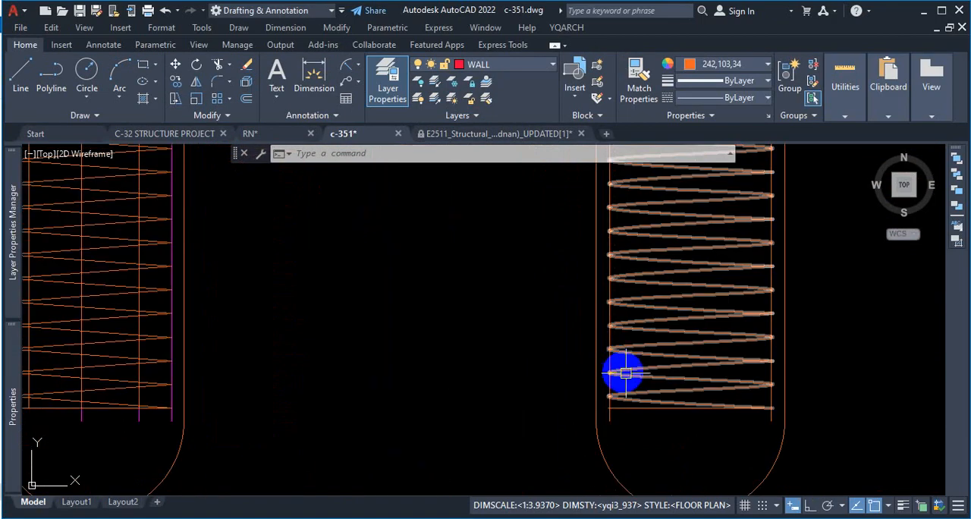
{"action": "scroll", "coordinate": [614, 365], "scroll_direction": "up", "scroll_amount": 2}
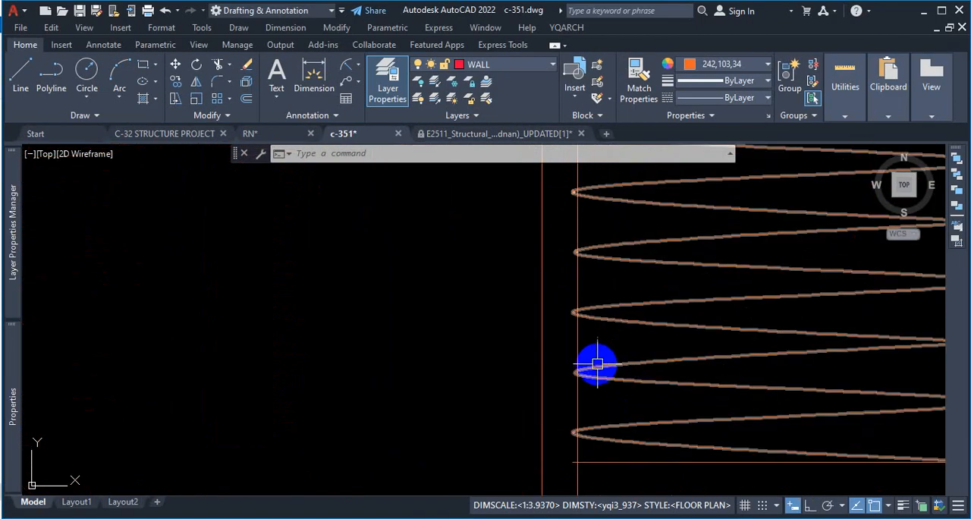
{"action": "scroll", "coordinate": [581, 308], "scroll_direction": "down", "scroll_amount": 3}
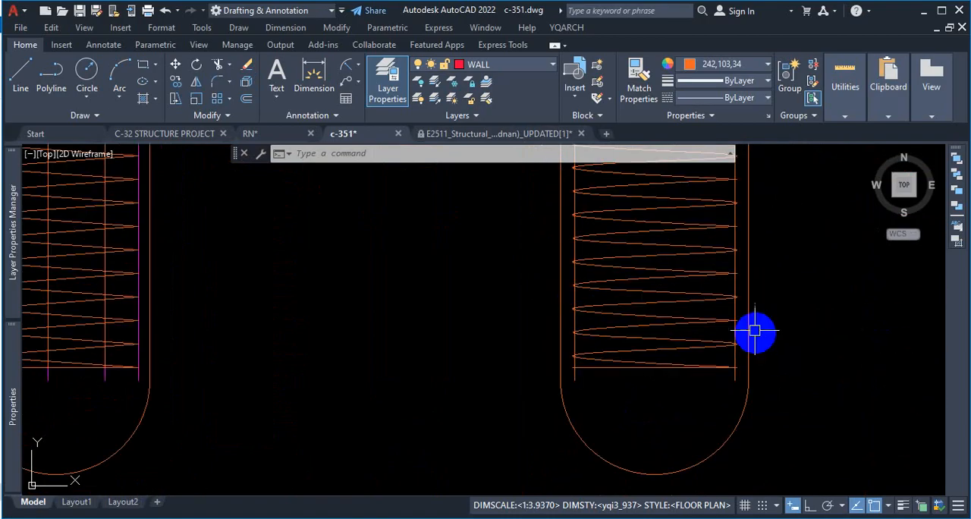
{"action": "scroll", "coordinate": [752, 330], "scroll_direction": "up", "scroll_amount": 2}
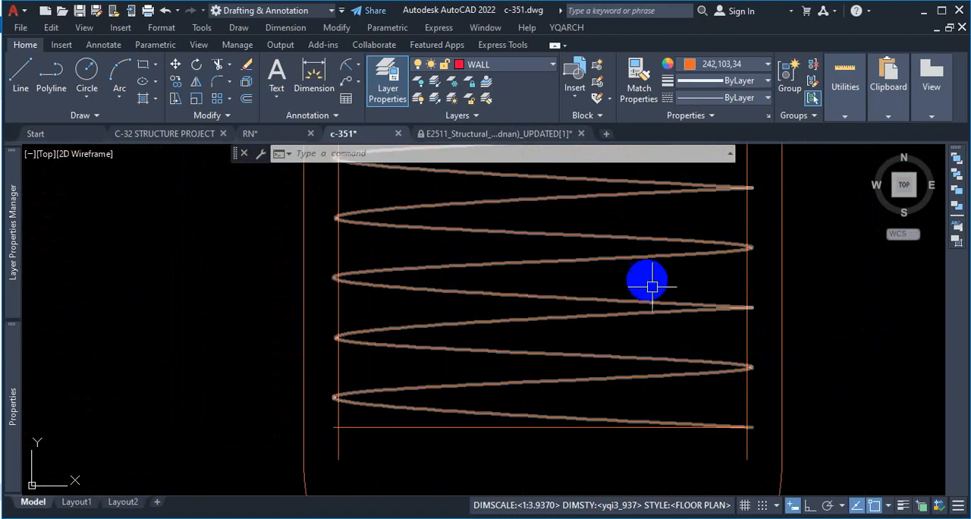
{"action": "scroll", "coordinate": [644, 326], "scroll_direction": "down", "scroll_amount": 4}
{"action": "scroll", "coordinate": [622, 318], "scroll_direction": "down", "scroll_amount": 6}
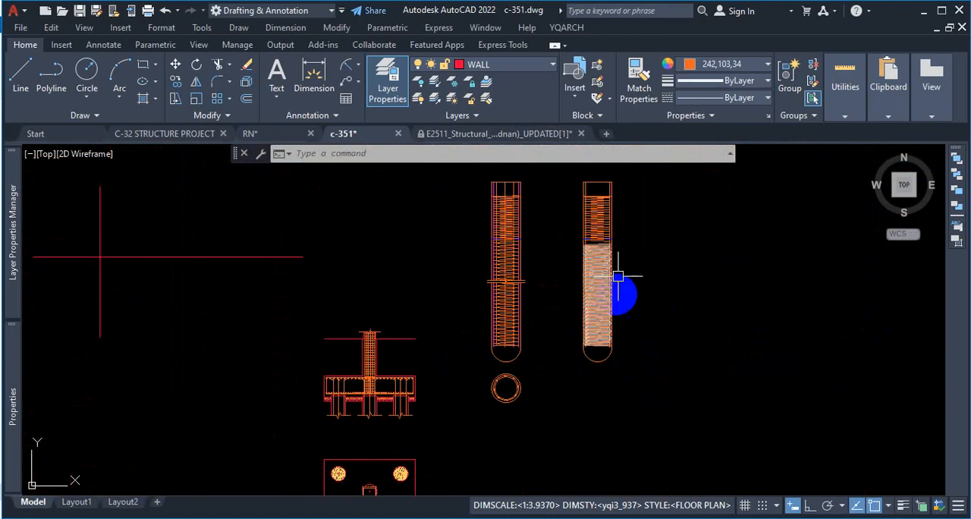
{"action": "scroll", "coordinate": [606, 273], "scroll_direction": "up", "scroll_amount": 3}
Step: Switch to the browser and check the lower part of the pile long section in both structural PDFs
{"action": "left_click", "coordinate": [563, 517]}
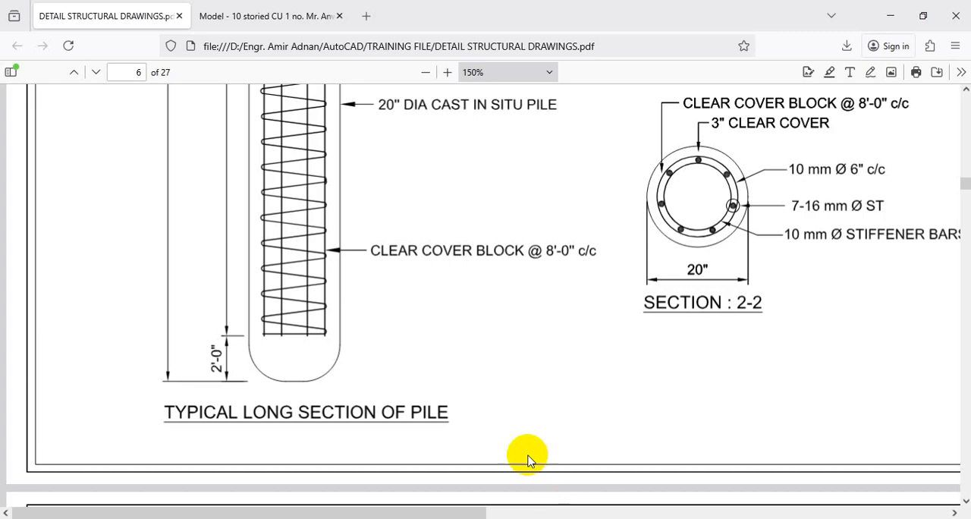
{"action": "scroll", "coordinate": [319, 212], "scroll_direction": "up", "scroll_amount": 3}
{"action": "left_click", "coordinate": [234, 15]}
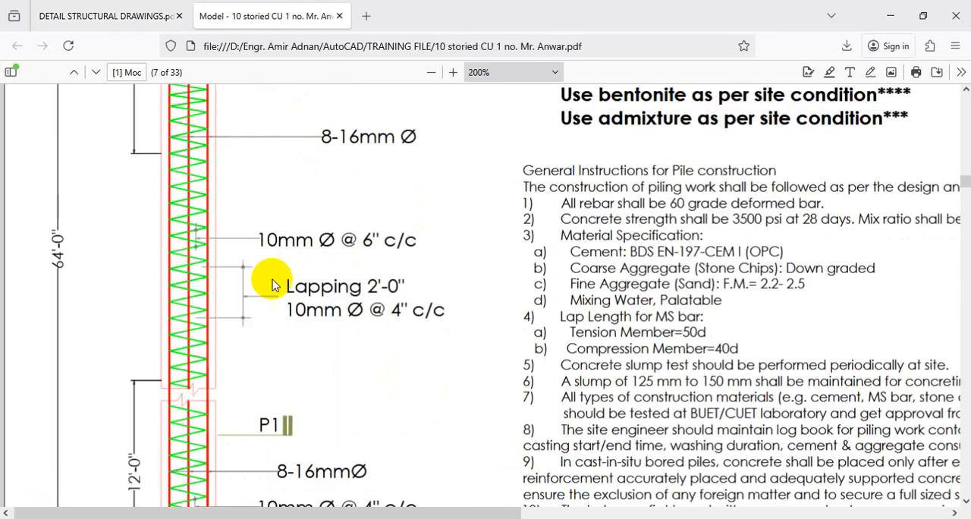
{"action": "scroll", "coordinate": [272, 296], "scroll_direction": "down", "scroll_amount": 4}
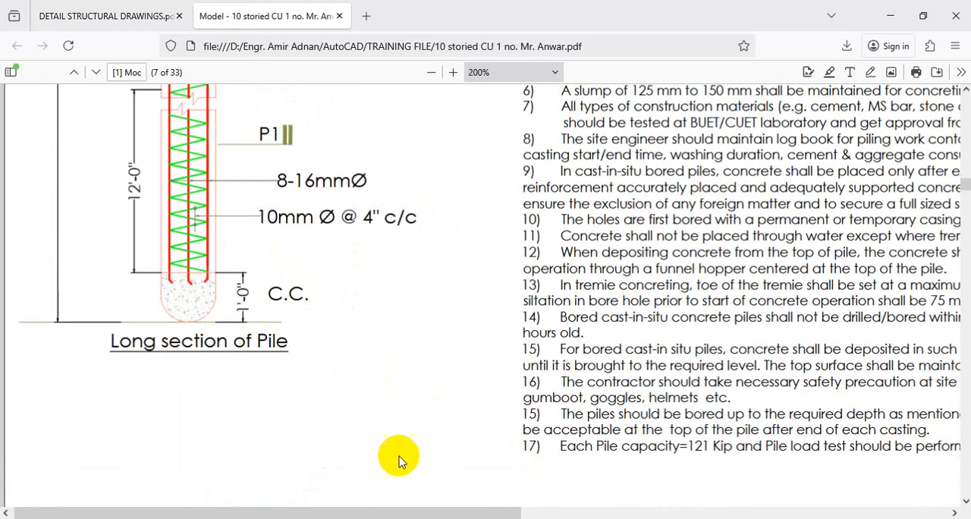
{"action": "left_click", "coordinate": [519, 517]}
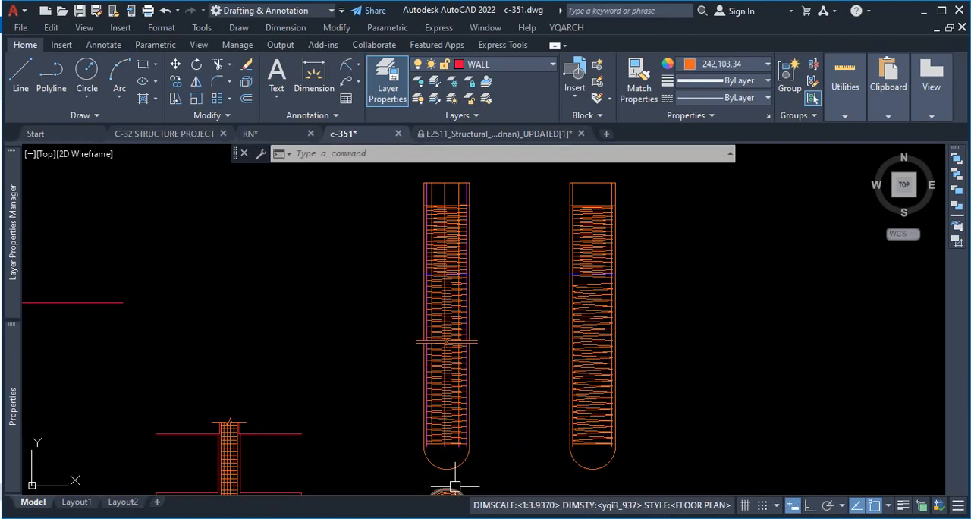
{"action": "left_click", "coordinate": [563, 517]}
Step: Switch to the E2511 structural drawing in AutoCAD and show its model space
{"action": "mouse_move", "coordinate": [482, 517]}
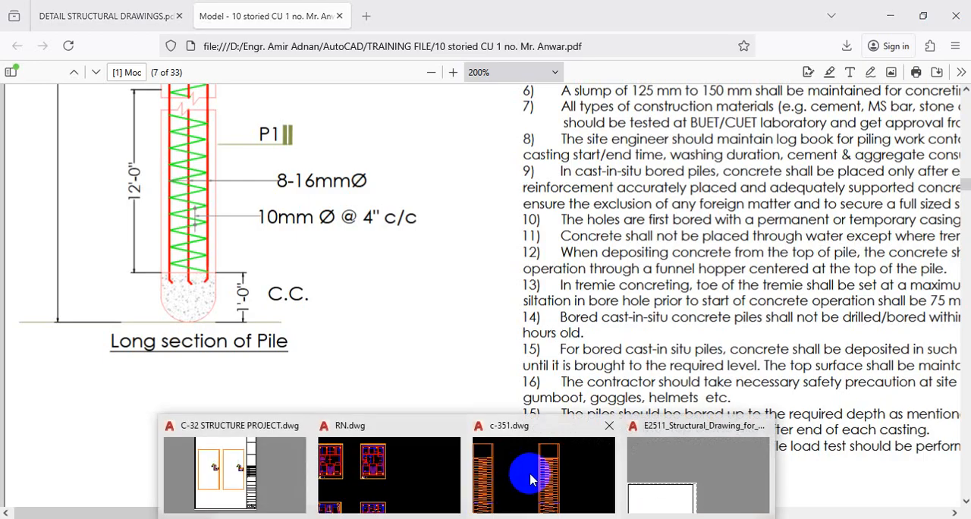
{"action": "left_click", "coordinate": [387, 469]}
{"action": "mouse_move", "coordinate": [501, 134]}
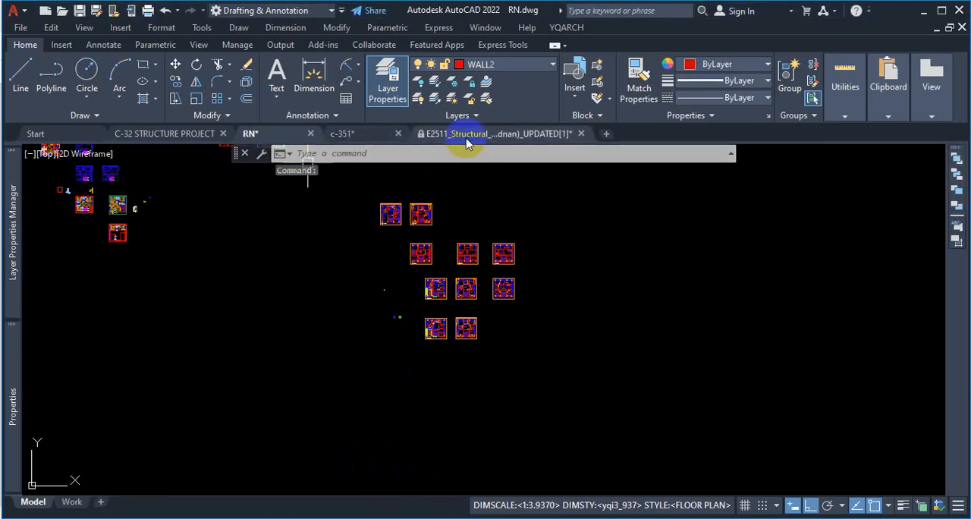
{"action": "left_click", "coordinate": [455, 190]}
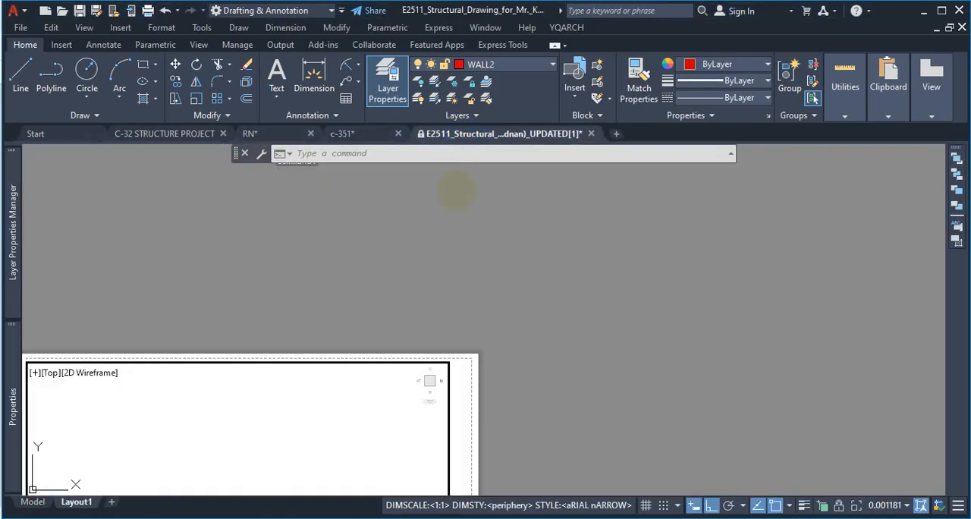
{"action": "left_click", "coordinate": [33, 502]}
Step: Examine the Pile Details sheet, checking the long section's stirrups, section marks, dimensions and bulb-shaped pile base
{"action": "scroll", "coordinate": [497, 380], "scroll_direction": "down", "scroll_amount": 5}
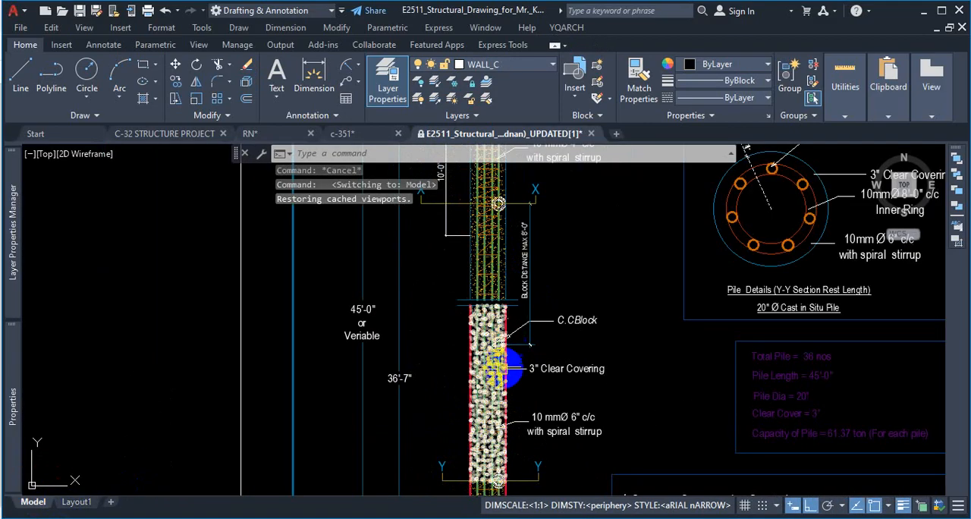
{"action": "scroll", "coordinate": [508, 366], "scroll_direction": "up", "scroll_amount": 10}
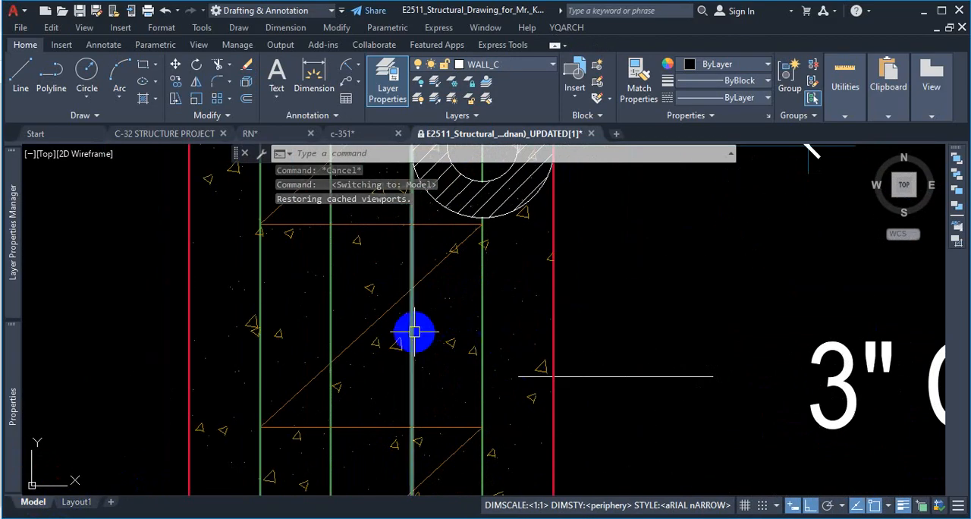
{"action": "scroll", "coordinate": [444, 342], "scroll_direction": "down", "scroll_amount": 10}
{"action": "scroll", "coordinate": [438, 406], "scroll_direction": "up", "scroll_amount": 6}
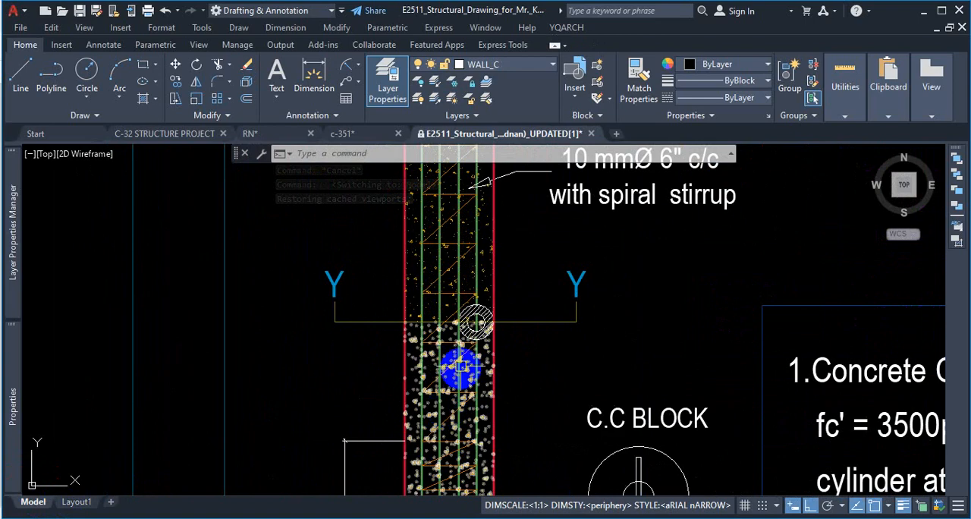
{"action": "scroll", "coordinate": [456, 314], "scroll_direction": "down", "scroll_amount": 8}
{"action": "scroll", "coordinate": [470, 307], "scroll_direction": "up", "scroll_amount": 6}
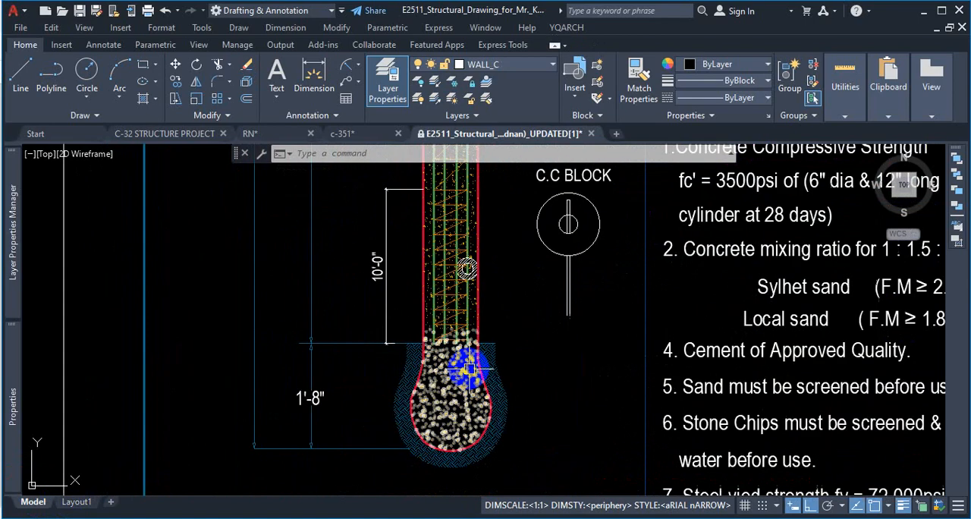
{"action": "scroll", "coordinate": [486, 428], "scroll_direction": "down", "scroll_amount": 2}
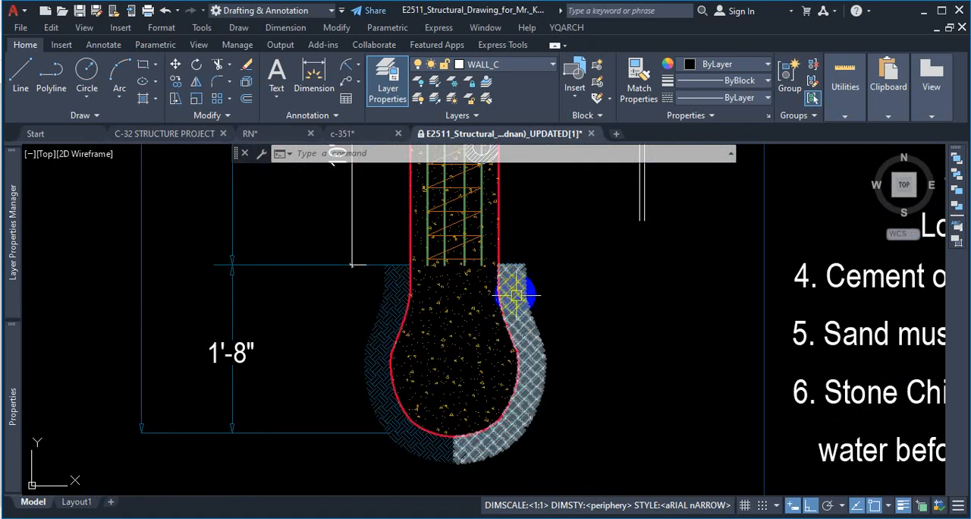
{"action": "scroll", "coordinate": [474, 321], "scroll_direction": "down", "scroll_amount": 8}
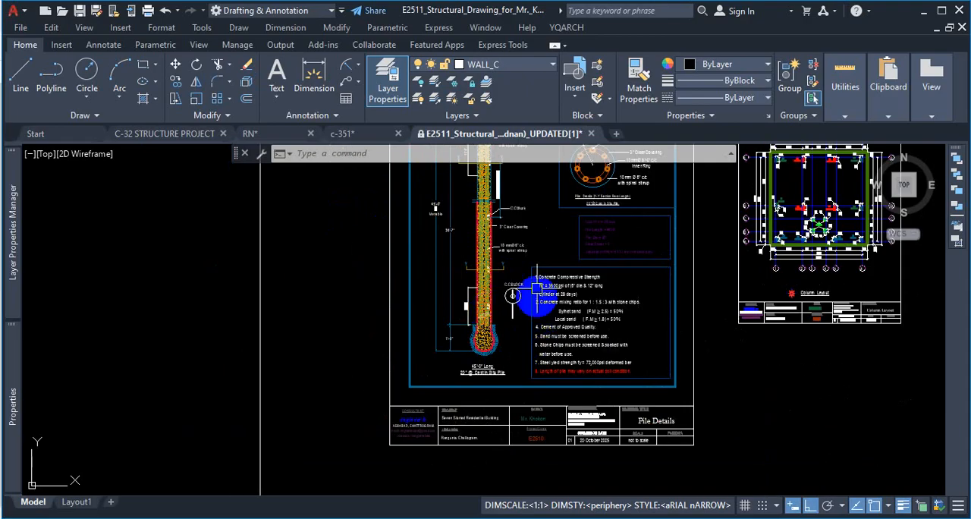
{"action": "scroll", "coordinate": [536, 288], "scroll_direction": "up", "scroll_amount": 5}
{"action": "scroll", "coordinate": [455, 470], "scroll_direction": "down", "scroll_amount": 5}
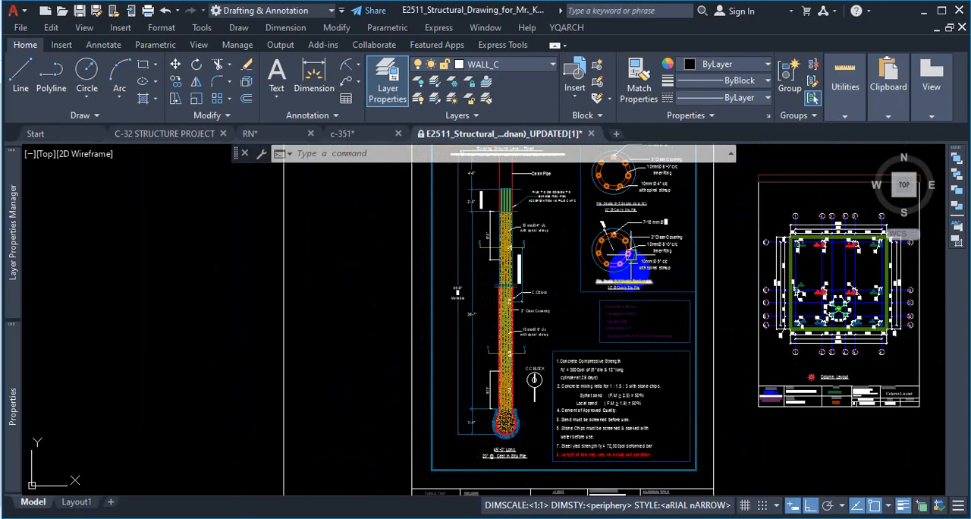
{"action": "scroll", "coordinate": [531, 293], "scroll_direction": "up", "scroll_amount": 4}
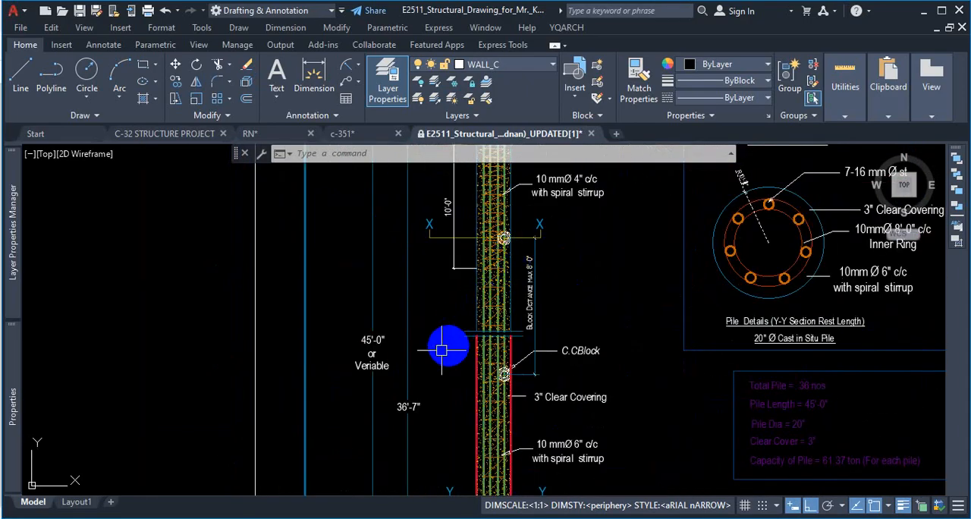
{"action": "scroll", "coordinate": [452, 346], "scroll_direction": "down", "scroll_amount": 4}
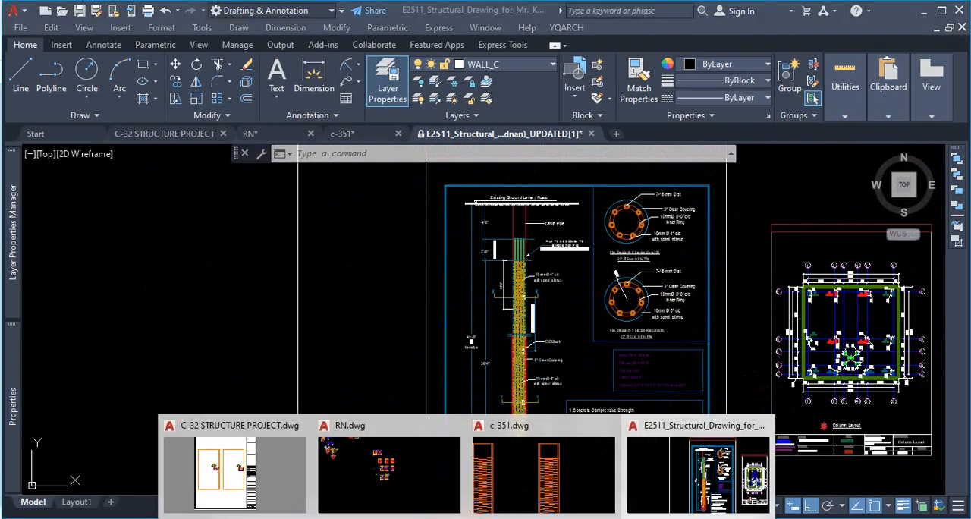
Step: Return to the c-351 drawing and review the two pile long sections side by side
{"action": "left_click", "coordinate": [535, 475]}
{"action": "scroll", "coordinate": [521, 391], "scroll_direction": "up", "scroll_amount": 2}
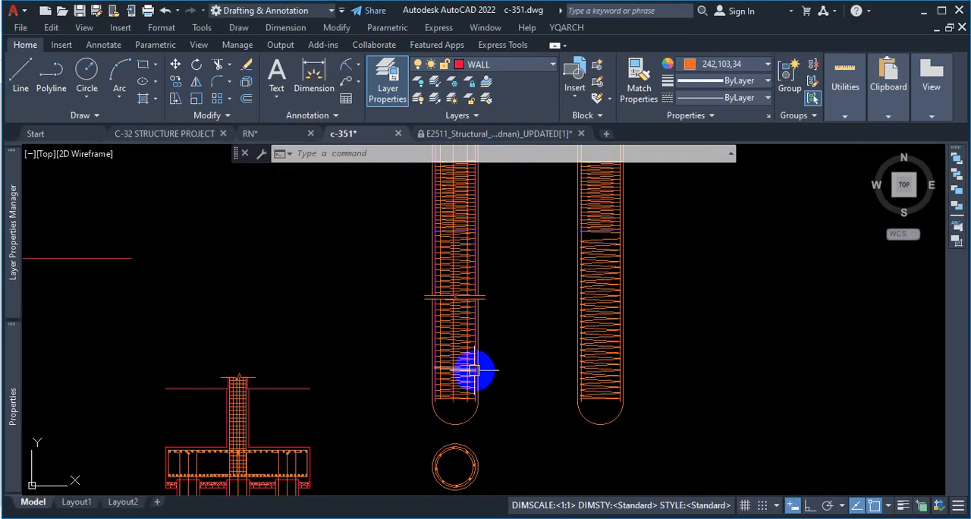
{"action": "scroll", "coordinate": [497, 387], "scroll_direction": "down", "scroll_amount": 2}
{"action": "scroll", "coordinate": [473, 412], "scroll_direction": "up", "scroll_amount": 3}
{"action": "scroll", "coordinate": [493, 349], "scroll_direction": "down", "scroll_amount": 4}
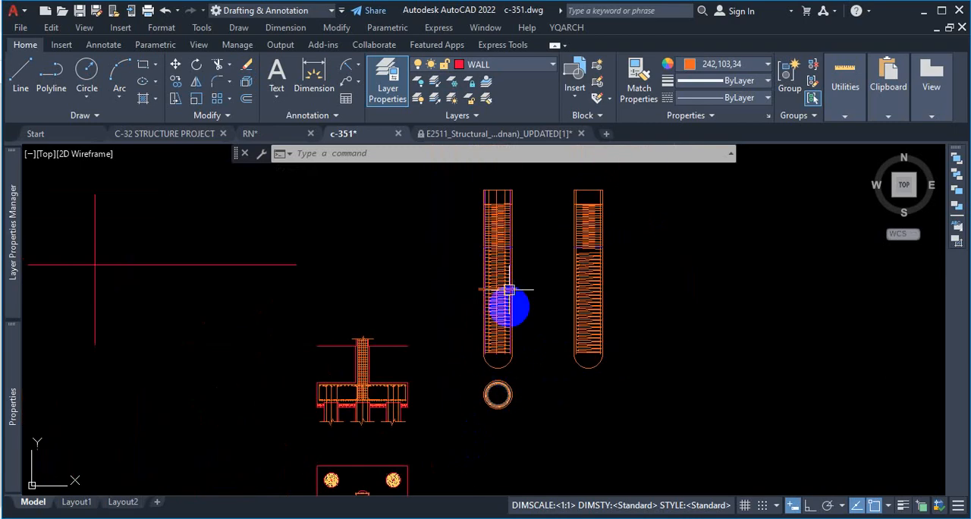
{"action": "scroll", "coordinate": [519, 296], "scroll_direction": "up", "scroll_amount": 4}
Step: Dimension the lower zone of the original pile section from the zone divider to the bar ends, placing the dimension between the two piles
{"action": "left_click", "coordinate": [313, 82]}
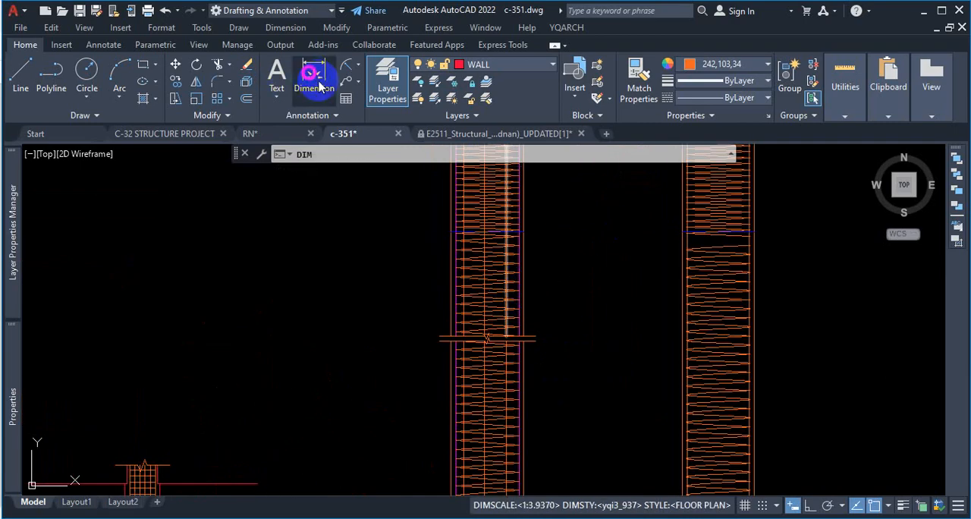
{"action": "scroll", "coordinate": [565, 242], "scroll_direction": "up", "scroll_amount": 3}
{"action": "left_click", "coordinate": [455, 219]}
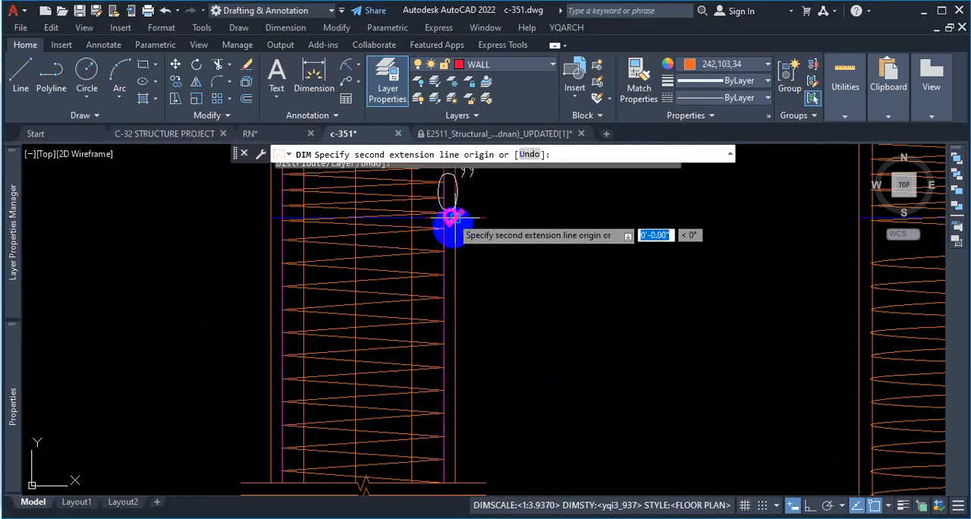
{"action": "scroll", "coordinate": [470, 265], "scroll_direction": "down", "scroll_amount": 3}
{"action": "scroll", "coordinate": [479, 371], "scroll_direction": "up", "scroll_amount": 3}
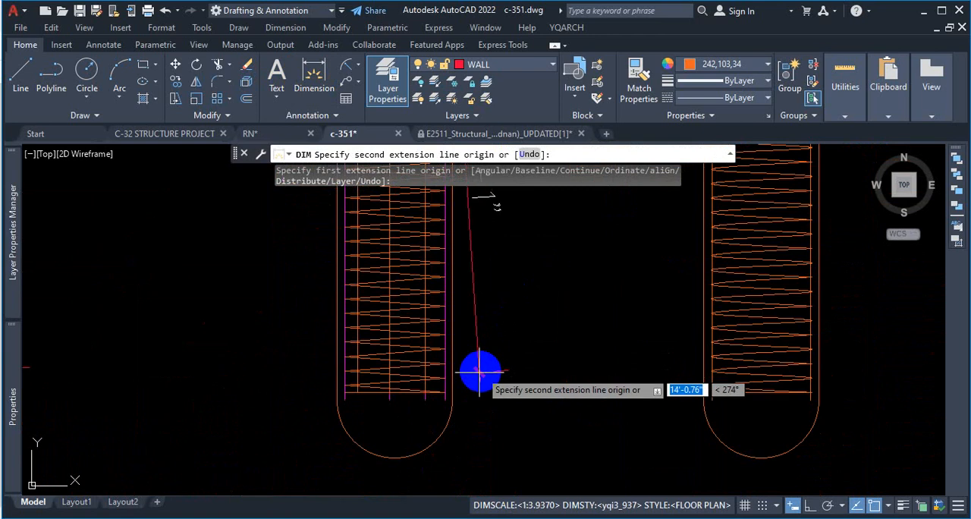
{"action": "left_click", "coordinate": [443, 400]}
{"action": "left_click", "coordinate": [502, 397]}
{"action": "scroll", "coordinate": [457, 422], "scroll_direction": "down", "scroll_amount": 4}
{"action": "scroll", "coordinate": [475, 320], "scroll_direction": "up", "scroll_amount": 2}
{"action": "scroll", "coordinate": [487, 371], "scroll_direction": "up", "scroll_amount": 2}
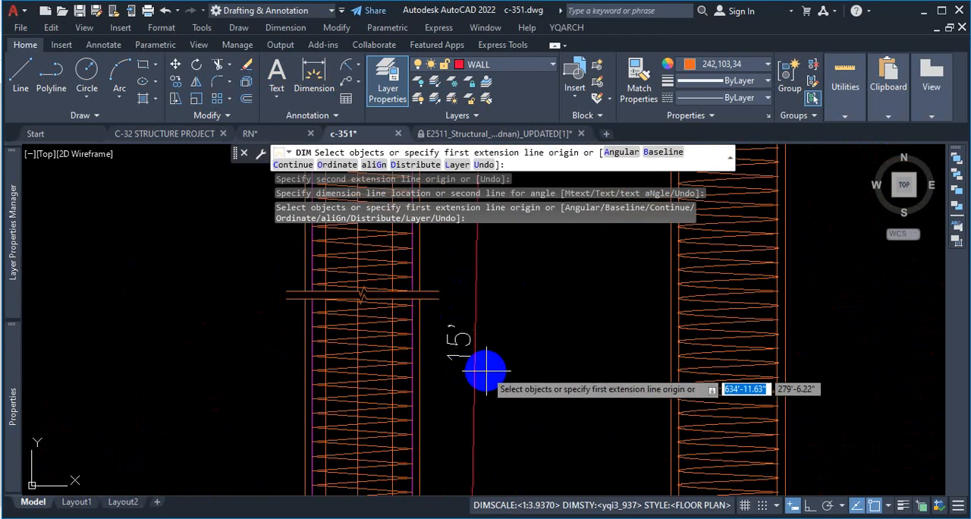
{"action": "scroll", "coordinate": [522, 363], "scroll_direction": "down", "scroll_amount": 2}
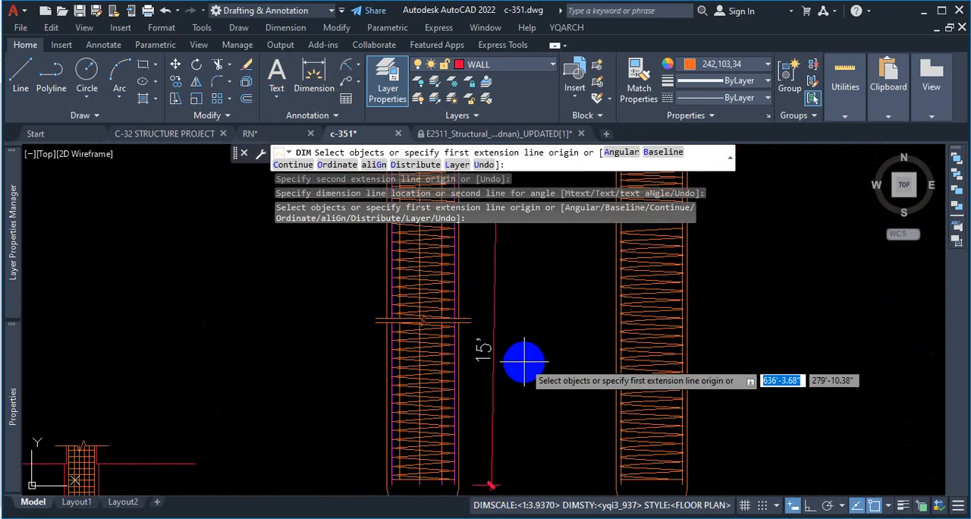
Step: Check the pile zone lengths and break line in both reference PDFs, and return to the c-351 drawing
{"action": "left_click", "coordinate": [524, 517]}
{"action": "scroll", "coordinate": [139, 234], "scroll_direction": "up", "scroll_amount": 5}
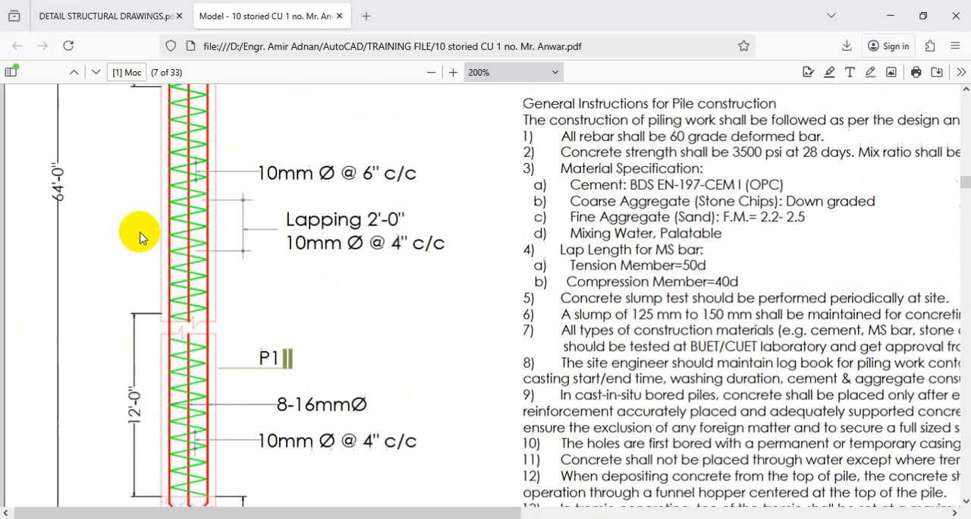
{"action": "left_click", "coordinate": [109, 16]}
{"action": "scroll", "coordinate": [185, 219], "scroll_direction": "up", "scroll_amount": 5}
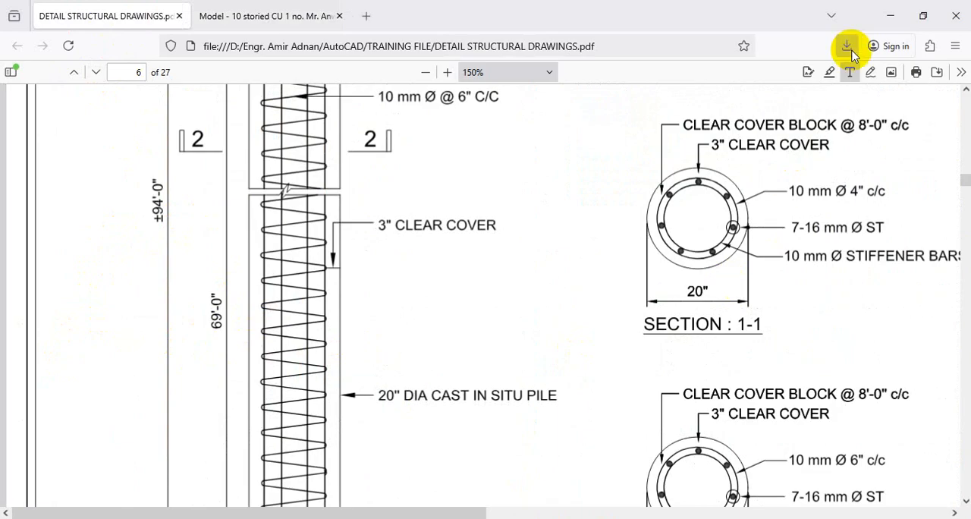
{"action": "left_click", "coordinate": [893, 16]}
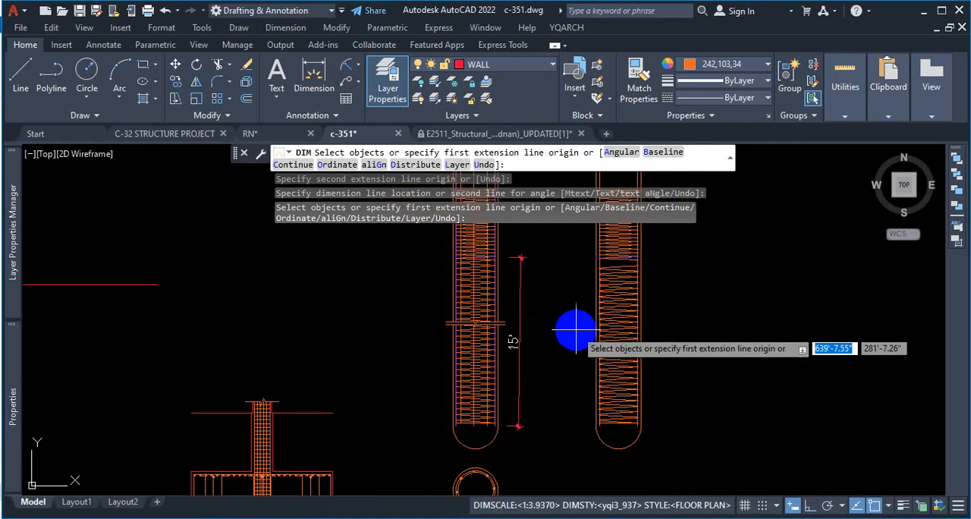
Step: End the dimension command and delete the lower-zone length dimension beside the original pile section
{"action": "key", "text": "Escape"}
{"action": "left_click", "coordinate": [521, 285]}
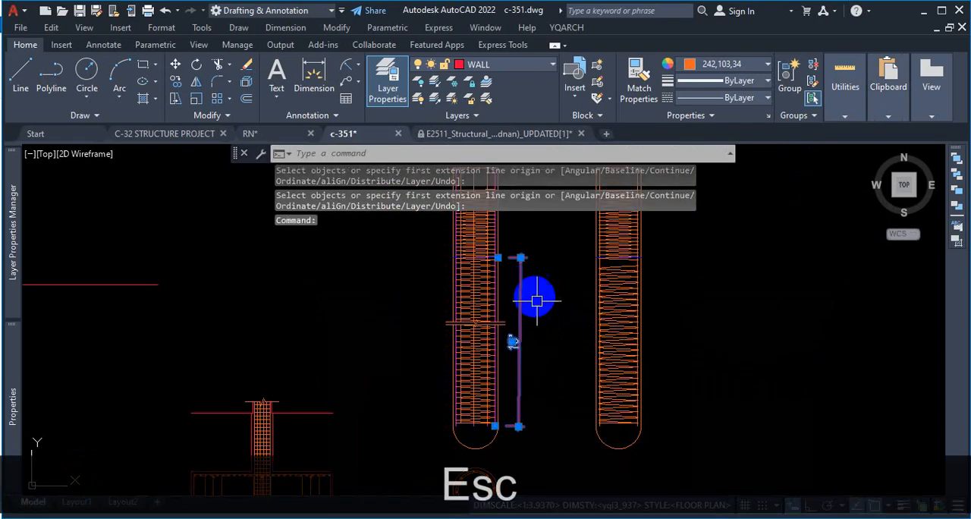
{"action": "key", "text": "Delete"}
{"action": "scroll", "coordinate": [546, 304], "scroll_direction": "down", "scroll_amount": 5}
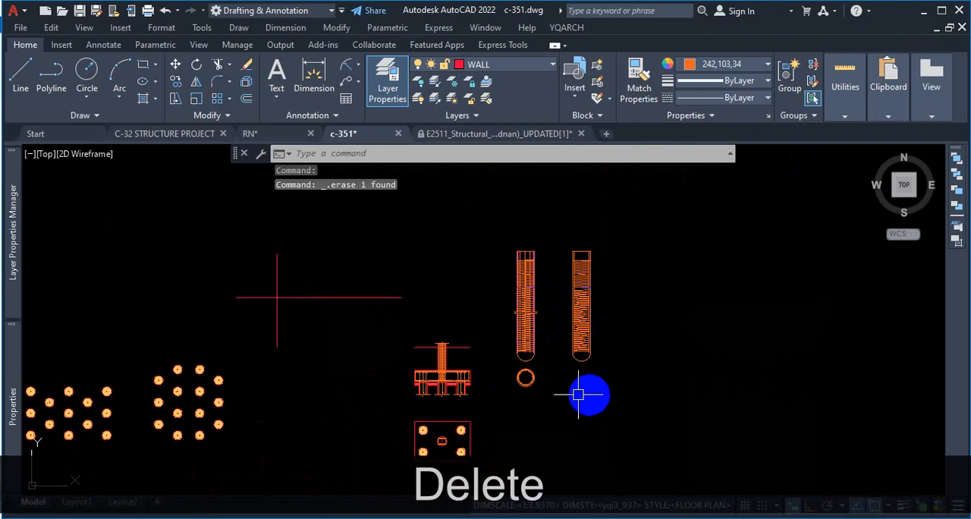
{"action": "scroll", "coordinate": [468, 394], "scroll_direction": "up", "scroll_amount": 3}
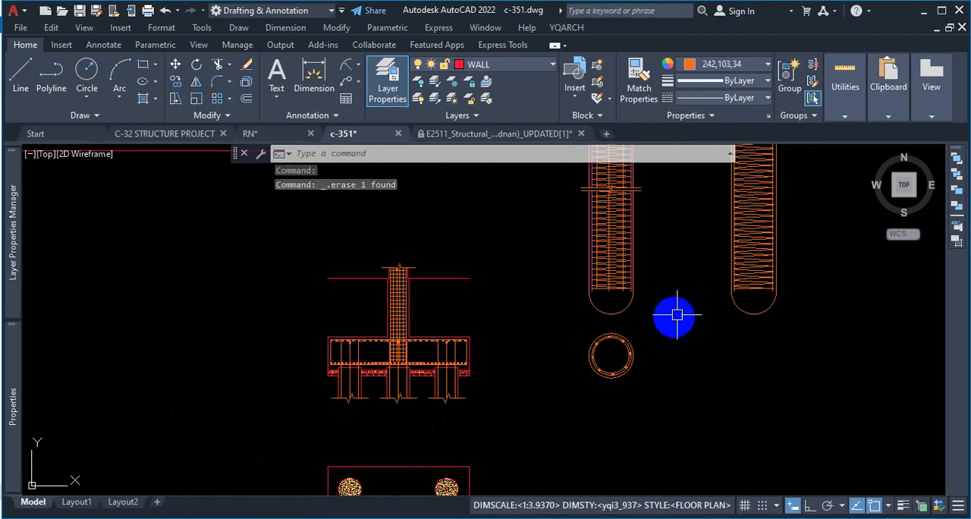
{"action": "scroll", "coordinate": [636, 287], "scroll_direction": "up", "scroll_amount": 3}
{"action": "scroll", "coordinate": [636, 287], "scroll_direction": "down", "scroll_amount": 3}
{"action": "scroll", "coordinate": [607, 347], "scroll_direction": "up", "scroll_amount": 8}
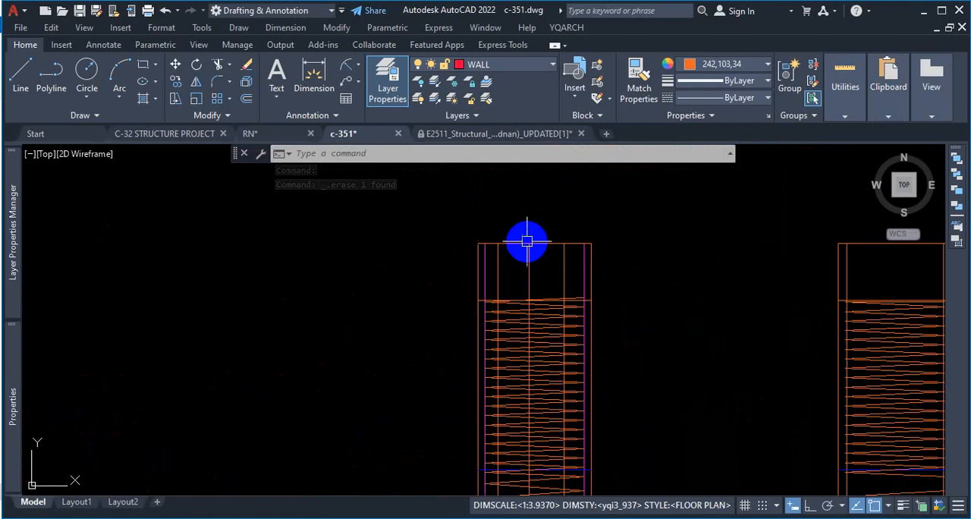
Step: Select the three inner vertical bars at the original pile's head, and check the pile head details in both reference PDFs
{"action": "scroll", "coordinate": [505, 257], "scroll_direction": "up", "scroll_amount": 2}
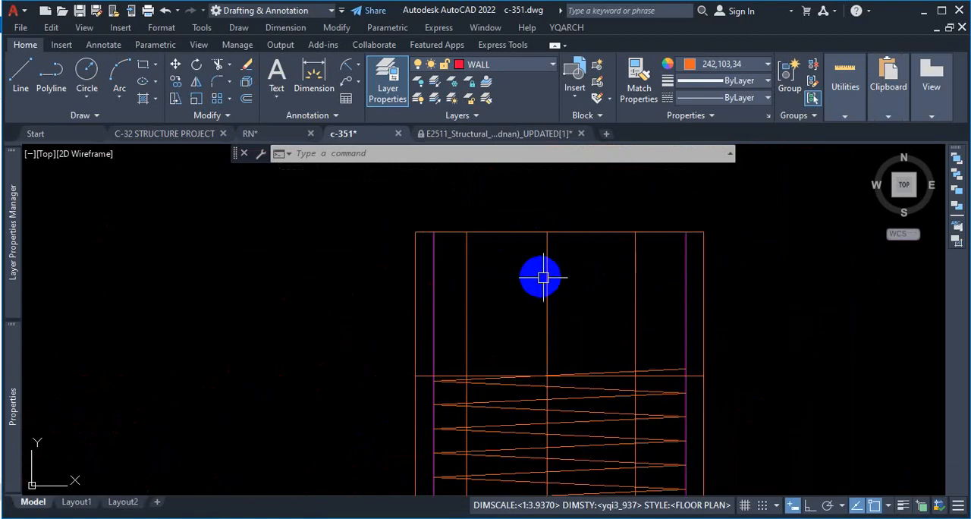
{"action": "left_click", "coordinate": [634, 255]}
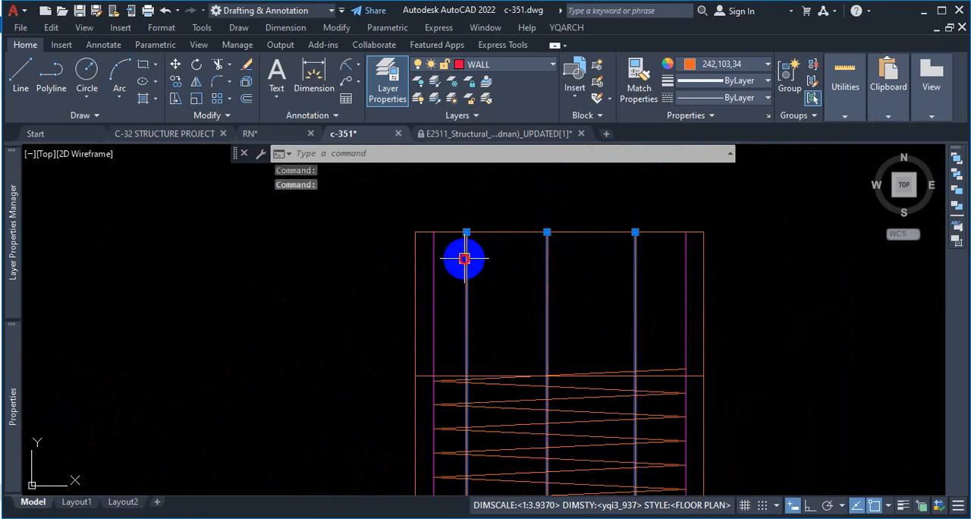
{"action": "left_click", "coordinate": [530, 517]}
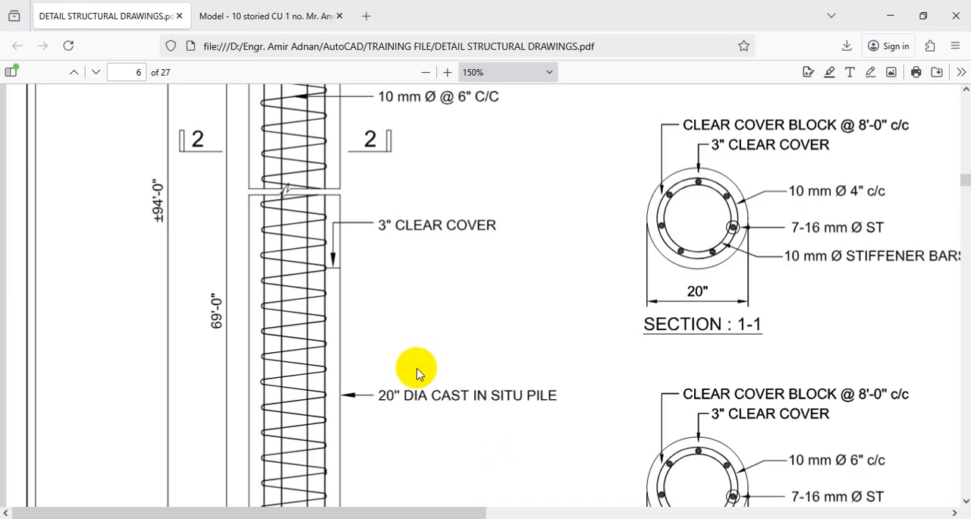
{"action": "scroll", "coordinate": [336, 266], "scroll_direction": "up", "scroll_amount": 7}
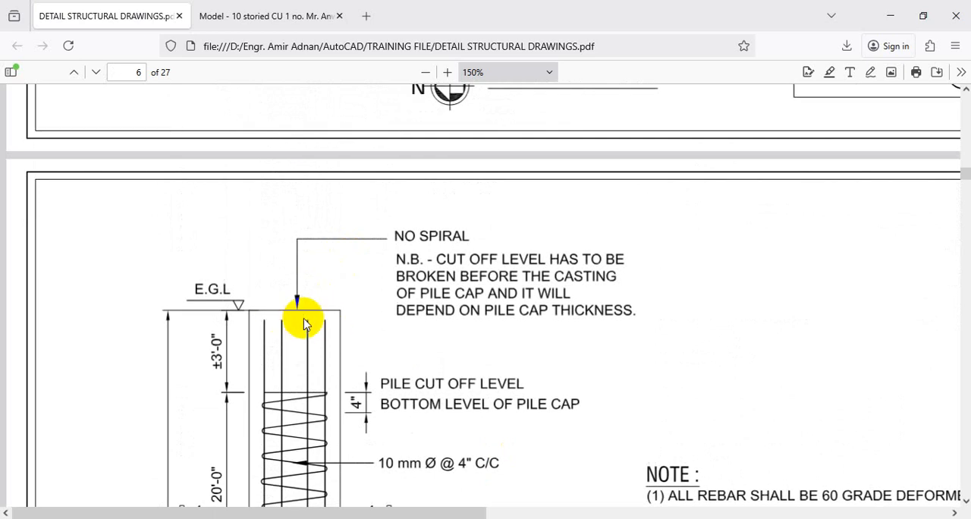
{"action": "left_click", "coordinate": [302, 13]}
{"action": "scroll", "coordinate": [278, 261], "scroll_direction": "up", "scroll_amount": 5}
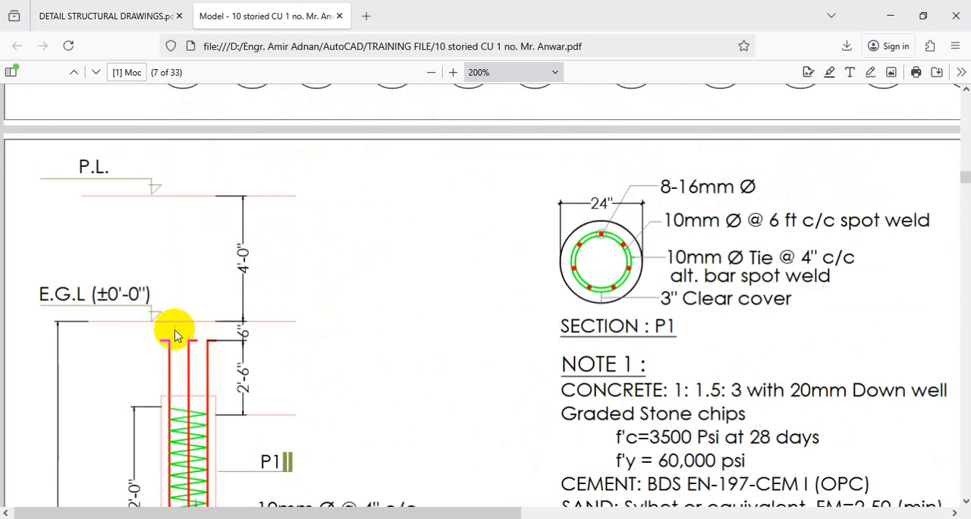
{"action": "scroll", "coordinate": [212, 326], "scroll_direction": "down", "scroll_amount": 1}
{"action": "scroll", "coordinate": [265, 273], "scroll_direction": "down", "scroll_amount": 1}
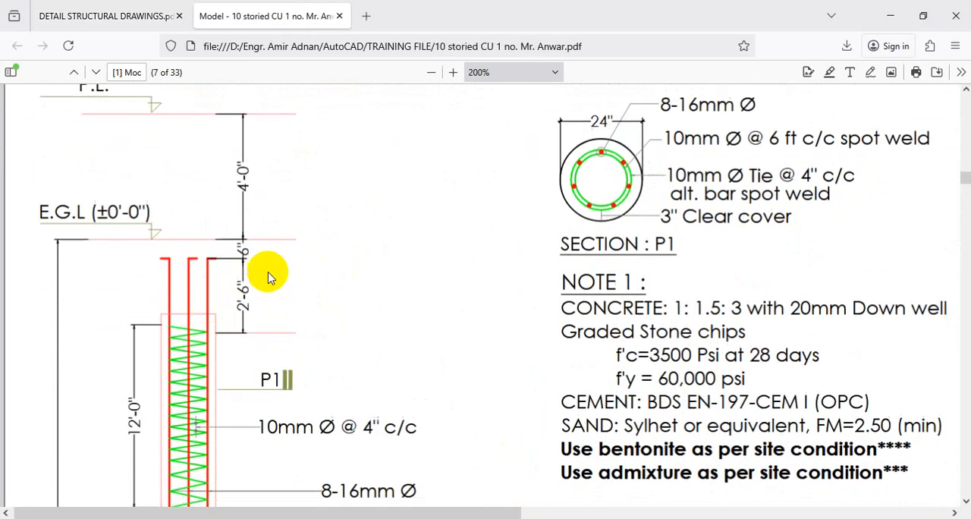
Step: Circle the exposed bars and mark the cut-off line at the pile head in the 10-storied reference, and clear the markup
{"action": "key", "text": "ctrl+1"}
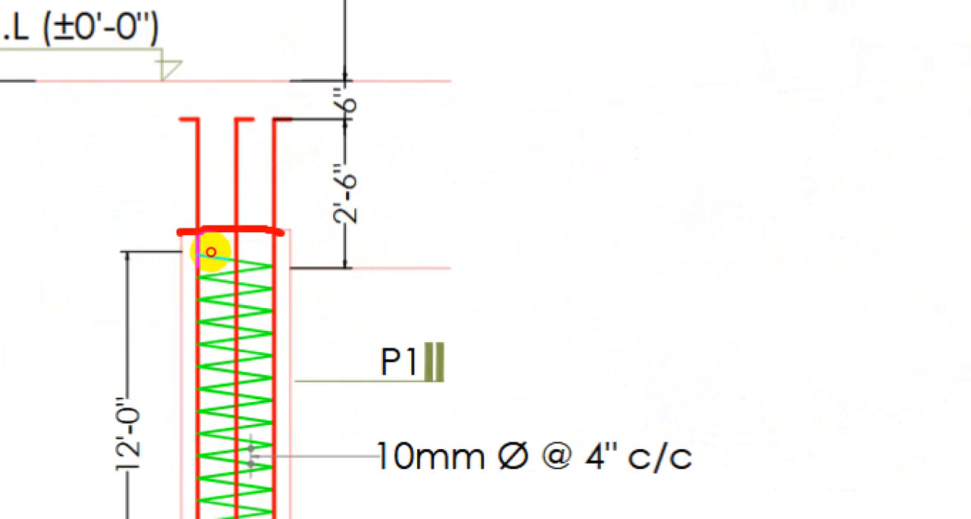
{"action": "mouse_move", "coordinate": [294, 229]}
{"action": "left_mouse_down"}
{"action": "mouse_move", "coordinate": [202, 230]}
{"action": "mouse_move", "coordinate": [147, 135]}
{"action": "mouse_move", "coordinate": [209, 76]}
{"action": "left_mouse_up"}
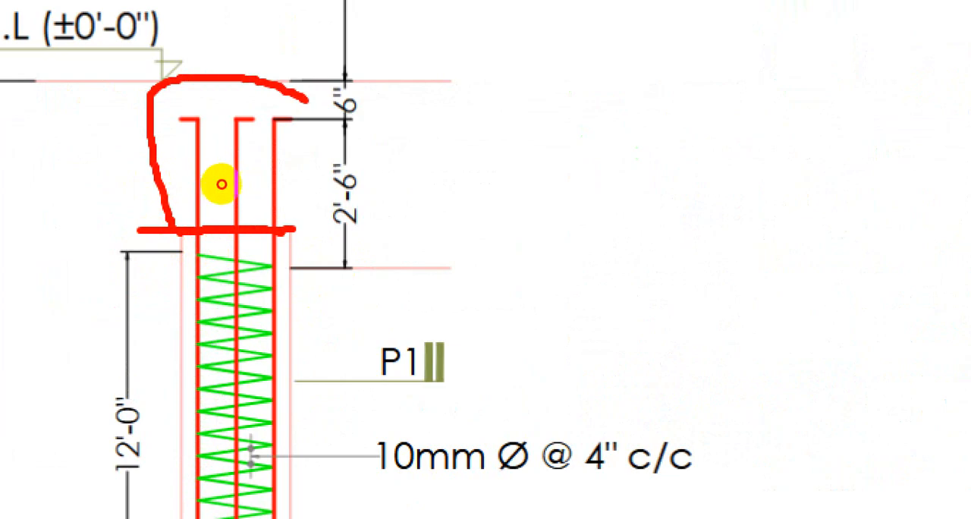
{"action": "left_click_drag", "start_coordinate": [305, 99], "coordinate": [298, 228]}
{"action": "left_click", "coordinate": [208, 246]}
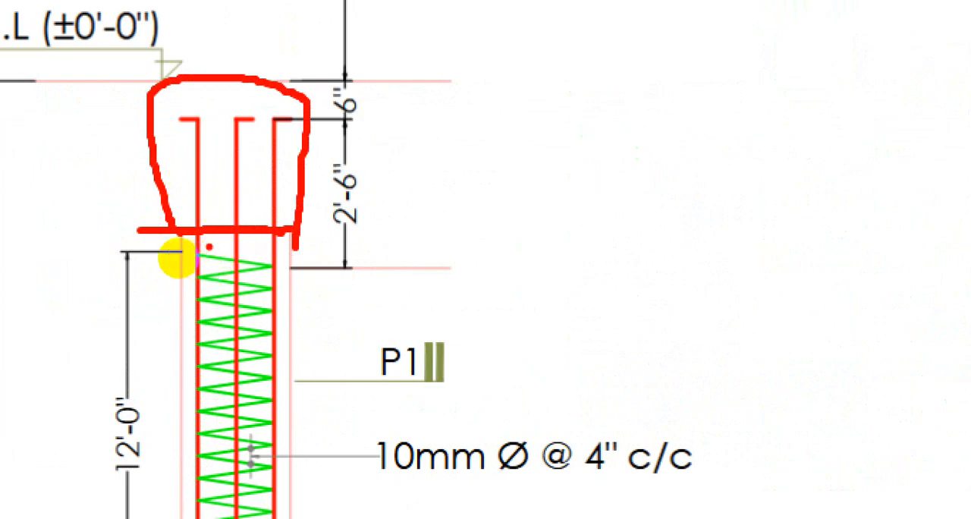
{"action": "mouse_move", "coordinate": [129, 251]}
{"action": "left_mouse_down"}
{"action": "mouse_move", "coordinate": [452, 222]}
{"action": "mouse_move", "coordinate": [586, 229]}
{"action": "left_mouse_up"}
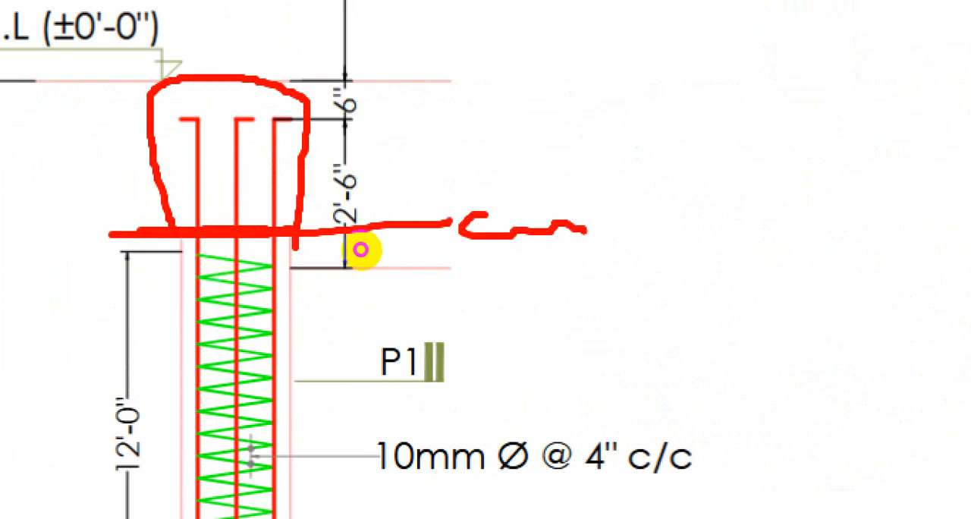
{"action": "key", "text": "Escape"}
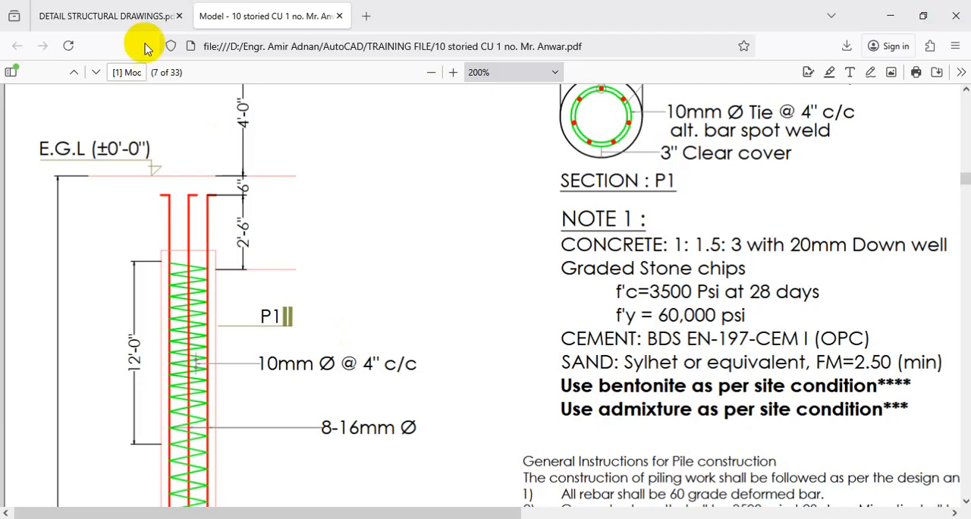
Step: Return to the c-351 drawing and stretch the top end of the original pile's right inner bar down by 3"
{"action": "left_click", "coordinate": [141, 16]}
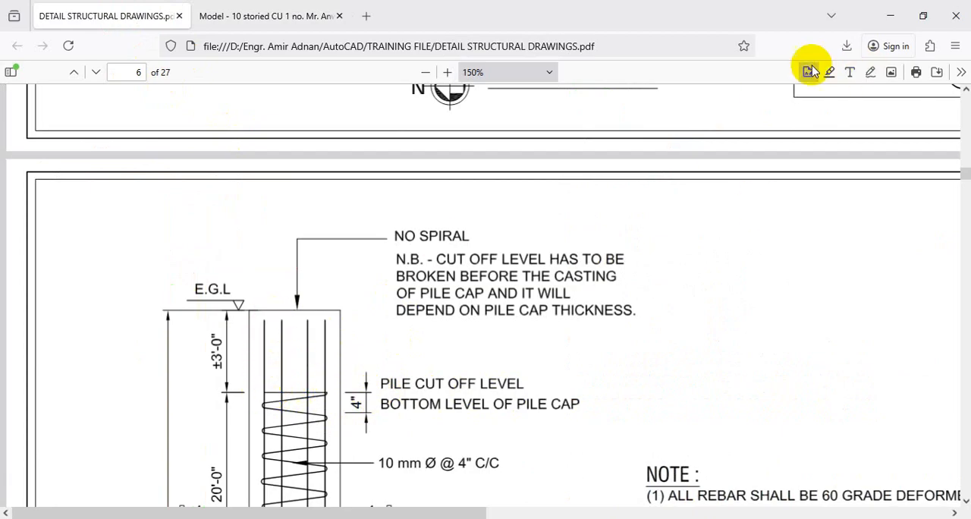
{"action": "left_click", "coordinate": [891, 15]}
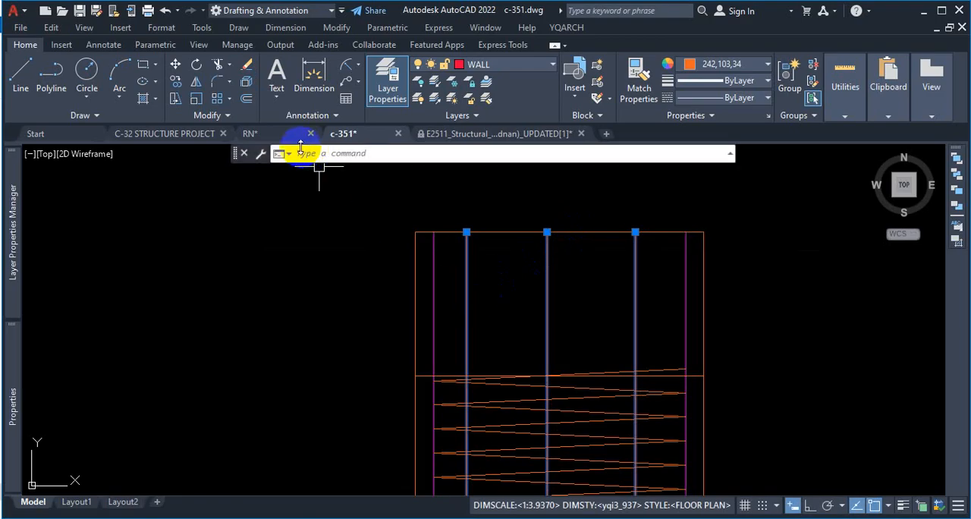
{"action": "scroll", "coordinate": [603, 265], "scroll_direction": "up", "scroll_amount": 6}
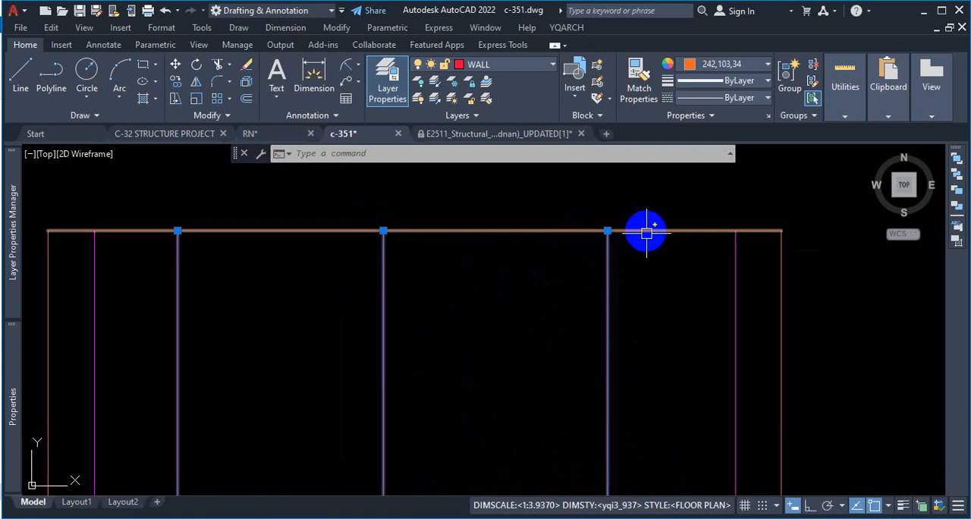
{"action": "scroll", "coordinate": [665, 235], "scroll_direction": "down", "scroll_amount": 4}
{"action": "scroll", "coordinate": [639, 266], "scroll_direction": "down", "scroll_amount": 2}
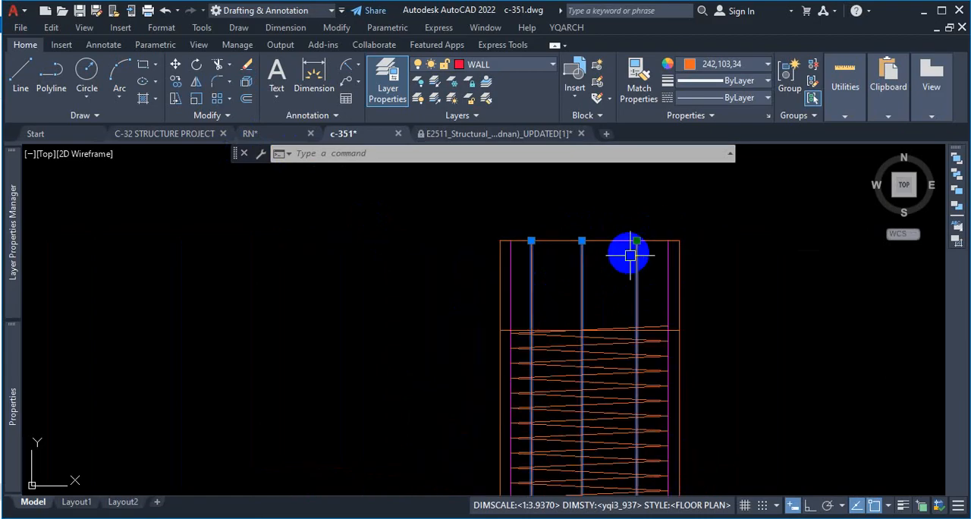
{"action": "scroll", "coordinate": [629, 304], "scroll_direction": "down", "scroll_amount": 2}
{"action": "scroll", "coordinate": [628, 266], "scroll_direction": "up", "scroll_amount": 4}
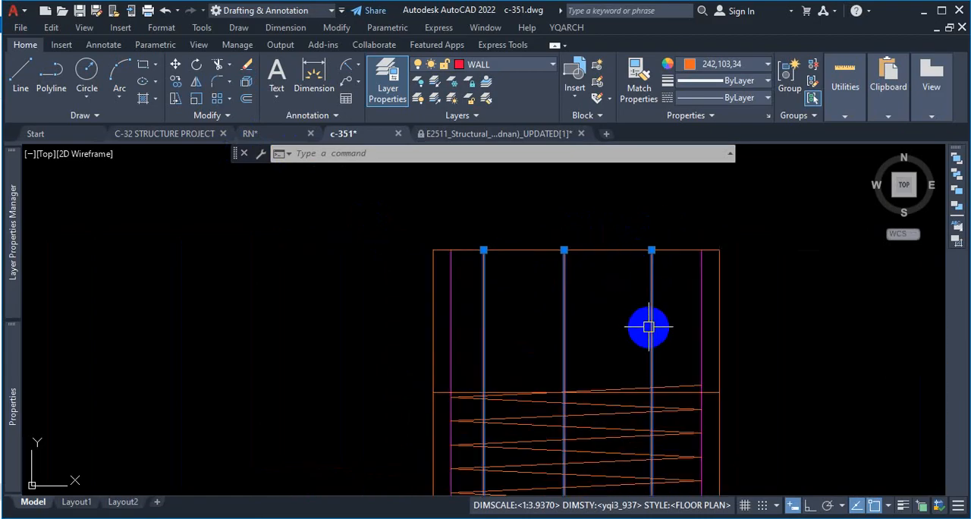
{"action": "left_click", "coordinate": [652, 249]}
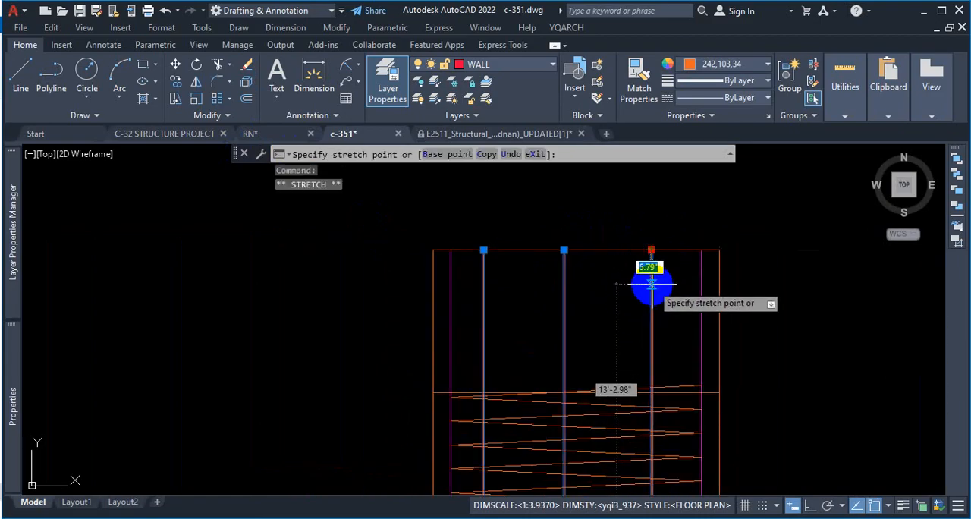
{"action": "type", "text": "3"}
{"action": "key", "text": "Return"}
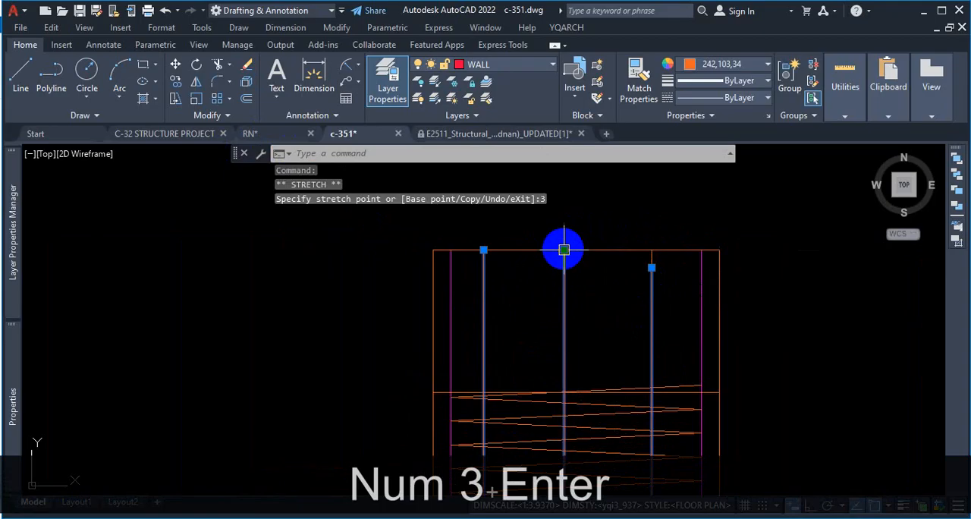
Step: Stretch the top end of the original pile's middle inner bar down by 3" with Ortho on
{"action": "left_click", "coordinate": [564, 249]}
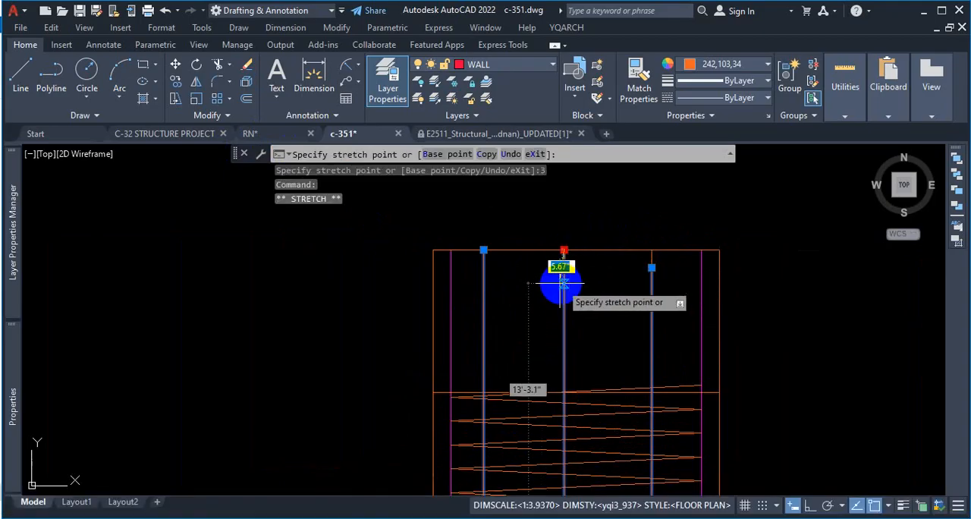
{"action": "scroll", "coordinate": [563, 281], "scroll_direction": "up", "scroll_amount": 2}
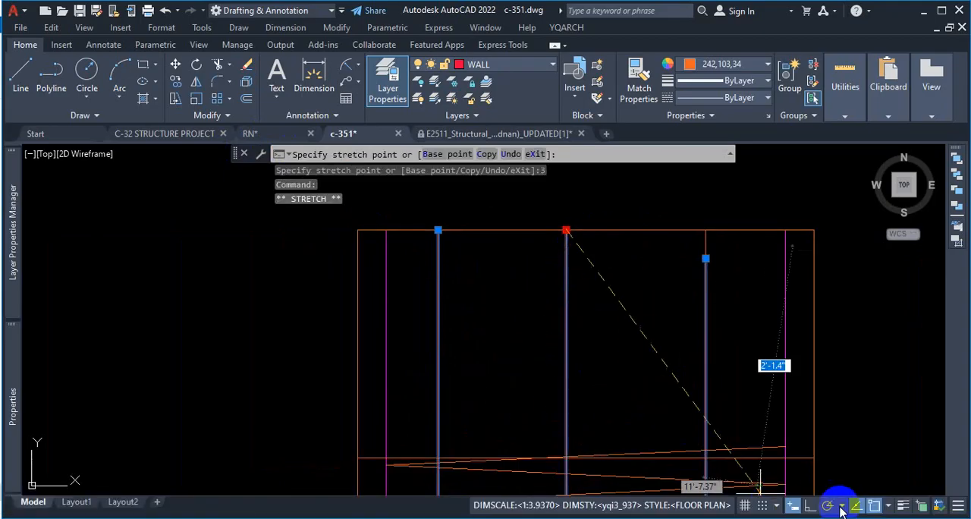
{"action": "left_click", "coordinate": [811, 505]}
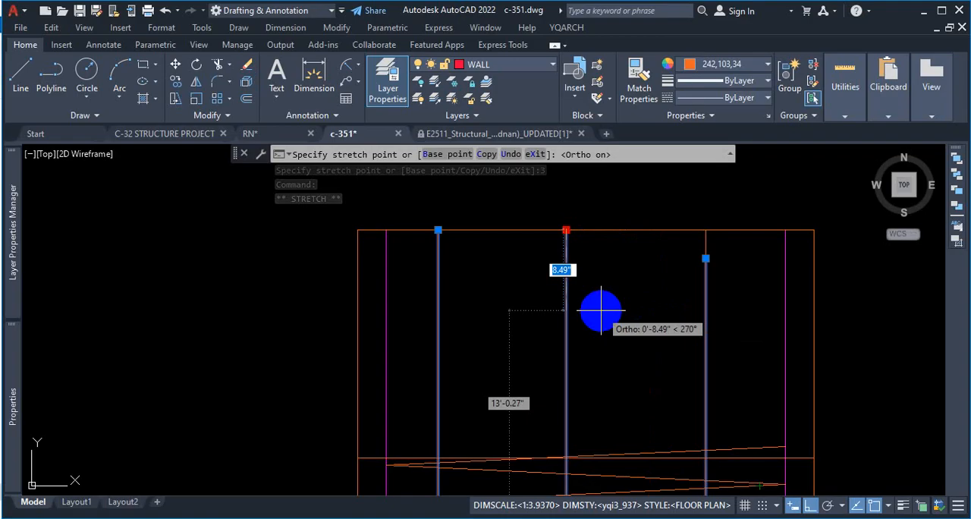
{"action": "type", "text": "3"}
{"action": "key", "text": "Return"}
Step: Stretch the top end of the original pile's left inner bar down by 3"
{"action": "mouse_move", "coordinate": [437, 229]}
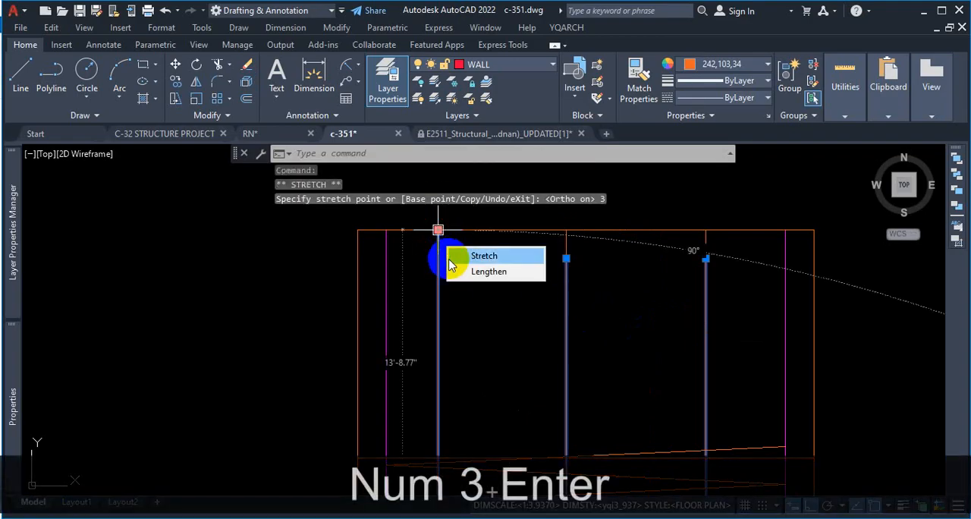
{"action": "left_click", "coordinate": [474, 268]}
{"action": "left_click", "coordinate": [438, 230]}
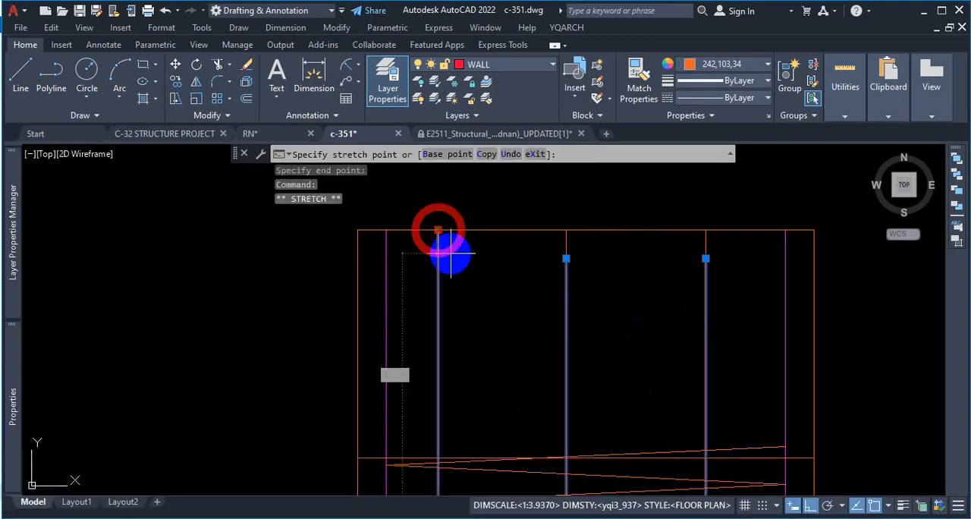
{"action": "type", "text": "3"}
{"action": "key", "text": "Return"}
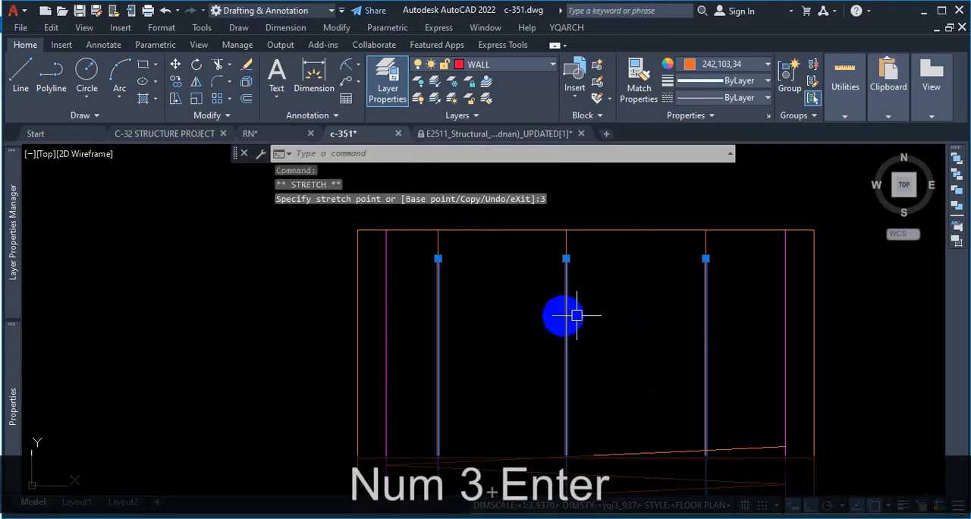
Step: Check the original pile's right inner bar for overlapping duplicate lines by selecting its top portion and its shortened part, and clear the selection
{"action": "scroll", "coordinate": [724, 244], "scroll_direction": "up", "scroll_amount": 4}
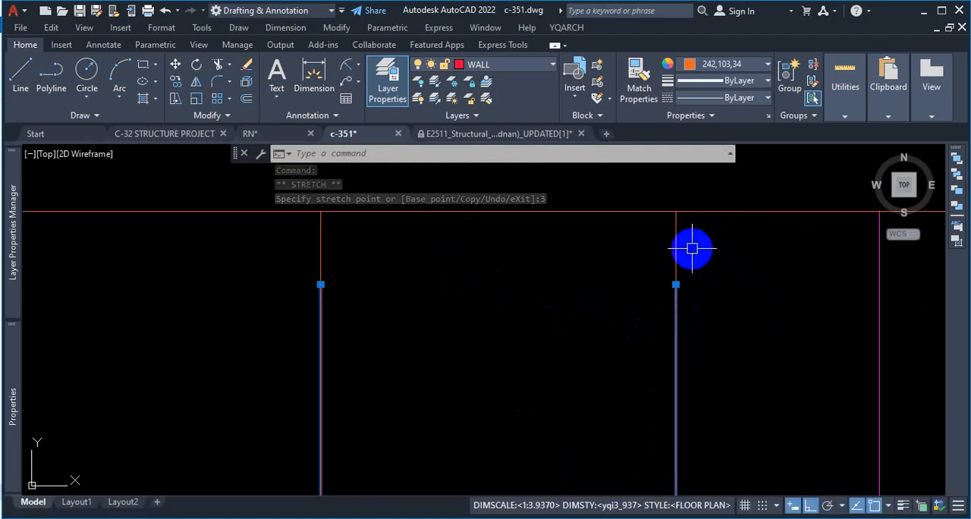
{"action": "scroll", "coordinate": [695, 254], "scroll_direction": "down", "scroll_amount": 3}
{"action": "key", "text": "Escape"}
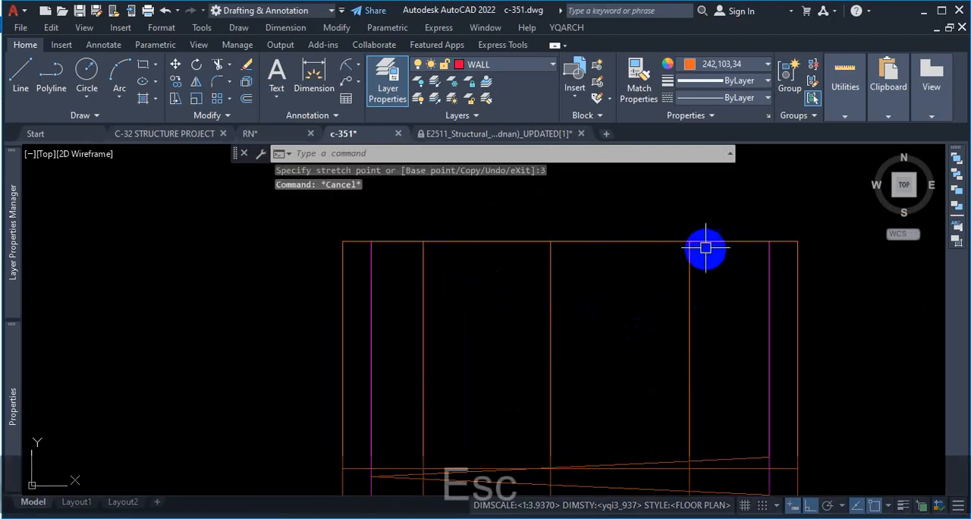
{"action": "scroll", "coordinate": [694, 255], "scroll_direction": "up", "scroll_amount": 3}
{"action": "left_click", "coordinate": [690, 246]}
{"action": "scroll", "coordinate": [685, 269], "scroll_direction": "down", "scroll_amount": 1}
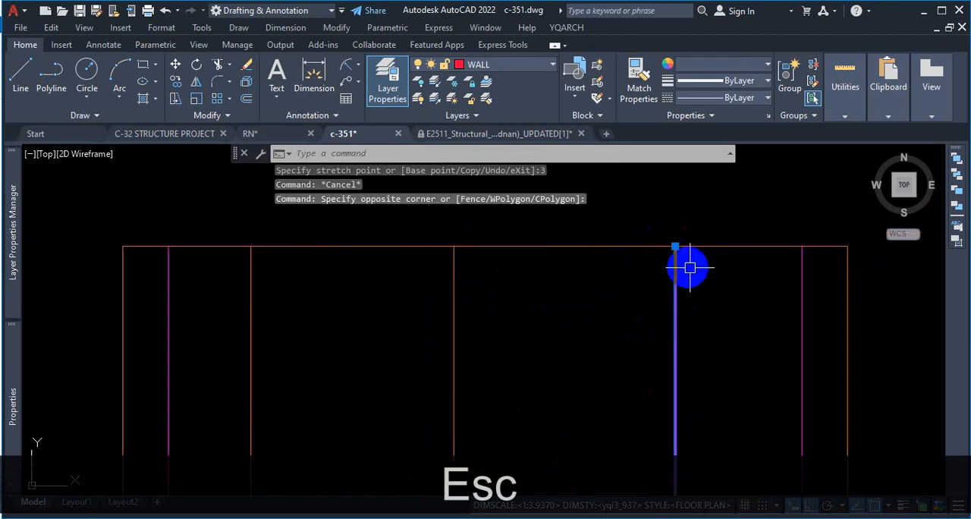
{"action": "key", "text": "Escape"}
{"action": "scroll", "coordinate": [694, 309], "scroll_direction": "down", "scroll_amount": 2}
{"action": "left_click", "coordinate": [689, 316]}
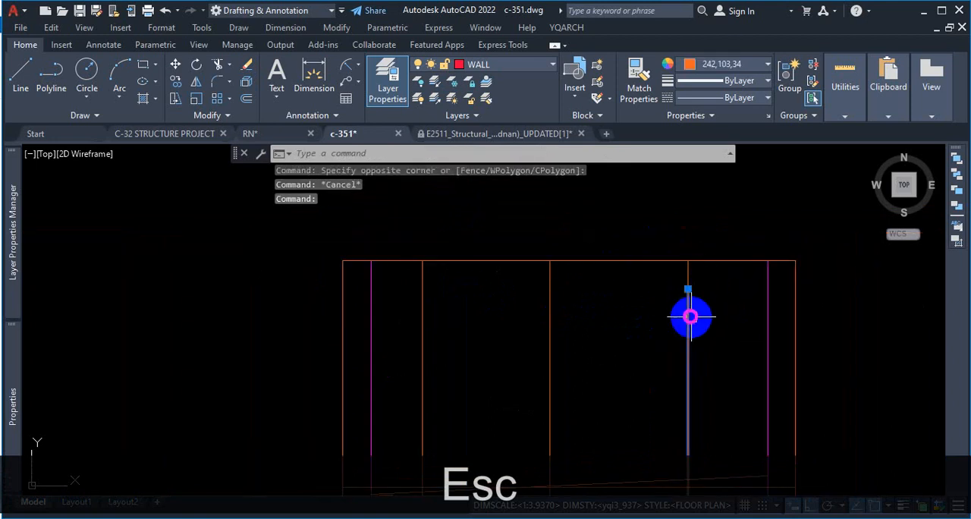
{"action": "left_click", "coordinate": [688, 272]}
{"action": "scroll", "coordinate": [704, 224], "scroll_direction": "down", "scroll_amount": 5}
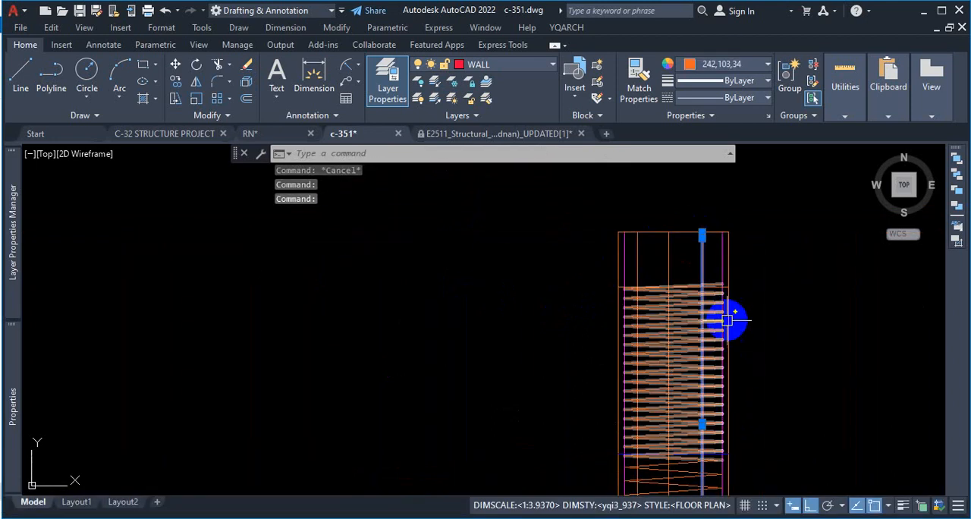
{"action": "key", "text": "Escape"}
{"action": "scroll", "coordinate": [707, 239], "scroll_direction": "up", "scroll_amount": 4}
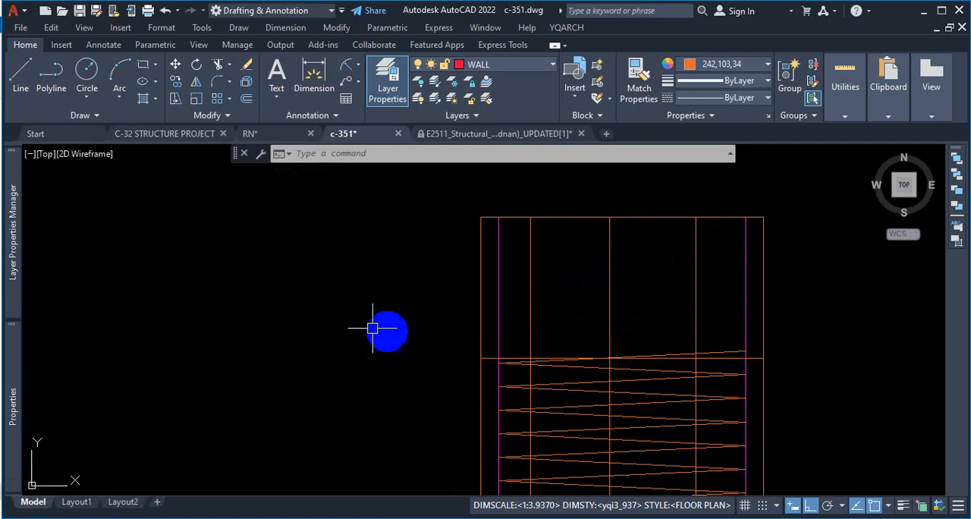
{"action": "scroll", "coordinate": [397, 377], "scroll_direction": "down", "scroll_amount": 8}
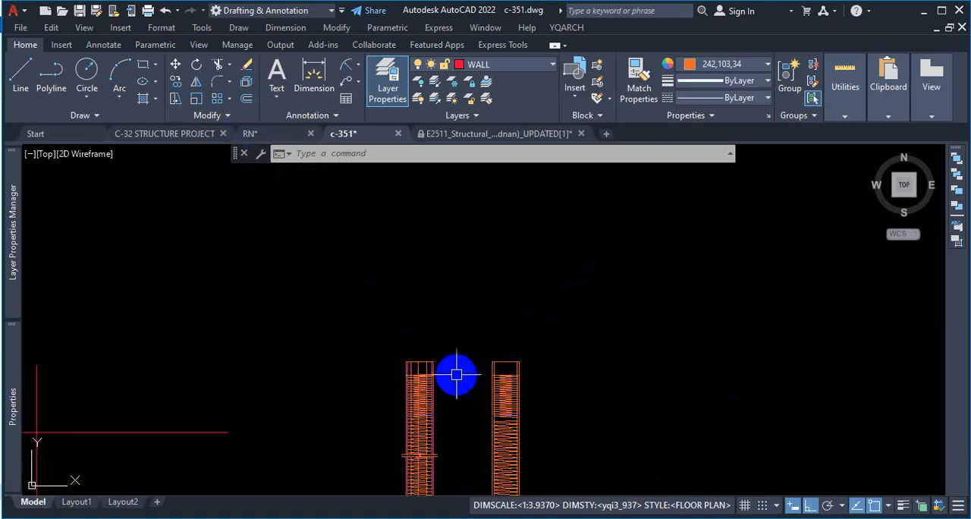
{"action": "scroll", "coordinate": [431, 395], "scroll_direction": "up", "scroll_amount": 8}
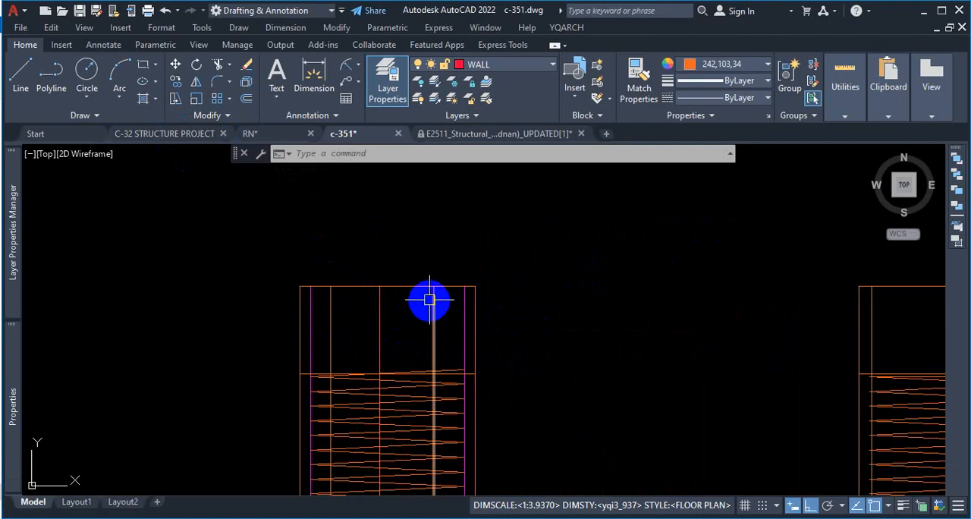
{"action": "scroll", "coordinate": [430, 296], "scroll_direction": "up", "scroll_amount": 4}
{"action": "scroll", "coordinate": [428, 269], "scroll_direction": "down", "scroll_amount": 6}
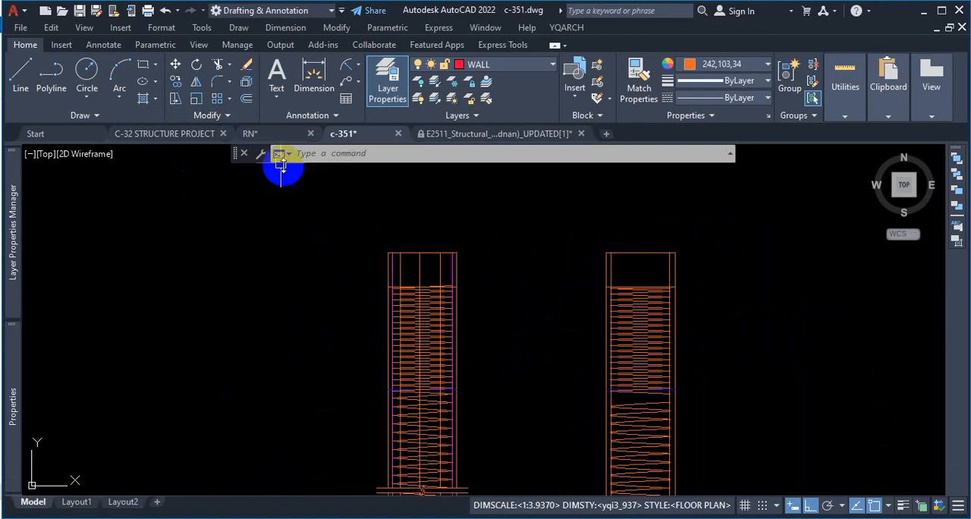
{"action": "left_click", "coordinate": [217, 115]}
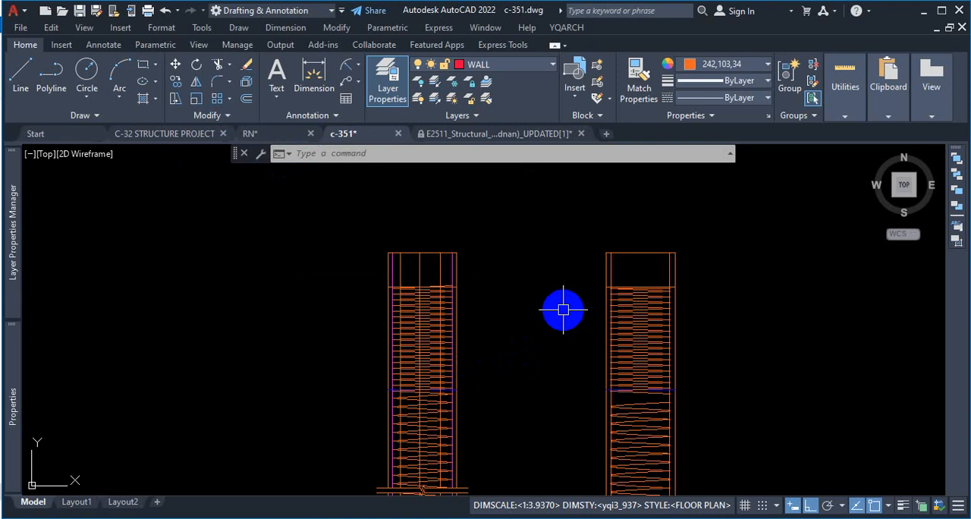
Step: Run Overkill on the original pile's long section with the default comparison settings to delete its duplicate and overlapping lines
{"action": "type", "text": "ov"}
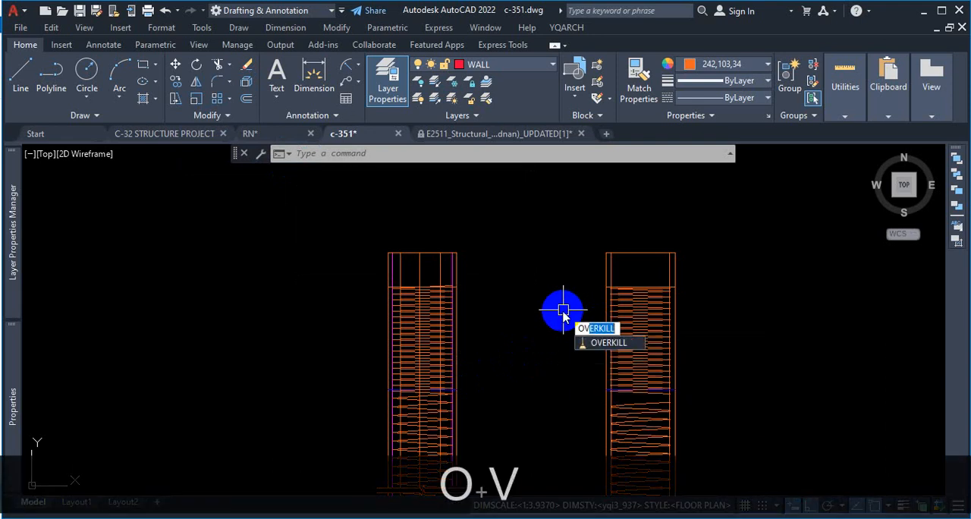
{"action": "key", "text": "Return"}
{"action": "scroll", "coordinate": [520, 210], "scroll_direction": "down", "scroll_amount": 3}
{"action": "left_click", "coordinate": [521, 210]}
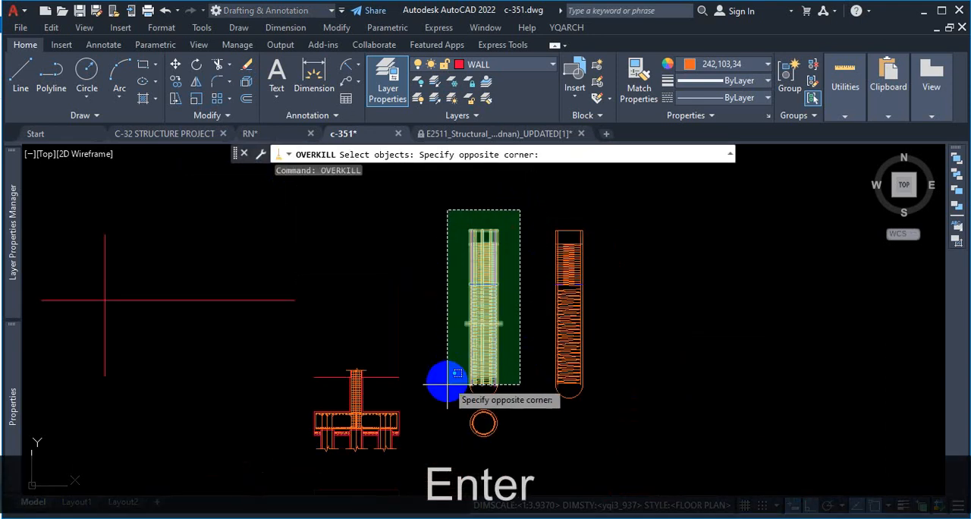
{"action": "left_click", "coordinate": [446, 407]}
{"action": "key", "text": "Return"}
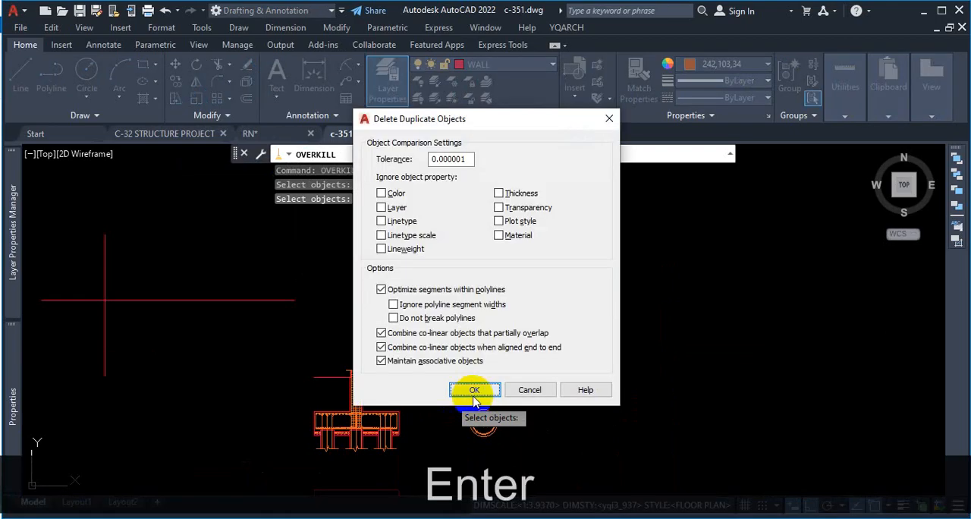
{"action": "left_click", "coordinate": [486, 391]}
Step: Check the original pile's inner bars for leftover duplicates by selecting the right and middle ones, and clear the selection
{"action": "scroll", "coordinate": [486, 227], "scroll_direction": "up", "scroll_amount": 5}
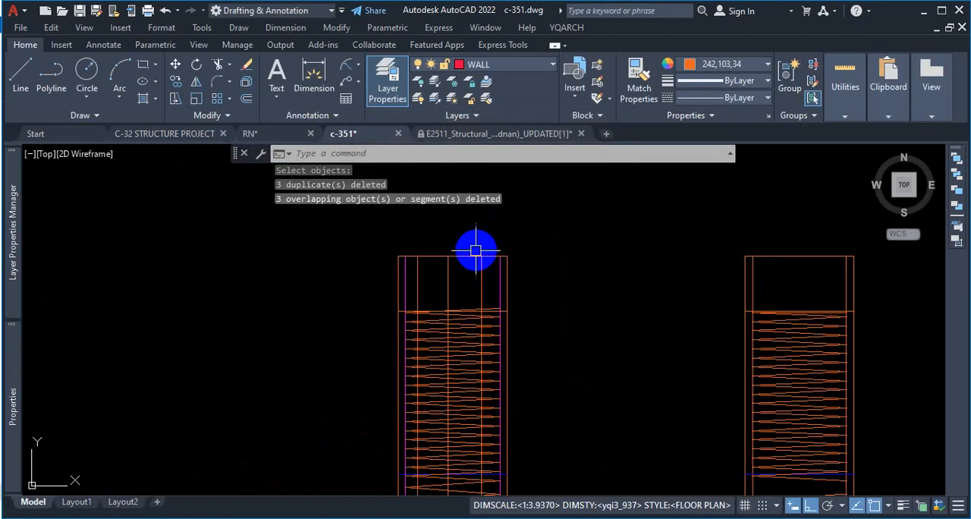
{"action": "left_click", "coordinate": [491, 308]}
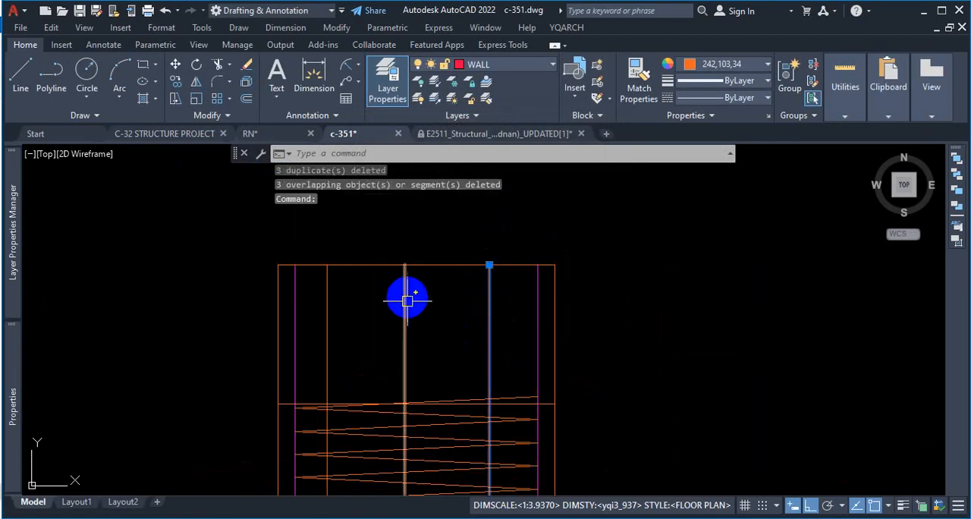
{"action": "left_click", "coordinate": [407, 341]}
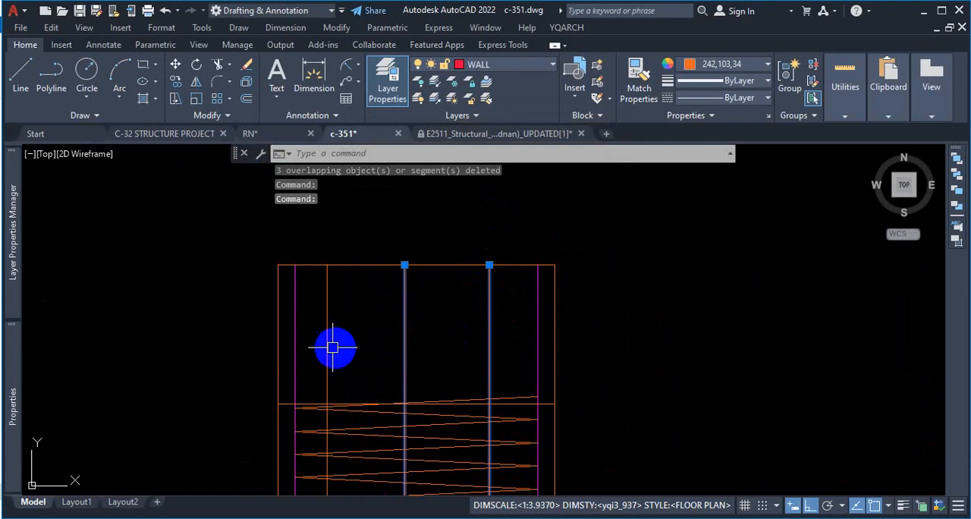
{"action": "key", "text": "Escape"}
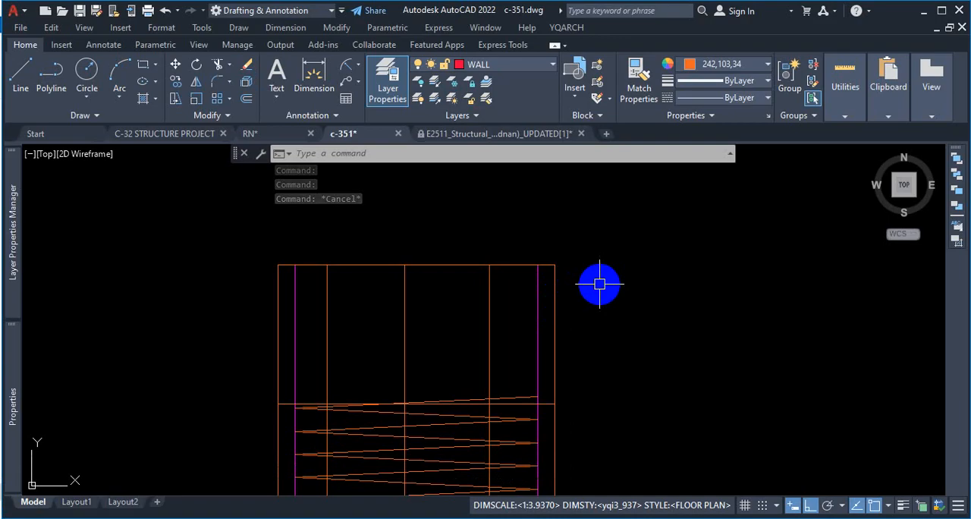
{"action": "key", "text": "Escape"}
{"action": "left_click", "coordinate": [488, 327]}
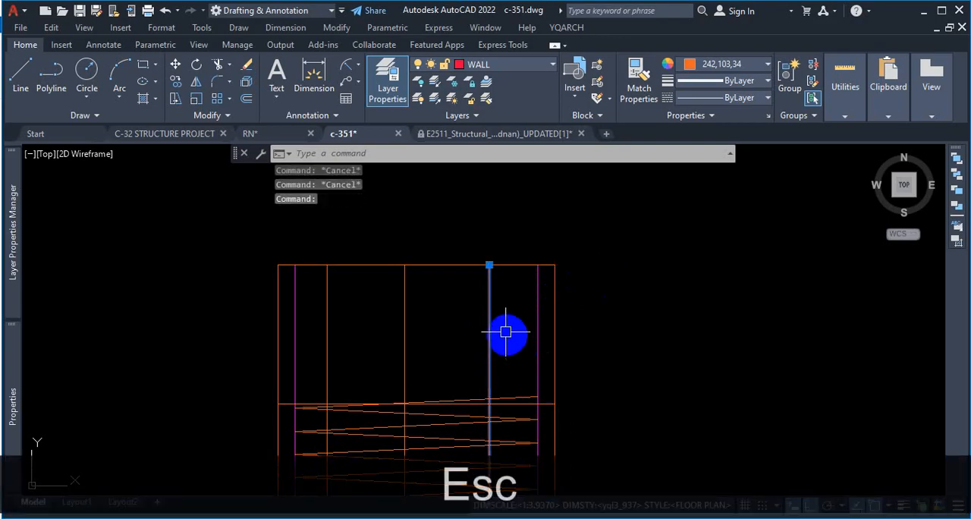
{"action": "key", "text": "Escape"}
Step: Look through the floor plans in the drawing and find the wall corner between the BATH and the BED ROOM below it
{"action": "scroll", "coordinate": [508, 289], "scroll_direction": "down", "scroll_amount": 4}
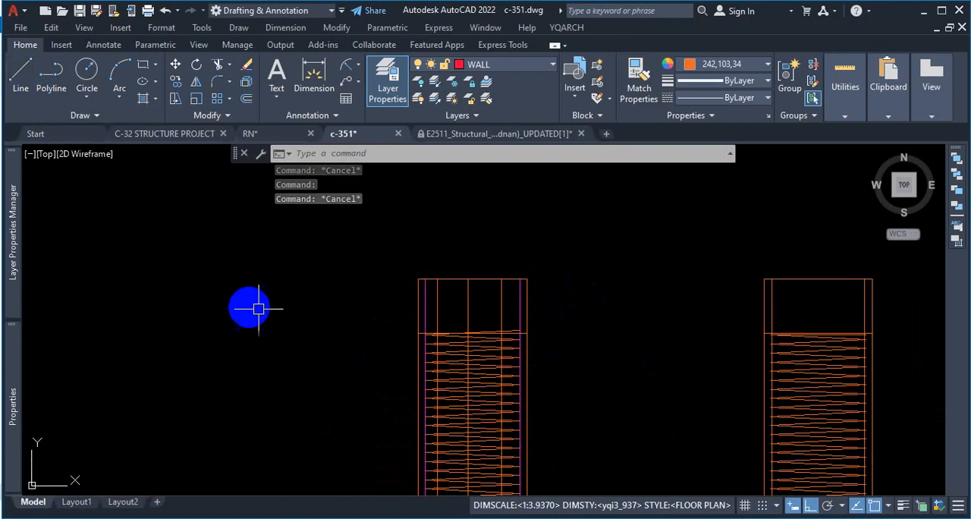
{"action": "scroll", "coordinate": [531, 348], "scroll_direction": "down", "scroll_amount": 6}
{"action": "scroll", "coordinate": [374, 364], "scroll_direction": "down", "scroll_amount": 2}
{"action": "scroll", "coordinate": [374, 364], "scroll_direction": "up", "scroll_amount": 7}
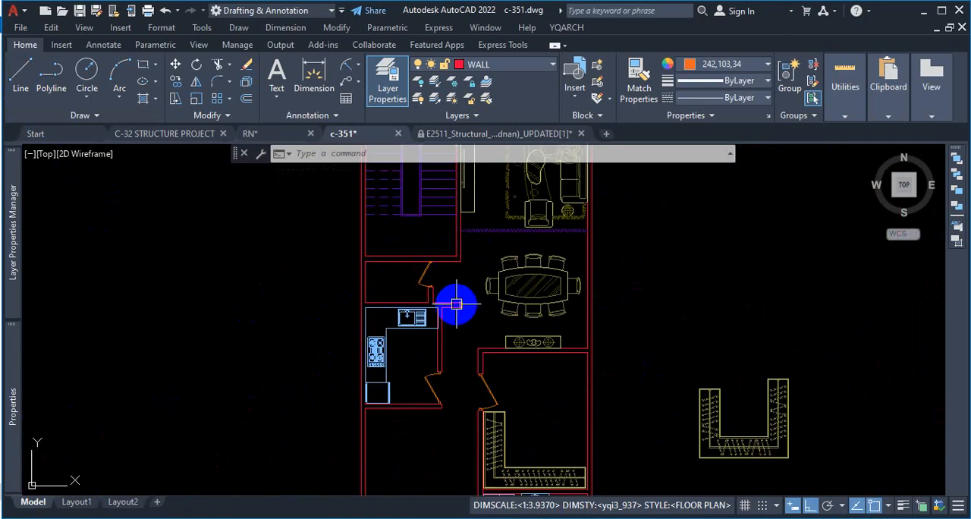
{"action": "scroll", "coordinate": [459, 308], "scroll_direction": "down", "scroll_amount": 2}
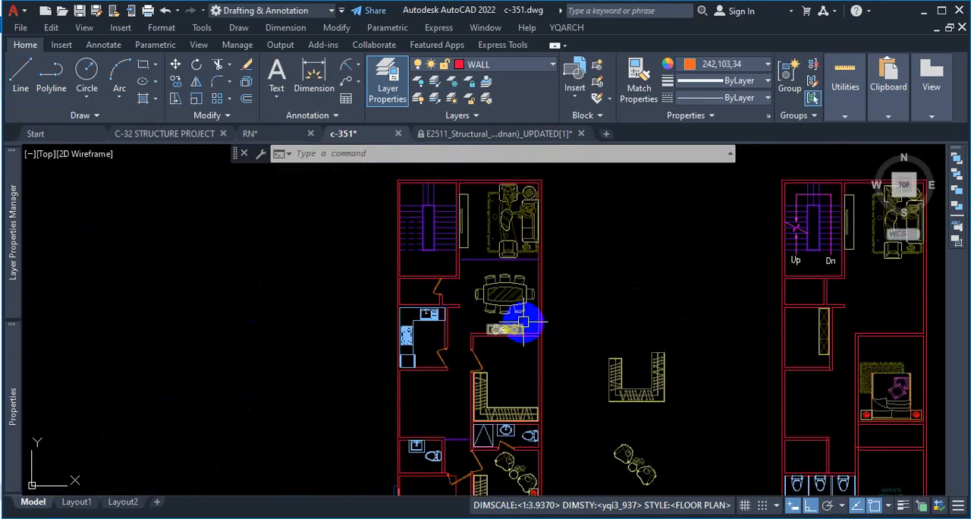
{"action": "scroll", "coordinate": [524, 326], "scroll_direction": "down", "scroll_amount": 2}
{"action": "scroll", "coordinate": [531, 326], "scroll_direction": "down", "scroll_amount": 2}
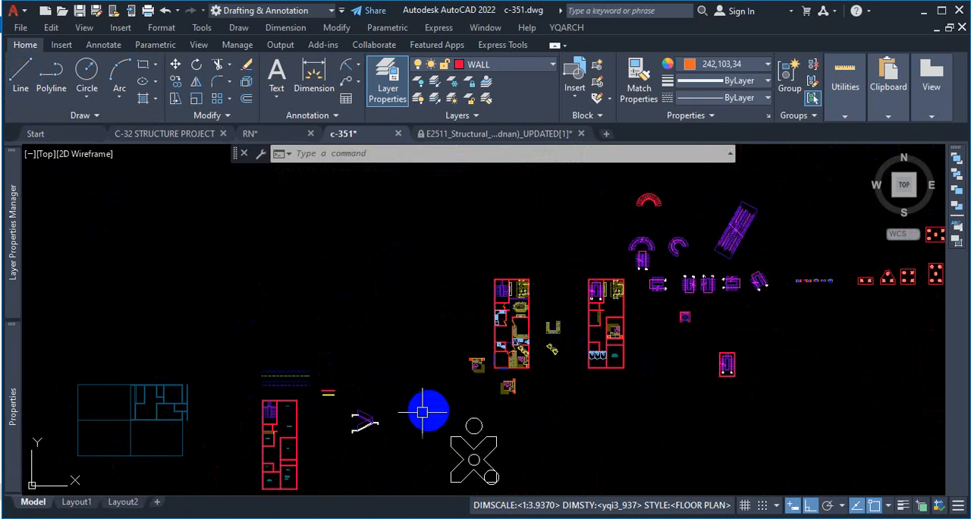
{"action": "scroll", "coordinate": [293, 428], "scroll_direction": "up", "scroll_amount": 5}
{"action": "scroll", "coordinate": [339, 342], "scroll_direction": "down", "scroll_amount": 2}
{"action": "scroll", "coordinate": [303, 412], "scroll_direction": "up", "scroll_amount": 5}
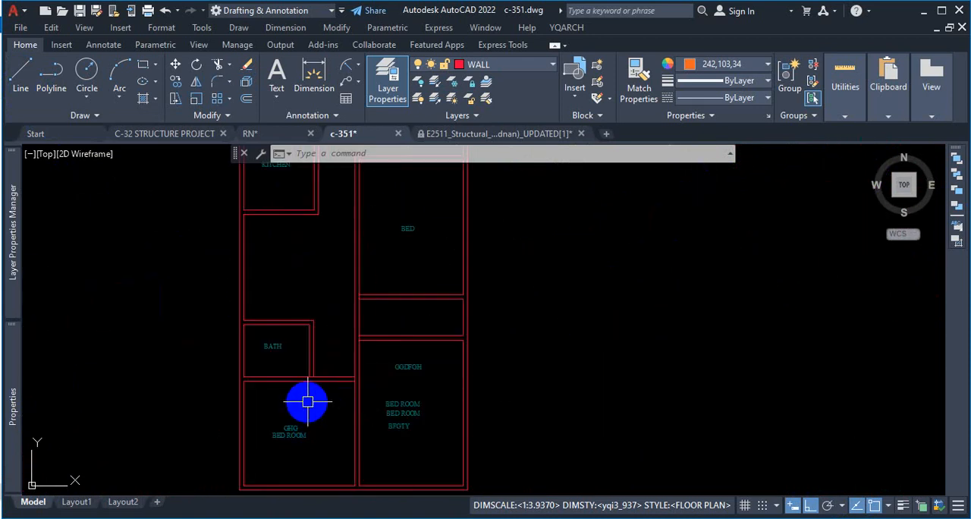
{"action": "scroll", "coordinate": [300, 399], "scroll_direction": "up", "scroll_amount": 2}
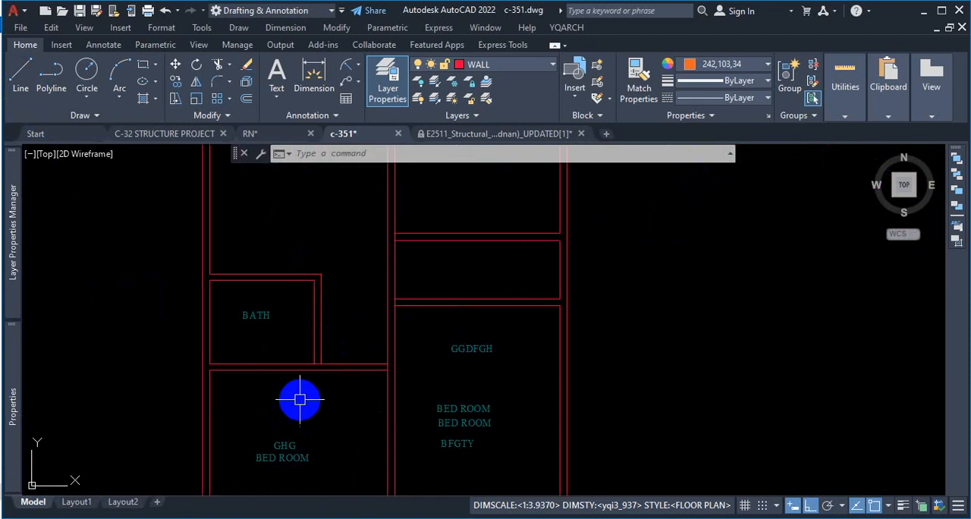
{"action": "scroll", "coordinate": [296, 386], "scroll_direction": "up", "scroll_amount": 2}
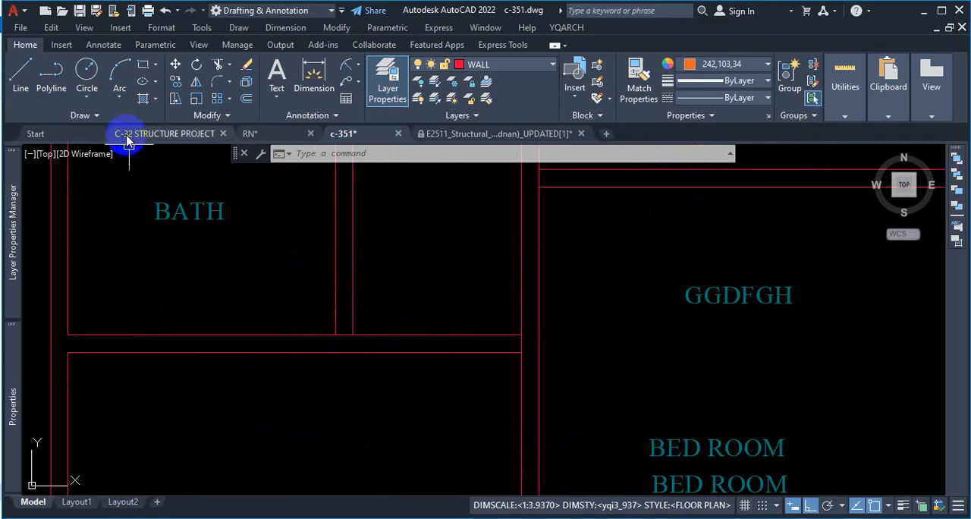
Step: Draw a short horizontal line from the bedroom's upper inner corner, overlapping the wall line below the BATH
{"action": "left_click", "coordinate": [21, 76]}
{"action": "left_click", "coordinate": [69, 351]}
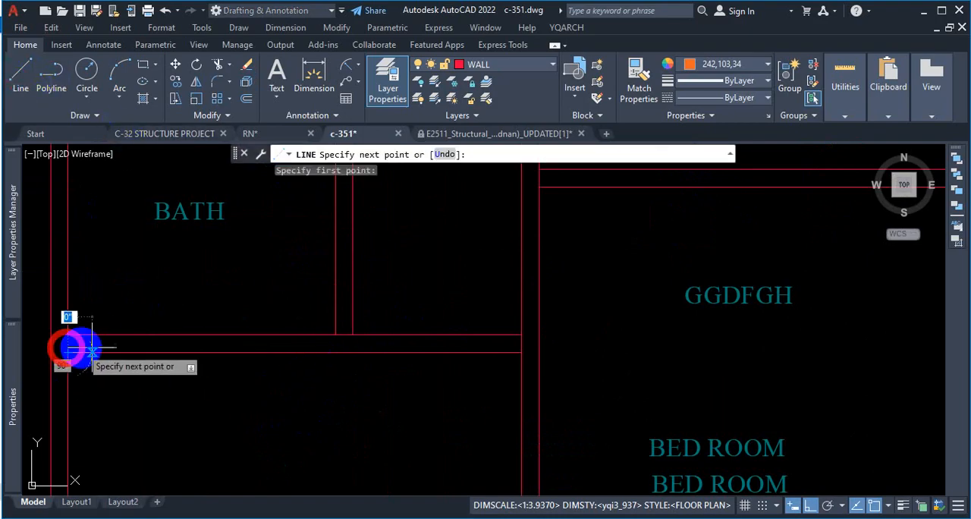
{"action": "left_click", "coordinate": [187, 350]}
{"action": "key", "text": "Escape"}
Step: Draw a second line from the same bedroom corner downward, overlapping part of the left inner wall line
{"action": "scroll", "coordinate": [321, 336], "scroll_direction": "down", "scroll_amount": 3}
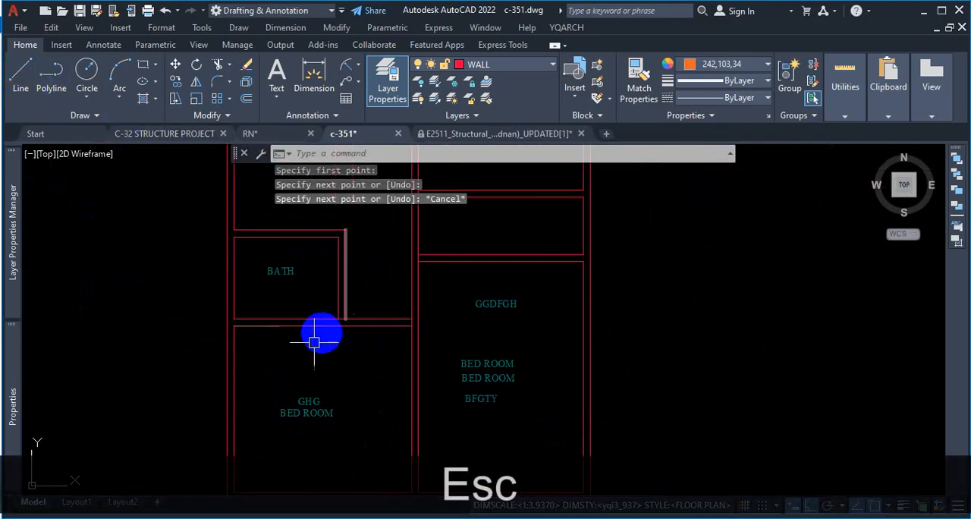
{"action": "left_click", "coordinate": [21, 77]}
{"action": "scroll", "coordinate": [307, 254], "scroll_direction": "down", "scroll_amount": 2}
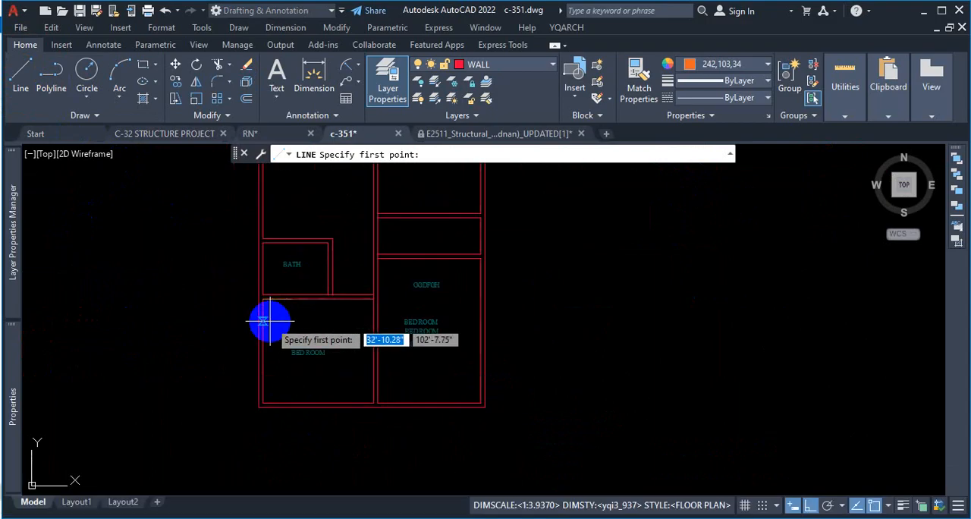
{"action": "scroll", "coordinate": [270, 319], "scroll_direction": "up", "scroll_amount": 2}
{"action": "left_click", "coordinate": [258, 286]}
{"action": "left_click", "coordinate": [256, 380]}
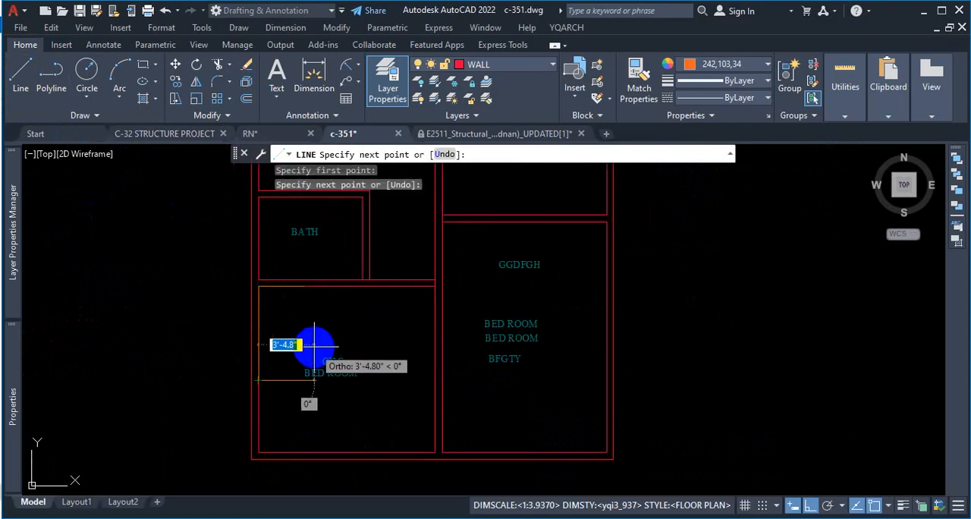
{"action": "key", "text": "Escape"}
Step: Match the properties of the bedroom's upper wall line onto the two newly drawn overlapping lines
{"action": "scroll", "coordinate": [258, 288], "scroll_direction": "up", "scroll_amount": 2}
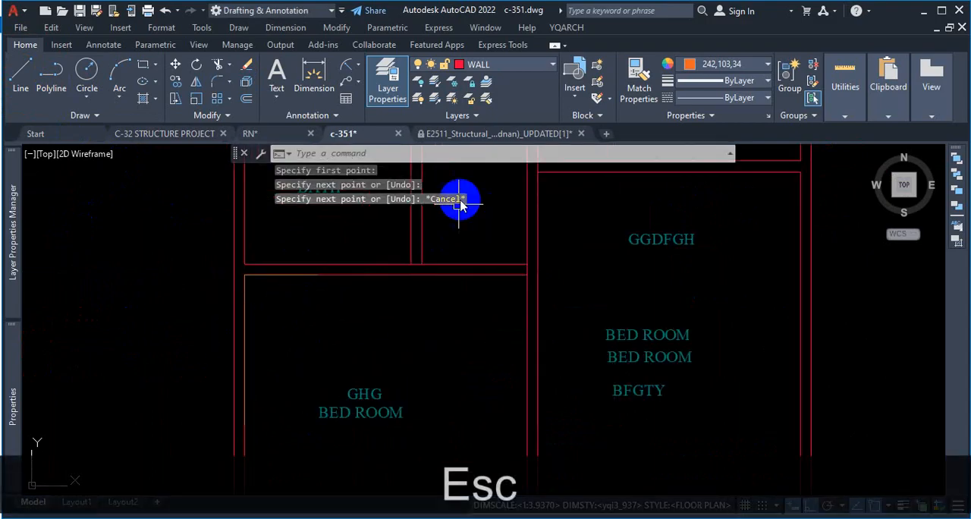
{"action": "left_click", "coordinate": [639, 76]}
{"action": "left_click", "coordinate": [359, 274]}
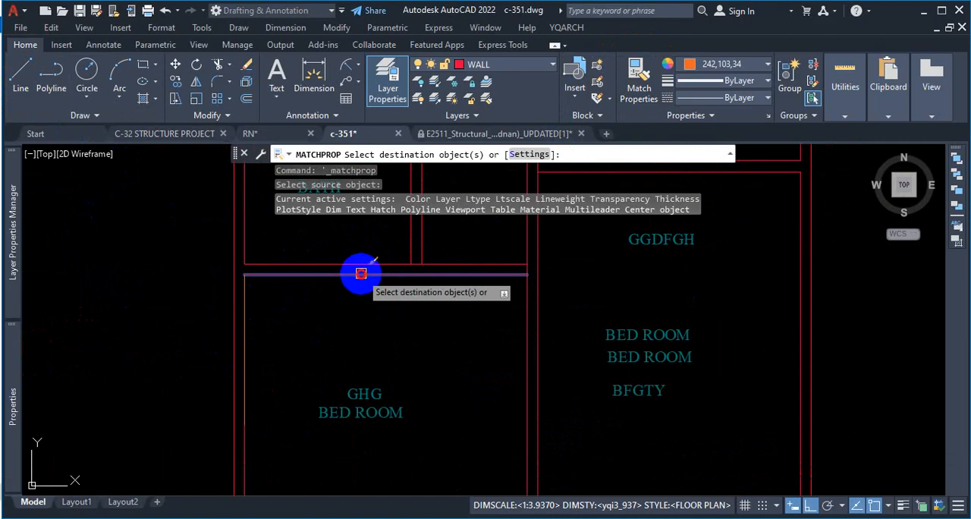
{"action": "left_click", "coordinate": [281, 275]}
{"action": "key", "text": "Escape"}
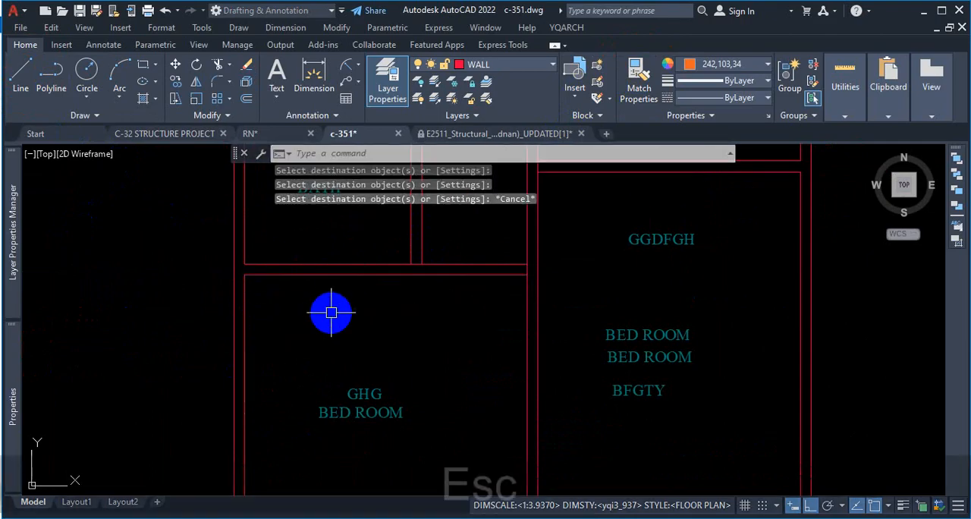
Step: Turn off the TEXT layer by picking a room label in the floor plan
{"action": "scroll", "coordinate": [365, 278], "scroll_direction": "down", "scroll_amount": 2}
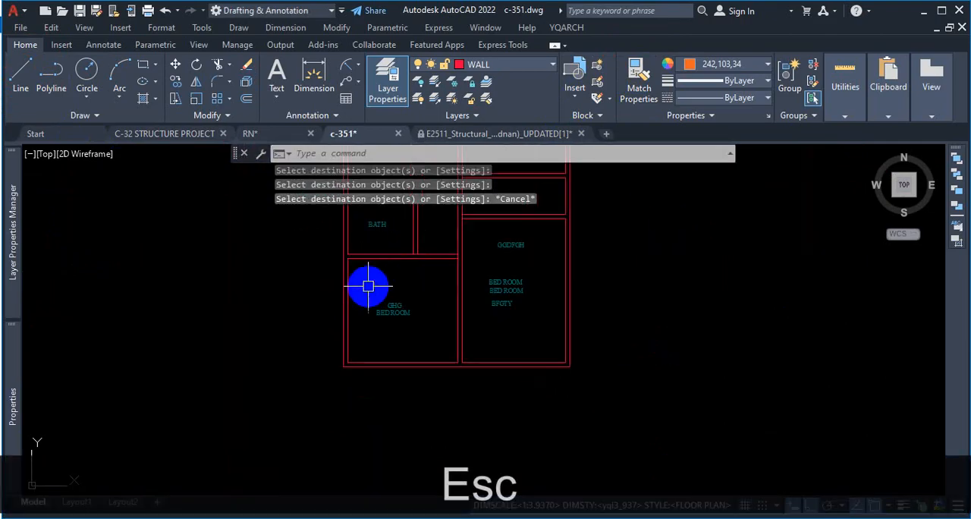
{"action": "scroll", "coordinate": [344, 285], "scroll_direction": "up", "scroll_amount": 2}
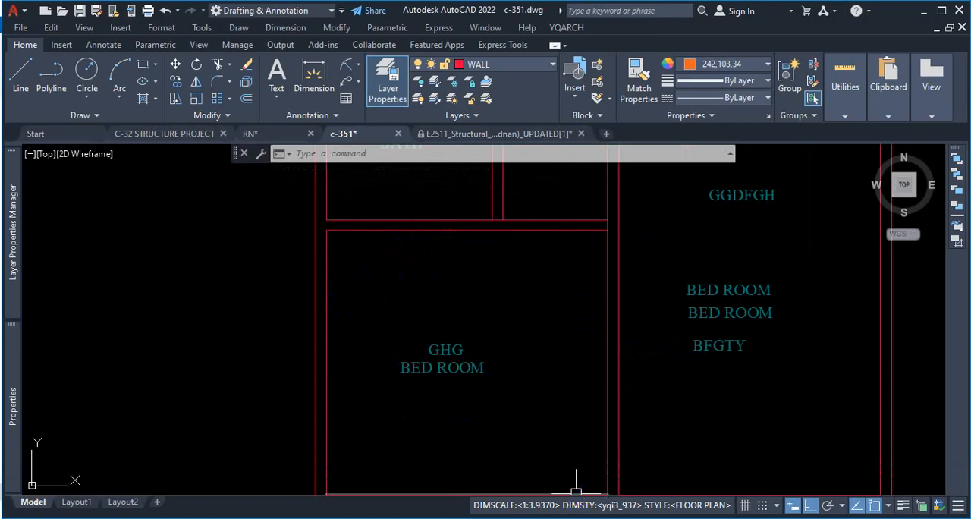
{"action": "scroll", "coordinate": [577, 485], "scroll_direction": "down", "scroll_amount": 8}
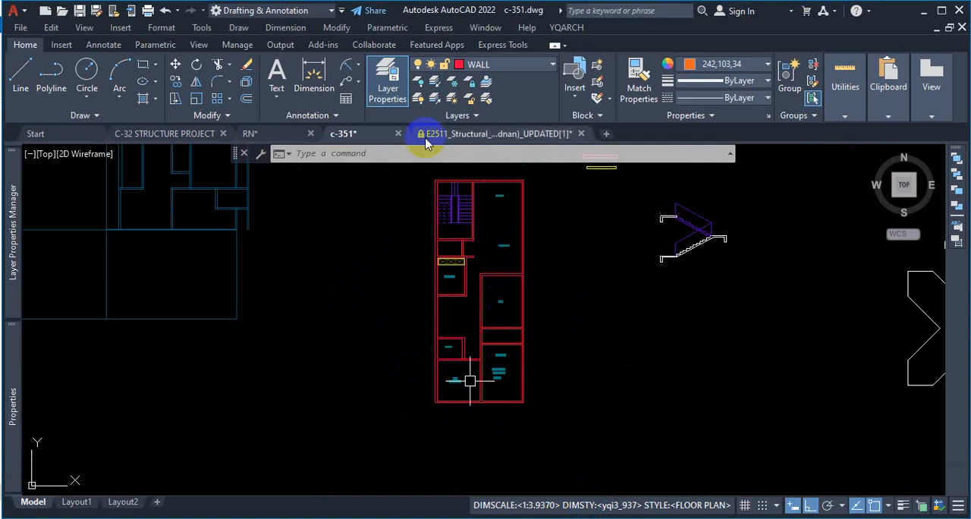
{"action": "left_click", "coordinate": [399, 99]}
{"action": "left_click", "coordinate": [419, 82]}
{"action": "scroll", "coordinate": [512, 230], "scroll_direction": "up", "scroll_amount": 3}
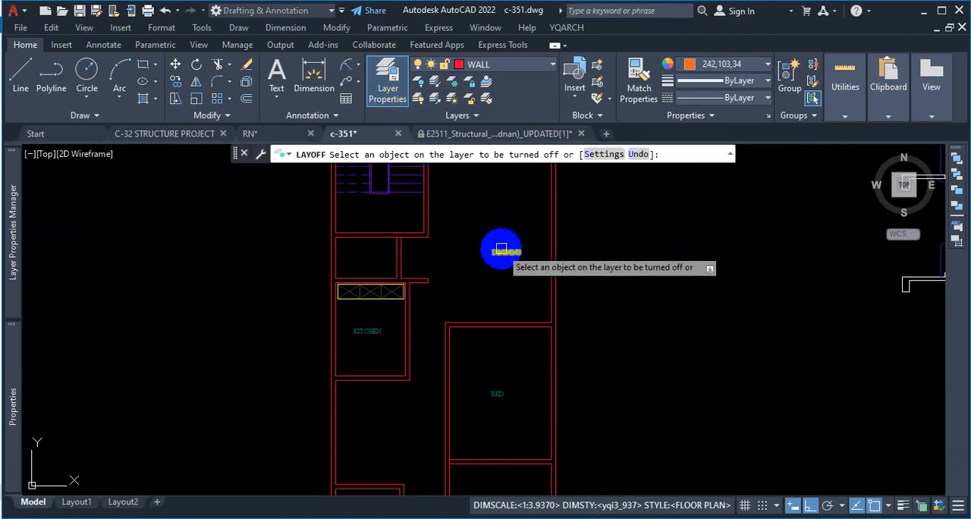
{"action": "left_click", "coordinate": [502, 245]}
{"action": "scroll", "coordinate": [490, 281], "scroll_direction": "down", "scroll_amount": 3}
{"action": "scroll", "coordinate": [437, 426], "scroll_direction": "up", "scroll_amount": 4}
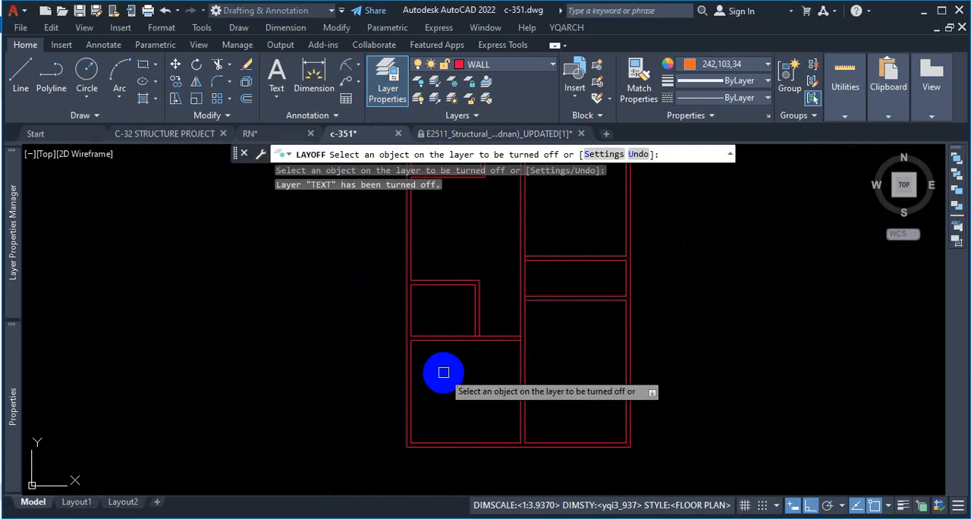
{"action": "key", "text": "Escape"}
Step: Insert a window in the bedroom's left outer wall with the YQArch window command WD, where the overlapping line lies
{"action": "type", "text": "WDF"}
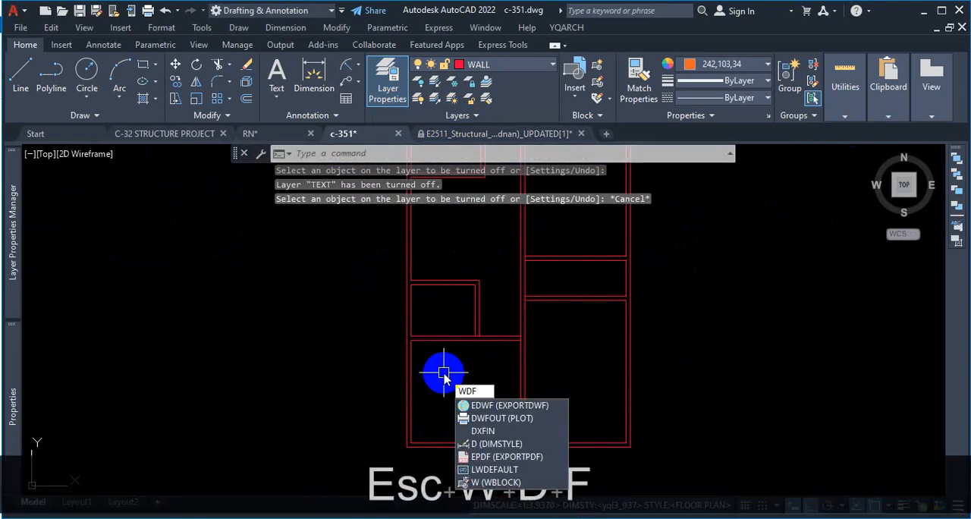
{"action": "key", "text": "BackSpace"}
{"action": "key", "text": "Return"}
{"action": "scroll", "coordinate": [415, 372], "scroll_direction": "up", "scroll_amount": 3}
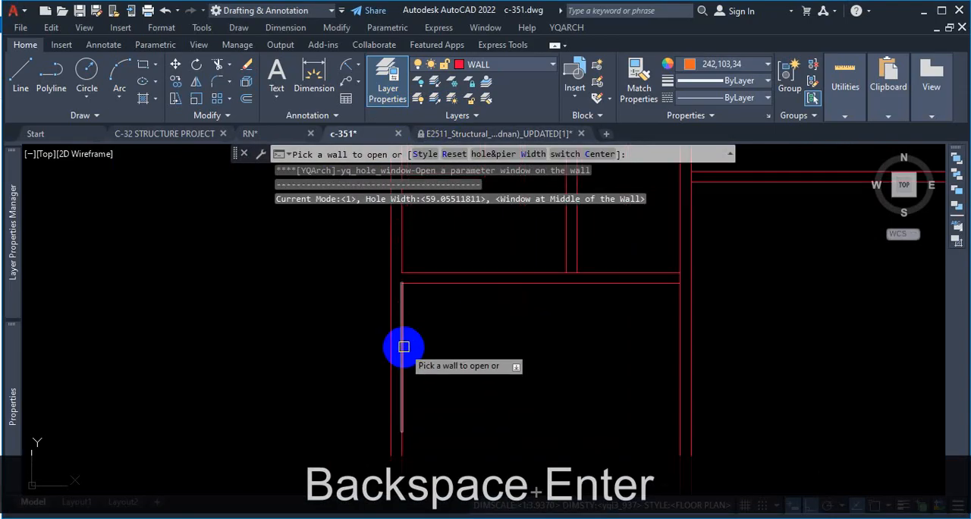
{"action": "scroll", "coordinate": [402, 341], "scroll_direction": "down", "scroll_amount": 2}
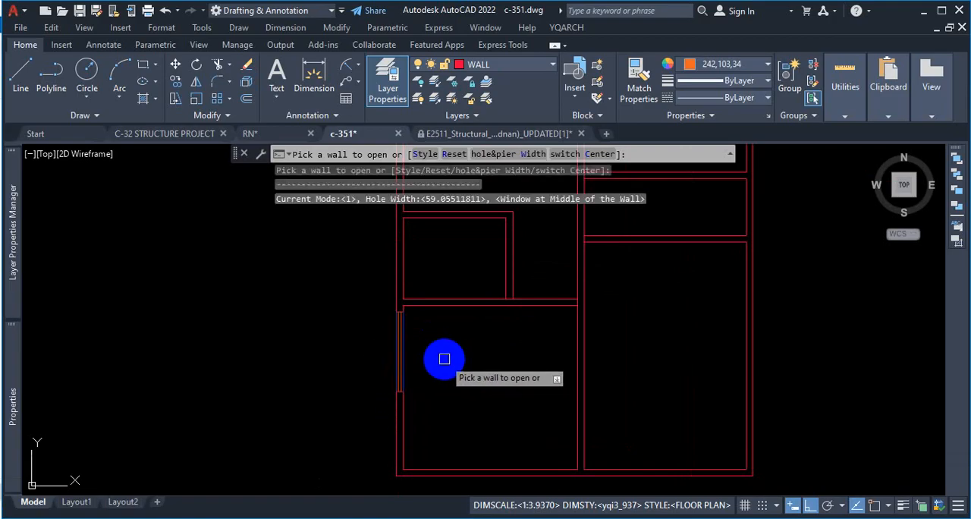
Step: Erase the window from the bedroom's left outer wall with the YQArch erase command EW
{"action": "scroll", "coordinate": [410, 364], "scroll_direction": "up", "scroll_amount": 4}
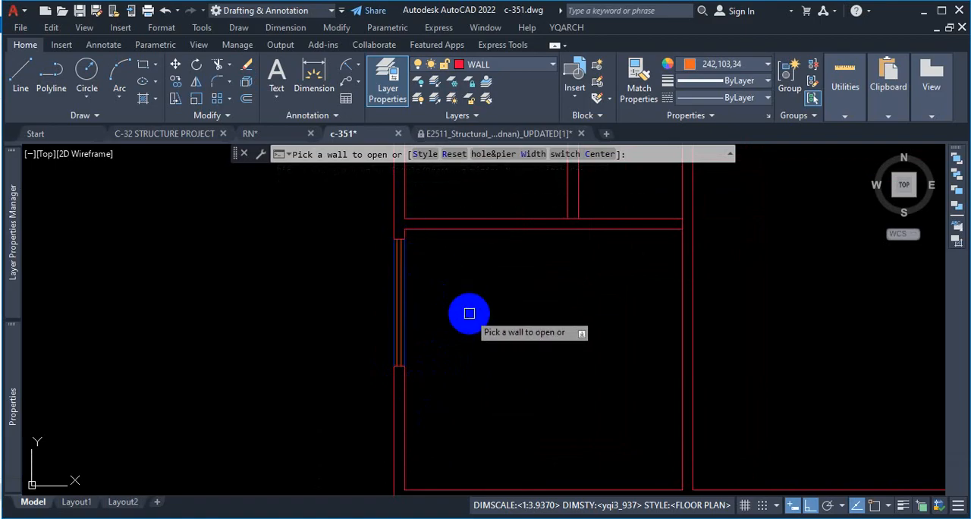
{"action": "key", "text": "Escape"}
{"action": "type", "text": "ew"}
{"action": "key", "text": "space"}
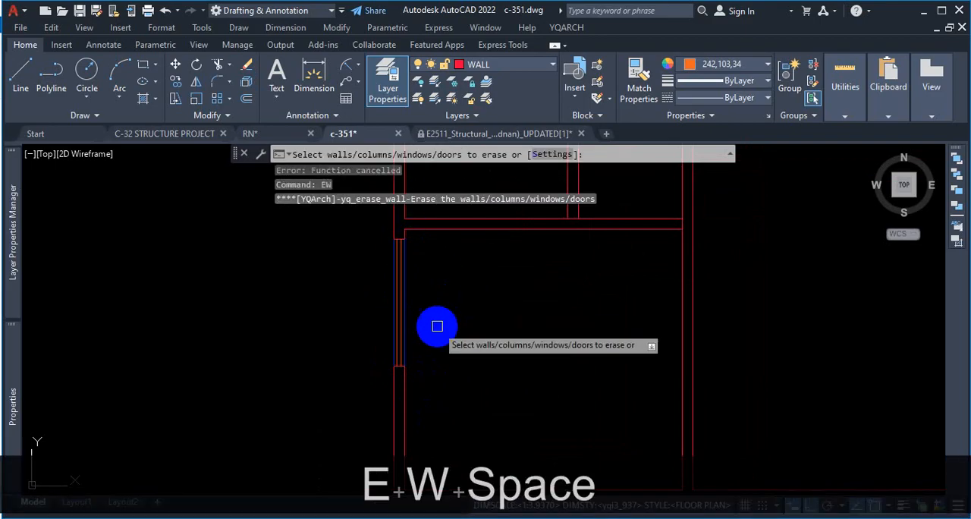
{"action": "left_click", "coordinate": [400, 305]}
{"action": "key", "text": "Delete"}
{"action": "scroll", "coordinate": [452, 326], "scroll_direction": "down", "scroll_amount": 2}
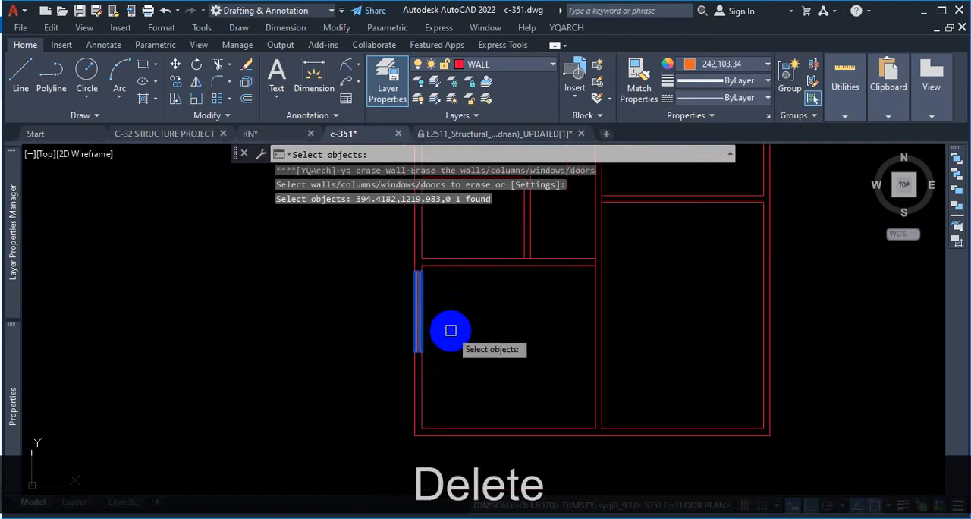
{"action": "key", "text": "Return"}
{"action": "scroll", "coordinate": [497, 374], "scroll_direction": "down", "scroll_amount": 4}
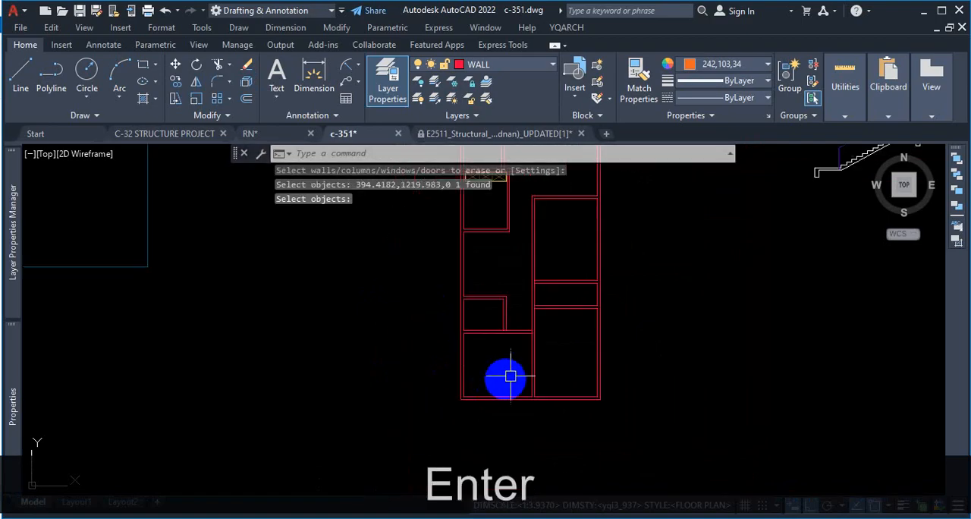
Step: Run Overkill on the whole floor plan with tolerance 0.000001, combining partially overlapping and end-to-end co-linear objects
{"action": "scroll", "coordinate": [546, 201], "scroll_direction": "up", "scroll_amount": 4}
{"action": "scroll", "coordinate": [608, 218], "scroll_direction": "down", "scroll_amount": 2}
{"action": "scroll", "coordinate": [588, 288], "scroll_direction": "down", "scroll_amount": 4}
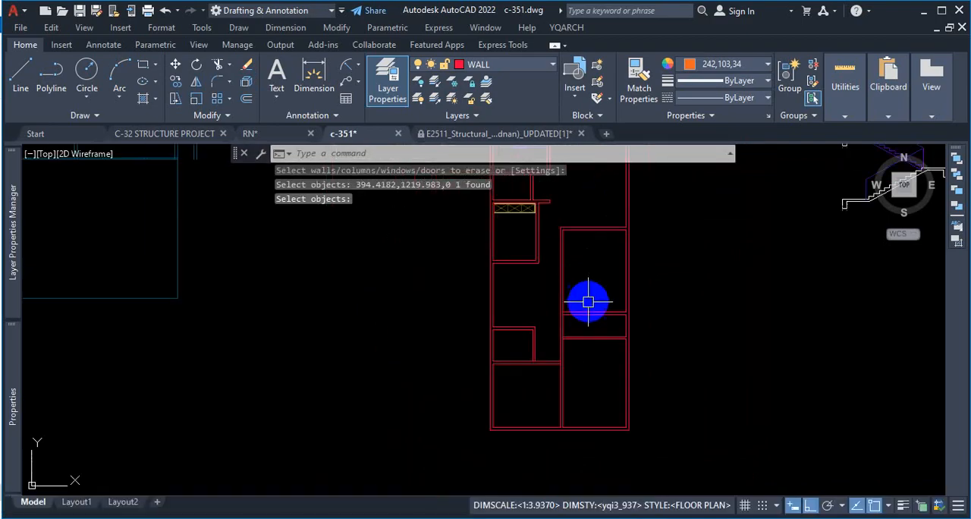
{"action": "scroll", "coordinate": [584, 235], "scroll_direction": "up", "scroll_amount": 2}
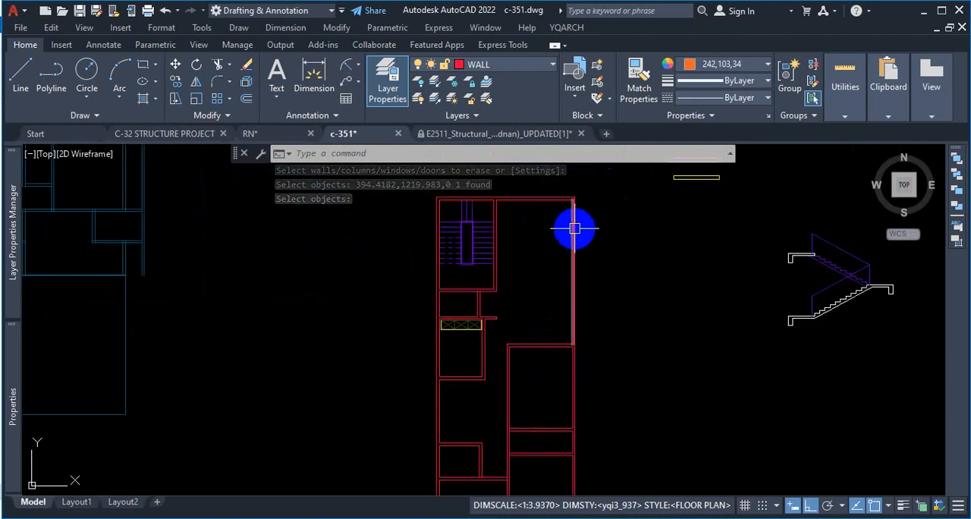
{"action": "type", "text": "ov"}
{"action": "key", "text": "Return"}
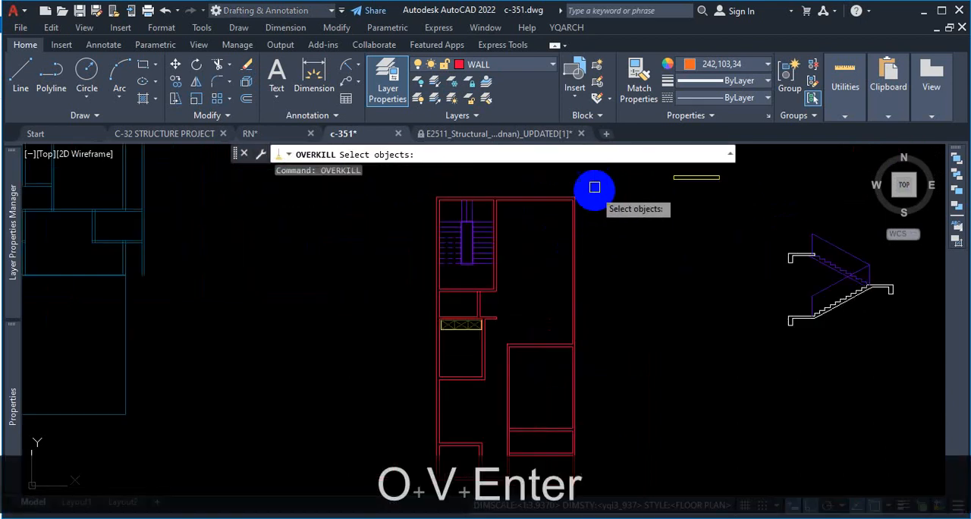
{"action": "left_click", "coordinate": [592, 189]}
{"action": "scroll", "coordinate": [592, 193], "scroll_direction": "down", "scroll_amount": 4}
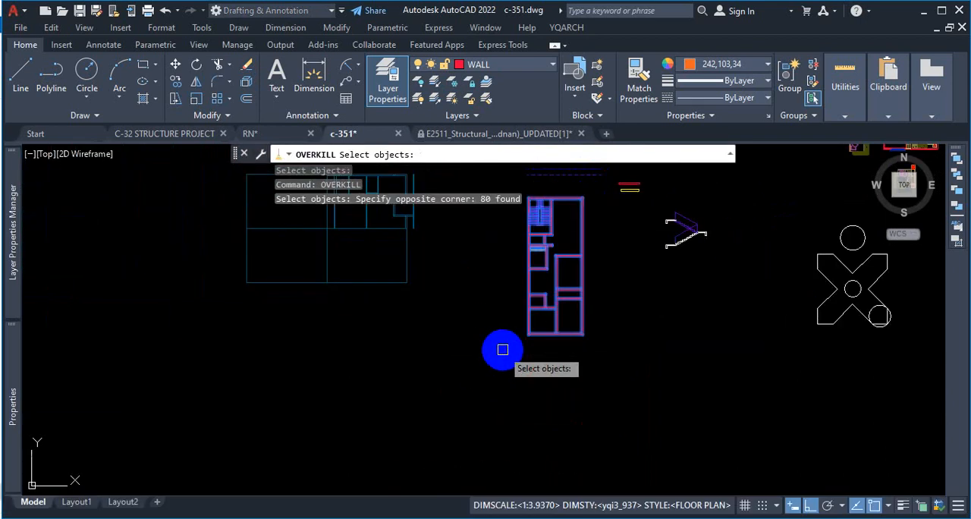
{"action": "key", "text": "Return"}
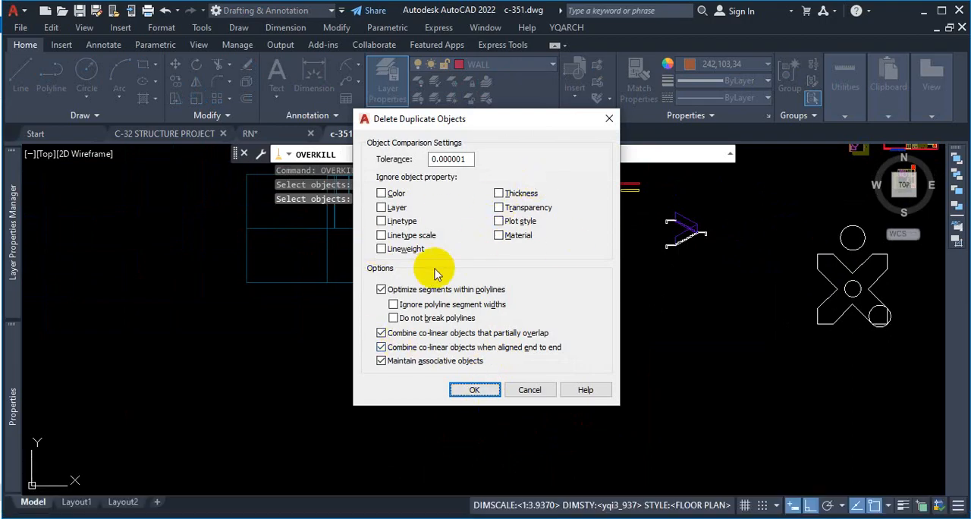
{"action": "left_click", "coordinate": [482, 393]}
Step: Inspect the bedroom's upper and left inner wall lines for overlaps by selecting them, and clear the selection
{"action": "scroll", "coordinate": [524, 360], "scroll_direction": "up", "scroll_amount": 2}
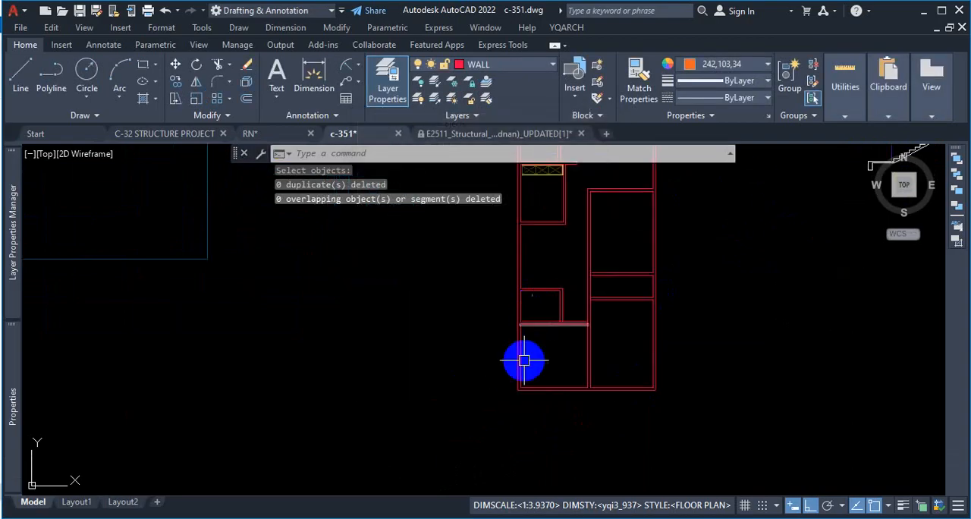
{"action": "scroll", "coordinate": [527, 330], "scroll_direction": "up", "scroll_amount": 1}
{"action": "left_click", "coordinate": [517, 327]}
{"action": "scroll", "coordinate": [549, 311], "scroll_direction": "up", "scroll_amount": 1}
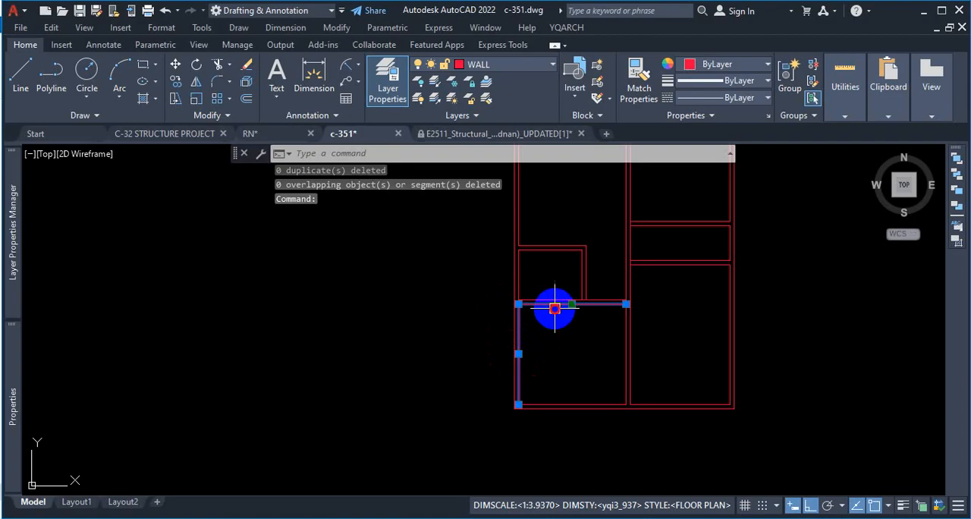
{"action": "key", "text": "Escape"}
{"action": "scroll", "coordinate": [543, 337], "scroll_direction": "down", "scroll_amount": 3}
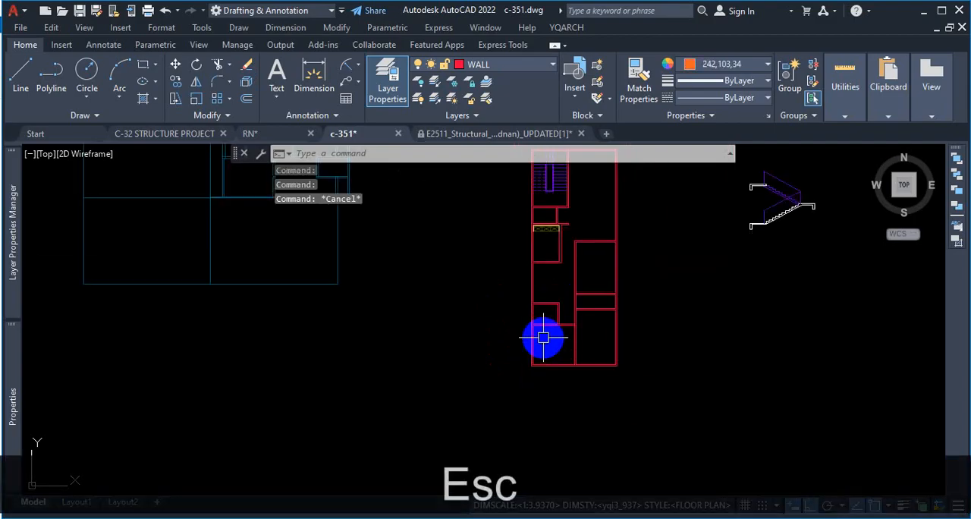
{"action": "scroll", "coordinate": [540, 349], "scroll_direction": "down", "scroll_amount": 4}
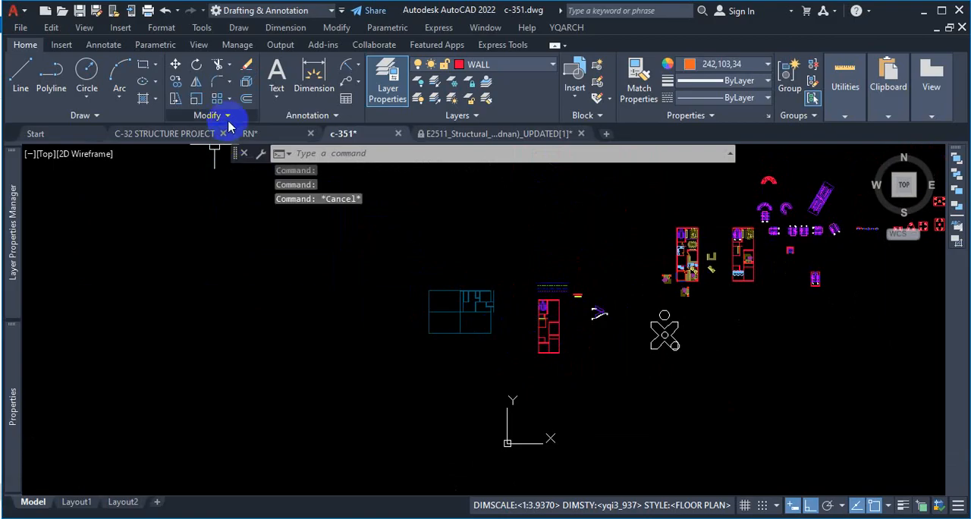
{"action": "scroll", "coordinate": [554, 334], "scroll_direction": "up", "scroll_amount": 7}
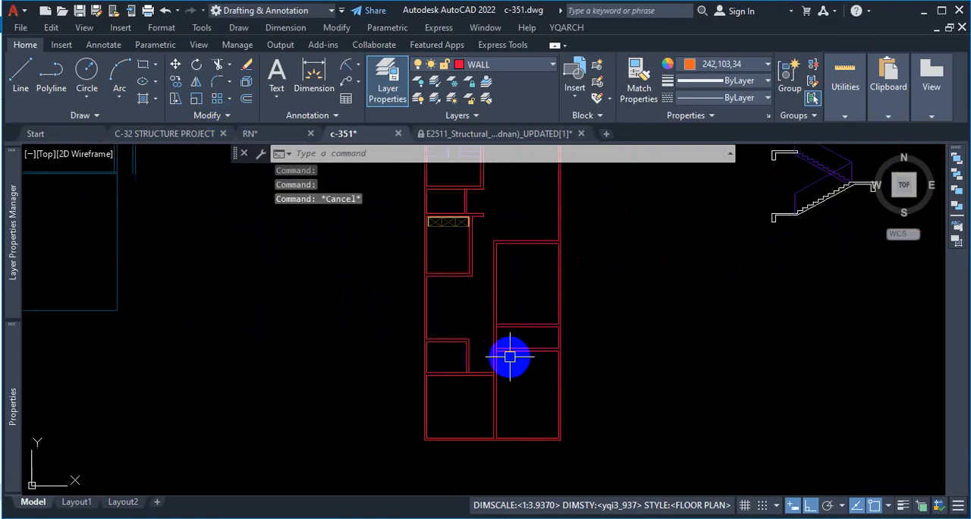
{"action": "scroll", "coordinate": [530, 343], "scroll_direction": "down", "scroll_amount": 2}
{"action": "scroll", "coordinate": [515, 341], "scroll_direction": "up", "scroll_amount": 6}
{"action": "scroll", "coordinate": [526, 286], "scroll_direction": "down", "scroll_amount": 4}
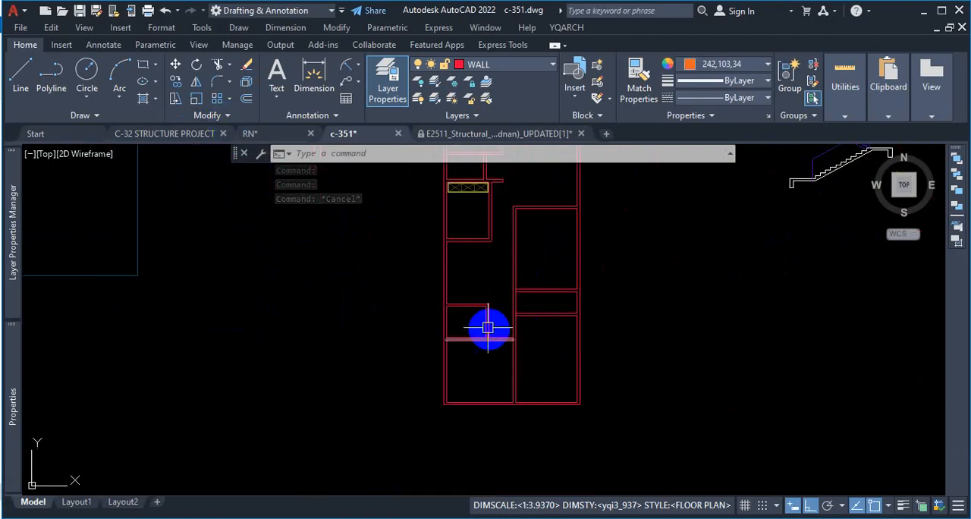